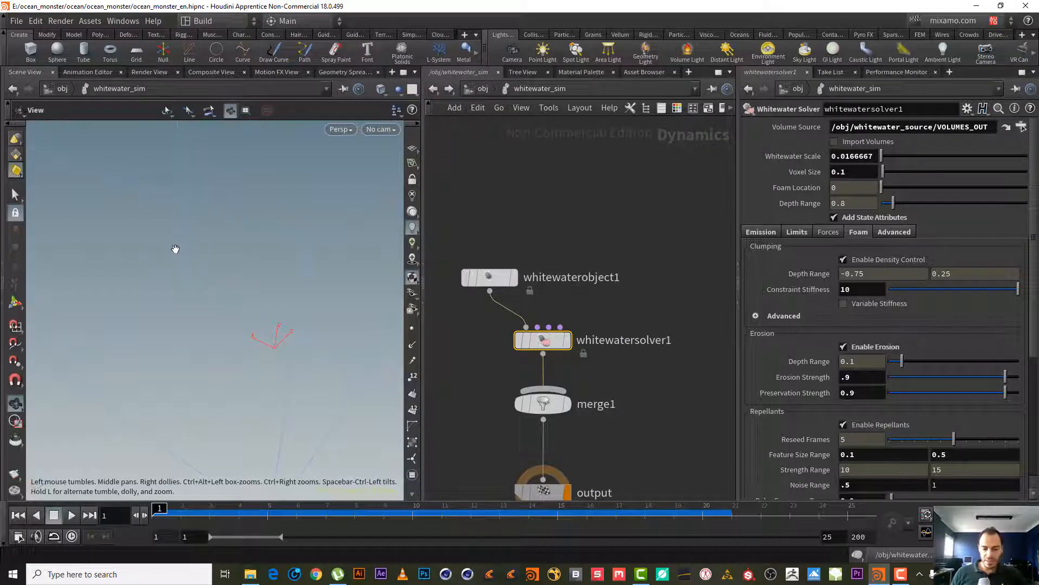
- Add a POP Drag node above the whitewater solver and wire its output into the solver's third input
{"action": "left_click_drag", "start_coordinate": [246, 245], "coordinate": [252, 269]}
{"action": "scroll", "coordinate": [615, 301], "scroll_direction": "up", "scroll_amount": 1}
{"action": "middle_click_drag", "start_coordinate": [597, 321], "coordinate": [584, 354]}
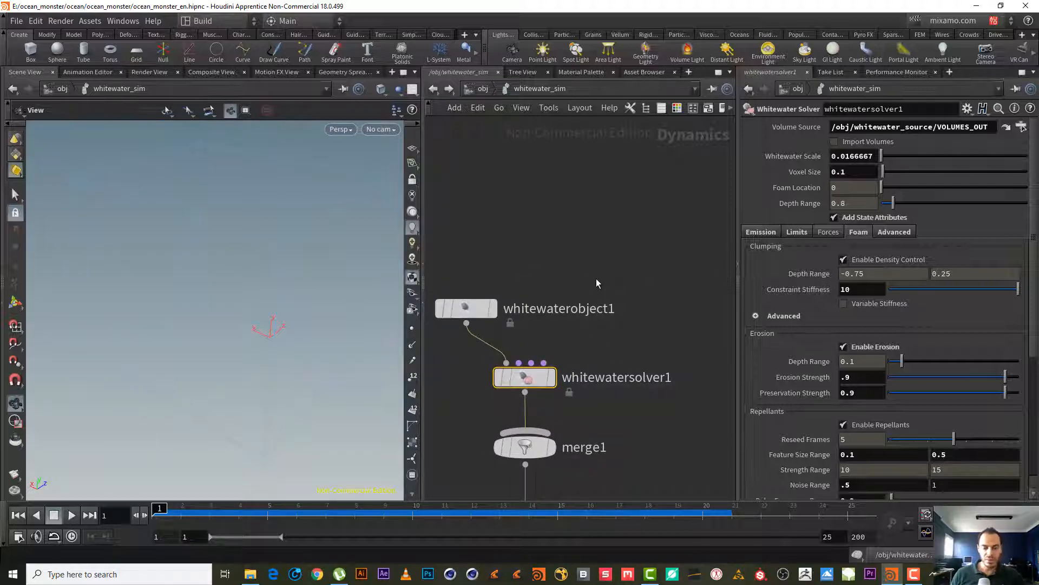
{"action": "key", "text": "Tab"}
{"action": "type", "text": "pop"}
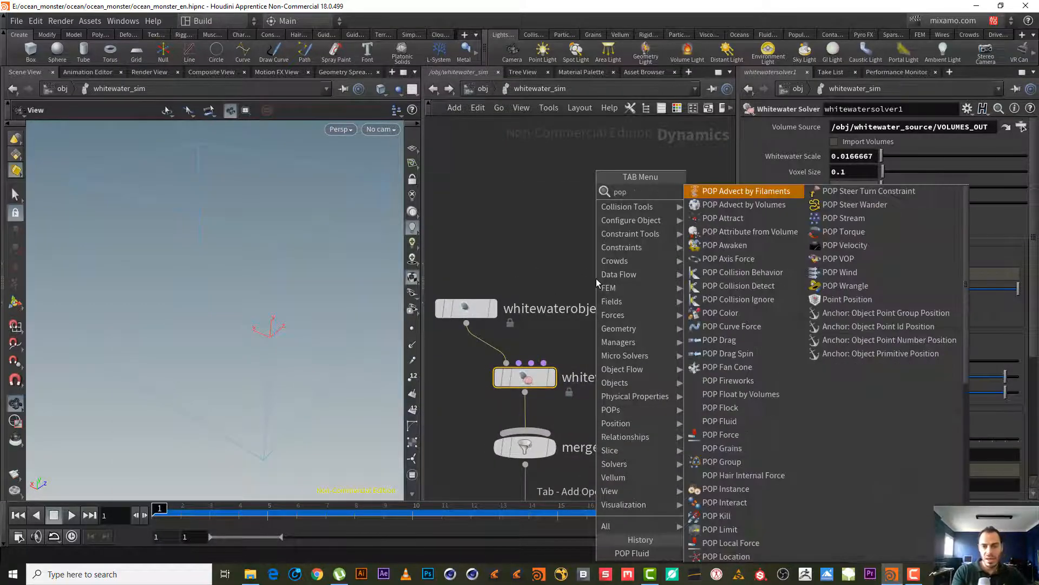
{"action": "type", "text": " dr"}
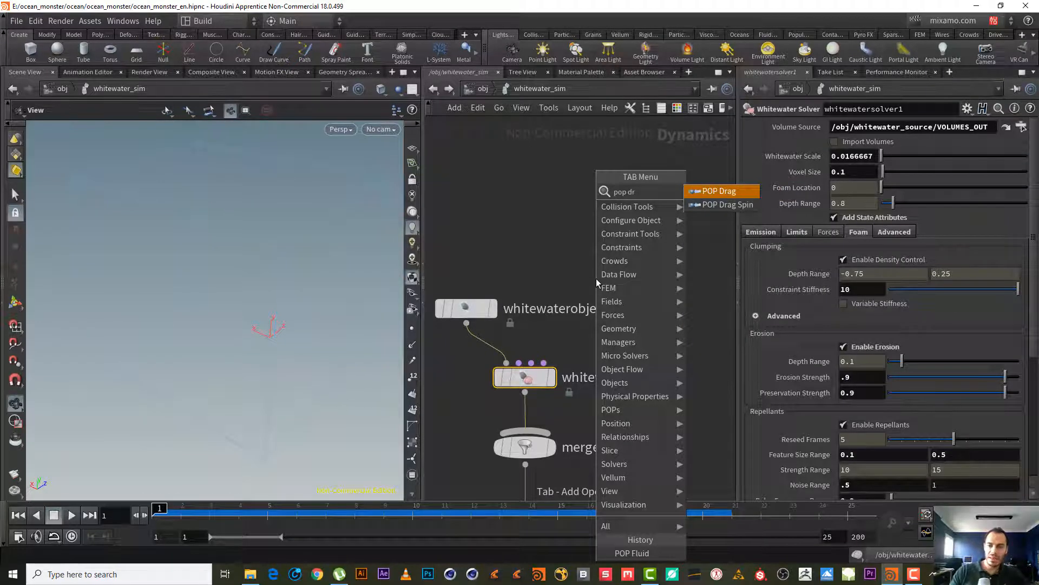
{"action": "key", "text": "Return"}
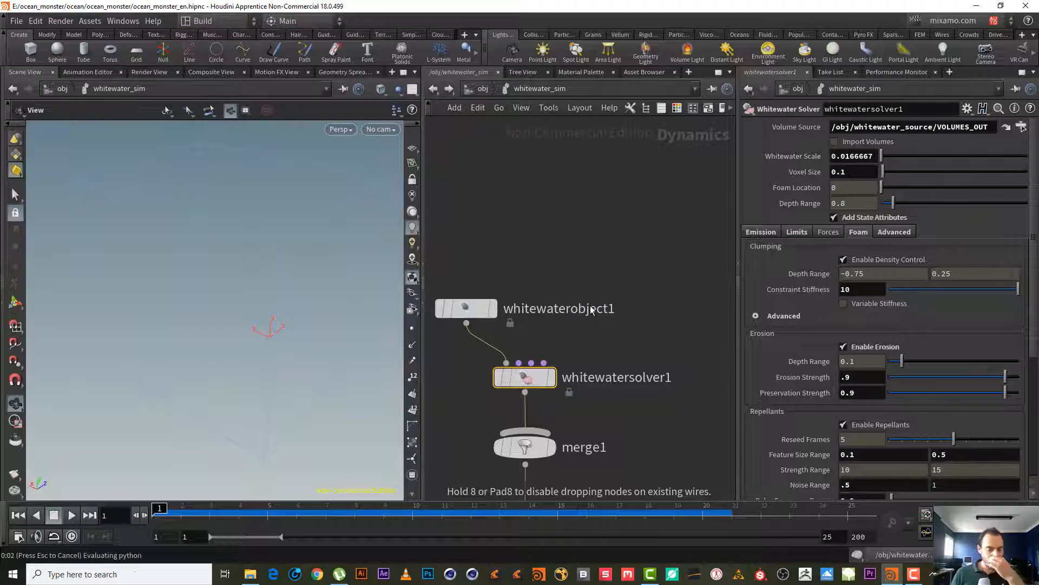
{"action": "left_click", "coordinate": [596, 278]}
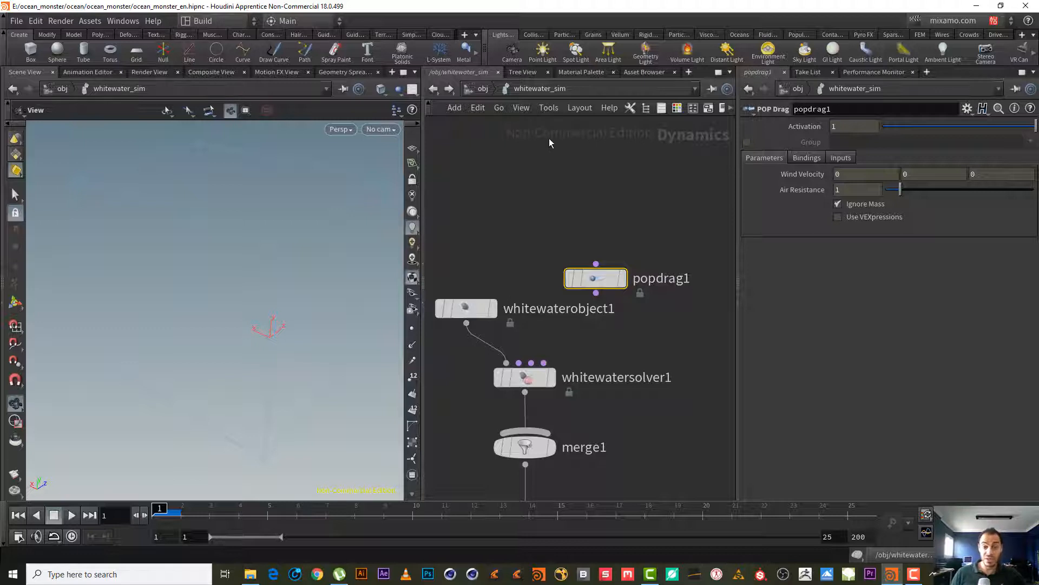
{"action": "left_click_drag", "start_coordinate": [596, 293], "coordinate": [531, 363]}
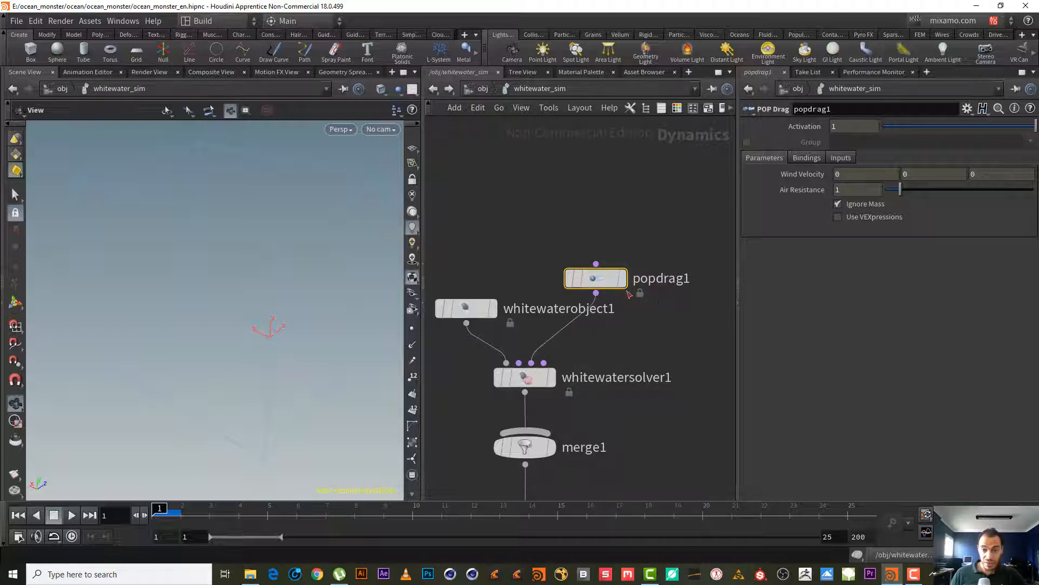
{"action": "middle_click_drag", "start_coordinate": [607, 209], "coordinate": [593, 273]}
{"action": "left_click_drag", "start_coordinate": [580, 347], "coordinate": [597, 278]}
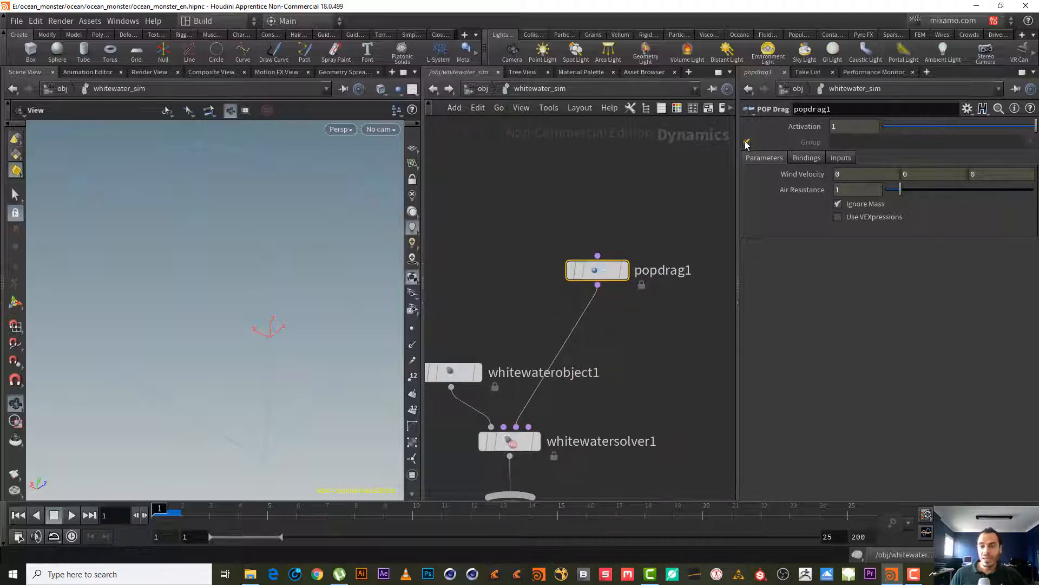
- Enable the Group parameter on popdrag1 and leave its group expression empty
{"action": "left_click", "coordinate": [747, 142]}
{"action": "left_click", "coordinate": [1030, 142]}
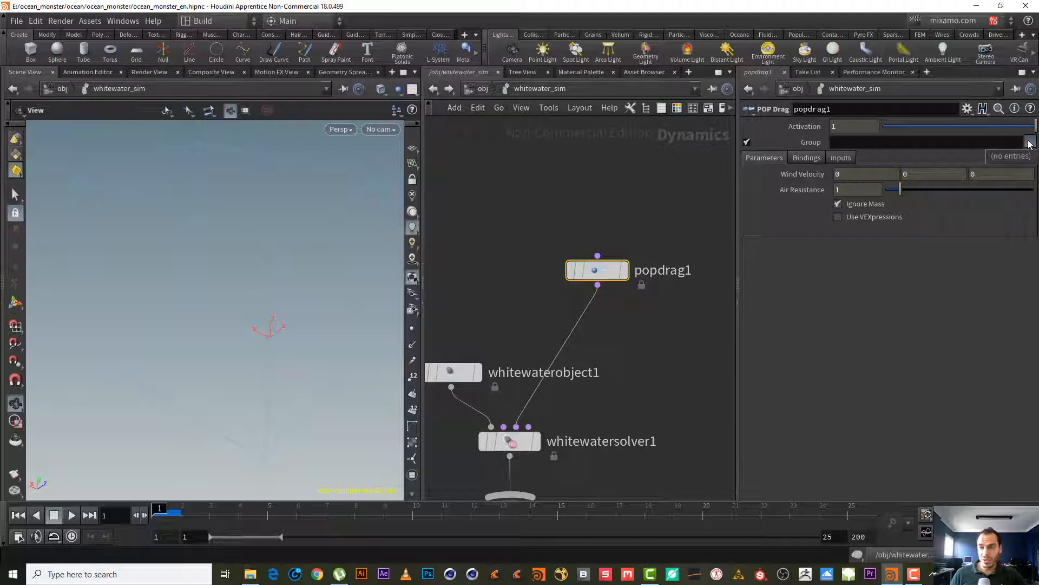
{"action": "left_click", "coordinate": [996, 142]}
{"action": "left_click", "coordinate": [984, 141]}
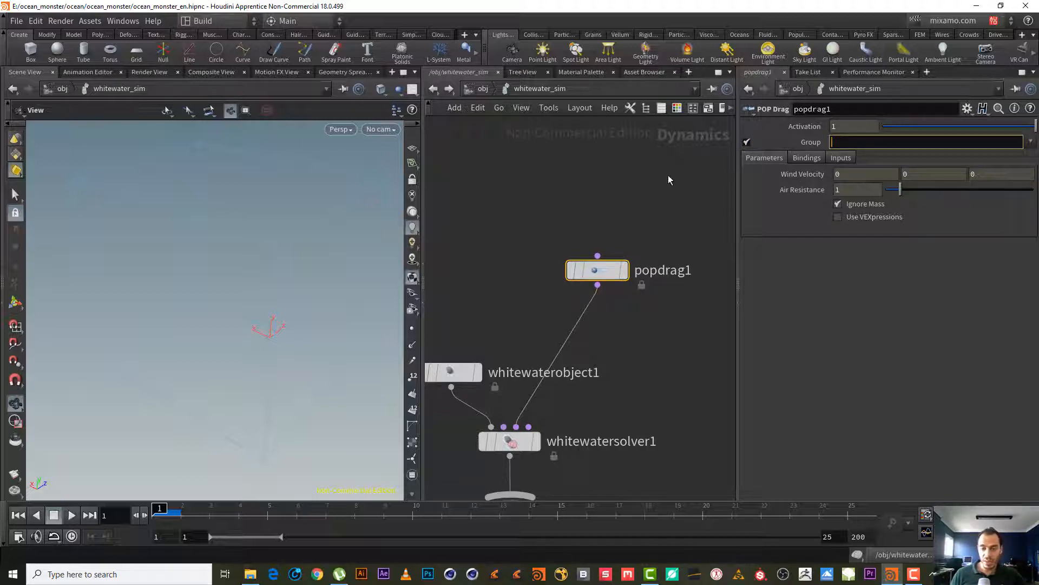
{"action": "left_click_drag", "start_coordinate": [671, 196], "coordinate": [527, 297]}
{"action": "mouse_move", "coordinate": [597, 263]}
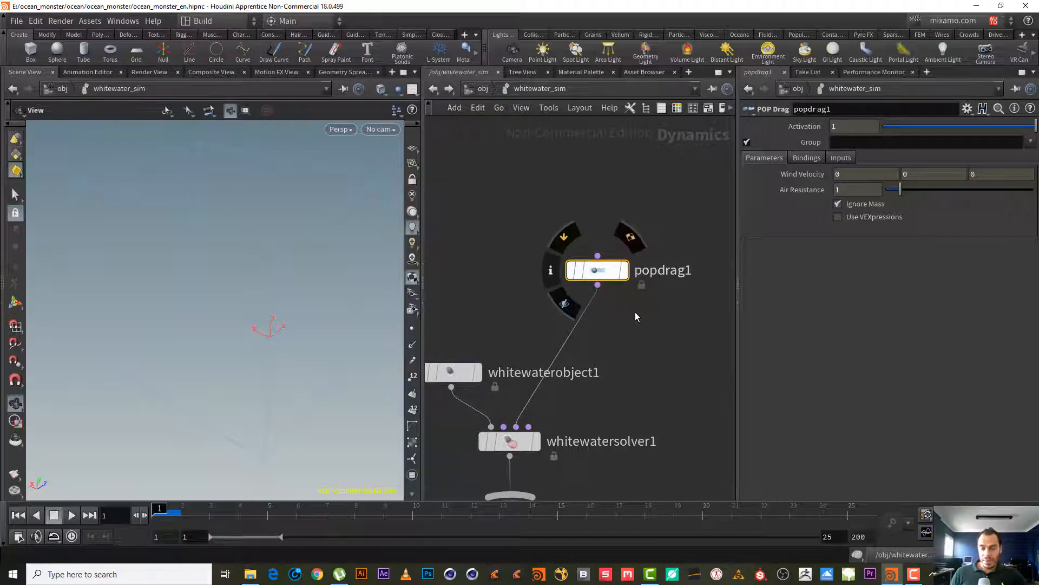
- Set the air resistance of popdrag1 to 0.05
{"action": "scroll", "coordinate": [646, 320], "scroll_direction": "down", "scroll_amount": 3}
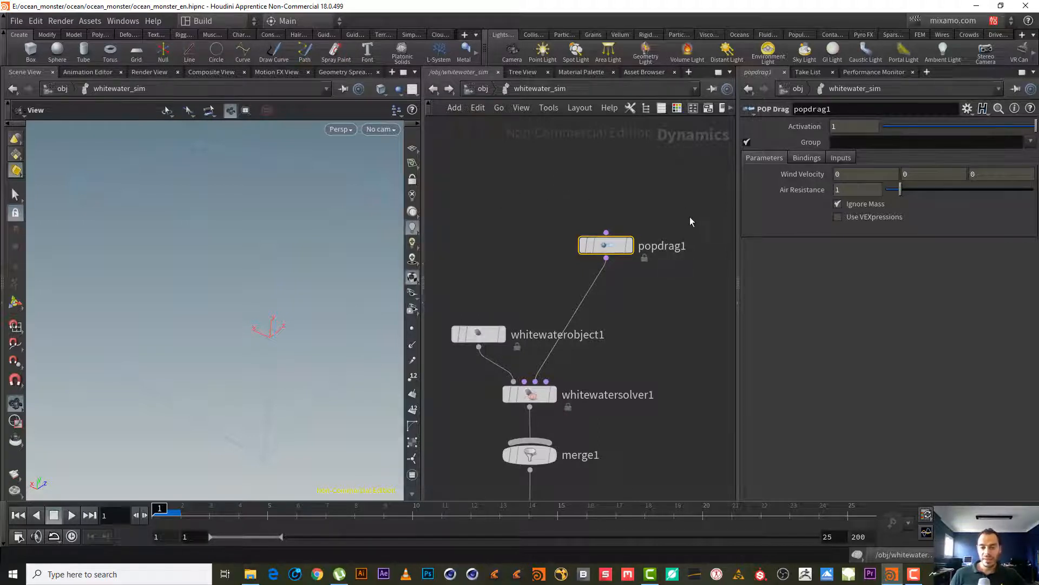
{"action": "middle_click_drag", "start_coordinate": [654, 201], "coordinate": [640, 190]}
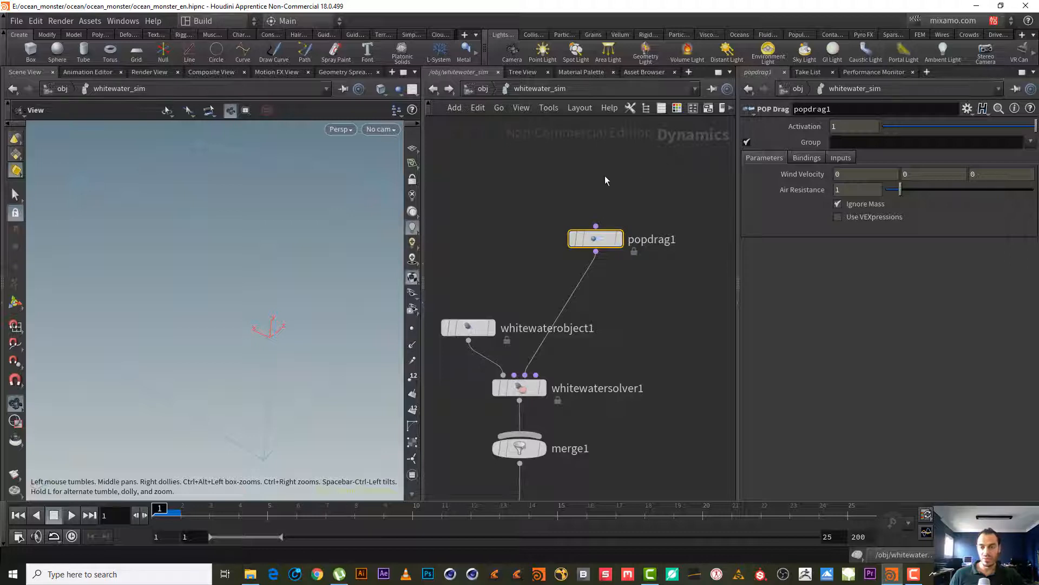
{"action": "middle_click_drag", "start_coordinate": [605, 176], "coordinate": [611, 179]}
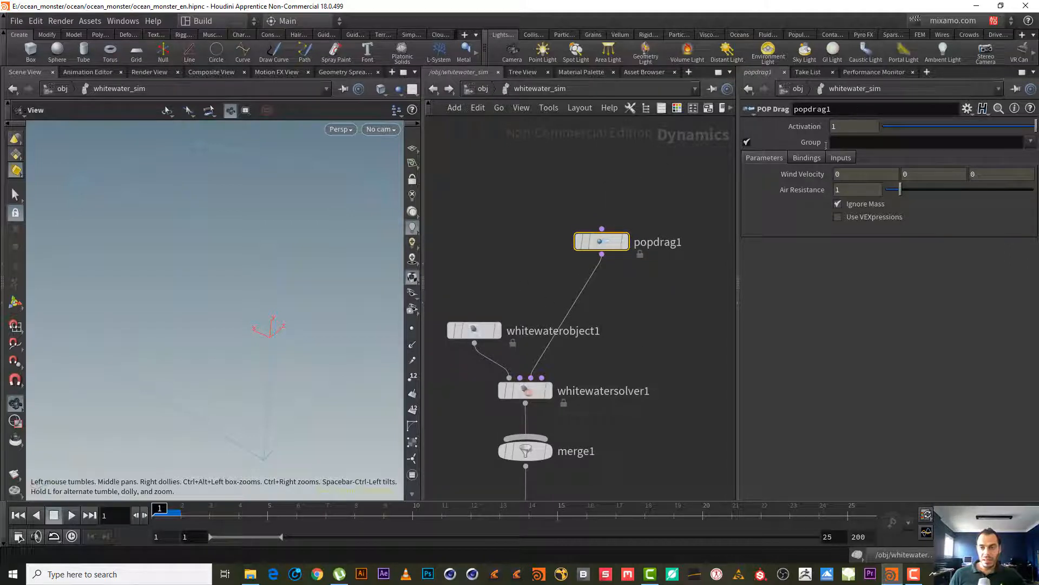
{"action": "left_click", "coordinate": [854, 192]}
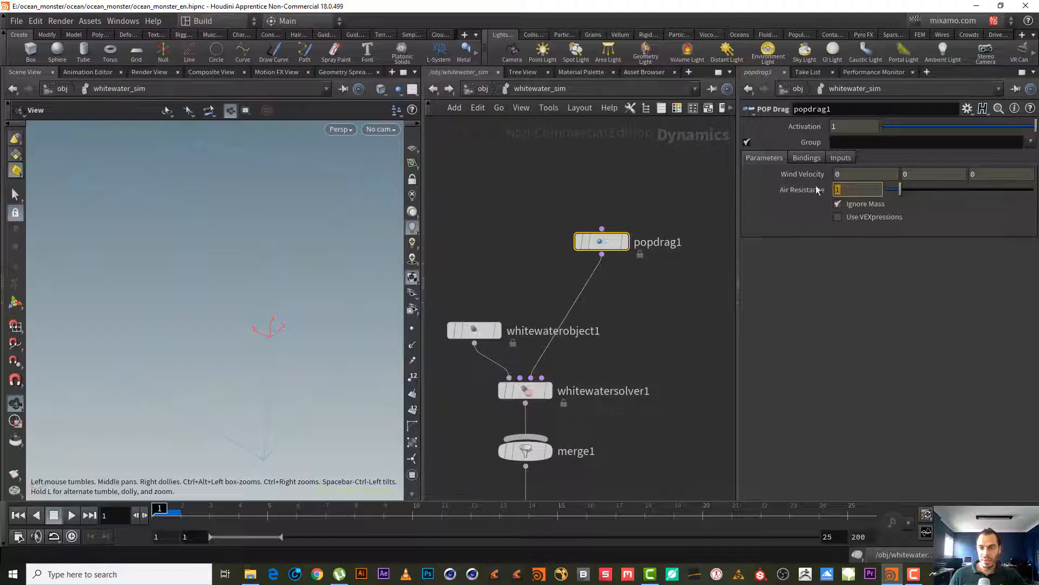
{"action": "type", "text": "."}
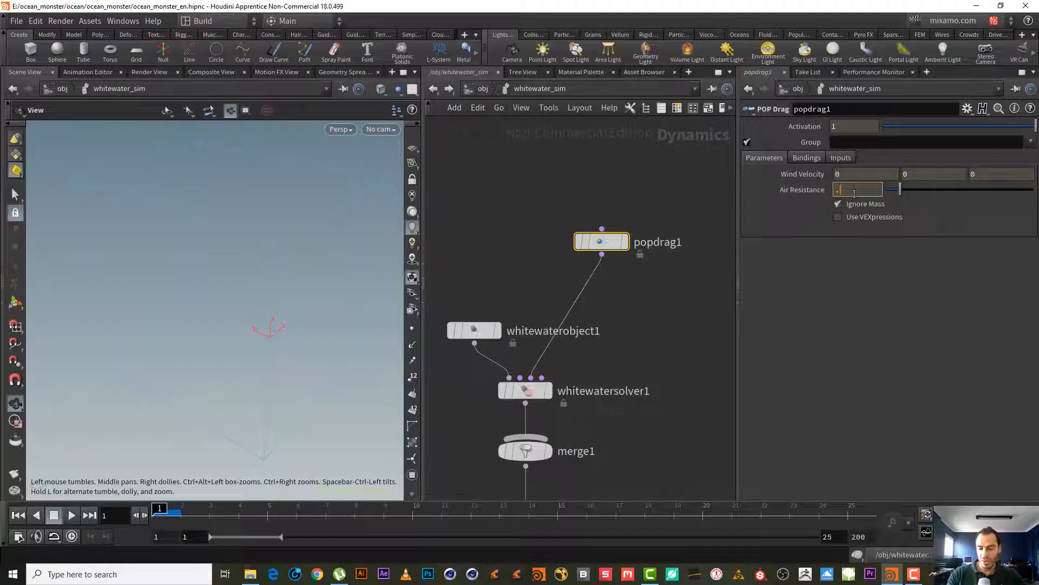
{"action": "type", "text": "05"}
{"action": "key", "text": "Return"}
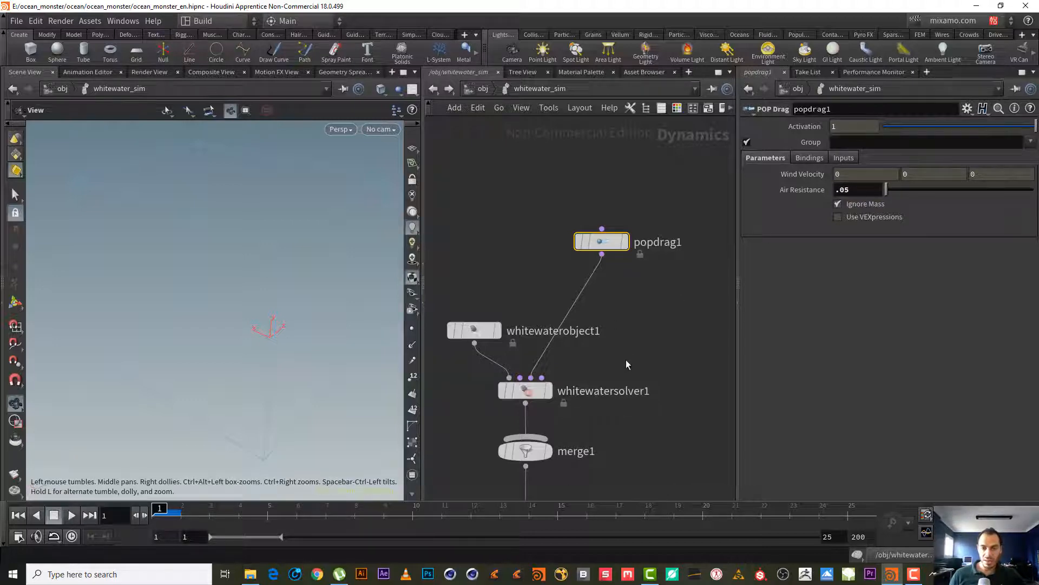
{"action": "left_click", "coordinate": [525, 390]}
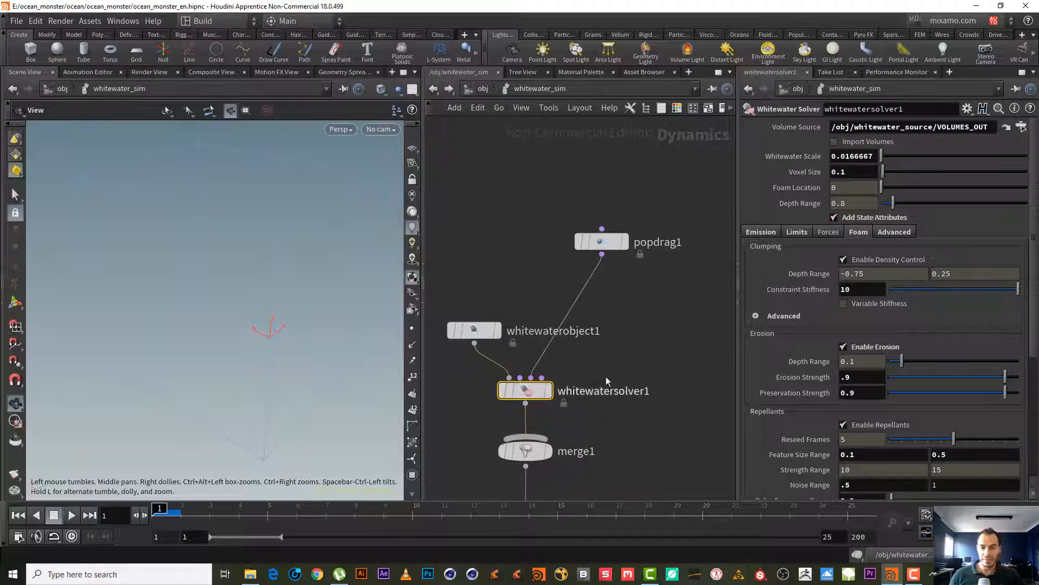
{"action": "left_click", "coordinate": [748, 231]}
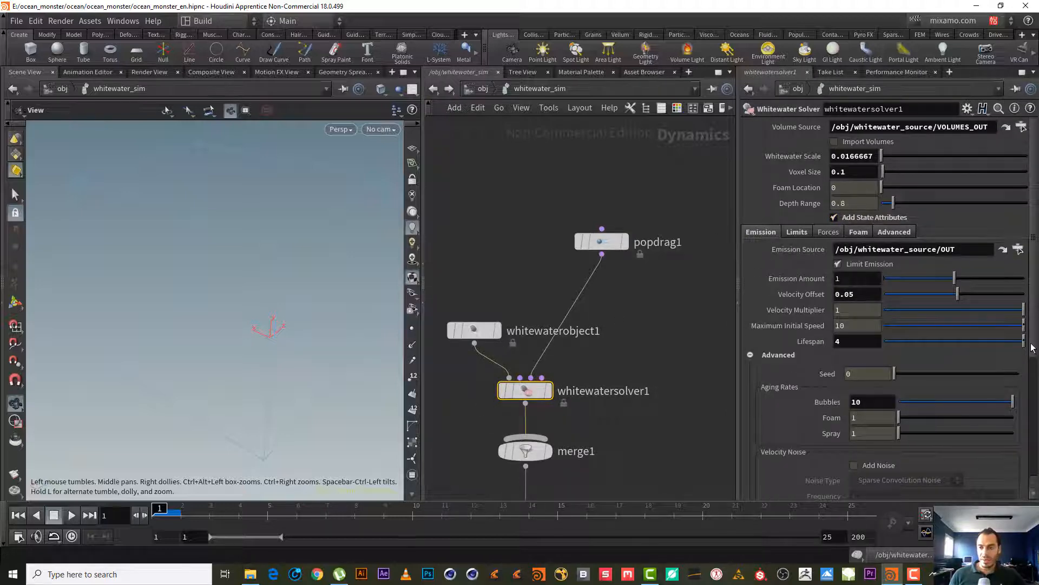
{"action": "scroll", "coordinate": [1033, 373], "scroll_direction": "down", "scroll_amount": 3}
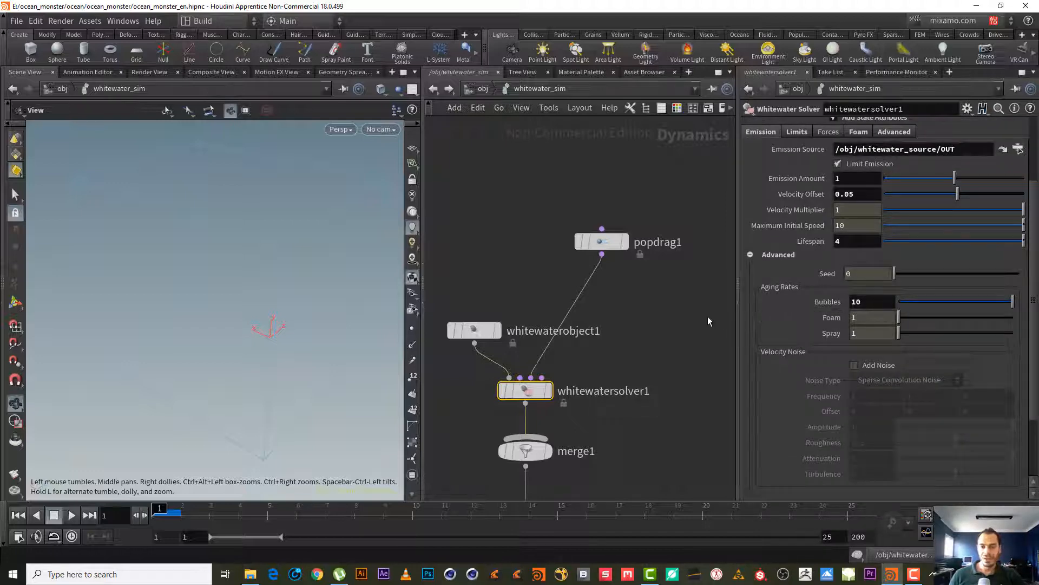
- Insert a second POP Drag node on the wire between popdrag1 and whitewatersolver1
{"action": "middle_click_drag", "start_coordinate": [656, 311], "coordinate": [642, 340]}
{"action": "left_click", "coordinate": [595, 270]}
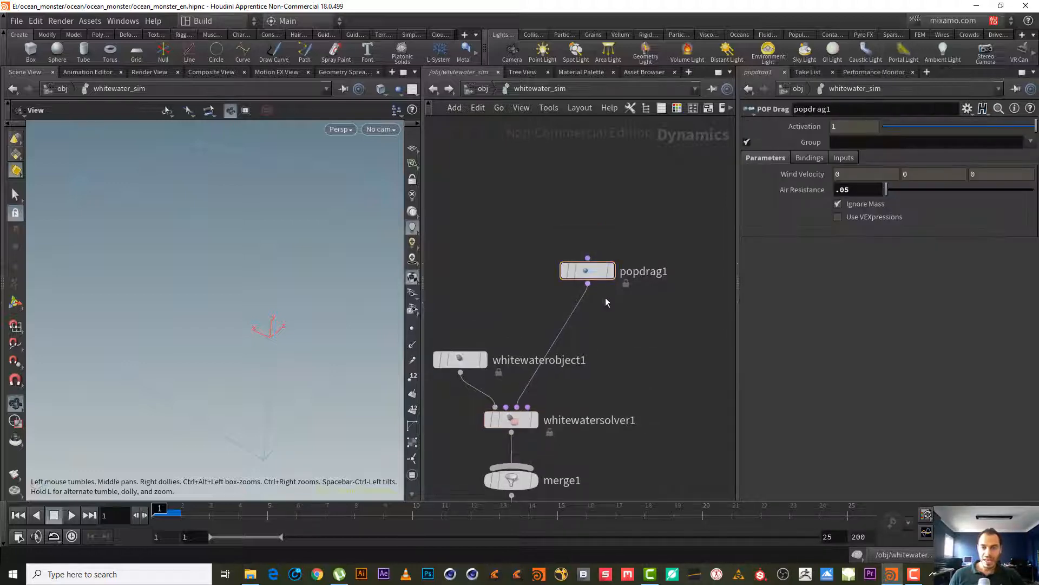
{"action": "key", "text": "Tab"}
{"action": "type", "text": "pop"}
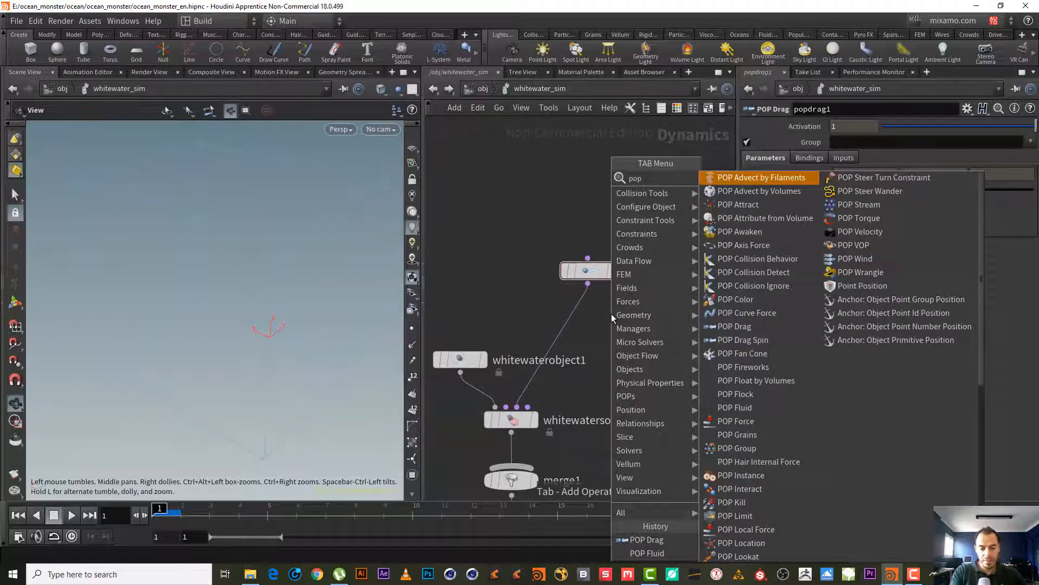
{"action": "type", "text": " drag"}
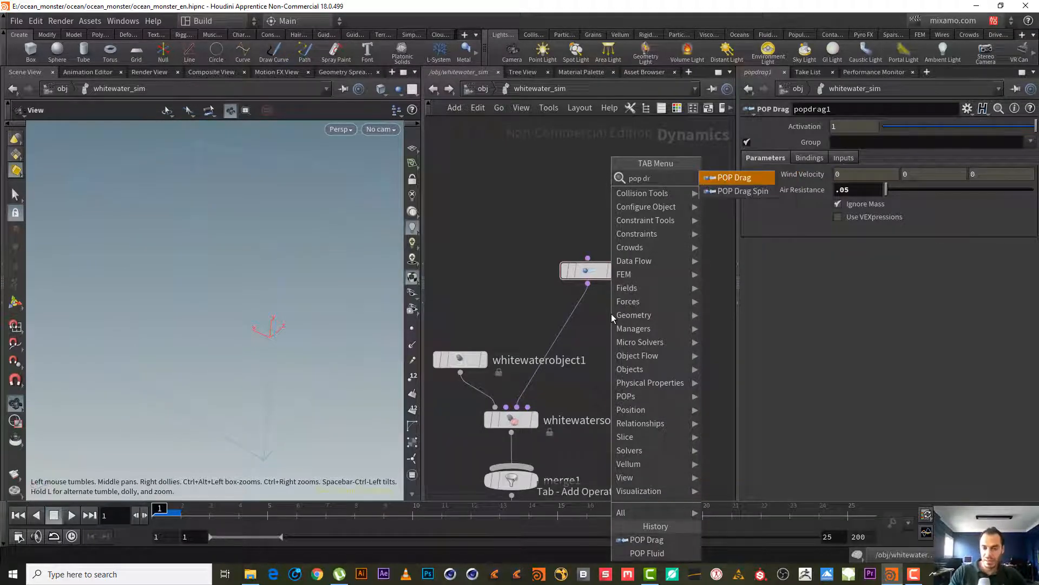
{"action": "key", "text": "Return"}
{"action": "left_click", "coordinate": [574, 317]}
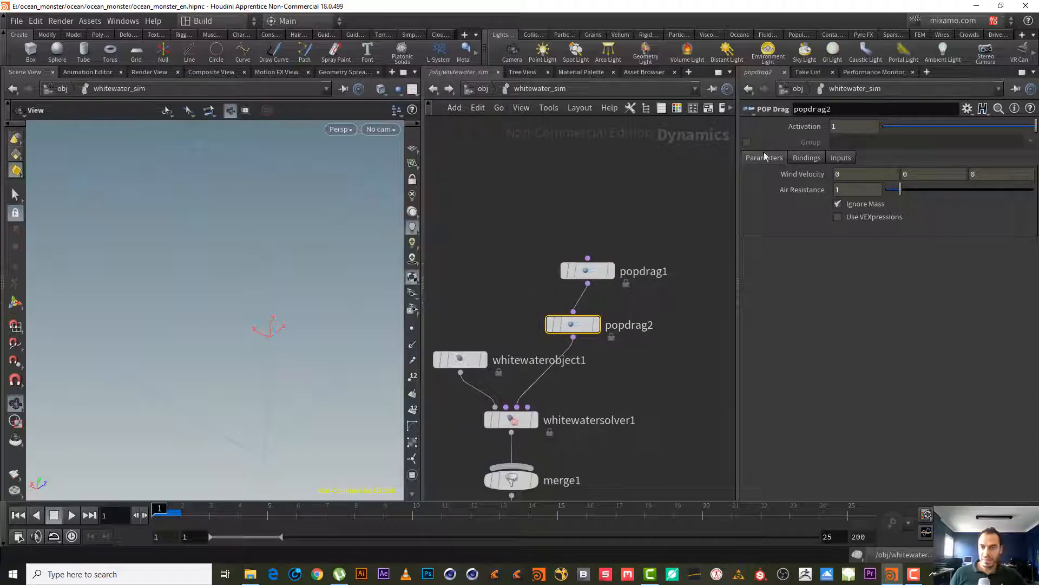
{"action": "left_click", "coordinate": [747, 142]}
{"action": "left_click", "coordinate": [852, 144]}
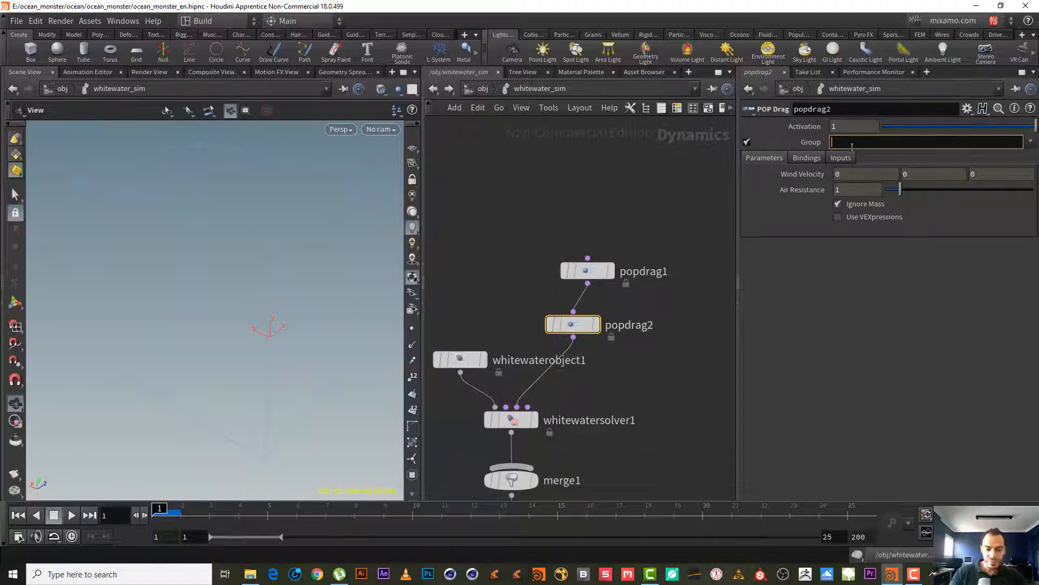
{"action": "type", "text": "@sprf"}
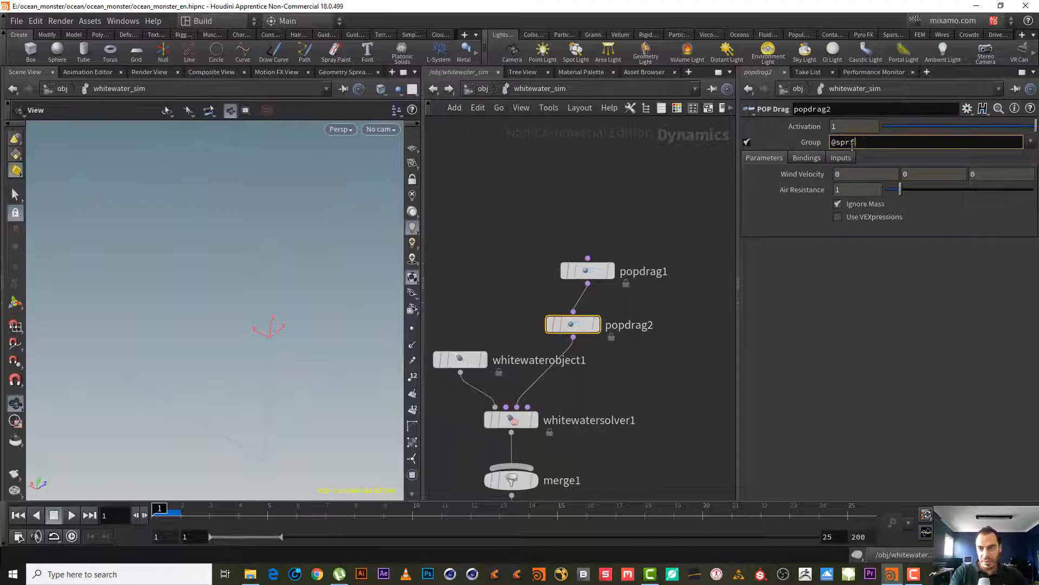
{"action": "key", "text": "BackSpace"}
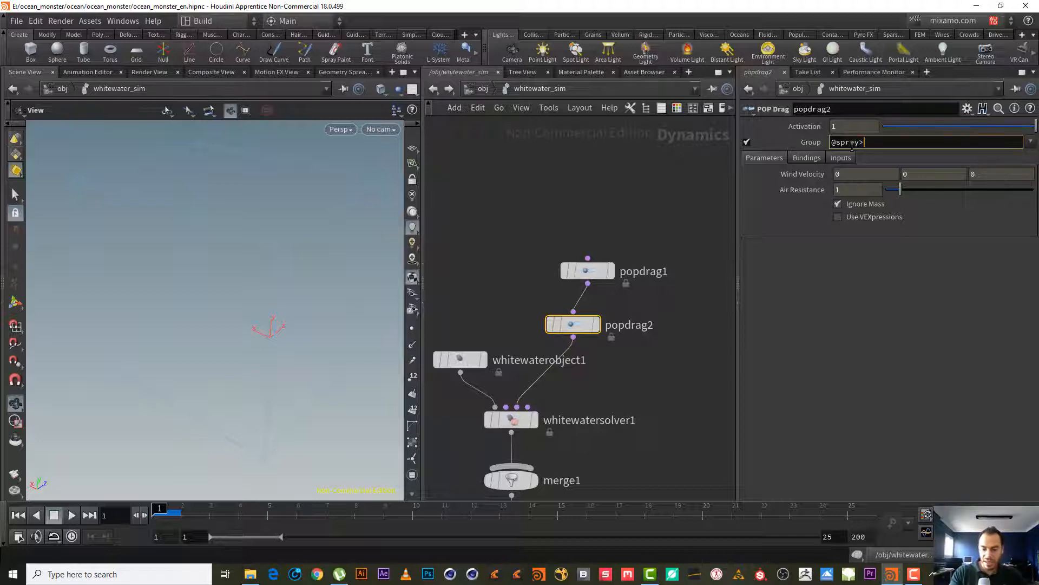
{"action": "key", "text": "Return"}
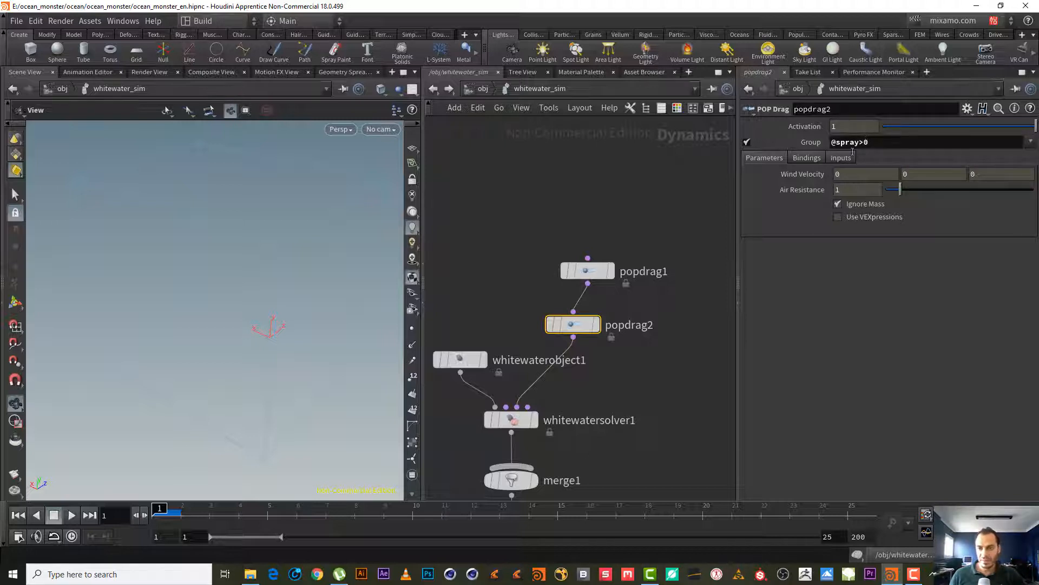
- Rename the popdrag2 node as popdrag_spray
{"action": "double_click", "coordinate": [674, 326]}
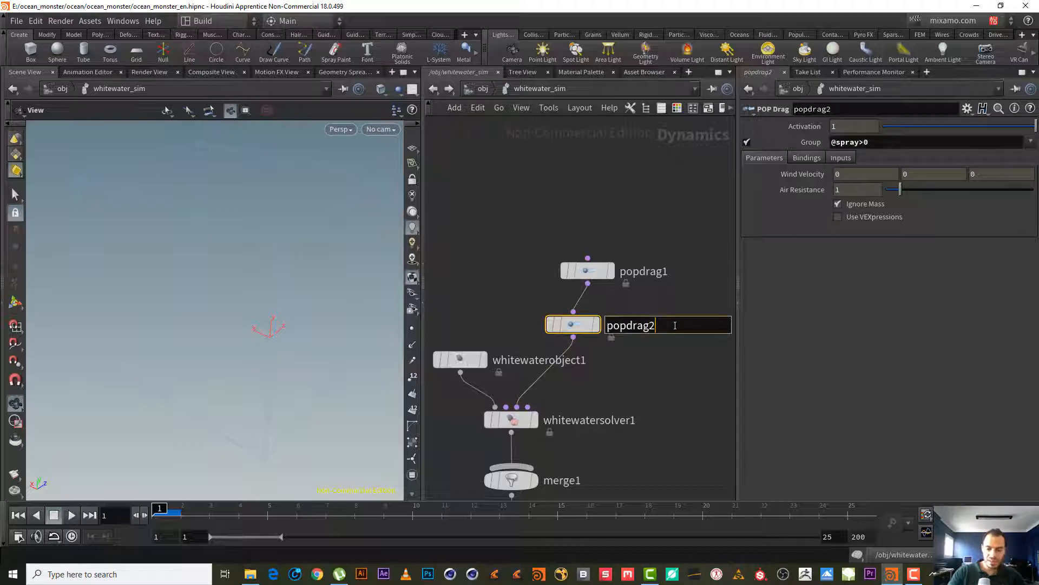
{"action": "type", "text": "_"}
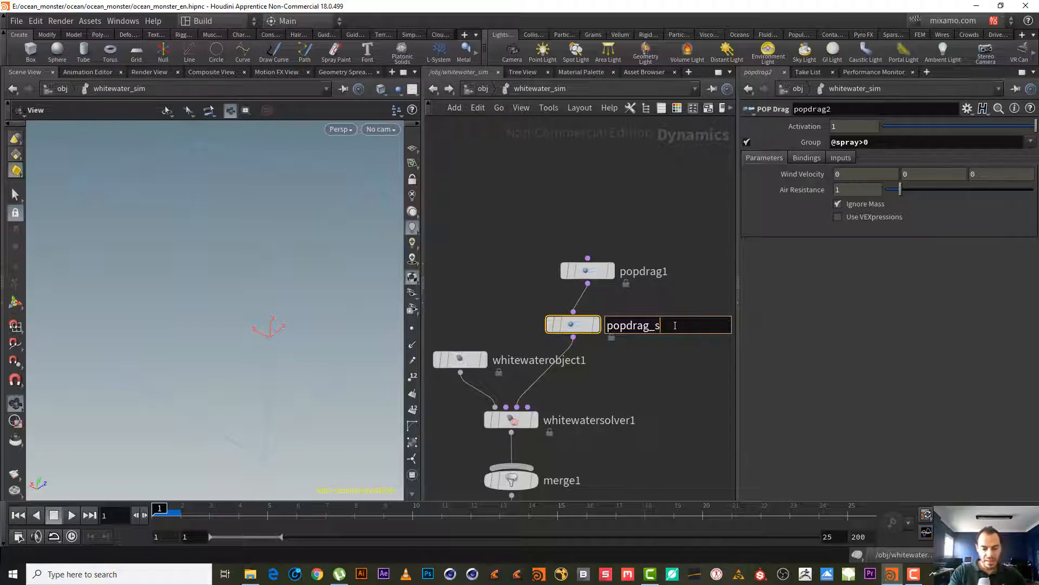
{"action": "type", "text": "spray"}
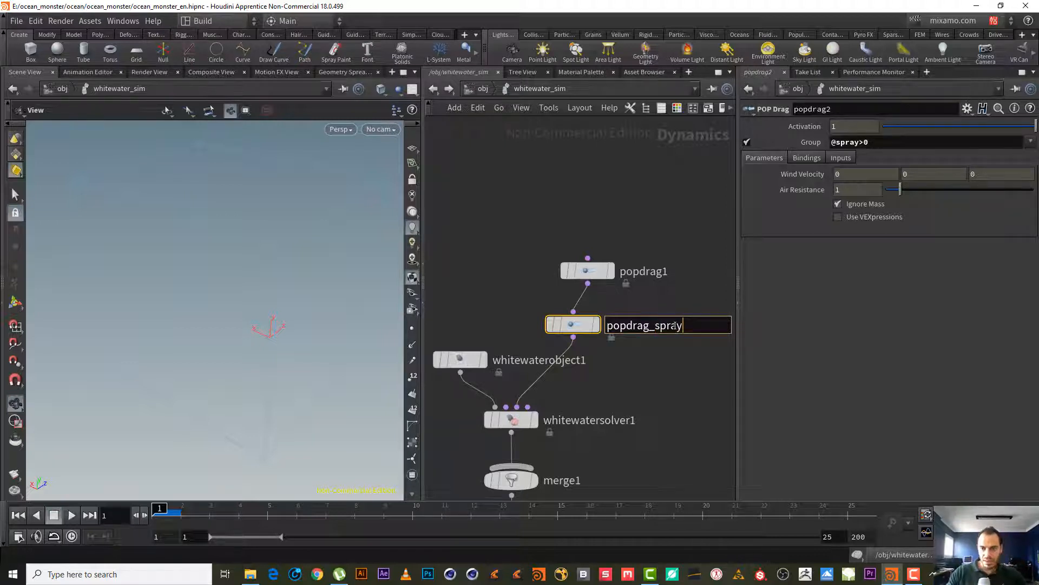
{"action": "key", "text": "Return"}
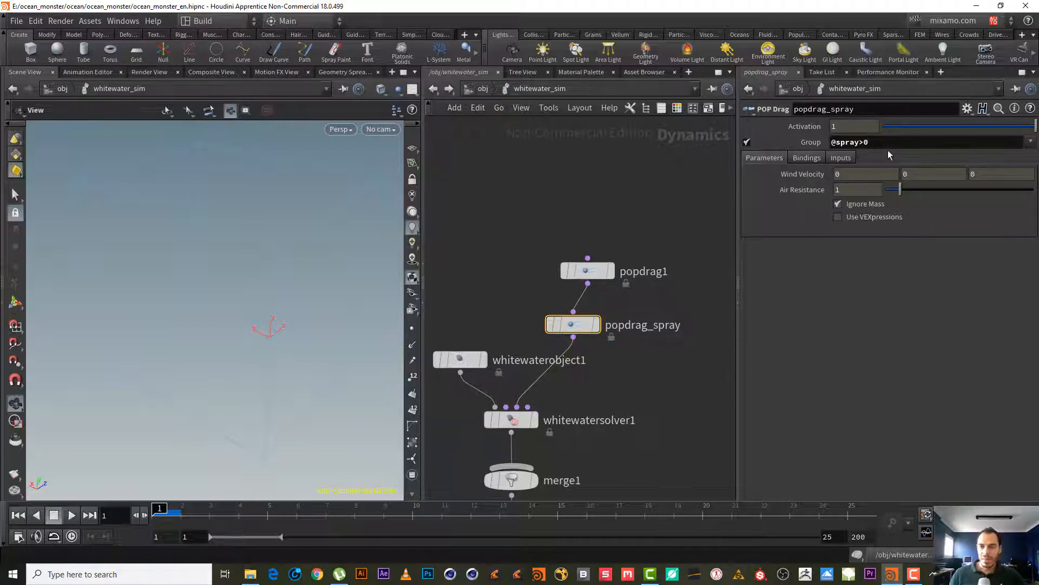
{"action": "left_click", "coordinate": [886, 142]}
{"action": "type", "text": ".2"}
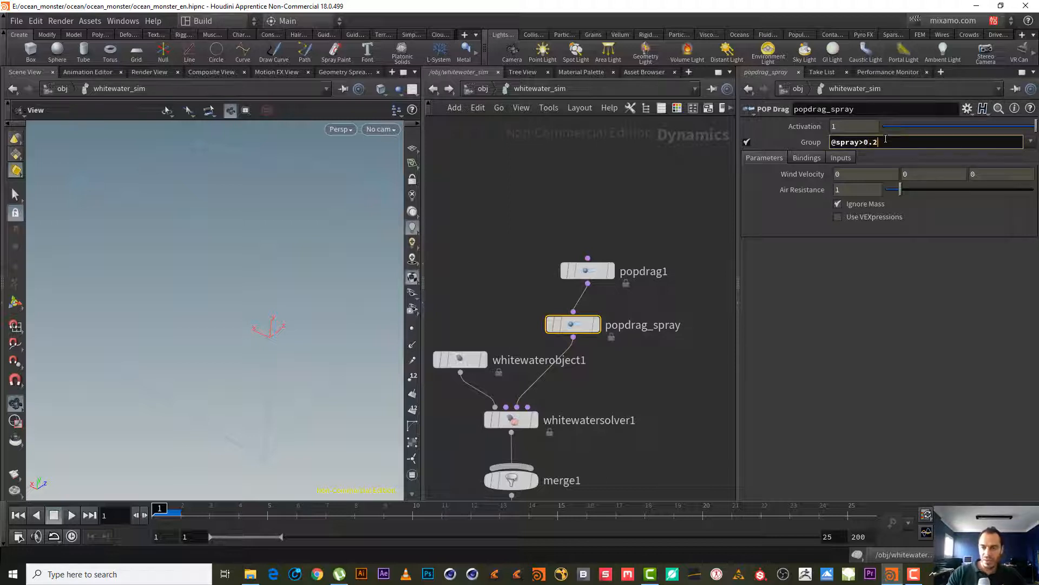
{"action": "key", "text": "Return"}
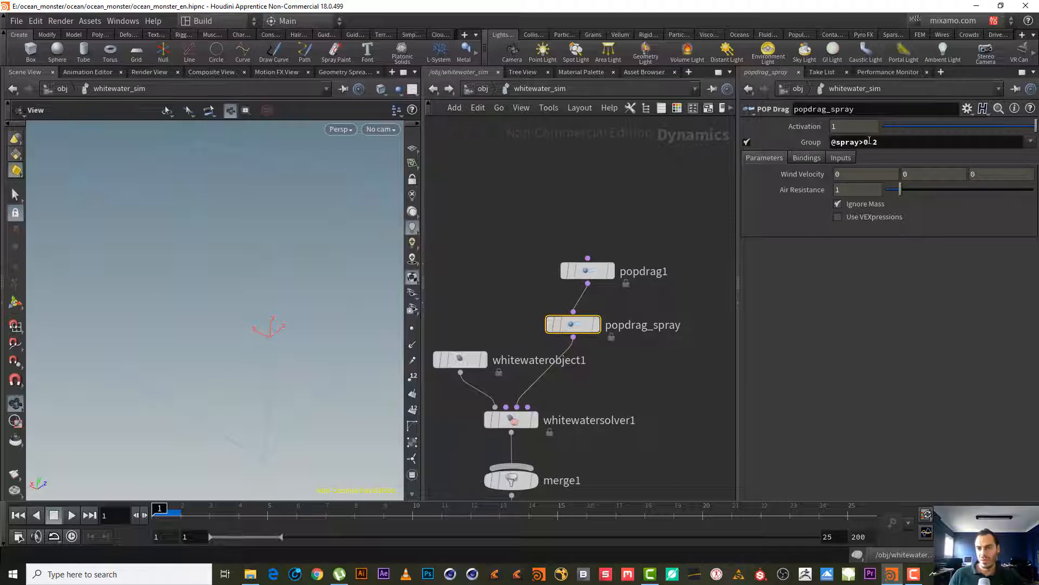
{"action": "left_click_drag", "start_coordinate": [860, 142], "coordinate": [936, 140]}
{"action": "type", "text": "0"}
{"action": "key", "text": "Return"}
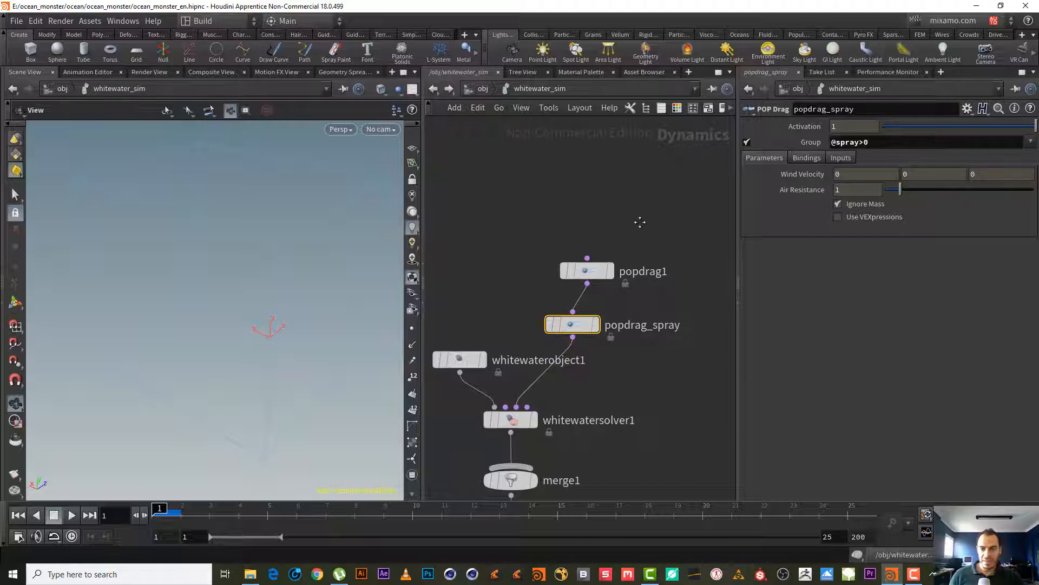
- Align popdrag_spray directly below popdrag1 and move both drag nodes up to leave more room above whitewatersolver1
{"action": "middle_click_drag", "start_coordinate": [640, 222], "coordinate": [626, 221]}
{"action": "left_click_drag", "start_coordinate": [650, 298], "coordinate": [581, 237]}
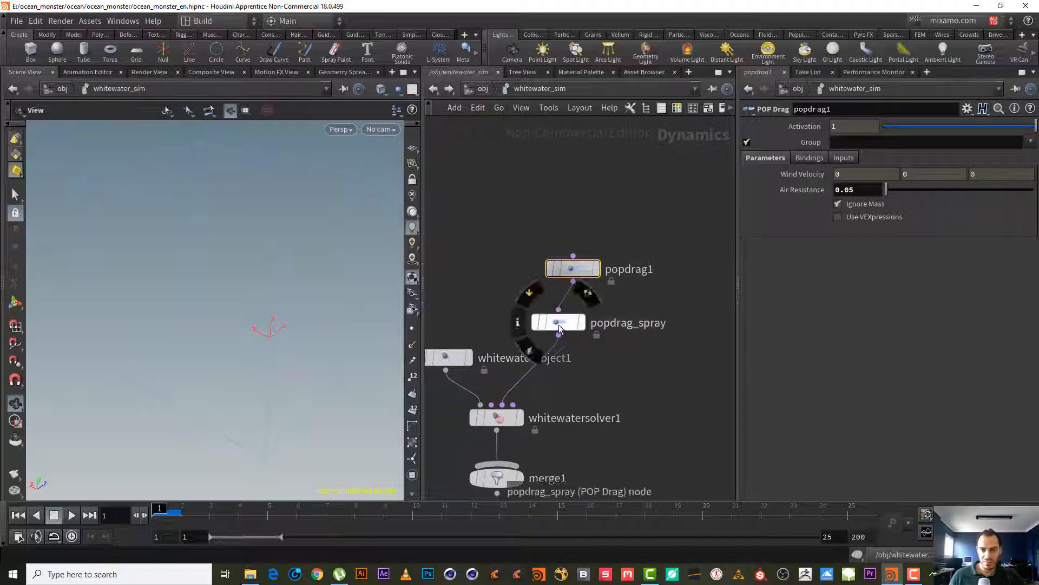
{"action": "left_click_drag", "start_coordinate": [560, 324], "coordinate": [576, 322]}
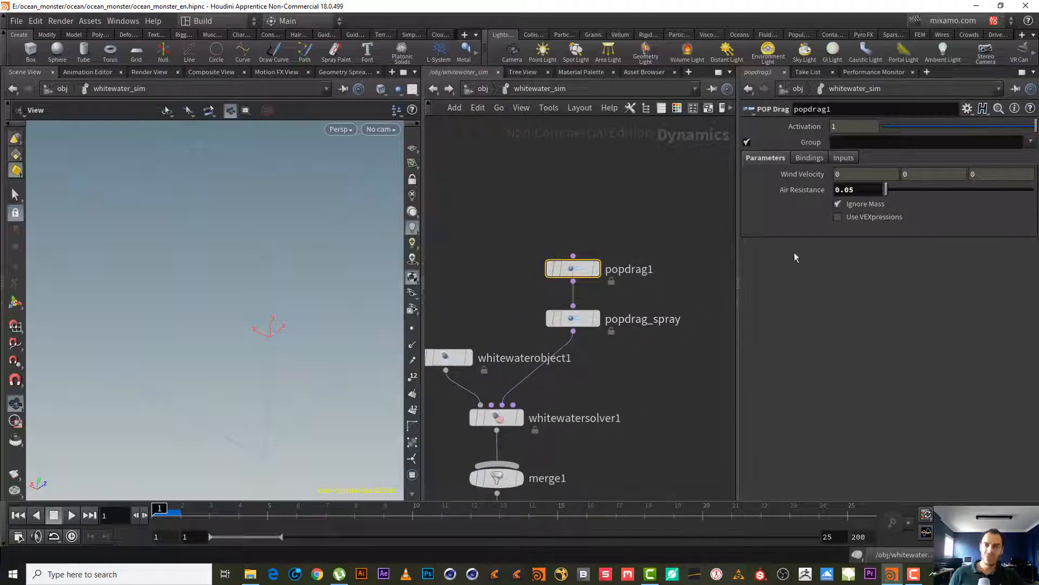
{"action": "left_click_drag", "start_coordinate": [630, 188], "coordinate": [590, 326]}
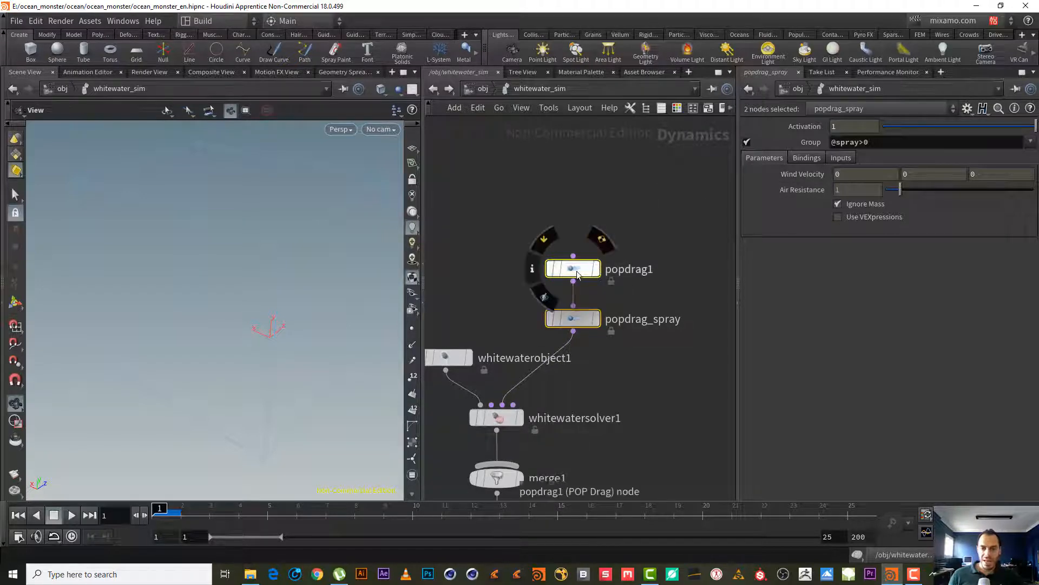
{"action": "left_click_drag", "start_coordinate": [576, 275], "coordinate": [606, 230]}
{"action": "left_click", "coordinate": [618, 339]}
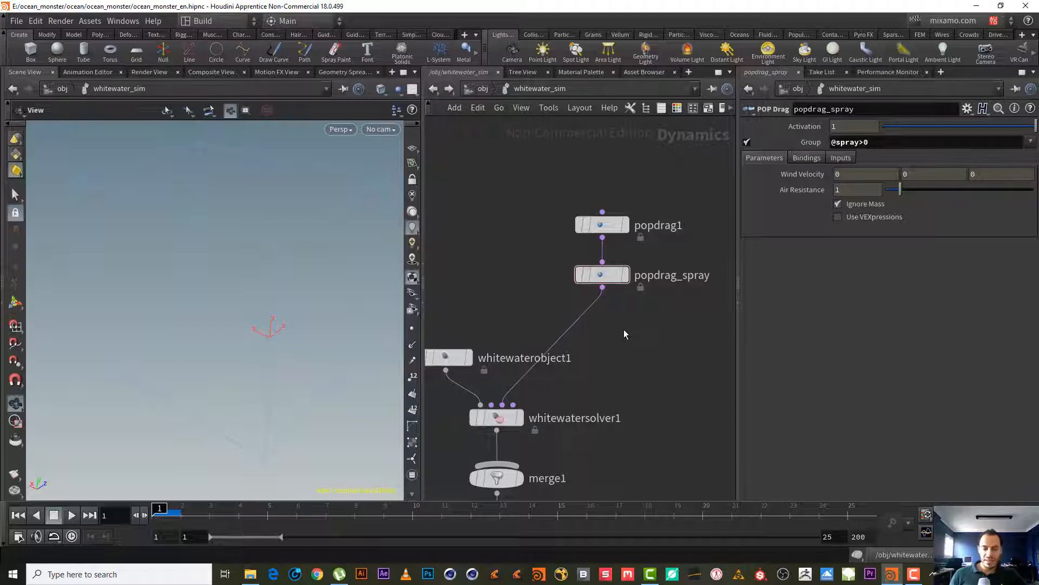
- Insert a POP Speed Limit node on the wire between popdrag_spray and whitewatersolver1, lined up below popdrag_spray
{"action": "key", "text": "Tab"}
{"action": "type", "text": "spp"}
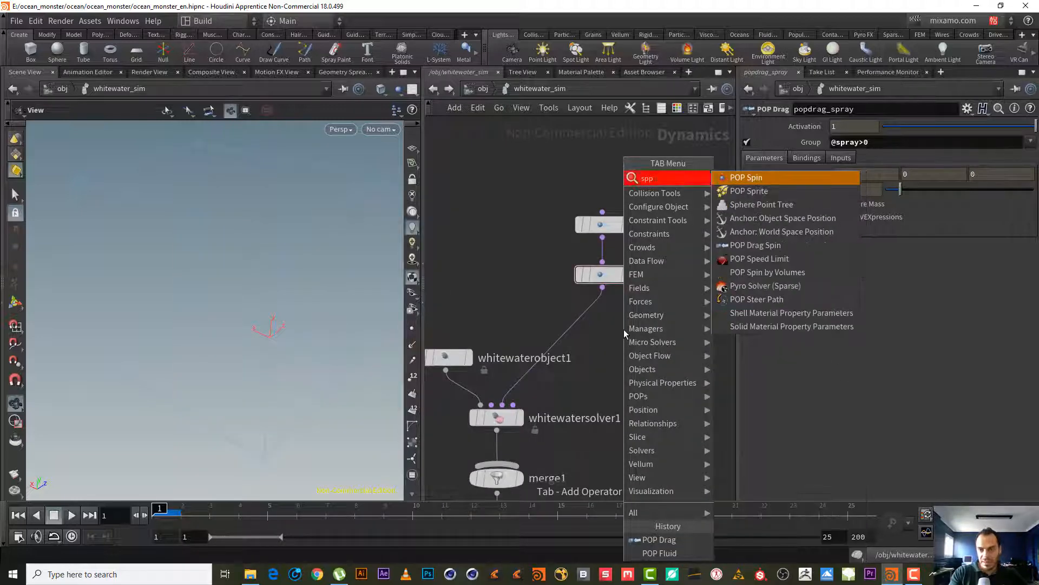
{"action": "key", "text": "BackSpace"}
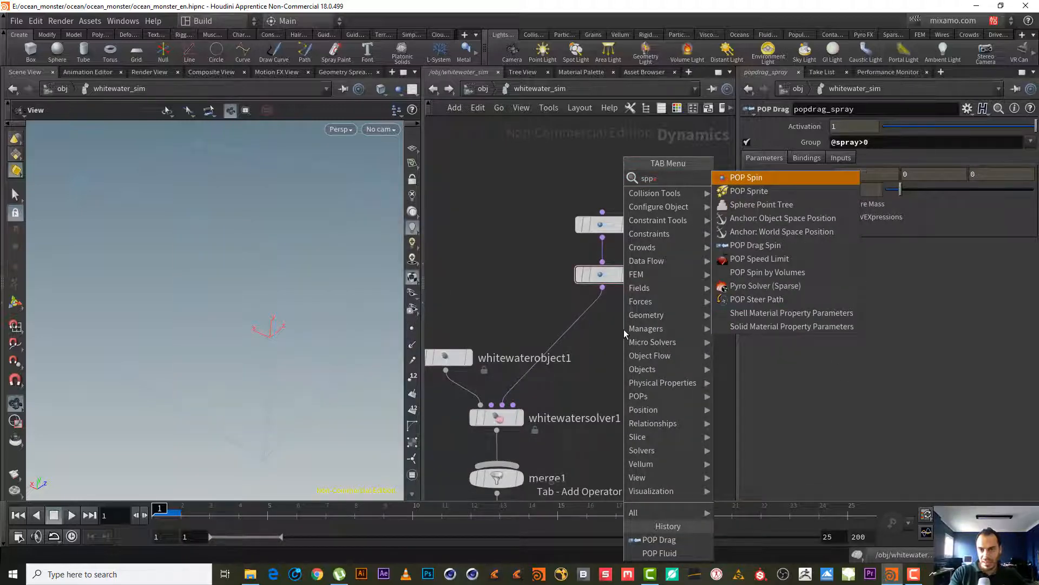
{"action": "type", "text": "e"}
{"action": "key", "text": "Return"}
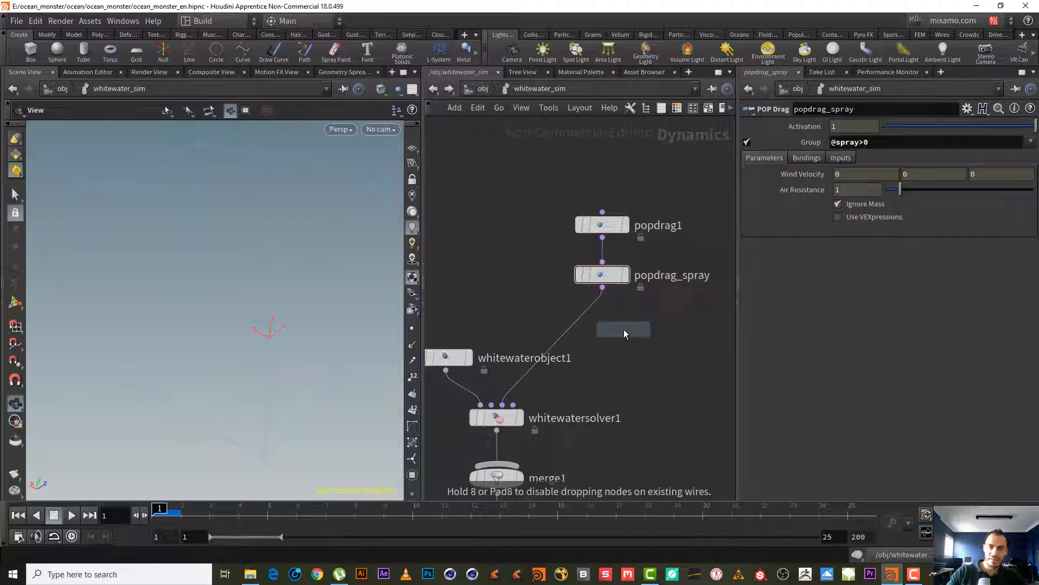
{"action": "left_click", "coordinate": [584, 329]}
{"action": "left_click_drag", "start_coordinate": [574, 333], "coordinate": [593, 333]}
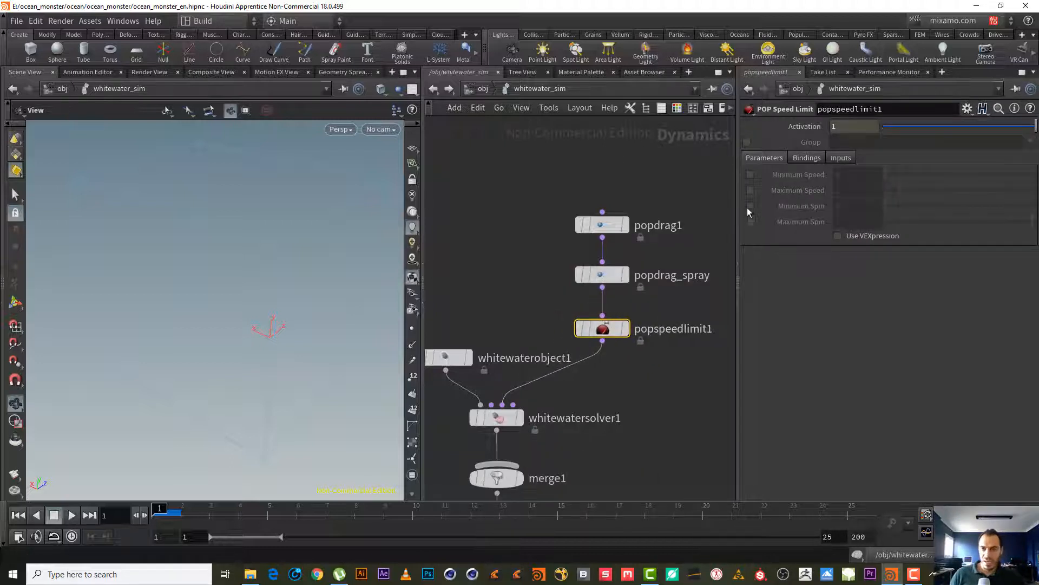
- Enable Maximum Speed on popspeedlimit1 and set it to 15
{"action": "left_click", "coordinate": [752, 191]}
{"action": "left_click", "coordinate": [842, 190]}
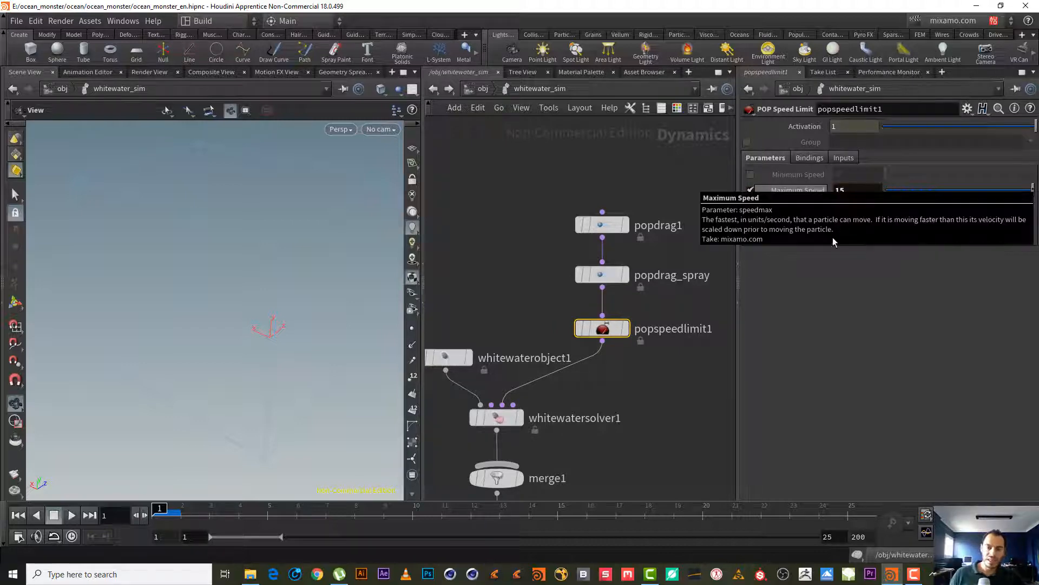
{"action": "type", "text": "15"}
{"action": "key", "text": "Return"}
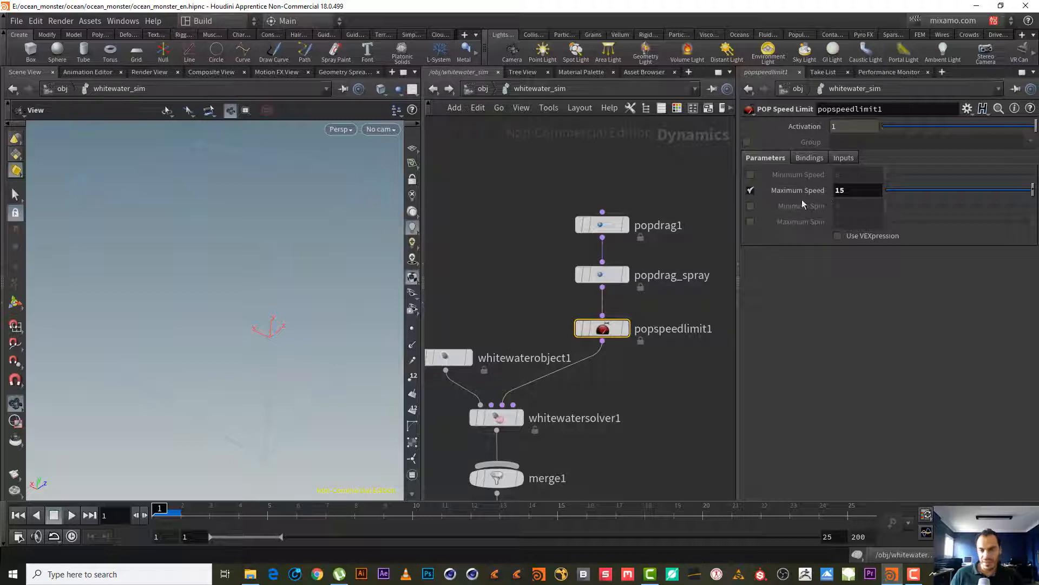
{"action": "left_click", "coordinate": [662, 317]}
- Insert a POP Wind node on the wire between popspeedlimit1 and whitewatersolver1, lined up below popspeedlimit1
{"action": "middle_click_drag", "start_coordinate": [691, 244], "coordinate": [675, 220]}
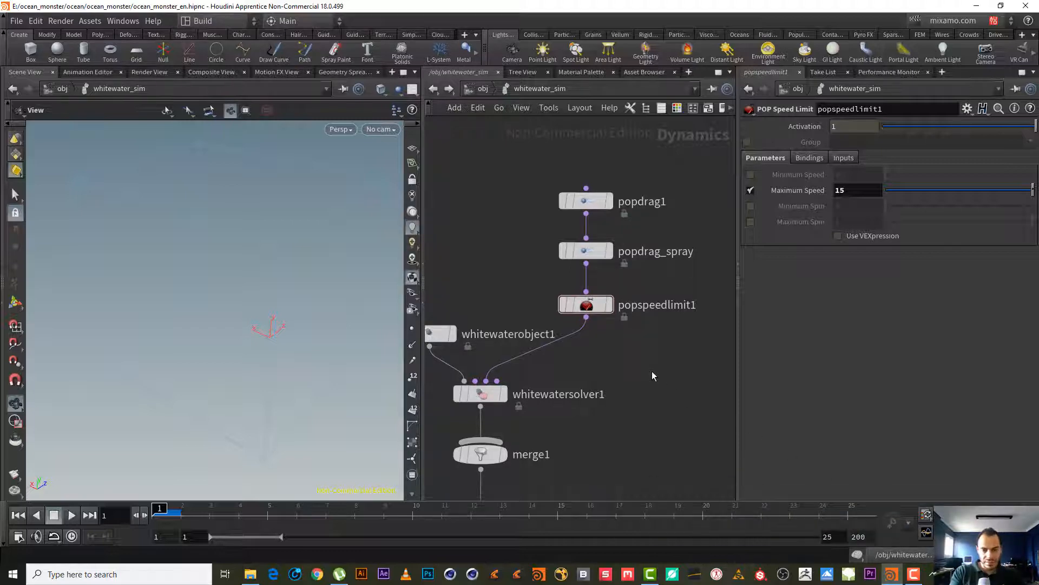
{"action": "key", "text": "Tab"}
{"action": "type", "text": "pop wi"}
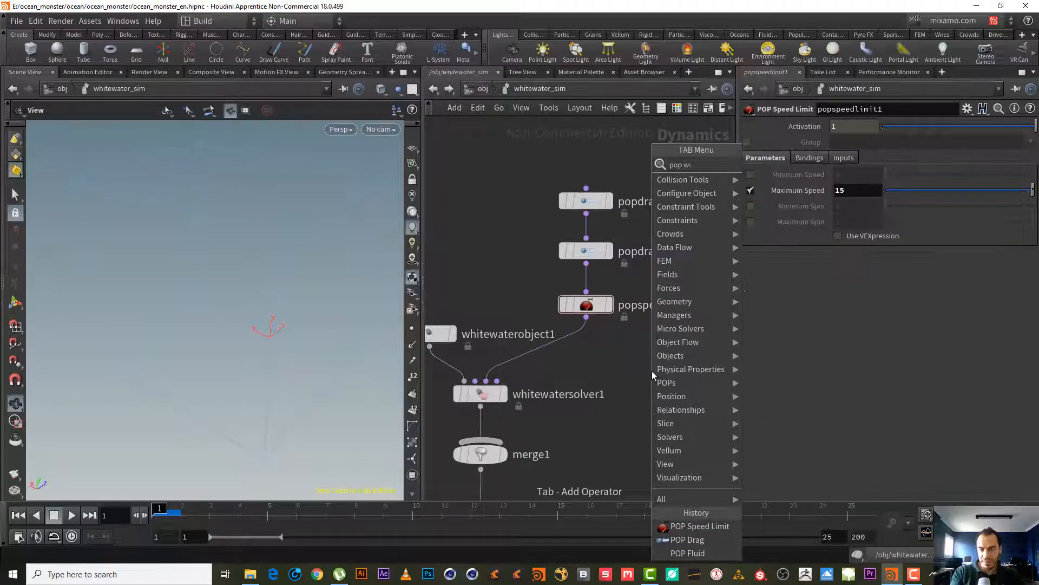
{"action": "key", "text": "BackSpace"}
{"action": "key", "text": "BackSpace"}
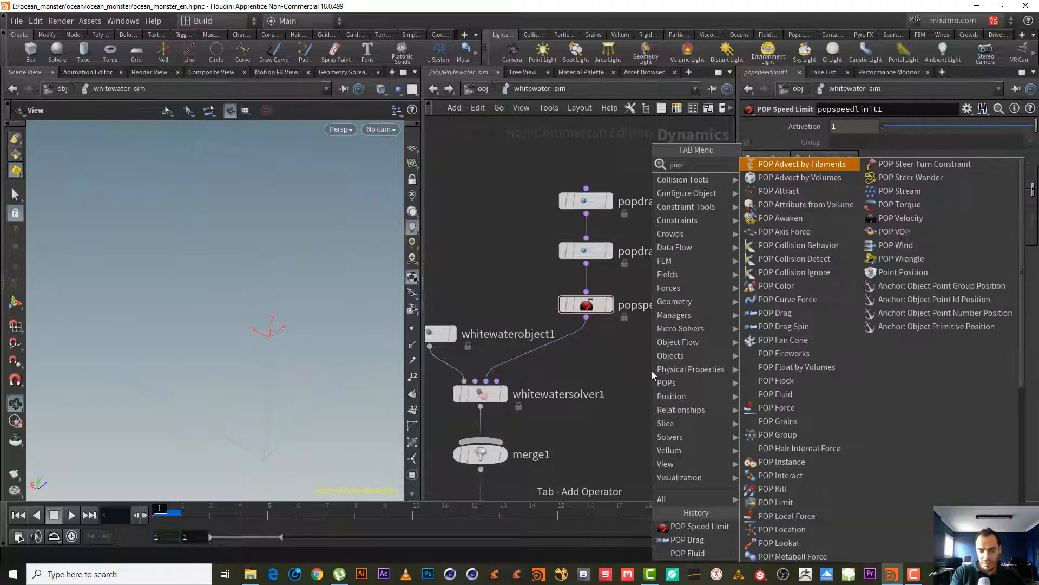
{"action": "type", "text": "w"}
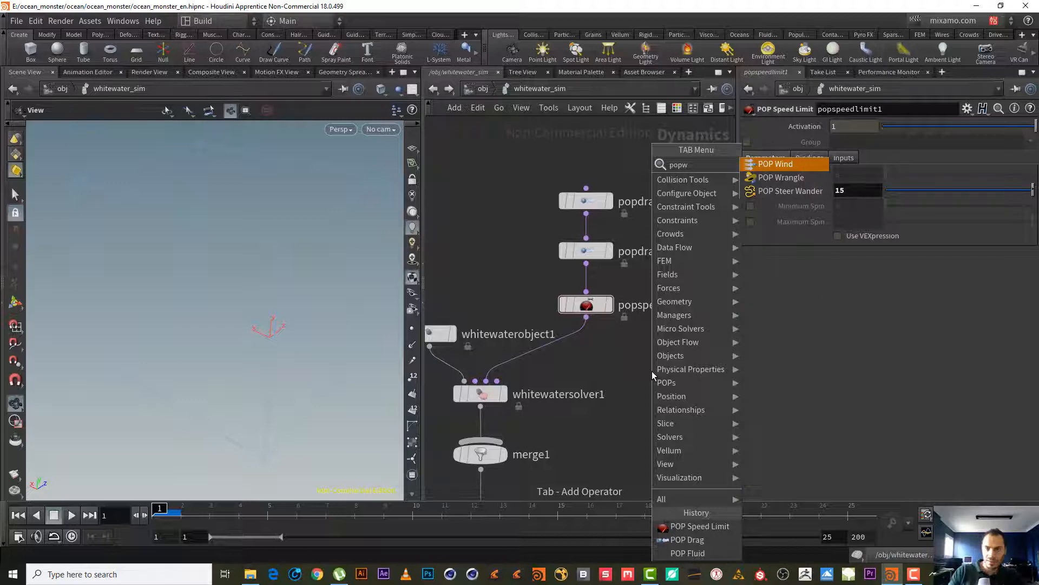
{"action": "key", "text": "Return"}
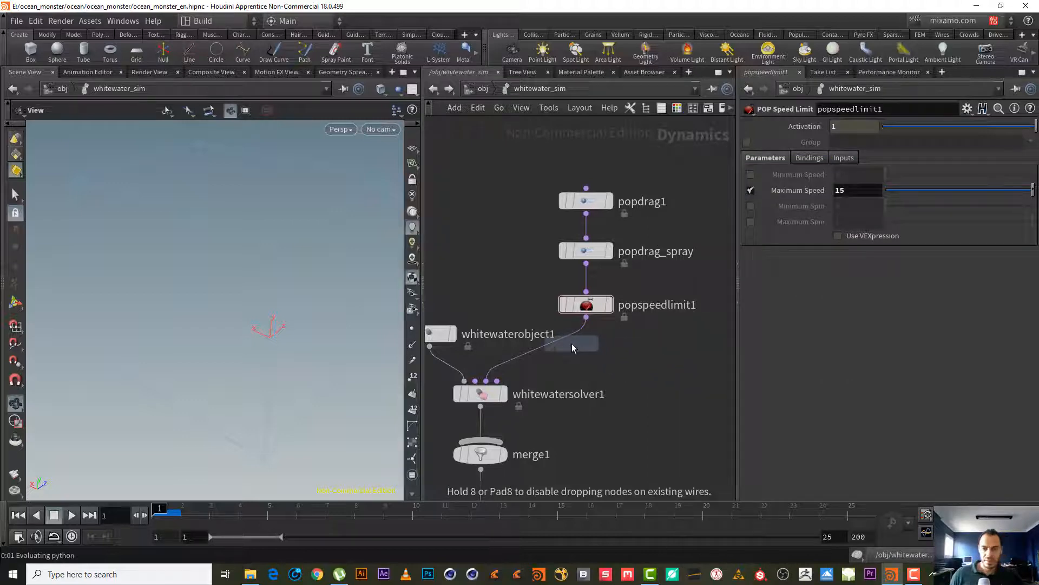
{"action": "left_click", "coordinate": [554, 342]}
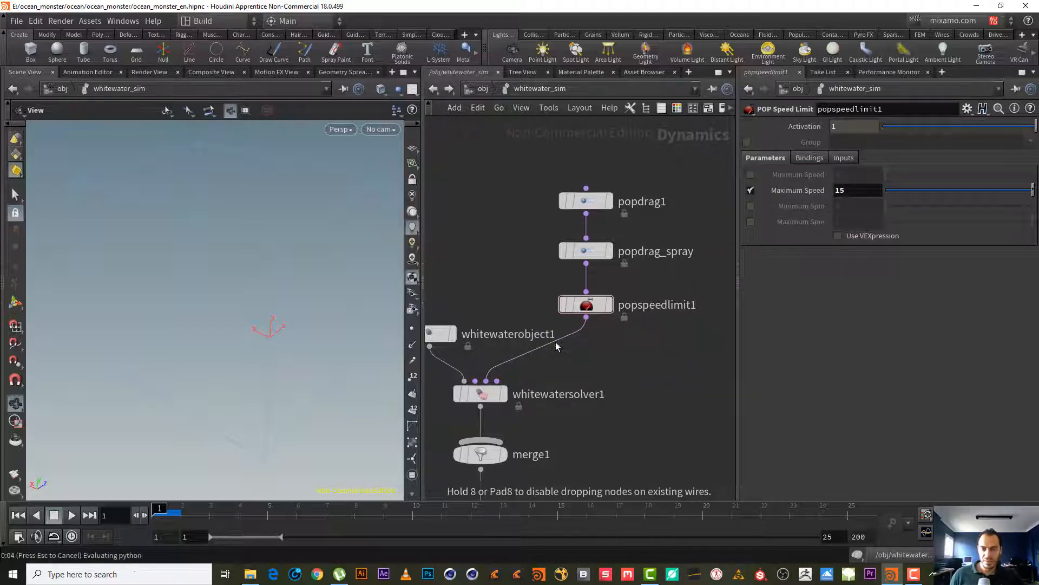
{"action": "left_click_drag", "start_coordinate": [559, 356], "coordinate": [592, 358]}
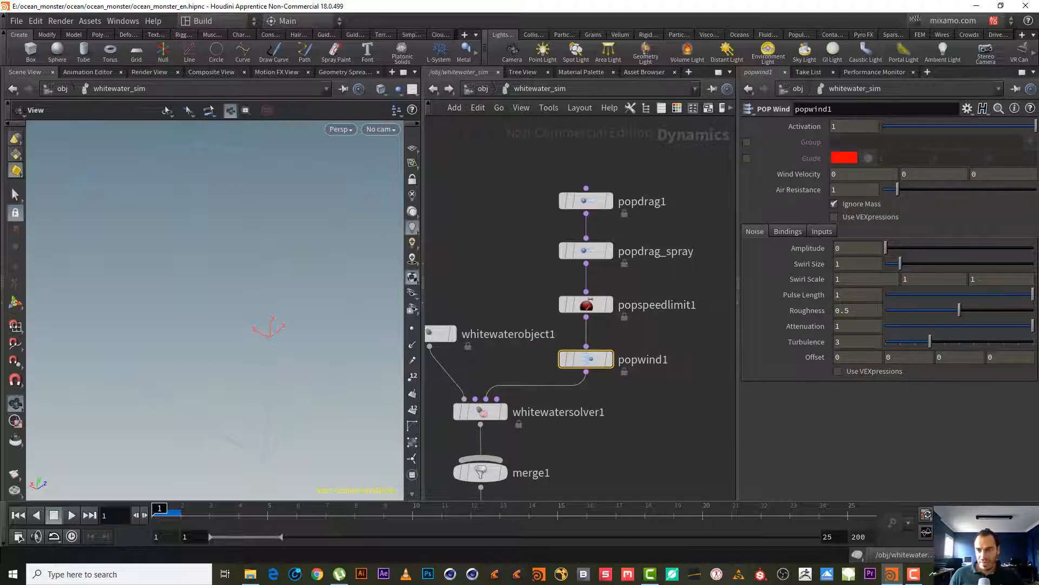
{"action": "left_click", "coordinate": [849, 190]}
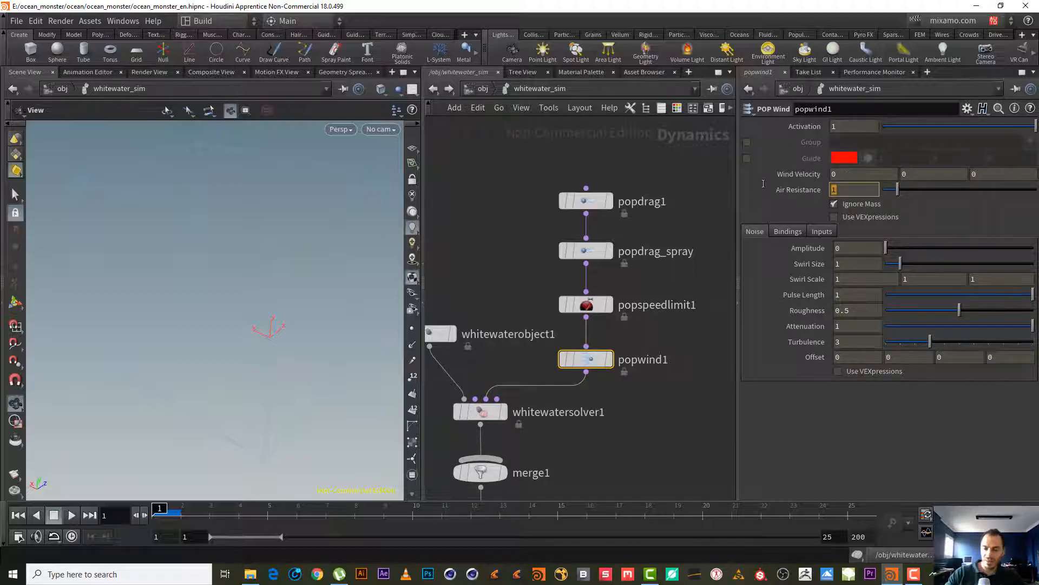
{"action": "type", "text": ".1"}
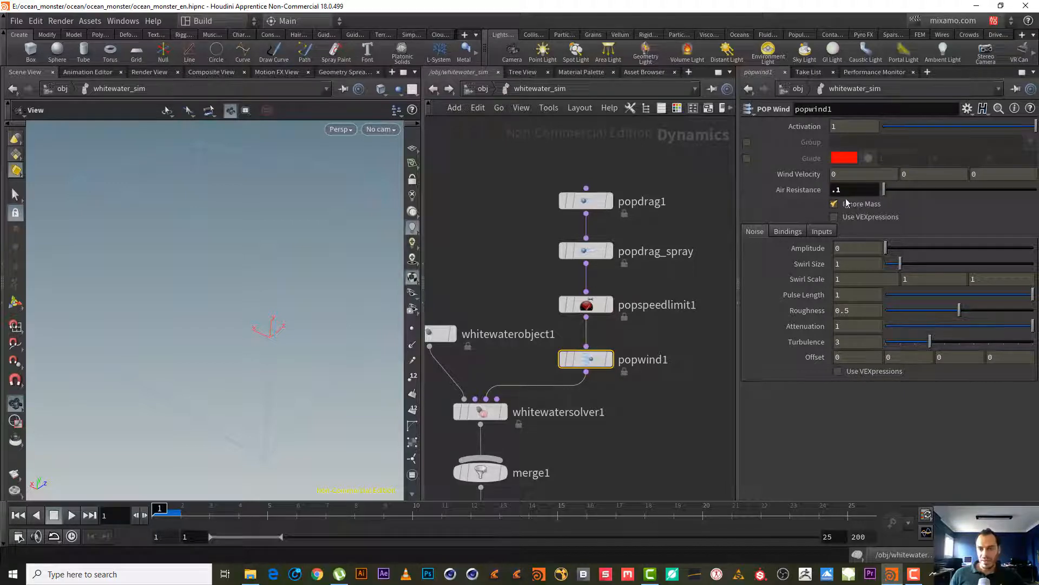
{"action": "mouse_move", "coordinate": [585, 363]}
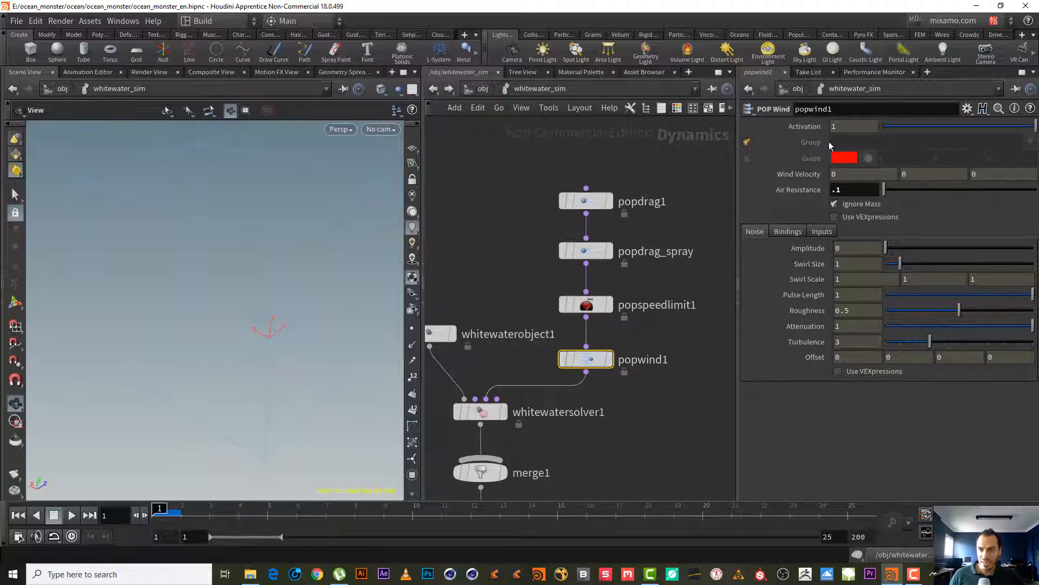
{"action": "left_click", "coordinate": [748, 142]}
{"action": "left_click", "coordinate": [860, 142]}
{"action": "type", "text": "@sp"}
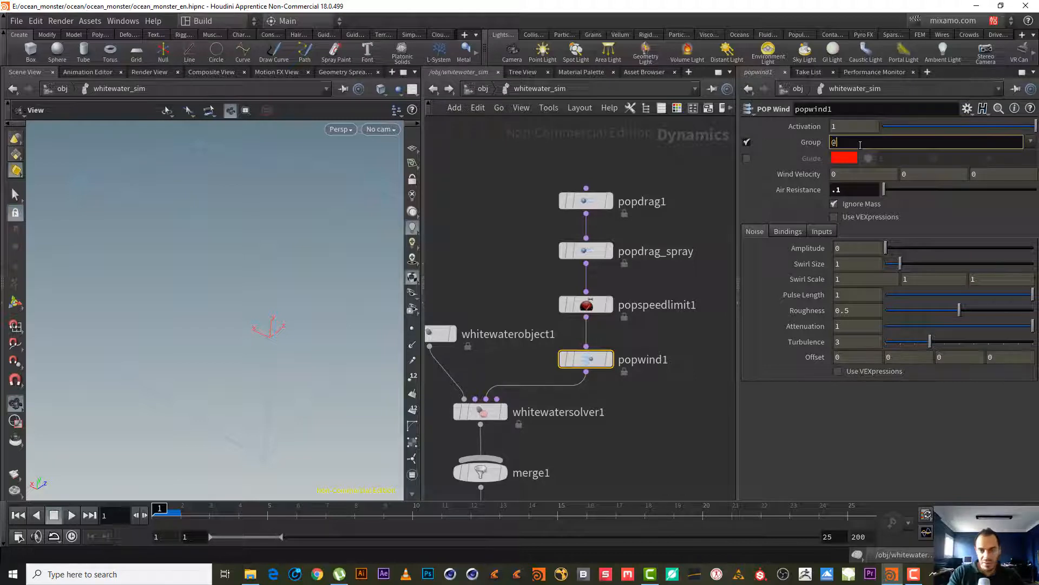
{"action": "type", "text": "y"}
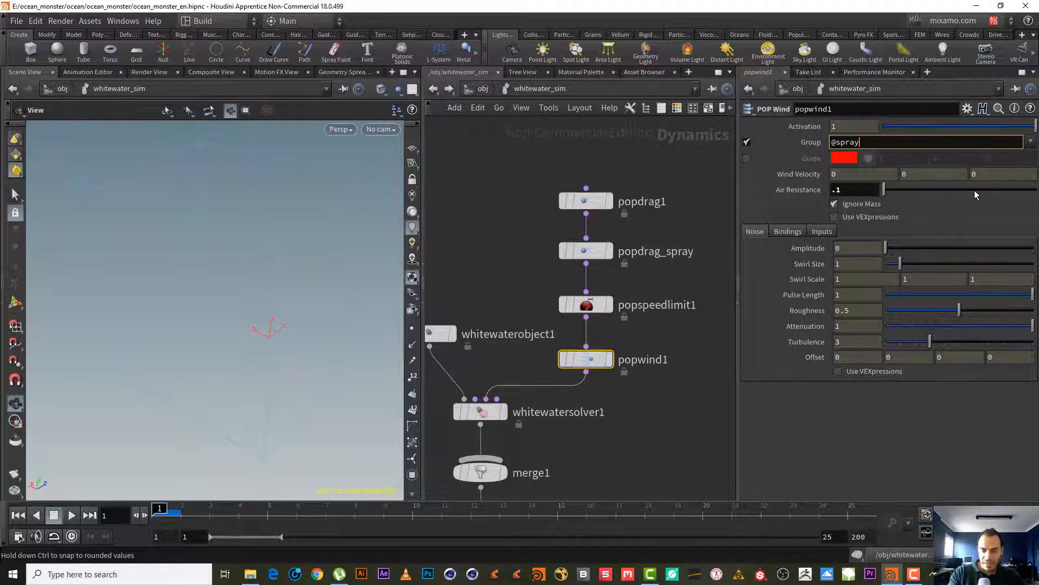
{"action": "type", "text": ">"}
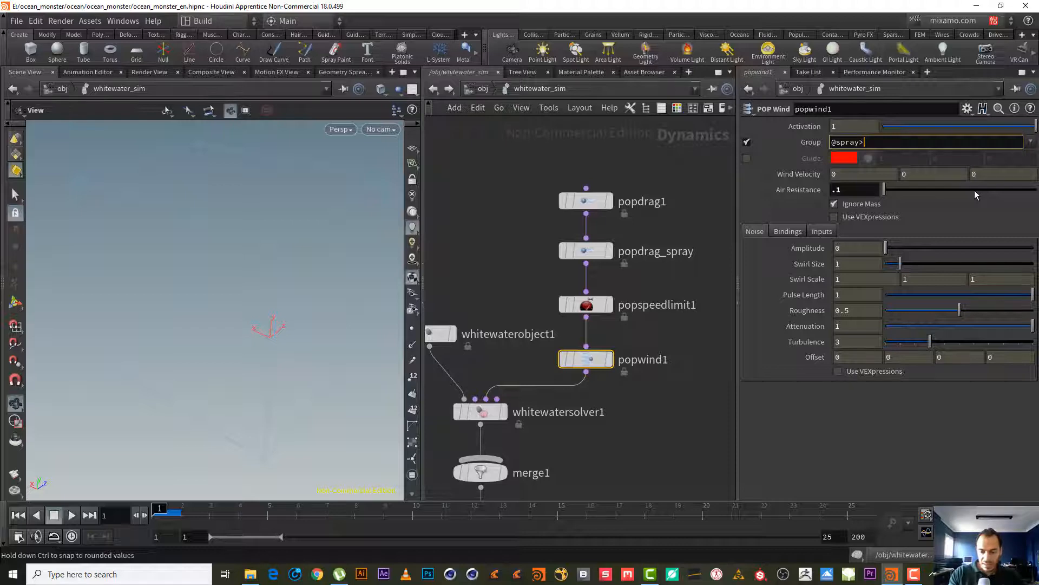
{"action": "type", "text": "0"}
{"action": "key", "text": "Return"}
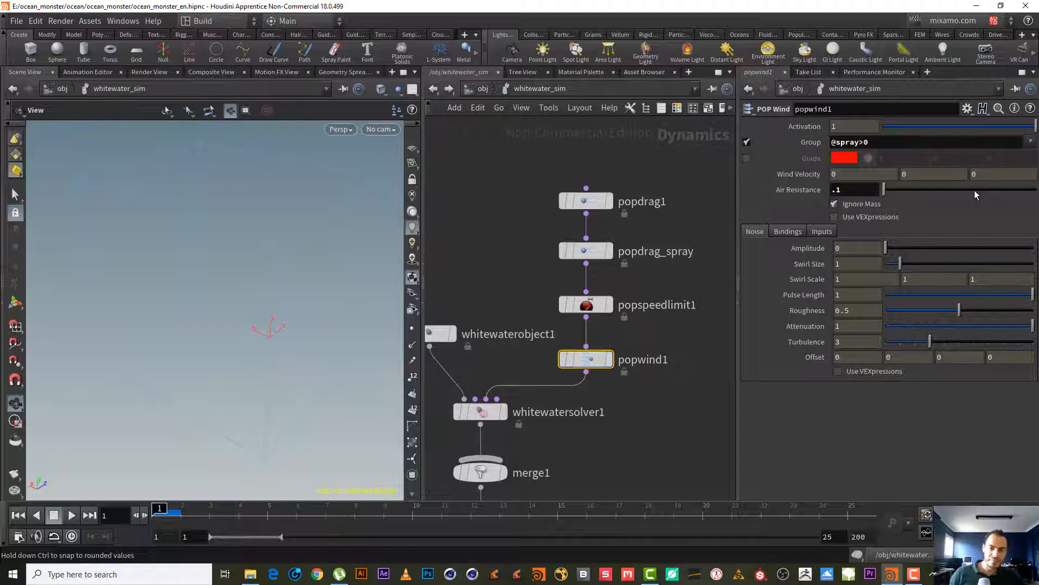
- Set the noise Swirl Size of popwind1 to 2
{"action": "middle_click_drag", "start_coordinate": [656, 181], "coordinate": [634, 165]}
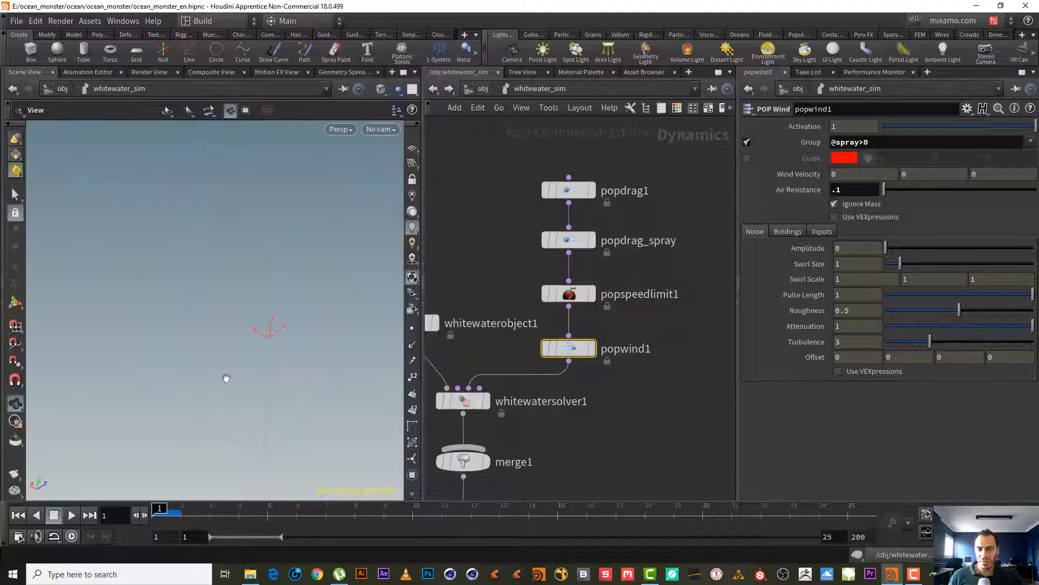
{"action": "middle_click_drag", "start_coordinate": [686, 320], "coordinate": [679, 300]}
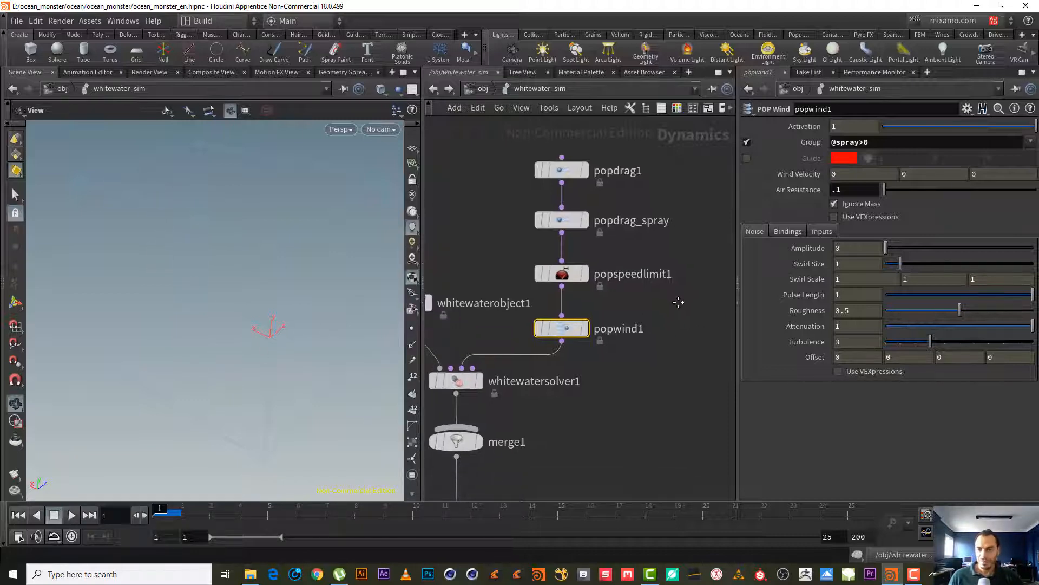
{"action": "left_click", "coordinate": [839, 264]}
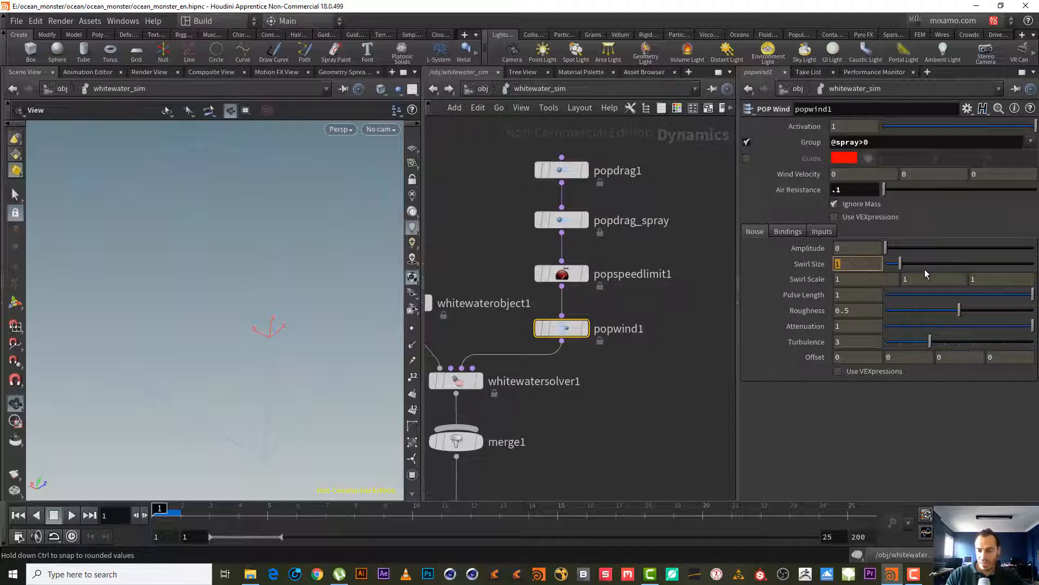
{"action": "type", "text": "2"}
{"action": "key", "text": "Return"}
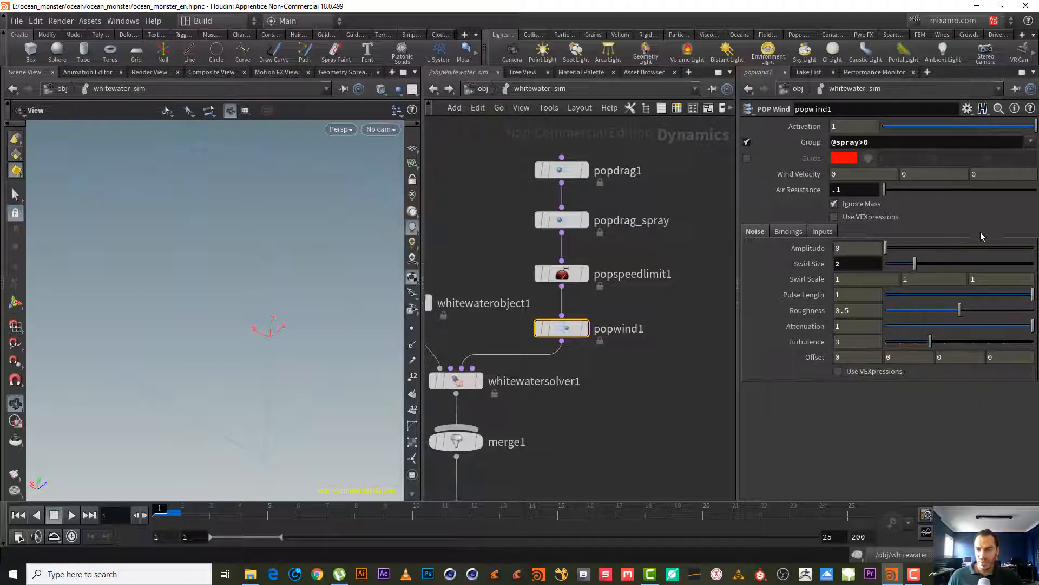
- Examine the VEXpressions option, input settings and noise parameters of popwind1
{"action": "left_click", "coordinate": [870, 217]}
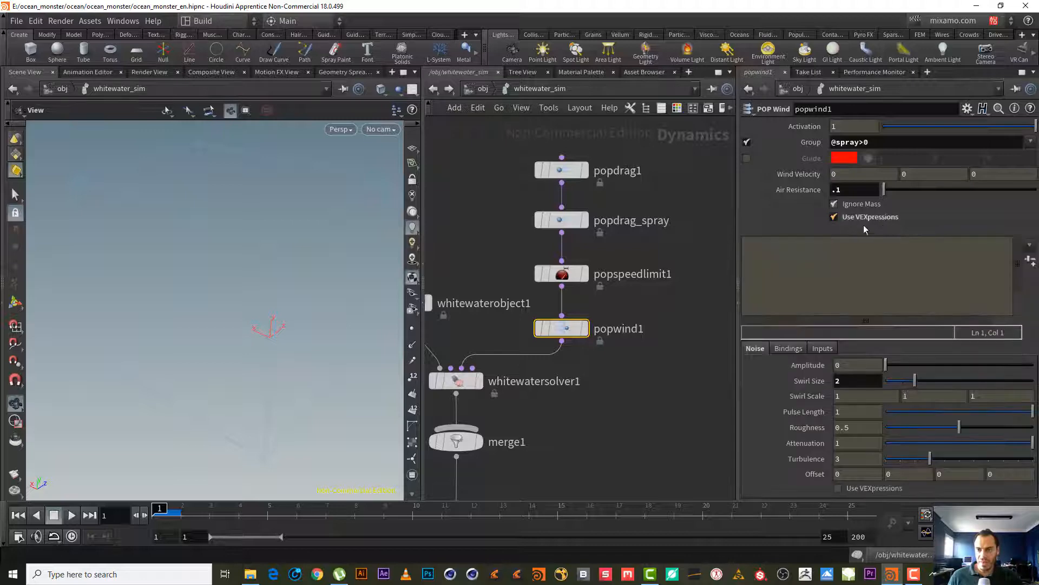
{"action": "left_click", "coordinate": [867, 218]}
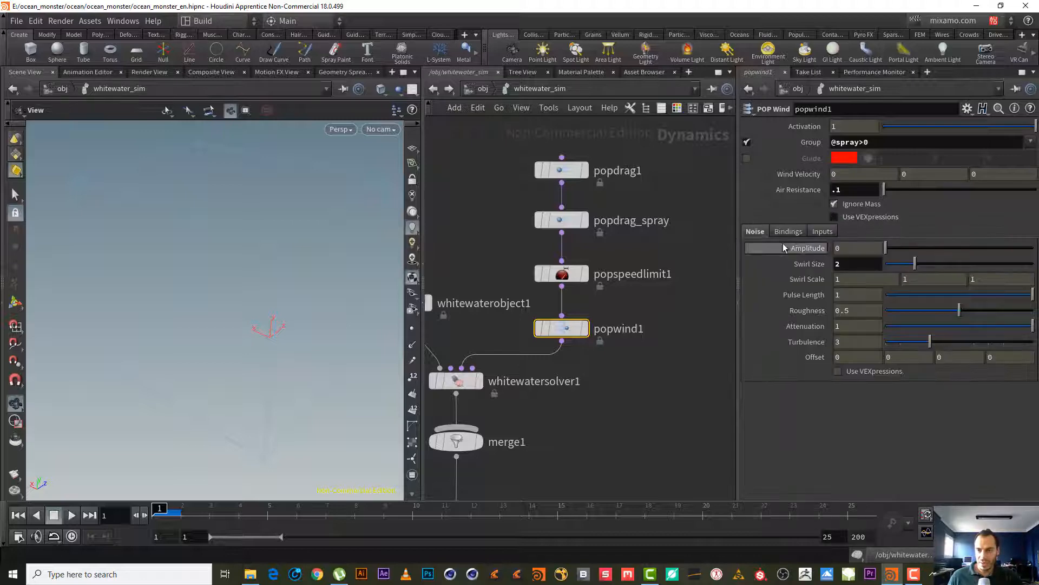
{"action": "left_click", "coordinate": [824, 232]}
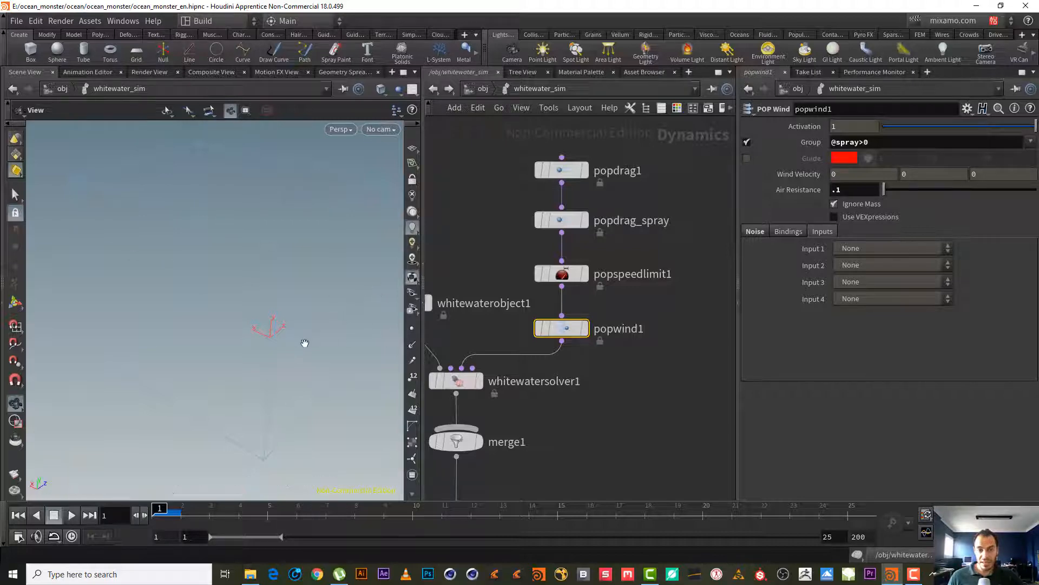
{"action": "left_click_drag", "start_coordinate": [197, 352], "coordinate": [227, 349]}
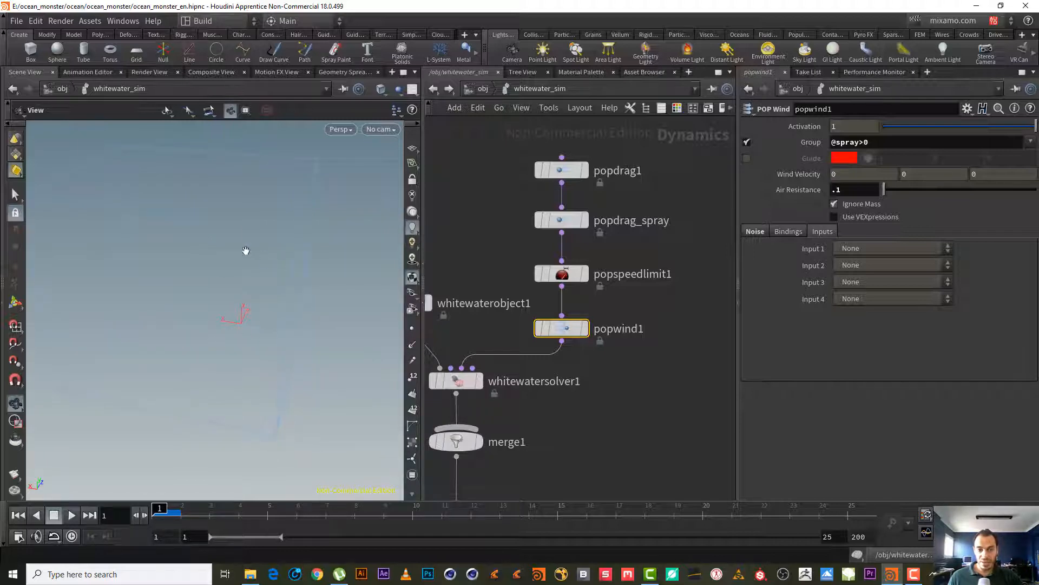
{"action": "middle_click_drag", "start_coordinate": [263, 280], "coordinate": [286, 262]}
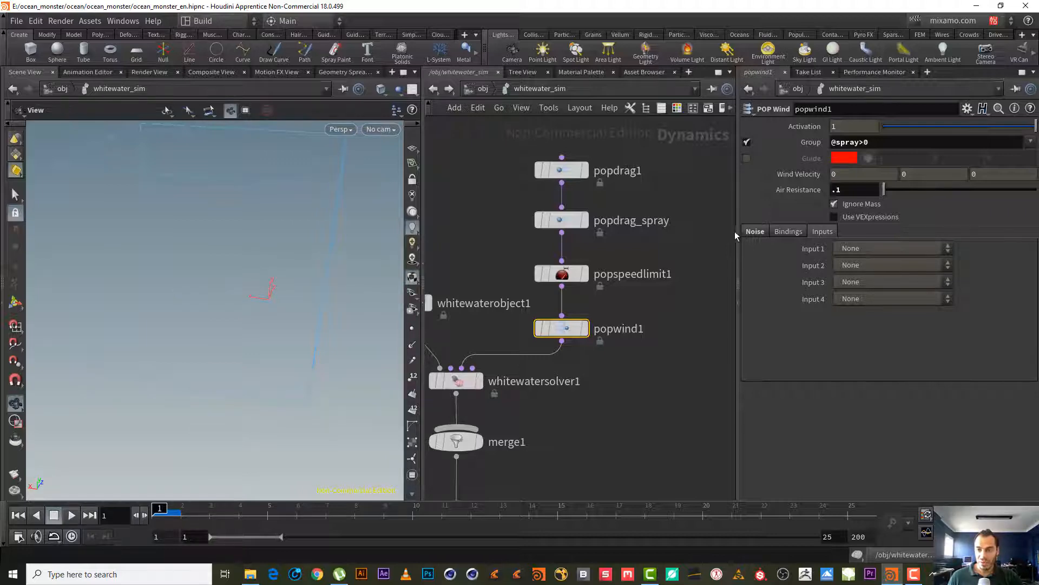
{"action": "left_click", "coordinate": [758, 234]}
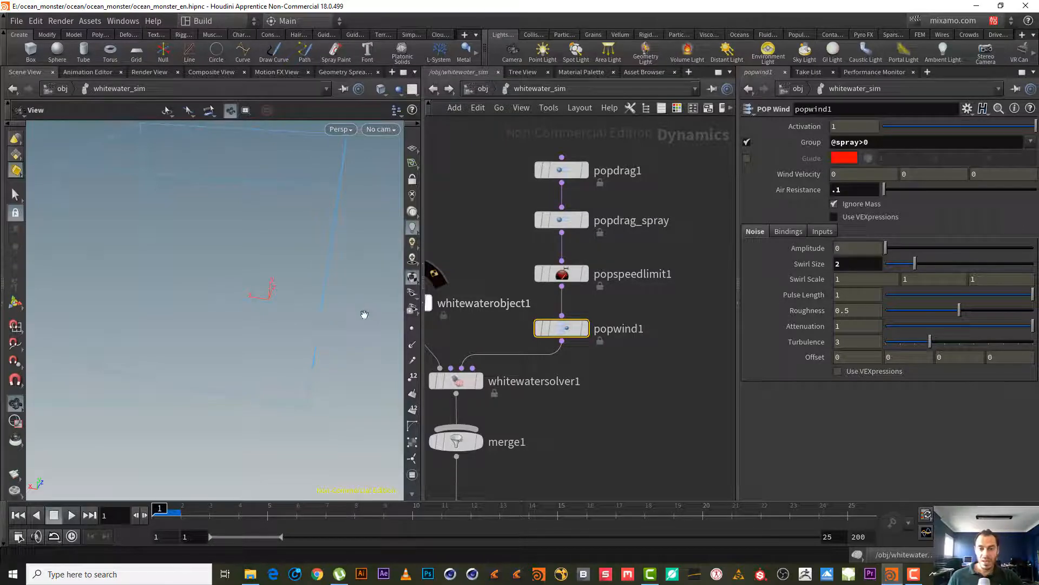
{"action": "left_click", "coordinate": [642, 362]}
{"action": "middle_click_drag", "start_coordinate": [641, 363], "coordinate": [667, 385]}
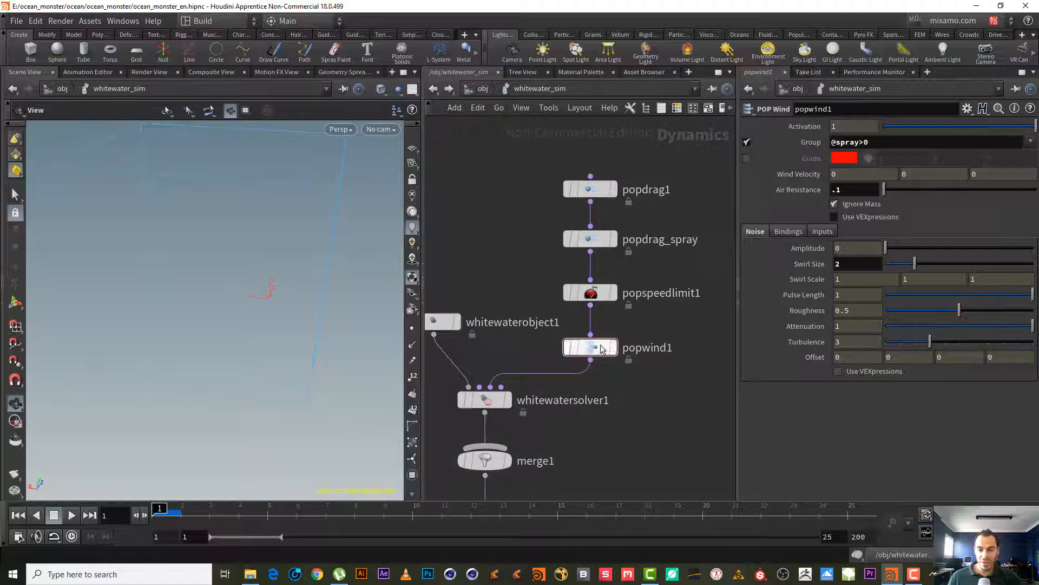
- Move the four POP nodes, popdrag1 through popwind1, up together to leave more room above whitewatersolver1
{"action": "middle_click_drag", "start_coordinate": [640, 404], "coordinate": [633, 403]}
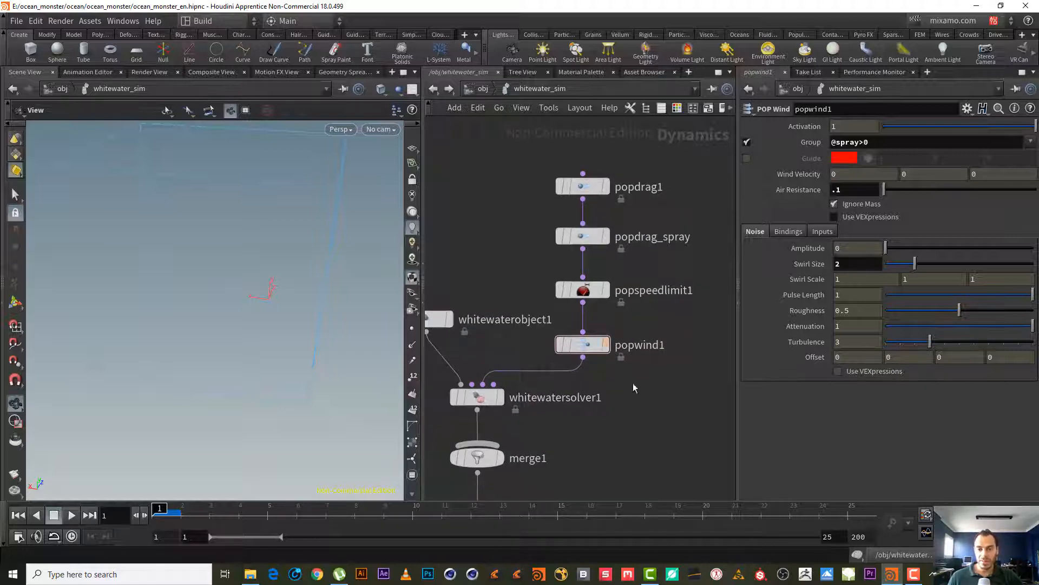
{"action": "left_click_drag", "start_coordinate": [685, 379], "coordinate": [554, 158]}
{"action": "left_click_drag", "start_coordinate": [592, 192], "coordinate": [595, 169]}
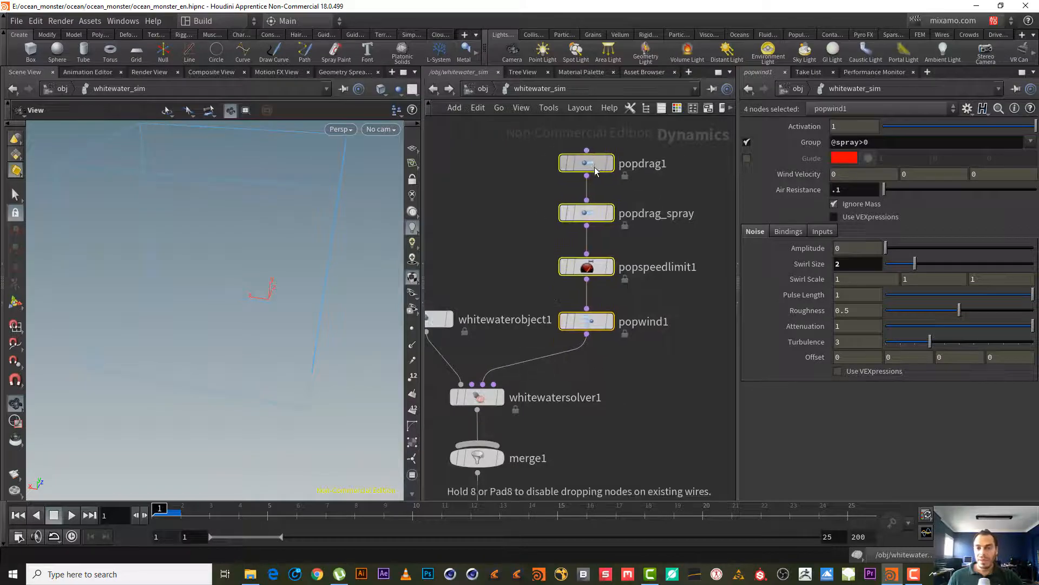
{"action": "left_click", "coordinate": [665, 228]}
{"action": "middle_click_drag", "start_coordinate": [501, 361], "coordinate": [536, 368]}
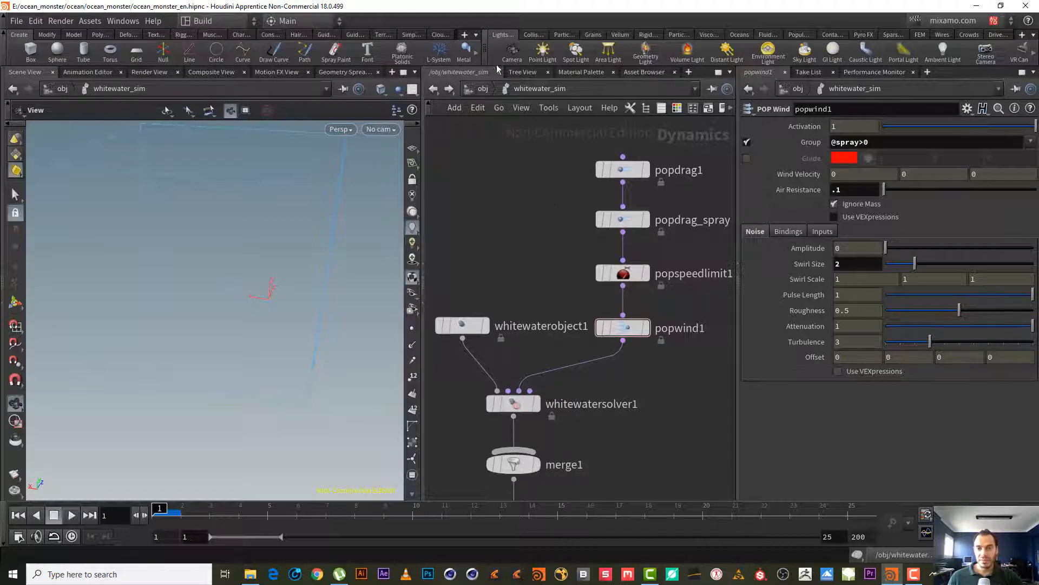
- Add a Geometry object at the object level, between wavetank_fluid and whitewater_import, and go inside it
{"action": "left_click", "coordinate": [489, 92]}
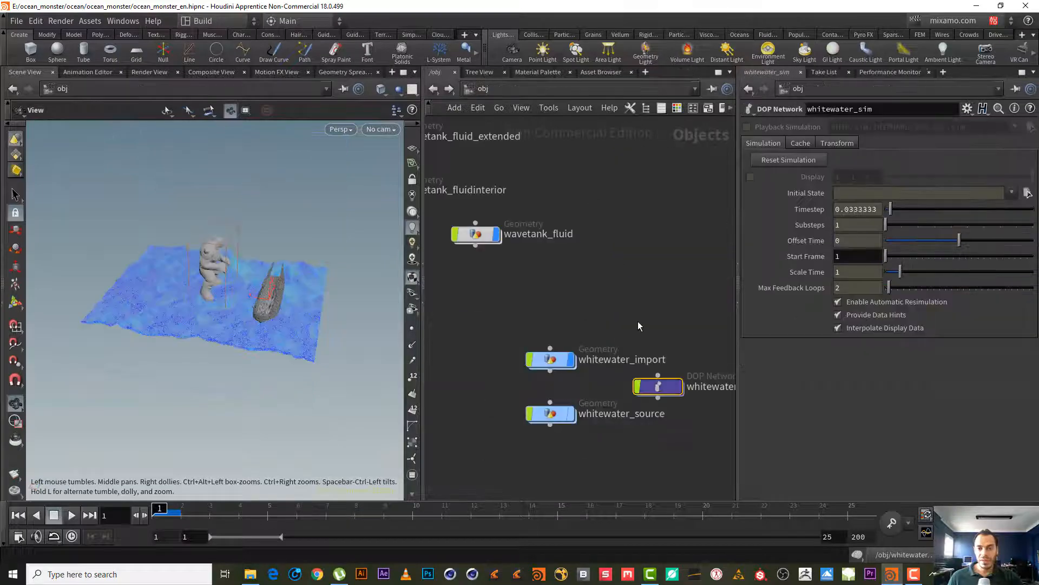
{"action": "key", "text": "Tab"}
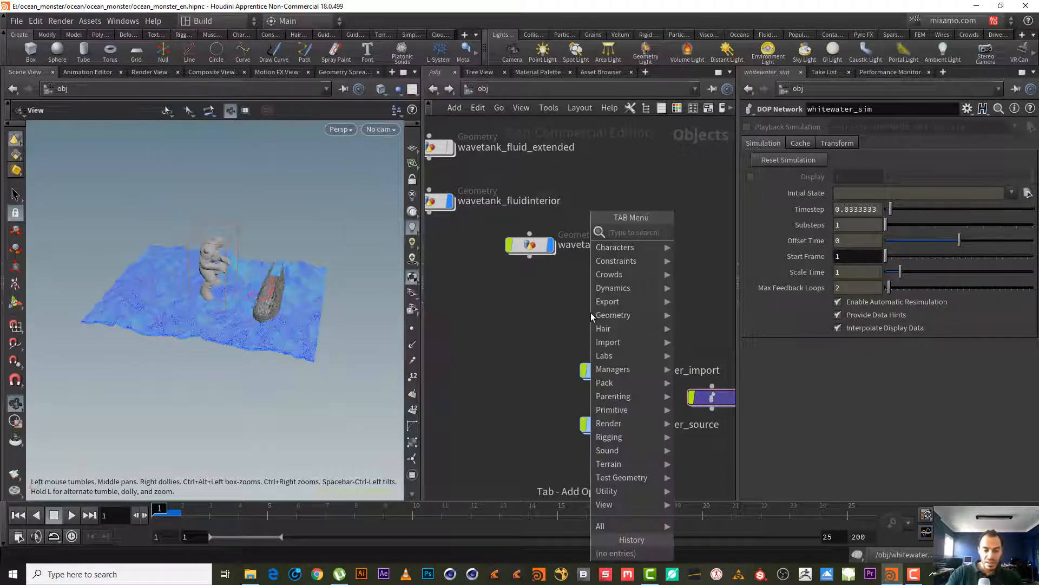
{"action": "type", "text": "geo"}
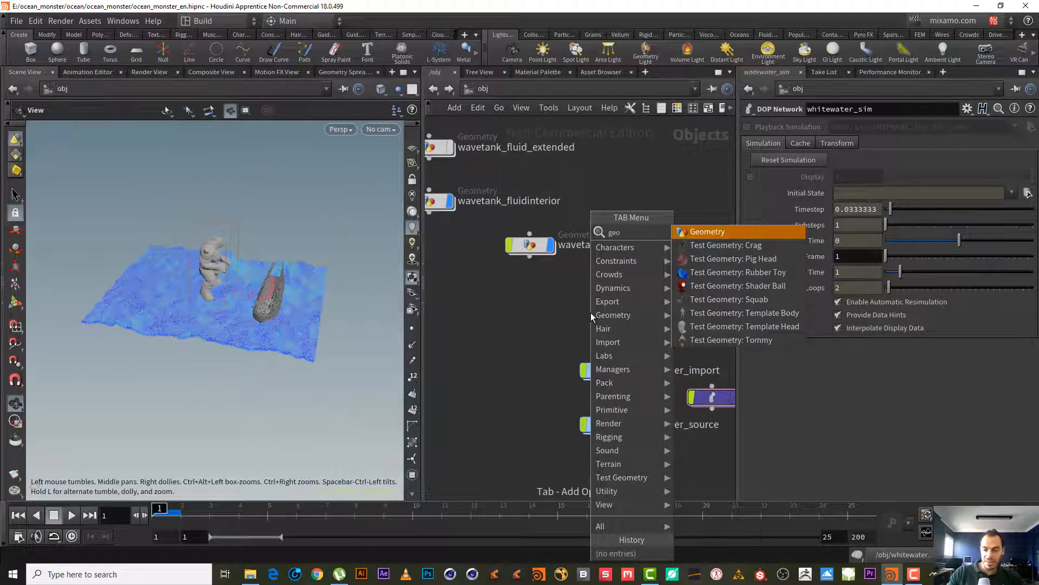
{"action": "key", "text": "Return"}
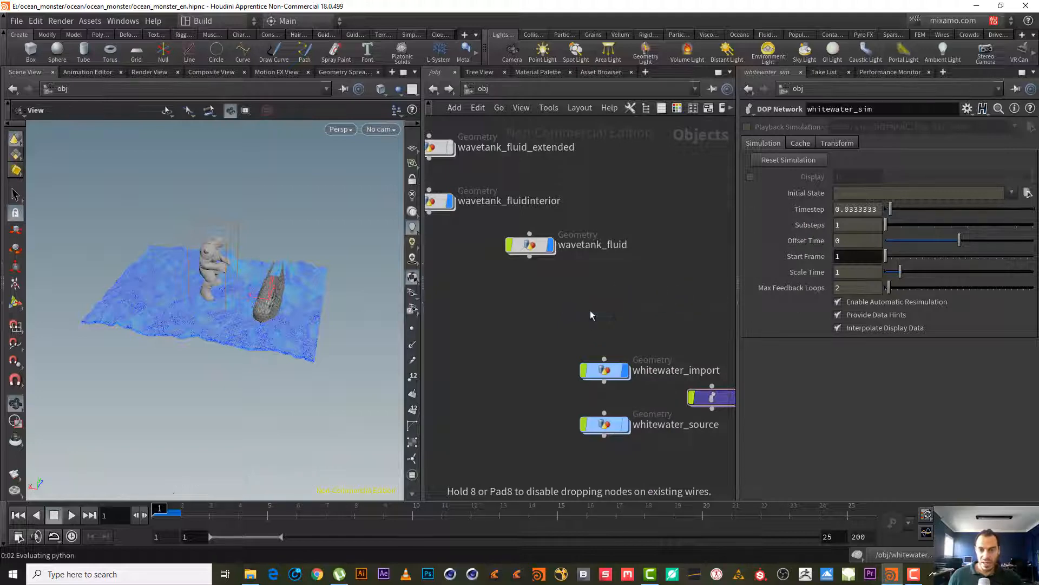
{"action": "left_click", "coordinate": [585, 311]}
{"action": "double_click", "coordinate": [590, 309]}
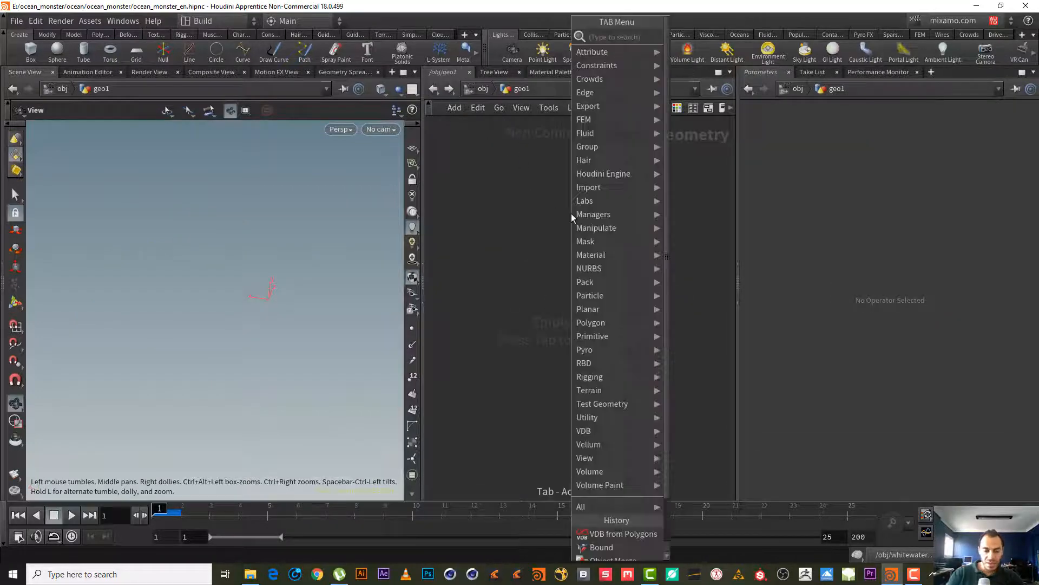
- Place an Object Merge node in the empty geometry network
{"action": "key", "text": "Tab"}
{"action": "type", "text": "obj"}
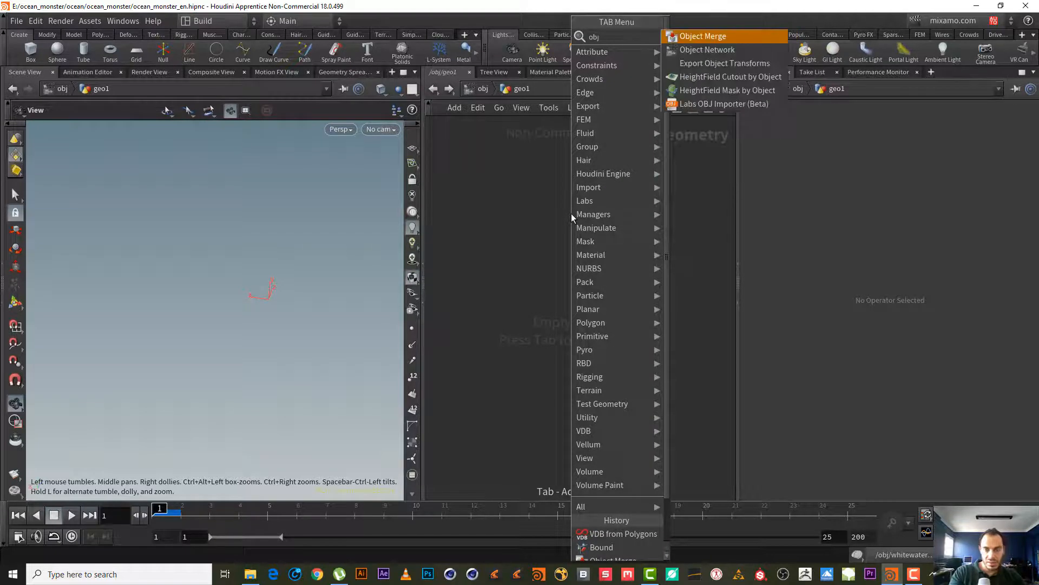
{"action": "key", "text": "Return"}
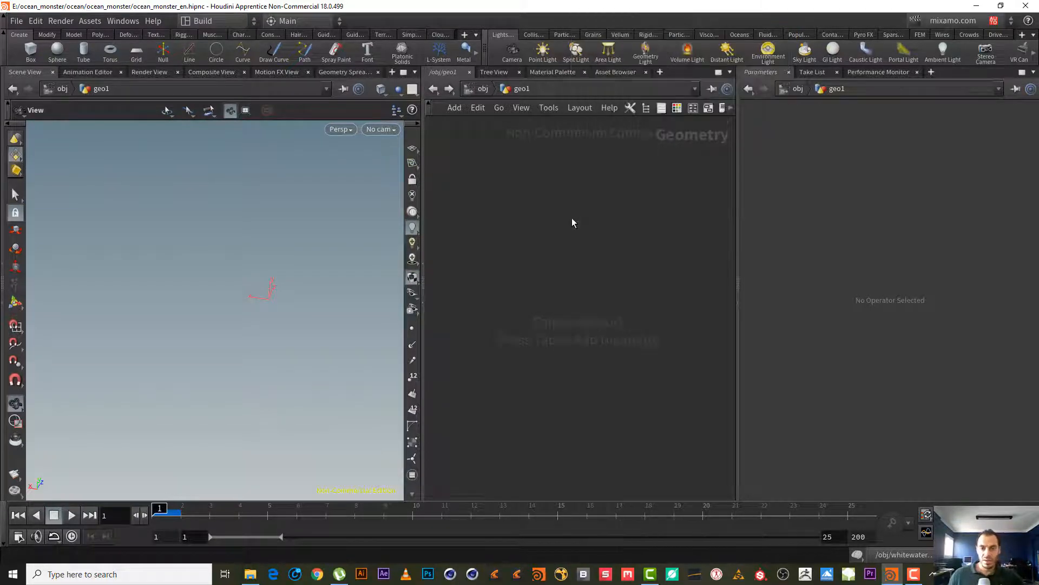
{"action": "left_click", "coordinate": [572, 217]}
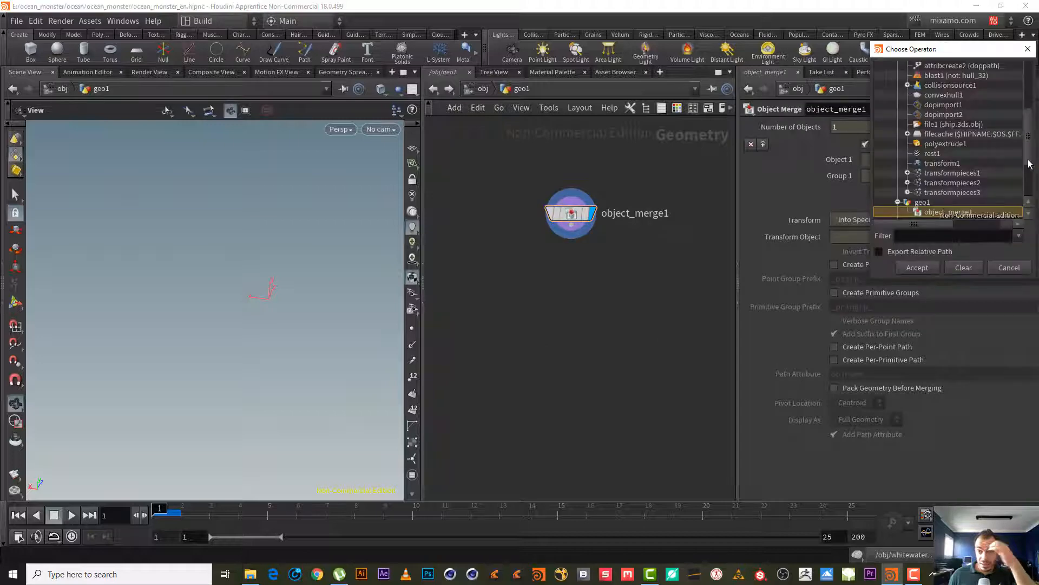
- Set Object 1 of the Object Merge to /obj/wavetank_initial/OUT_BOX
{"action": "left_click", "coordinate": [1028, 159]}
{"action": "scroll", "coordinate": [1017, 138], "scroll_direction": "up", "scroll_amount": 5}
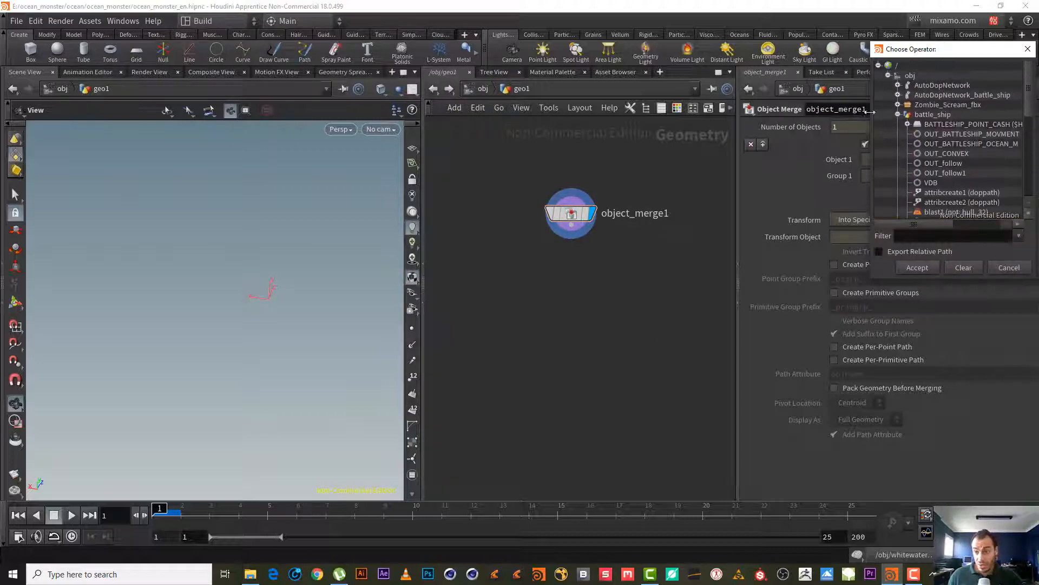
{"action": "left_click", "coordinate": [898, 115]}
{"action": "left_click", "coordinate": [898, 125]}
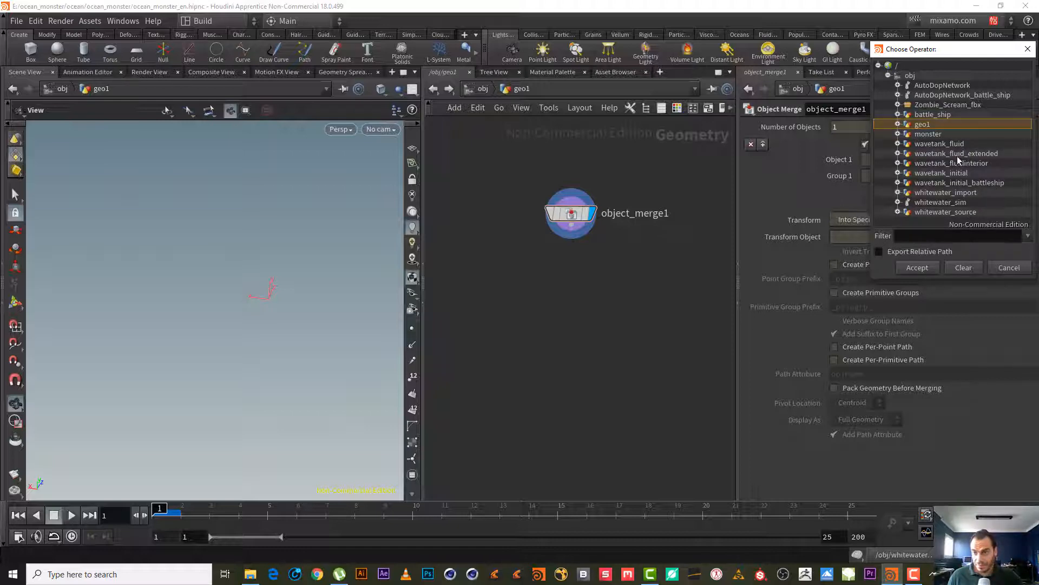
{"action": "left_click", "coordinate": [897, 174]}
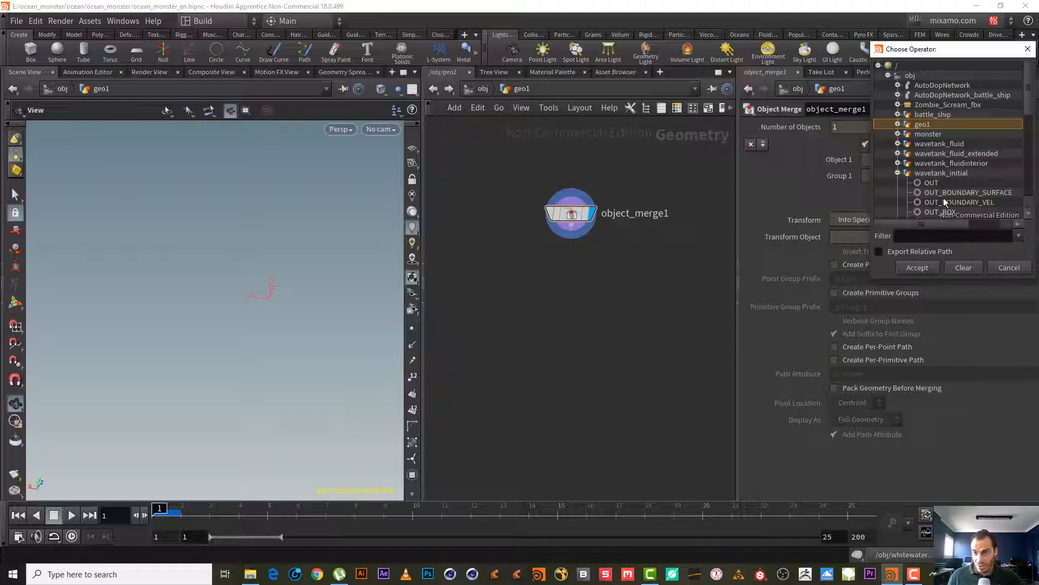
{"action": "scroll", "coordinate": [1001, 142], "scroll_direction": "down", "scroll_amount": 1}
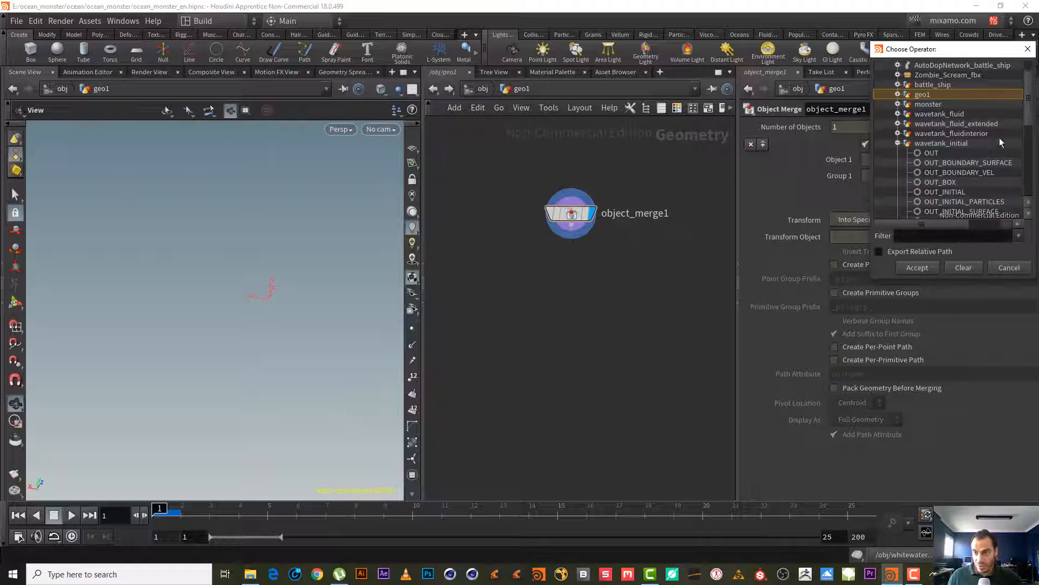
{"action": "double_click", "coordinate": [969, 185]}
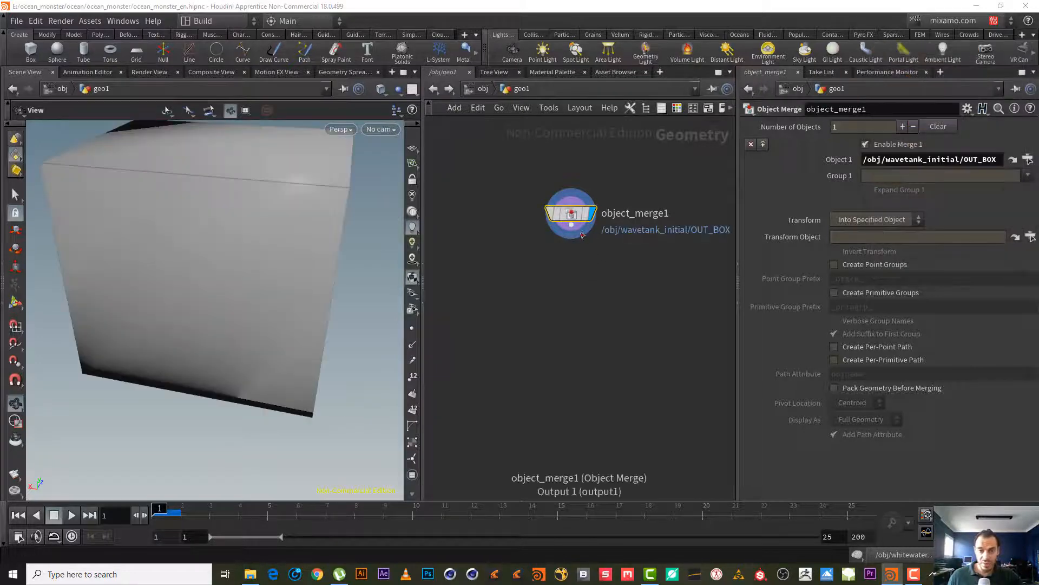
- Connect a Volume node to the output of object_merge1 and turn on its display flag
{"action": "left_click", "coordinate": [572, 226]}
{"action": "key", "text": "Tab"}
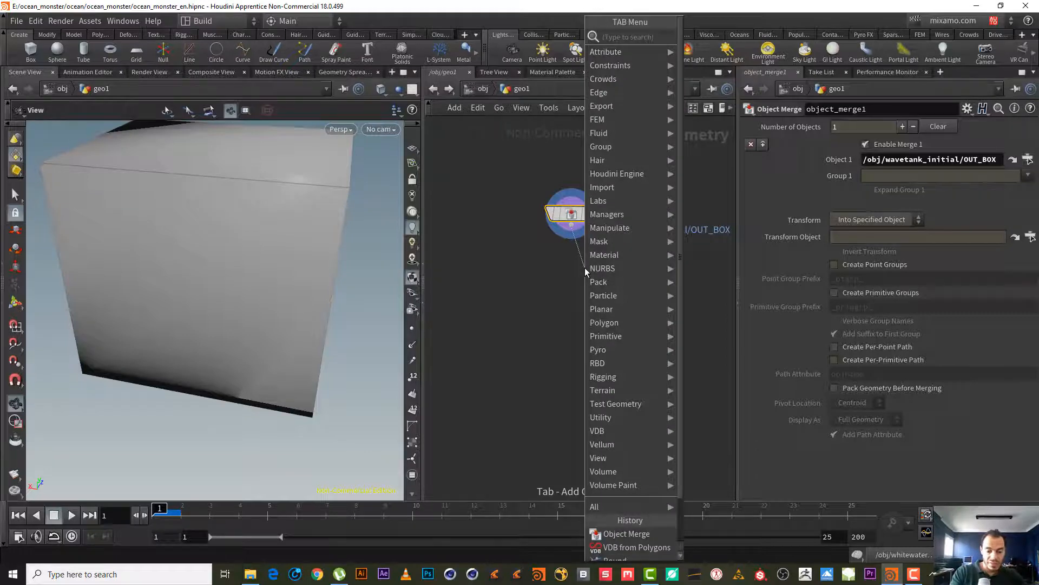
{"action": "type", "text": "vol"}
{"action": "key", "text": "Return"}
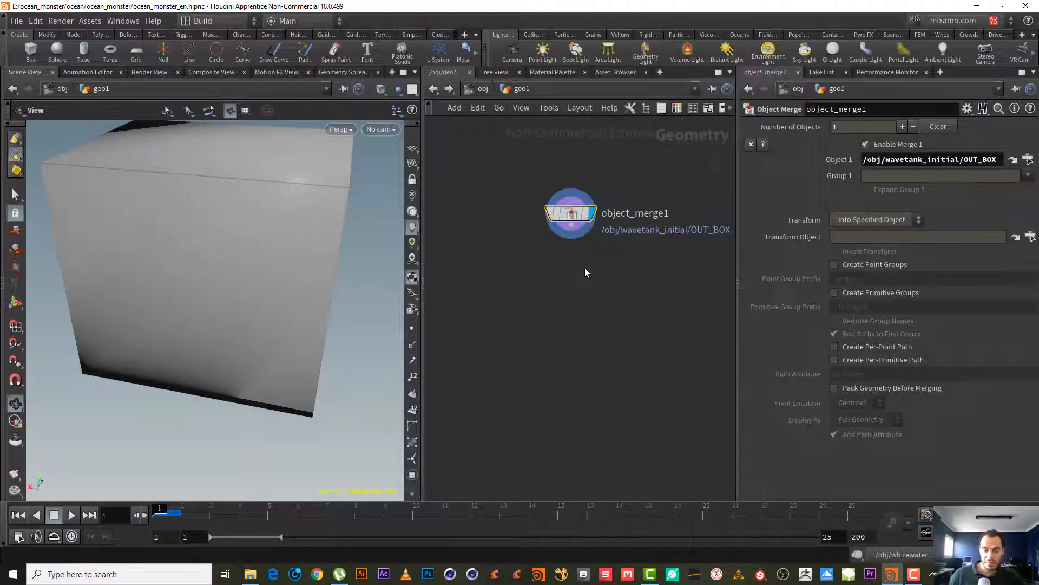
{"action": "left_click", "coordinate": [584, 271]}
{"action": "left_click", "coordinate": [604, 267]}
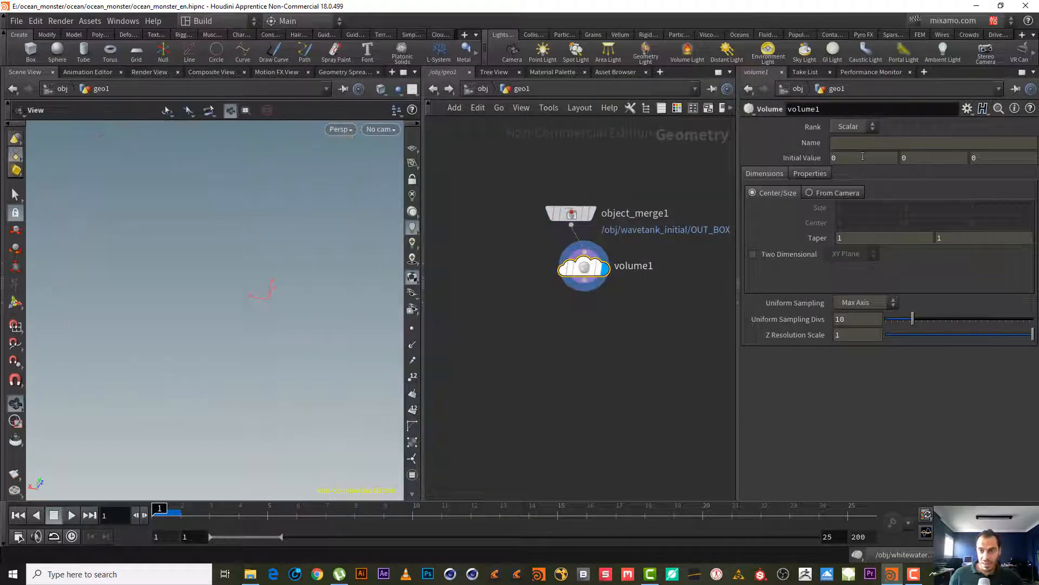
- Set volume1's Name to vel and its Rank to Vector, and check the resulting fields in the node info
{"action": "left_click", "coordinate": [863, 143]}
{"action": "type", "text": "vel"}
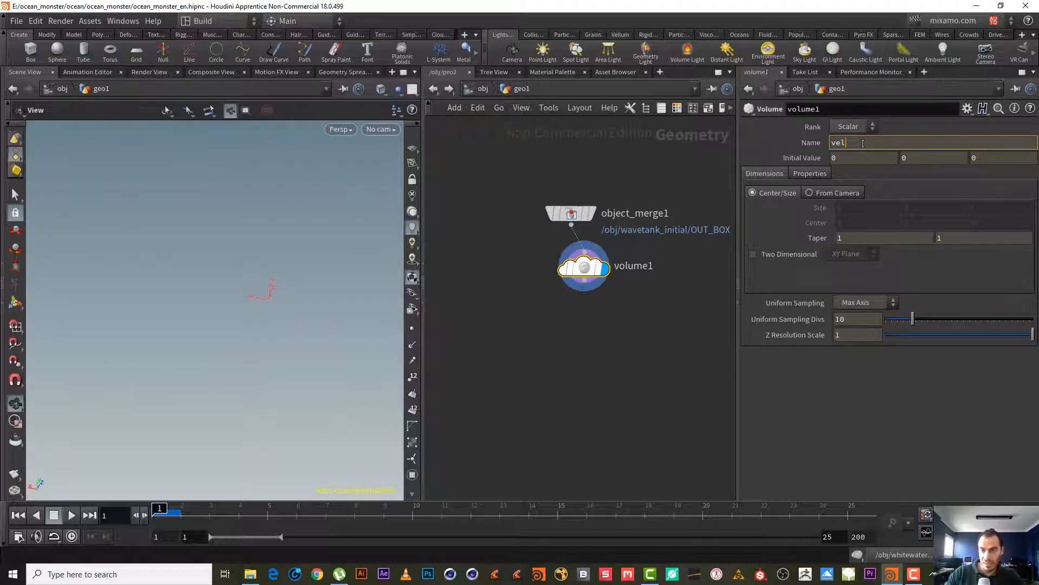
{"action": "key", "text": "Return"}
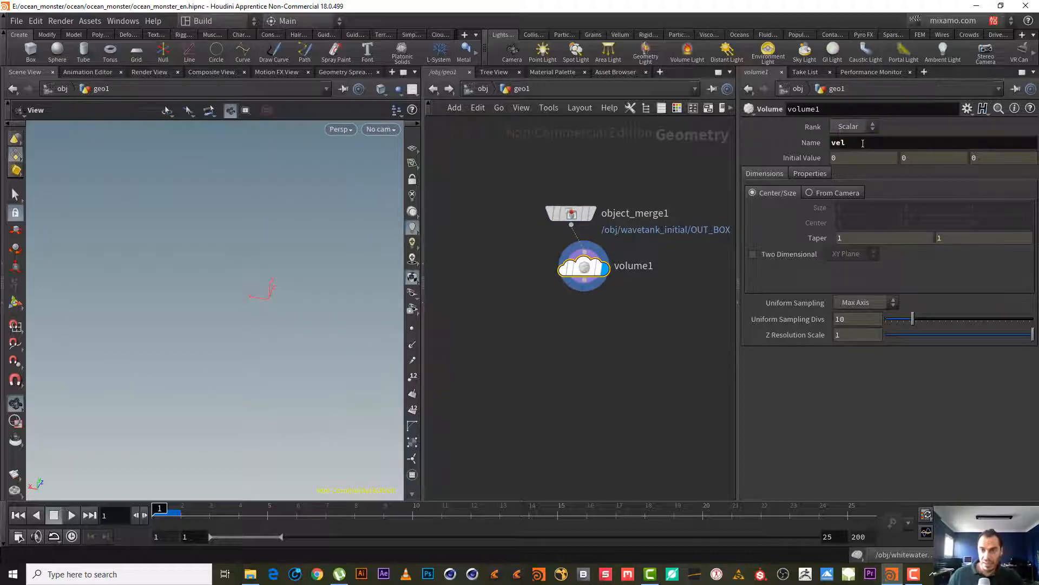
{"action": "left_click", "coordinate": [864, 126]}
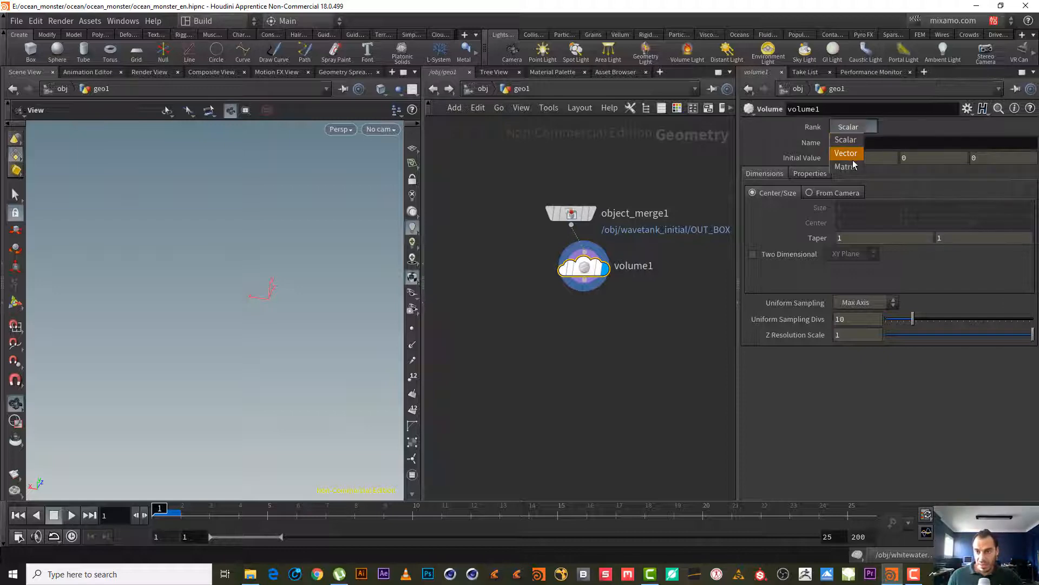
{"action": "left_click", "coordinate": [862, 157]}
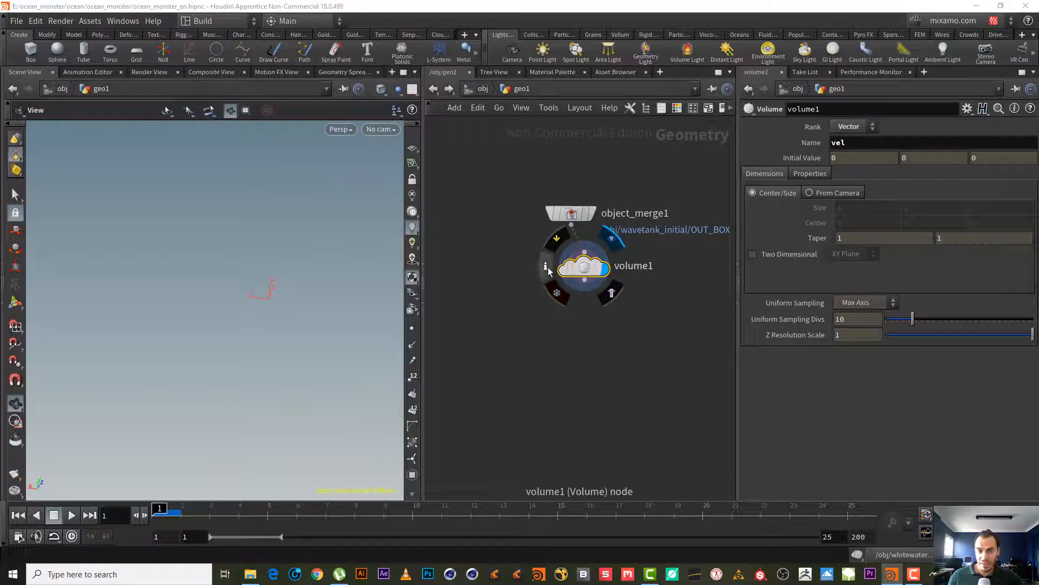
{"action": "left_click", "coordinate": [547, 267]}
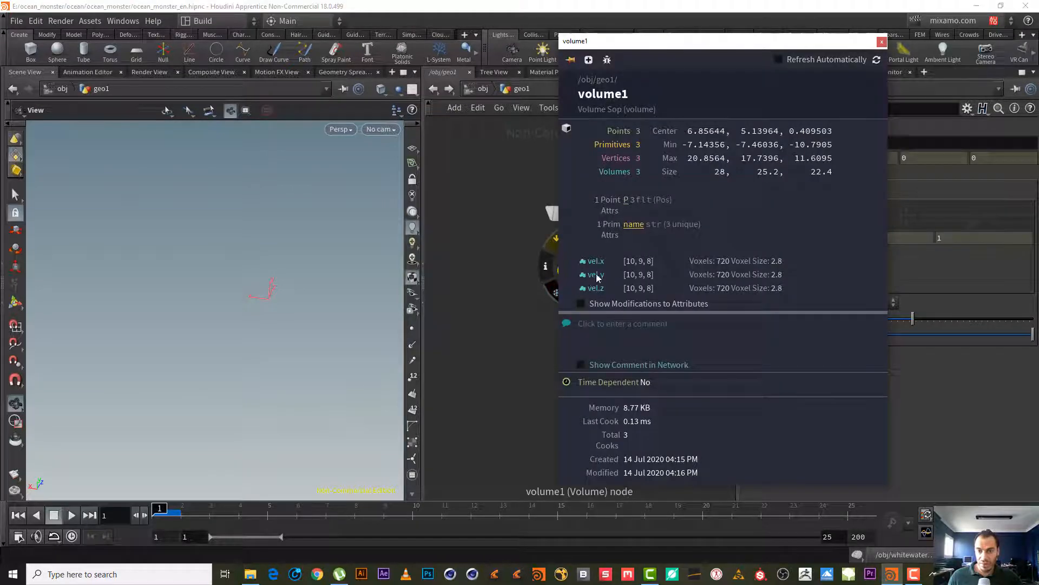
{"action": "left_click", "coordinate": [882, 42]}
- Set volume1's Uniform Sampling to By Size and check its voxel resolution in the node info
{"action": "left_click", "coordinate": [863, 304]}
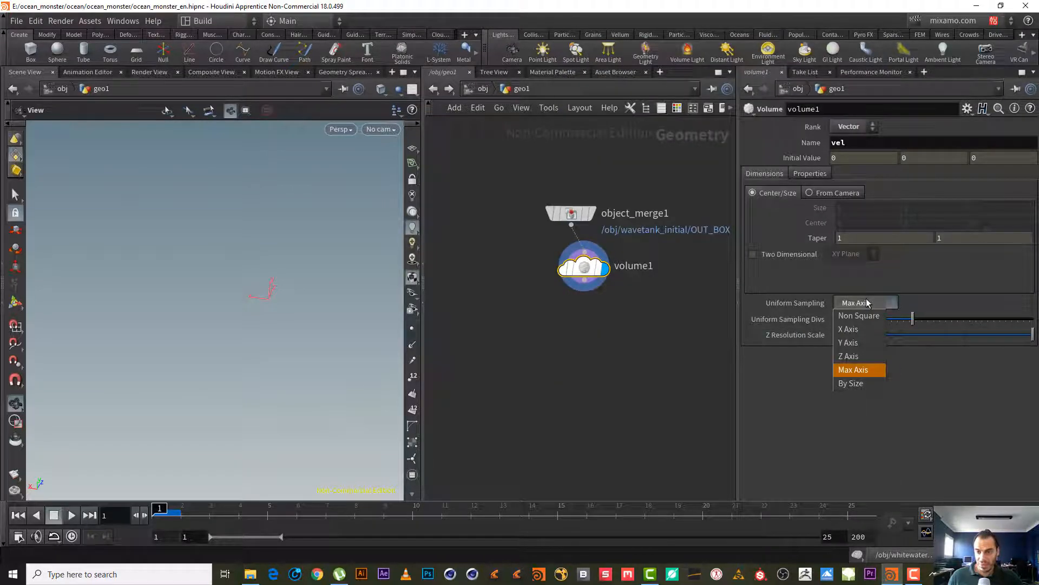
{"action": "left_click", "coordinate": [863, 384]}
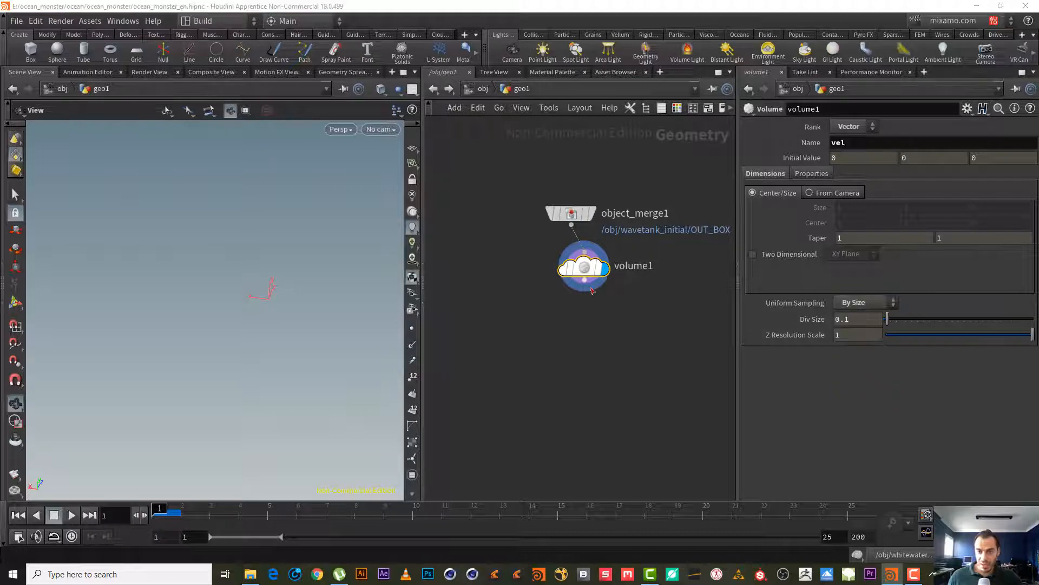
{"action": "left_click", "coordinate": [544, 268]}
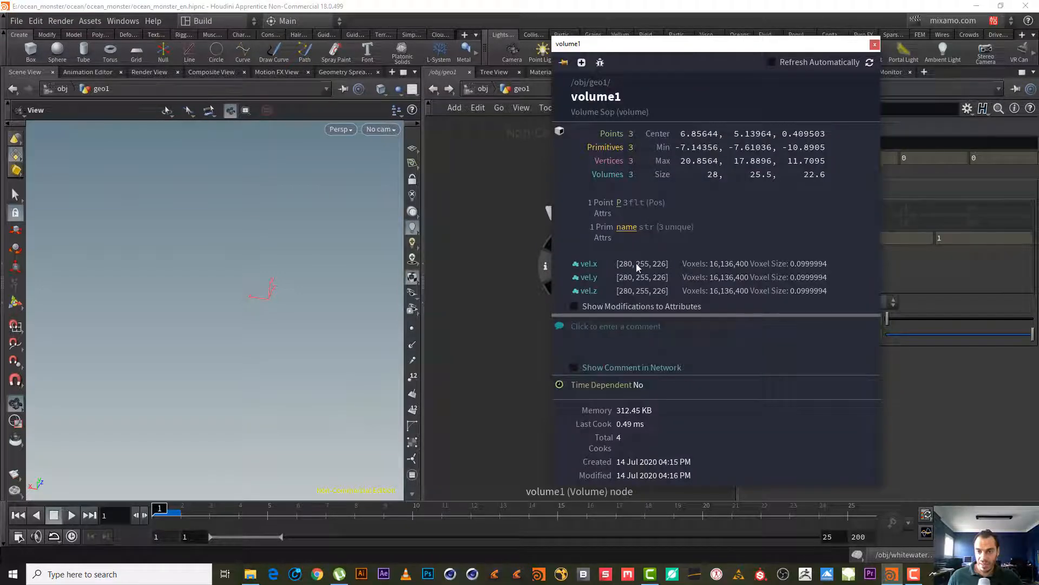
{"action": "left_click", "coordinate": [875, 45]}
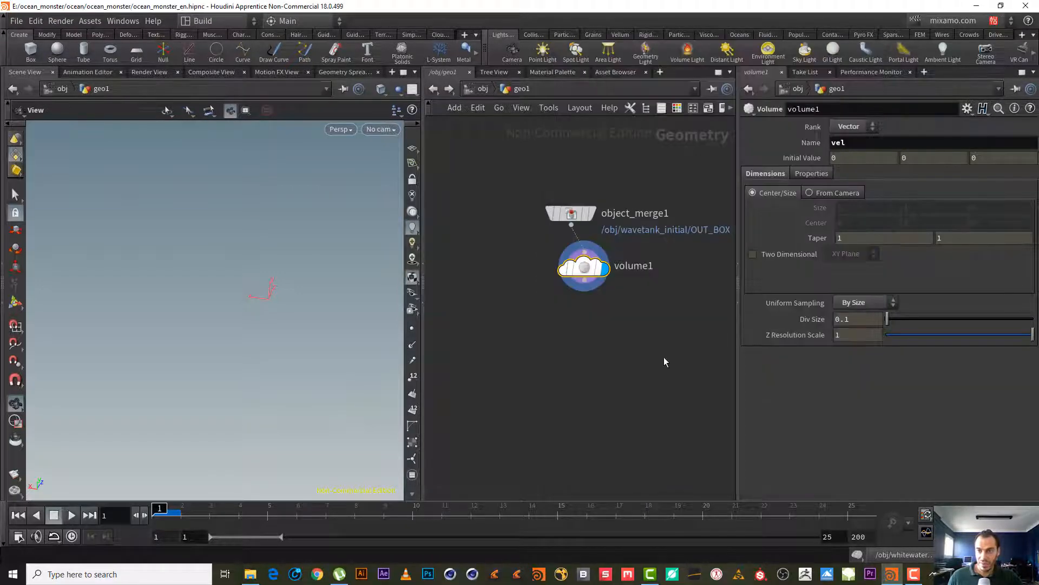
- Line up volume1 below object_merge1 and connect a Volume Velocity node to its output
{"action": "left_click_drag", "start_coordinate": [607, 258], "coordinate": [592, 260]}
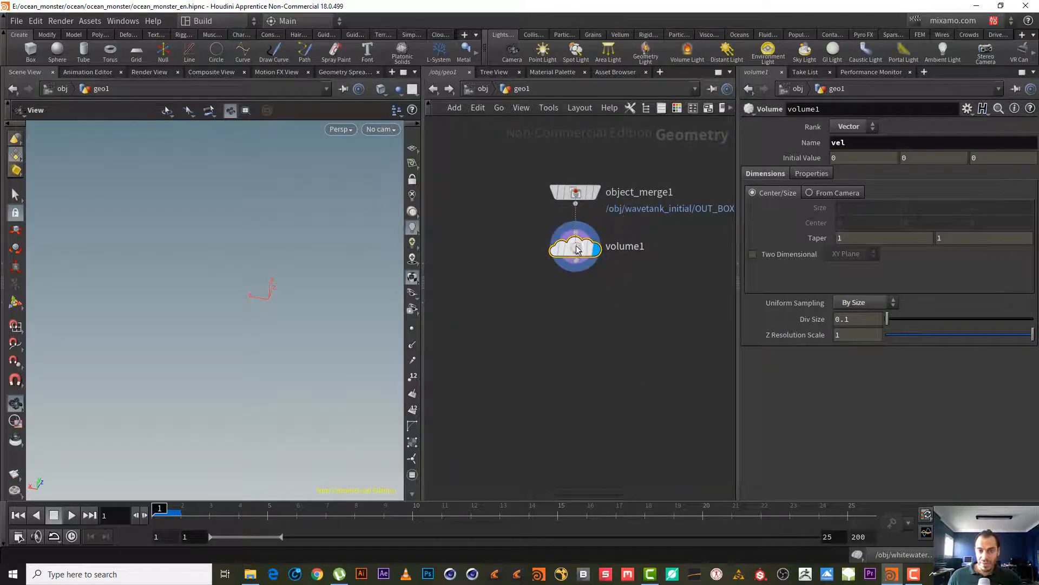
{"action": "left_click", "coordinate": [576, 262]}
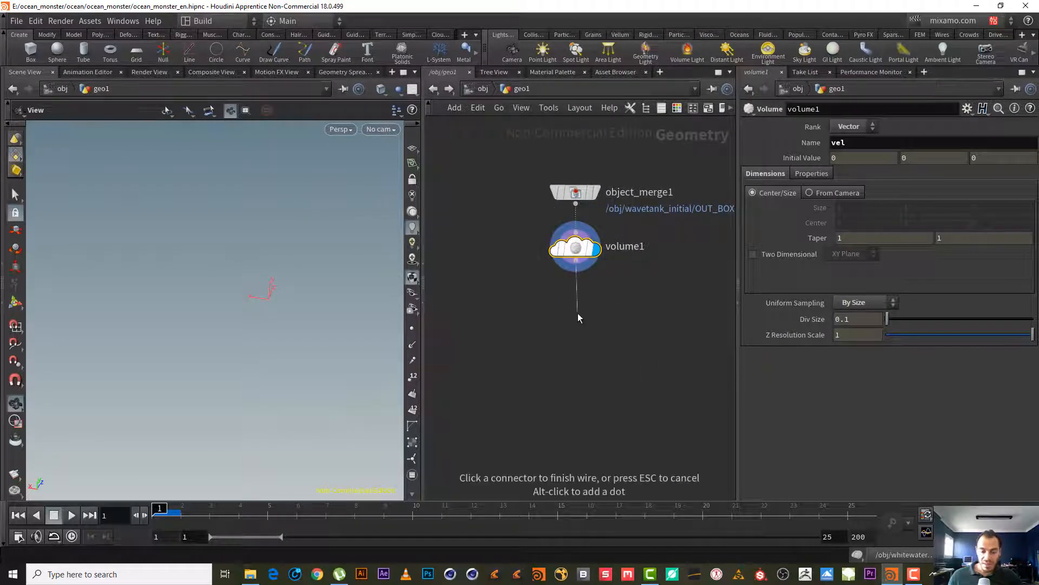
{"action": "key", "text": "Tab"}
{"action": "type", "text": "vo"}
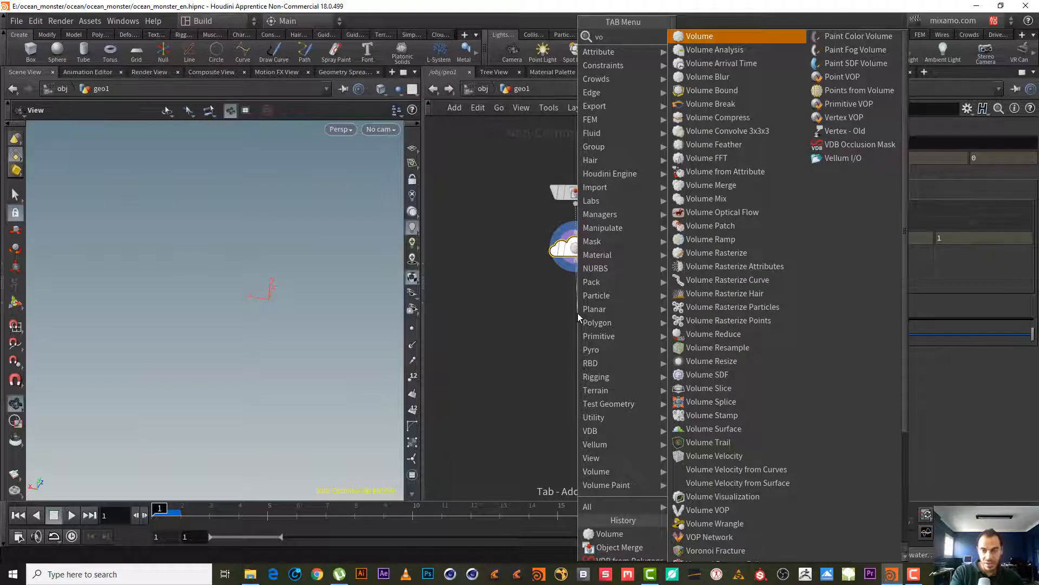
{"action": "type", "text": " v"}
{"action": "key", "text": "Return"}
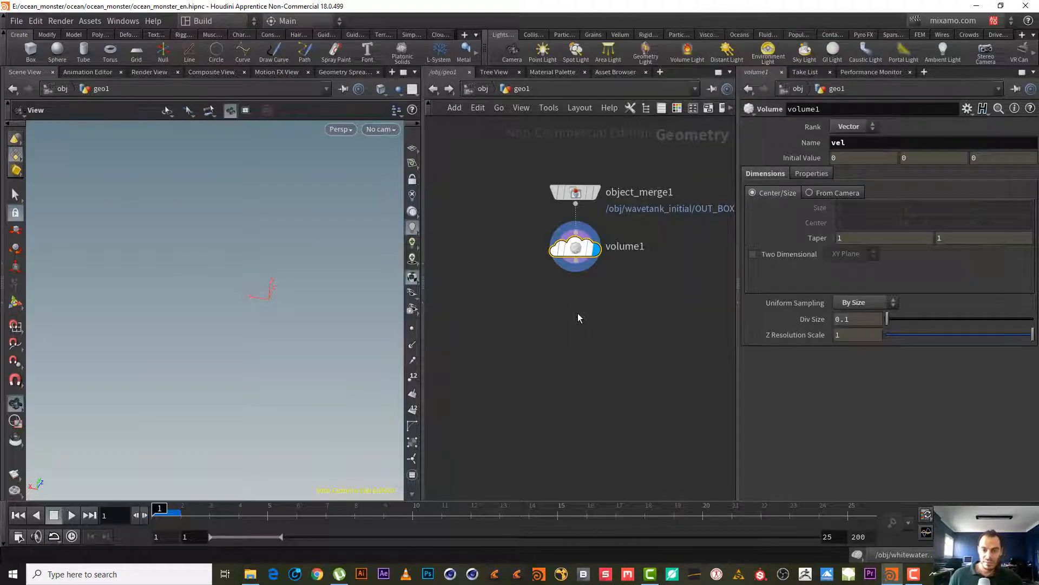
{"action": "left_click", "coordinate": [577, 313]}
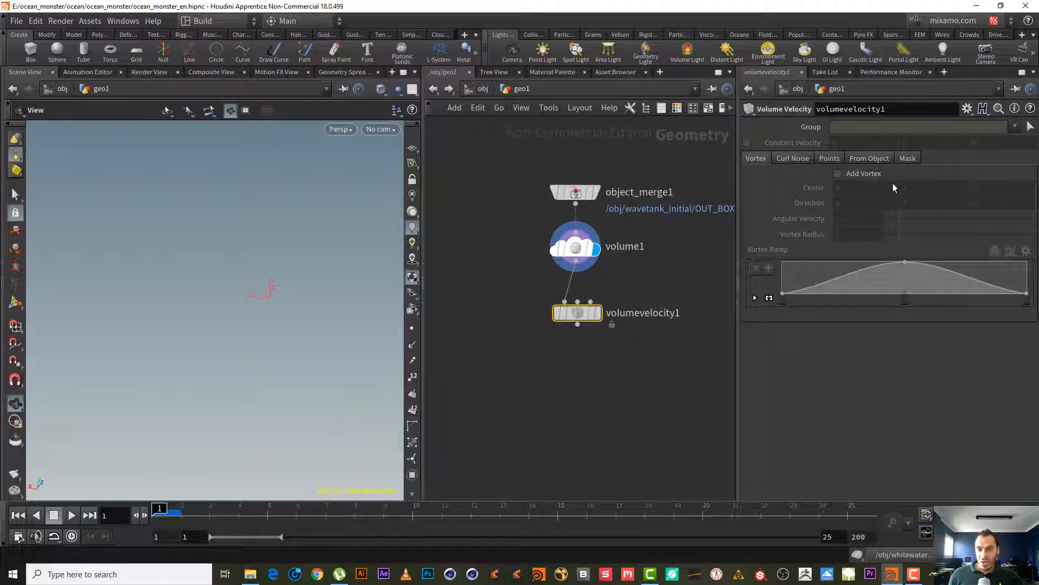
- Enable Add Curl Noise on volumevelocity1
{"action": "left_click", "coordinate": [781, 158]}
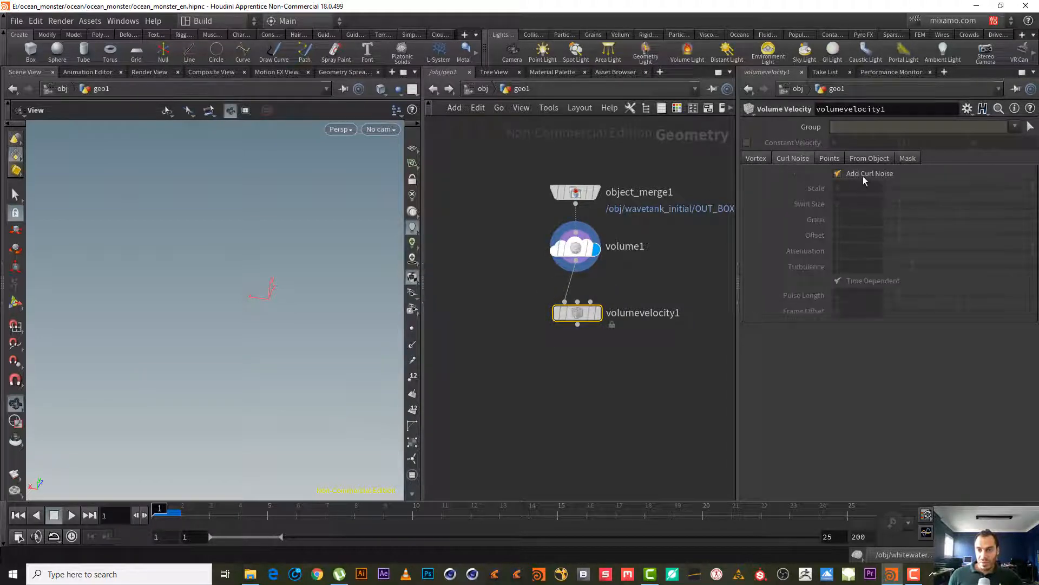
{"action": "left_click", "coordinate": [863, 177]}
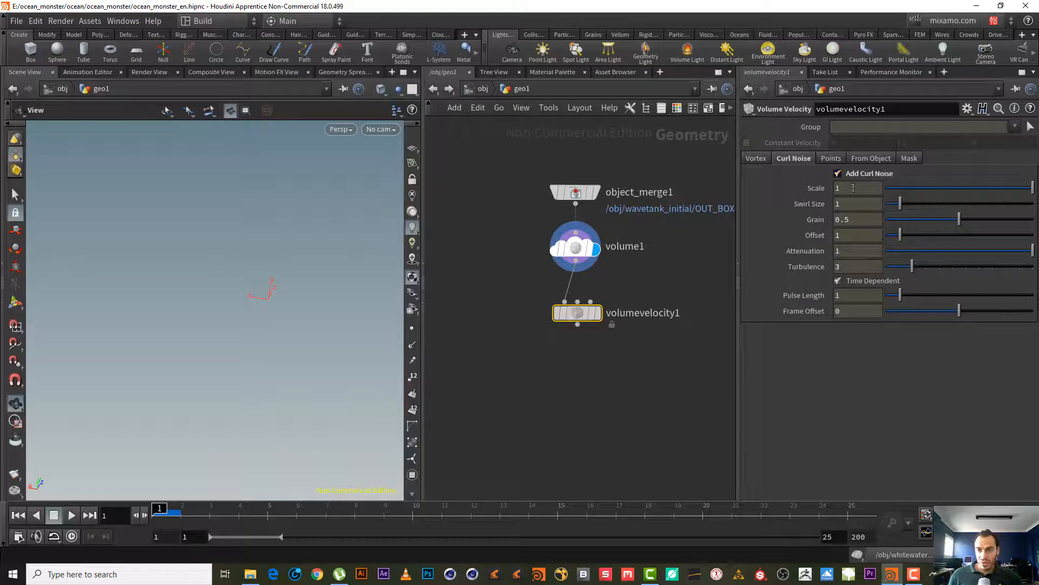
- Enable Constant Velocity on volumevelocity1 and set its X component to -2
{"action": "left_click", "coordinate": [747, 143]}
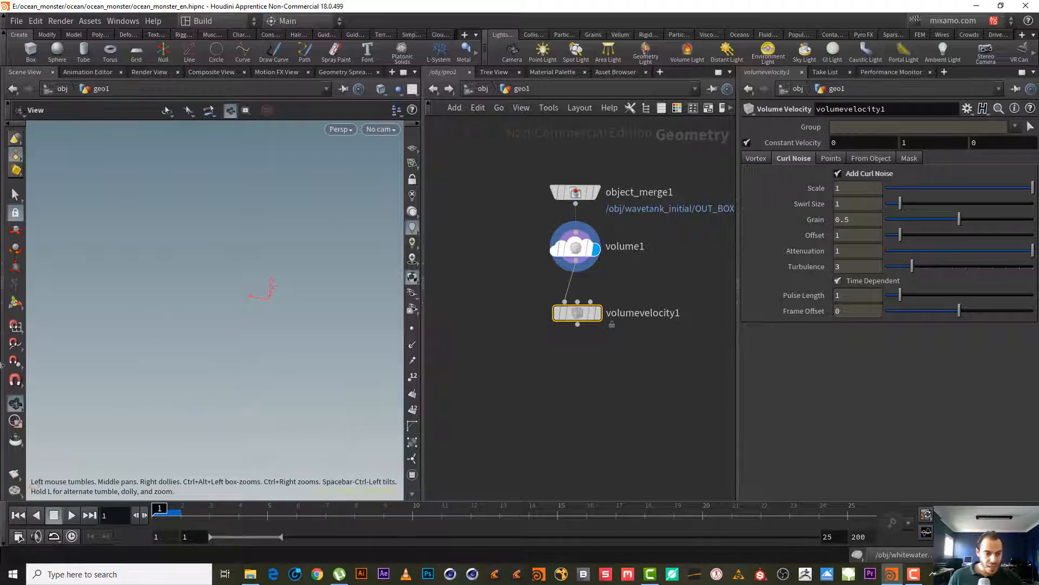
{"action": "left_click", "coordinate": [844, 142]}
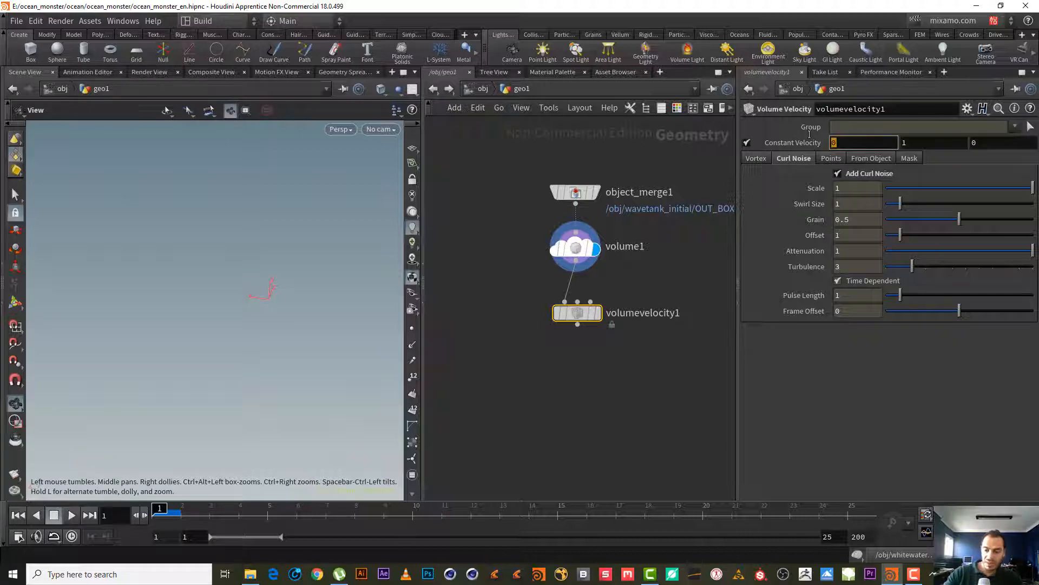
{"action": "type", "text": "-2"}
{"action": "key", "text": "Return"}
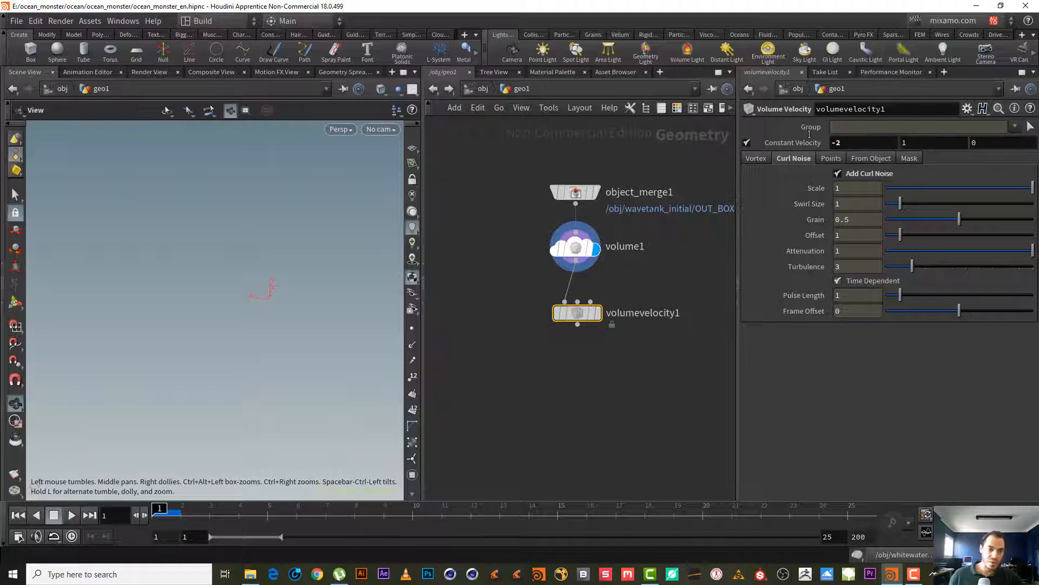
- Add a Volume Trail node below volumevelocity1, feed both of its inputs from volumevelocity1, and display it
{"action": "middle_click_drag", "start_coordinate": [579, 345], "coordinate": [602, 312]}
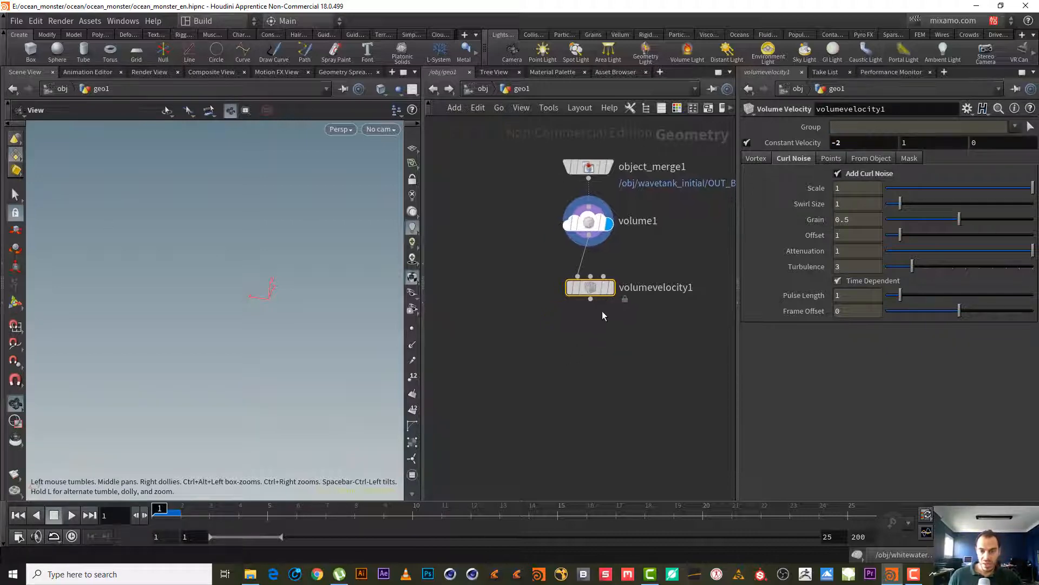
{"action": "left_click", "coordinate": [591, 299]}
{"action": "key", "text": "Tab"}
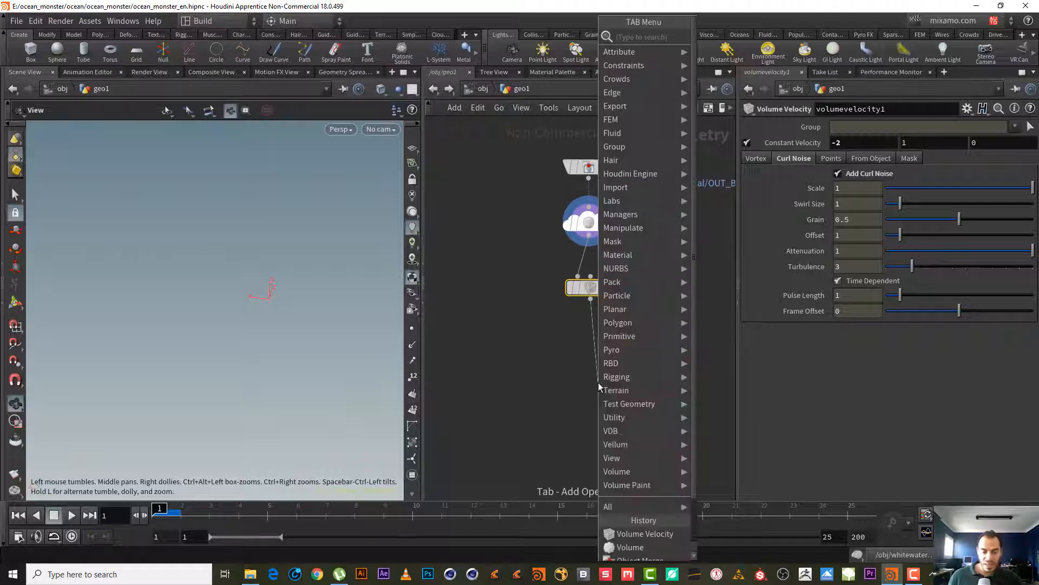
{"action": "type", "text": "tra"}
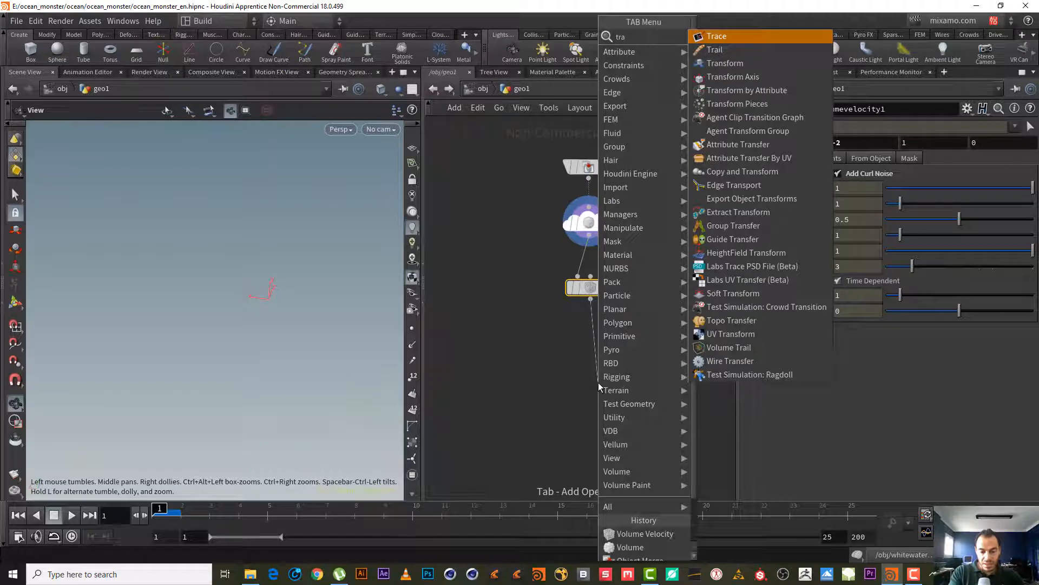
{"action": "key", "text": "Escape"}
{"action": "key", "text": "Escape"}
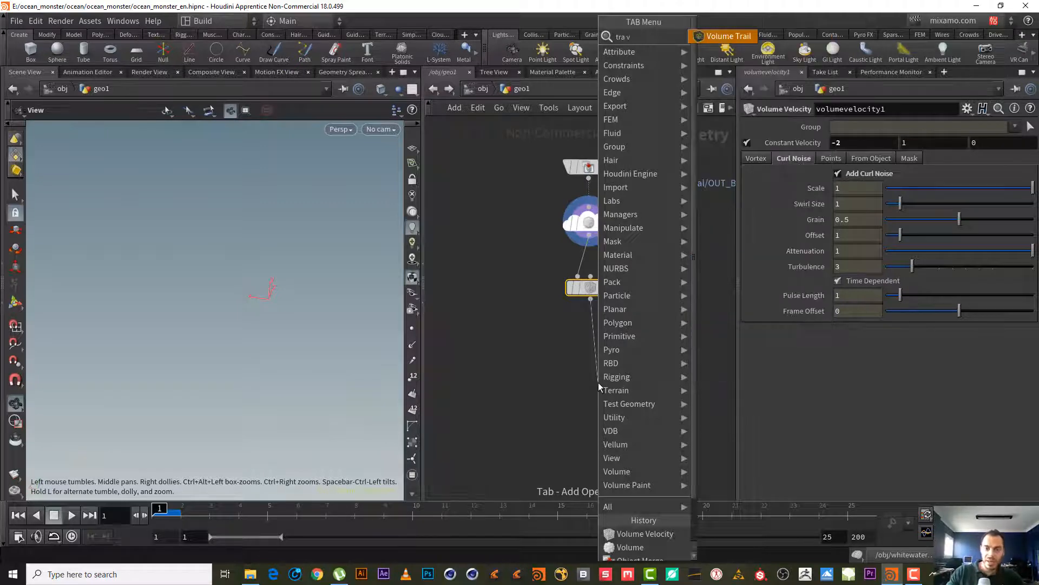
{"action": "left_click", "coordinate": [598, 383]}
{"action": "left_click_drag", "start_coordinate": [595, 385], "coordinate": [570, 393]}
{"action": "left_click_drag", "start_coordinate": [590, 299], "coordinate": [583, 380]}
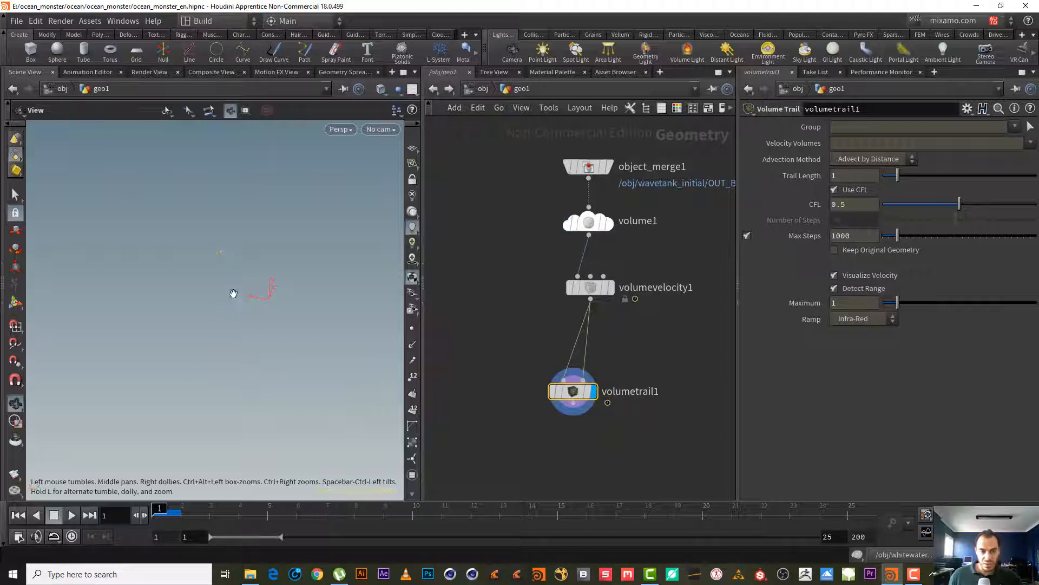
{"action": "left_click_drag", "start_coordinate": [206, 269], "coordinate": [209, 293]}
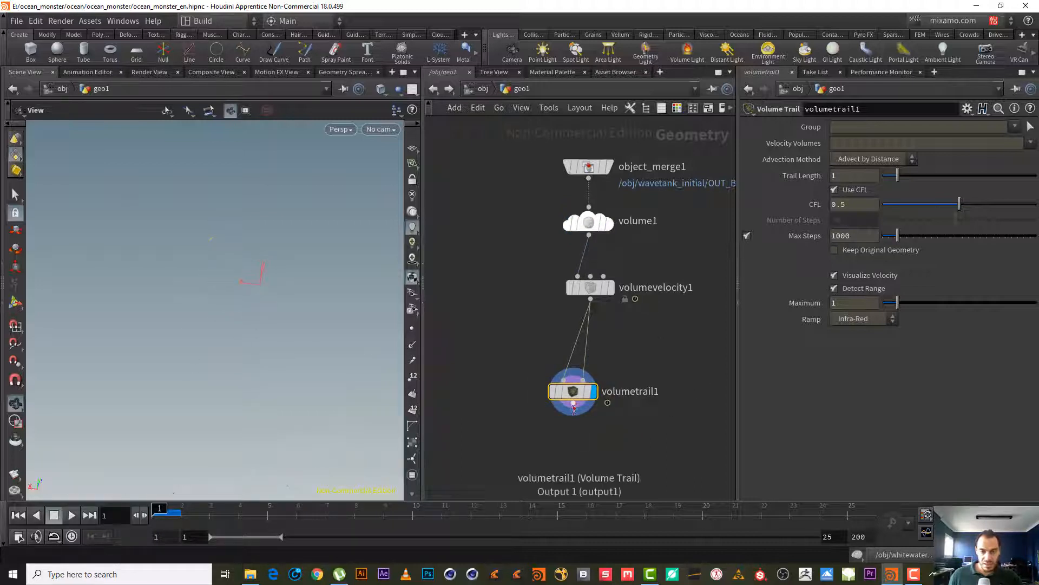
{"action": "left_click_drag", "start_coordinate": [573, 391], "coordinate": [590, 389]}
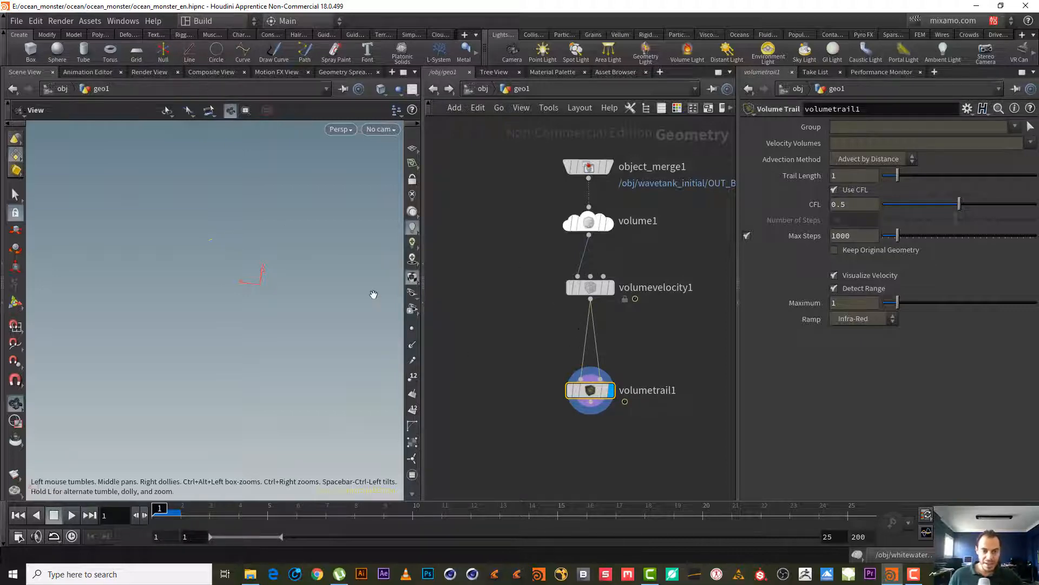
- Insert a Volume Slice node on the wire from volumevelocity1 to volumetrail1's first input and offset it beside the chain
{"action": "key", "text": "Tab"}
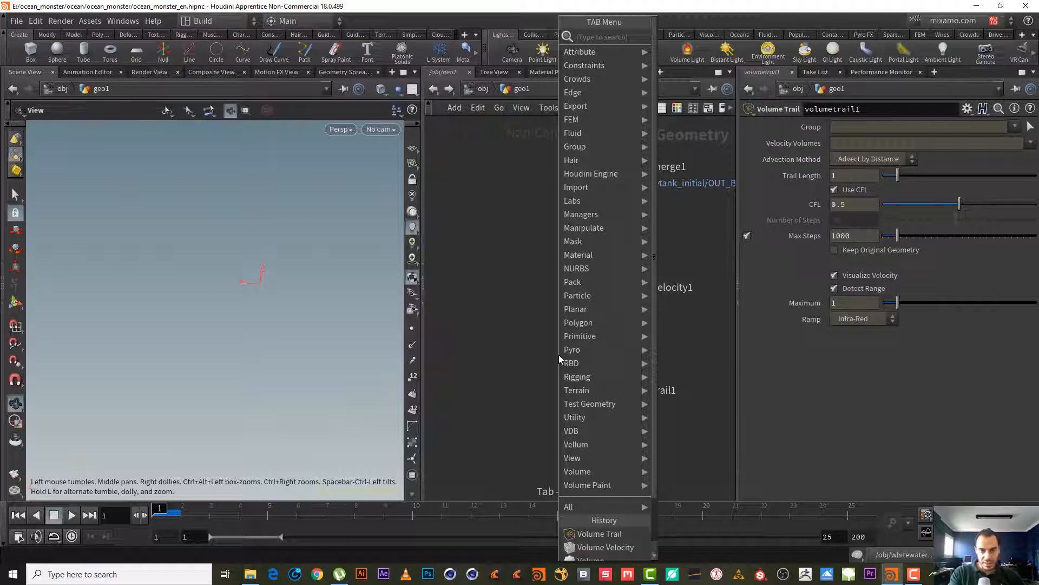
{"action": "type", "text": "volu s"}
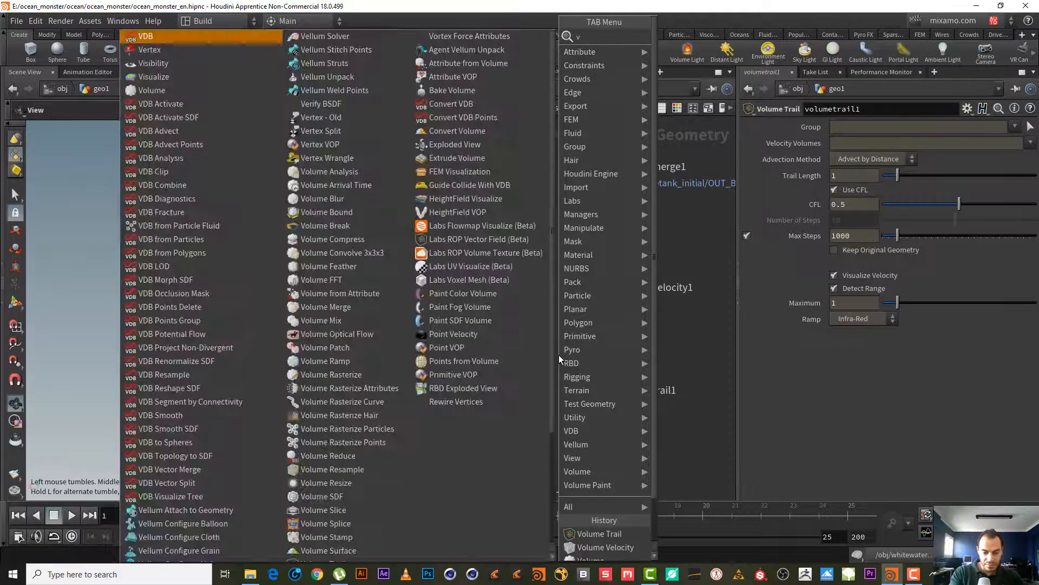
{"action": "key", "text": "Down"}
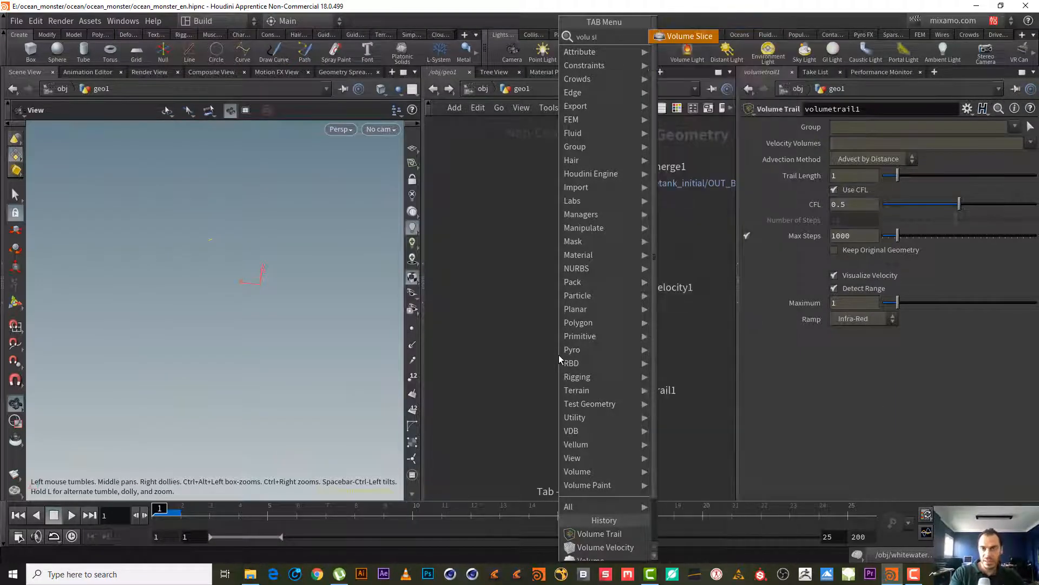
{"action": "key", "text": "Return"}
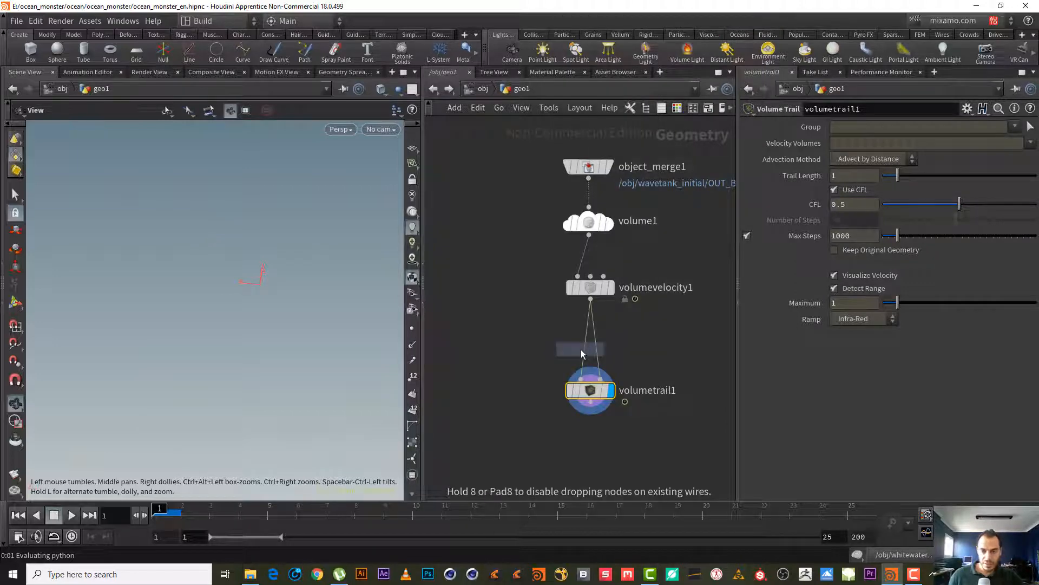
{"action": "left_click", "coordinate": [588, 353]}
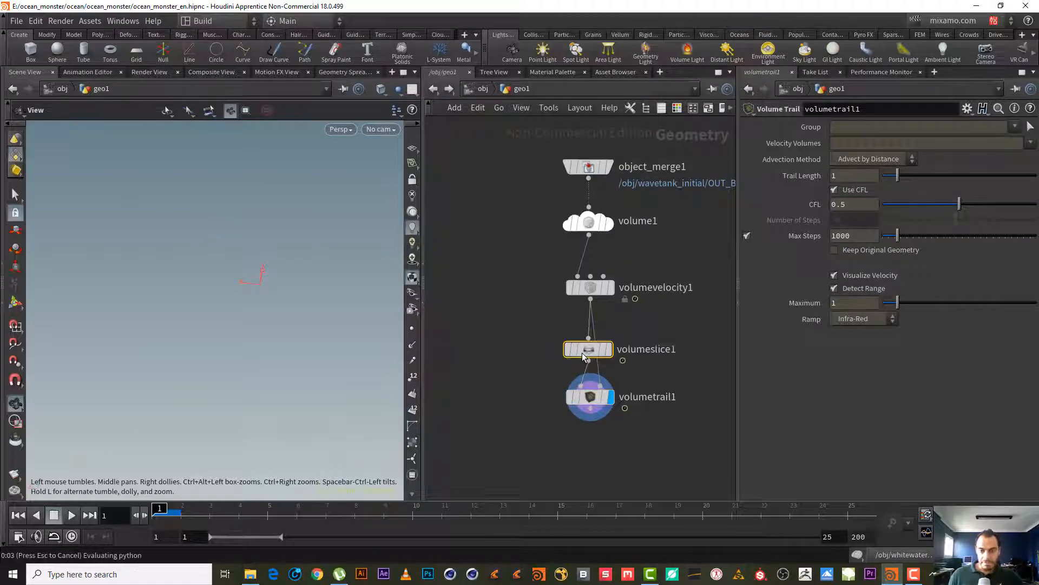
{"action": "left_click_drag", "start_coordinate": [590, 349], "coordinate": [546, 354]}
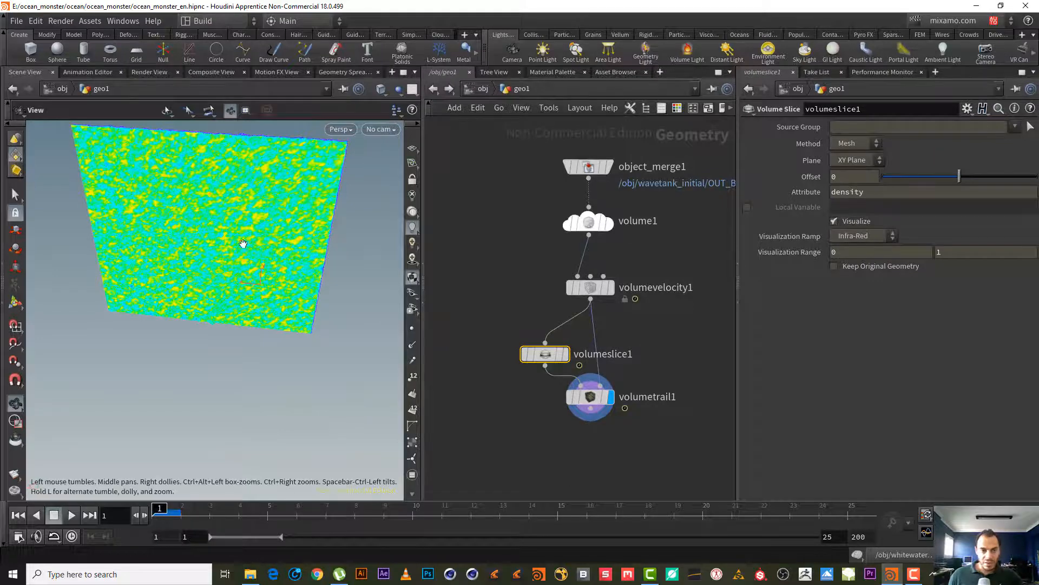
{"action": "mouse_move", "coordinate": [241, 243]}
{"action": "left_mouse_down"}
{"action": "mouse_move", "coordinate": [209, 271]}
{"action": "mouse_move", "coordinate": [232, 259]}
{"action": "left_mouse_up"}
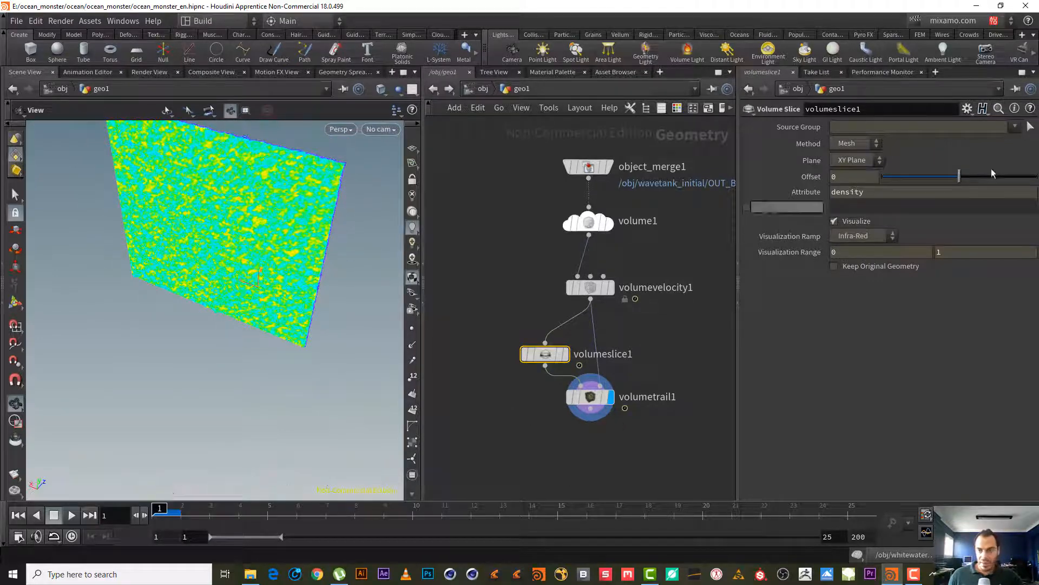
- Set volumeslice1's Plane to ZX Plane and look over the velocity trails on the horizontal slice
{"action": "left_click", "coordinate": [850, 160]}
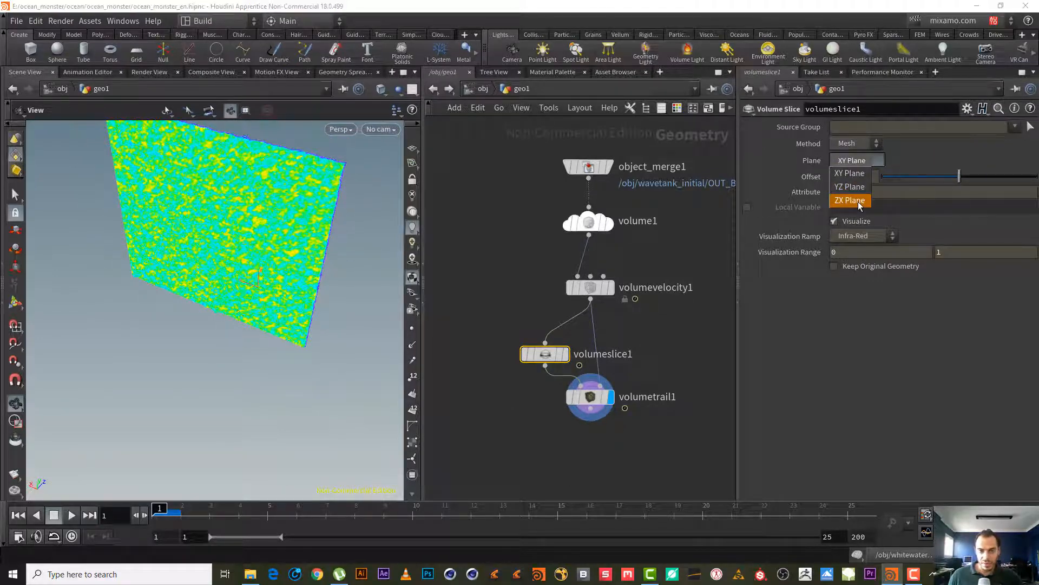
{"action": "left_click", "coordinate": [858, 201]}
{"action": "left_click_drag", "start_coordinate": [236, 276], "coordinate": [267, 281]}
{"action": "right_click_drag", "start_coordinate": [267, 281], "coordinate": [379, 234]}
{"action": "left_click_drag", "start_coordinate": [265, 311], "coordinate": [271, 332]}
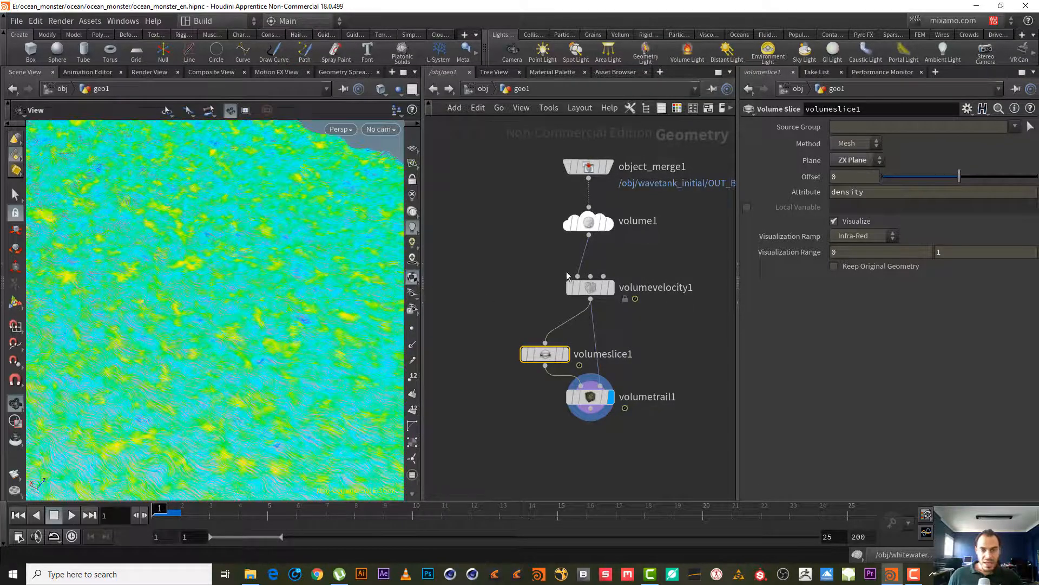
- Set the curl noise Scale on volumevelocity1 to 2 and inspect the updated trails
{"action": "left_click", "coordinate": [590, 287]}
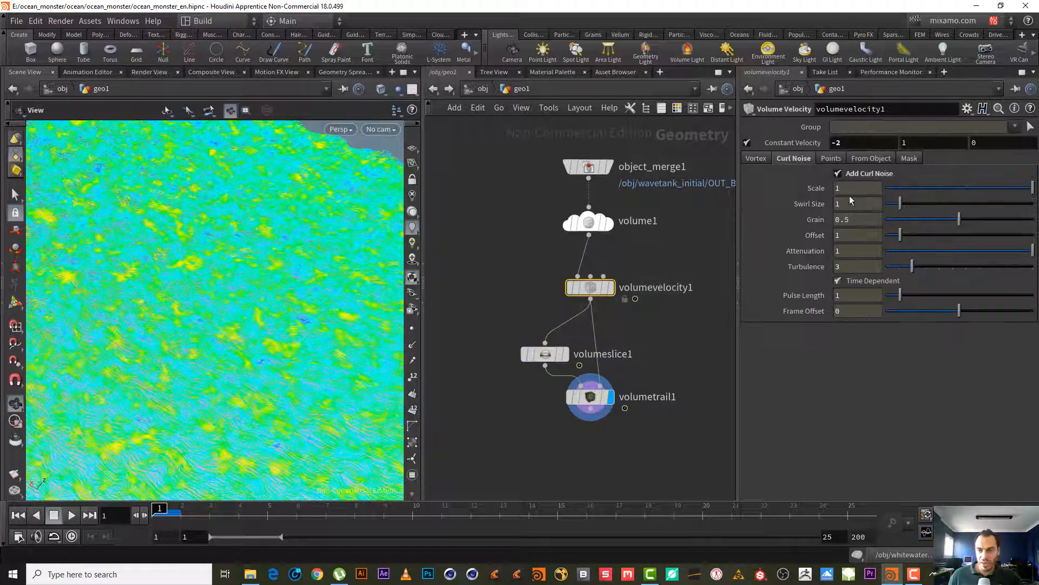
{"action": "left_click_drag", "start_coordinate": [165, 277], "coordinate": [137, 294]}
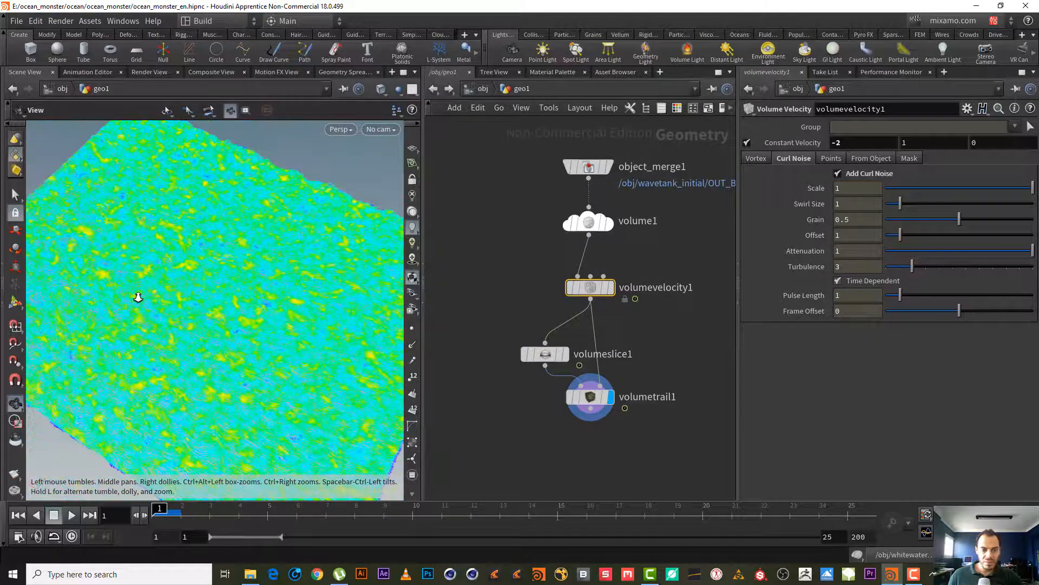
{"action": "left_click_drag", "start_coordinate": [203, 310], "coordinate": [218, 293]}
{"action": "left_click_drag", "start_coordinate": [328, 315], "coordinate": [294, 327]}
{"action": "double_click", "coordinate": [847, 187]}
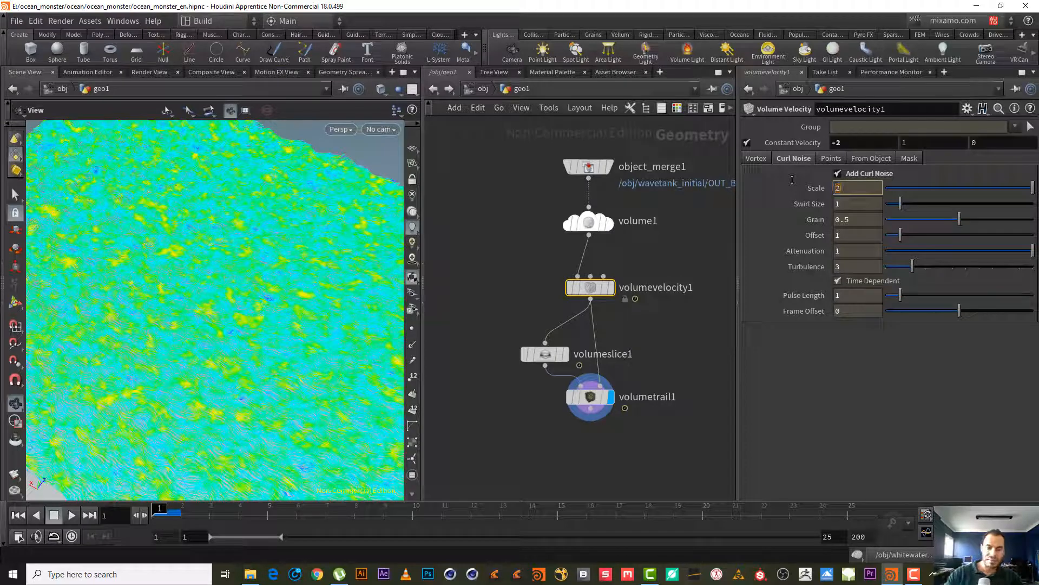
{"action": "type", "text": "2"}
{"action": "key", "text": "Return"}
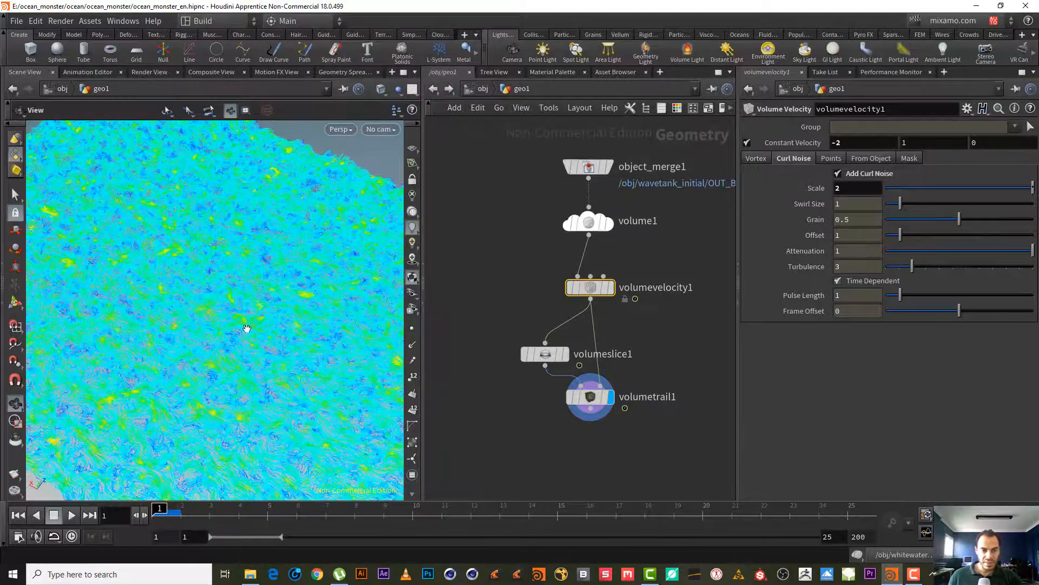
{"action": "left_click_drag", "start_coordinate": [238, 360], "coordinate": [239, 324]}
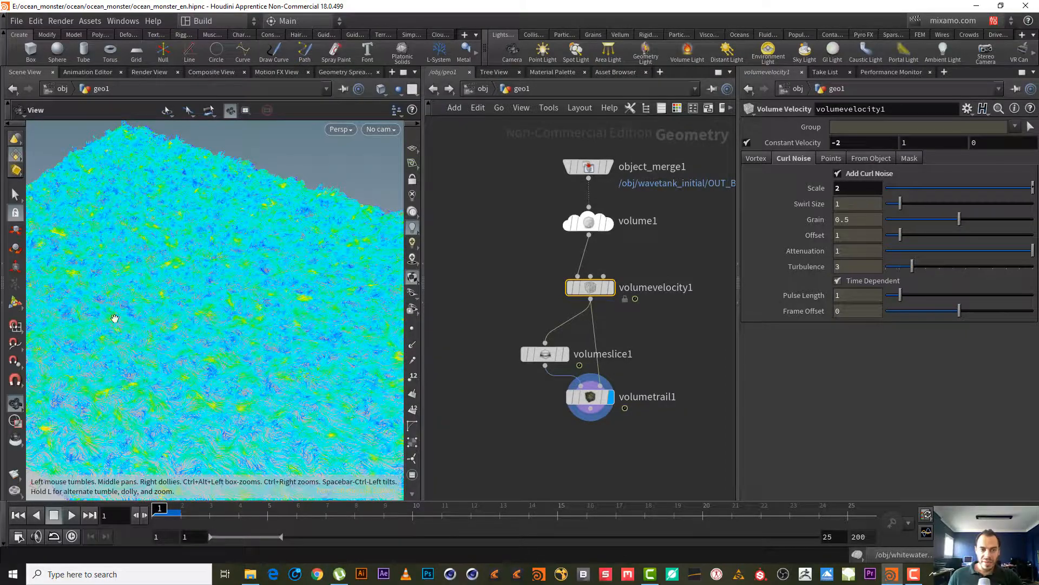
- Set the curl noise Swirl Size on volumevelocity1 to 3.2 and examine the swirl pattern up close and across the slice
{"action": "scroll", "coordinate": [163, 341], "scroll_direction": "up", "scroll_amount": 6}
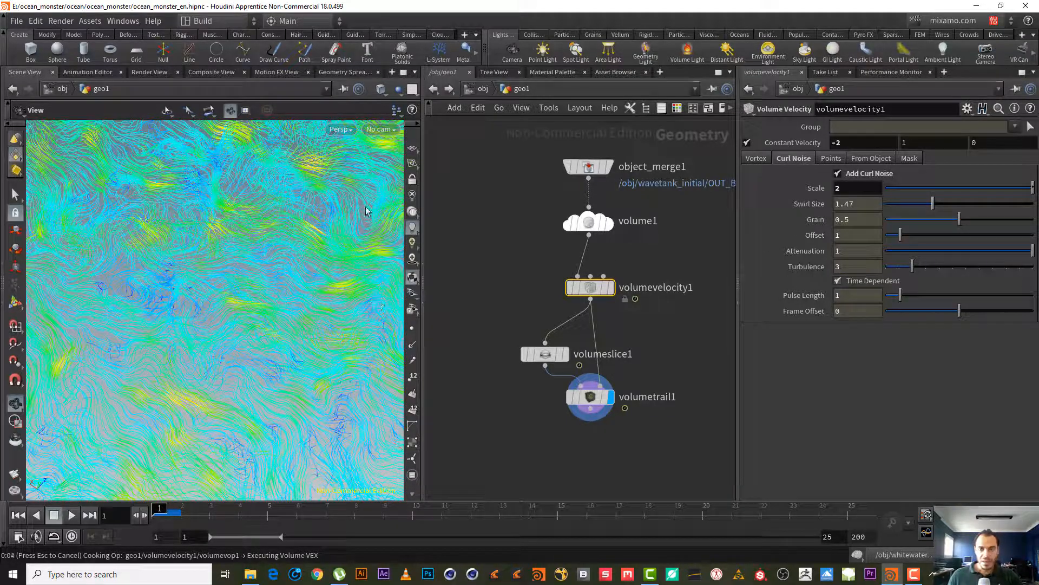
{"action": "right_click_drag", "start_coordinate": [222, 269], "coordinate": [143, 400]}
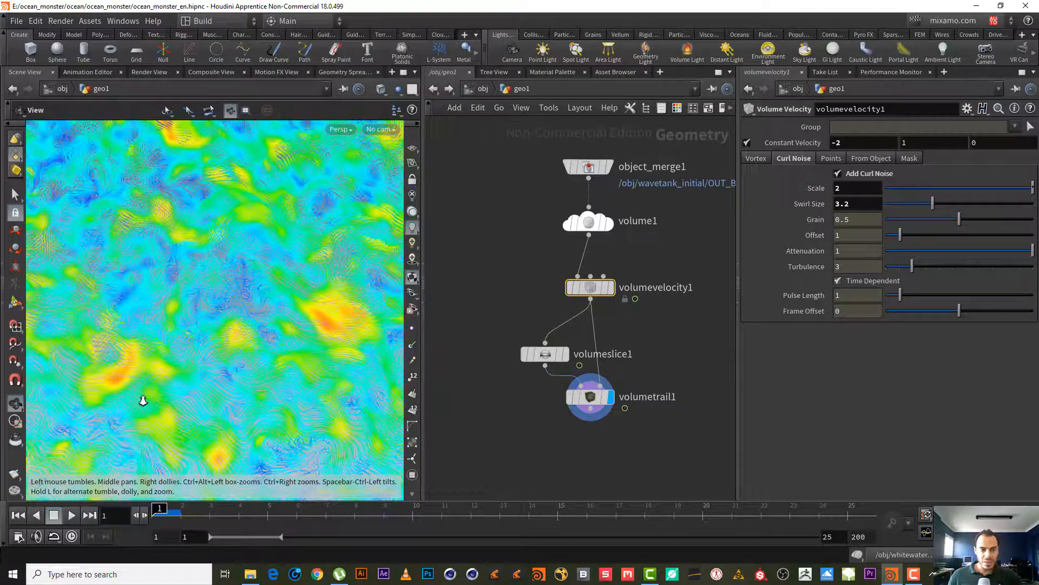
{"action": "right_click_drag", "start_coordinate": [262, 299], "coordinate": [172, 368]}
{"action": "middle_click_drag", "start_coordinate": [255, 355], "coordinate": [266, 339]}
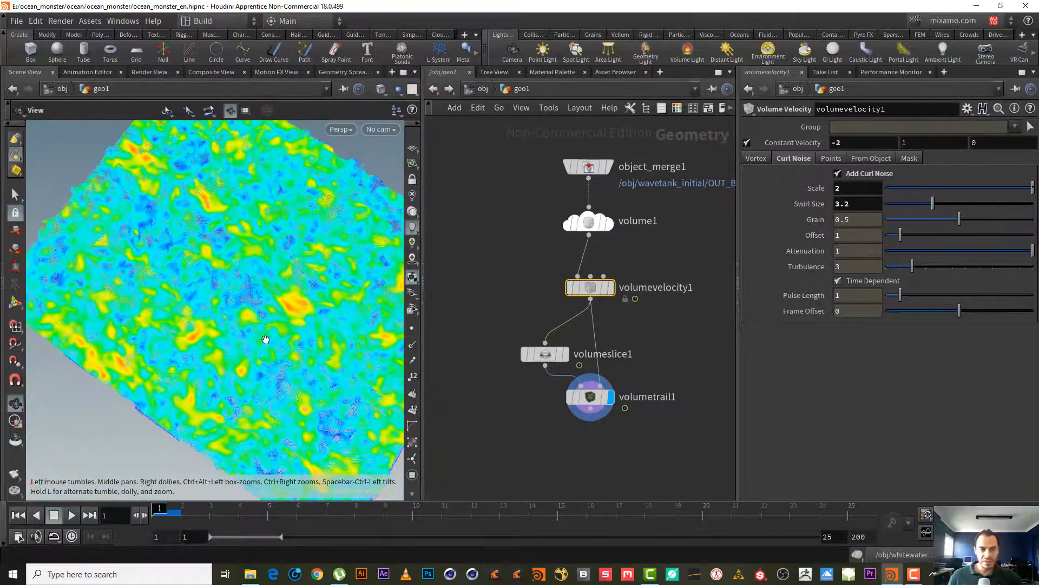
{"action": "right_click_drag", "start_coordinate": [266, 339], "coordinate": [341, 300]}
{"action": "left_click_drag", "start_coordinate": [267, 338], "coordinate": [250, 297]}
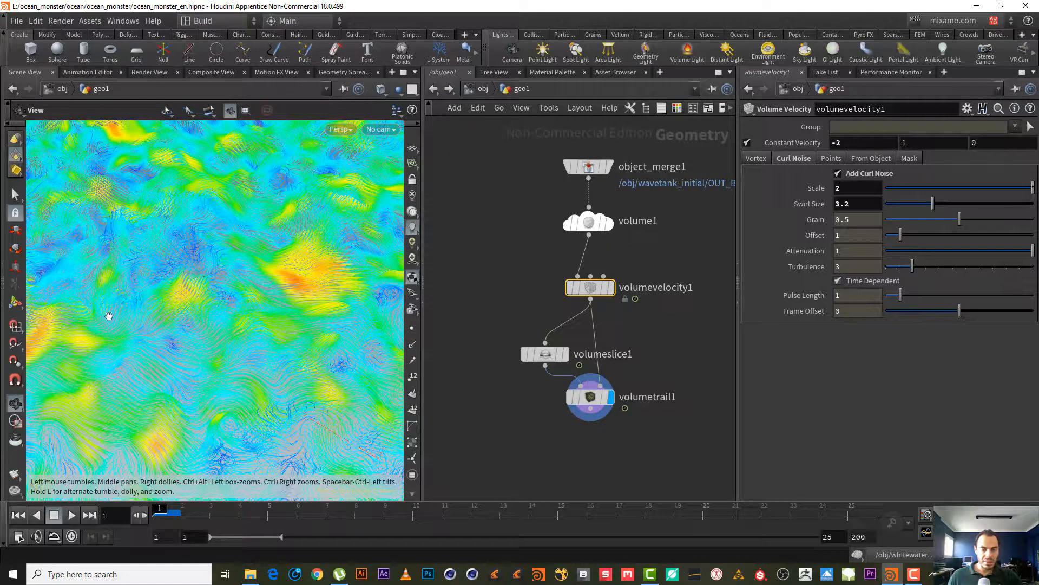
{"action": "left_click_drag", "start_coordinate": [109, 315], "coordinate": [265, 303]}
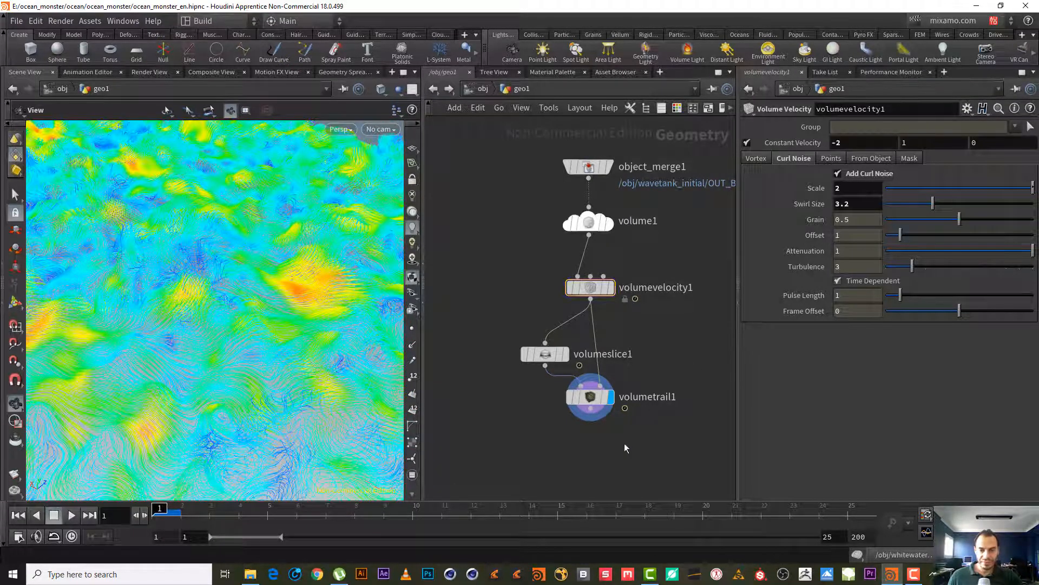
- Move volumeslice1 and volumetrail1 aside, then connect a Null node to volumevelocity1's output and turn on its display flag
{"action": "left_click_drag", "start_coordinate": [624, 443], "coordinate": [517, 341]}
{"action": "left_click_drag", "start_coordinate": [590, 403], "coordinate": [488, 384]}
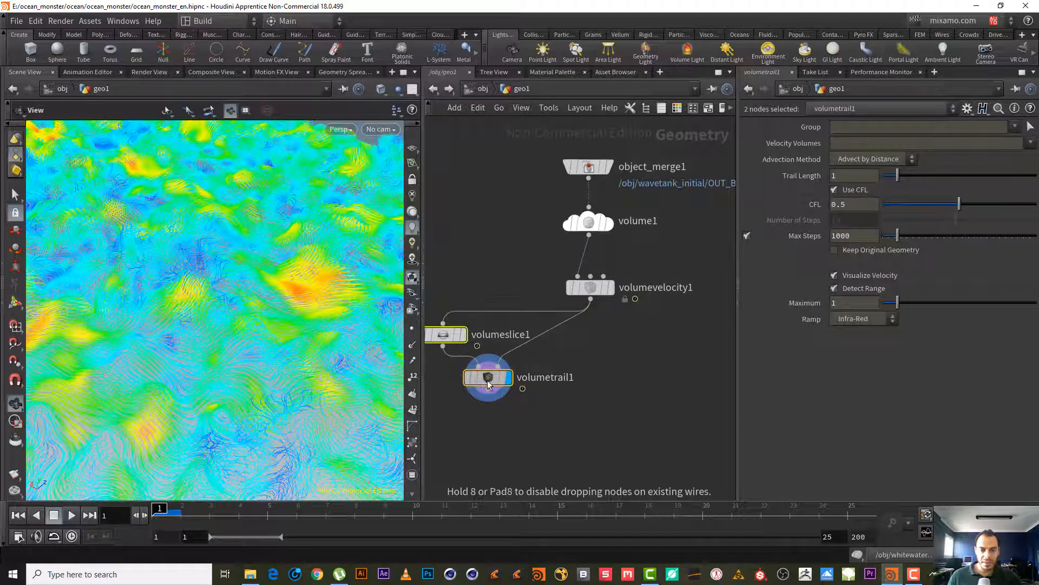
{"action": "left_click", "coordinate": [590, 300]}
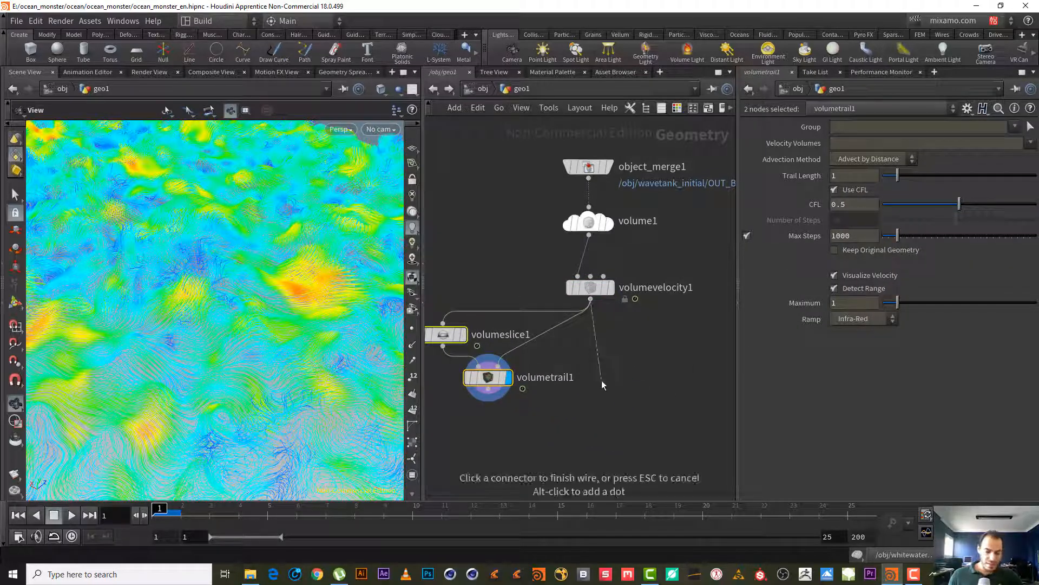
{"action": "key", "text": "Tab"}
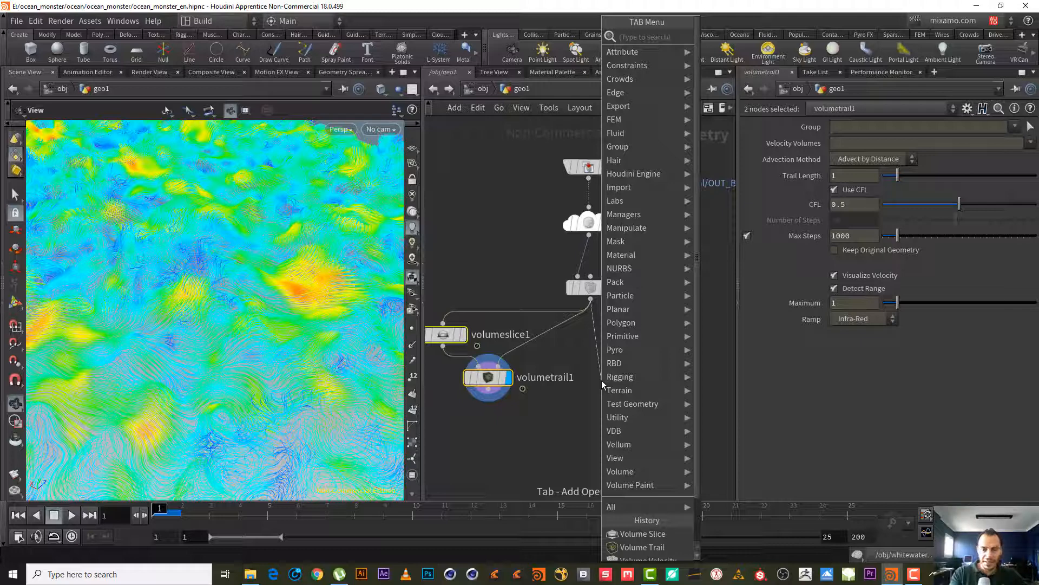
{"action": "type", "text": "nu"}
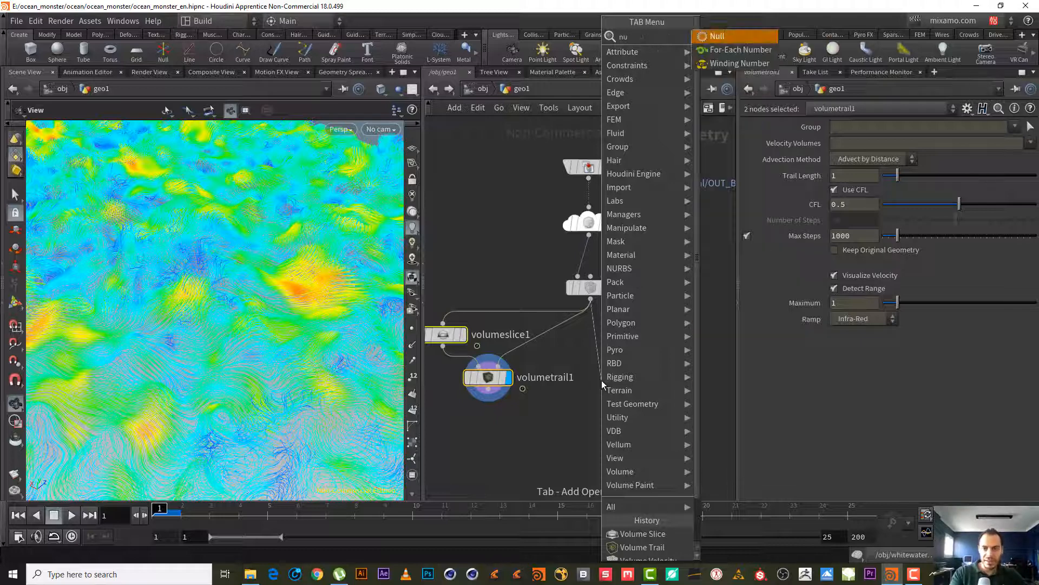
{"action": "key", "text": "Return"}
{"action": "left_click", "coordinate": [602, 380]}
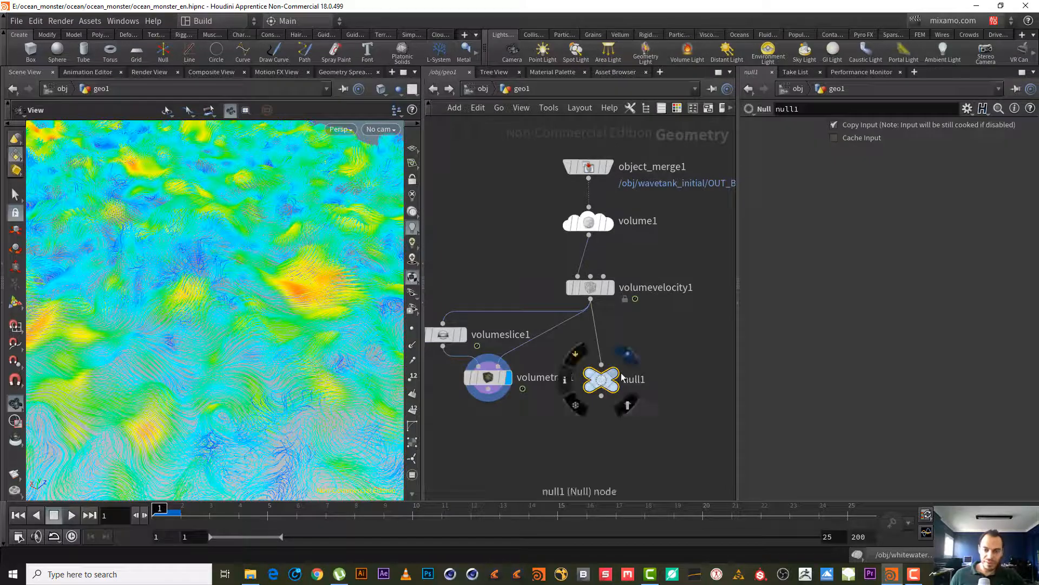
{"action": "left_click", "coordinate": [627, 354]}
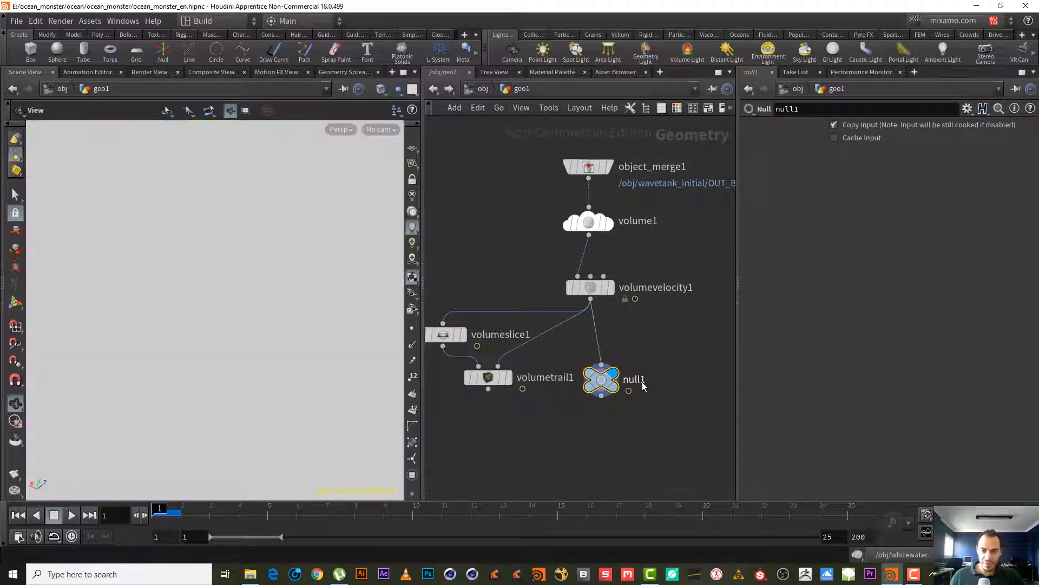
- Rename the Null node connected to volumevelocity1 as OUT_WIND and leave it selected
{"action": "double_click", "coordinate": [639, 379]}
{"action": "left_click_drag", "start_coordinate": [648, 380], "coordinate": [626, 385]}
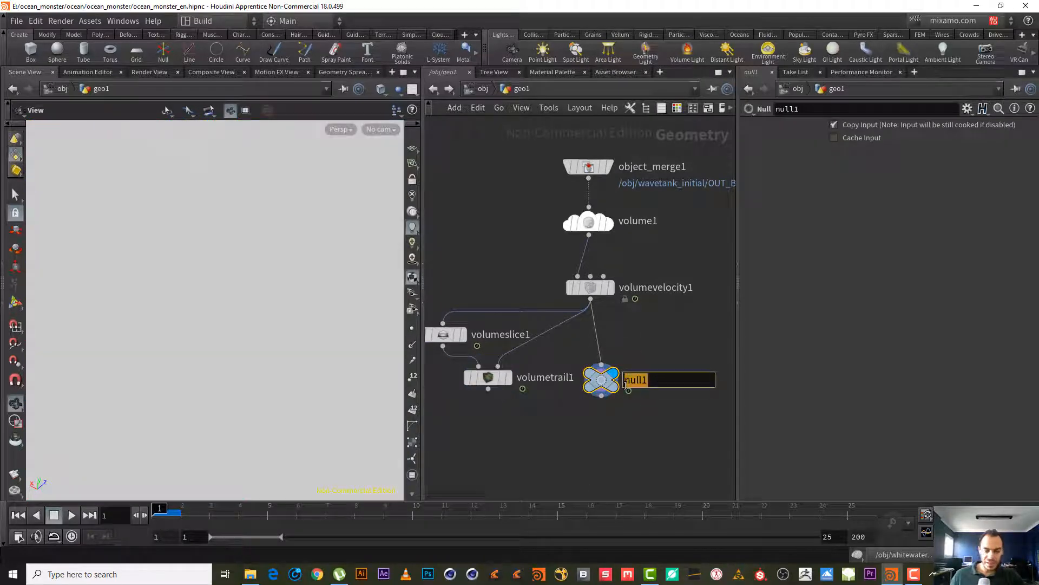
{"action": "type", "text": "OUT"}
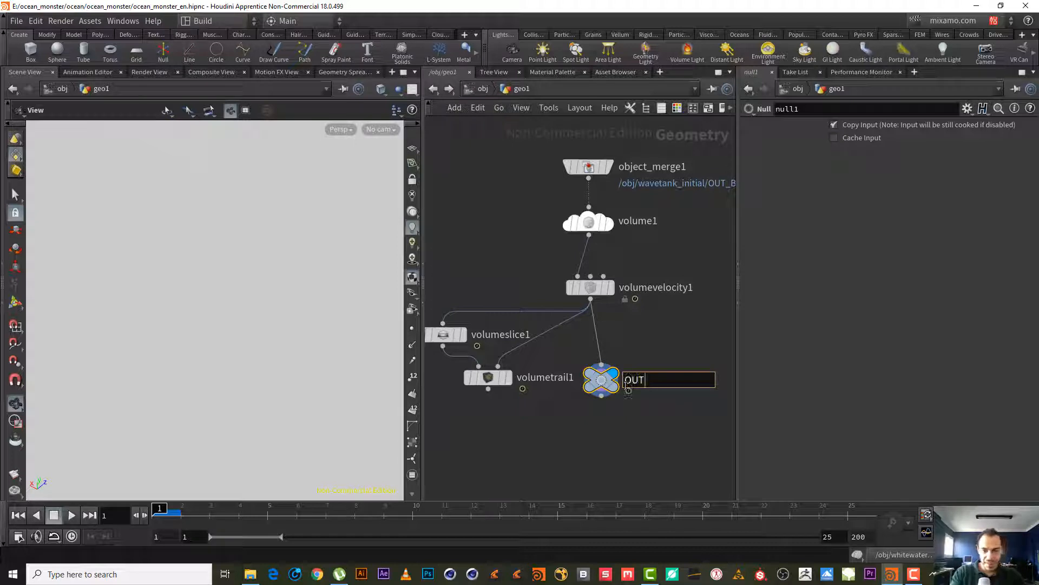
{"action": "type", "text": "_"}
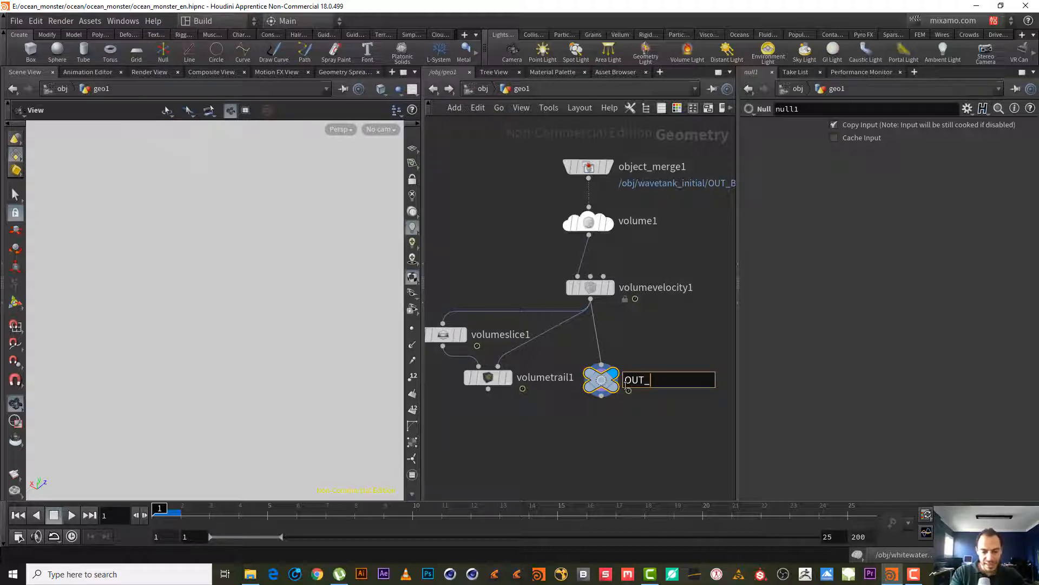
{"action": "type", "text": "WIND"}
{"action": "key", "text": "Return"}
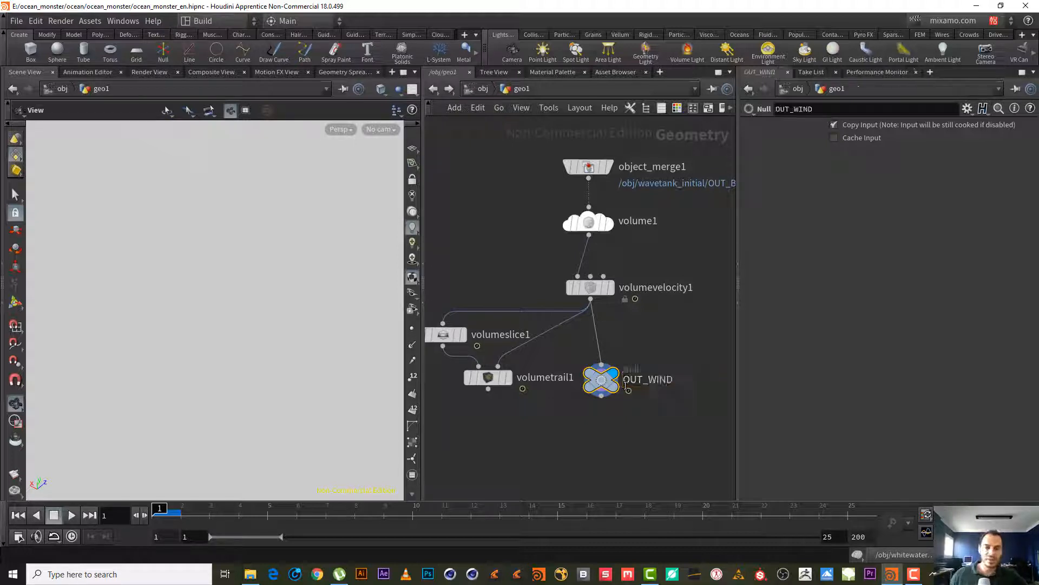
{"action": "middle_click_drag", "start_coordinate": [508, 237], "coordinate": [536, 236]}
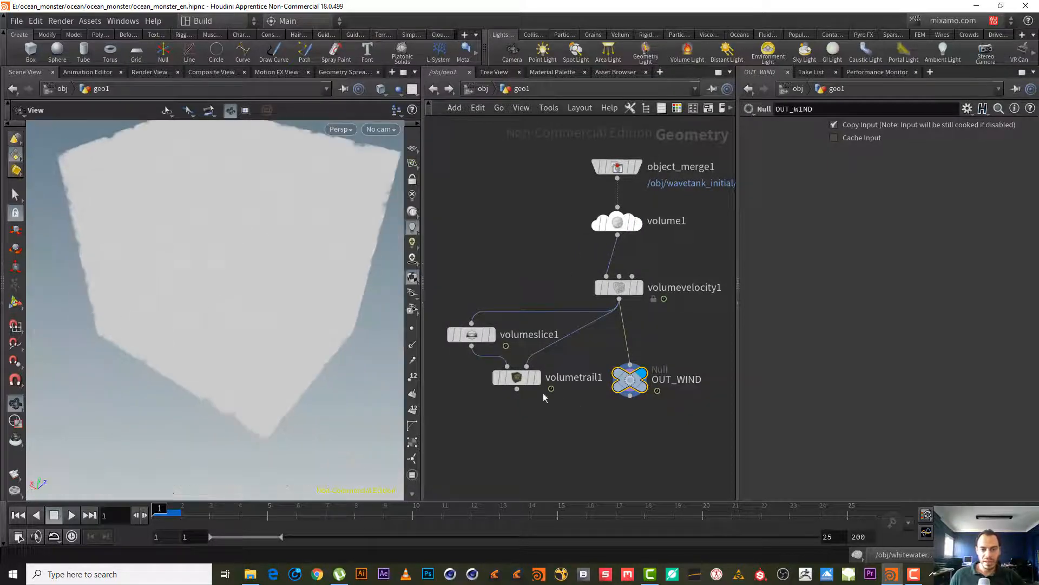
{"action": "left_click_drag", "start_coordinate": [519, 400], "coordinate": [488, 319]}
{"action": "left_click", "coordinate": [597, 356]}
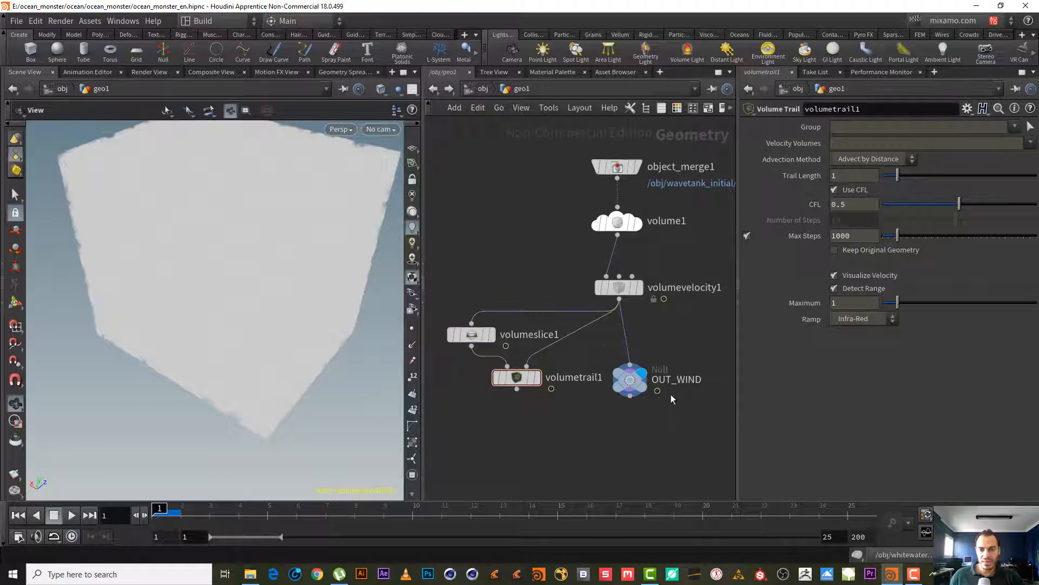
{"action": "left_click", "coordinate": [631, 380]}
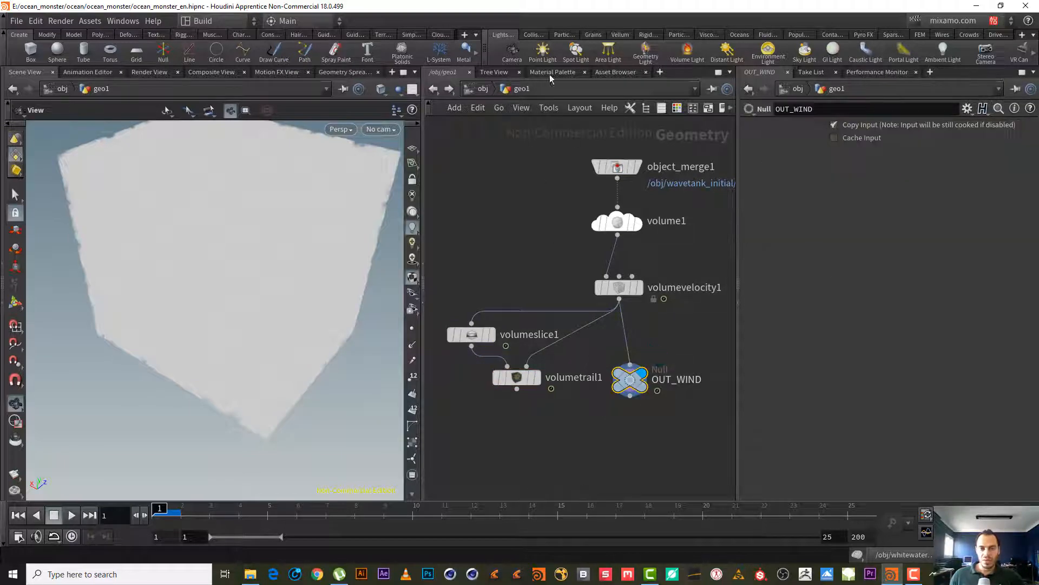
- At the object level, rename geo1 as WIND and place it below whitewater_source
{"action": "left_click", "coordinate": [438, 91]}
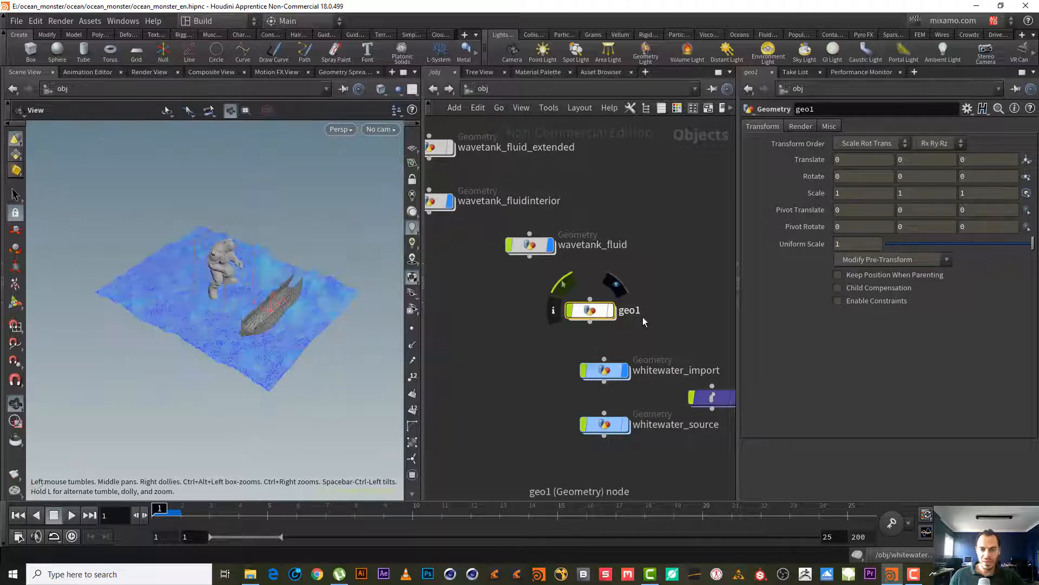
{"action": "double_click", "coordinate": [634, 311]}
{"action": "type", "text": "WIND"}
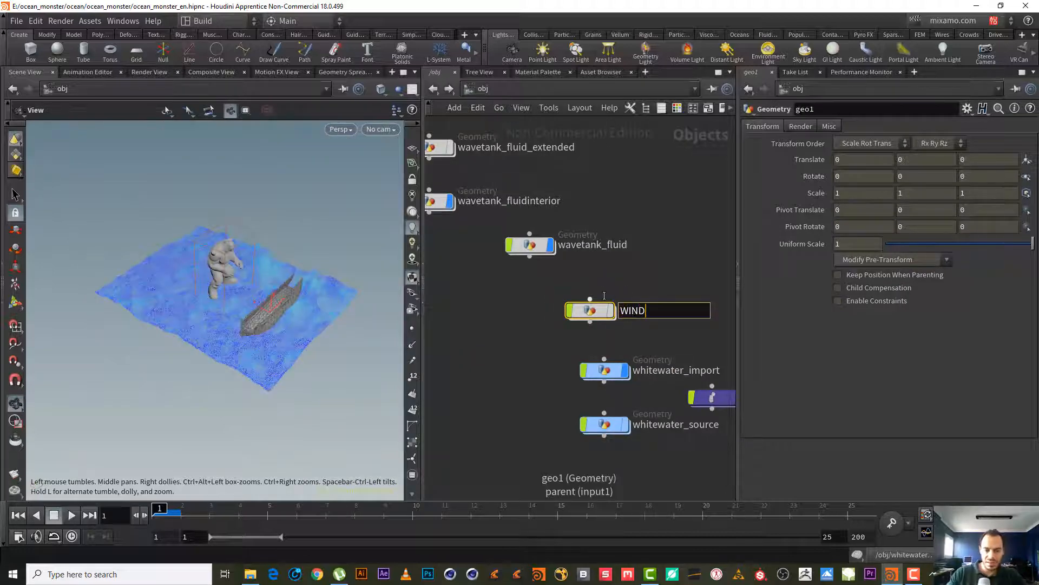
{"action": "key", "text": "Return"}
{"action": "left_click_drag", "start_coordinate": [590, 311], "coordinate": [601, 478]}
{"action": "middle_click_drag", "start_coordinate": [684, 454], "coordinate": [629, 395]}
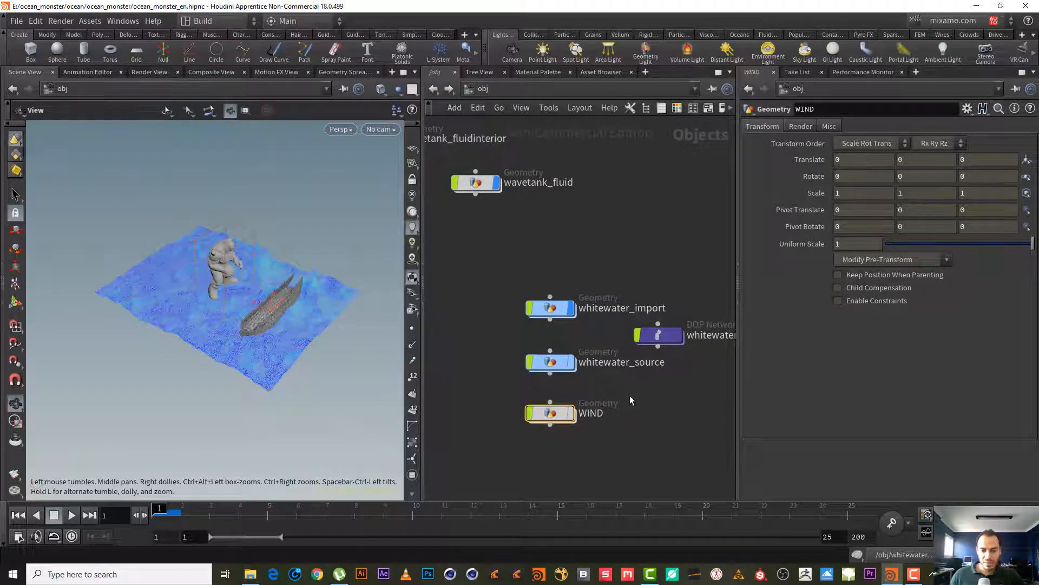
- Try a few colors on the WIND object and settle on a muted grayish blue
{"action": "key", "text": "c"}
{"action": "left_click", "coordinate": [679, 469]}
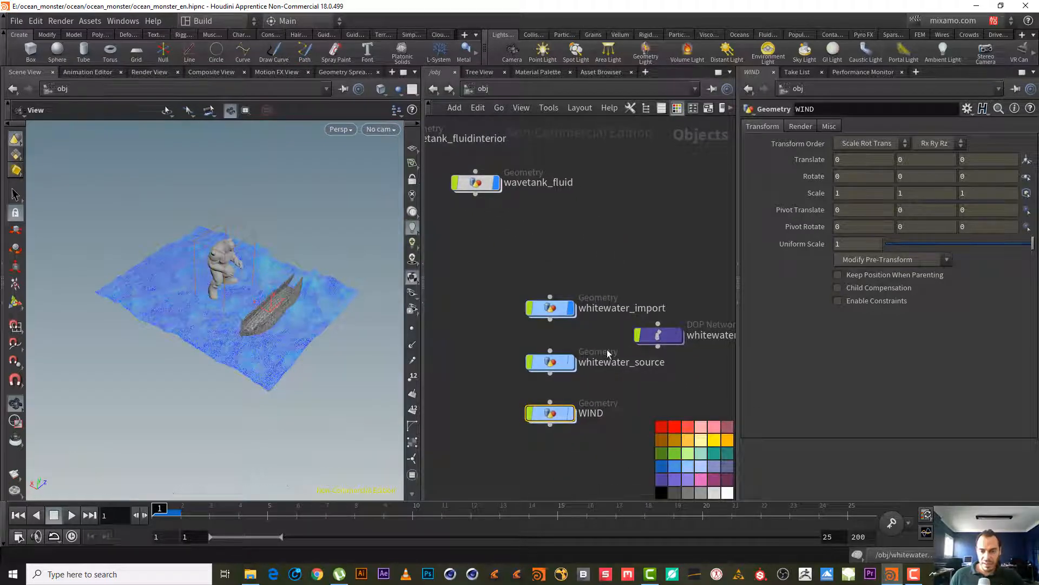
{"action": "left_click", "coordinate": [701, 479]}
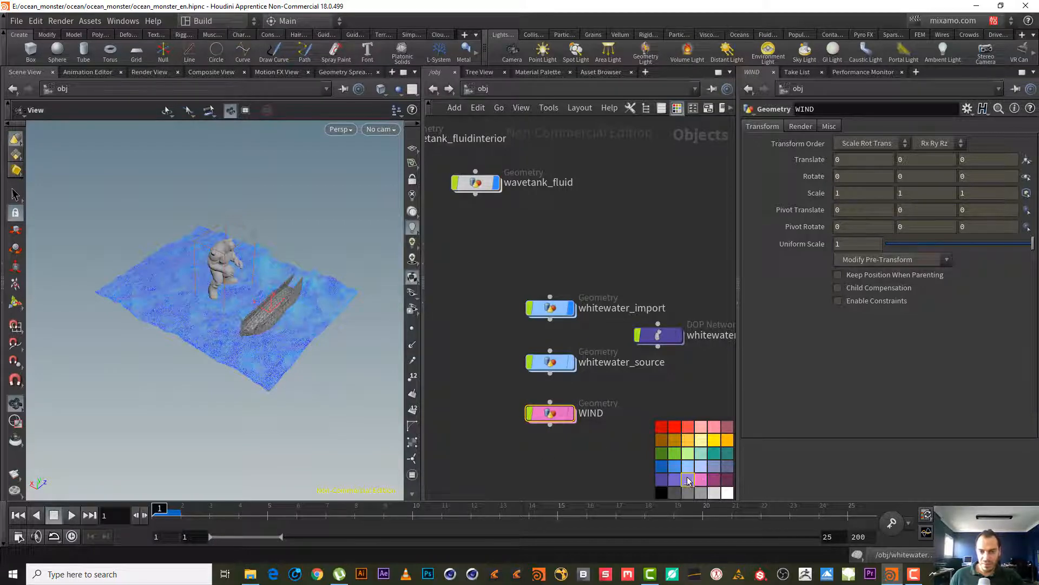
{"action": "left_click", "coordinate": [704, 466]}
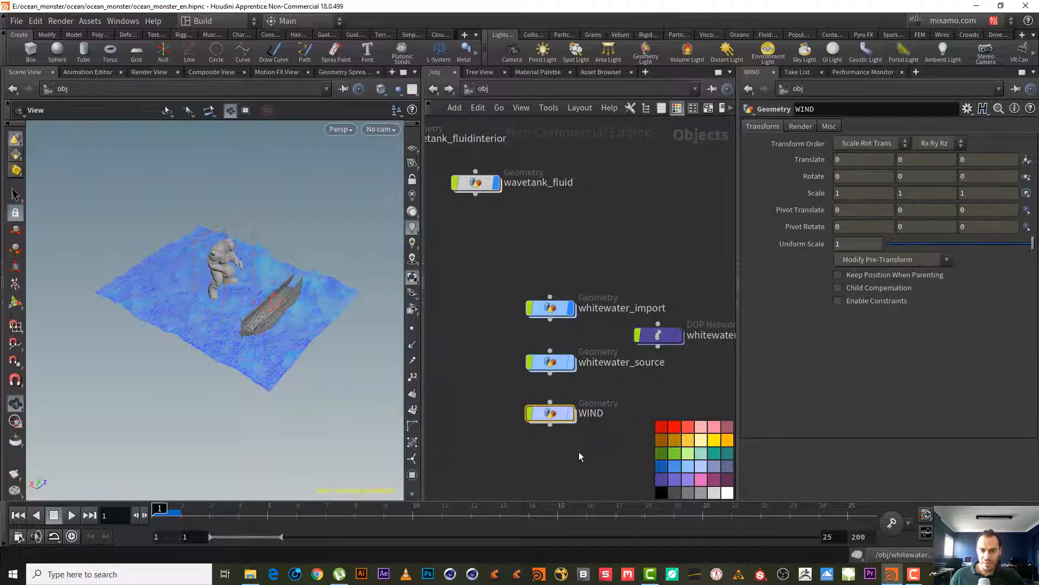
{"action": "key", "text": "c"}
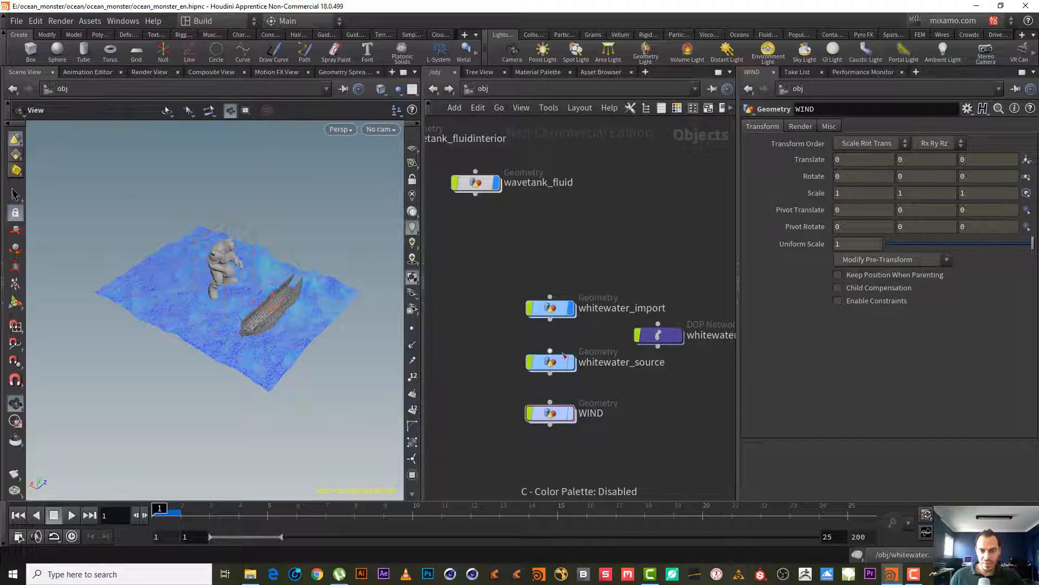
{"action": "left_click", "coordinate": [550, 412]}
{"action": "key", "text": "c"}
{"action": "left_click_drag", "start_coordinate": [577, 459], "coordinate": [517, 405]}
{"action": "left_click", "coordinate": [715, 467]}
{"action": "key", "text": "c"}
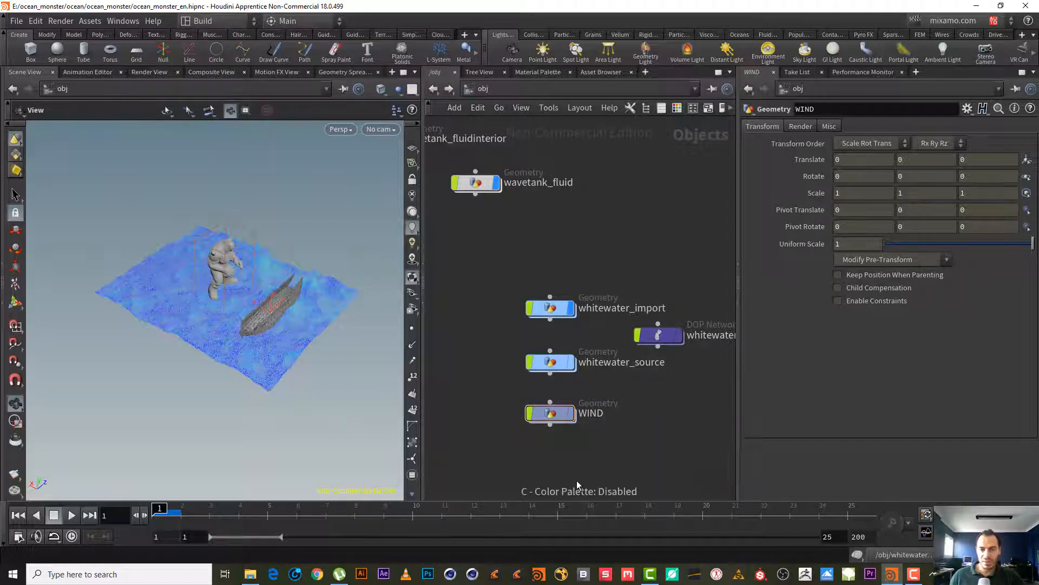
- Open the whitewater_sim DOP network and bring up the node search in empty space beside the POP chain
{"action": "scroll", "coordinate": [664, 389], "scroll_direction": "up", "scroll_amount": 1}
{"action": "mouse_move", "coordinate": [673, 391]}
{"action": "middle_mouse_down"}
{"action": "mouse_move", "coordinate": [628, 378]}
{"action": "mouse_move", "coordinate": [657, 388]}
{"action": "middle_mouse_up"}
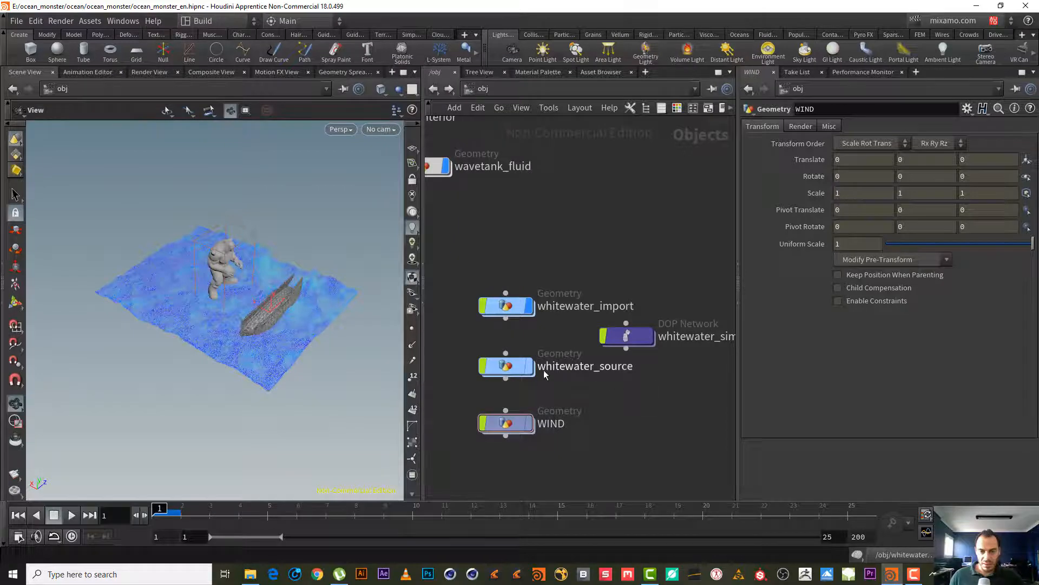
{"action": "double_click", "coordinate": [639, 334]}
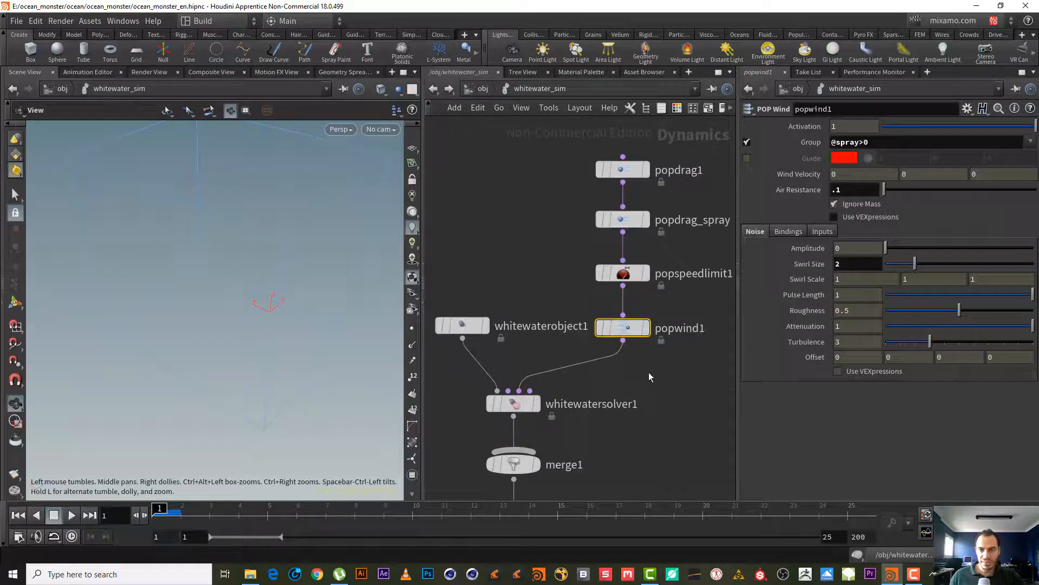
{"action": "key", "text": "Tab"}
{"action": "key", "text": "Escape"}
{"action": "middle_click_drag", "start_coordinate": [525, 229], "coordinate": [569, 239]}
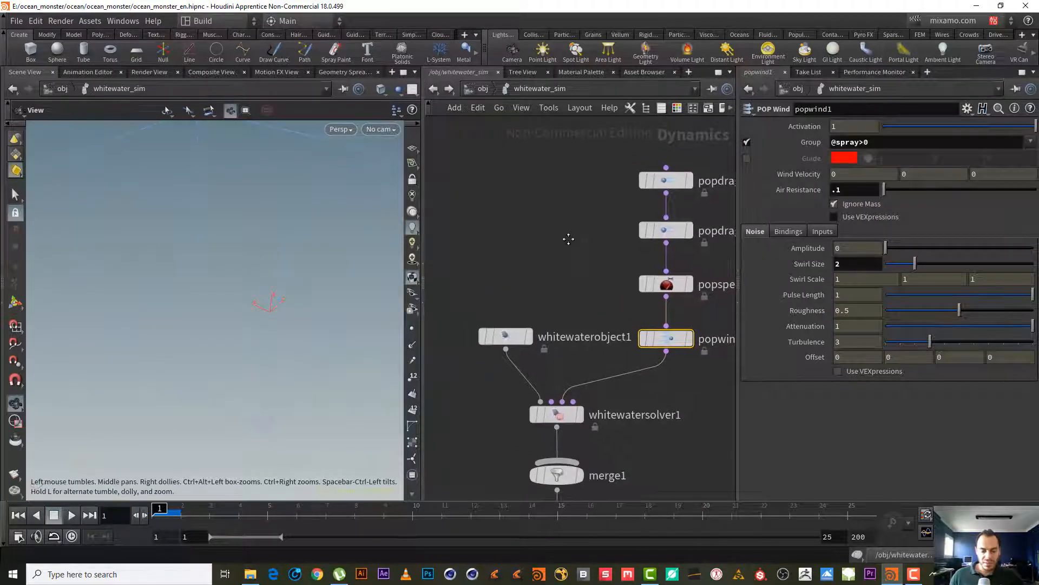
{"action": "key", "text": "Tab"}
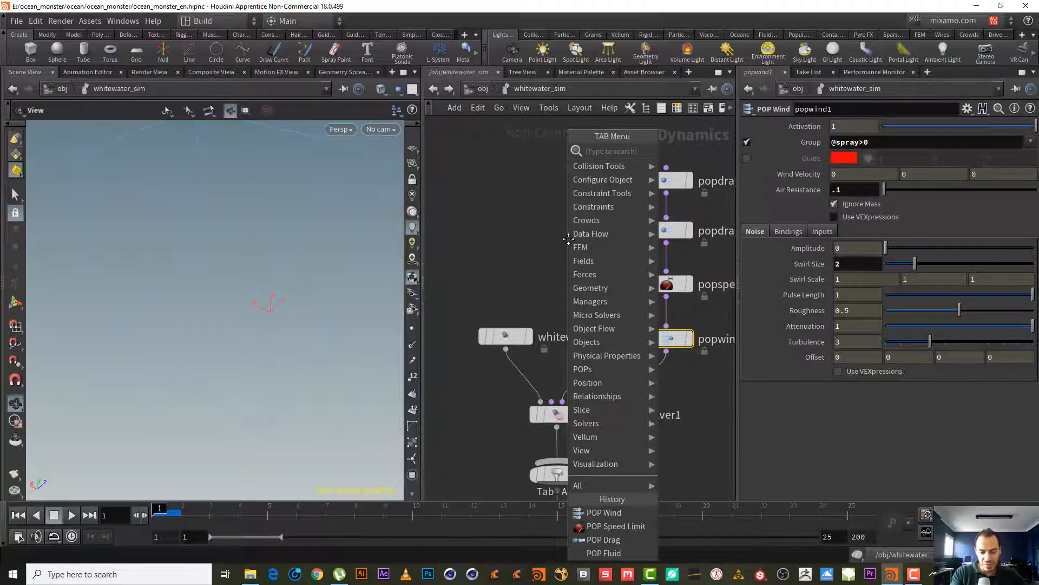
{"action": "type", "text": "GAS"}
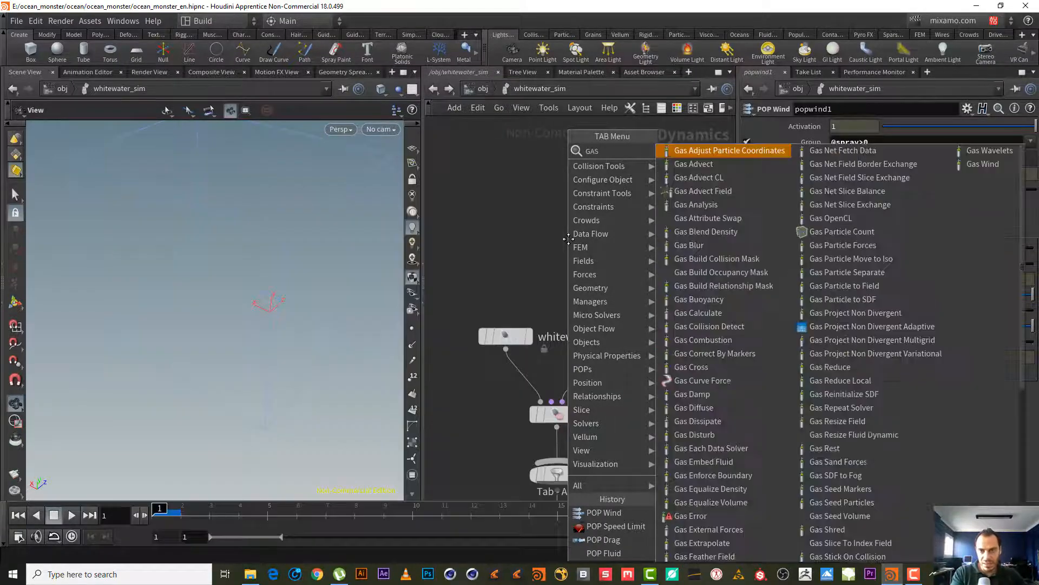
{"action": "type", "text": " ADV"}
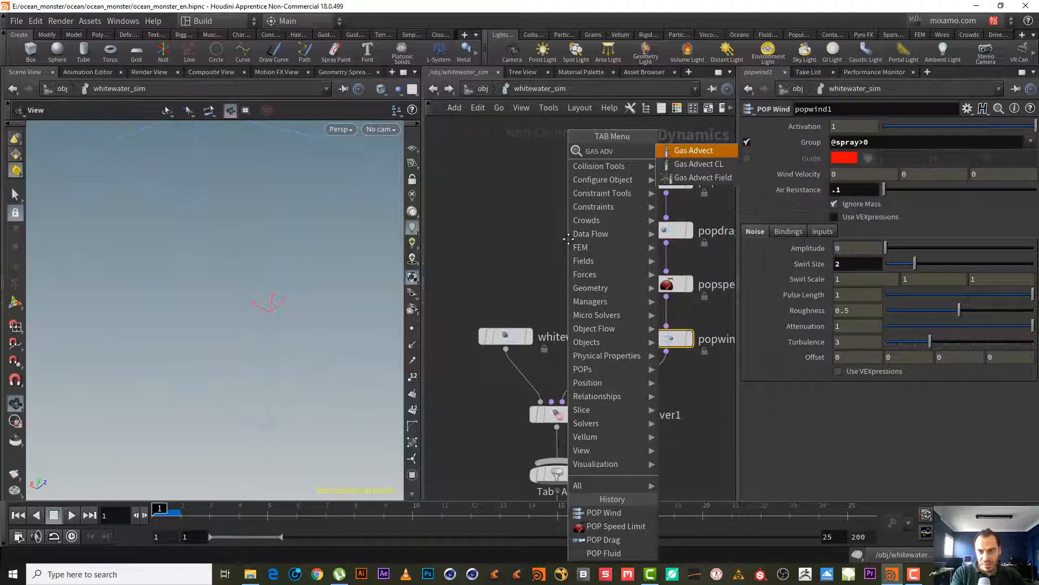
{"action": "key", "text": "BackSpace"}
{"action": "key", "text": "BackSpace"}
{"action": "key", "text": "BackSpace"}
{"action": "key", "text": "BackSpace"}
{"action": "key", "text": "BackSpace"}
{"action": "key", "text": "BackSpace"}
{"action": "key", "text": "BackSpace"}
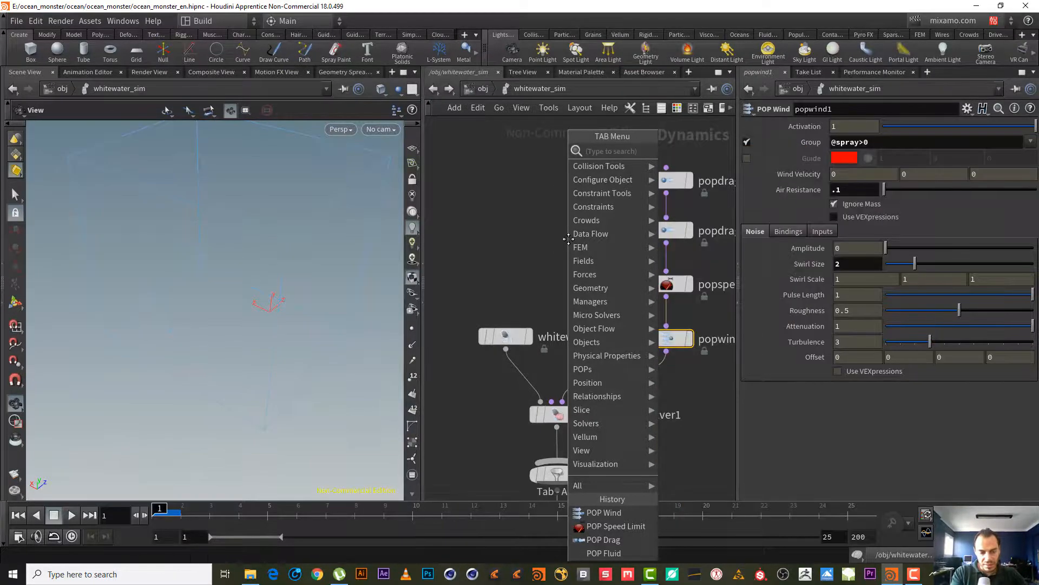
- Add a POP Advect by Volumes node to the whitewater_sim network
{"action": "type", "text": "adve"}
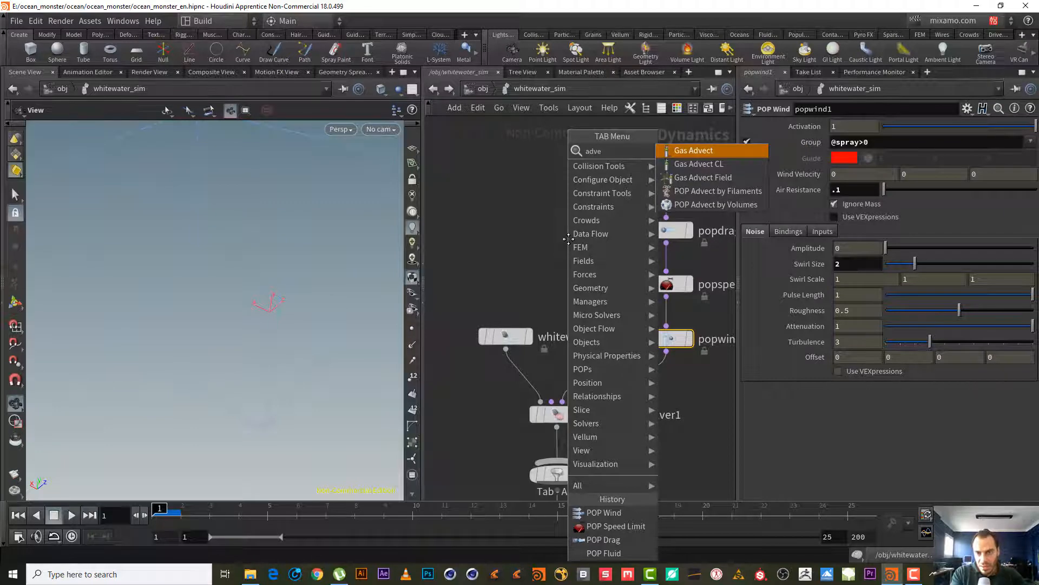
{"action": "left_click", "coordinate": [746, 204]}
{"action": "left_click", "coordinate": [586, 261]}
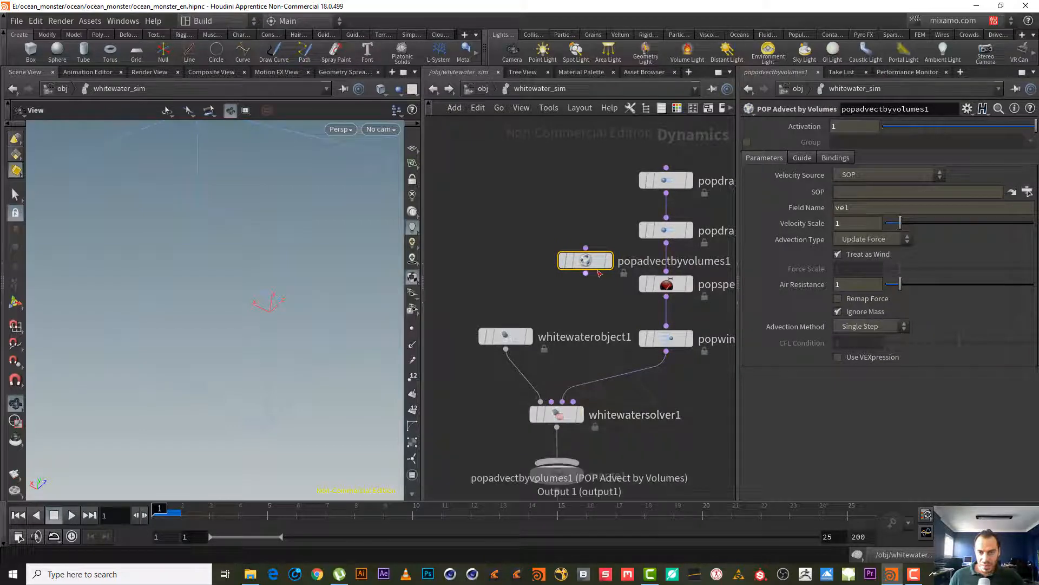
- Move popadvectbyvolumes1 into the free space beside popwind1, leaving it unconnected
{"action": "middle_click_drag", "start_coordinate": [588, 313], "coordinate": [523, 280]}
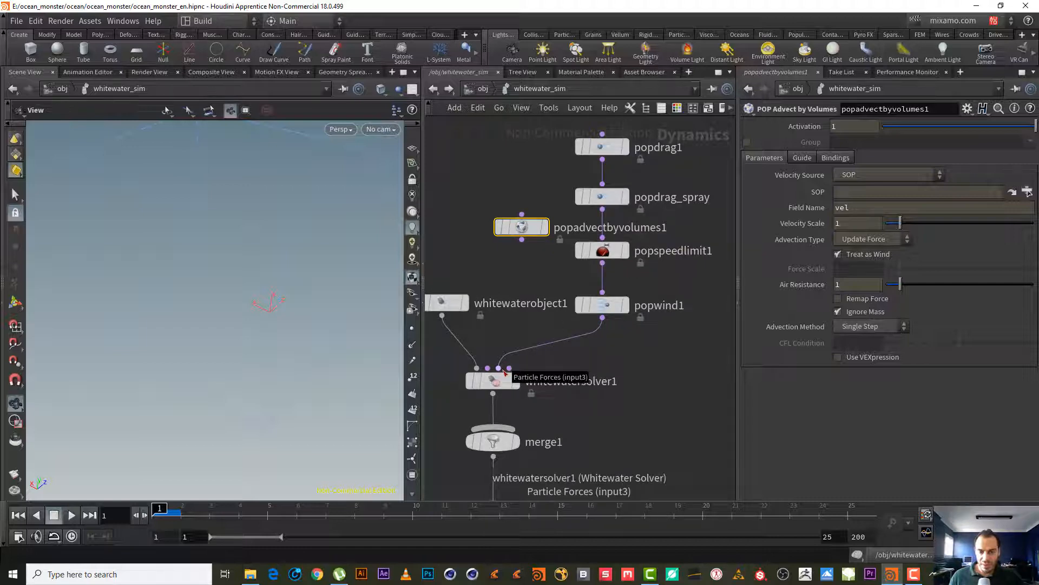
{"action": "key", "text": "Tab"}
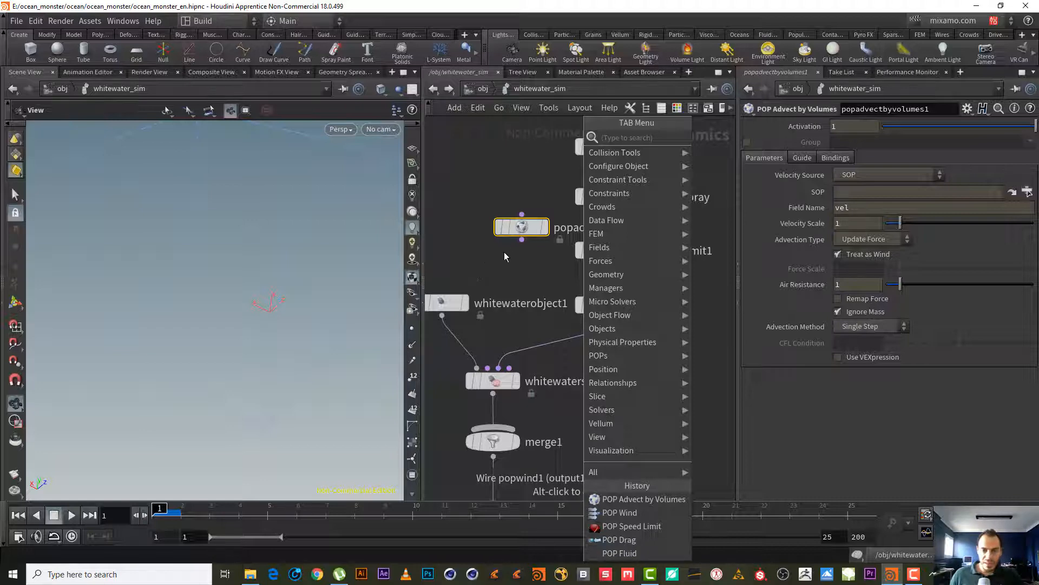
{"action": "left_click_drag", "start_coordinate": [522, 239], "coordinate": [702, 363]}
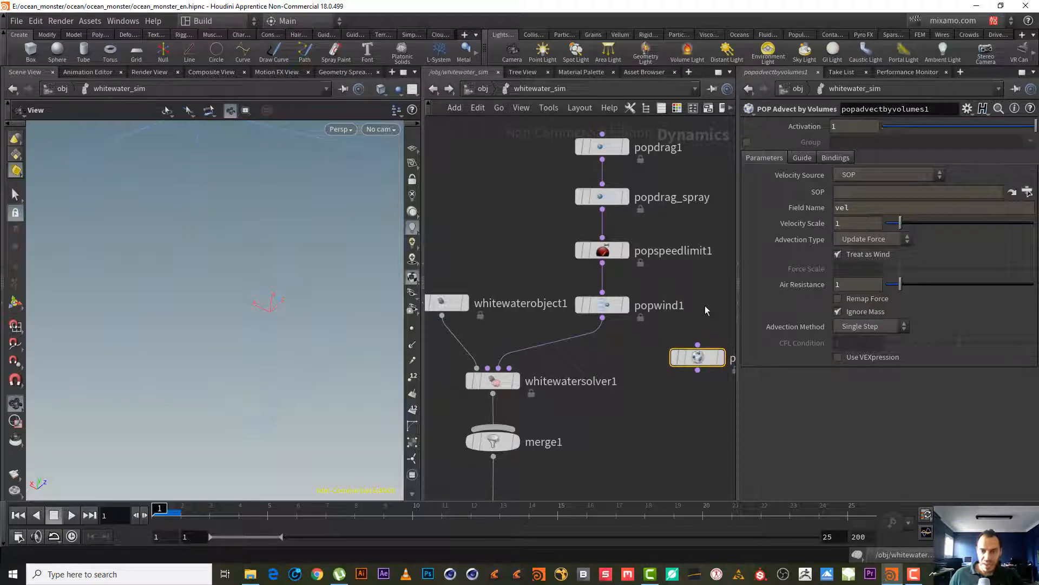
{"action": "middle_click_drag", "start_coordinate": [705, 305], "coordinate": [645, 355]}
{"action": "mouse_move", "coordinate": [684, 354]}
{"action": "left_mouse_down"}
{"action": "mouse_move", "coordinate": [691, 340]}
{"action": "mouse_move", "coordinate": [690, 349]}
{"action": "left_mouse_up"}
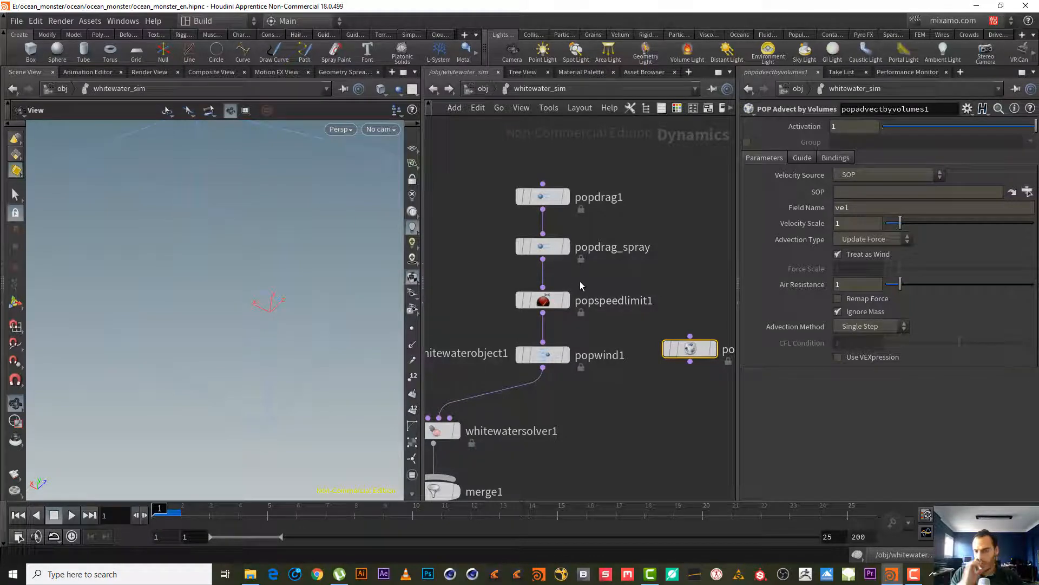
{"action": "scroll", "coordinate": [580, 281], "scroll_direction": "down", "scroll_amount": 3}
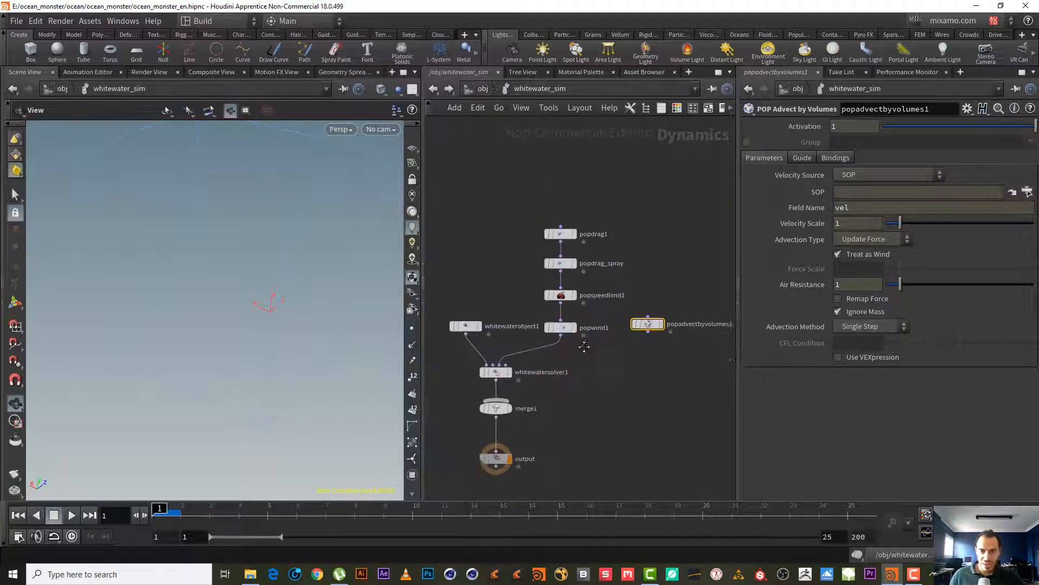
{"action": "middle_click_drag", "start_coordinate": [584, 347], "coordinate": [584, 341]}
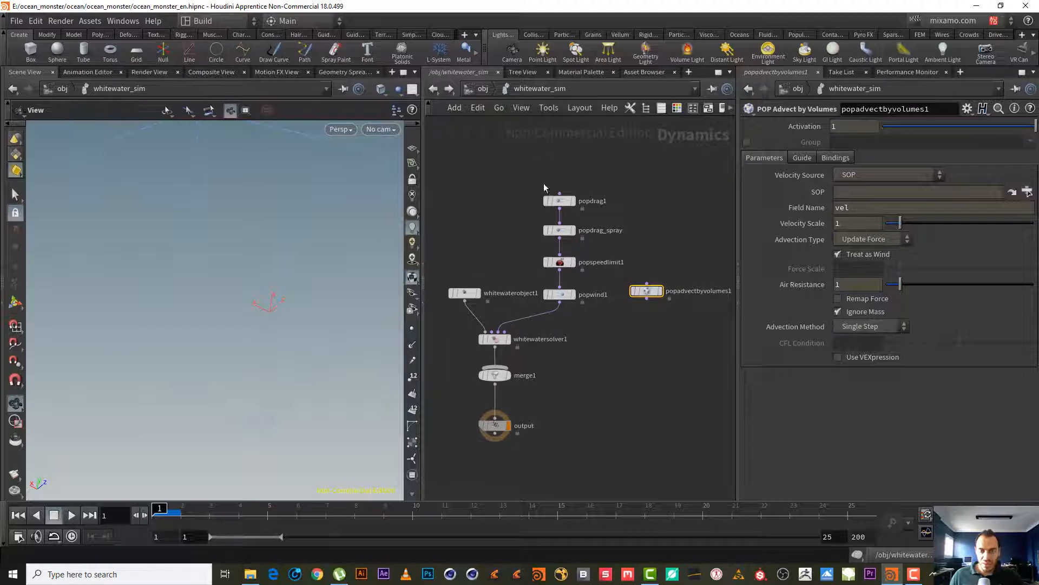
- Review the whitewater object, solver, merge and output nodes, and each POP force from popdrag1 down to popwind1
{"action": "mouse_move", "coordinate": [457, 295]}
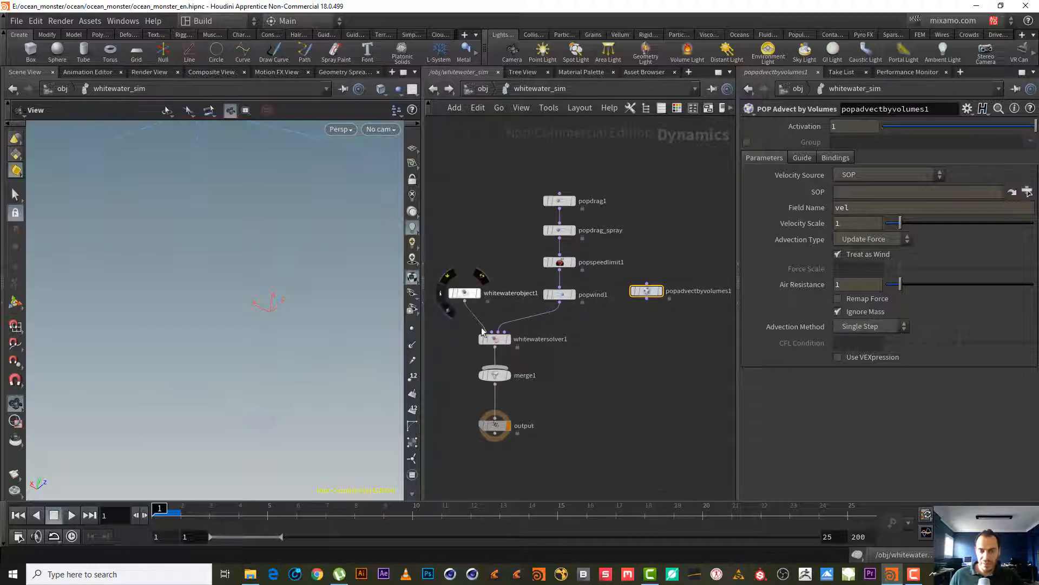
{"action": "left_click", "coordinate": [460, 296]}
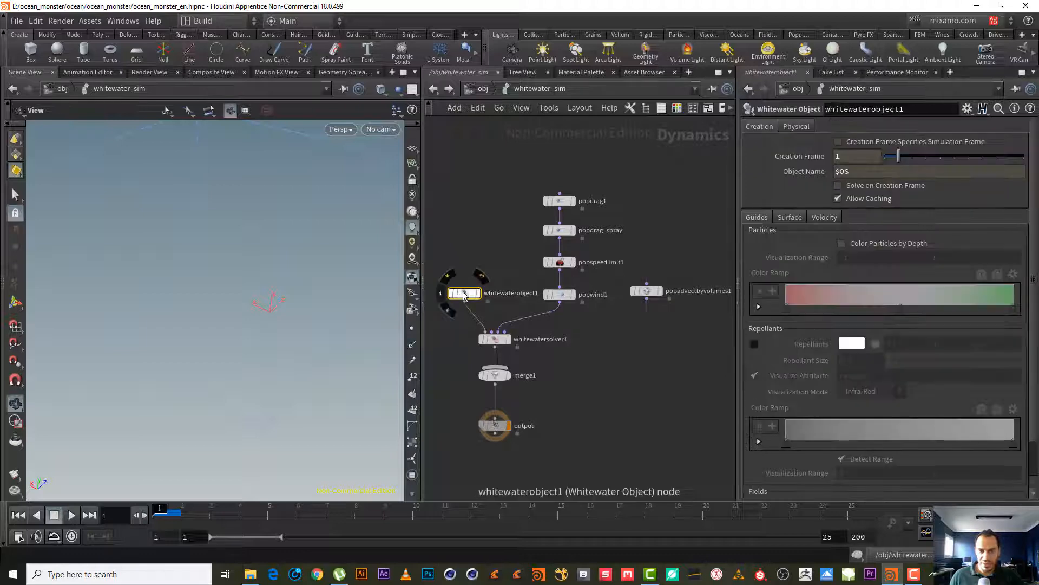
{"action": "left_click", "coordinate": [494, 339]}
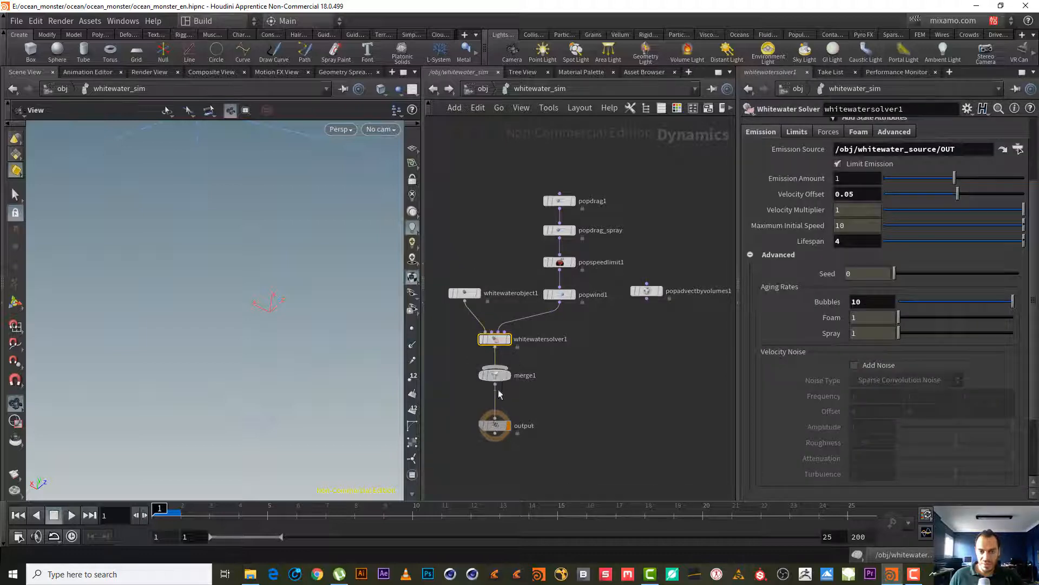
{"action": "left_click", "coordinate": [494, 373]}
{"action": "left_click", "coordinate": [494, 425]}
{"action": "left_click", "coordinate": [558, 202]}
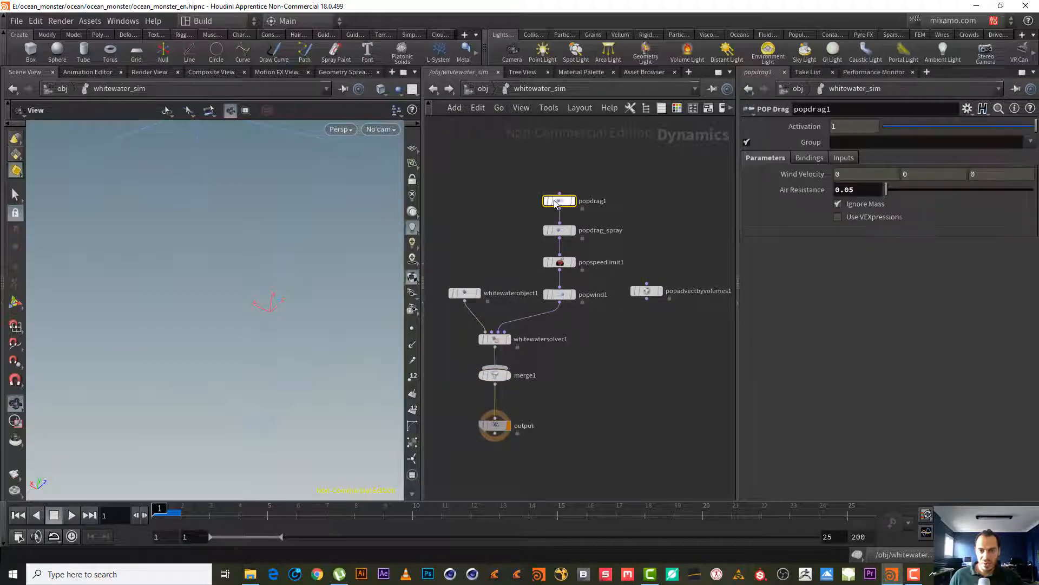
{"action": "left_click", "coordinate": [559, 230]}
{"action": "left_click", "coordinate": [559, 262]}
{"action": "left_click", "coordinate": [558, 297]}
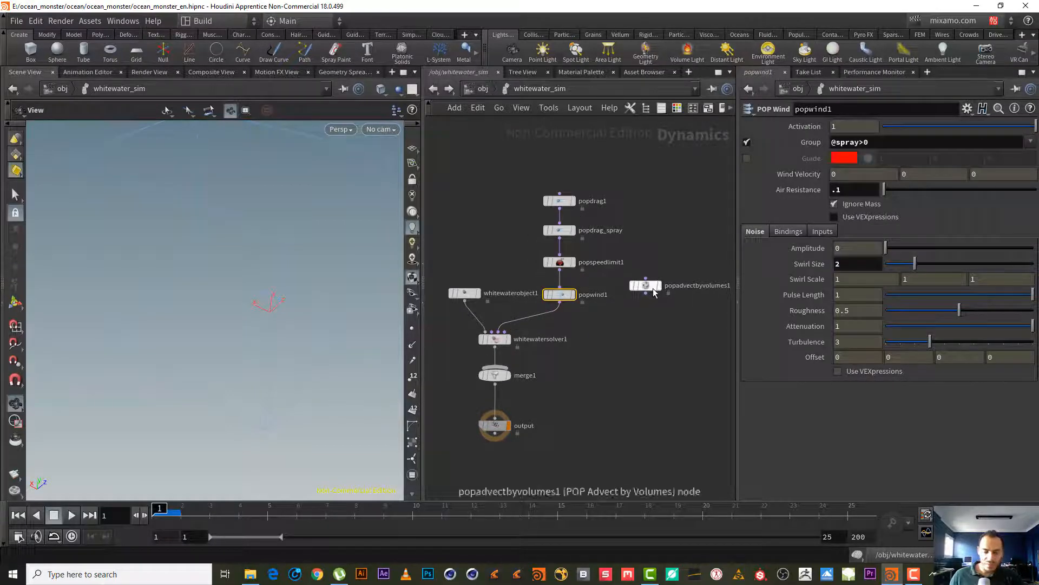
- Insert a Merge node between popwind1 and whitewatersolver1, and wire popadvectbyvolumes1 into it as a second input
{"action": "key", "text": "Tab"}
{"action": "type", "text": "merg"}
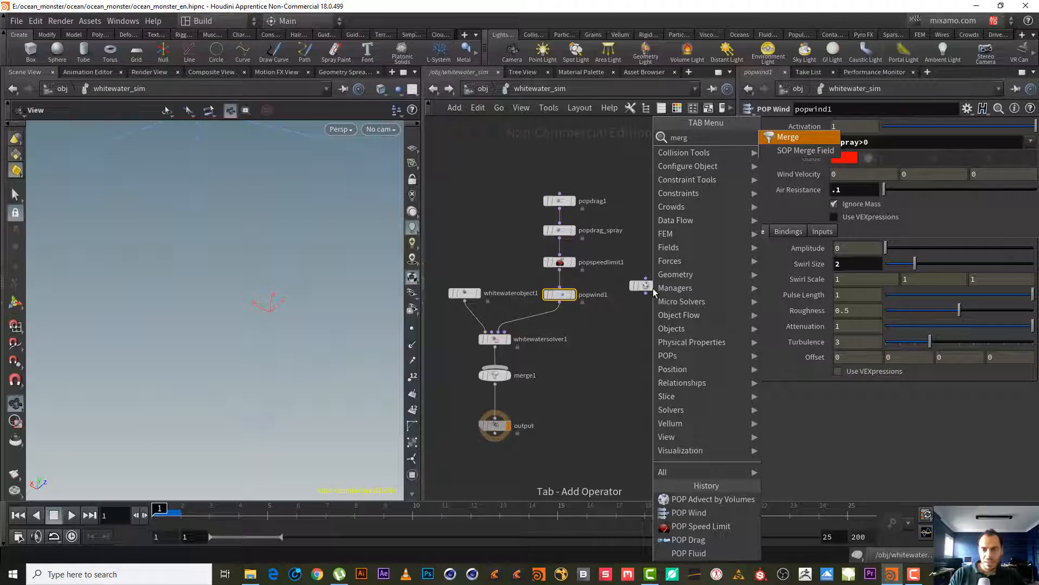
{"action": "key", "text": "Return"}
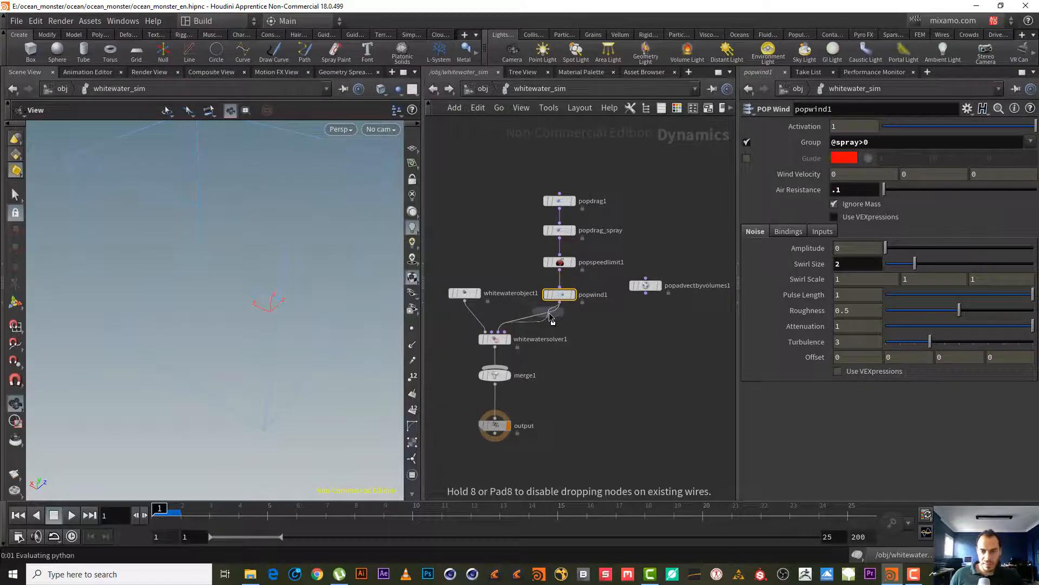
{"action": "left_click", "coordinate": [553, 325]}
{"action": "left_click_drag", "start_coordinate": [648, 295], "coordinate": [548, 320]}
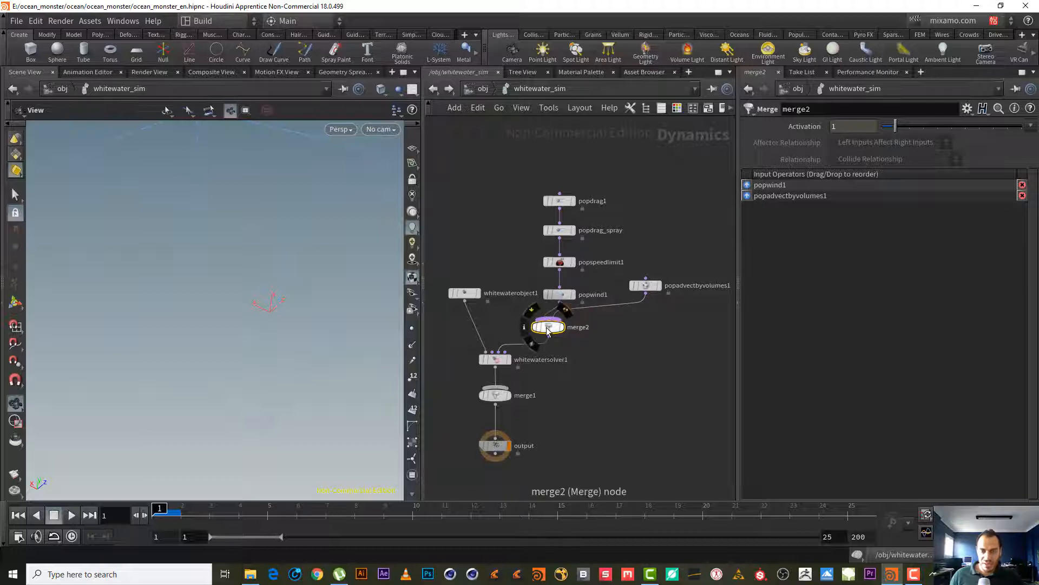
- Set the SOP velocity source of popadvectbyvolumes1 to /obj/WIND/OUT_WIND
{"action": "left_click", "coordinate": [640, 285]}
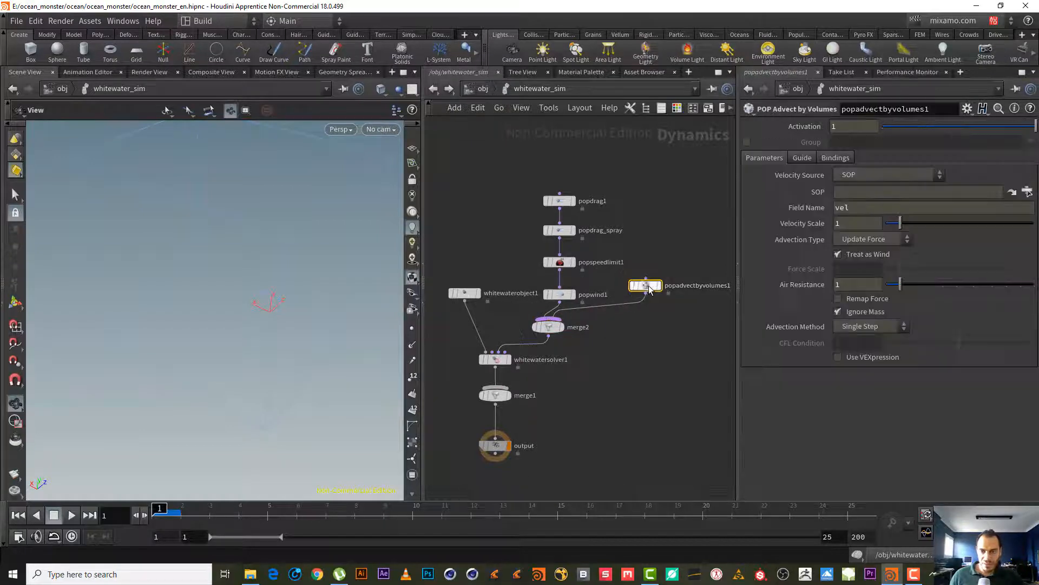
{"action": "left_click", "coordinate": [494, 360]}
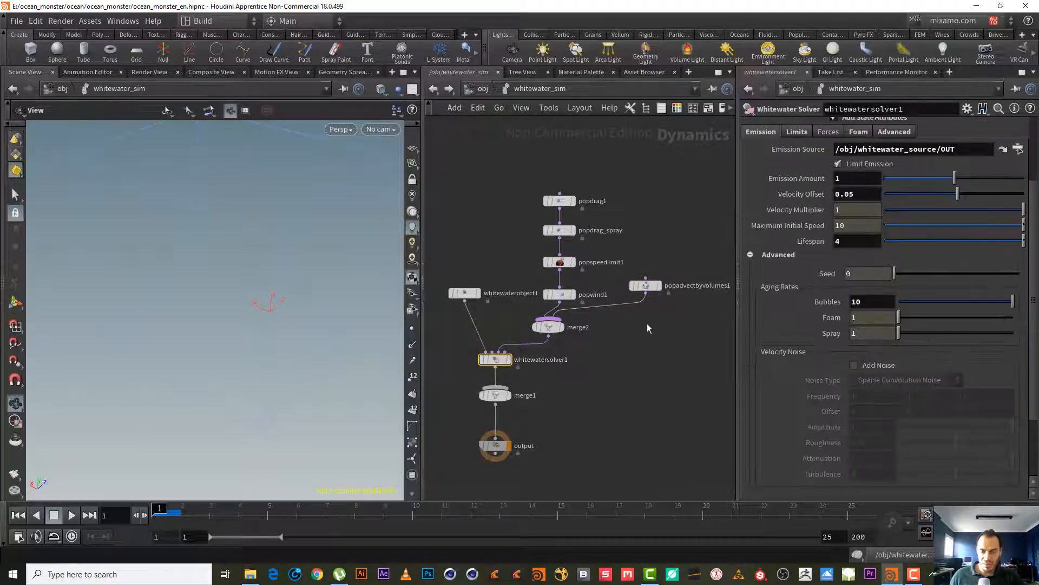
{"action": "middle_click_drag", "start_coordinate": [665, 252], "coordinate": [626, 238]}
{"action": "left_click", "coordinate": [606, 271]}
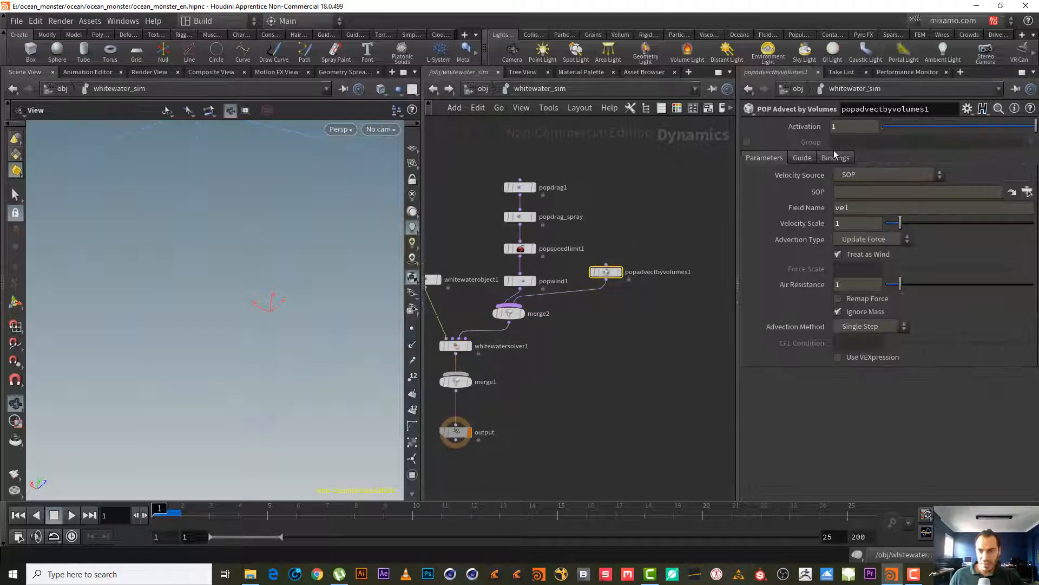
{"action": "scroll", "coordinate": [615, 312], "scroll_direction": "up", "scroll_amount": 2}
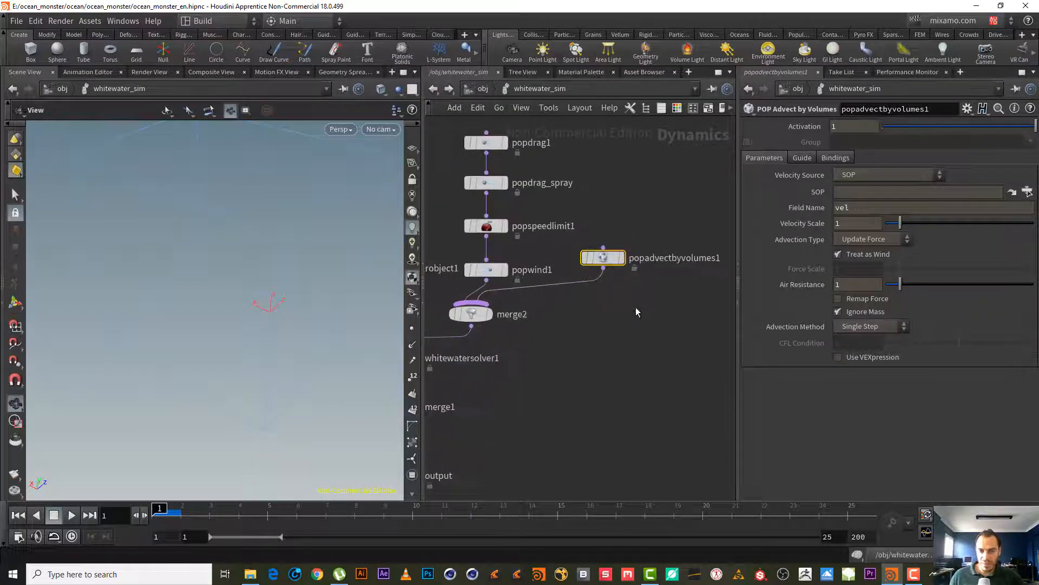
{"action": "middle_click_drag", "start_coordinate": [635, 312], "coordinate": [655, 351]}
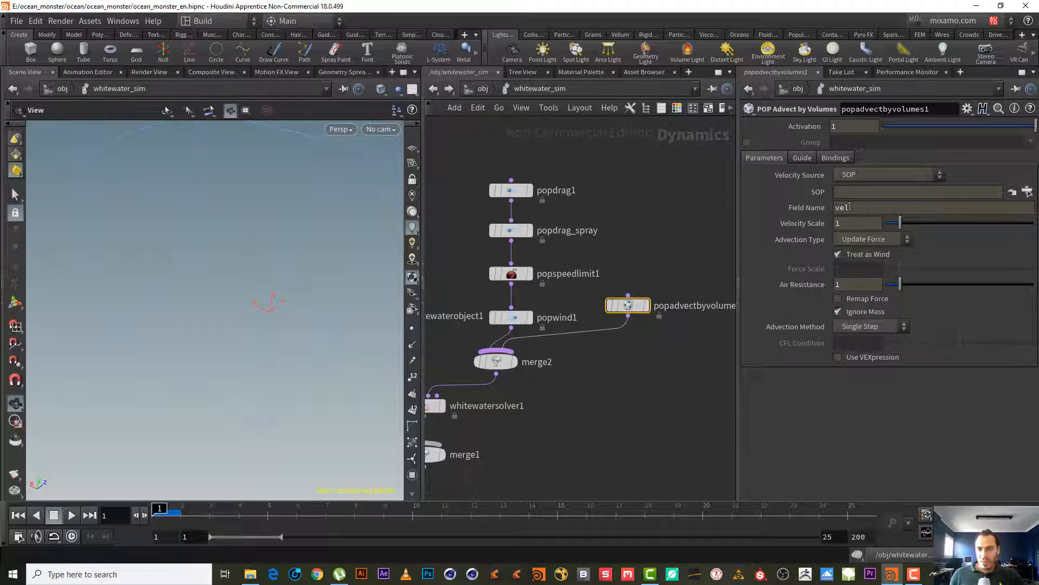
{"action": "left_click", "coordinate": [1027, 191]}
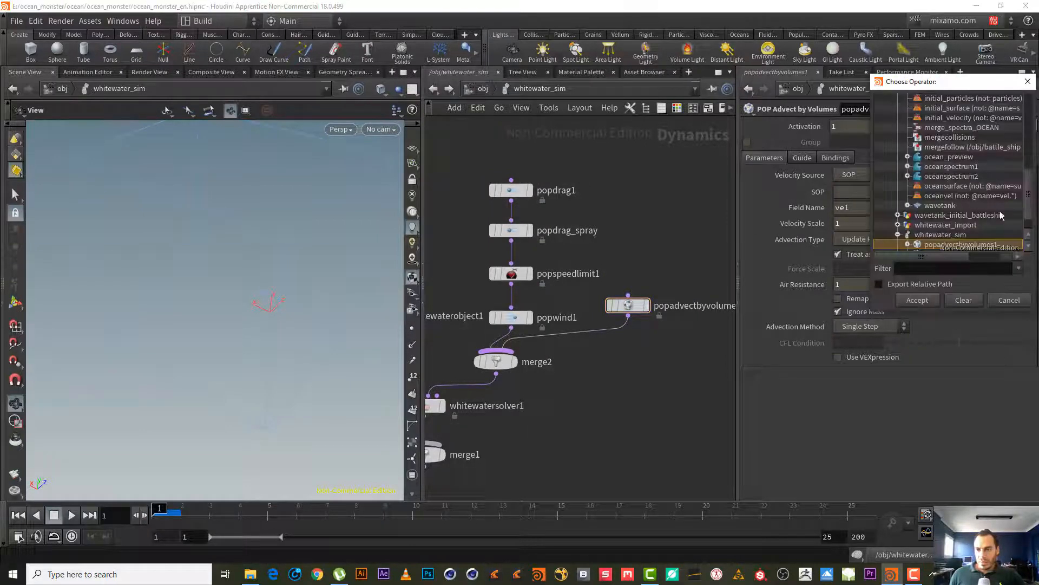
{"action": "left_click_drag", "start_coordinate": [1028, 208], "coordinate": [1032, 132]}
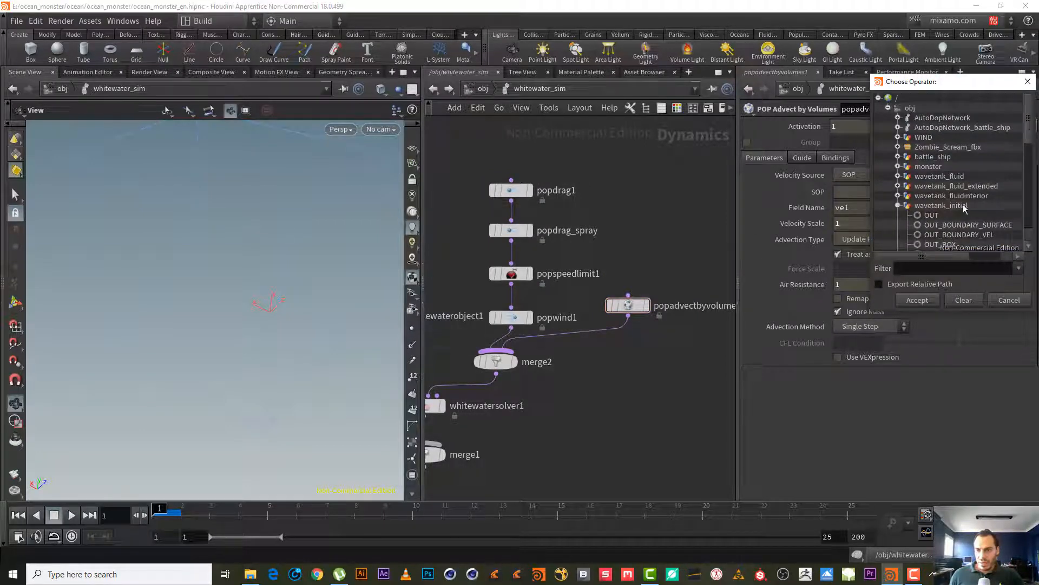
{"action": "left_click", "coordinate": [898, 205]}
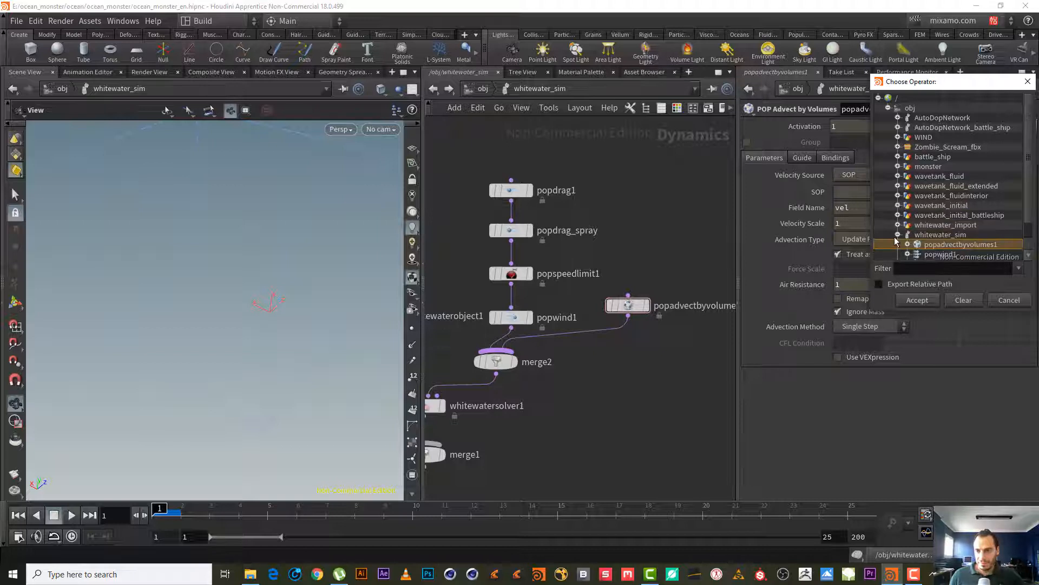
{"action": "left_click", "coordinate": [898, 234]}
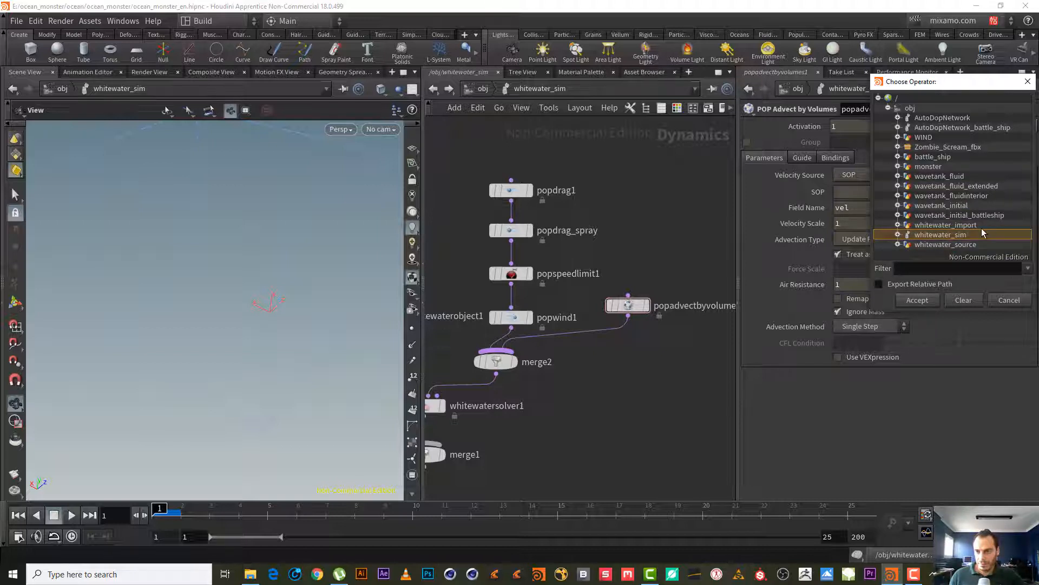
{"action": "left_click", "coordinate": [899, 137]}
{"action": "double_click", "coordinate": [945, 148]}
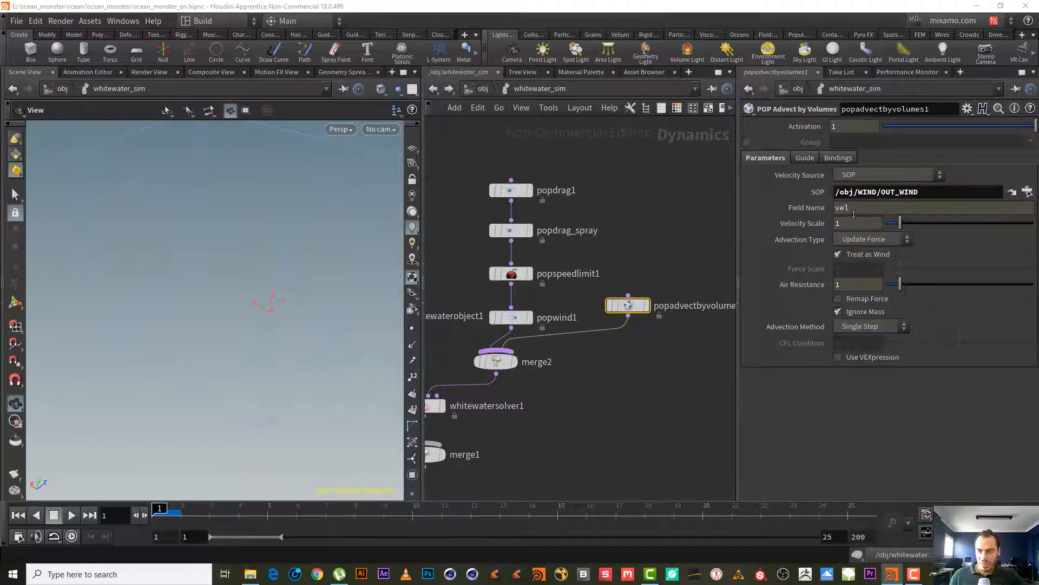
- Turn off Treat as Wind on popadvectbyvolumes1 and set its Force Scale to .1
{"action": "left_click", "coordinate": [868, 254]}
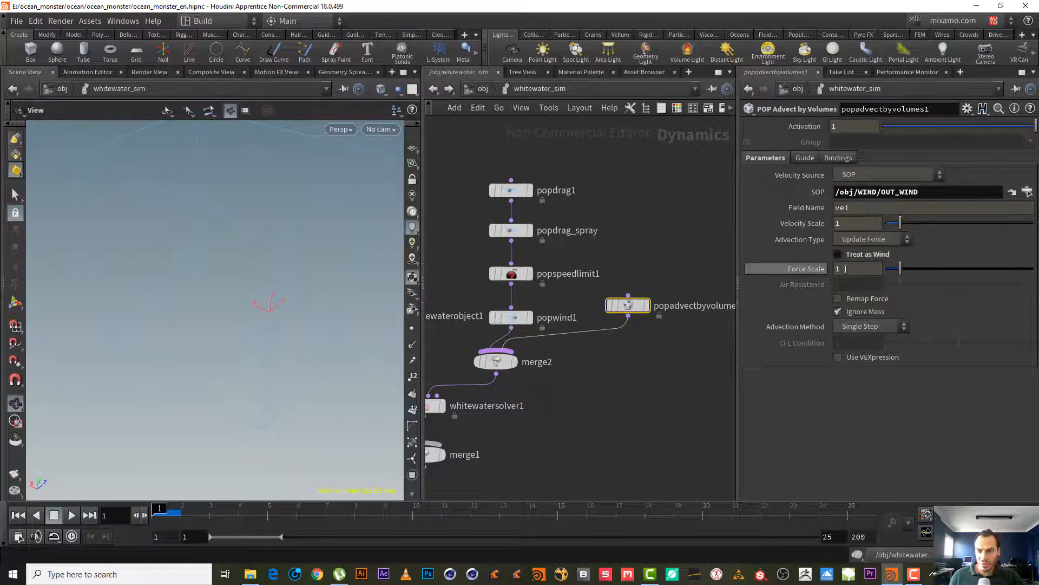
{"action": "left_click_drag", "start_coordinate": [842, 269], "coordinate": [824, 265]}
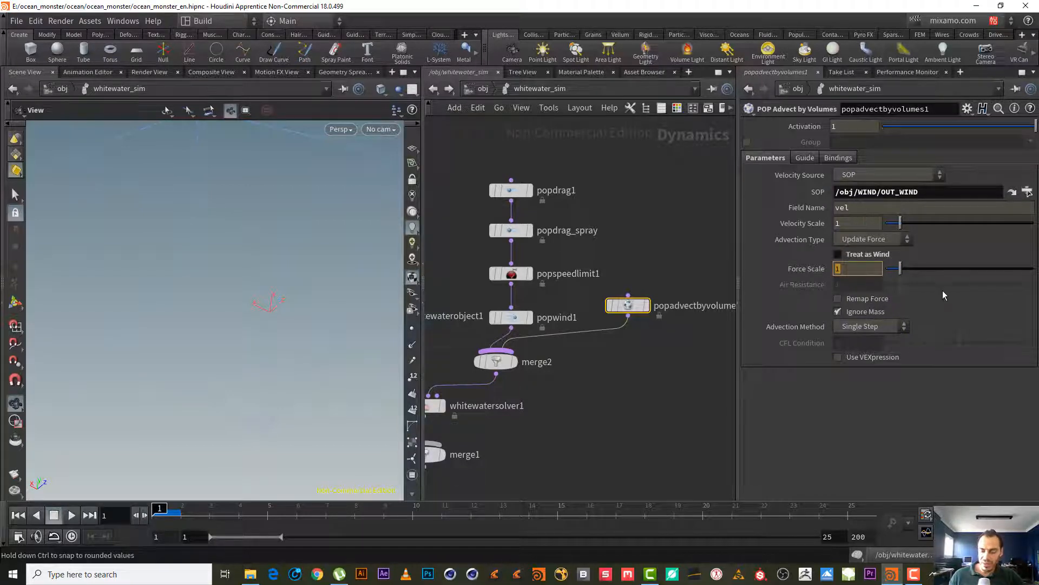
{"action": "type", "text": ".1"}
{"action": "key", "text": "Return"}
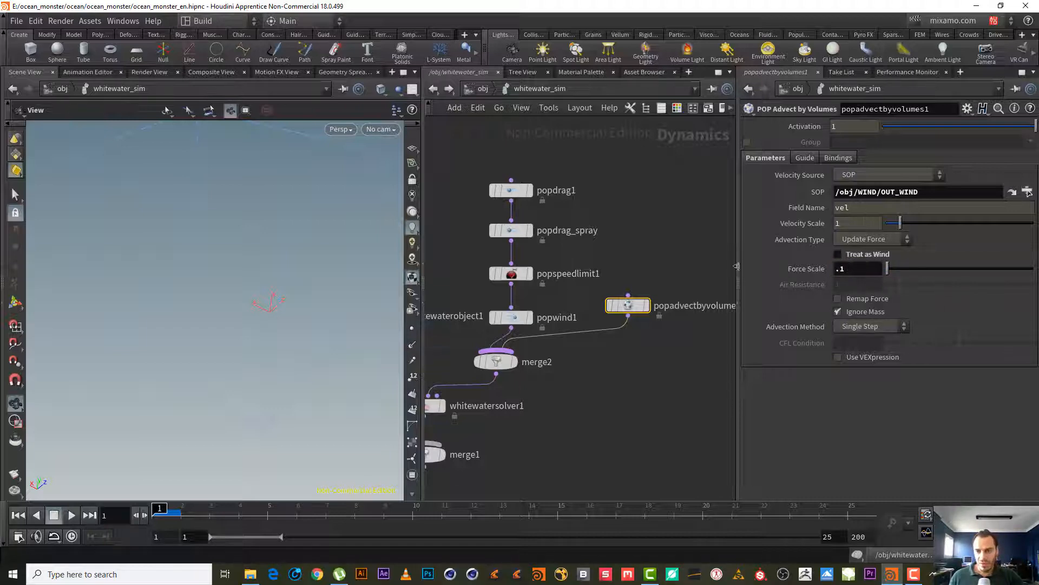
- Compare the wind parameters of popwind1 with the advection parameters of popadvectbyvolumes1
{"action": "left_click_drag", "start_coordinate": [663, 255], "coordinate": [628, 364]}
{"action": "left_click_drag", "start_coordinate": [564, 295], "coordinate": [500, 336]}
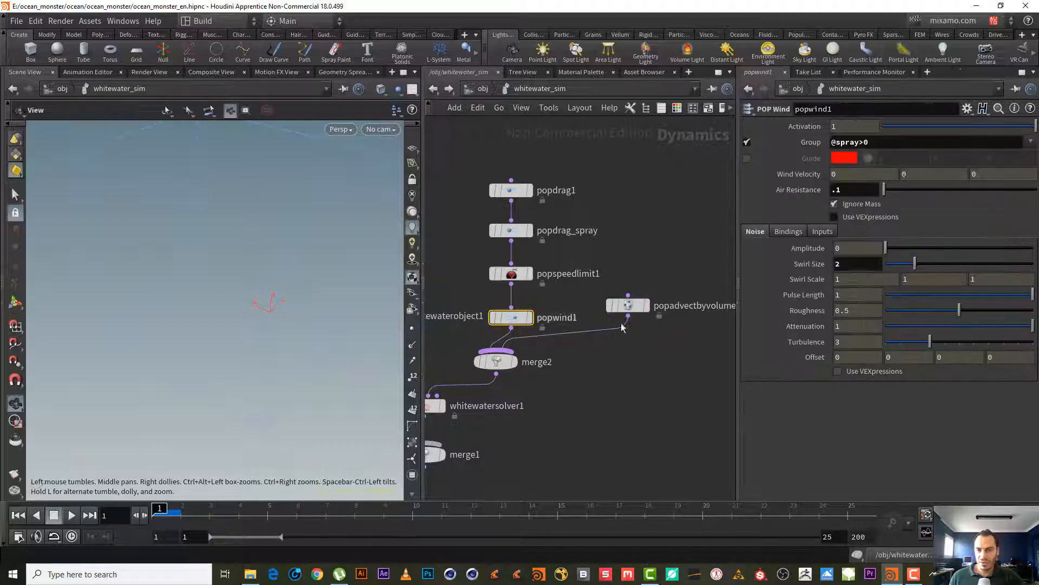
{"action": "left_click_drag", "start_coordinate": [669, 374], "coordinate": [626, 273]}
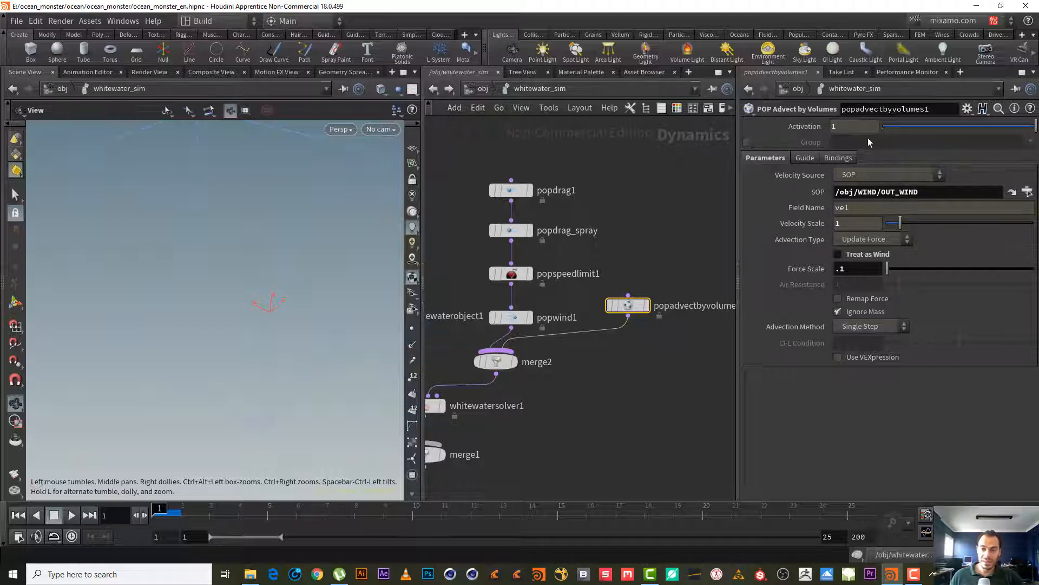
- Move the merge2 node so it sits directly beneath popwind1
{"action": "middle_click_drag", "start_coordinate": [564, 264], "coordinate": [572, 256]}
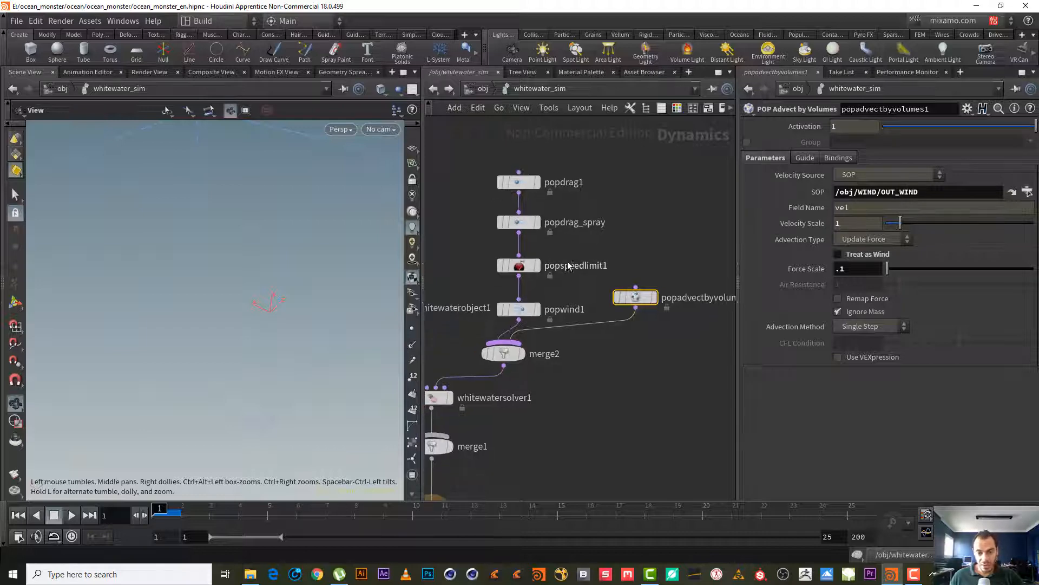
{"action": "left_click_drag", "start_coordinate": [509, 358], "coordinate": [531, 361]}
{"action": "left_click_drag", "start_coordinate": [700, 215], "coordinate": [614, 275]}
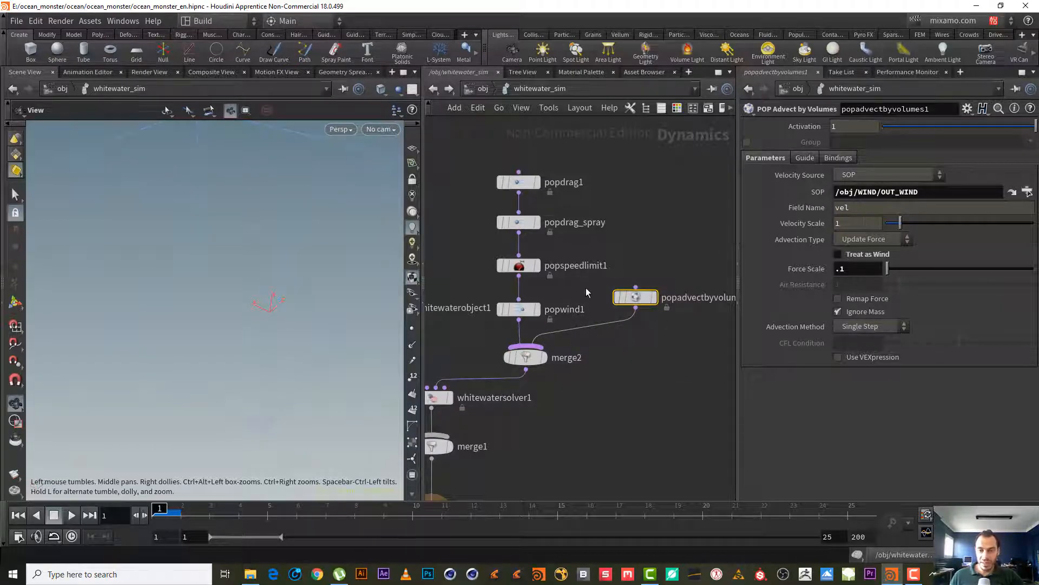
- Check the Group setting on popwind1 against the one on popadvectbyvolumes1
{"action": "left_click", "coordinate": [503, 313]}
{"action": "left_click_drag", "start_coordinate": [661, 267], "coordinate": [627, 325]}
{"action": "left_click", "coordinate": [519, 309]}
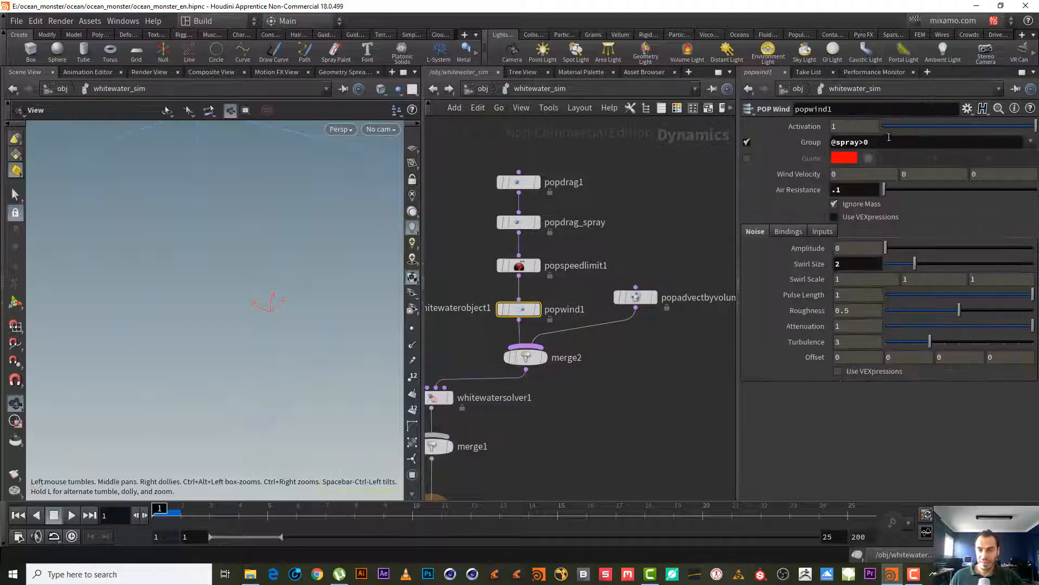
{"action": "left_click_drag", "start_coordinate": [691, 244], "coordinate": [623, 352]}
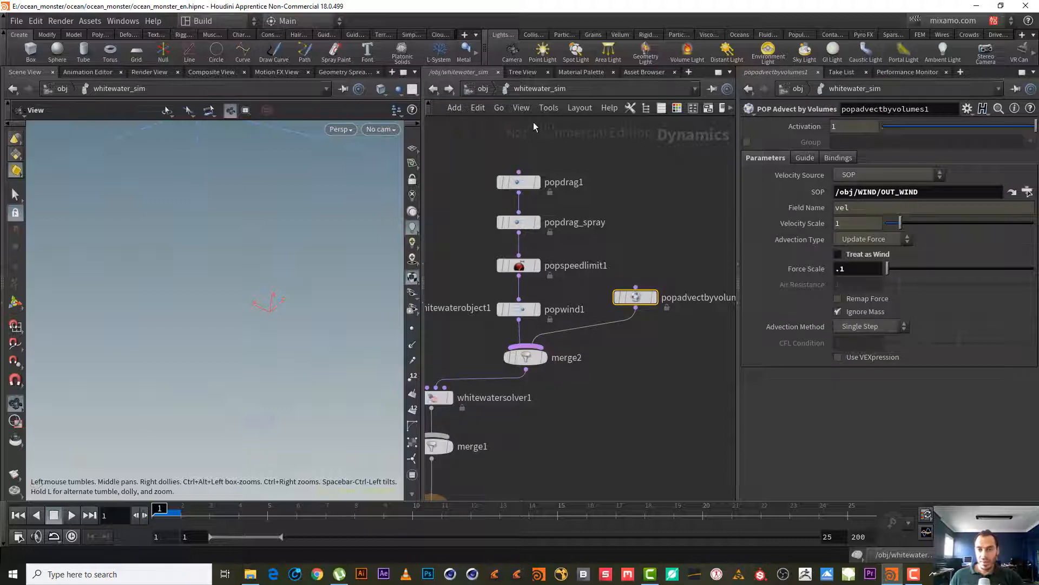
- Review the whole whitewater_sim network and the scale, voxel and emission settings of whitewatersolver1
{"action": "middle_click_drag", "start_coordinate": [605, 246], "coordinate": [683, 192]}
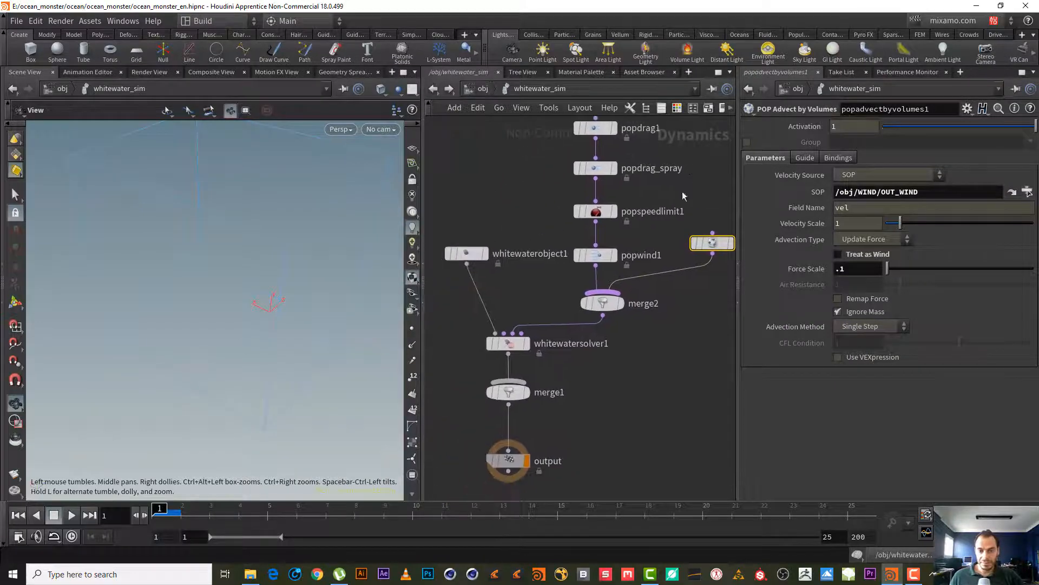
{"action": "middle_click_drag", "start_coordinate": [646, 340], "coordinate": [625, 327]}
{"action": "right_click_drag", "start_coordinate": [631, 327], "coordinate": [651, 351]}
{"action": "middle_click_drag", "start_coordinate": [638, 331], "coordinate": [612, 360]}
{"action": "right_click_drag", "start_coordinate": [612, 359], "coordinate": [643, 369]}
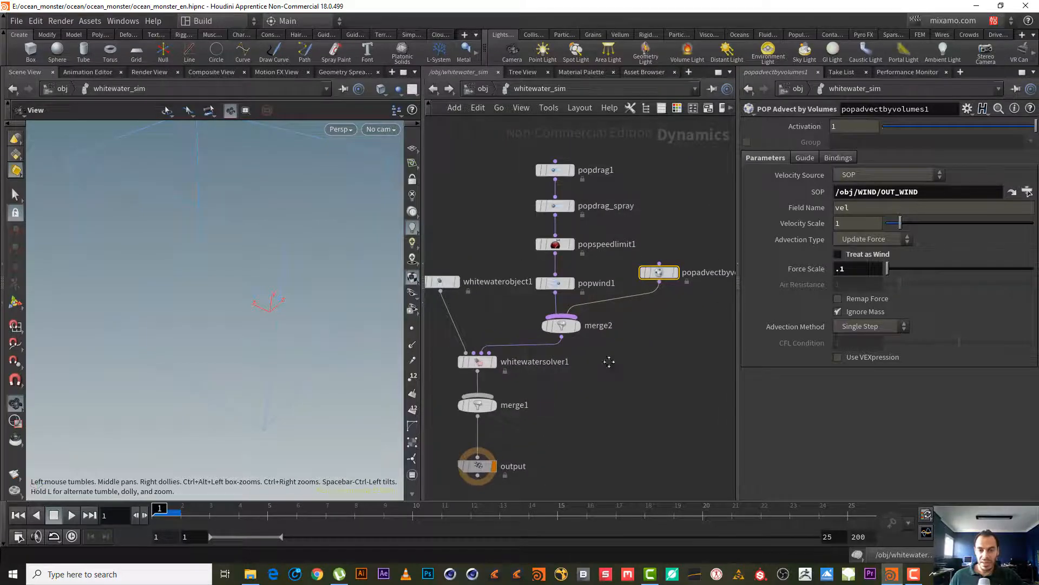
{"action": "middle_click_drag", "start_coordinate": [610, 363], "coordinate": [653, 332]}
{"action": "left_click", "coordinate": [519, 330]}
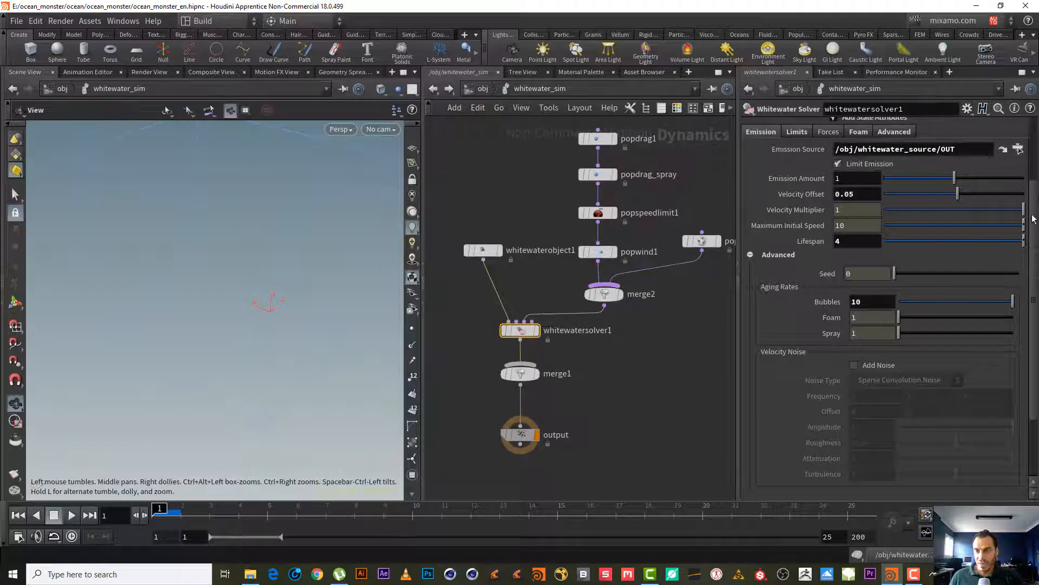
{"action": "scroll", "coordinate": [1033, 216], "scroll_direction": "up", "scroll_amount": 3}
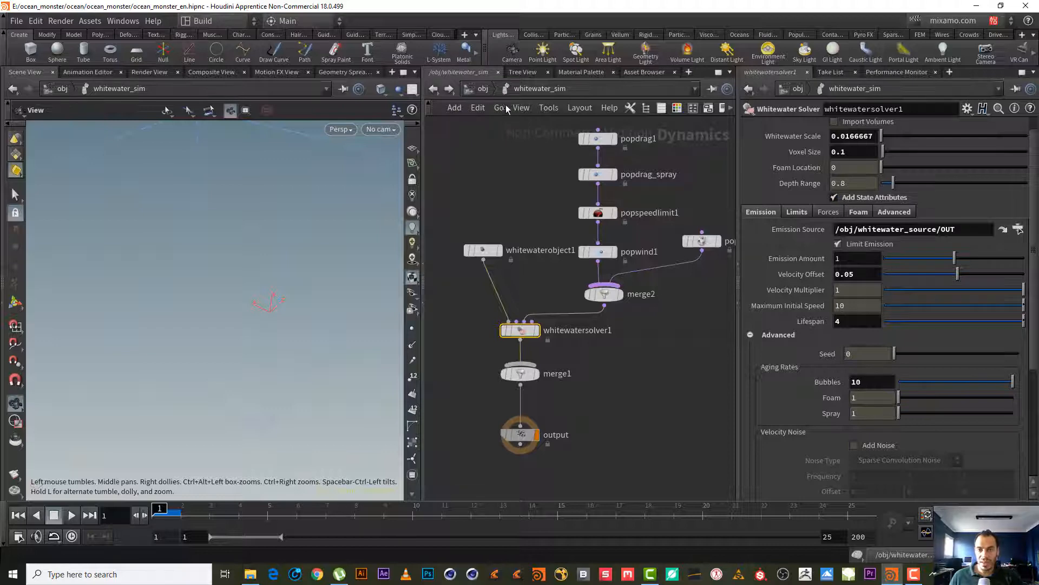
- Open the whitewater_import geometry network and inspect the point attributes in the set_density node info
{"action": "left_click", "coordinate": [433, 89]}
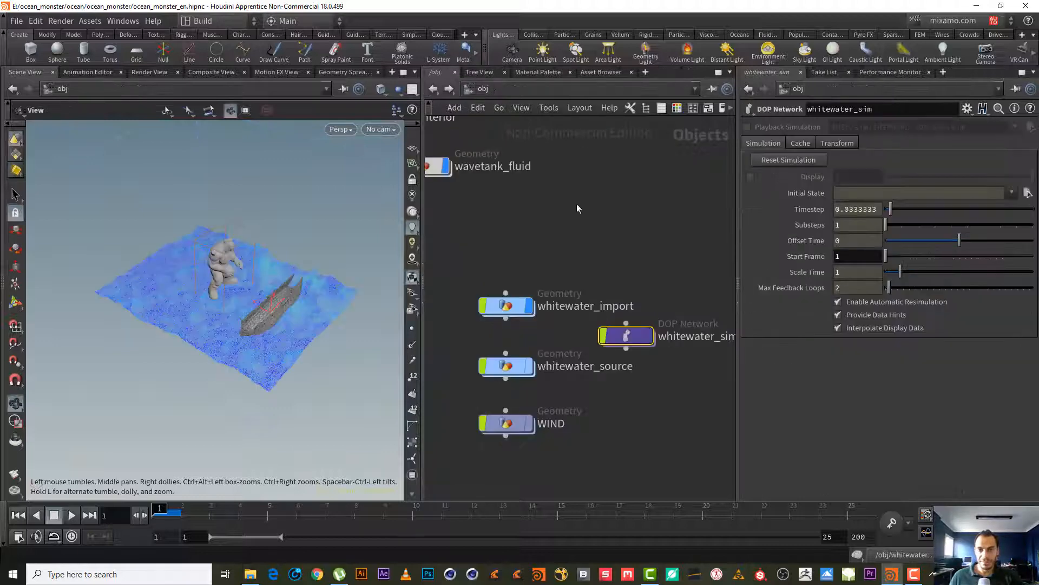
{"action": "double_click", "coordinate": [517, 313]}
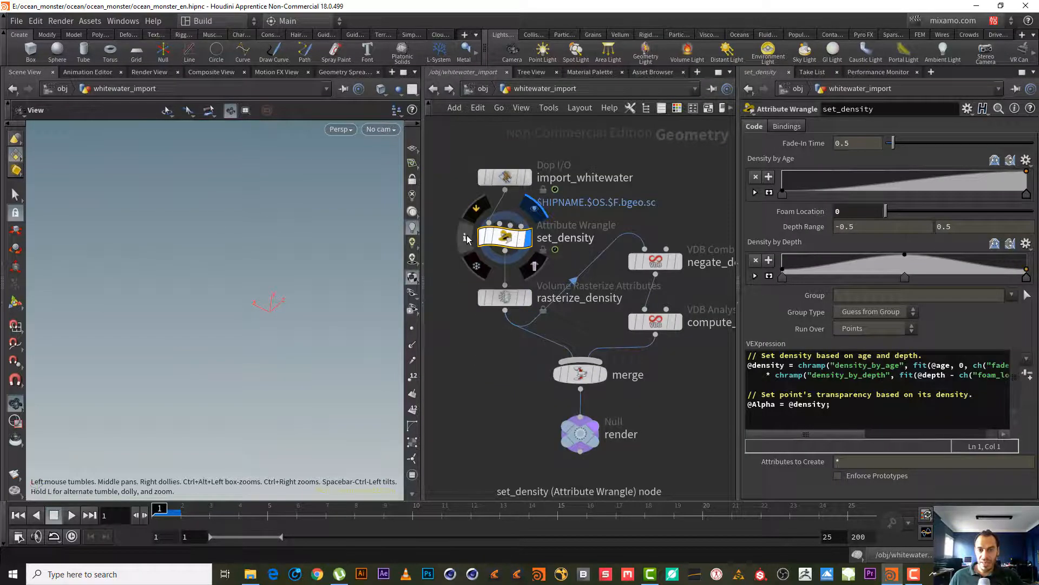
{"action": "left_click", "coordinate": [467, 238]}
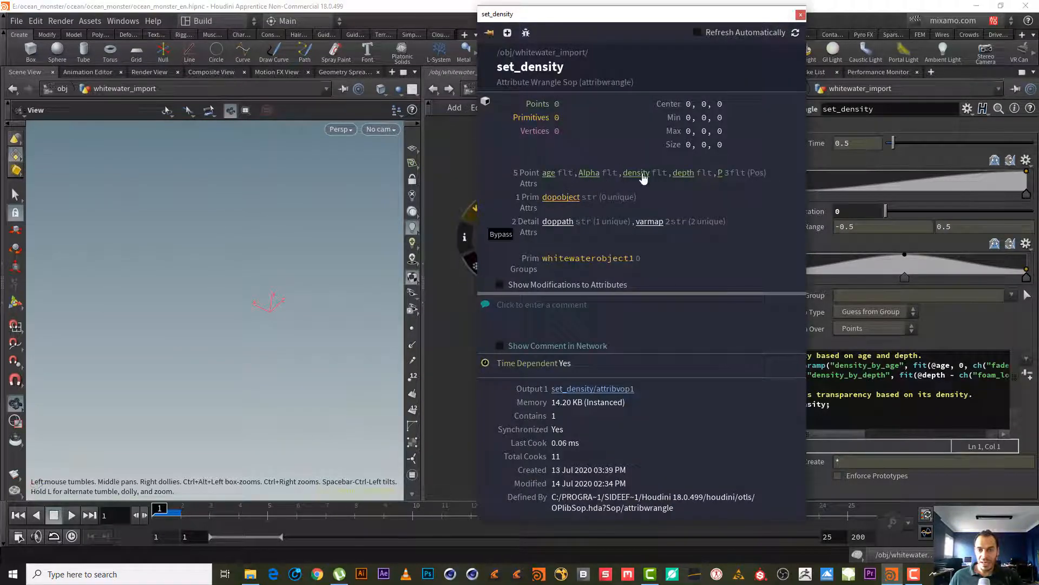
{"action": "left_click", "coordinate": [800, 14]}
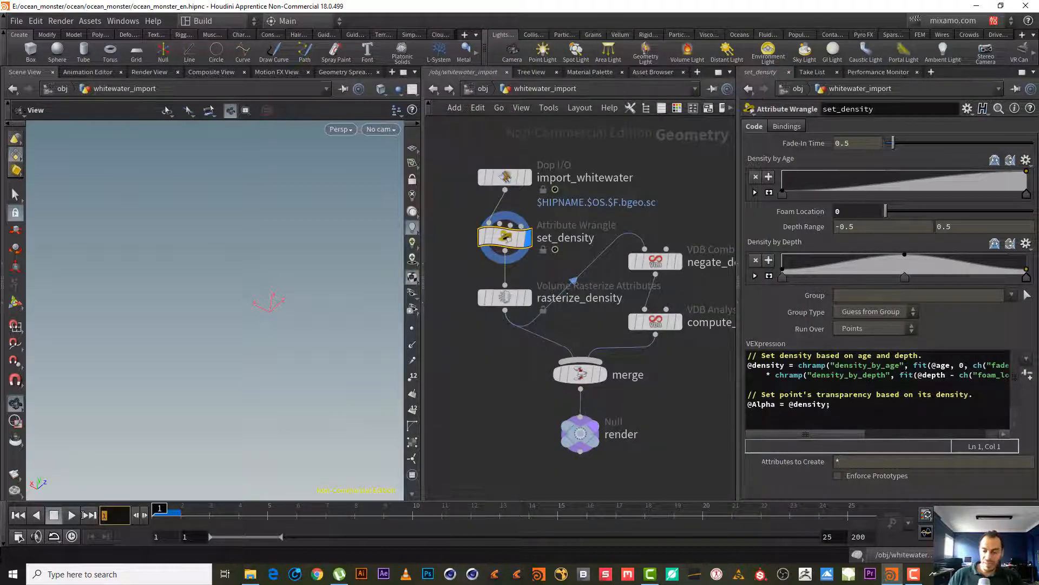
- Simulate to frame 2, inspect the attributes in the set_density node info, and return to the first frame
{"action": "type", "text": "2"}
{"action": "key", "text": "Return"}
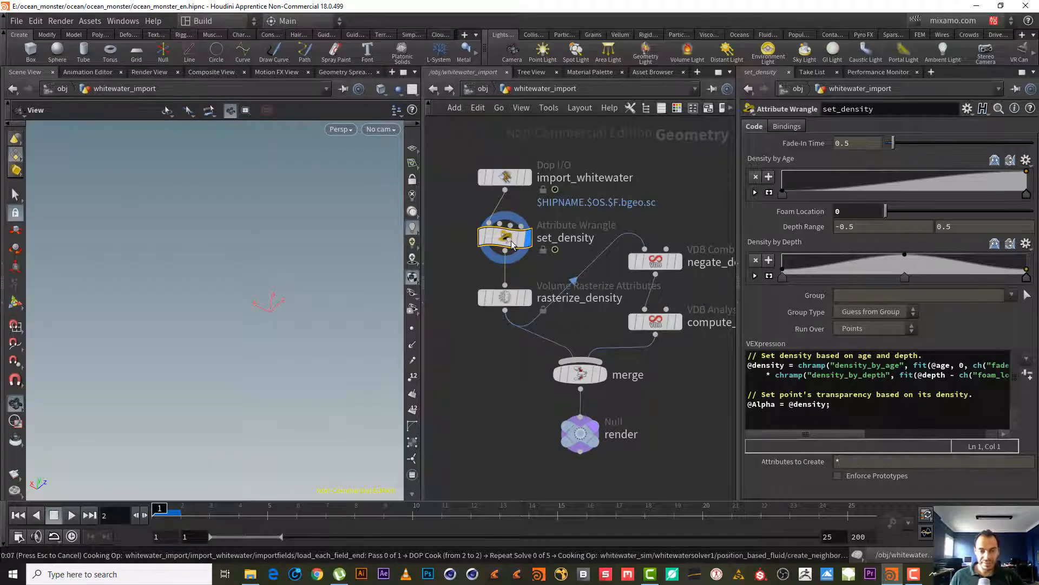
{"action": "mouse_move", "coordinate": [512, 245]}
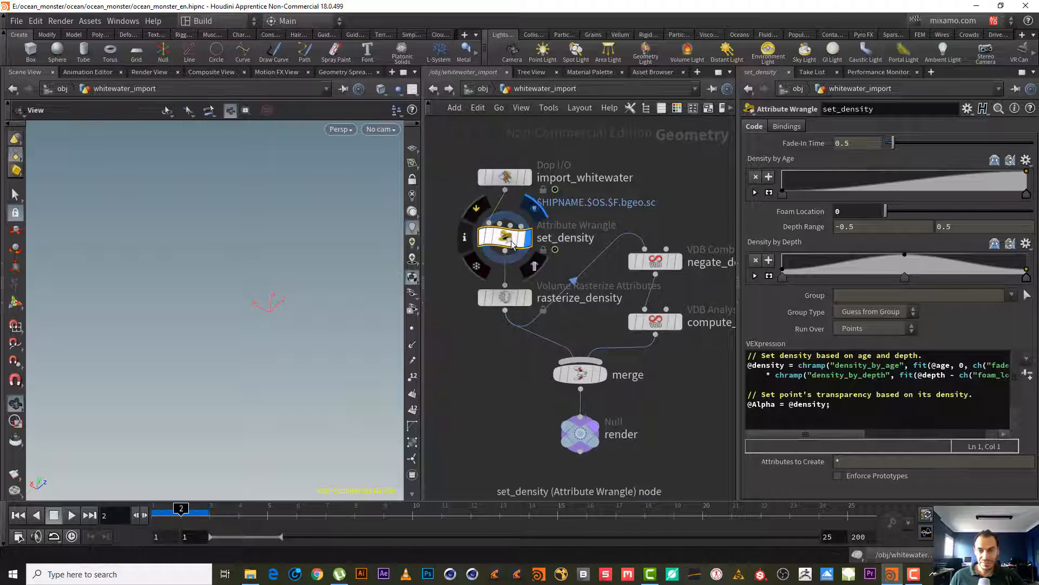
{"action": "left_click", "coordinate": [465, 238]}
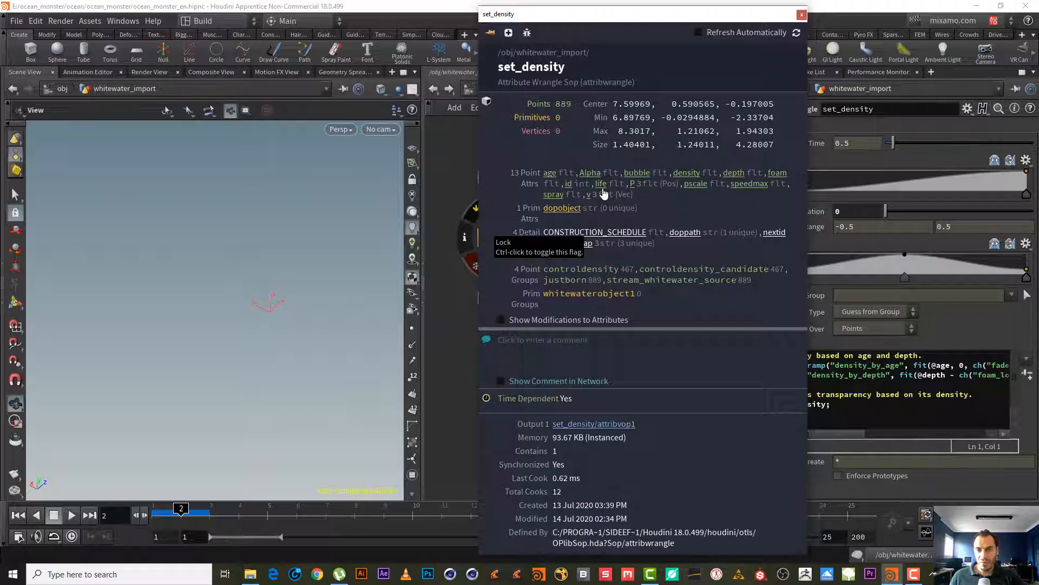
{"action": "left_click", "coordinate": [802, 15]}
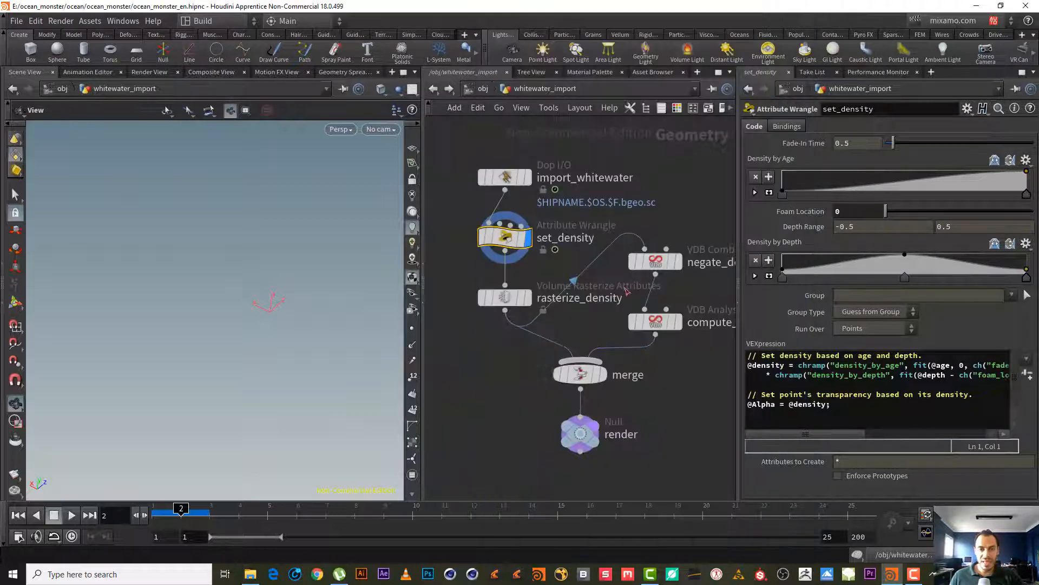
{"action": "left_click", "coordinate": [17, 514]}
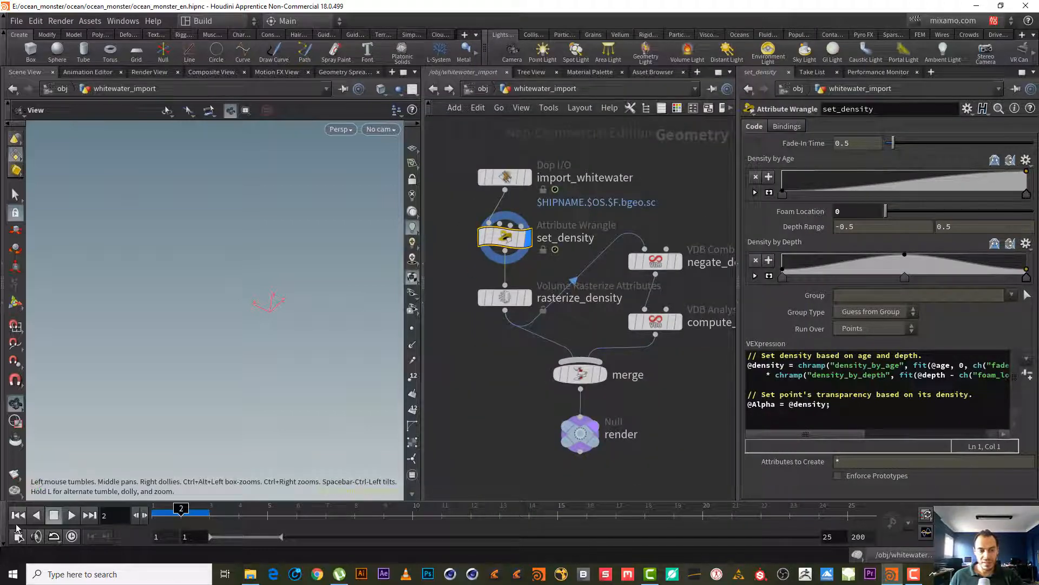
- Turn off Add State Attributes on whitewatersolver1 in the whitewater_sim network and return to the object level
{"action": "left_click", "coordinate": [434, 90]}
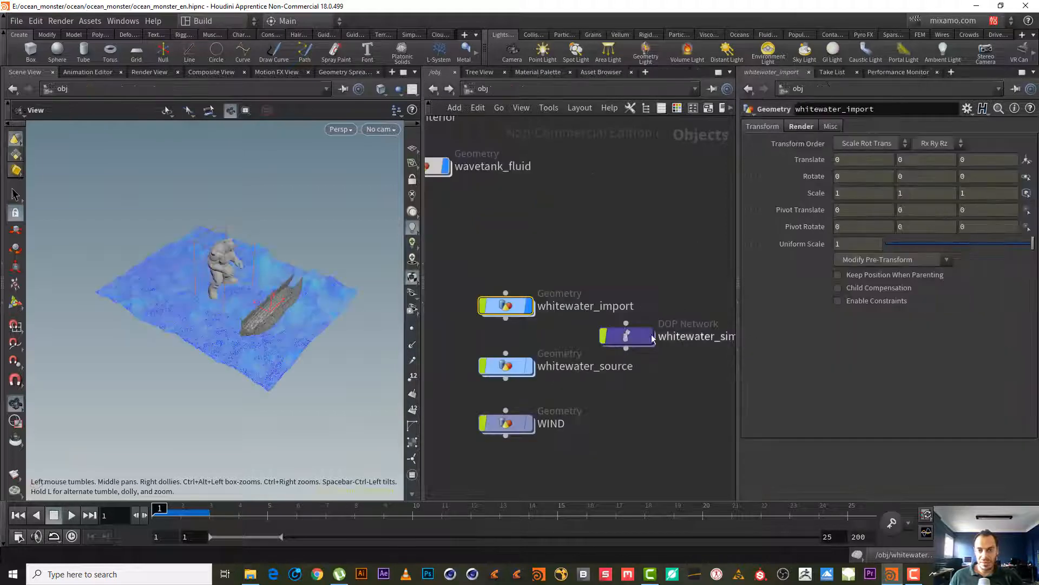
{"action": "double_click", "coordinate": [630, 333]}
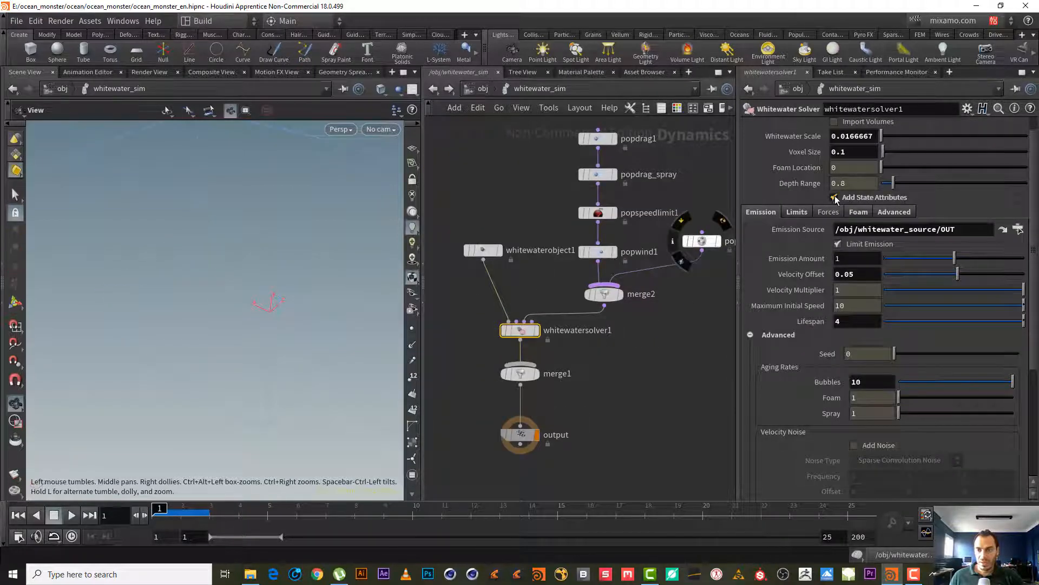
{"action": "left_click", "coordinate": [433, 89]}
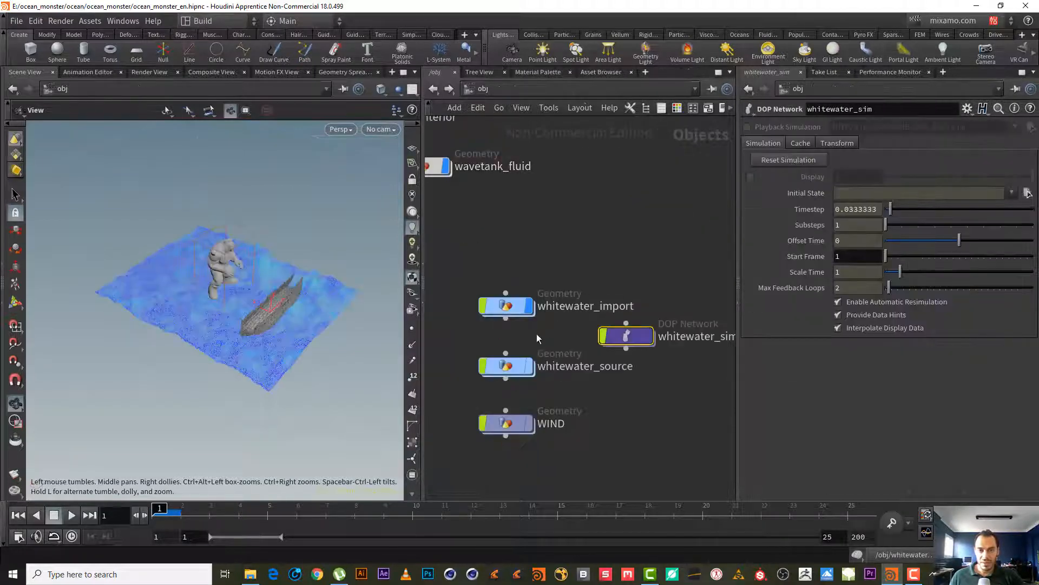
- Open whitewater_import, simulate to frame 2, inspect the attributes in the set_density node info, and return to the first frame
{"action": "double_click", "coordinate": [514, 310]}
{"action": "left_click", "coordinate": [115, 514]}
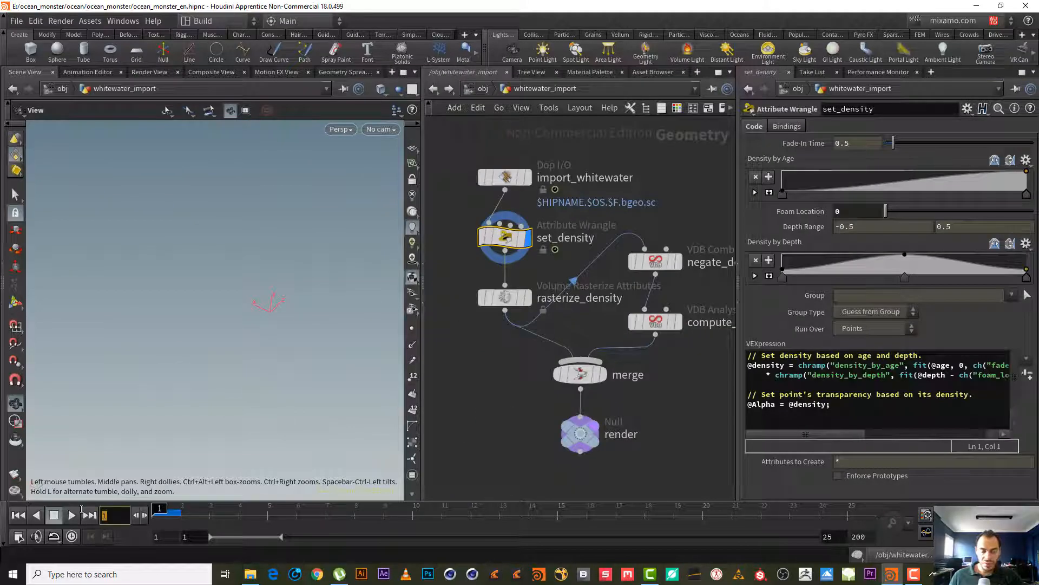
{"action": "type", "text": "2"}
{"action": "key", "text": "Return"}
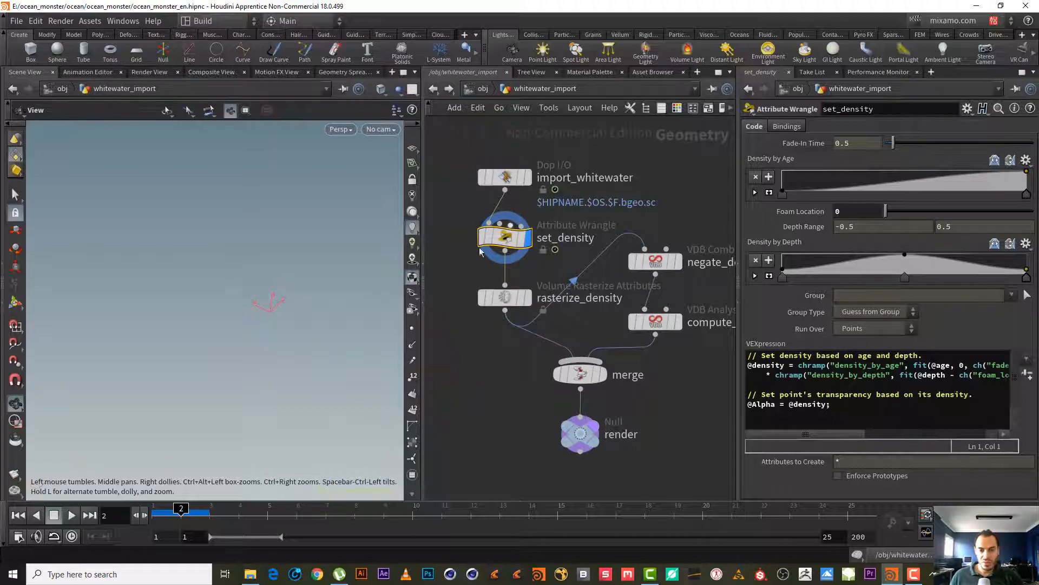
{"action": "left_click", "coordinate": [466, 238]}
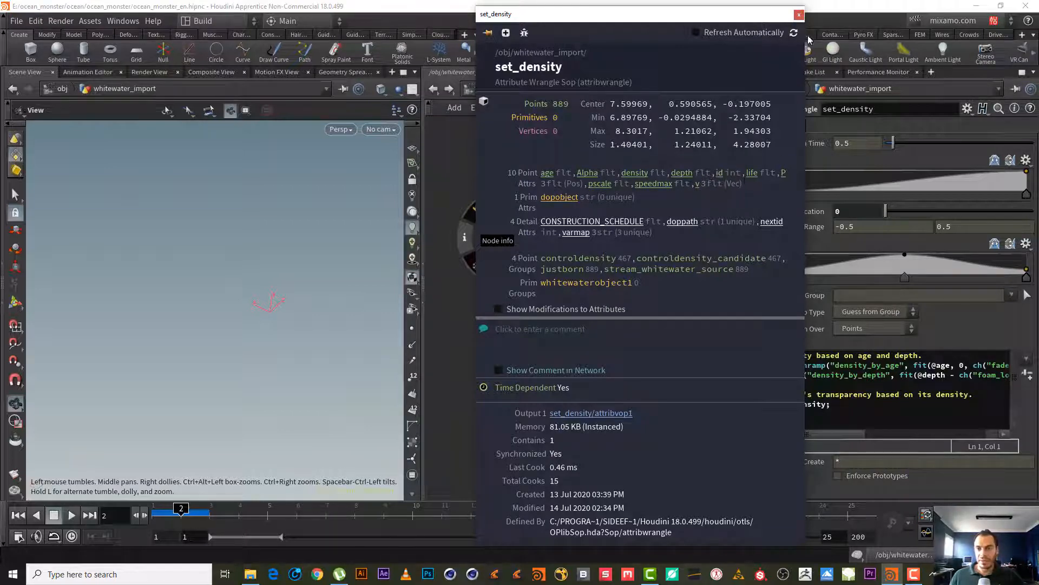
{"action": "left_click", "coordinate": [799, 15]}
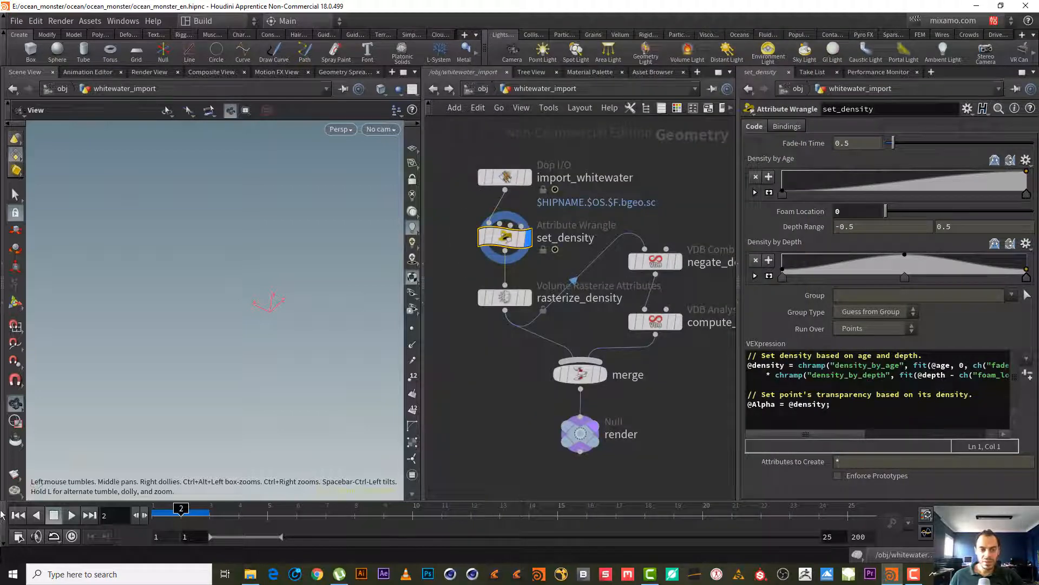
{"action": "left_click", "coordinate": [18, 515]}
- Turn on Add State Attributes and turn off Use OpenCL on whitewatersolver1 in the whitewater_sim network
{"action": "left_click", "coordinate": [433, 89]}
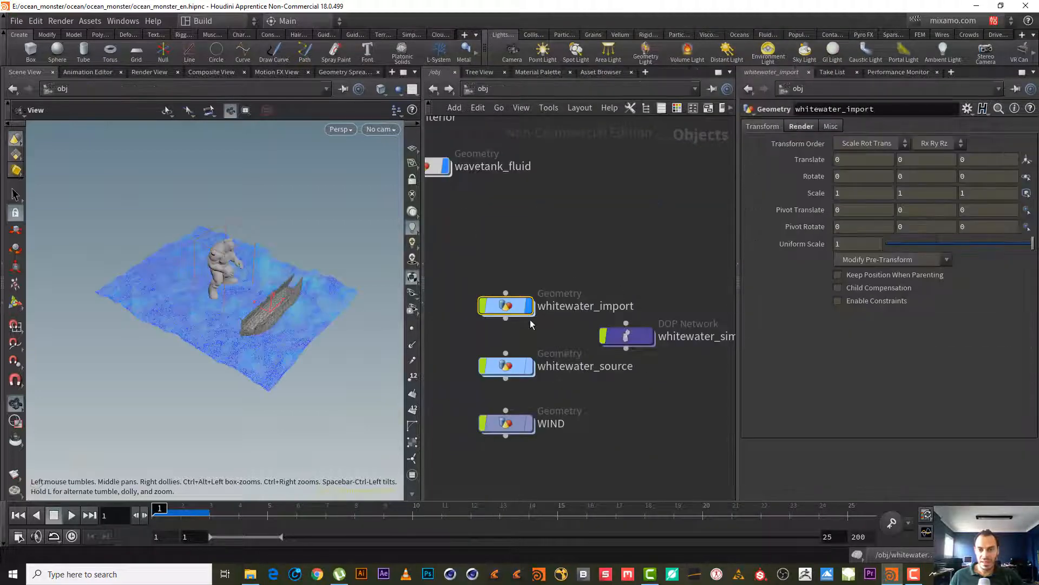
{"action": "double_click", "coordinate": [627, 337]}
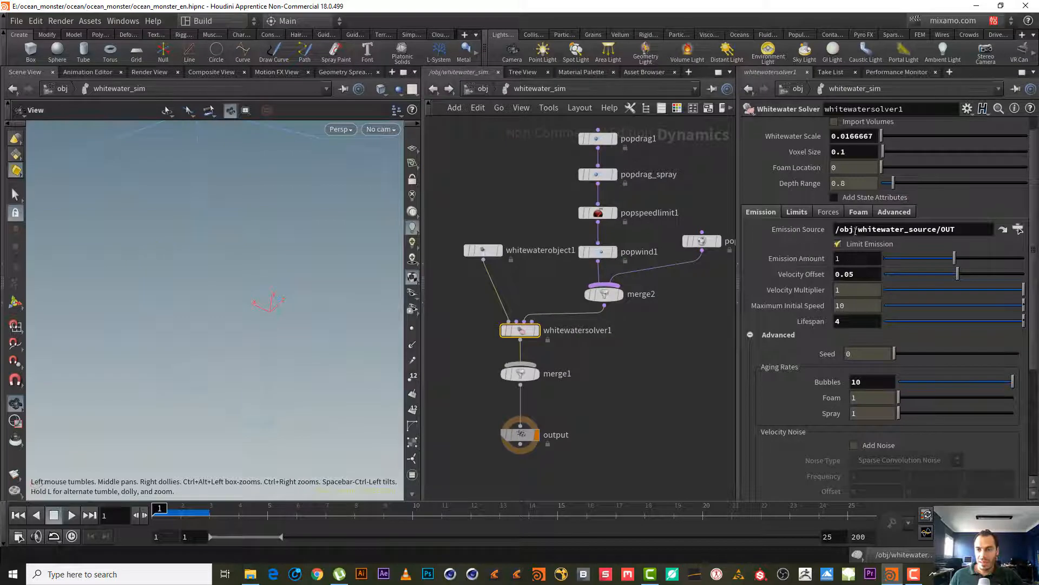
{"action": "left_click", "coordinate": [850, 199]}
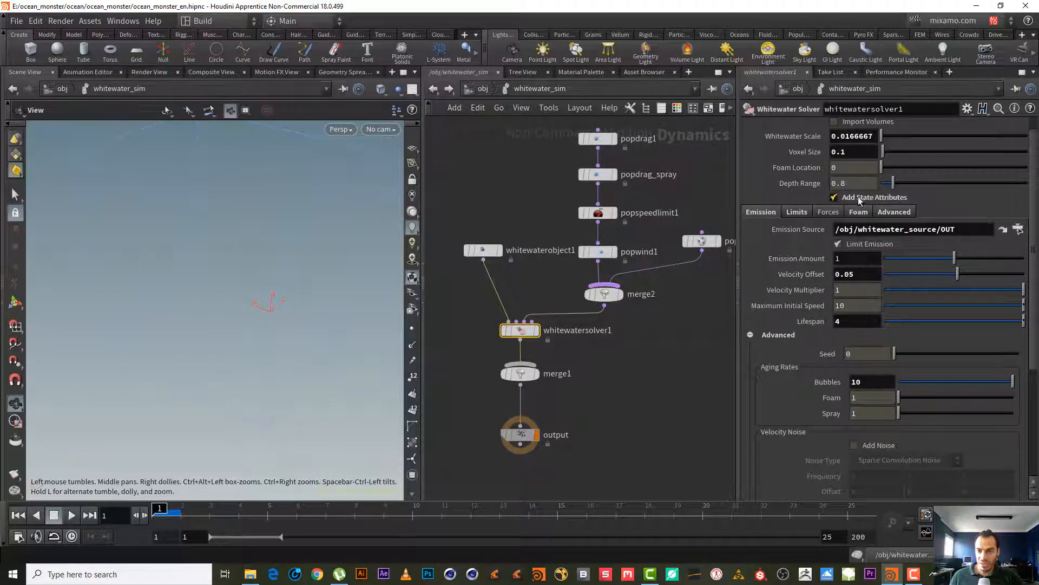
{"action": "middle_click_drag", "start_coordinate": [682, 325], "coordinate": [643, 325]}
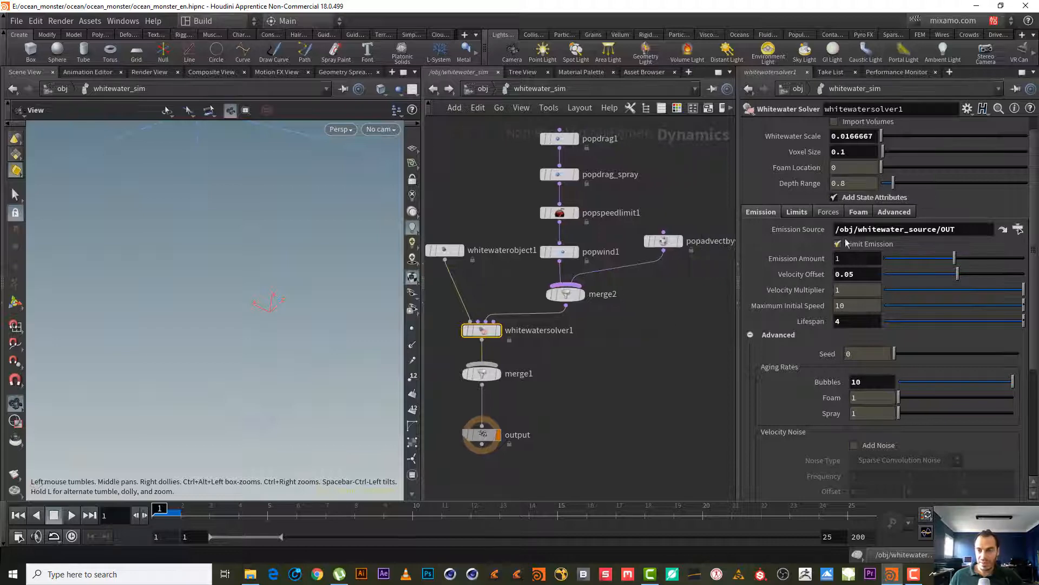
{"action": "left_click", "coordinate": [893, 212]}
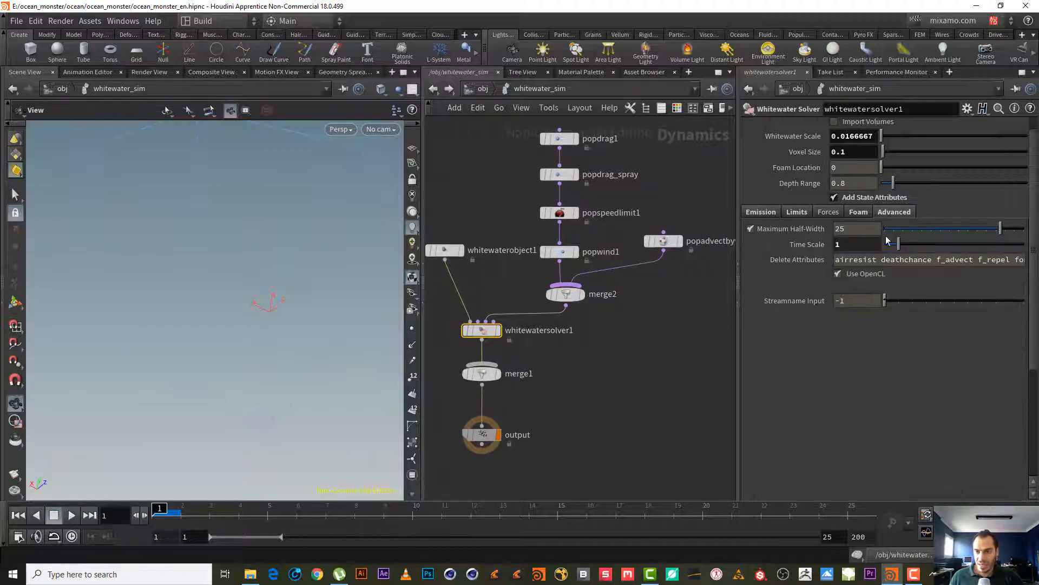
{"action": "left_click", "coordinate": [854, 275]}
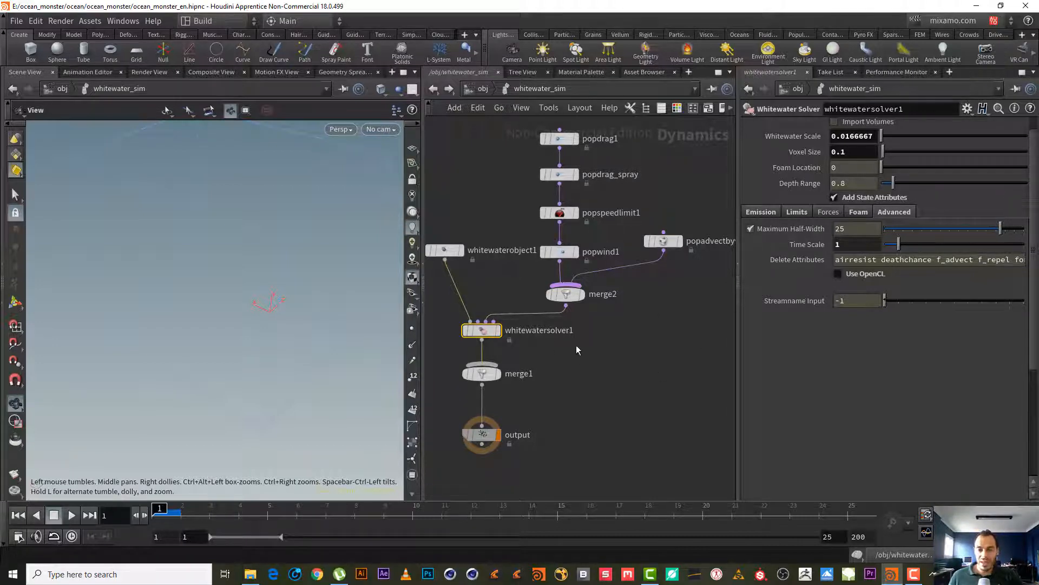
{"action": "middle_click_drag", "start_coordinate": [595, 350], "coordinate": [604, 355]}
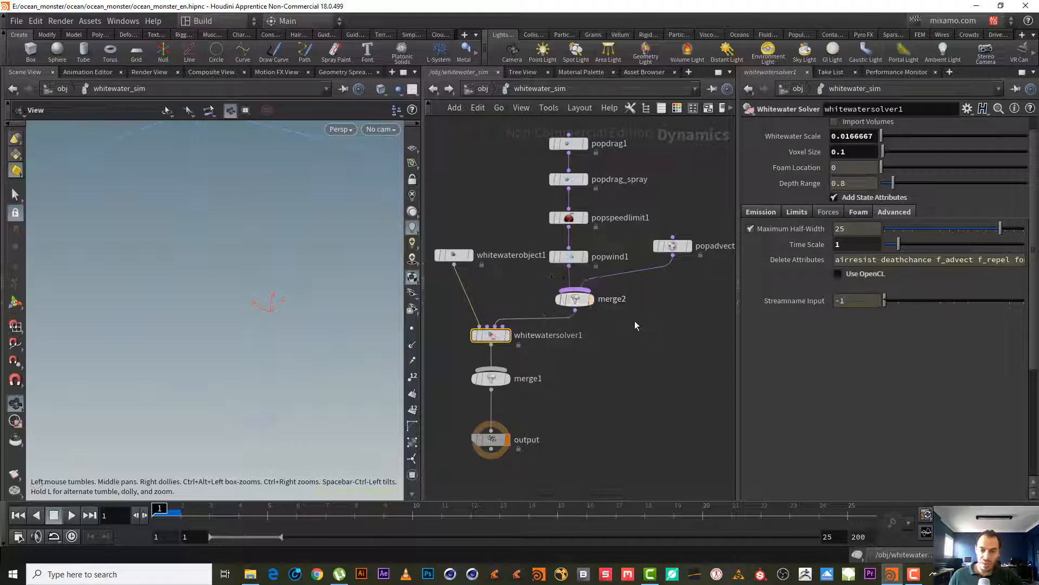
{"action": "middle_click_drag", "start_coordinate": [634, 321], "coordinate": [642, 333]}
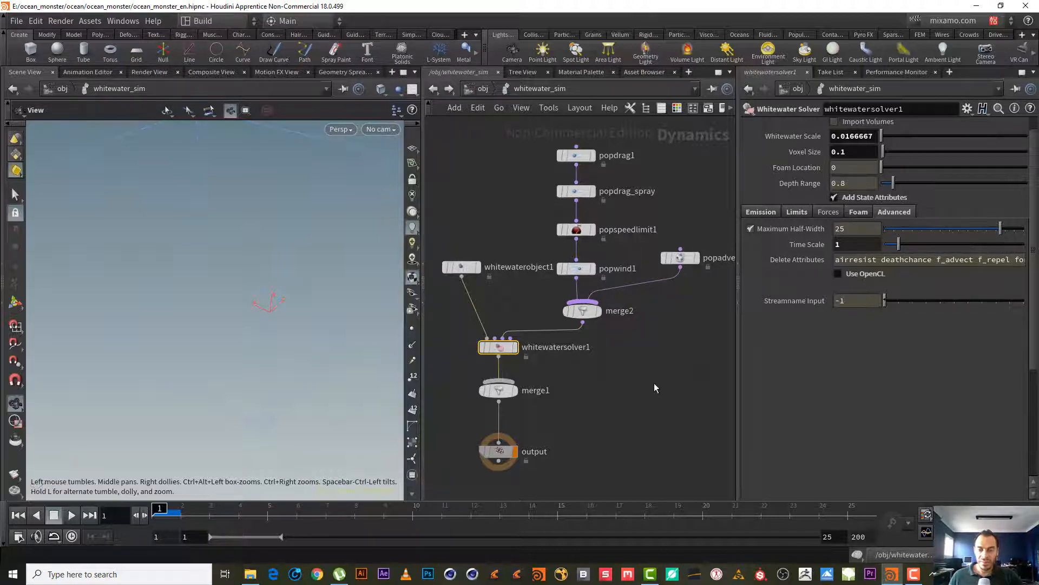
{"action": "middle_click_drag", "start_coordinate": [641, 384], "coordinate": [624, 372]}
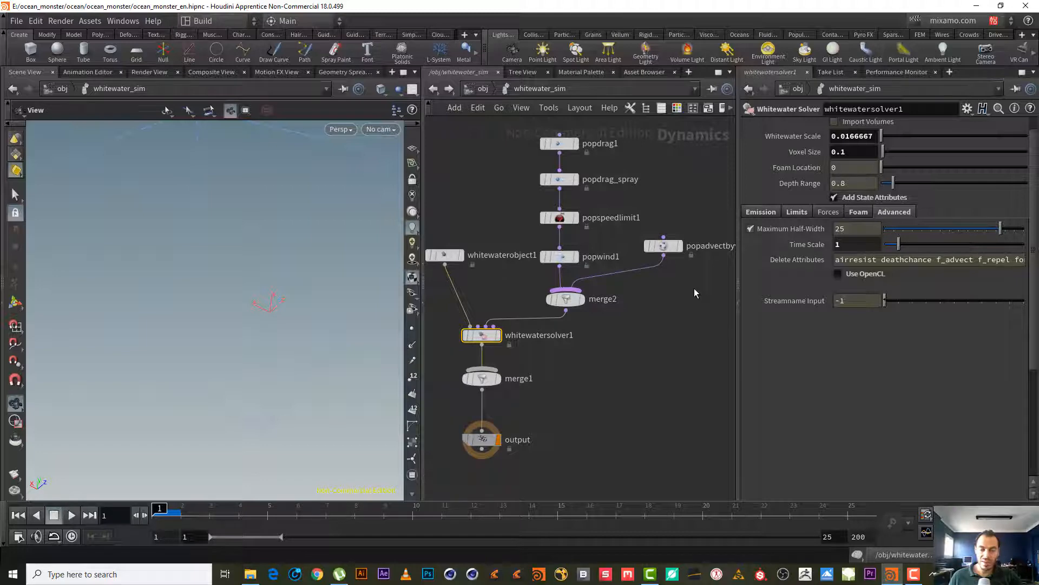
- Move whitewatersolver1, merge1 and output together so they sit below merge2 in the network
{"action": "scroll", "coordinate": [693, 288], "scroll_direction": "down", "scroll_amount": 2}
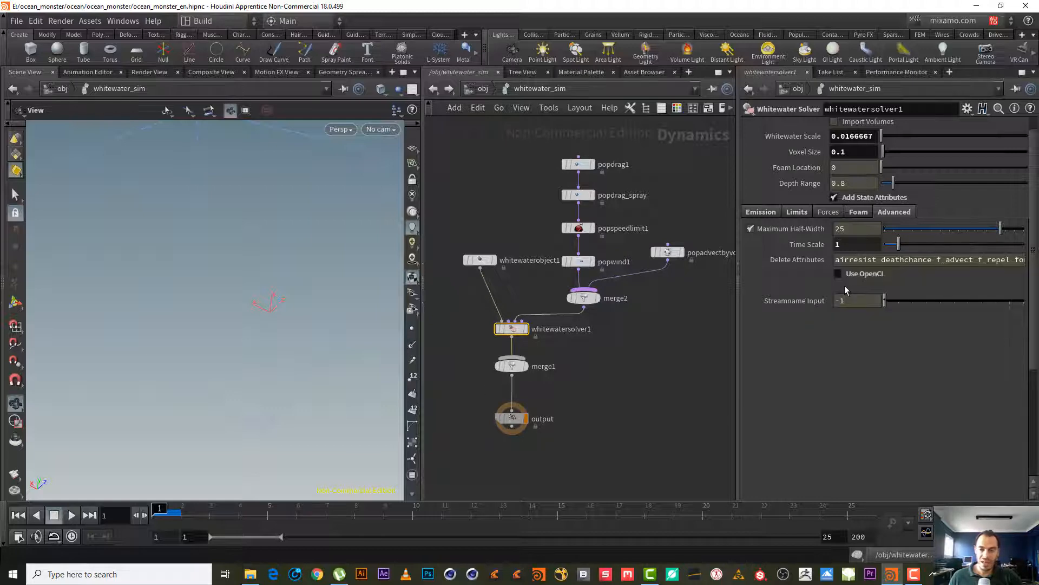
{"action": "middle_click_drag", "start_coordinate": [647, 350], "coordinate": [641, 346]}
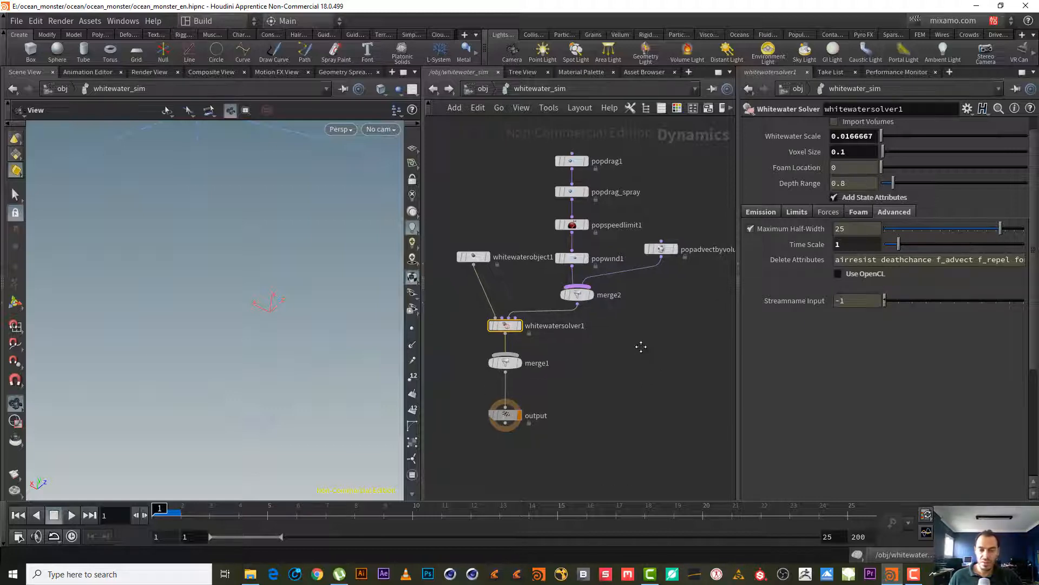
{"action": "left_click_drag", "start_coordinate": [605, 416], "coordinate": [555, 336]}
{"action": "left_click", "coordinate": [674, 320]}
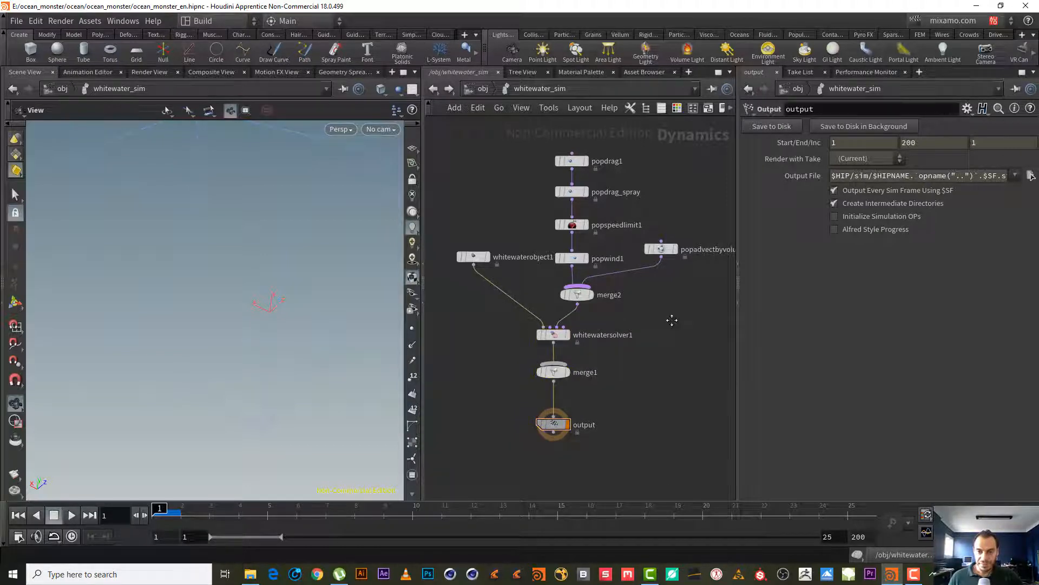
{"action": "middle_click_drag", "start_coordinate": [674, 319], "coordinate": [652, 324]}
{"action": "scroll", "coordinate": [652, 320], "scroll_direction": "down", "scroll_amount": 1}
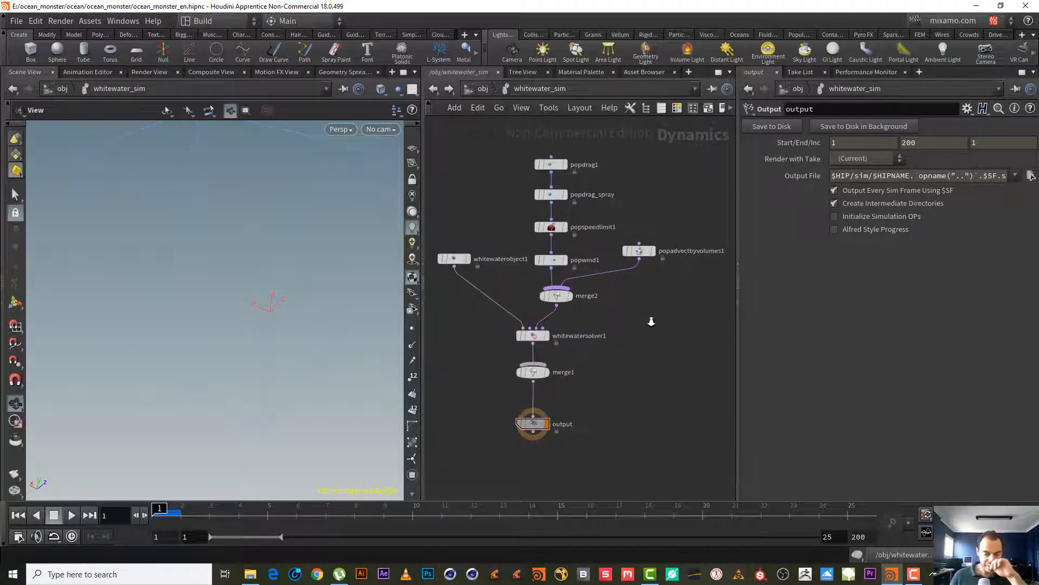
- Select popadvectbyvolumes1 and review its velocity source, advection, Guide and Bindings settings
{"action": "left_click_drag", "start_coordinate": [679, 197], "coordinate": [631, 270]}
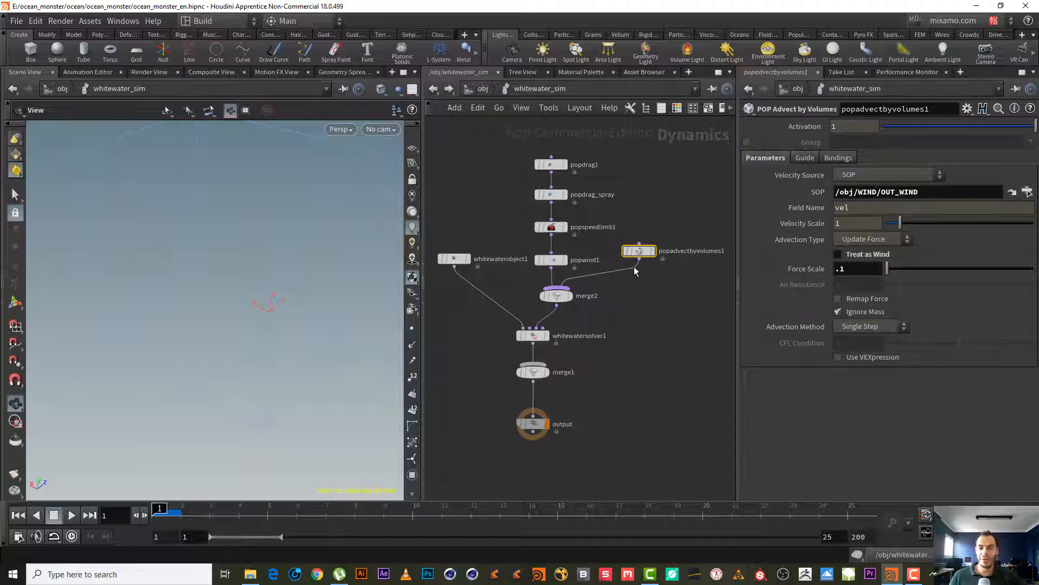
{"action": "left_click", "coordinate": [649, 360]}
{"action": "middle_click_drag", "start_coordinate": [649, 359], "coordinate": [629, 343]}
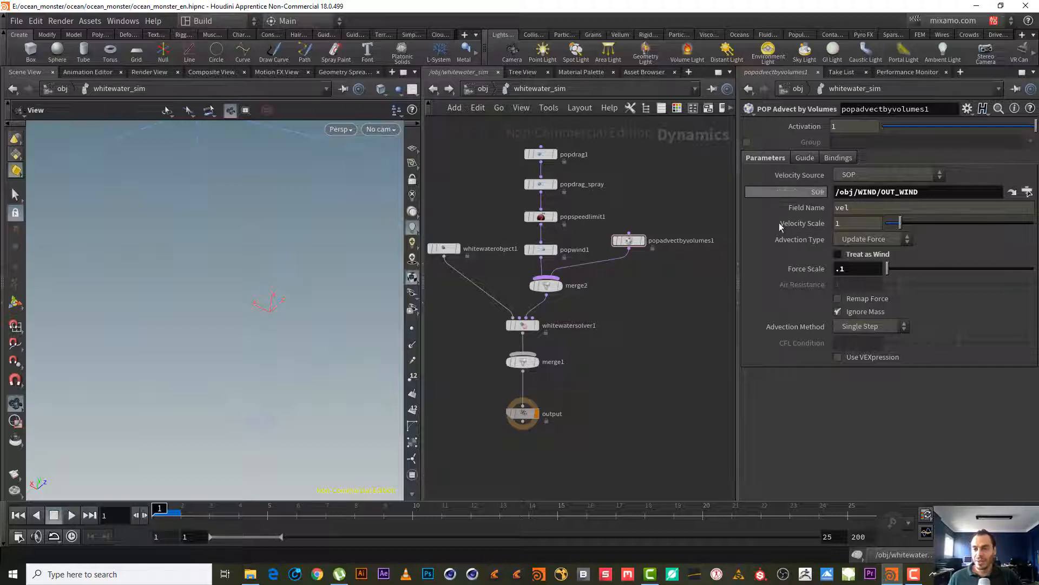
{"action": "middle_click_drag", "start_coordinate": [696, 321], "coordinate": [681, 314]}
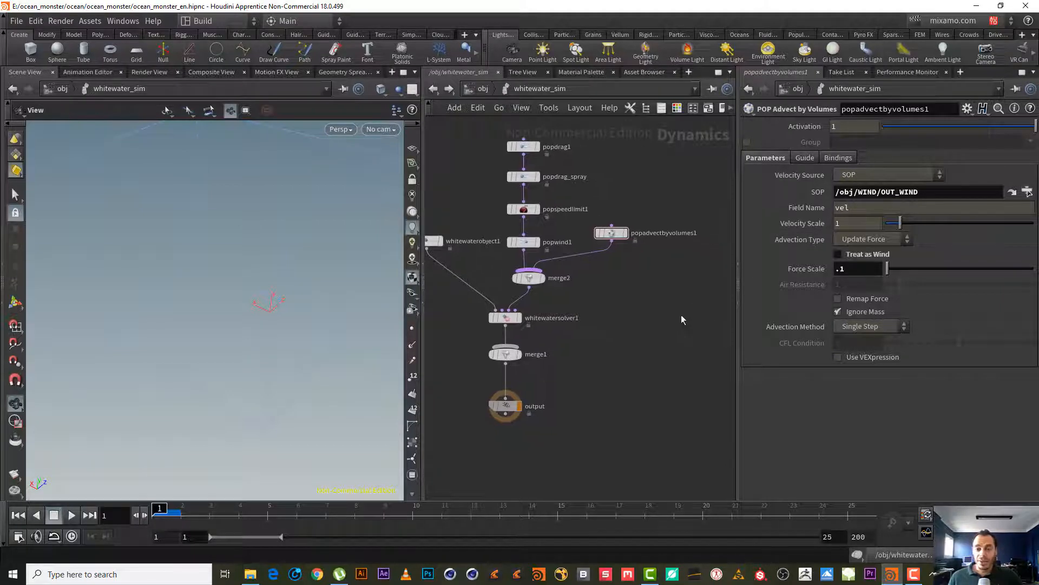
{"action": "left_click", "coordinate": [807, 158]}
{"action": "left_click", "coordinate": [834, 160]}
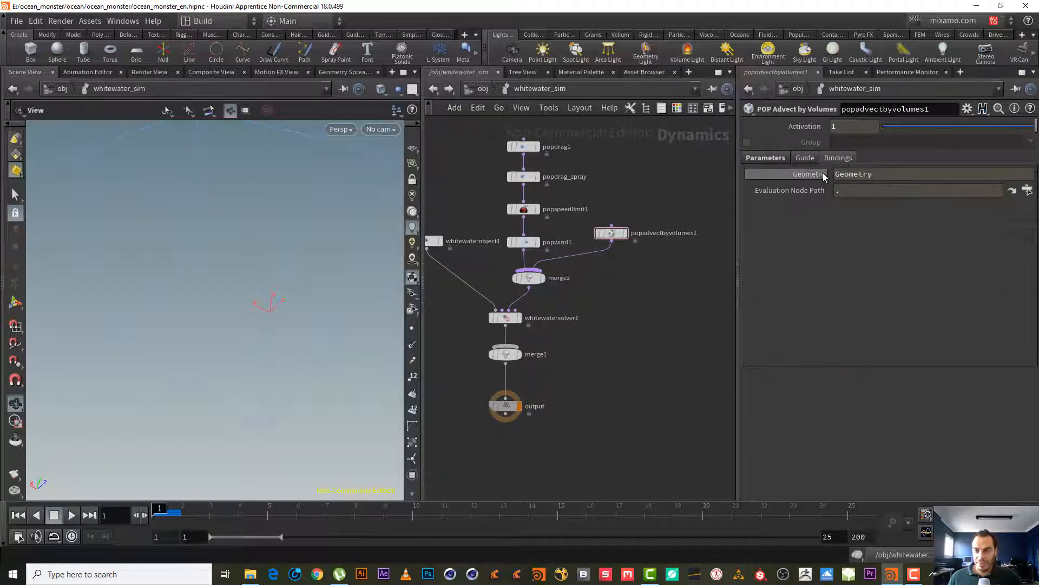
{"action": "left_click", "coordinate": [806, 159]}
{"action": "middle_click_drag", "start_coordinate": [597, 322], "coordinate": [618, 345]}
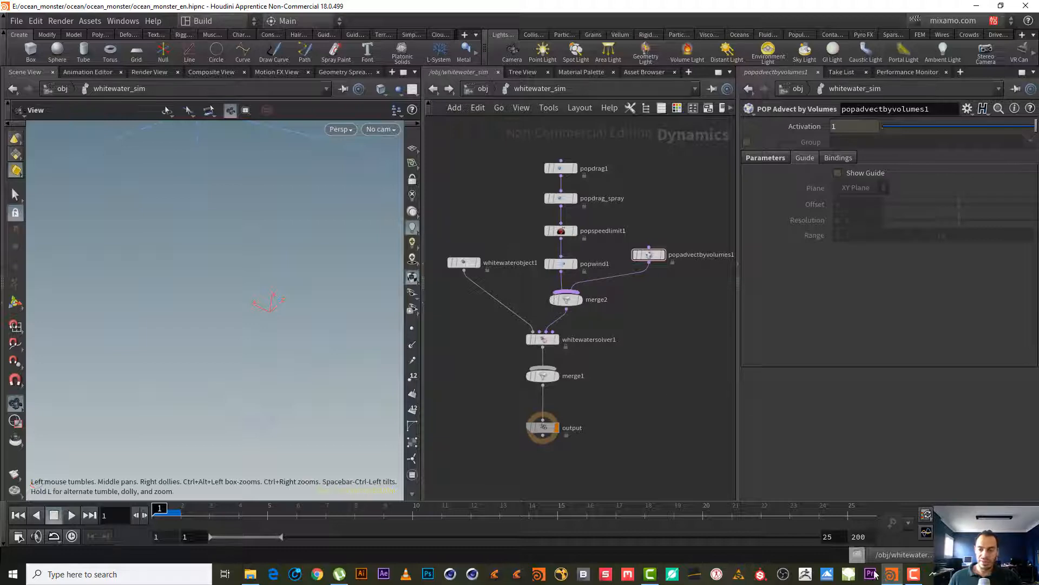
{"action": "left_click", "coordinate": [914, 573]}
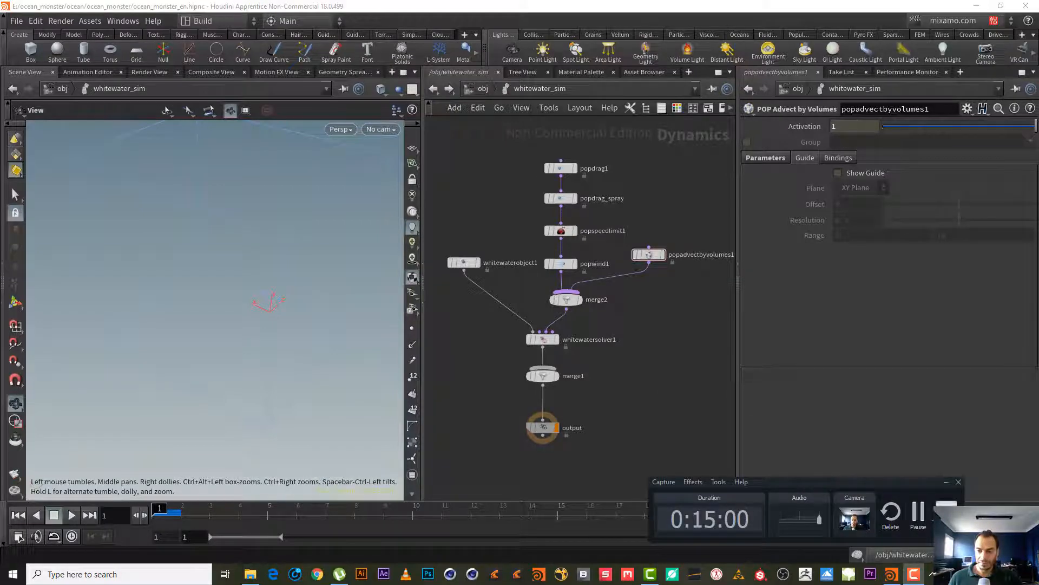
- Return to the object level and open the whitewater_import geometry network
{"action": "left_click", "coordinate": [472, 85]}
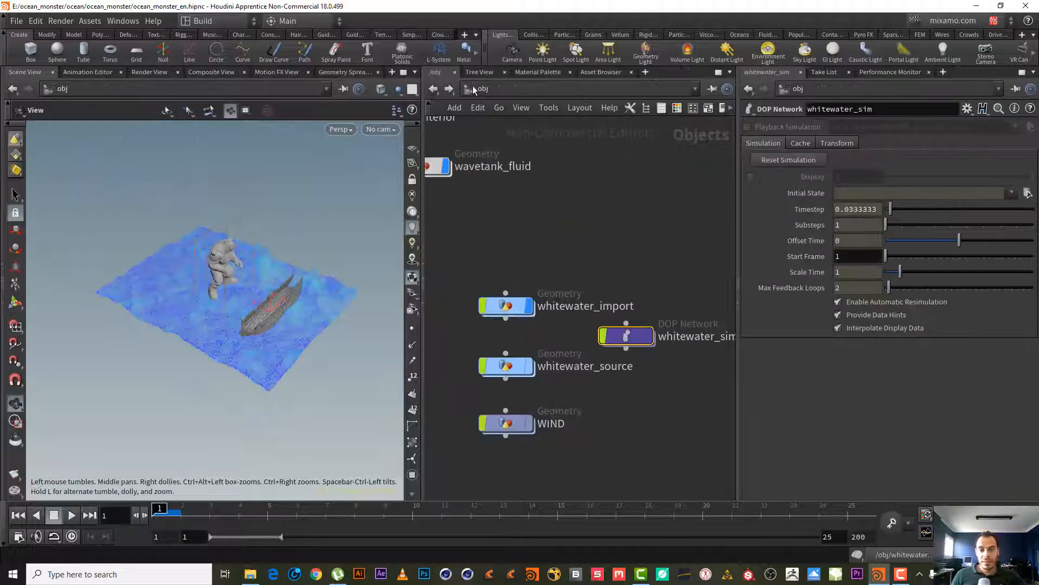
{"action": "middle_click_drag", "start_coordinate": [520, 218], "coordinate": [458, 220]}
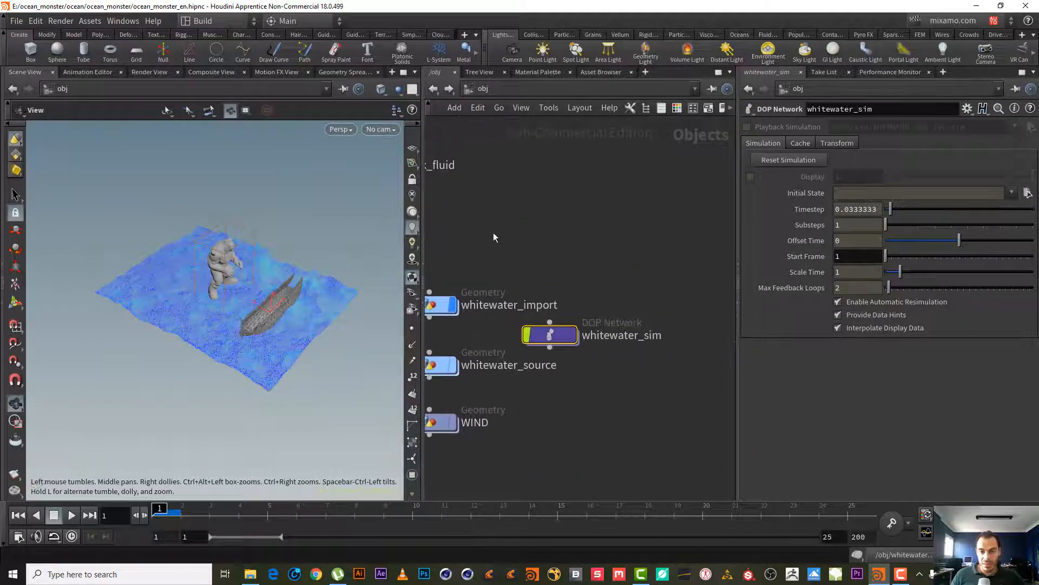
{"action": "scroll", "coordinate": [503, 238], "scroll_direction": "up", "scroll_amount": 2}
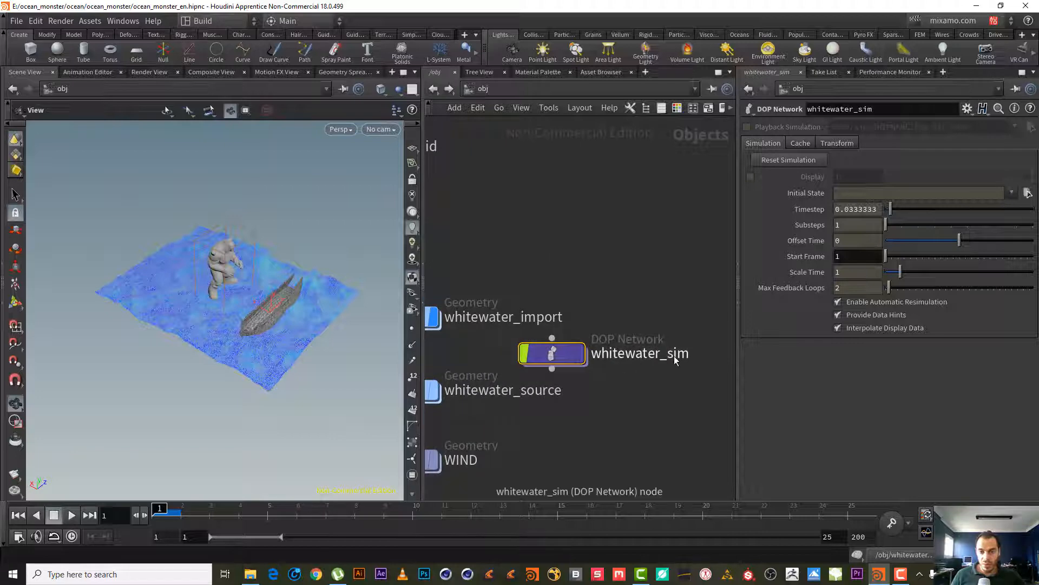
{"action": "middle_click_drag", "start_coordinate": [579, 409], "coordinate": [692, 399]}
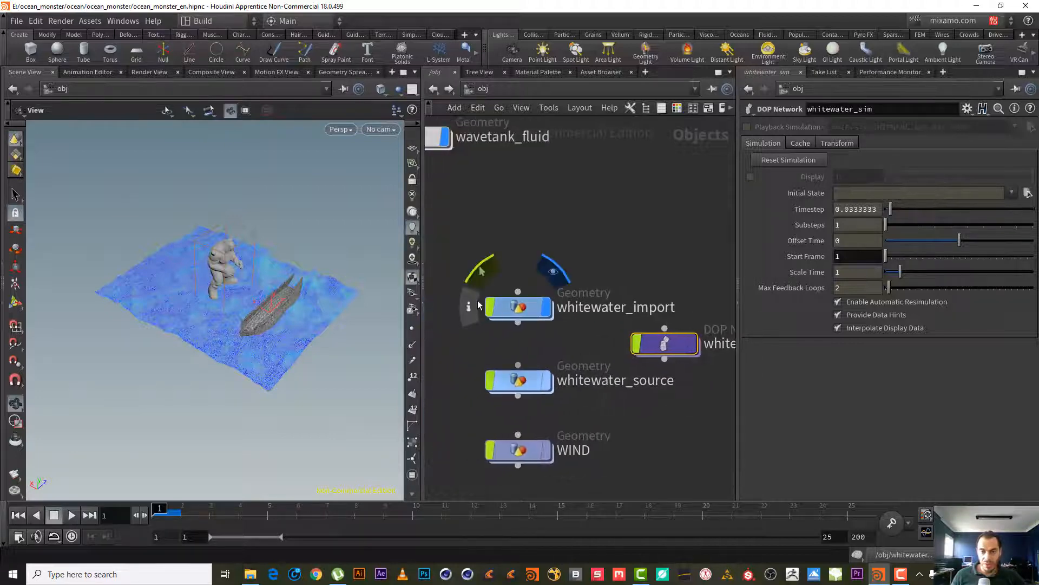
{"action": "double_click", "coordinate": [519, 308]}
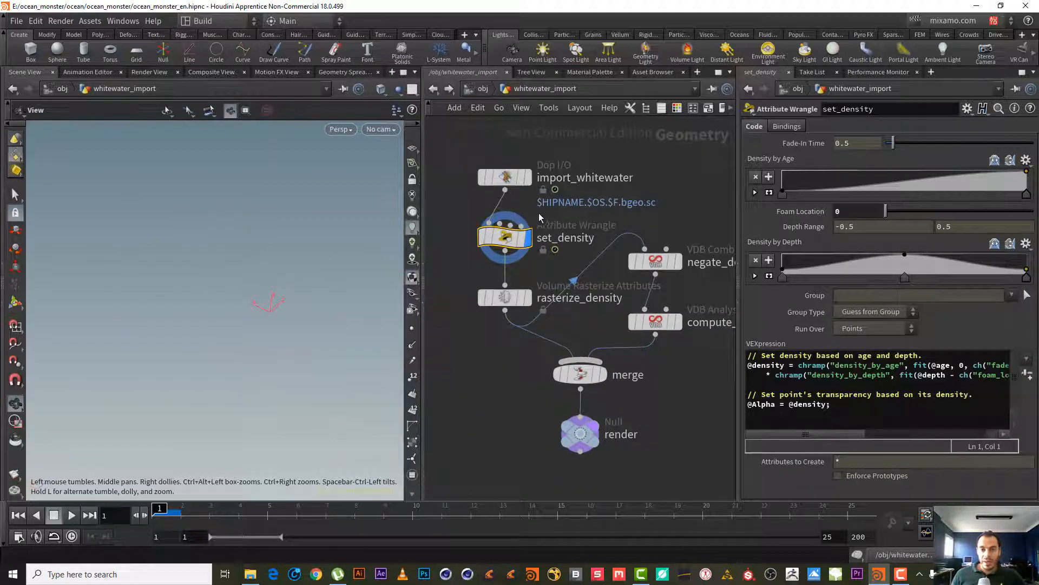
- Move the import_whitewater node higher to leave space above set_density
{"action": "middle_click_drag", "start_coordinate": [540, 378], "coordinate": [558, 386]}
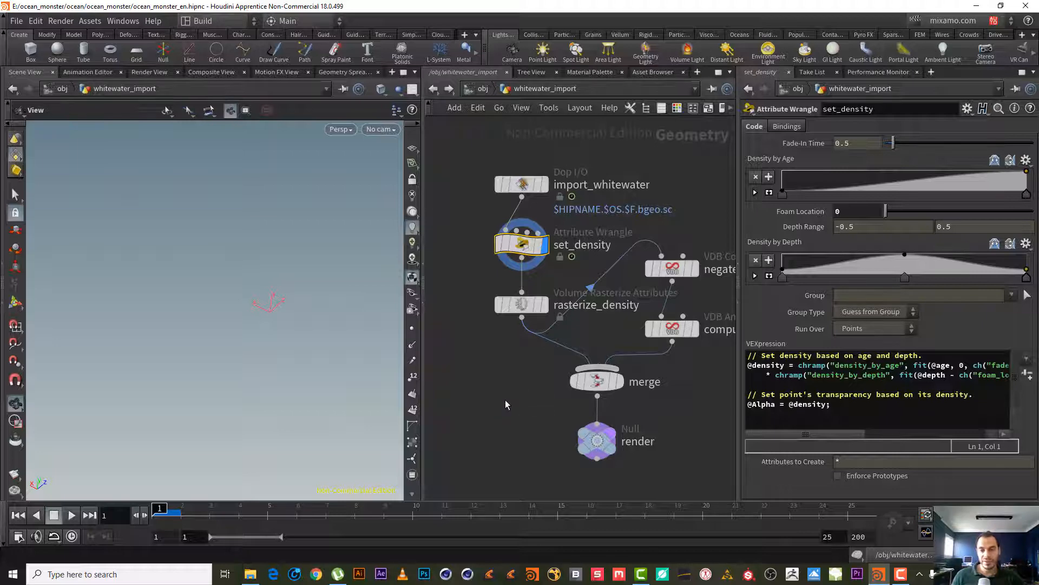
{"action": "middle_click_drag", "start_coordinate": [496, 402], "coordinate": [465, 406]}
{"action": "middle_click_drag", "start_coordinate": [660, 180], "coordinate": [696, 237]}
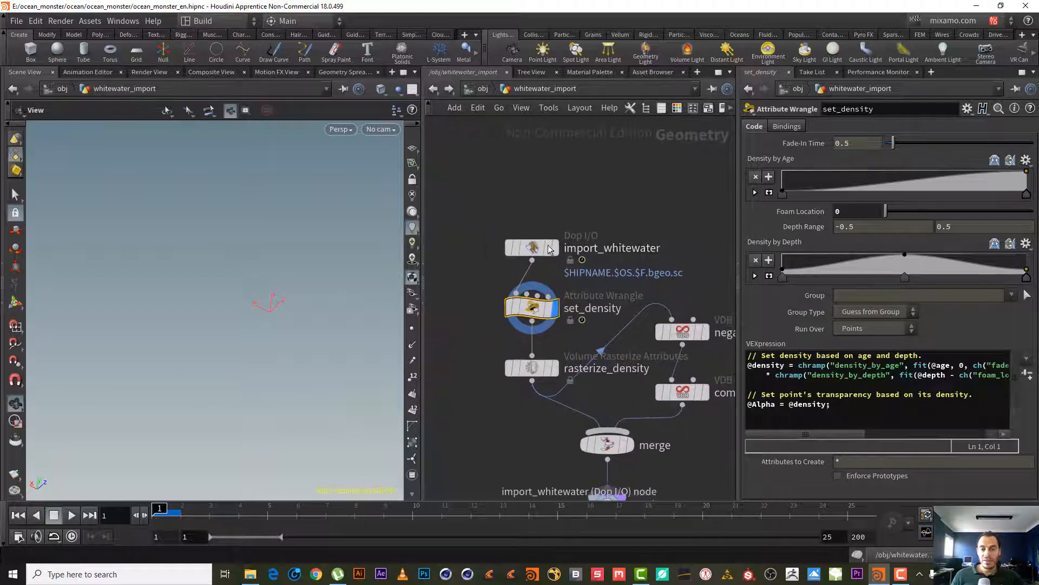
{"action": "mouse_move", "coordinate": [539, 245]}
{"action": "left_click_drag", "start_coordinate": [538, 249], "coordinate": [538, 185]}
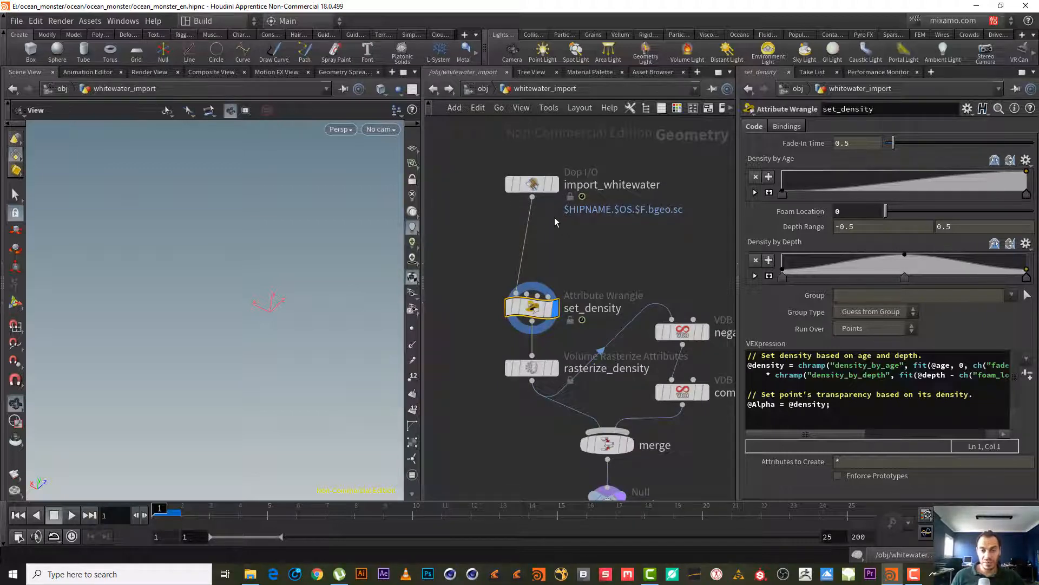
- Go to frame 2 and review the import_whitewater node's point count and attributes in its node info
{"action": "double_click", "coordinate": [106, 515]}
{"action": "type", "text": "2"}
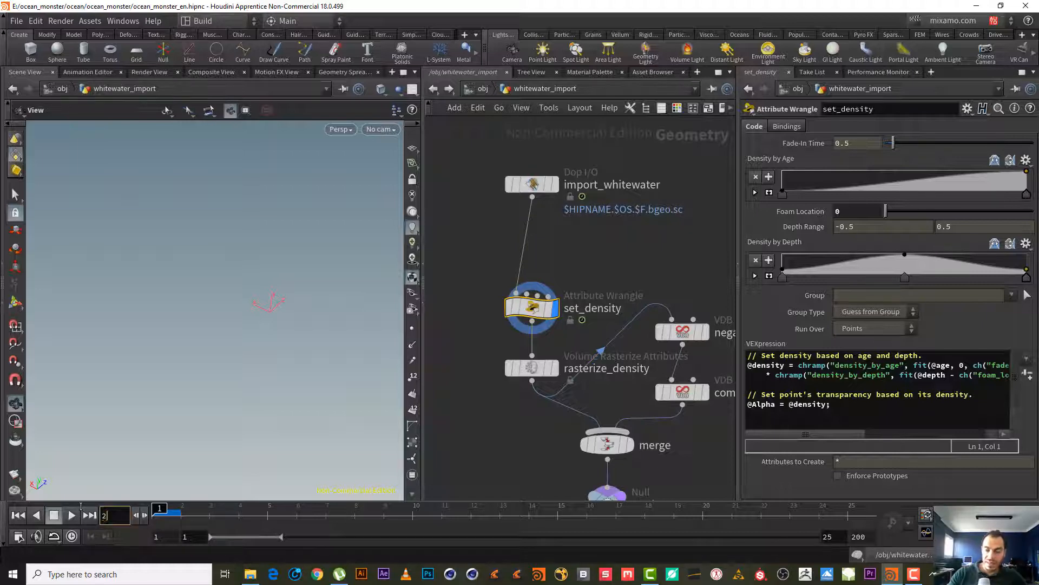
{"action": "key", "text": "Return"}
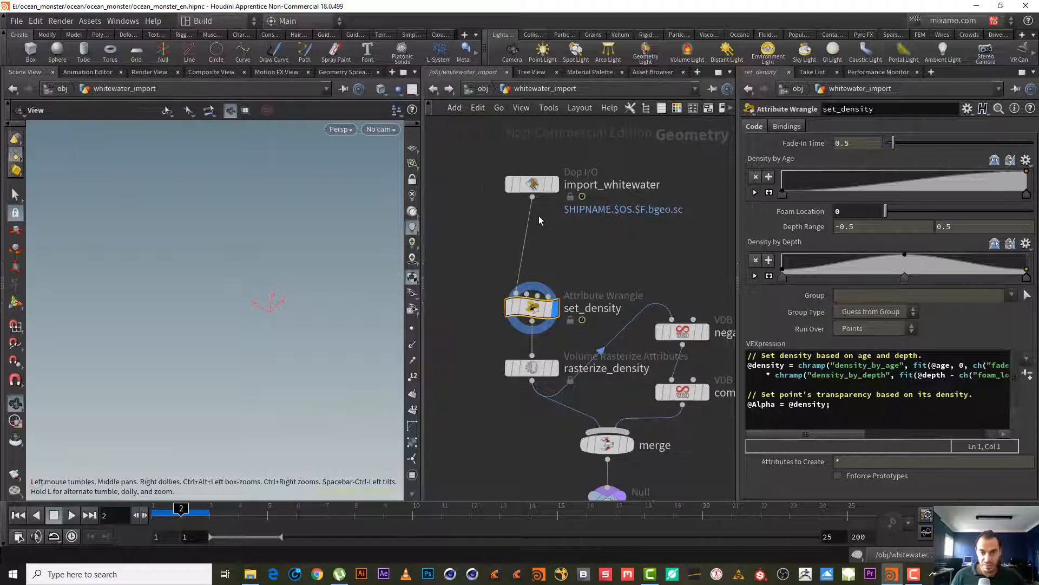
{"action": "mouse_move", "coordinate": [524, 180]}
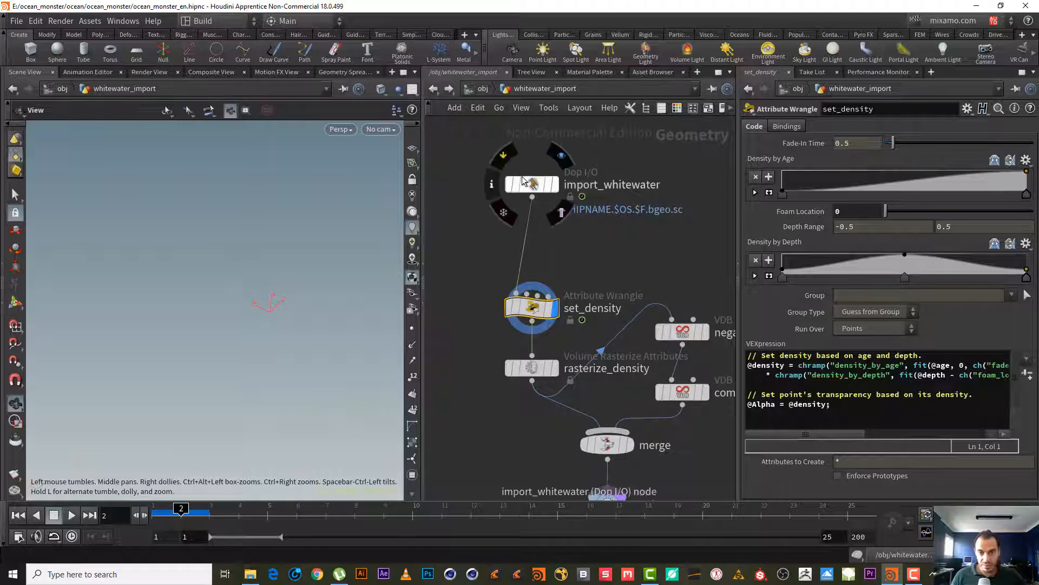
{"action": "left_click", "coordinate": [494, 184]}
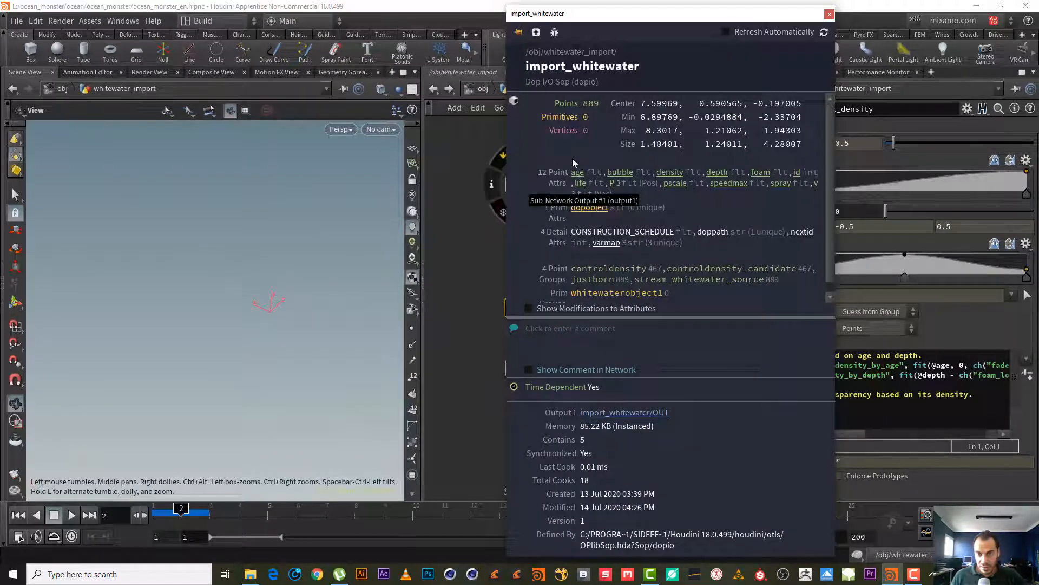
{"action": "left_click", "coordinate": [828, 15]}
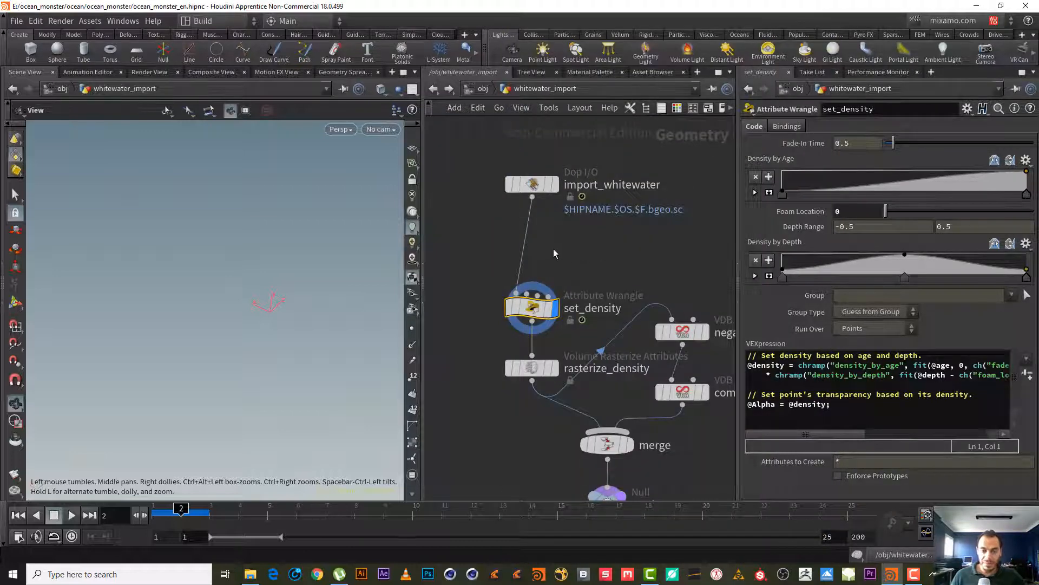
- Insert an Attribute Randomize node on the wire between import_whitewater and set_density
{"action": "key", "text": "Tab"}
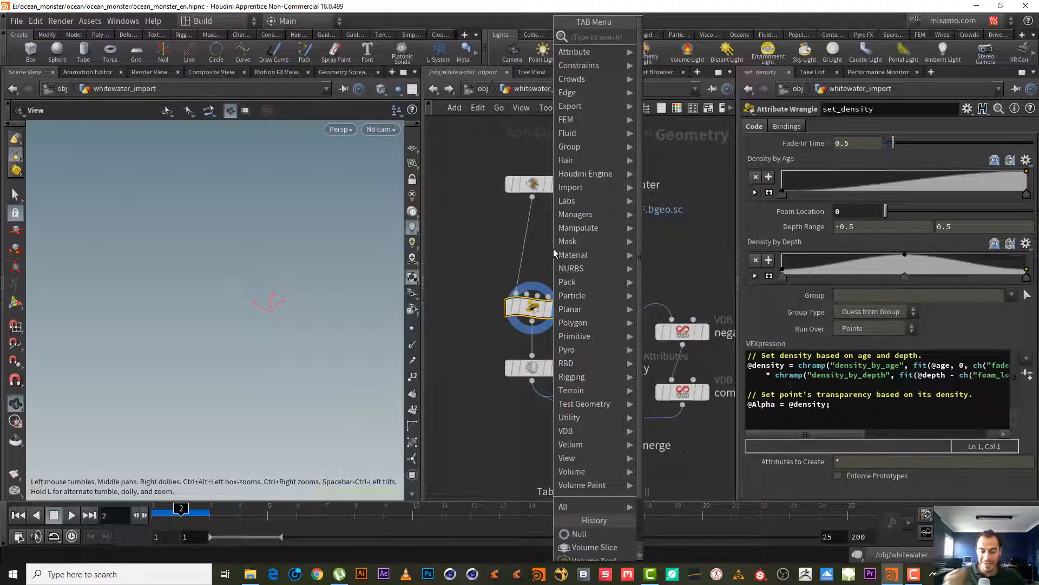
{"action": "type", "text": "att"}
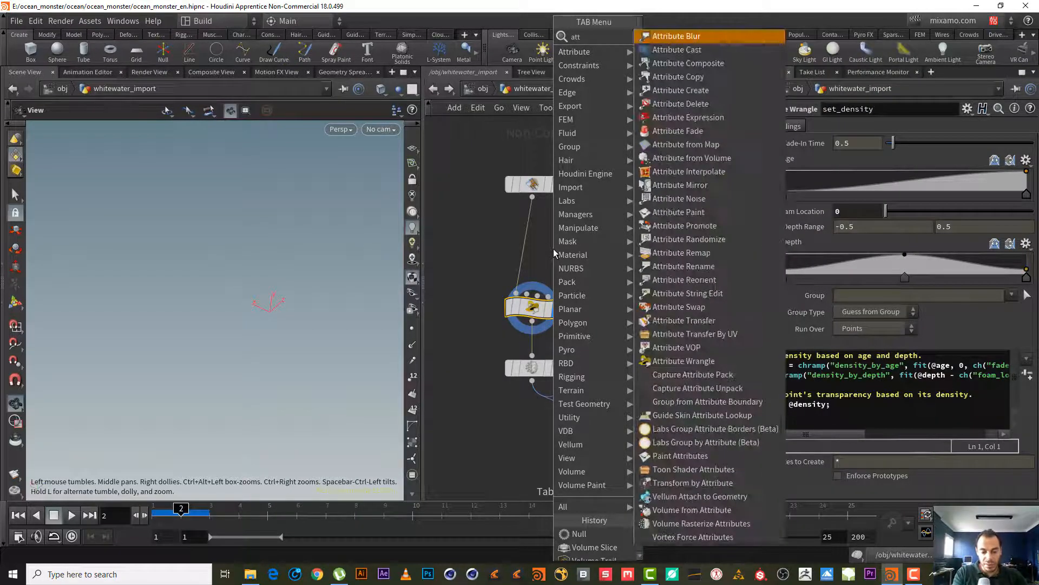
{"action": "type", "text": " r"}
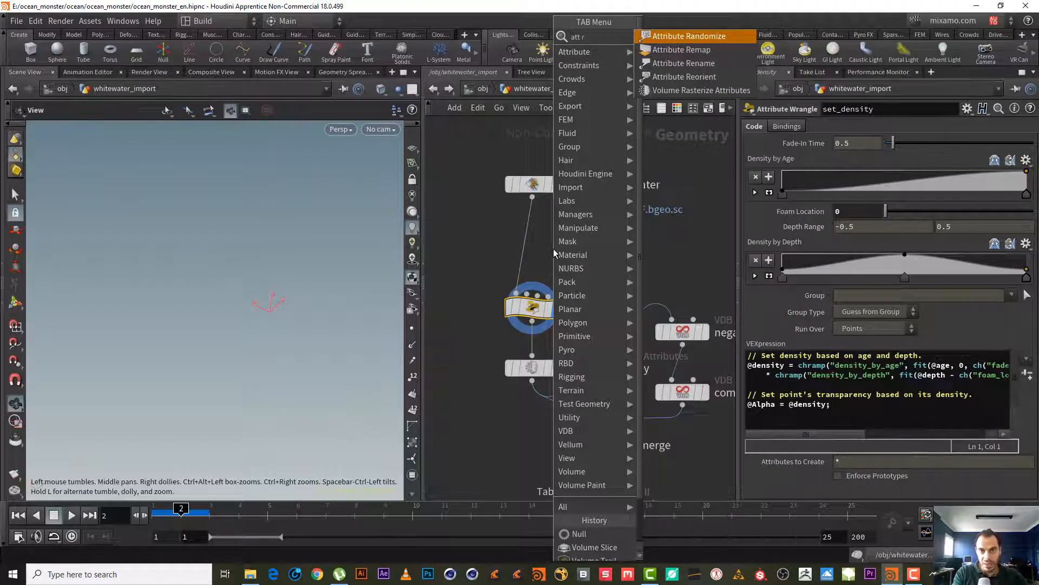
{"action": "key", "text": "Return"}
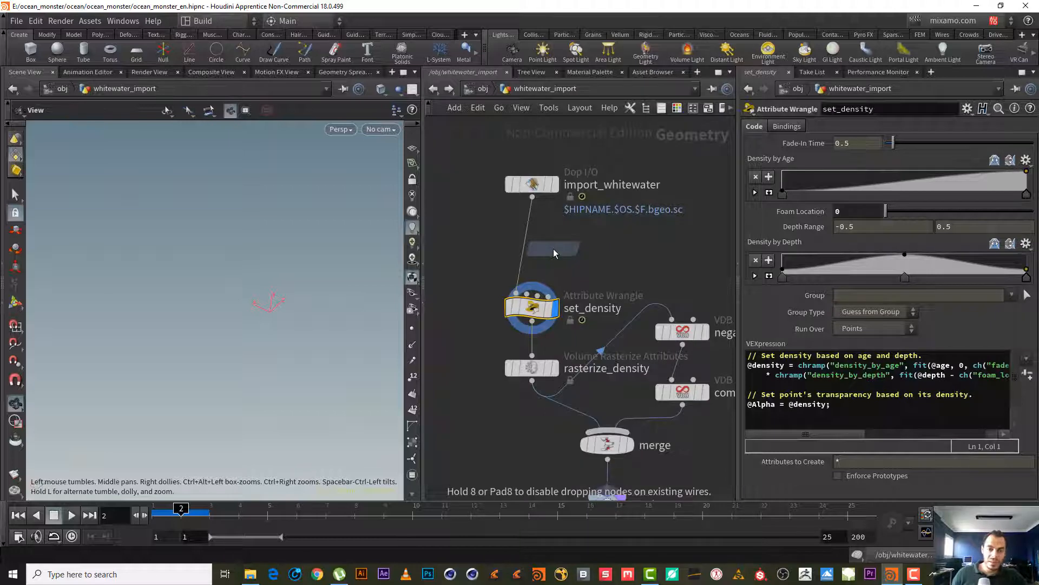
{"action": "left_click", "coordinate": [530, 243]}
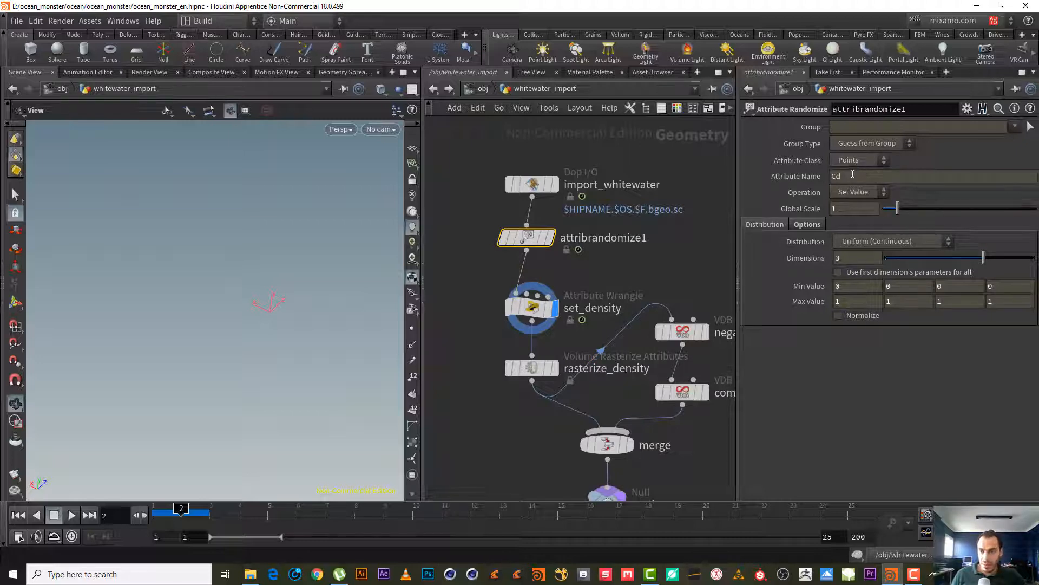
- Set the Attribute Randomize node's attribute name to pscale
{"action": "left_click", "coordinate": [836, 176]}
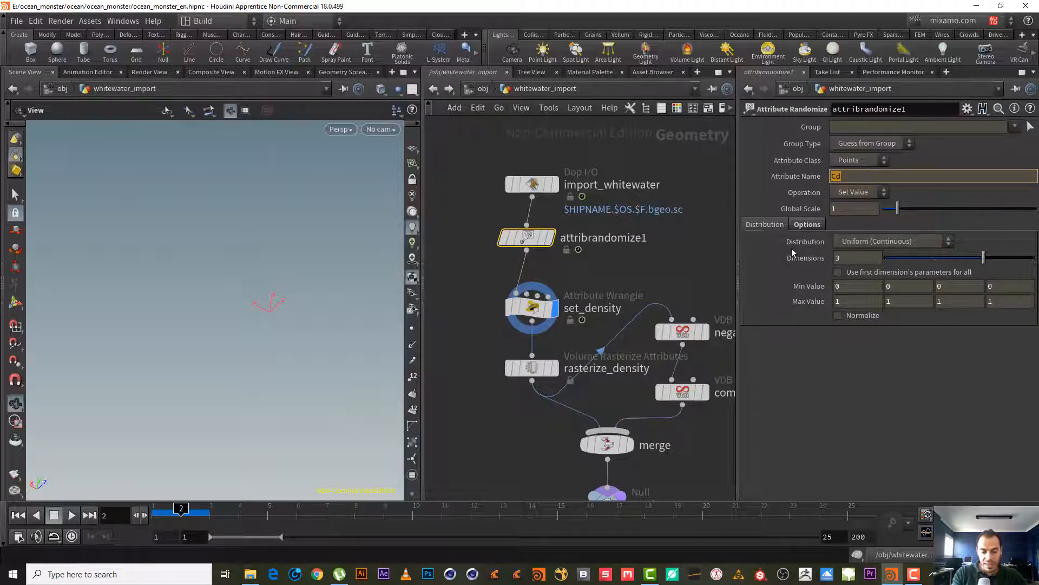
{"action": "type", "text": "psacle"}
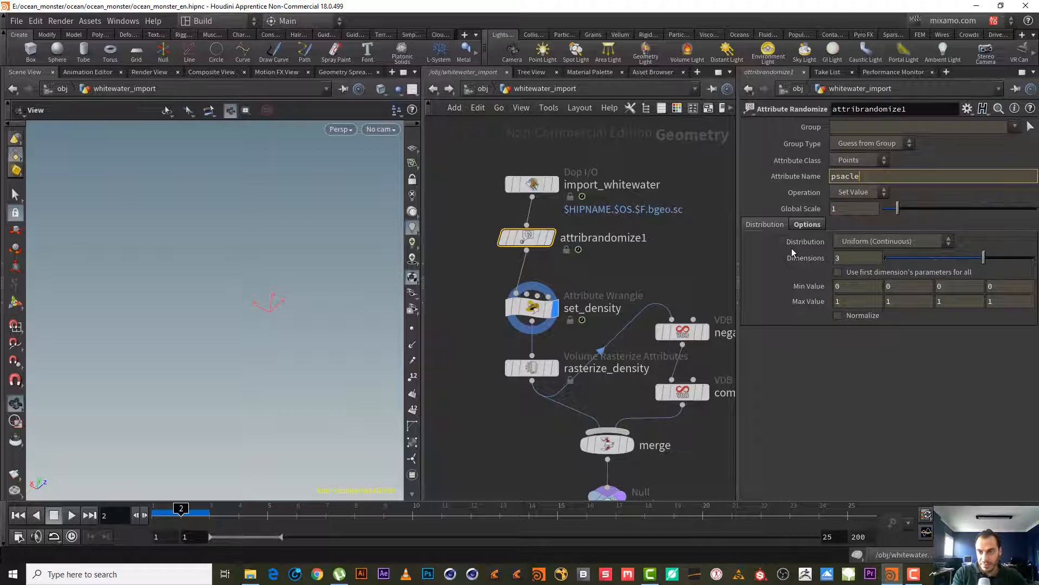
{"action": "key", "text": "BackSpace"}
{"action": "key", "text": "BackSpace"}
{"action": "key", "text": "BackSpace"}
{"action": "key", "text": "BackSpace"}
{"action": "type", "text": "cale"}
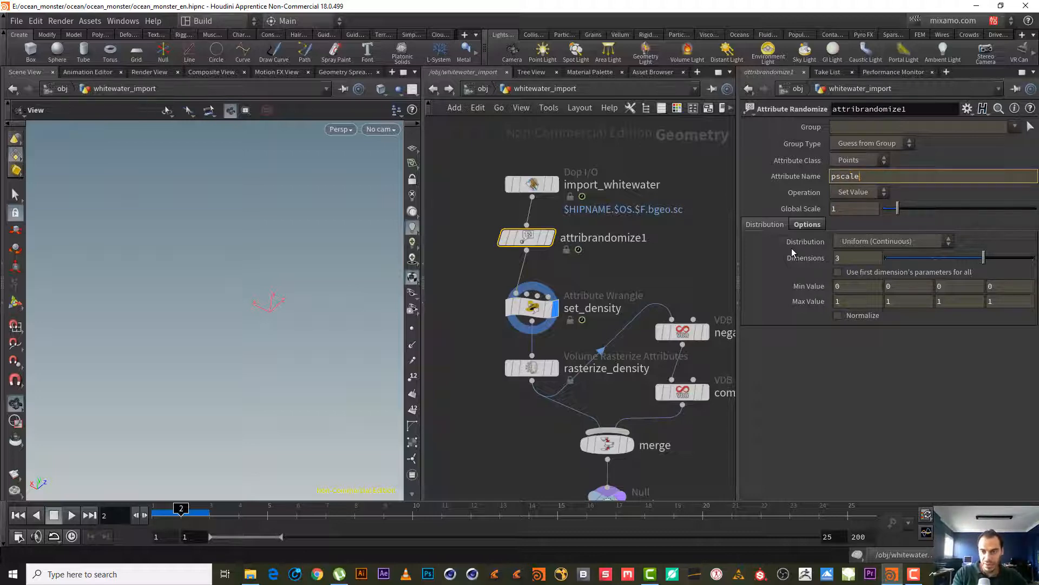
{"action": "key", "text": "Return"}
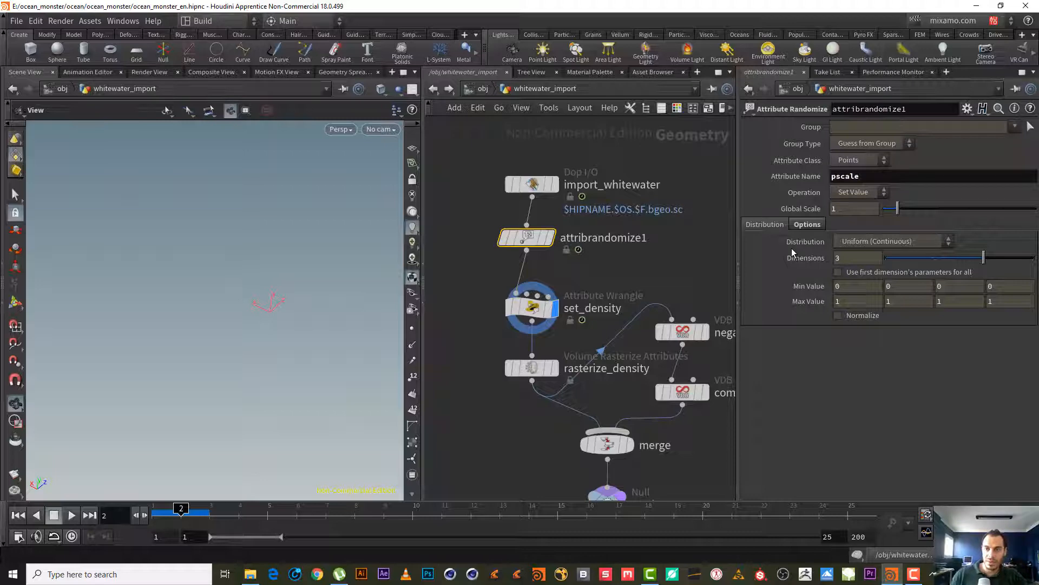
- Set the pscale randomization's operation to Multiply and its global scale to .1
{"action": "left_click", "coordinate": [861, 194]}
{"action": "left_click", "coordinate": [851, 259]}
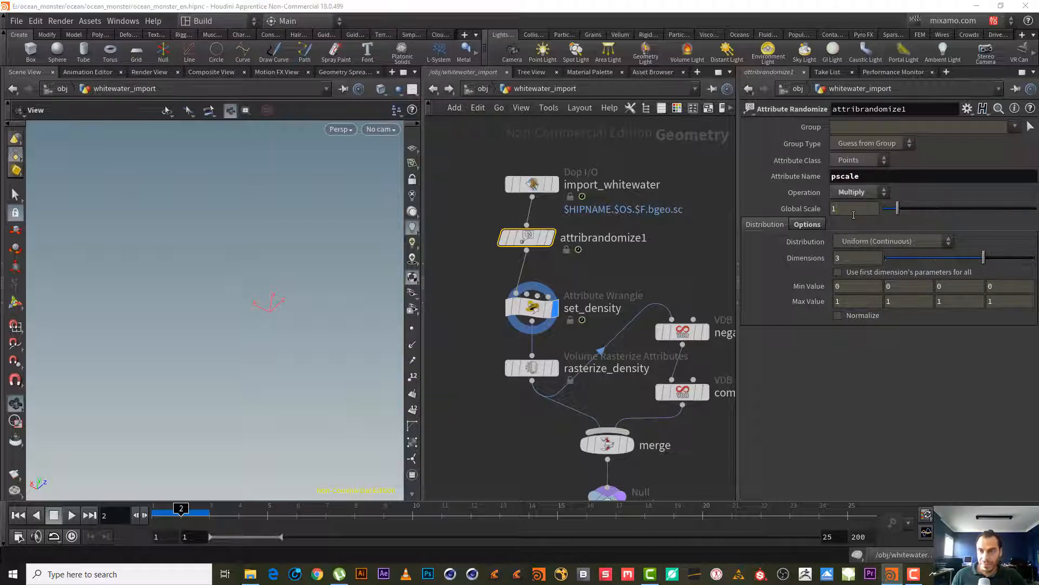
{"action": "double_click", "coordinate": [854, 212]}
{"action": "type", "text": ".1"}
{"action": "key", "text": "Return"}
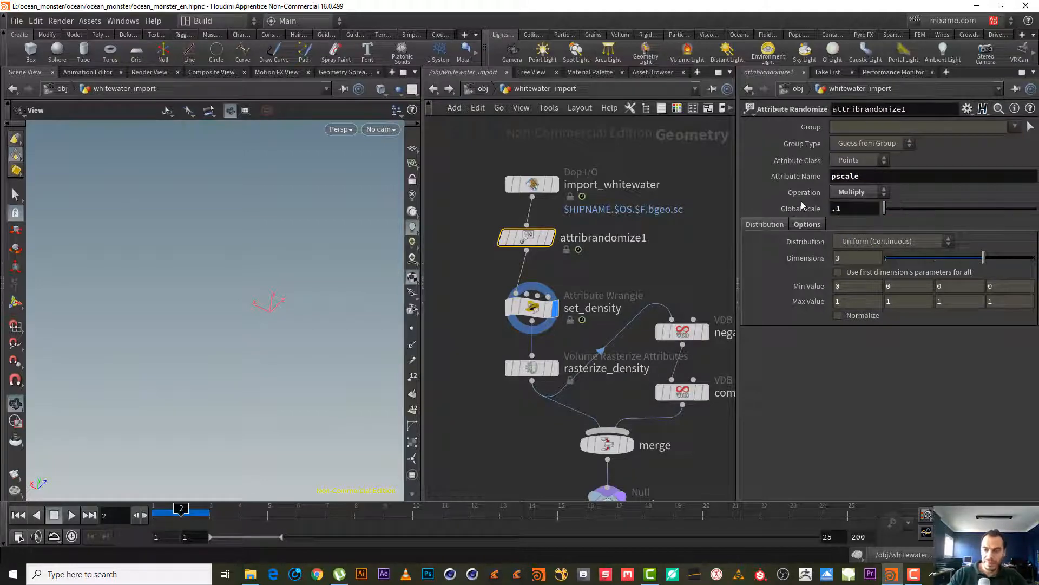
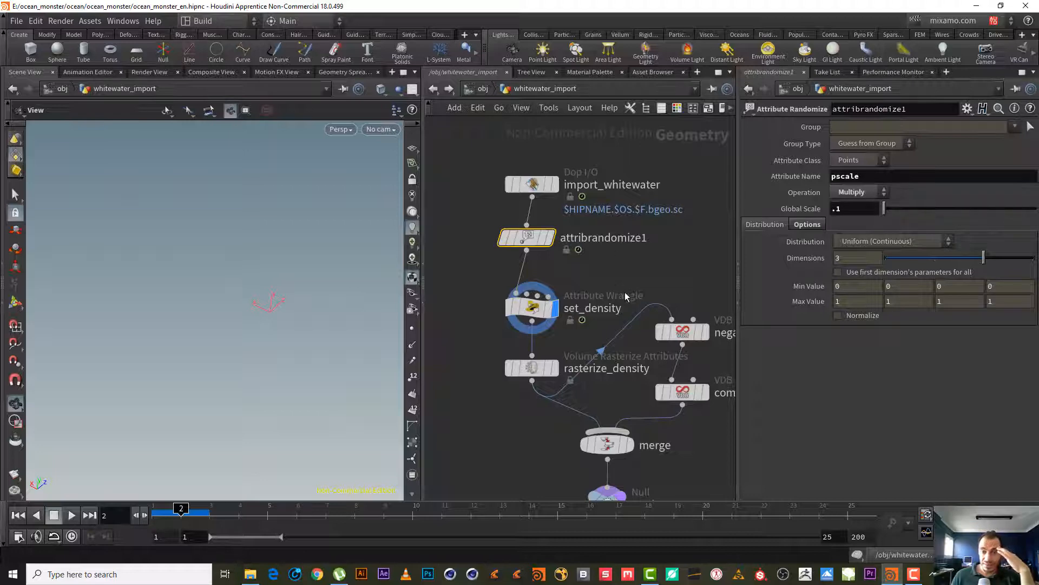
- Set the dimensions of the pscale randomization to 1
{"action": "left_click", "coordinate": [837, 258]}
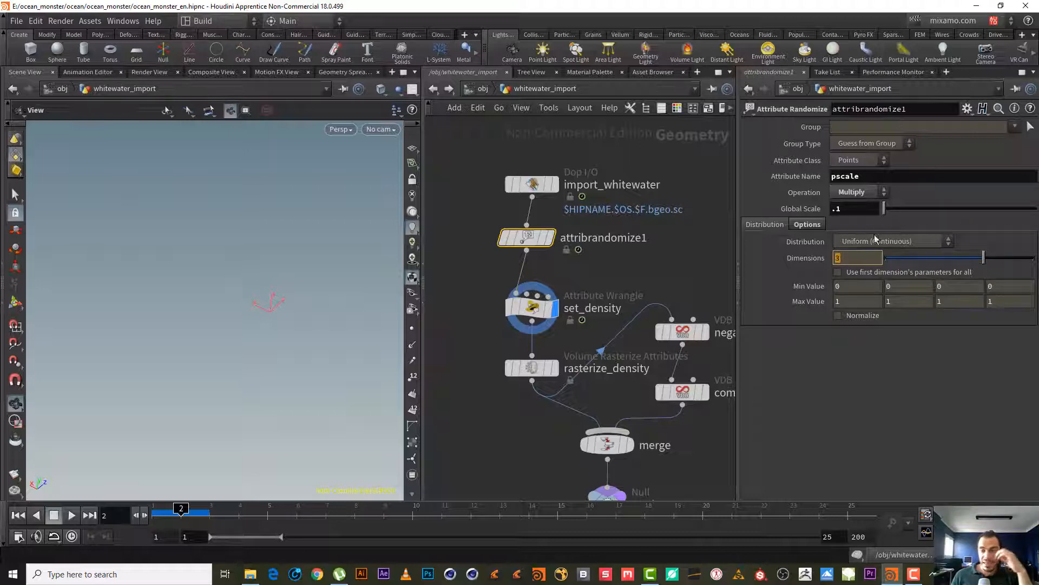
{"action": "type", "text": "1"}
{"action": "key", "text": "Return"}
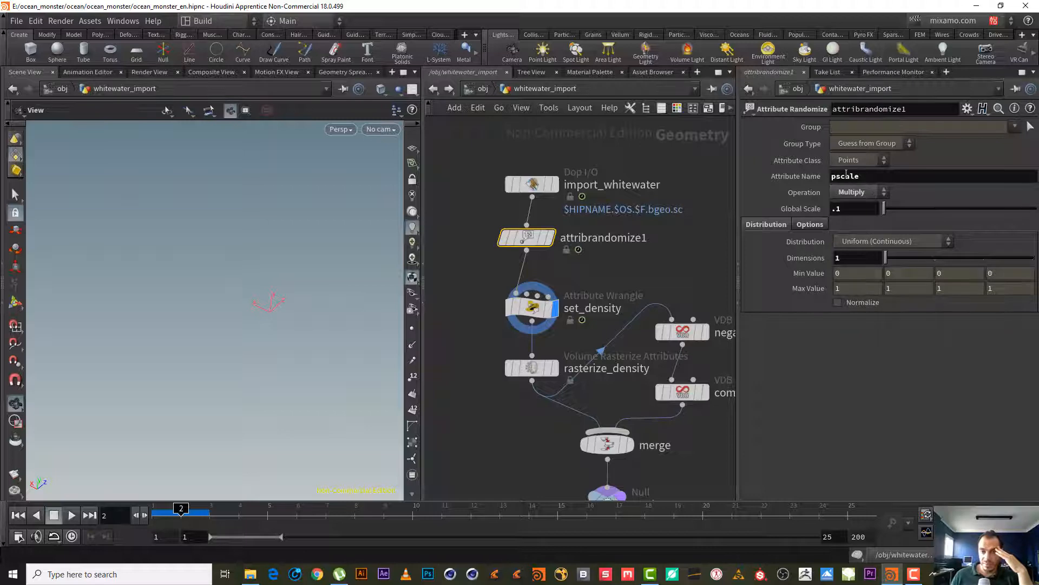
{"action": "left_click", "coordinate": [489, 310]}
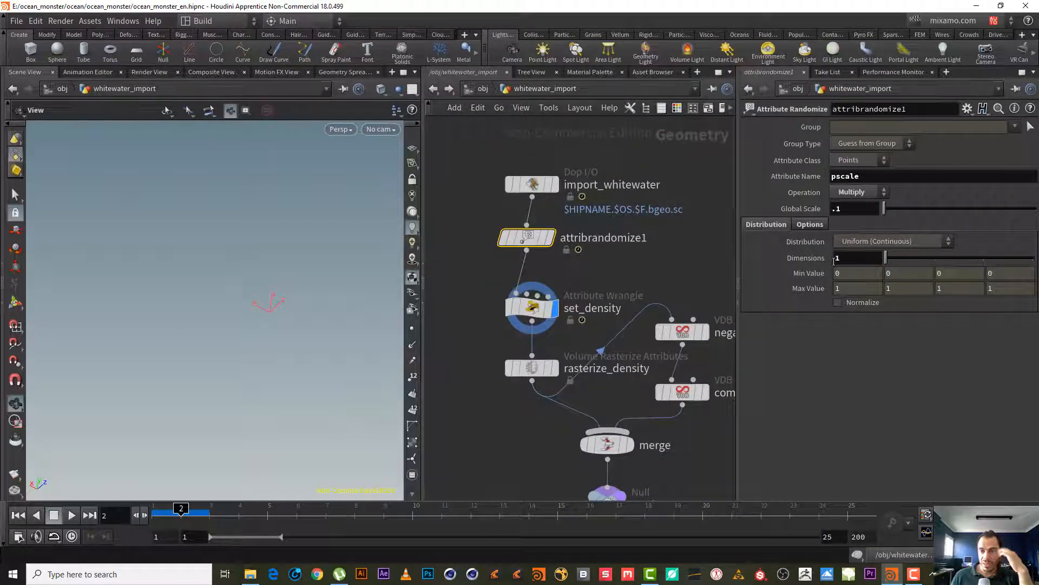
- Keep the Uniform (Continuous) distribution and set the first min value to .1 and the first max value to 2
{"action": "left_click", "coordinate": [864, 242]}
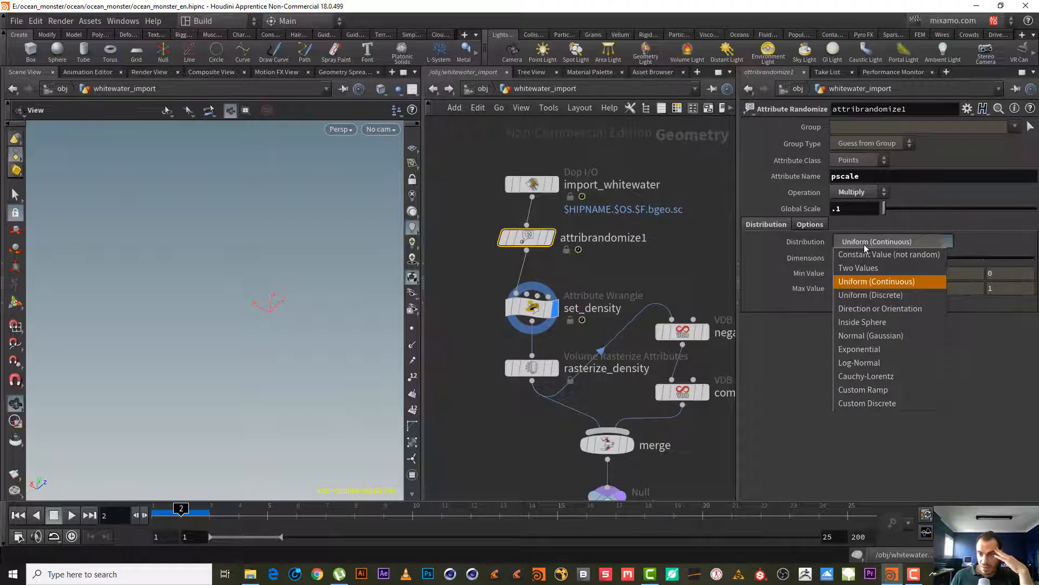
{"action": "left_click", "coordinate": [864, 247]}
{"action": "left_click", "coordinate": [863, 276]}
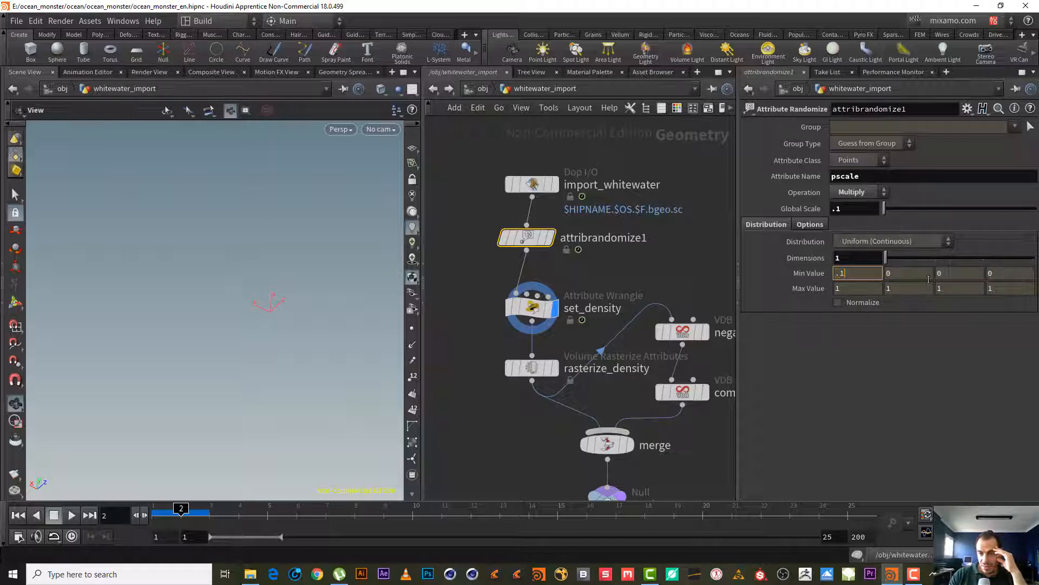
{"action": "key", "text": "Return"}
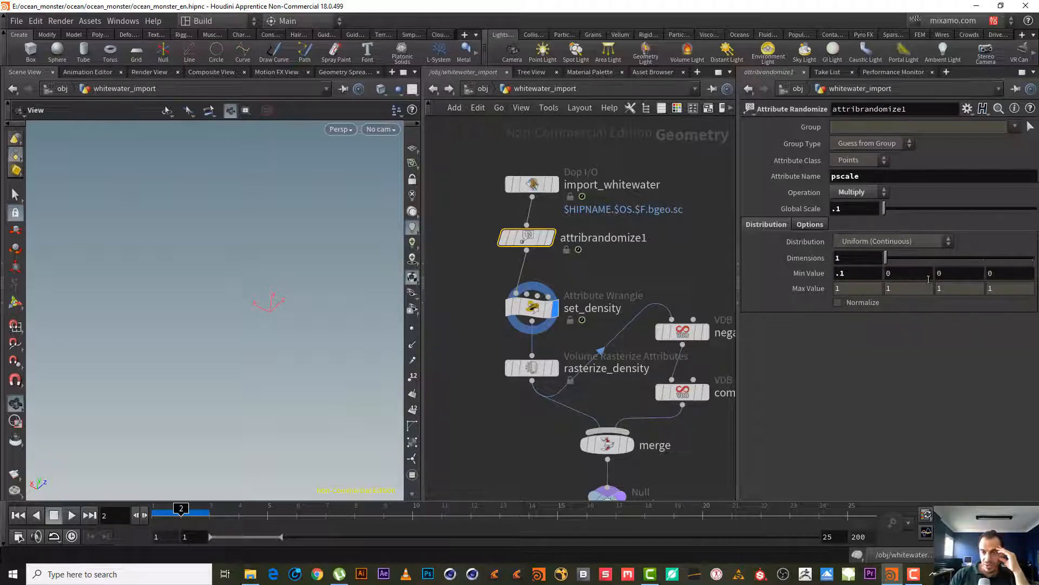
{"action": "left_click", "coordinate": [841, 289]}
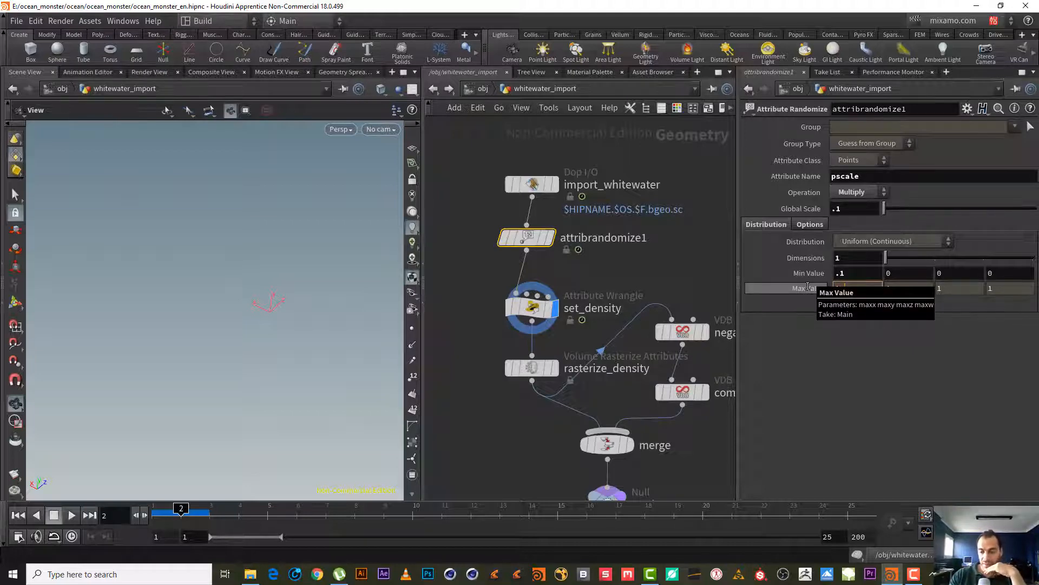
{"action": "key", "text": "Return"}
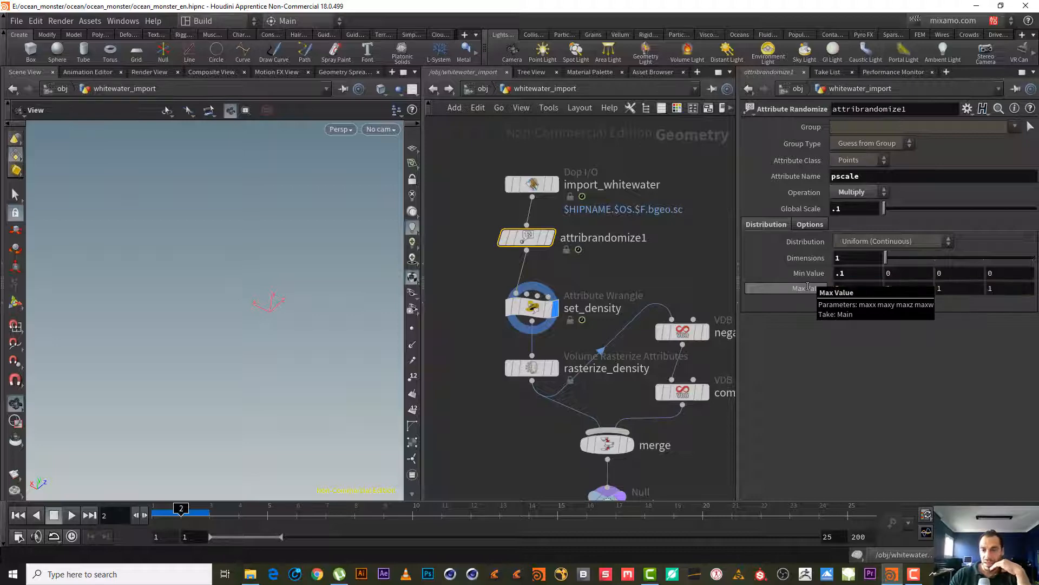
- Set the first min value of the pscale randomization to .5, keeping the global scale and max value
{"action": "double_click", "coordinate": [849, 208]}
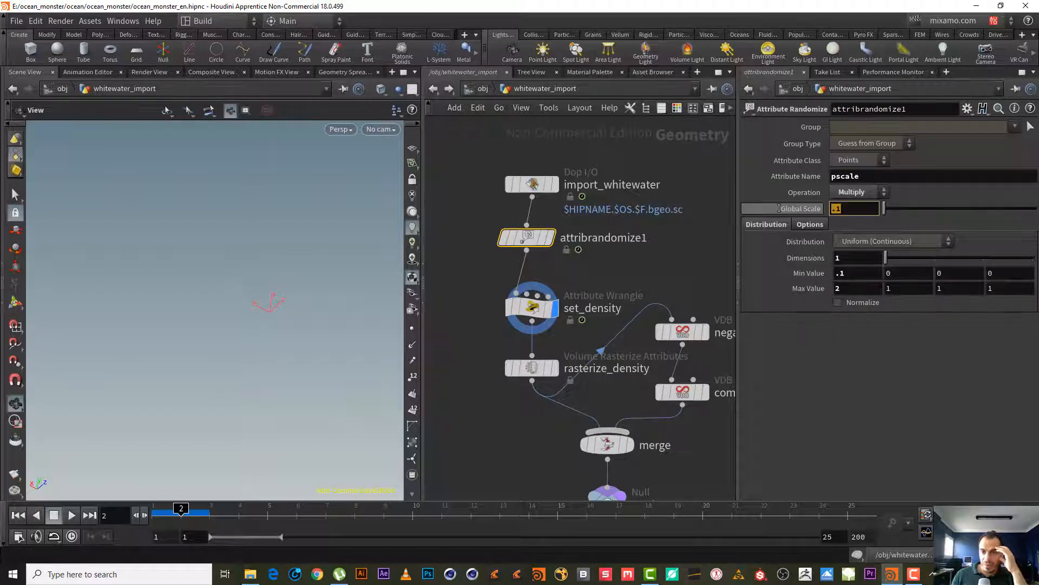
{"action": "double_click", "coordinate": [854, 273]}
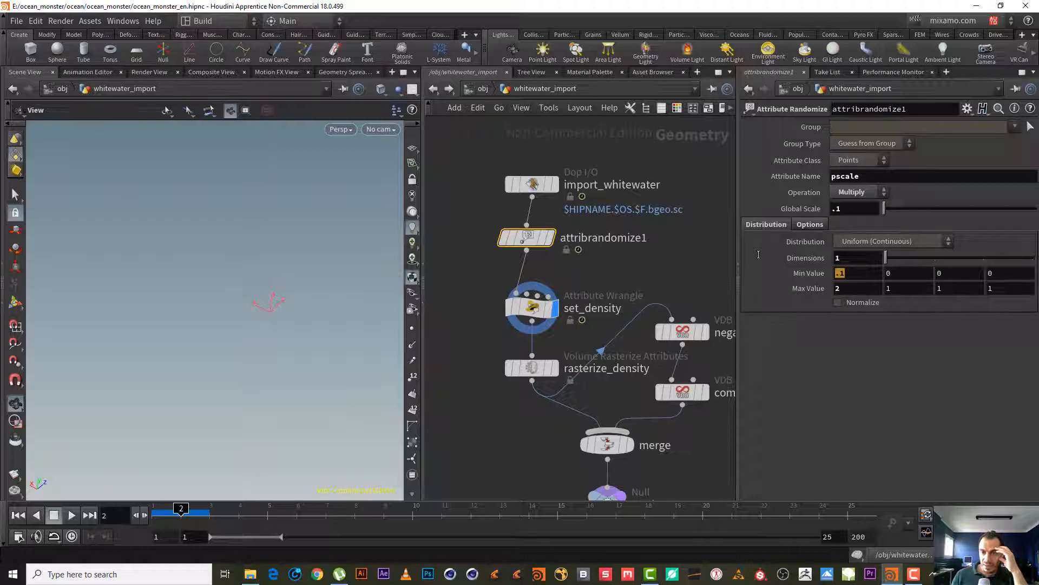
{"action": "left_click", "coordinate": [851, 288]}
{"action": "key", "text": "Return"}
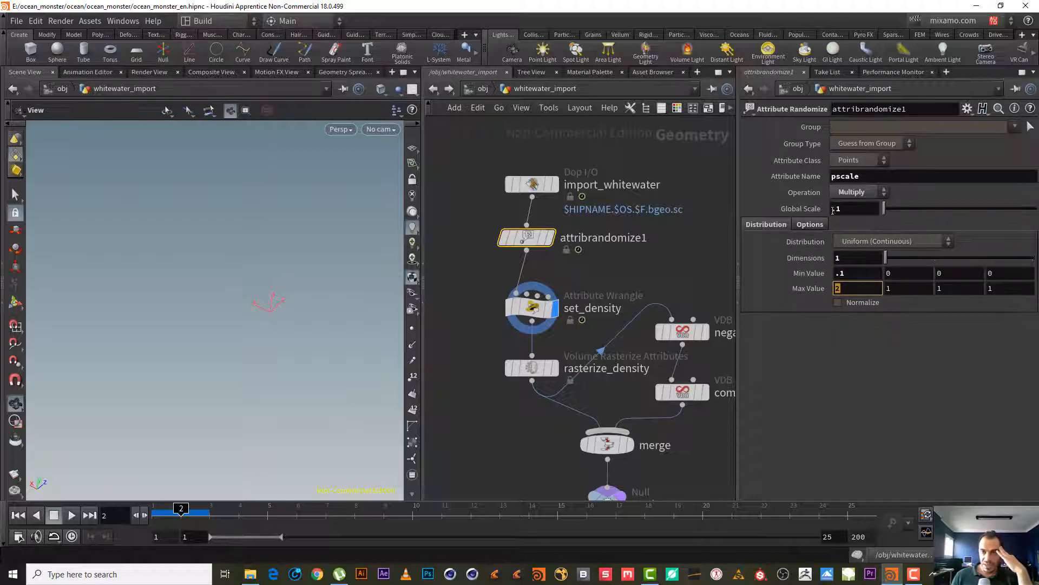
{"action": "left_click", "coordinate": [851, 274]}
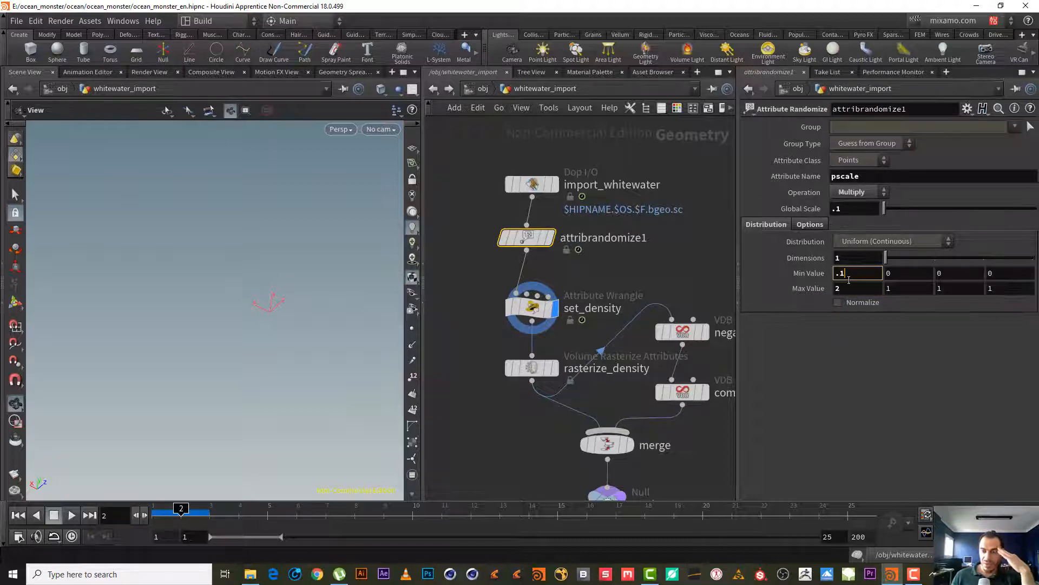
{"action": "key", "text": "Return"}
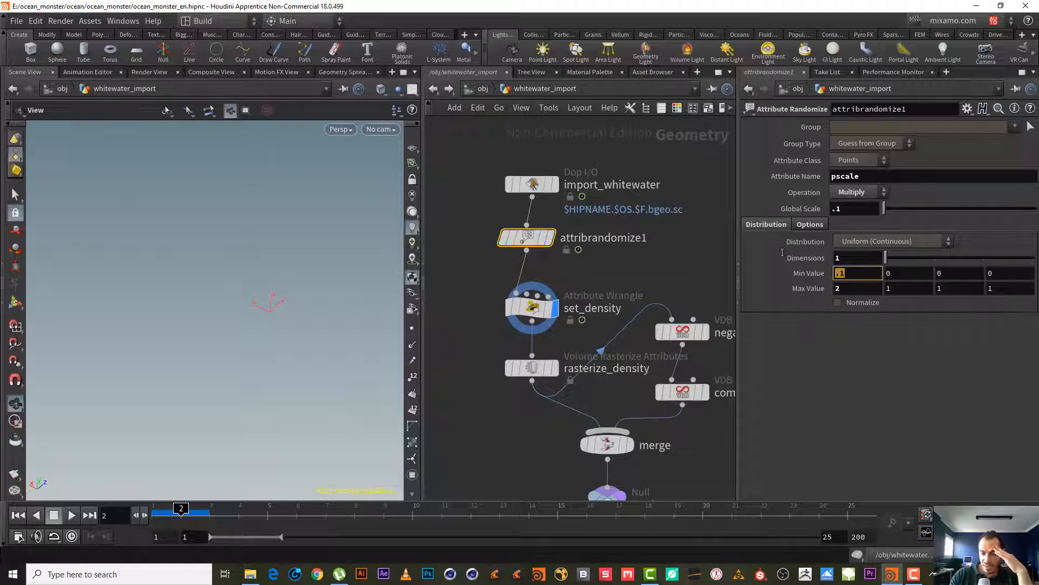
{"action": "type", "text": "."}
{"action": "key", "text": "Return"}
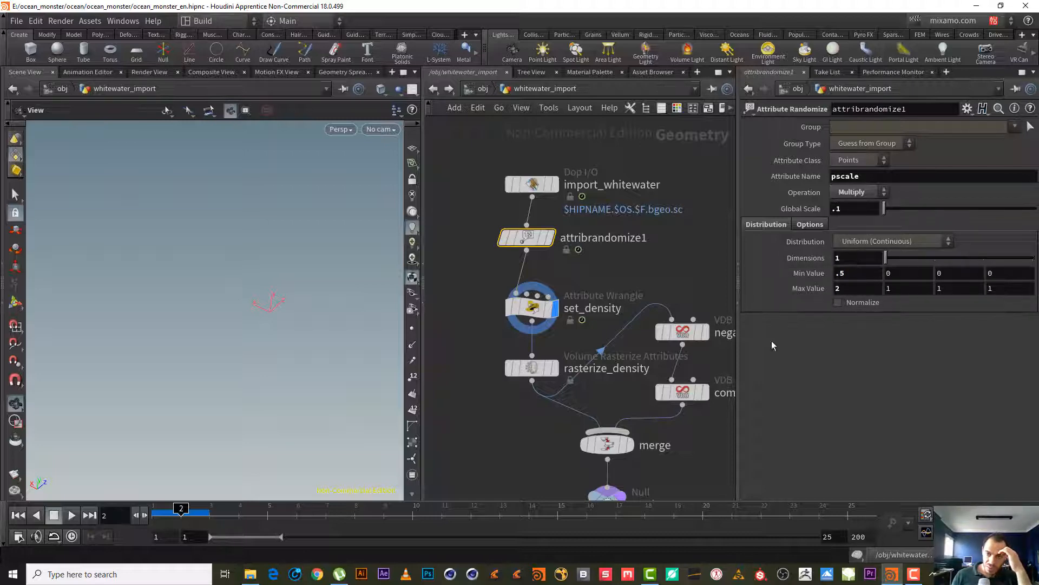
- Move import_whitewater, attribrandomize1 and set_density up together to leave space above rasterize_density
{"action": "left_click", "coordinate": [710, 269]}
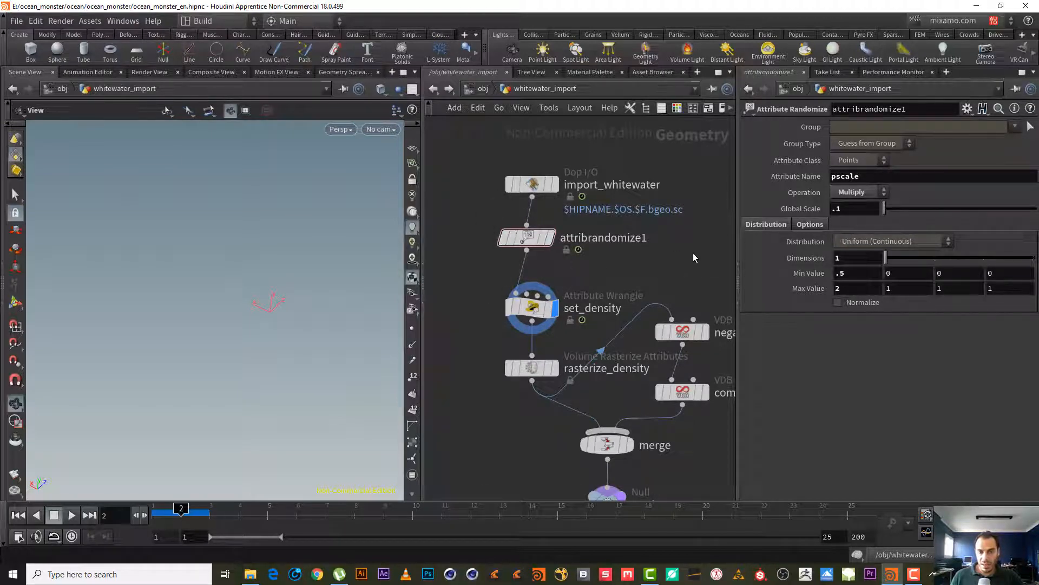
{"action": "middle_click_drag", "start_coordinate": [579, 268], "coordinate": [602, 286]}
{"action": "left_click_drag", "start_coordinate": [457, 156], "coordinate": [585, 369]}
{"action": "left_click_drag", "start_coordinate": [563, 325], "coordinate": [563, 299]}
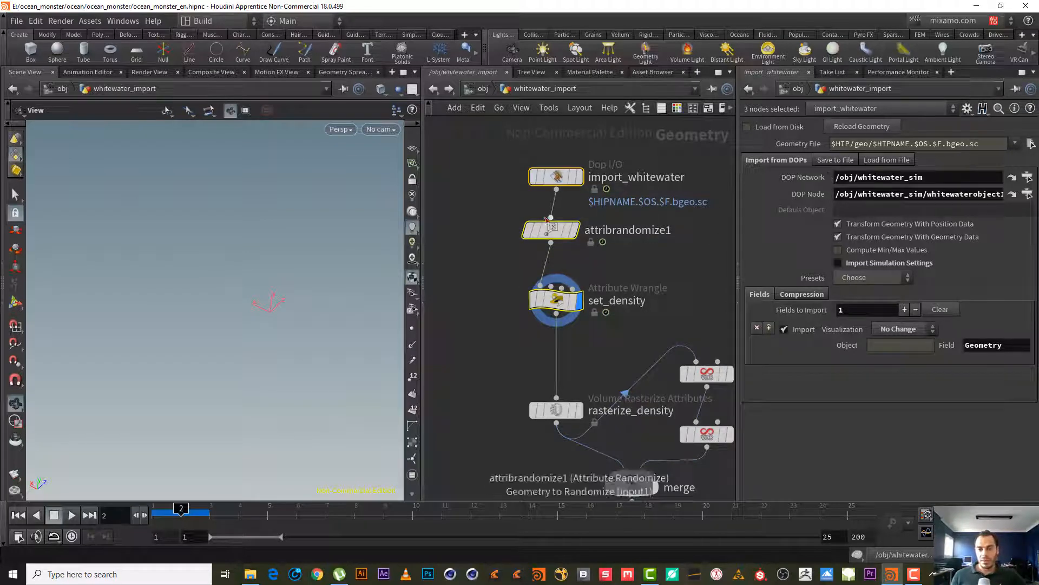
- Open the node info of set_density, review its point attributes and groups, and close it
{"action": "mouse_move", "coordinate": [516, 302]}
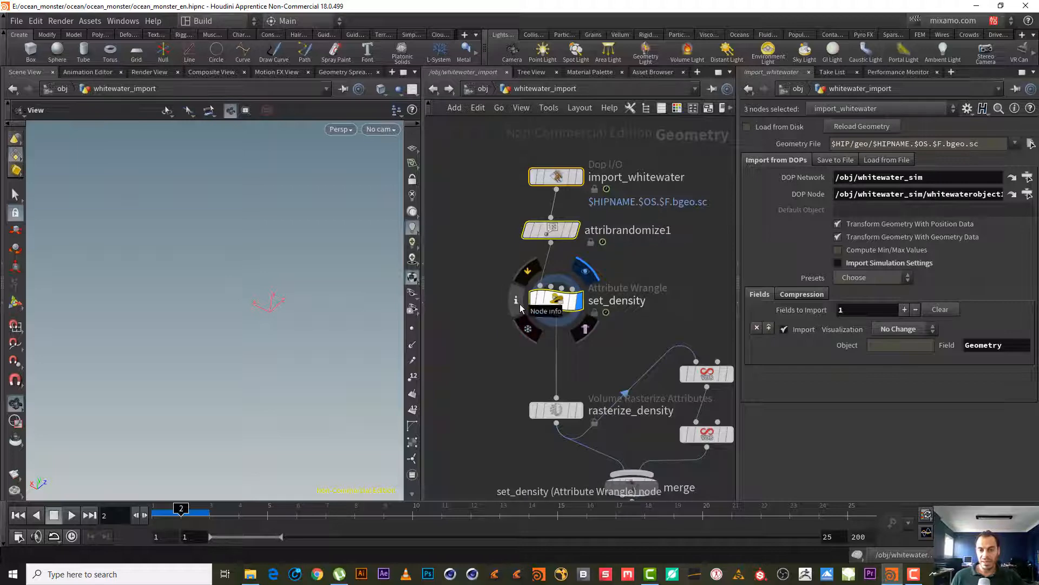
{"action": "left_click", "coordinate": [518, 303]}
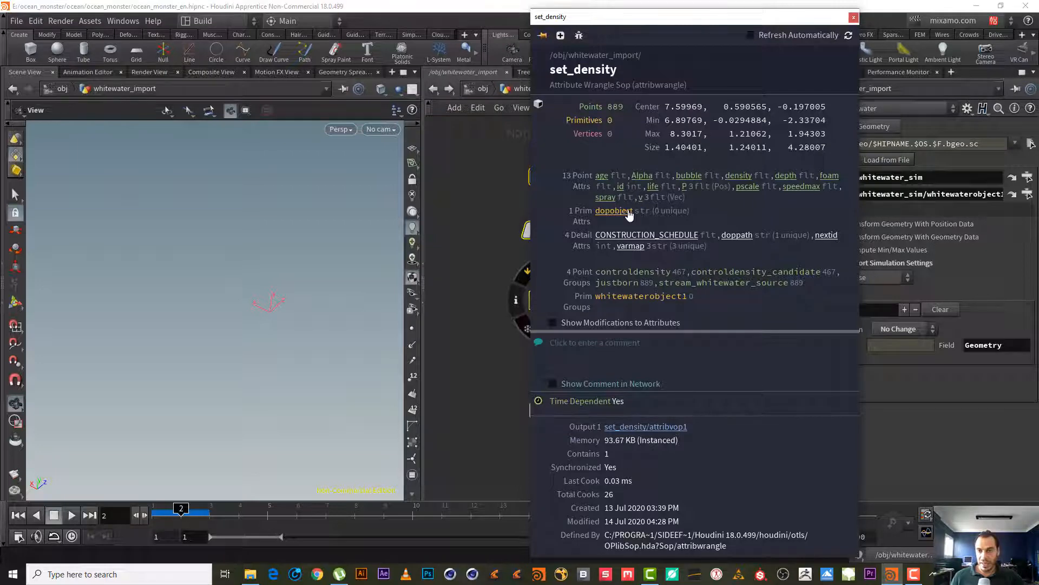
{"action": "left_click", "coordinate": [854, 18]}
{"action": "middle_click_drag", "start_coordinate": [651, 264], "coordinate": [602, 203]}
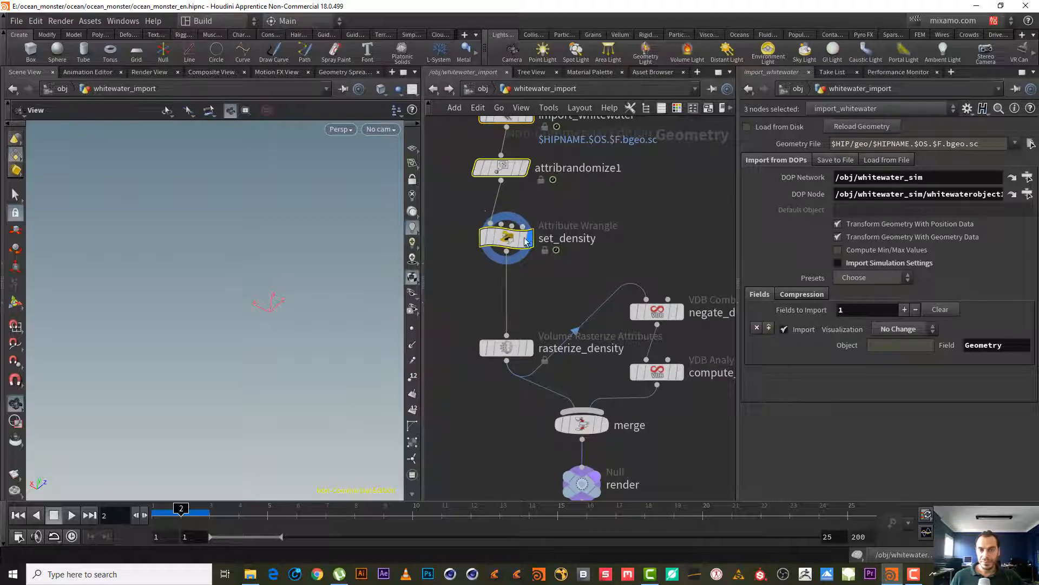
{"action": "middle_click_drag", "start_coordinate": [618, 221], "coordinate": [628, 284]}
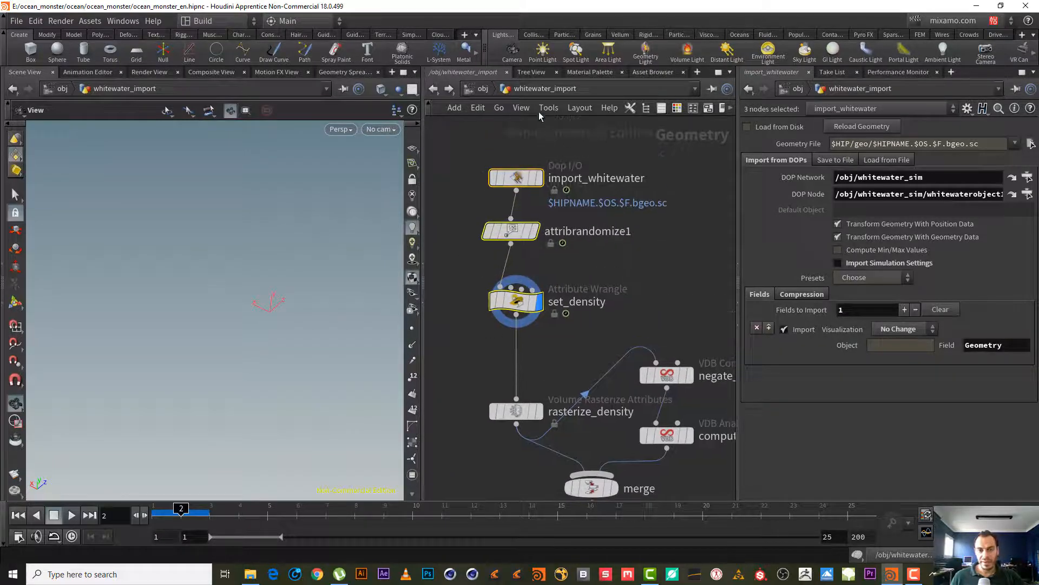
- Go up to the object network and review the render material of whitewater_import and the settings of whitewater_source
{"action": "left_click", "coordinate": [483, 89]}
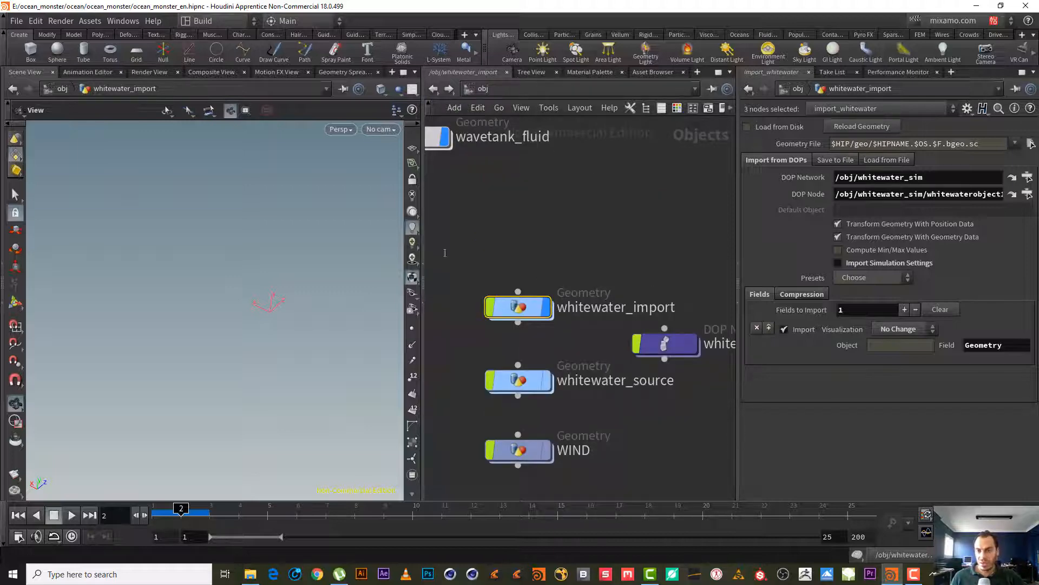
{"action": "left_click_drag", "start_coordinate": [568, 352], "coordinate": [481, 262]}
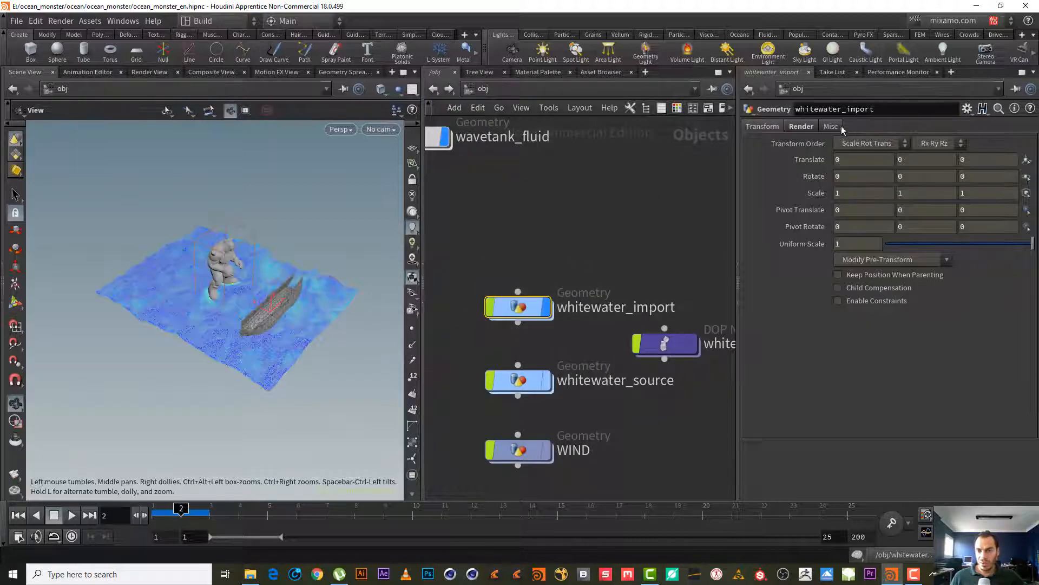
{"action": "left_click", "coordinate": [801, 126]}
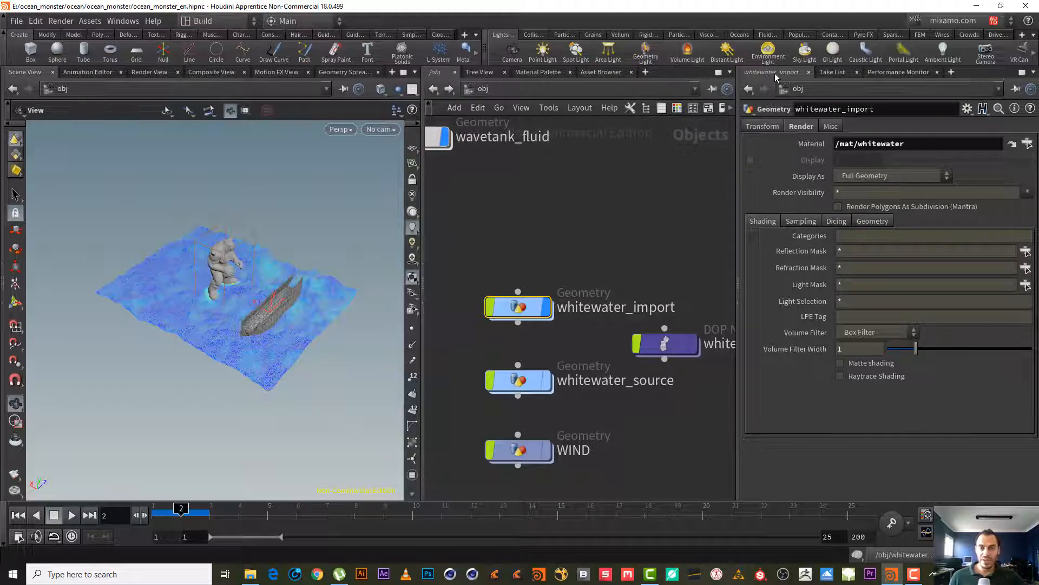
{"action": "middle_click_drag", "start_coordinate": [559, 249], "coordinate": [599, 219]}
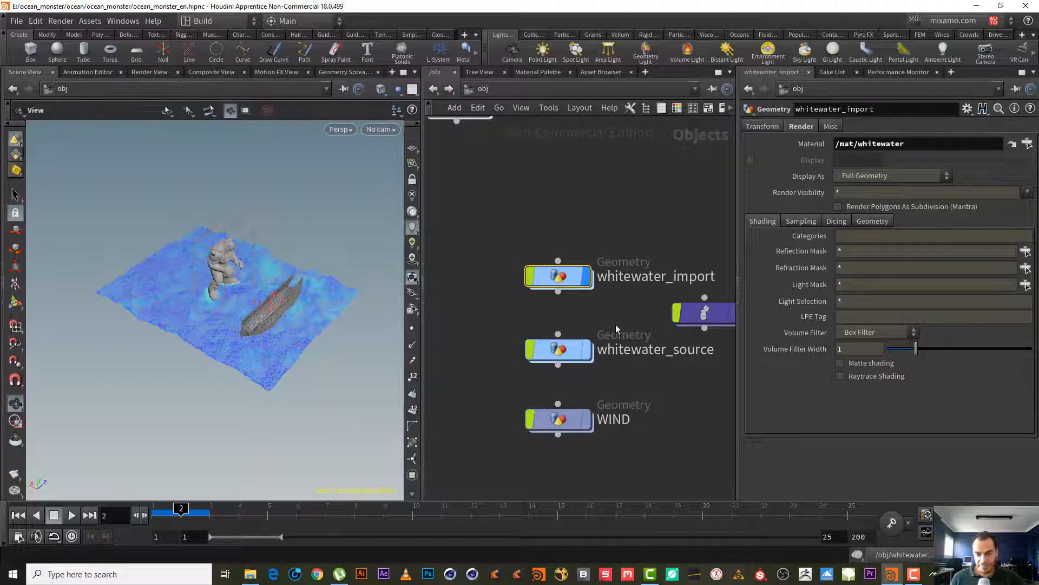
{"action": "left_click", "coordinate": [561, 351]}
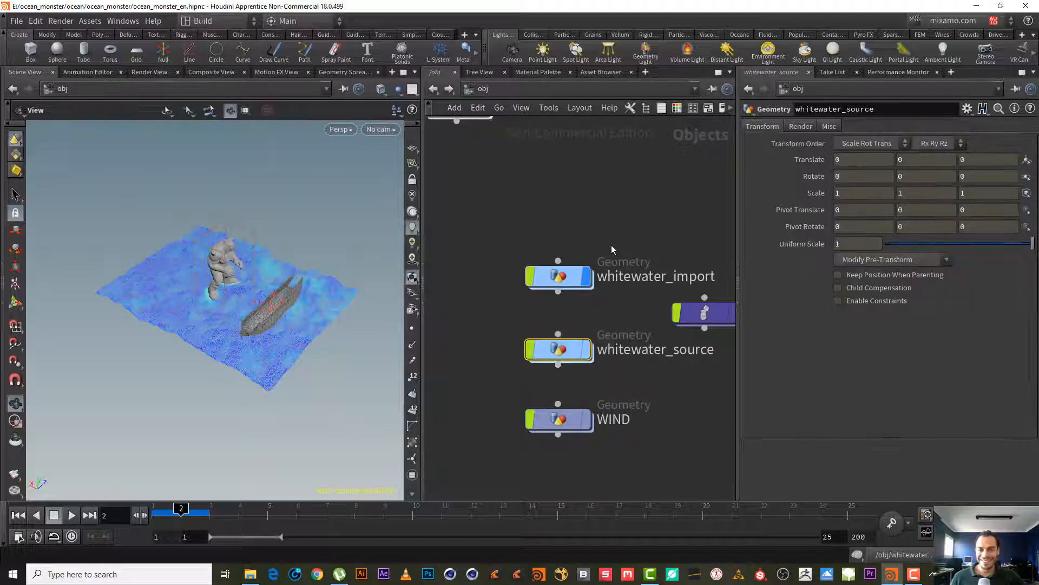
{"action": "left_click", "coordinate": [559, 276]}
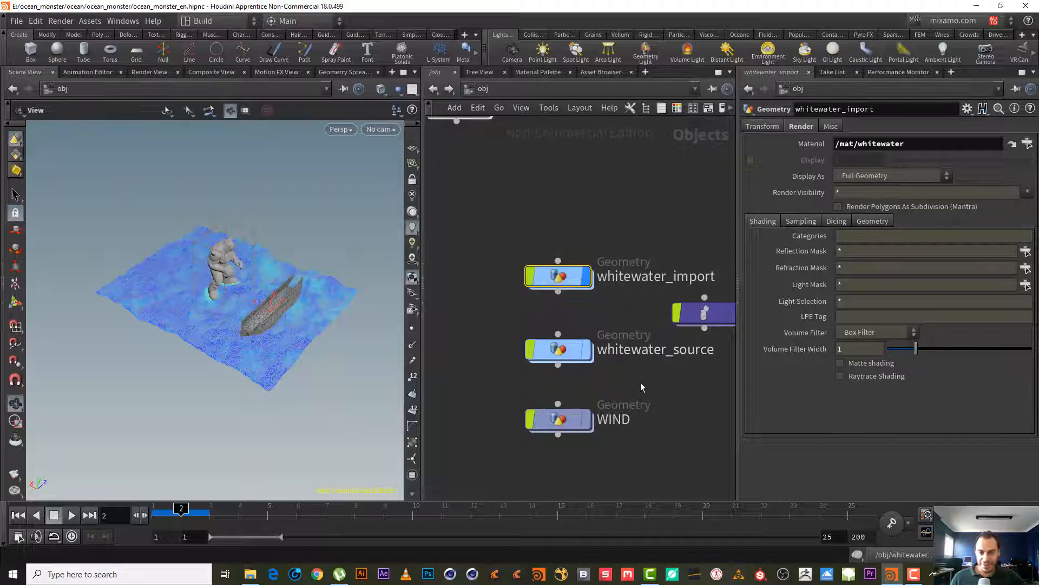
{"action": "scroll", "coordinate": [641, 382], "scroll_direction": "up", "scroll_amount": 2}
{"action": "left_click_drag", "start_coordinate": [657, 384], "coordinate": [475, 311]}
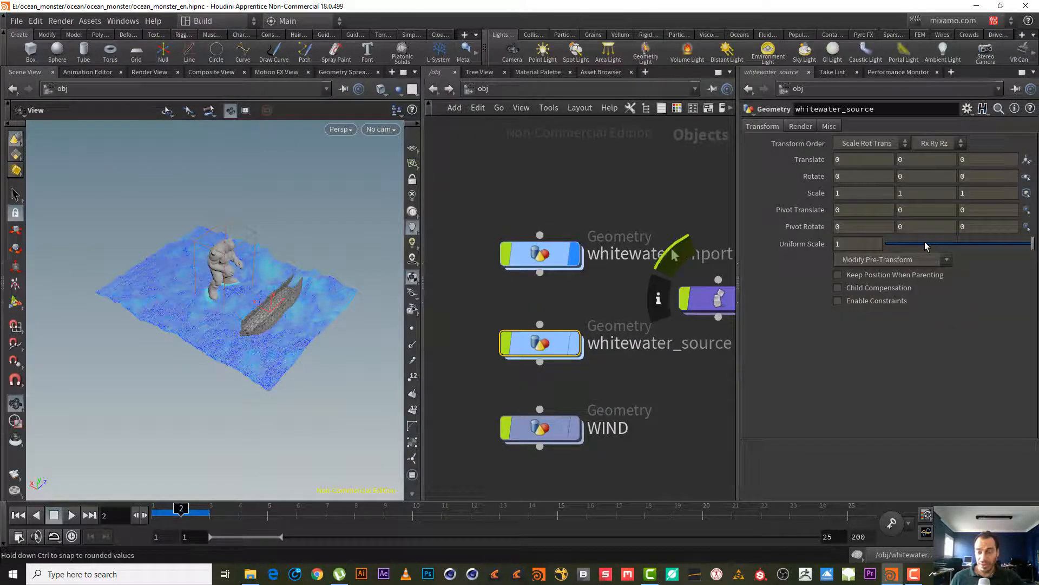
{"action": "scroll", "coordinate": [607, 314], "scroll_direction": "up", "scroll_amount": 2}
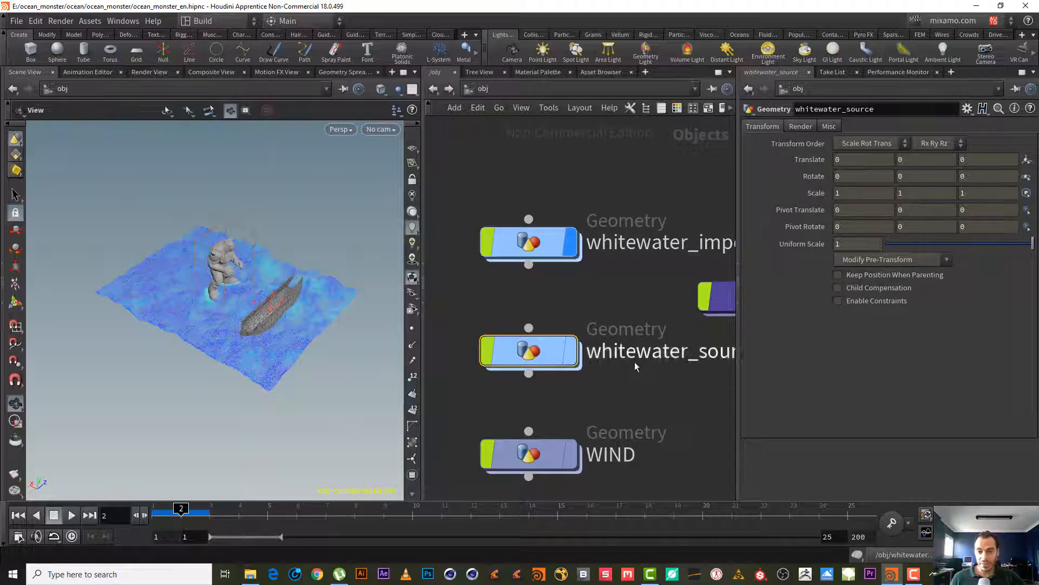
{"action": "scroll", "coordinate": [583, 256], "scroll_direction": "down", "scroll_amount": 2}
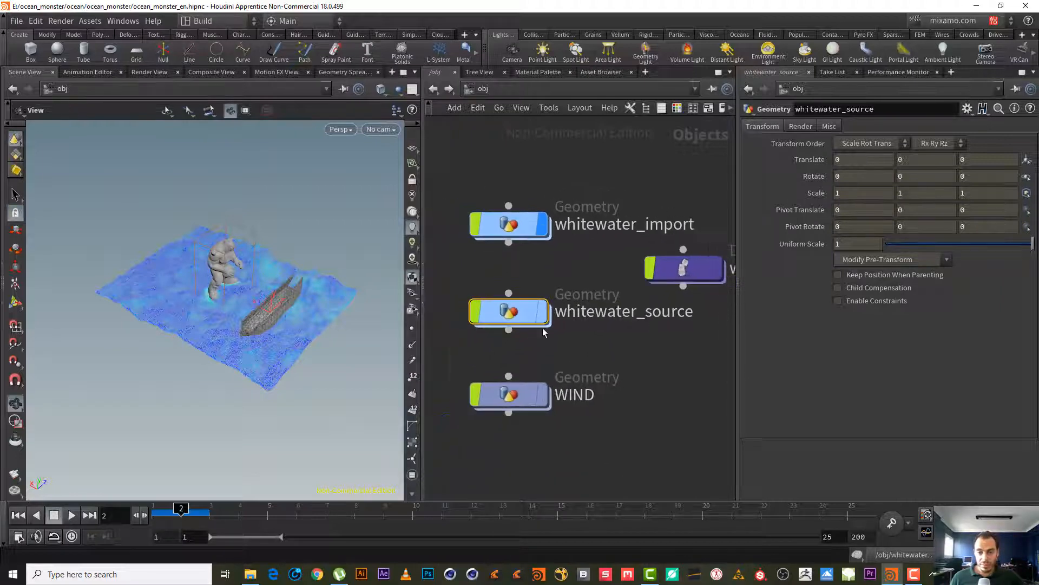
- Enter whitewater_import again and shift the import_whitewater and attribrandomize1 nodes slightly further from set_density
{"action": "double_click", "coordinate": [513, 229]}
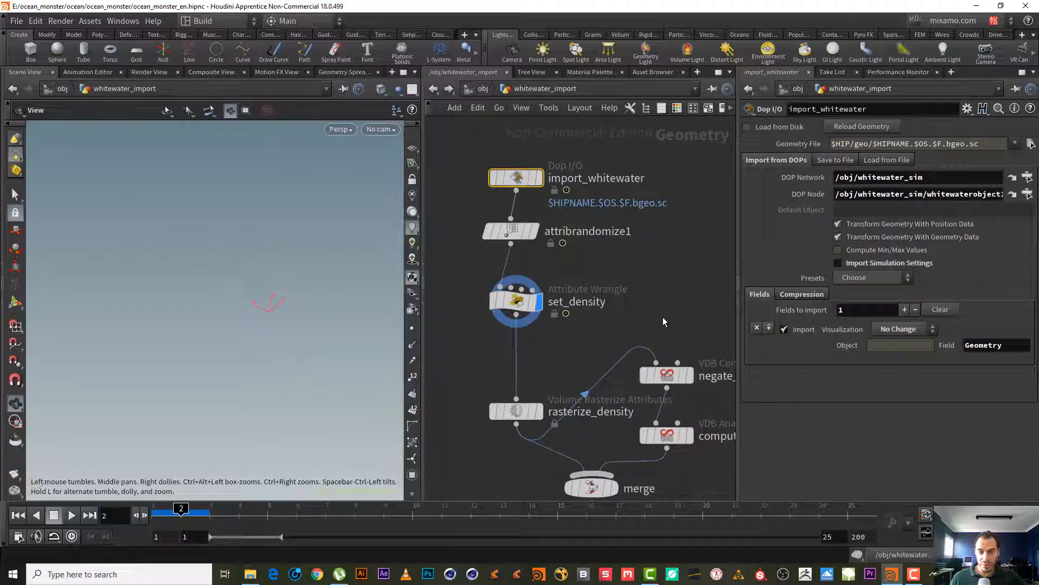
{"action": "middle_click_drag", "start_coordinate": [663, 316], "coordinate": [638, 255]}
{"action": "scroll", "coordinate": [618, 262], "scroll_direction": "down", "scroll_amount": 2}
{"action": "middle_click_drag", "start_coordinate": [668, 218], "coordinate": [665, 259]}
{"action": "scroll", "coordinate": [654, 224], "scroll_direction": "up", "scroll_amount": 2}
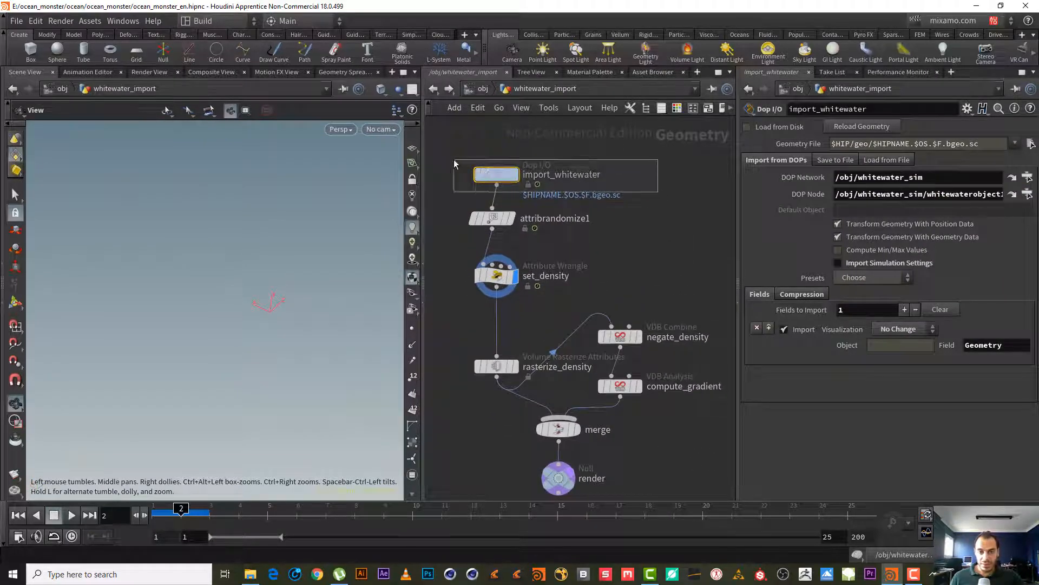
{"action": "left_click_drag", "start_coordinate": [494, 175], "coordinate": [491, 165]}
{"action": "middle_click_drag", "start_coordinate": [603, 262], "coordinate": [638, 271]}
{"action": "mouse_move", "coordinate": [530, 224]}
{"action": "left_mouse_down"}
{"action": "mouse_move", "coordinate": [533, 212]}
{"action": "mouse_move", "coordinate": [521, 214]}
{"action": "left_mouse_up"}
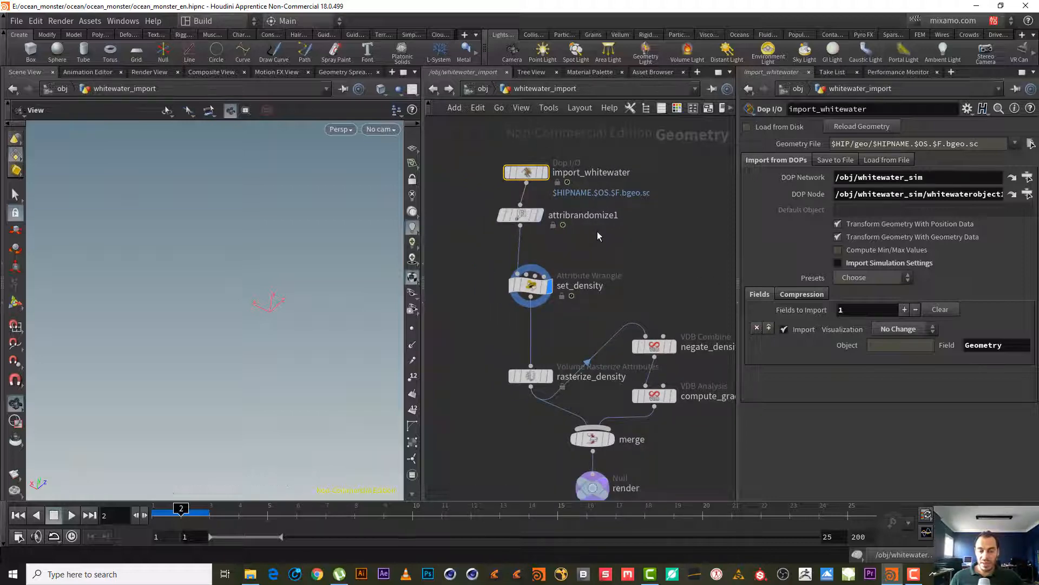
{"action": "middle_click_drag", "start_coordinate": [602, 244], "coordinate": [645, 256]}
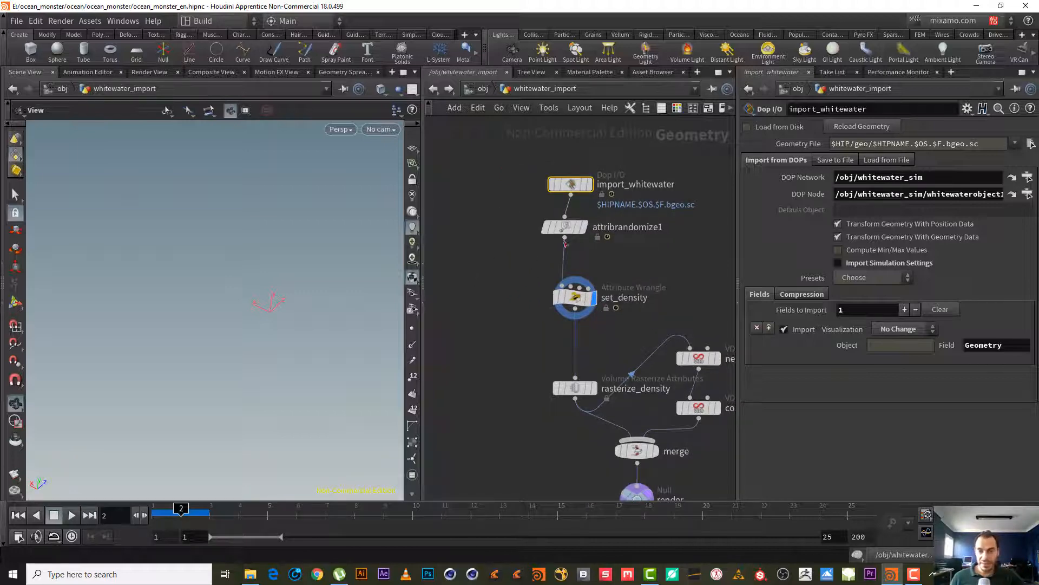
{"action": "mouse_move", "coordinate": [573, 252]}
{"action": "left_click", "coordinate": [565, 237]}
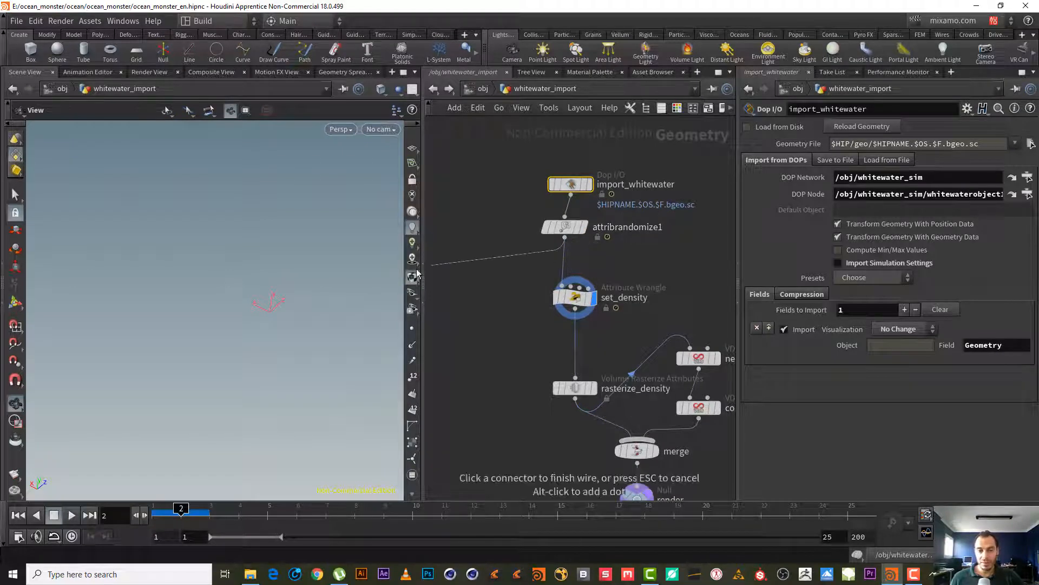
{"action": "key", "text": "Escape"}
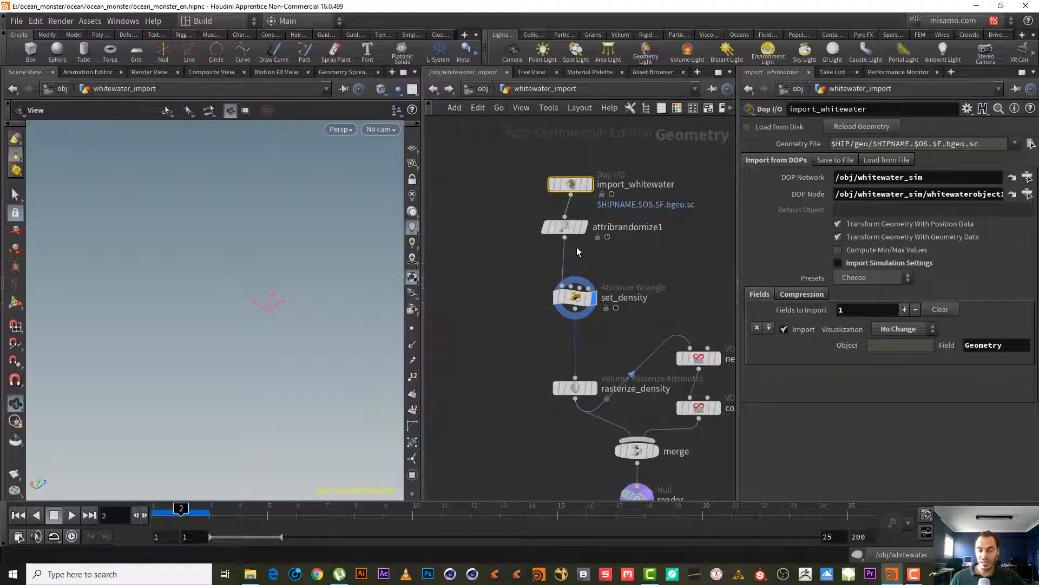
- Look up the node info of attribrandomize1
{"action": "middle_click", "coordinate": [566, 227]}
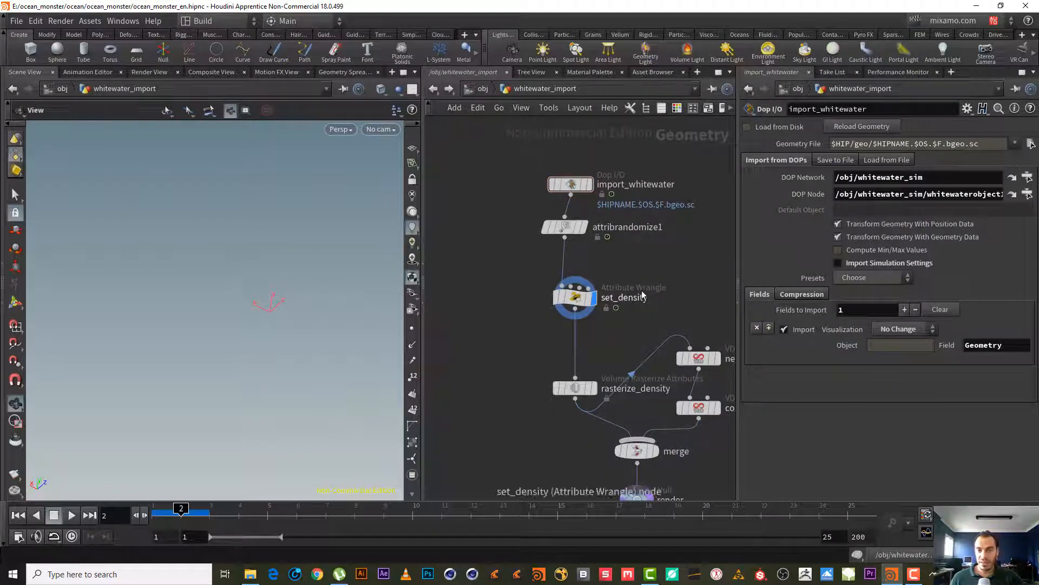
{"action": "middle_click_drag", "start_coordinate": [641, 291], "coordinate": [606, 272]}
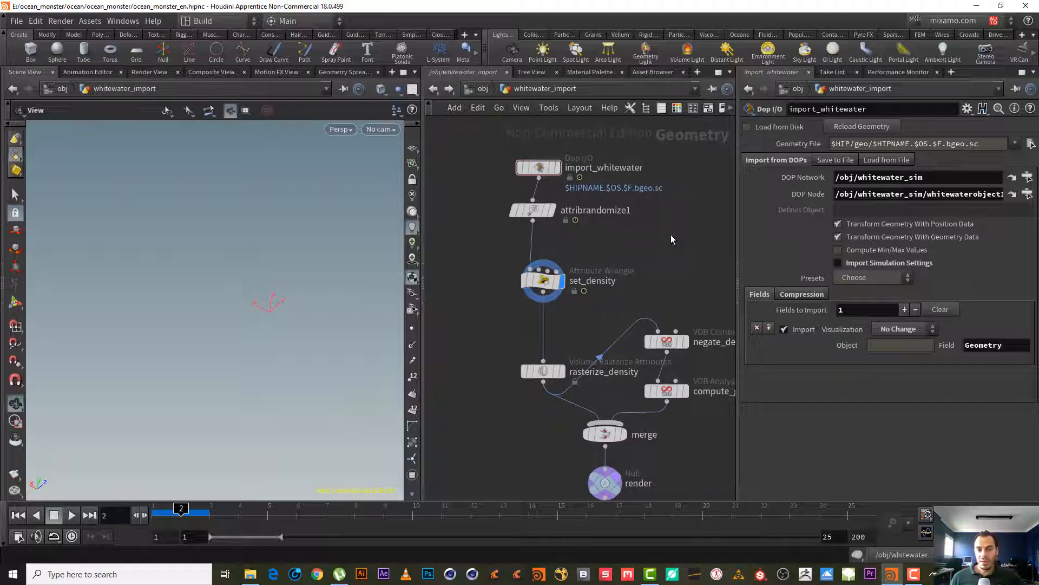
{"action": "left_click", "coordinate": [914, 575]}
{"action": "left_click", "coordinate": [911, 577]}
{"action": "left_click", "coordinate": [911, 577]}
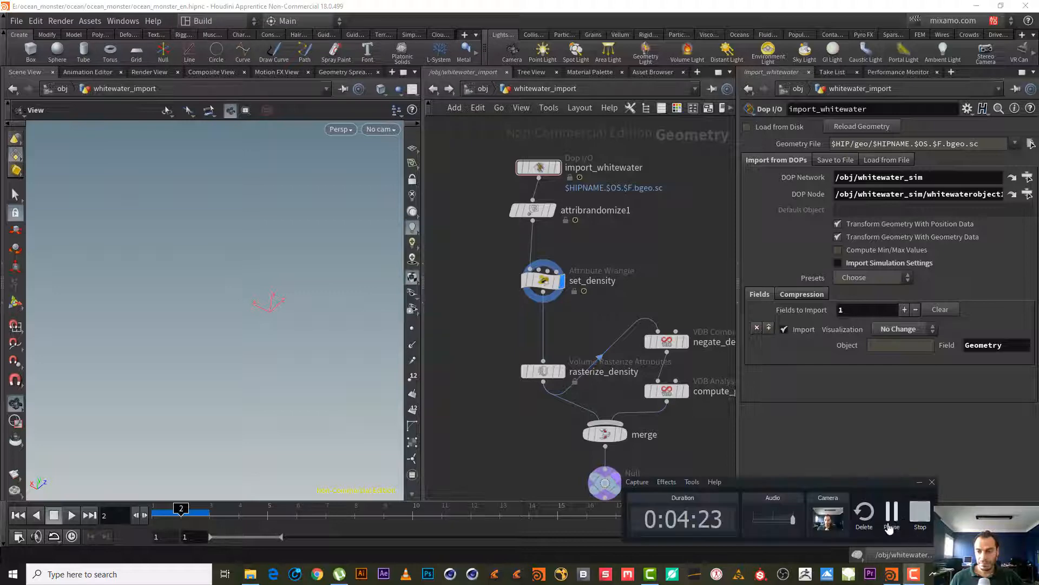
{"action": "left_click", "coordinate": [891, 515]}
- Examine the point attributes and groups that attribrandomize1 outputs
{"action": "middle_click", "coordinate": [533, 211]}
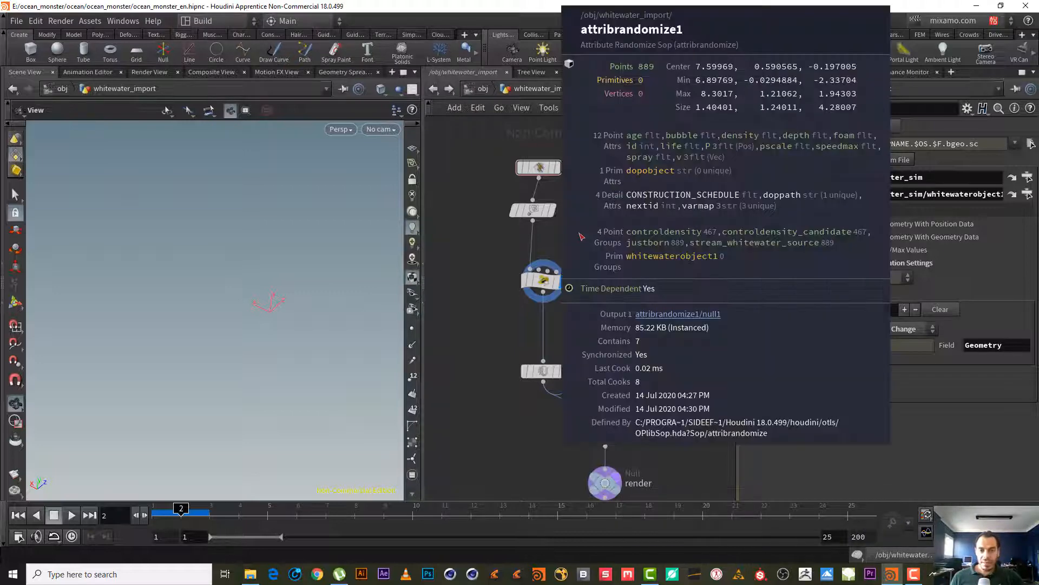
{"action": "middle_click_drag", "start_coordinate": [511, 253], "coordinate": [545, 275]}
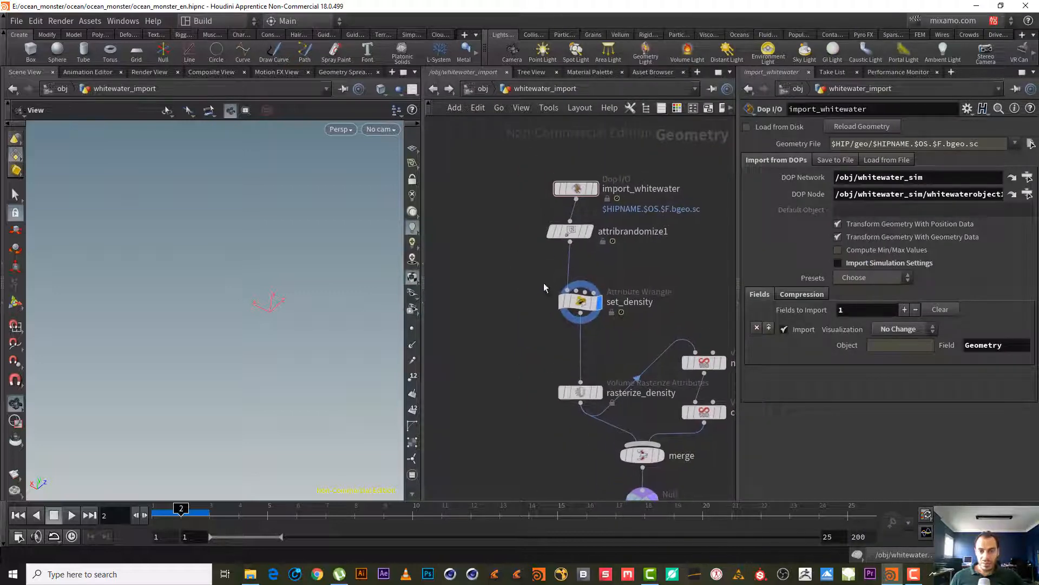
{"action": "right_click_drag", "start_coordinate": [537, 269], "coordinate": [558, 269]}
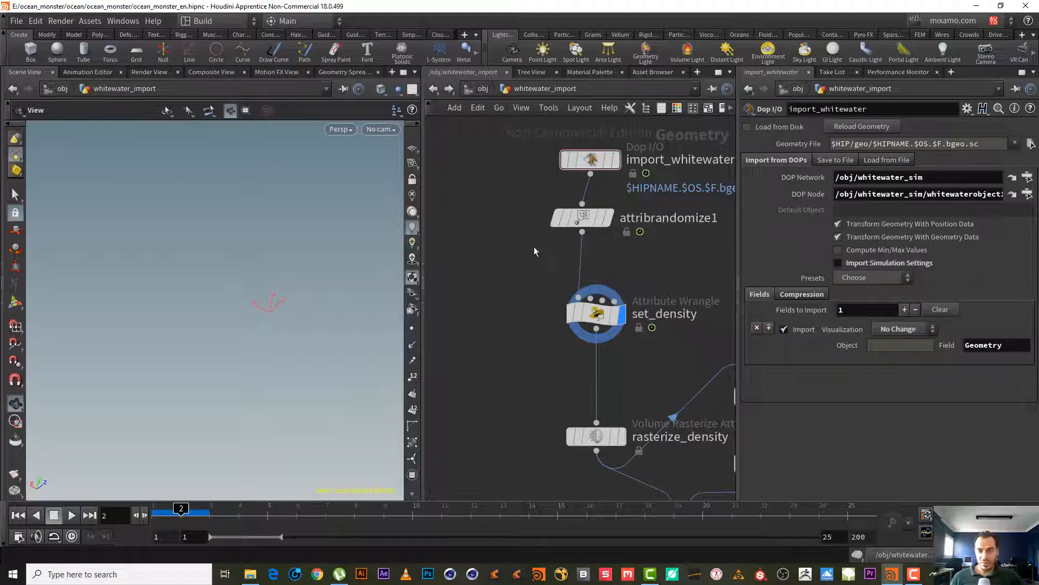
{"action": "middle_click_drag", "start_coordinate": [505, 274], "coordinate": [469, 270]}
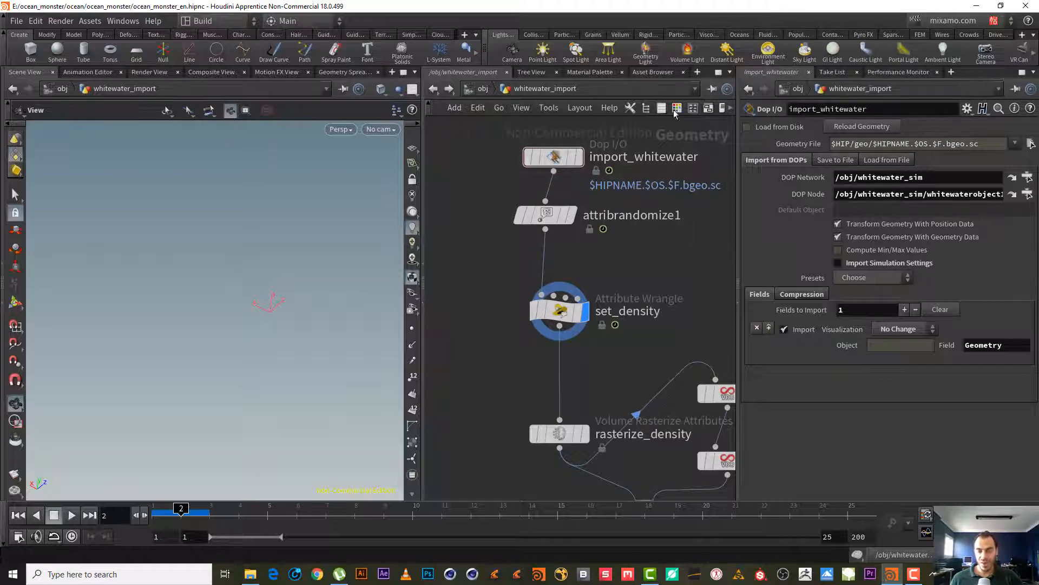
{"action": "middle_click_drag", "start_coordinate": [593, 252], "coordinate": [637, 262]}
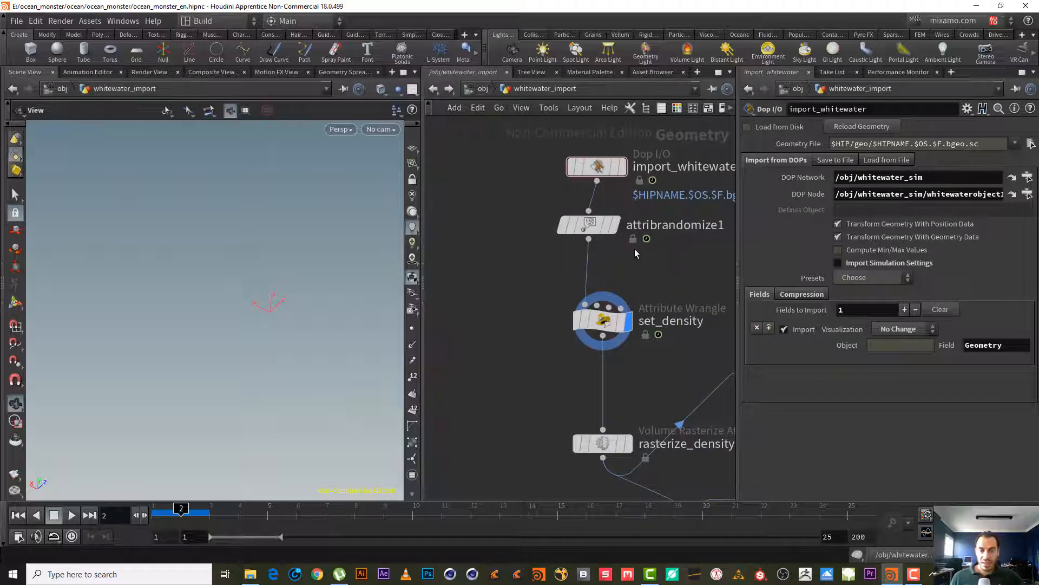
- Branch a Blast node off the output of attribrandomize1, placed beside set_density
{"action": "left_click", "coordinate": [588, 239]}
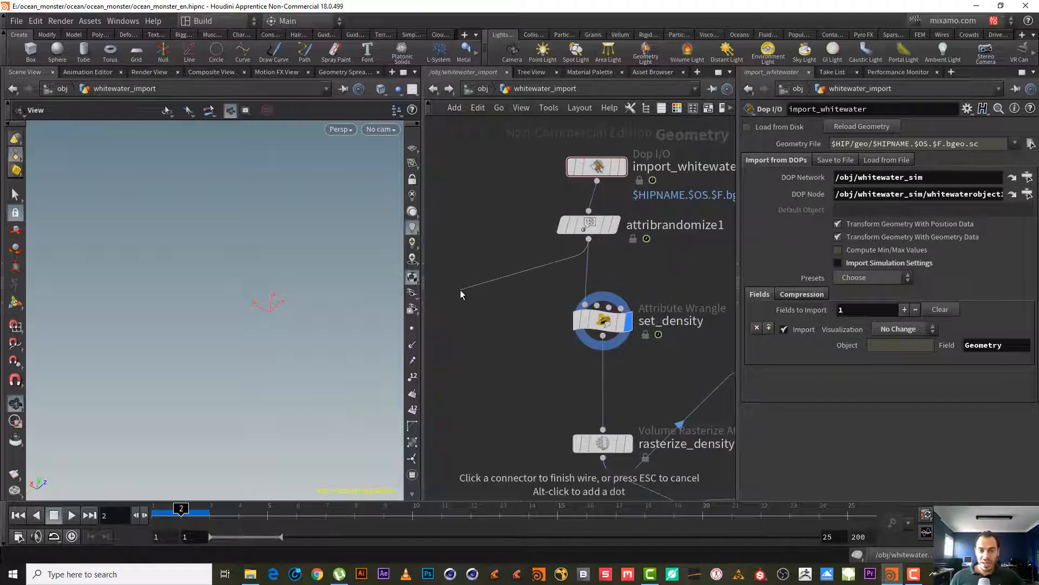
{"action": "key", "text": "Tab"}
{"action": "type", "text": "blas"}
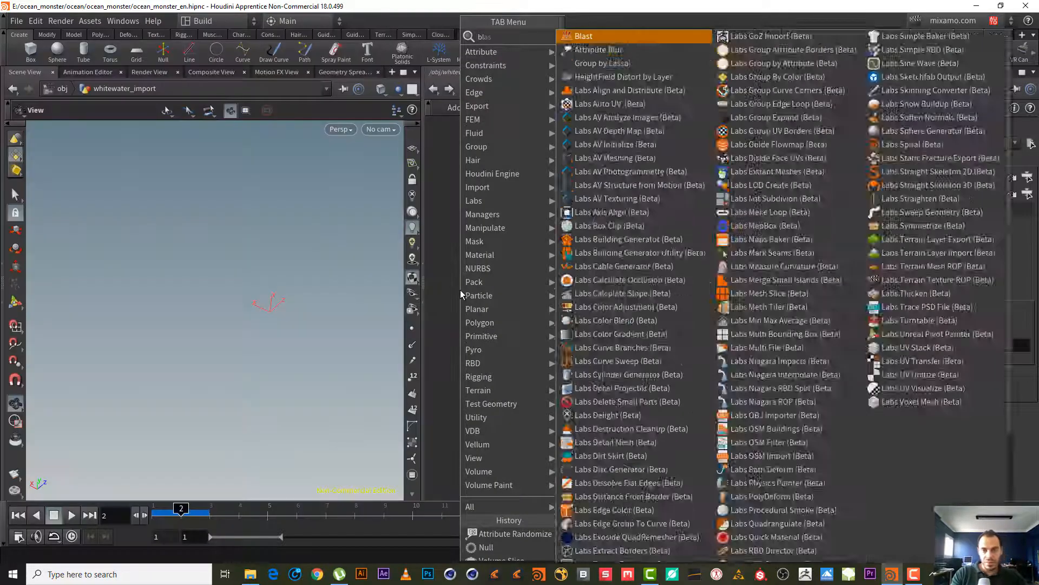
{"action": "type", "text": "t"}
{"action": "key", "text": "Return"}
{"action": "left_click", "coordinate": [460, 290]}
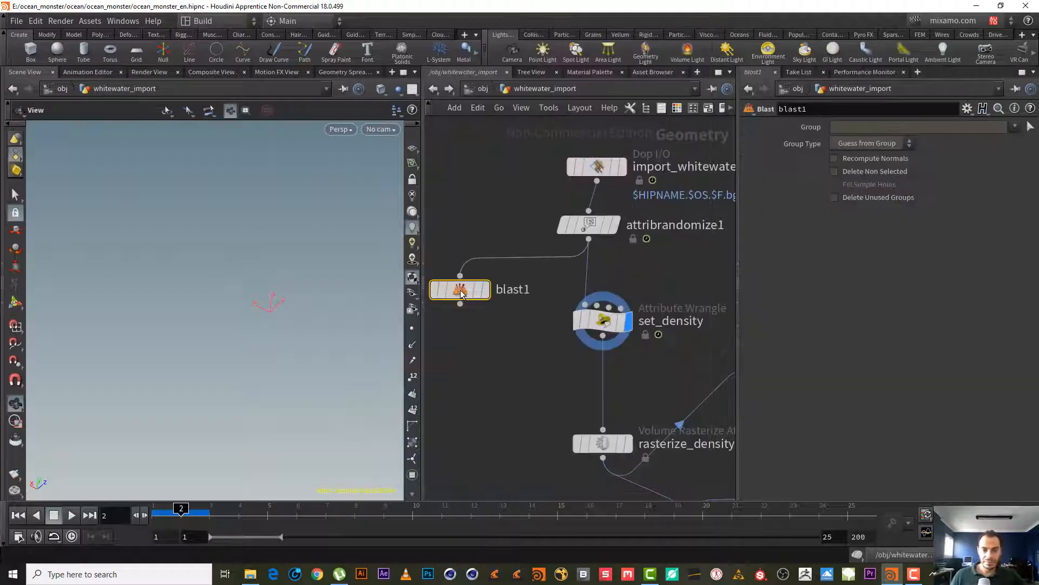
{"action": "left_click", "coordinate": [870, 127]}
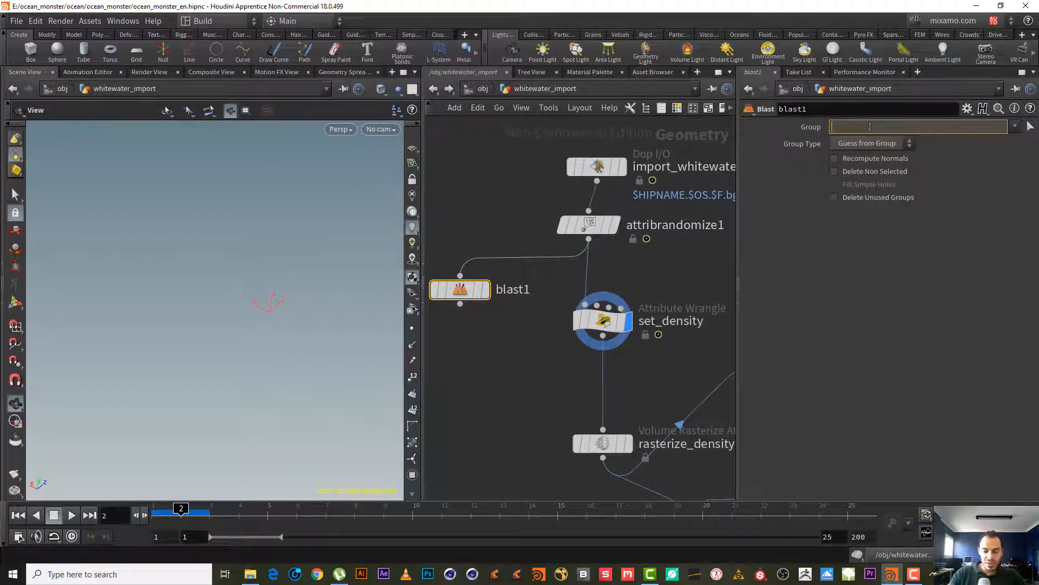
{"action": "type", "text": "@spray"}
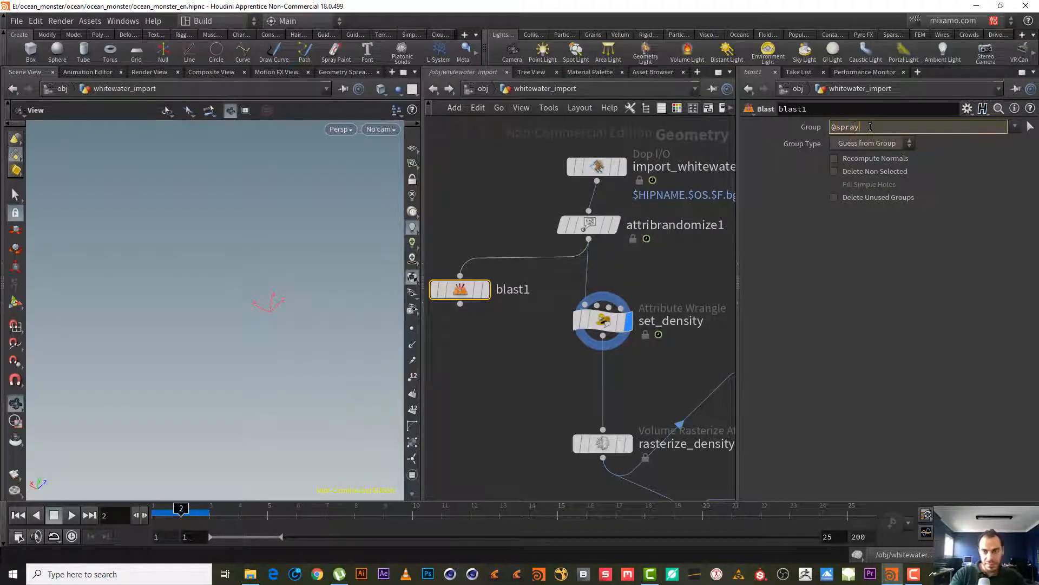
{"action": "type", "text": ">"}
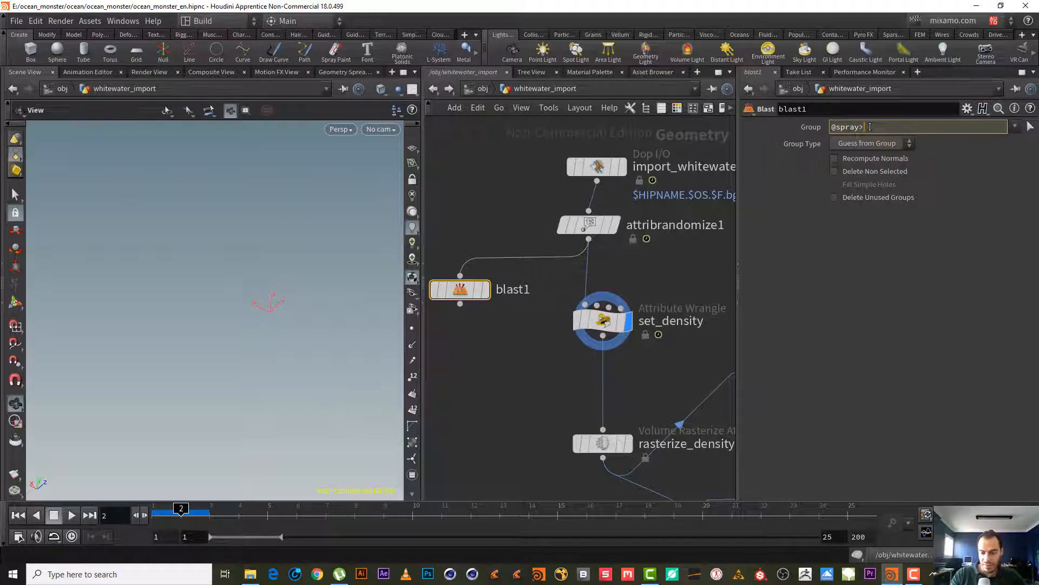
{"action": "type", "text": "0"}
{"action": "key", "text": "Return"}
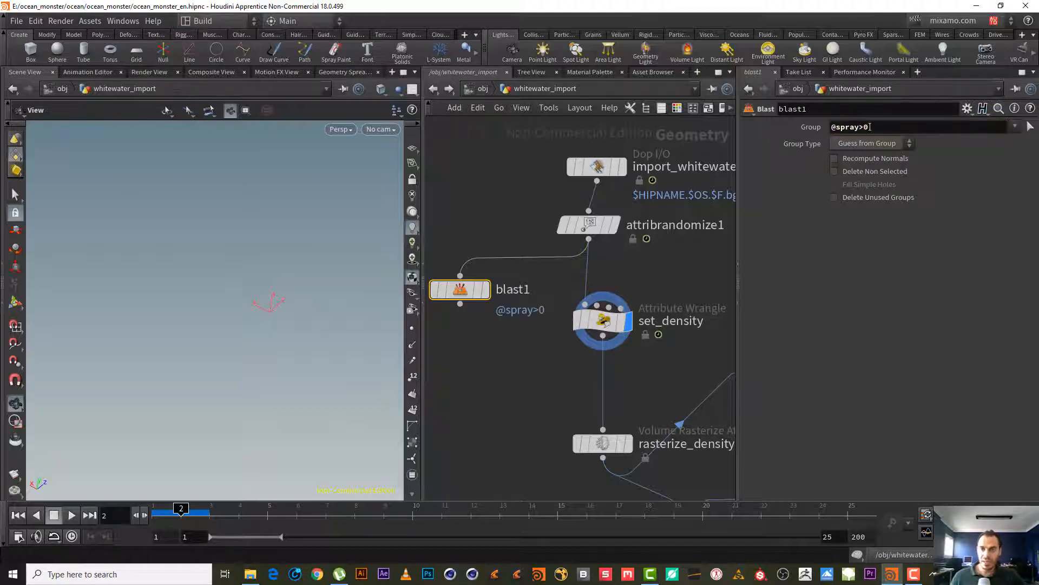
{"action": "left_click", "coordinate": [487, 290]}
{"action": "right_click_drag", "start_coordinate": [240, 295], "coordinate": [330, 278]}
{"action": "middle_click_drag", "start_coordinate": [483, 360], "coordinate": [532, 347]}
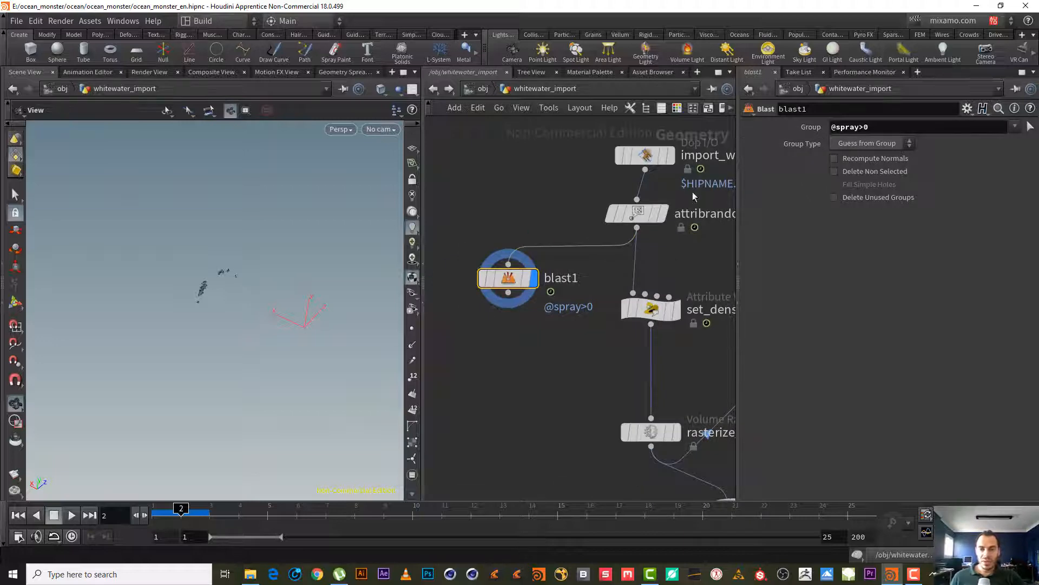
- Select the rasterize_density node and review its Volume Rasterize Attributes parameters, including voxel size and particle scale
{"action": "middle_click_drag", "start_coordinate": [580, 339], "coordinate": [523, 285]}
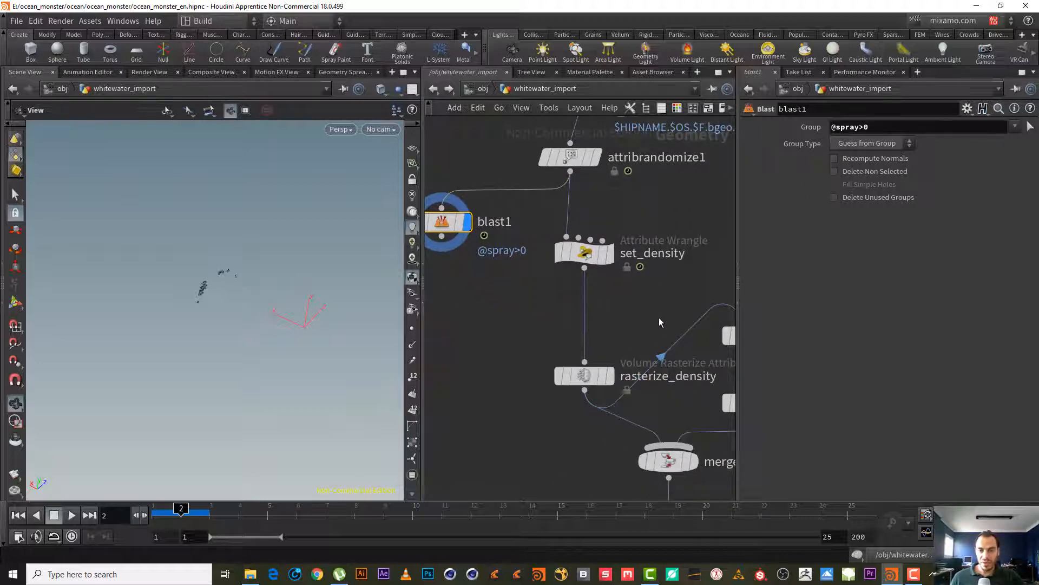
{"action": "middle_click_drag", "start_coordinate": [659, 323], "coordinate": [608, 263]}
{"action": "left_click_drag", "start_coordinate": [590, 269], "coordinate": [531, 340]}
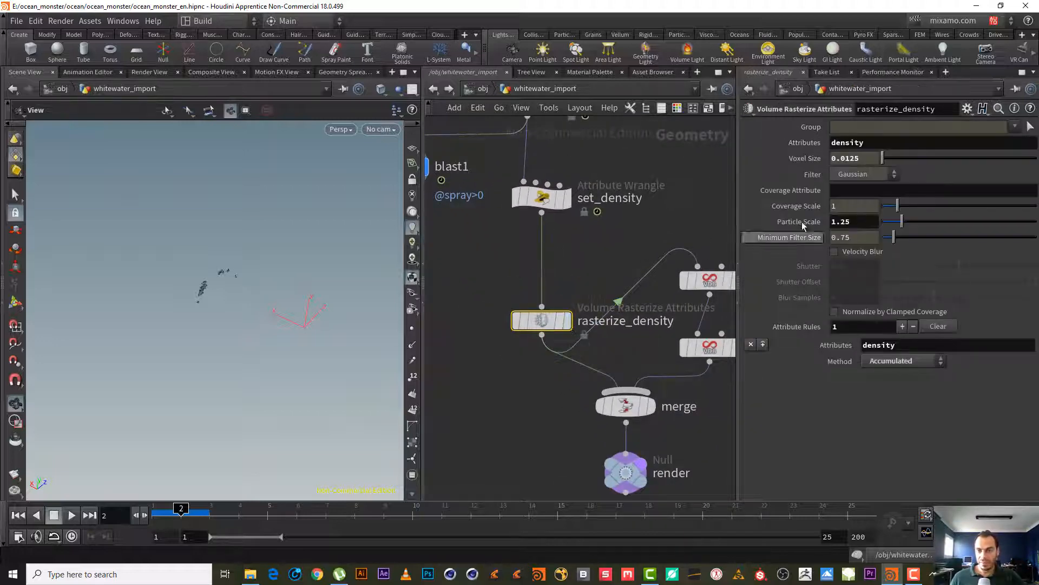
- Move the render null farther down below the merge node in the network
{"action": "middle_click_drag", "start_coordinate": [614, 357], "coordinate": [578, 338]}
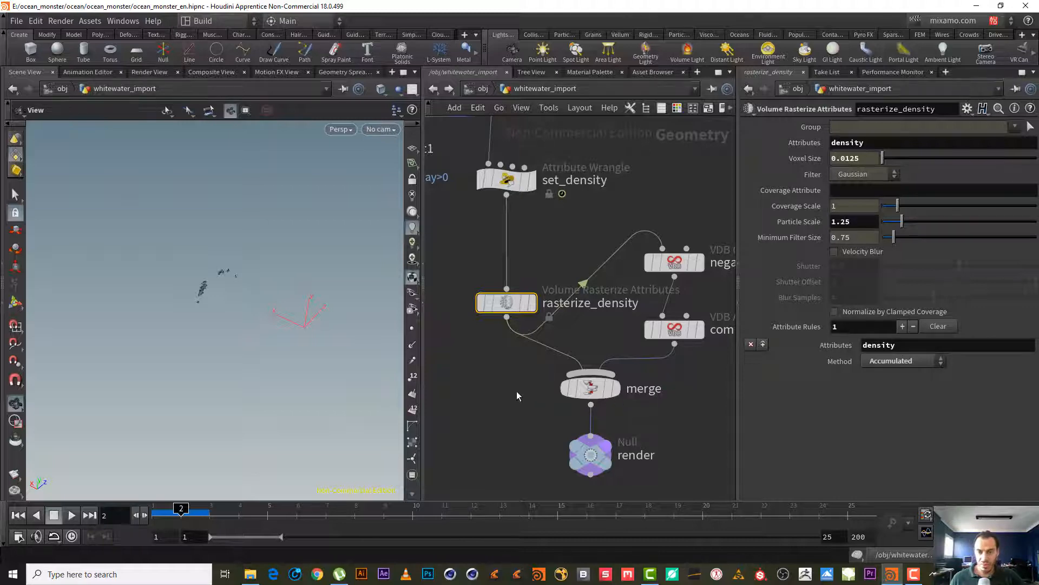
{"action": "middle_click_drag", "start_coordinate": [523, 377], "coordinate": [523, 242]}
{"action": "left_click_drag", "start_coordinate": [595, 316], "coordinate": [590, 391]}
- Examine the set_density wrangle's bindings, density ramps and VEX code that sets density and Alpha
{"action": "middle_click_drag", "start_coordinate": [649, 297], "coordinate": [638, 451]}
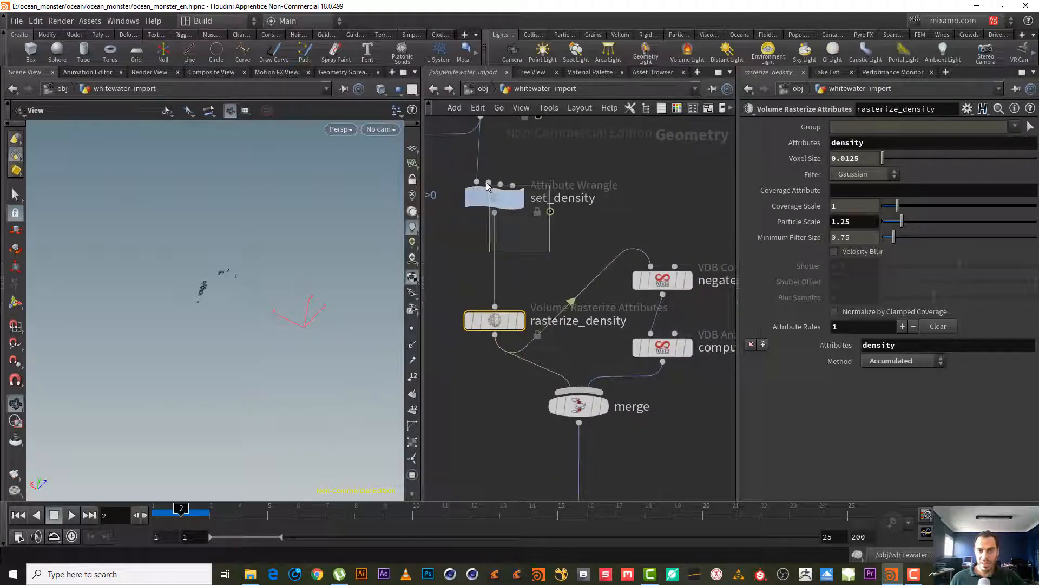
{"action": "left_click", "coordinate": [519, 195]}
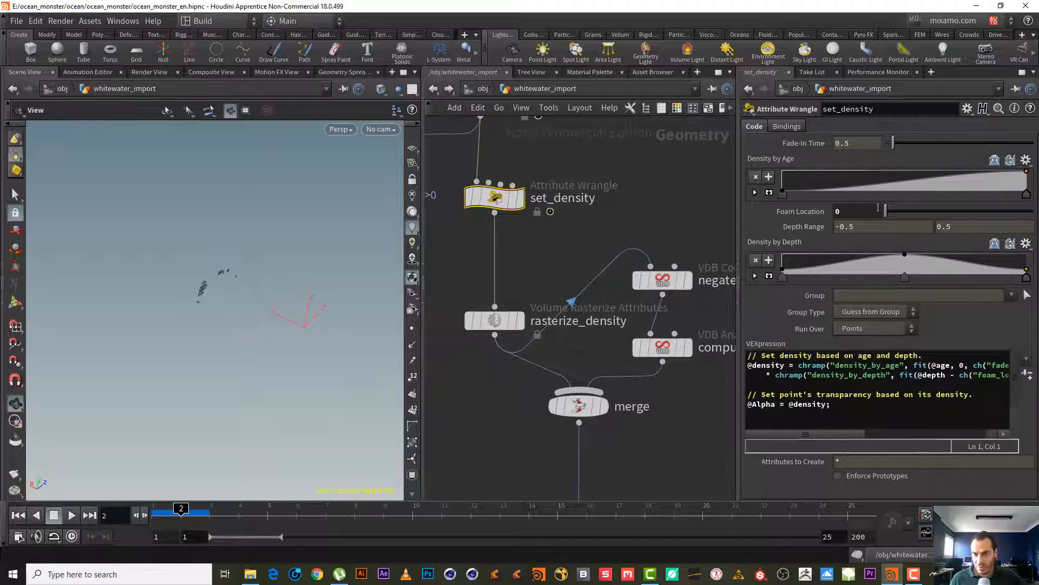
{"action": "left_click", "coordinate": [787, 126]}
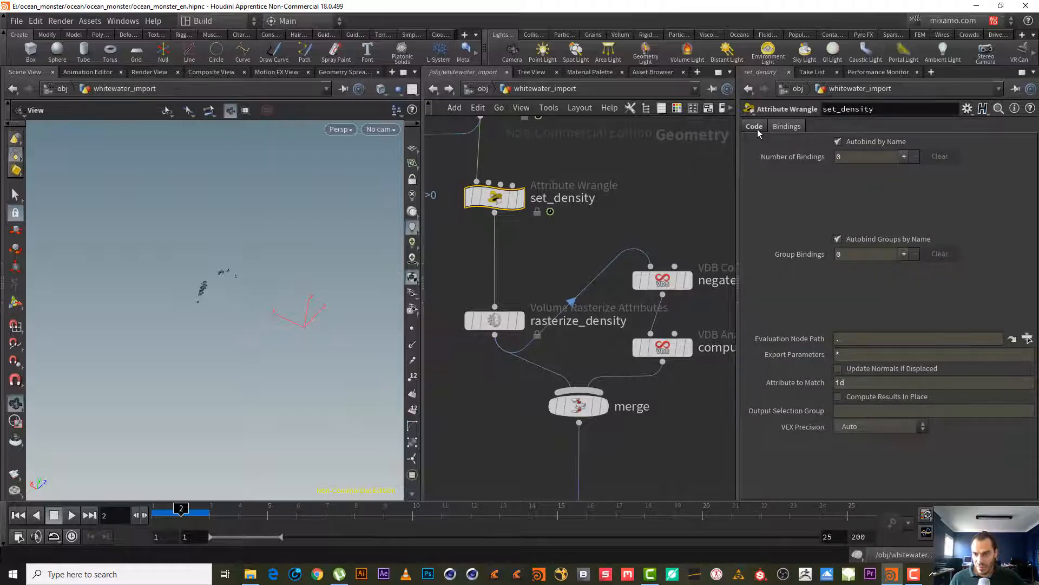
{"action": "left_click", "coordinate": [755, 127]}
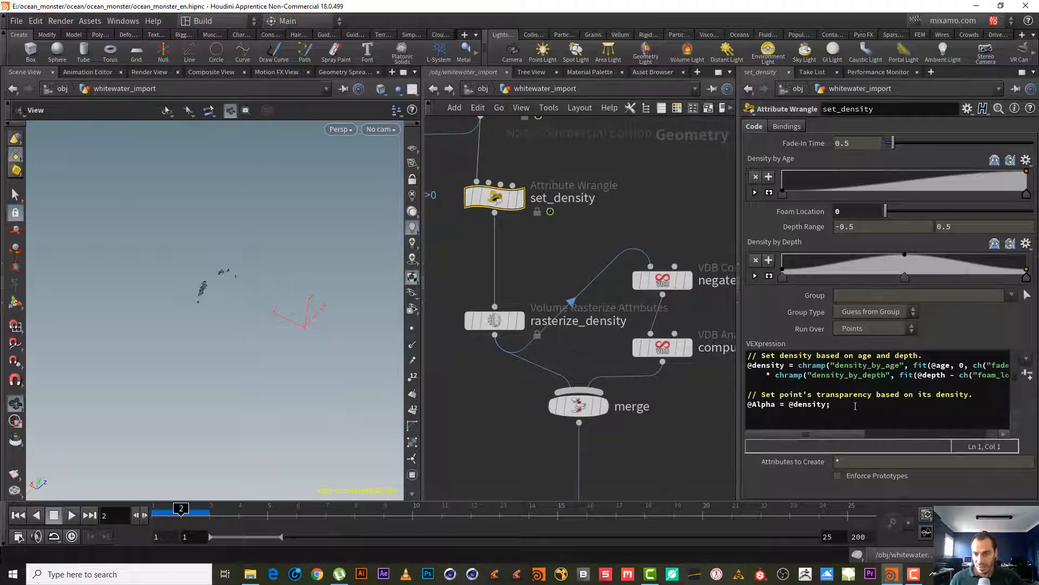
{"action": "left_click", "coordinate": [874, 403]}
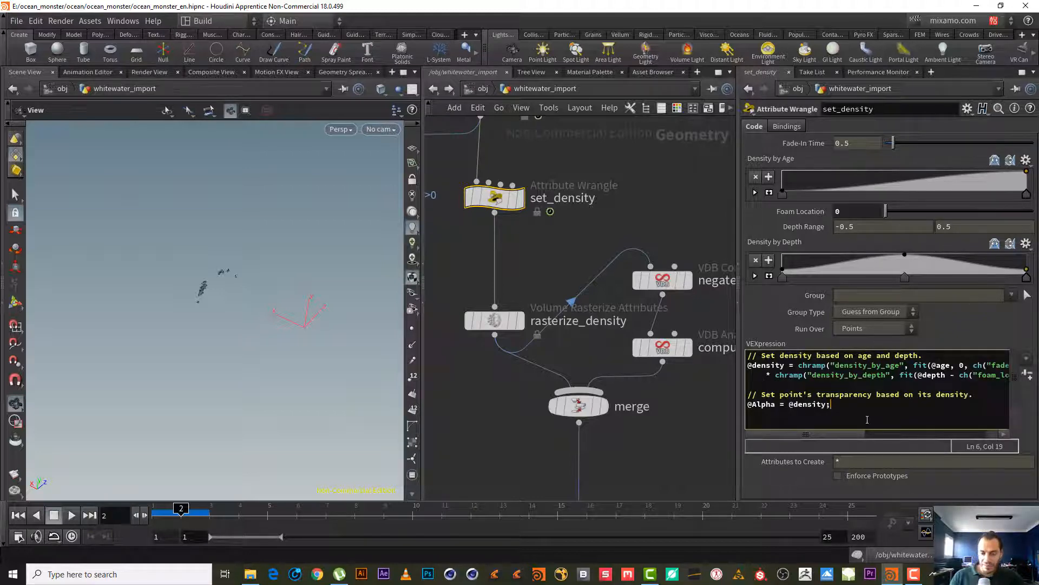
{"action": "key", "text": "Return"}
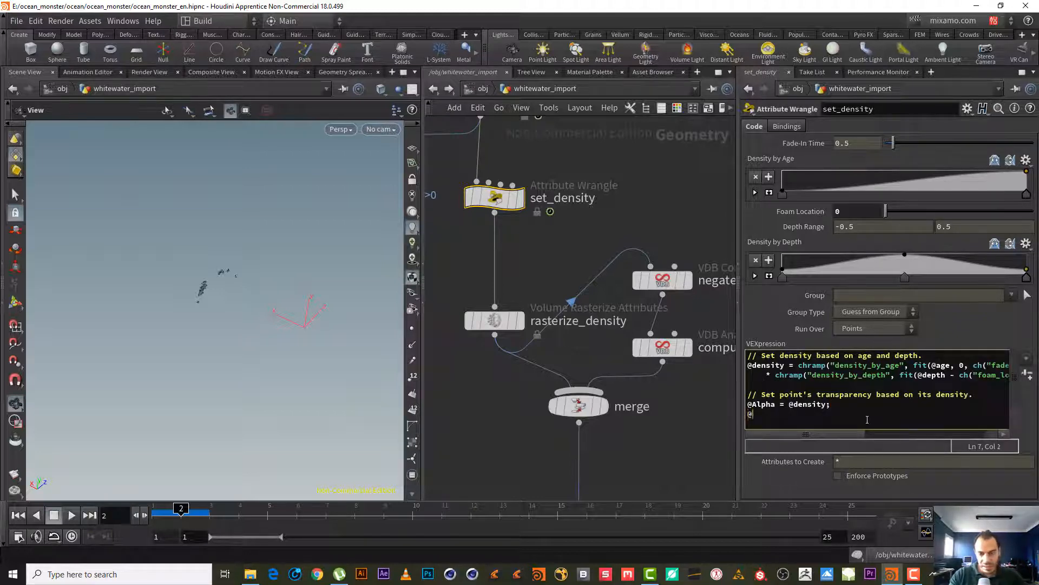
{"action": "double_click", "coordinate": [786, 364]}
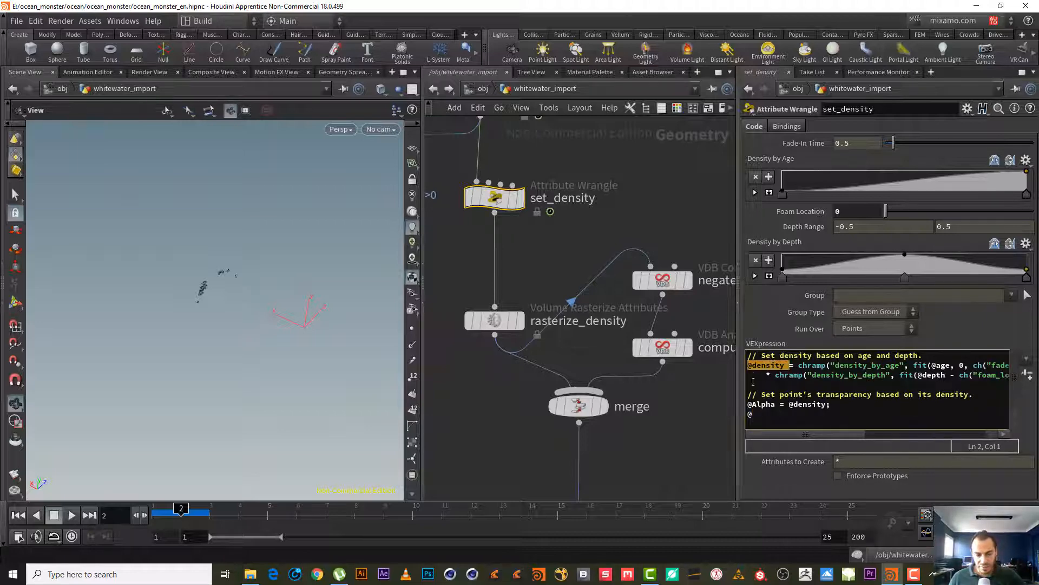
{"action": "left_click", "coordinate": [770, 416]}
{"action": "type", "text": "density "}
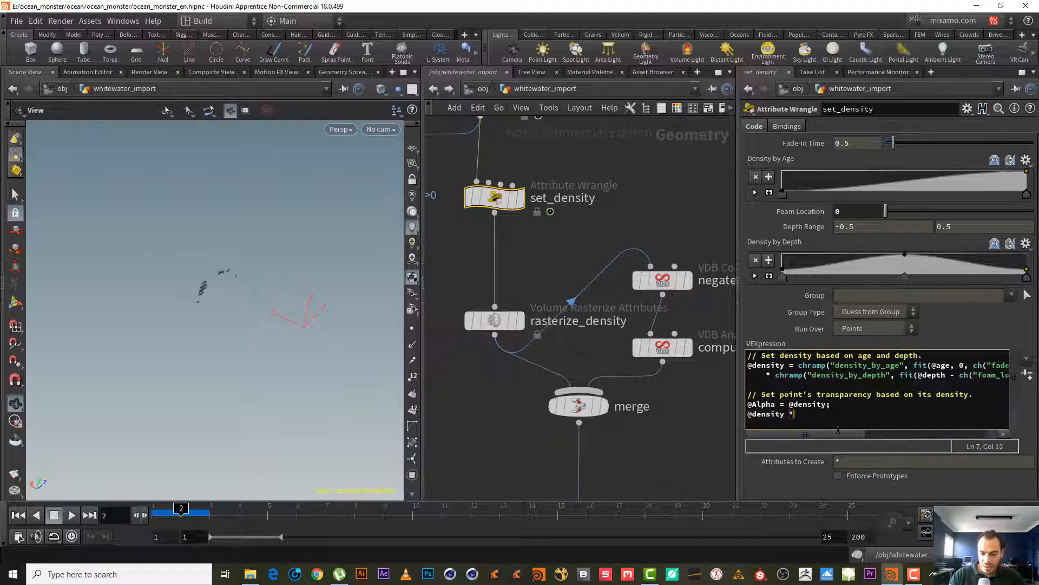
{"action": "type", "text": "*= "}
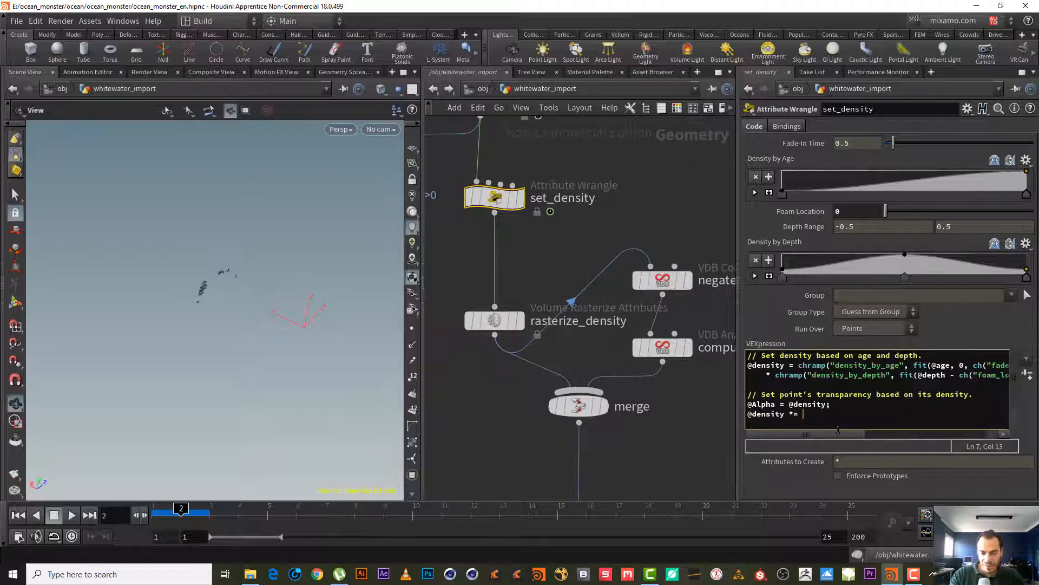
{"action": "type", "text": "ch("}
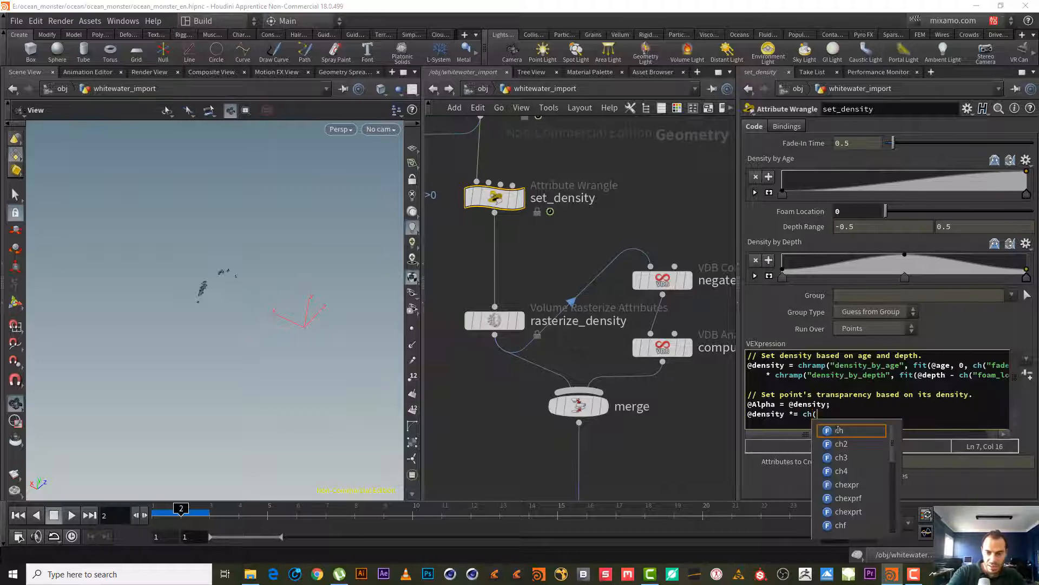
{"action": "type", "text": ");"}
{"action": "key", "text": "Left"}
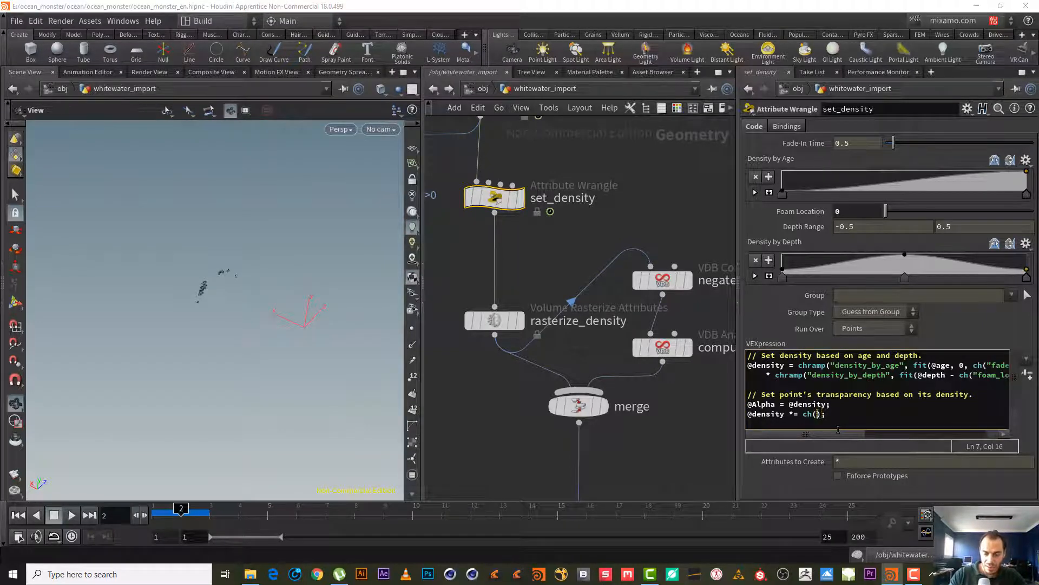
{"action": "type", "text": "\"\""}
{"action": "key", "text": "Left"}
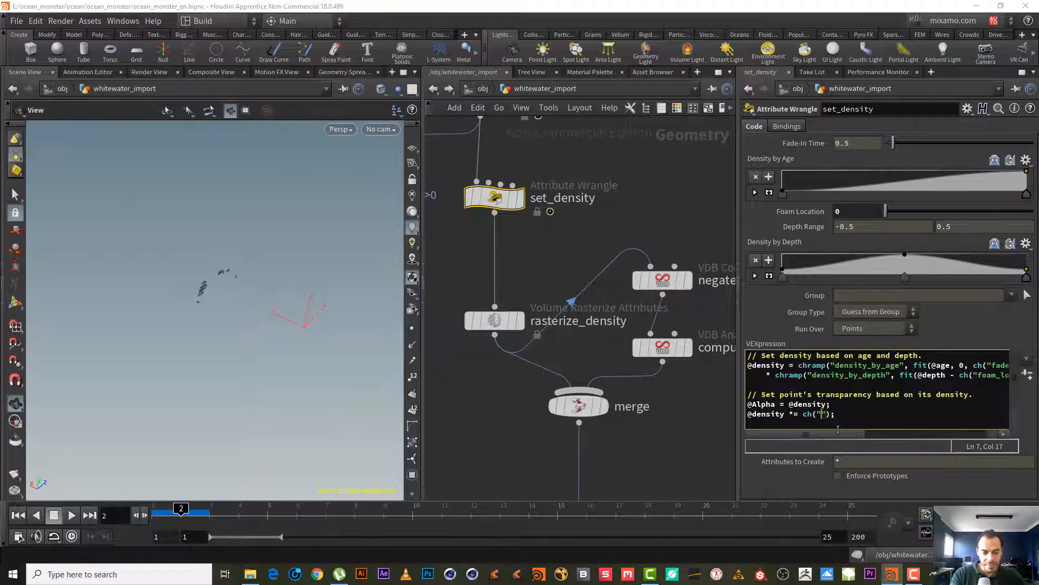
{"action": "type", "text": "density "}
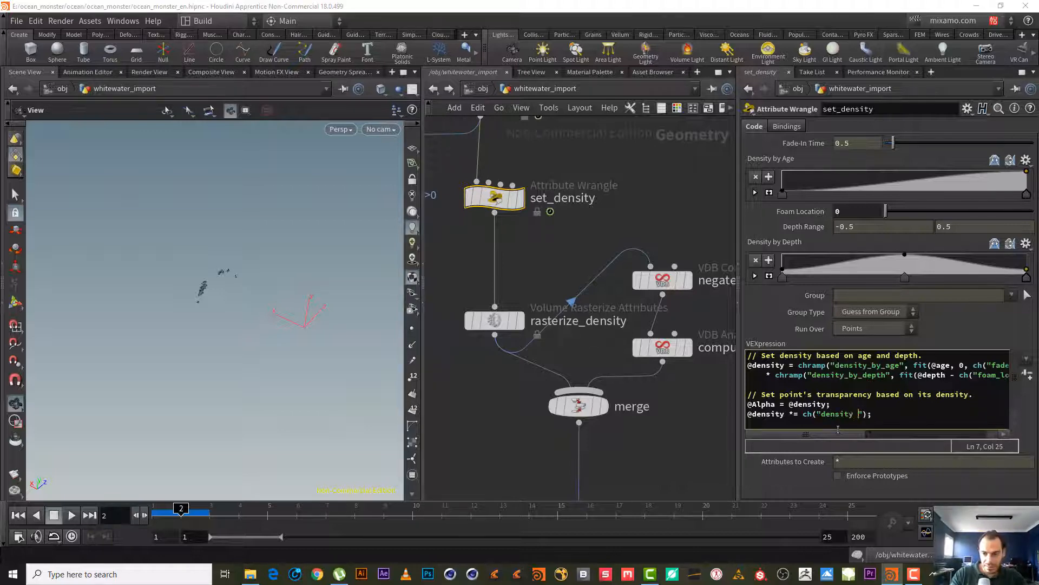
{"action": "type", "text": "_"}
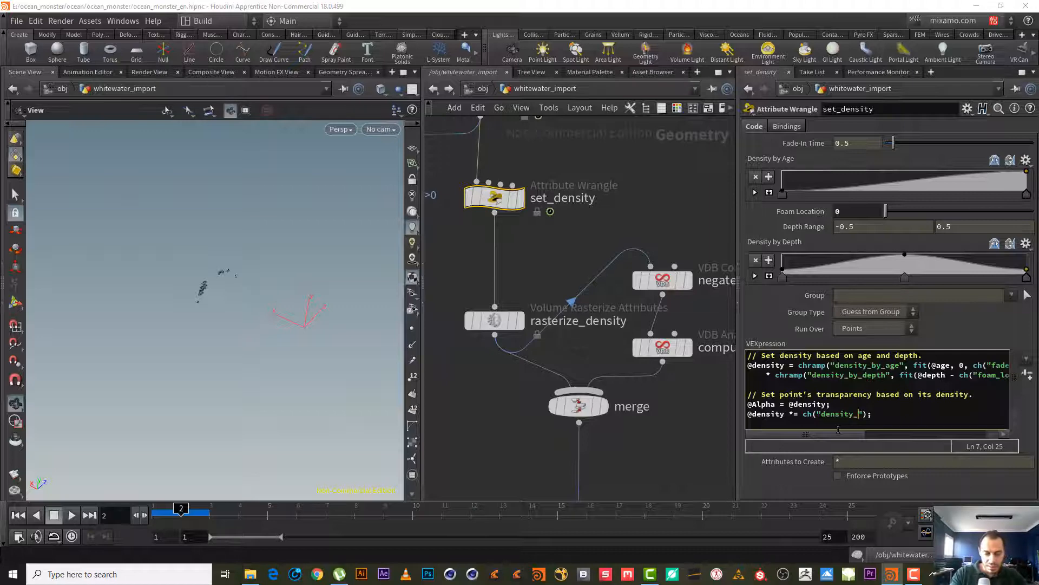
{"action": "type", "text": "scale"}
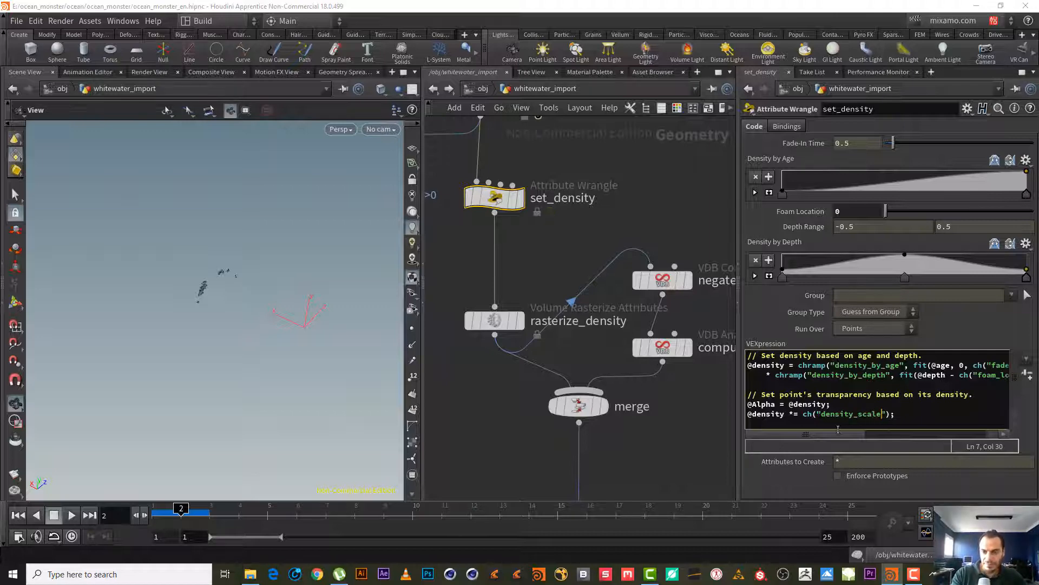
- Create the Density Scale parameter from the set_density expression and set it to 1
{"action": "left_click", "coordinate": [1027, 375]}
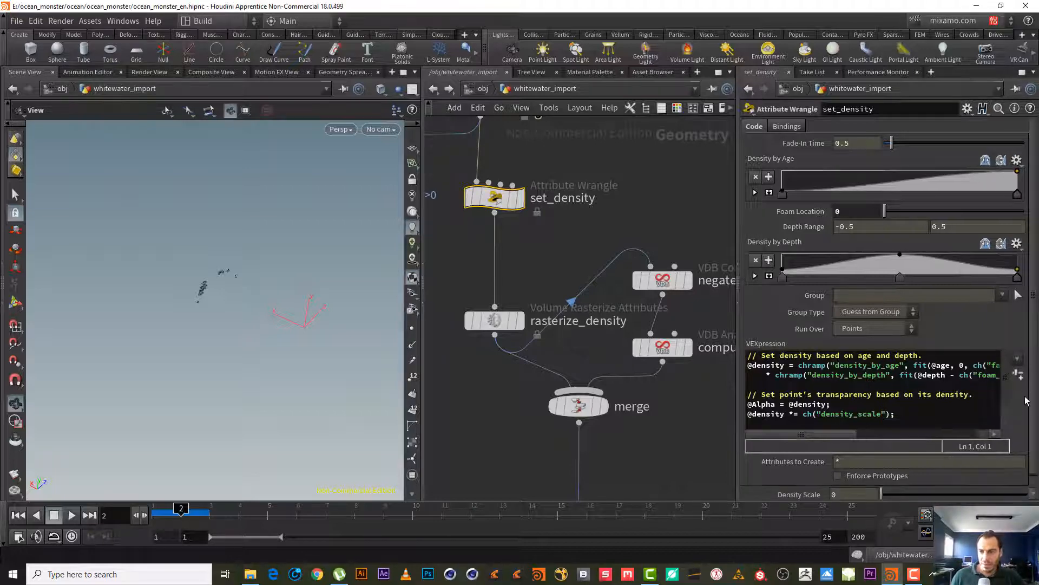
{"action": "left_click", "coordinate": [850, 492]}
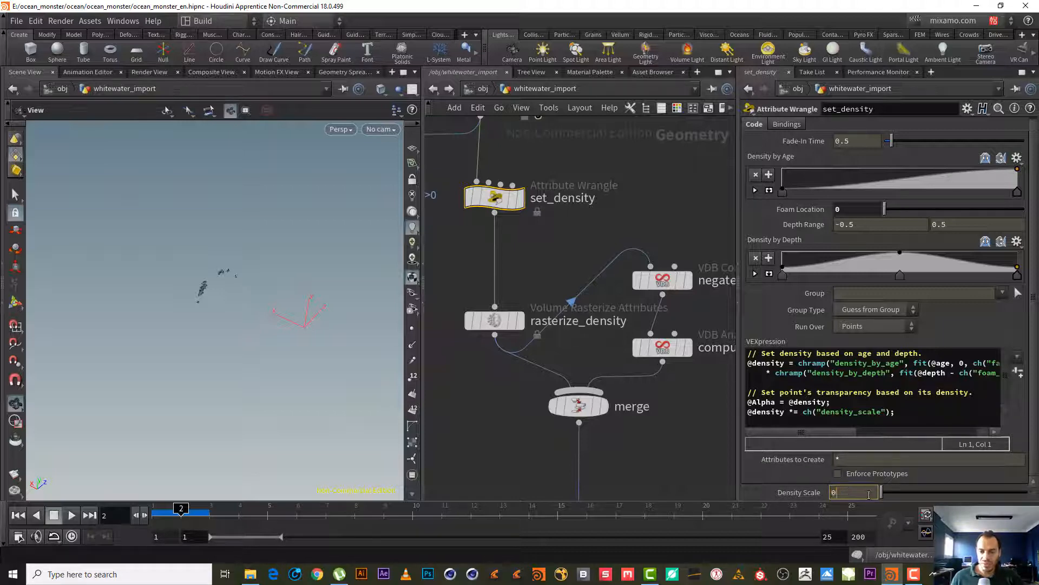
{"action": "left_click_drag", "start_coordinate": [869, 495], "coordinate": [793, 486]}
{"action": "type", "text": "1"}
{"action": "key", "text": "Return"}
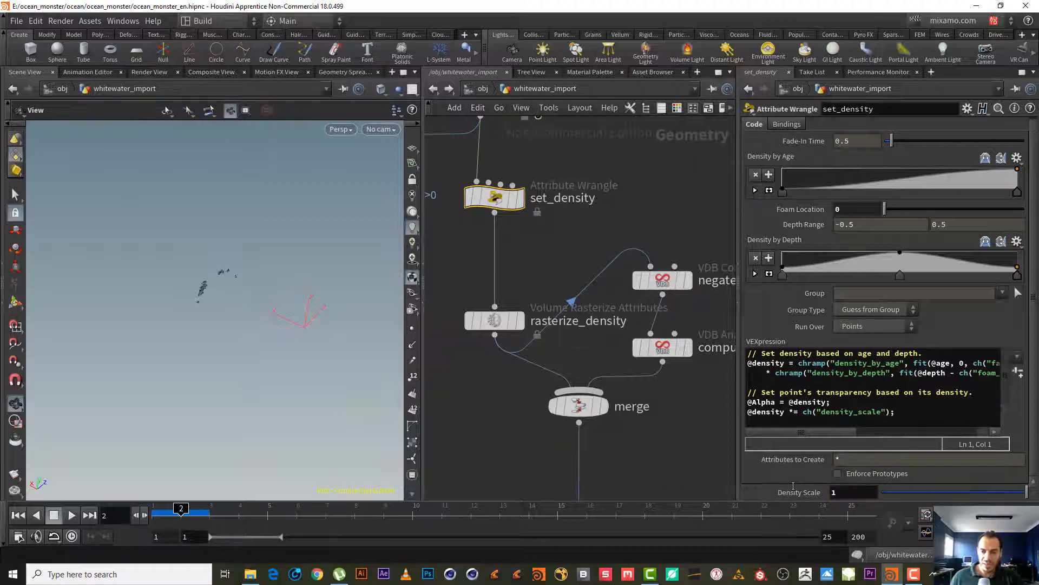
- Try a Density Scale of 0.5 on set_density, then set it to 0.8
{"action": "left_click_drag", "start_coordinate": [842, 492], "coordinate": [803, 491]}
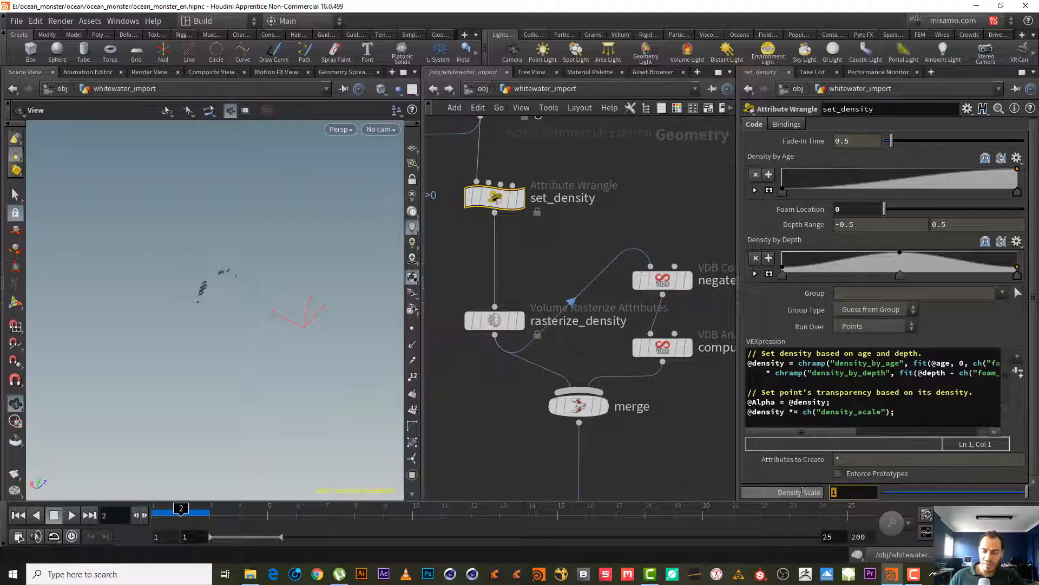
{"action": "type", "text": ".5"}
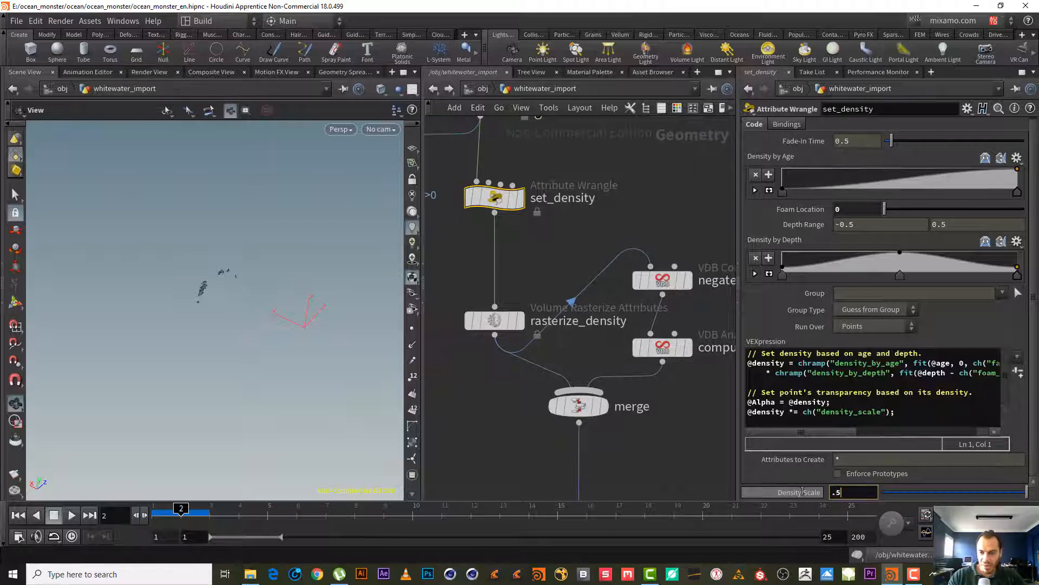
{"action": "key", "text": "Return"}
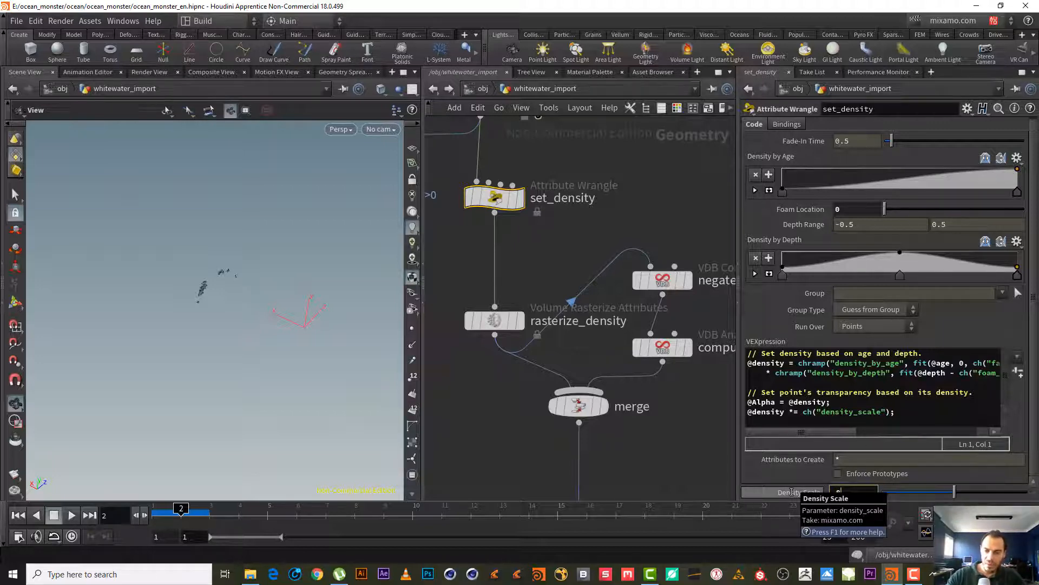
{"action": "type", "text": ".8"}
{"action": "key", "text": "Return"}
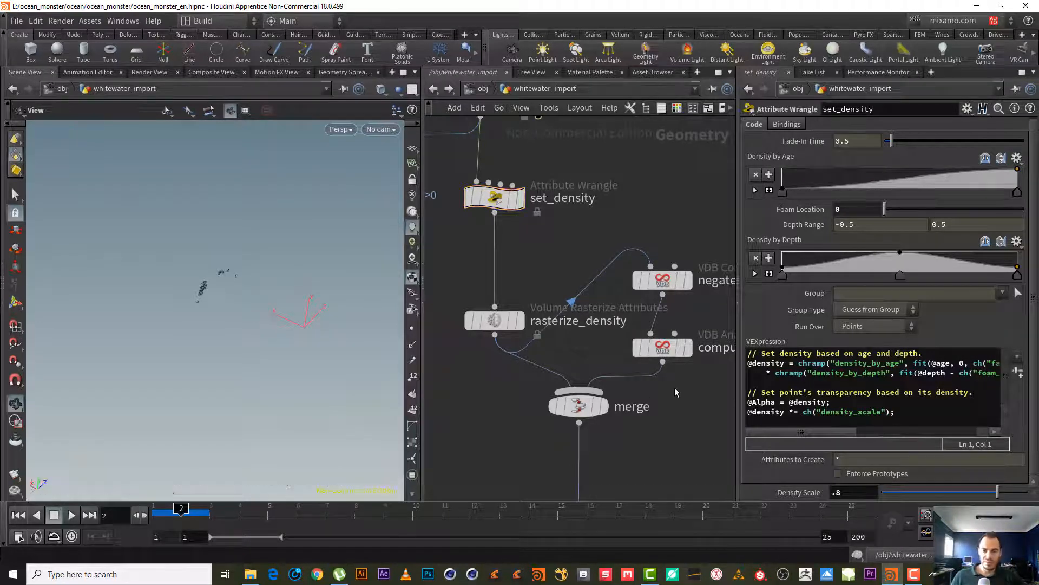
- Enable Delete Non Selected on the blast1 node and inspect the remaining points in the viewport
{"action": "middle_click_drag", "start_coordinate": [591, 167], "coordinate": [734, 245]}
{"action": "left_click", "coordinate": [484, 244]}
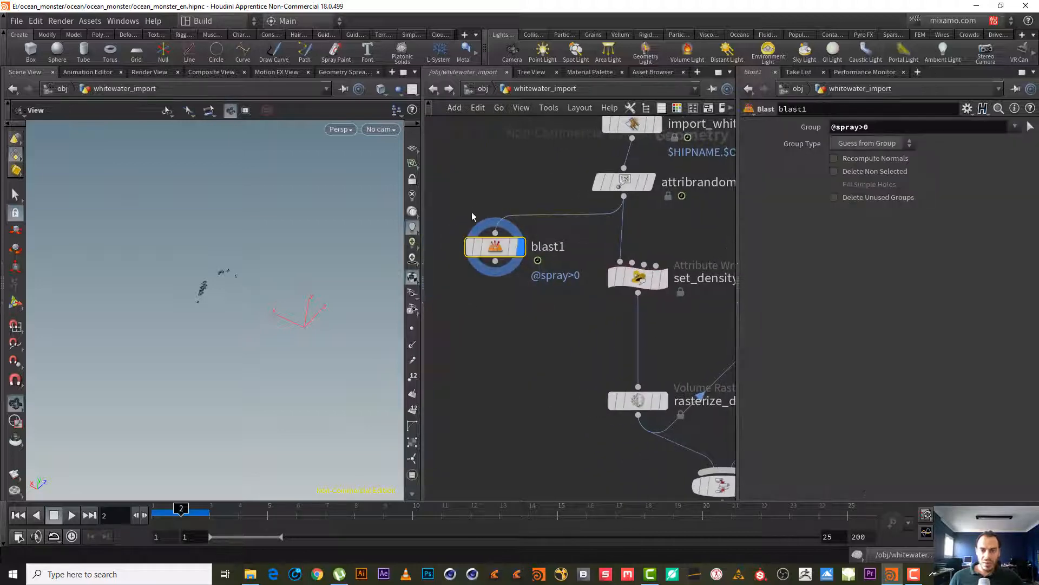
{"action": "left_click", "coordinate": [866, 172]}
{"action": "middle_click_drag", "start_coordinate": [516, 289], "coordinate": [552, 260]}
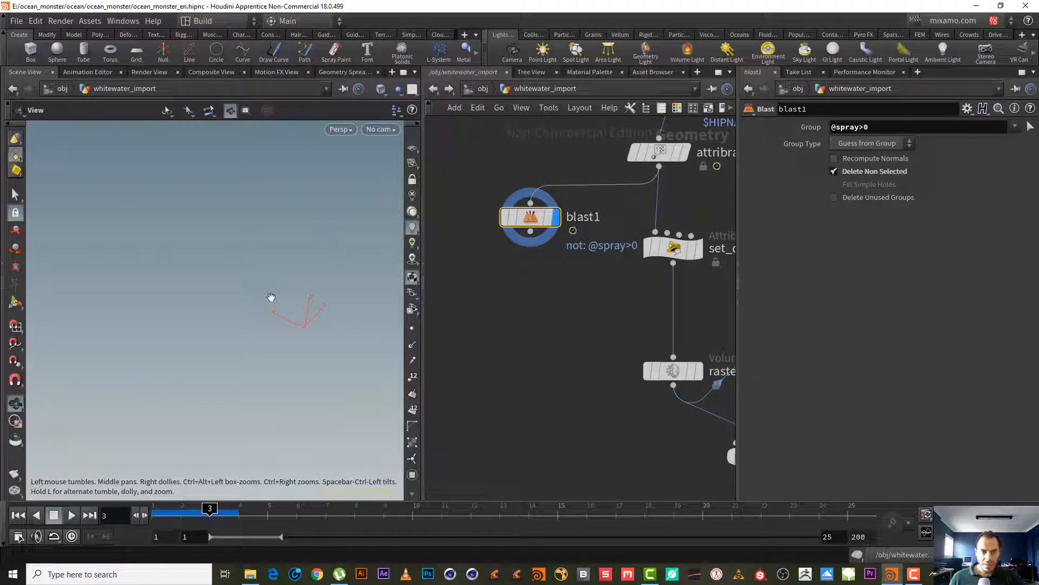
{"action": "mouse_move", "coordinate": [271, 297]}
{"action": "left_mouse_down"}
{"action": "mouse_move", "coordinate": [304, 302]}
{"action": "mouse_move", "coordinate": [290, 288]}
{"action": "left_mouse_up"}
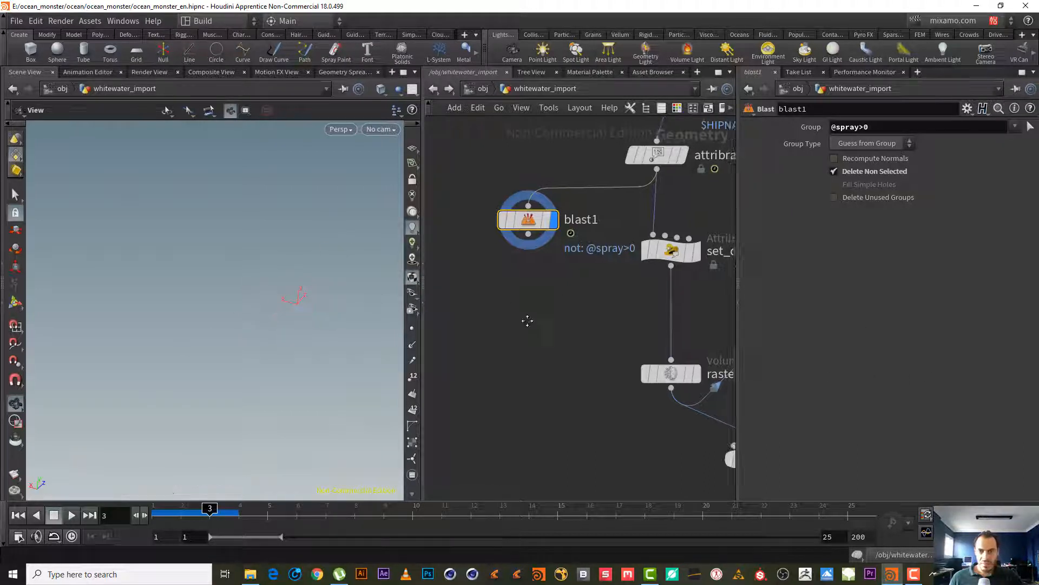
{"action": "middle_click_drag", "start_coordinate": [528, 320], "coordinate": [520, 397]}
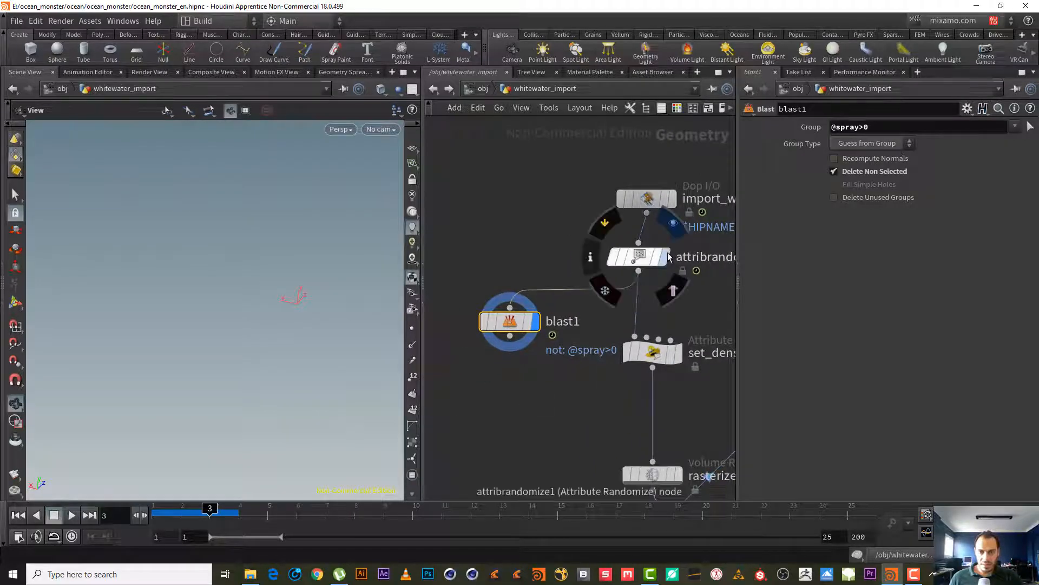
- Compare the attribrandomize1 output with blast1, then disable Delete Non Selected on blast1
{"action": "left_click", "coordinate": [663, 256]}
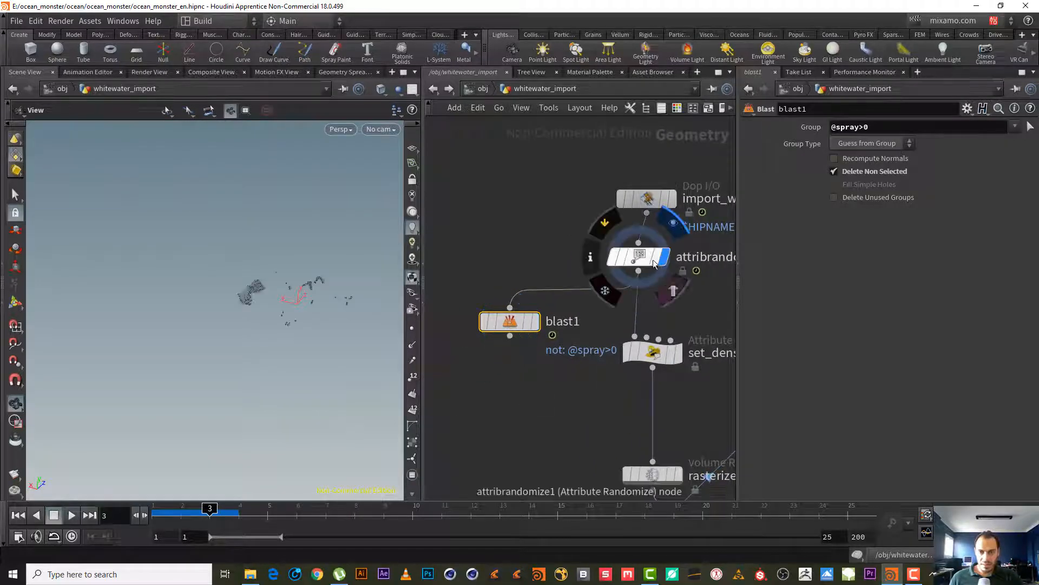
{"action": "left_click", "coordinate": [538, 325]}
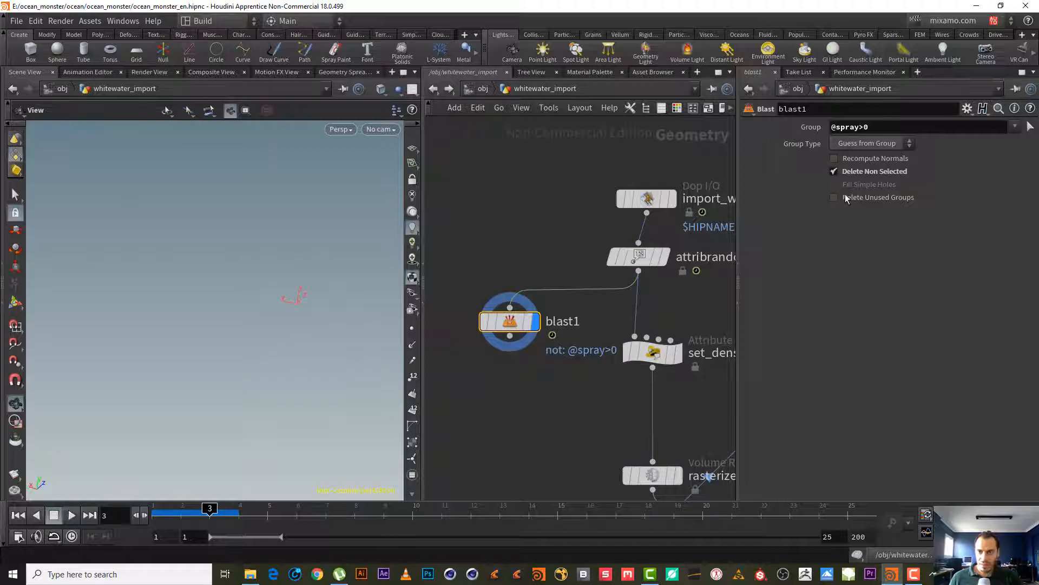
{"action": "left_click", "coordinate": [861, 170]}
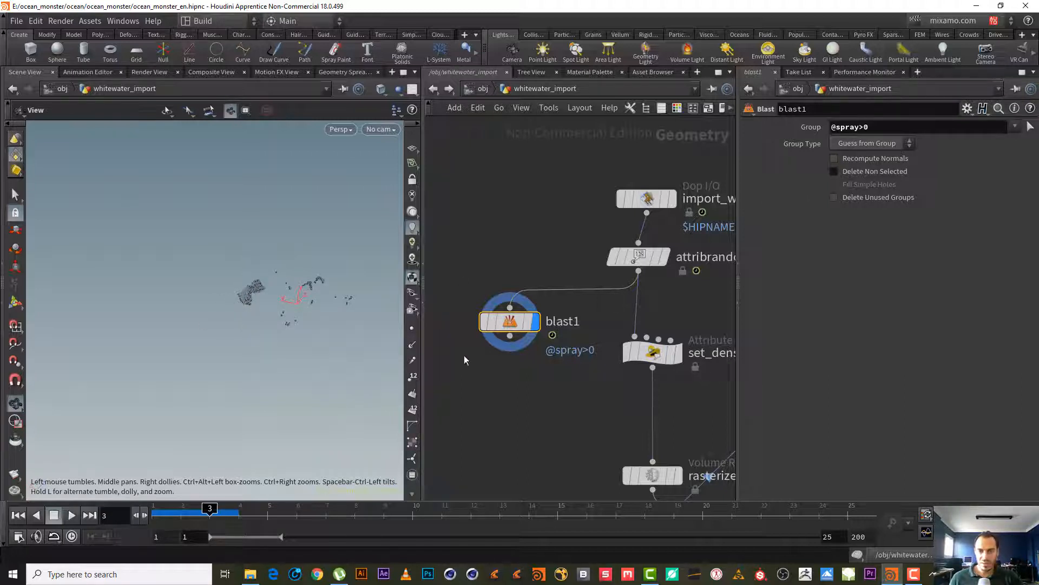
{"action": "mouse_move", "coordinate": [473, 326]}
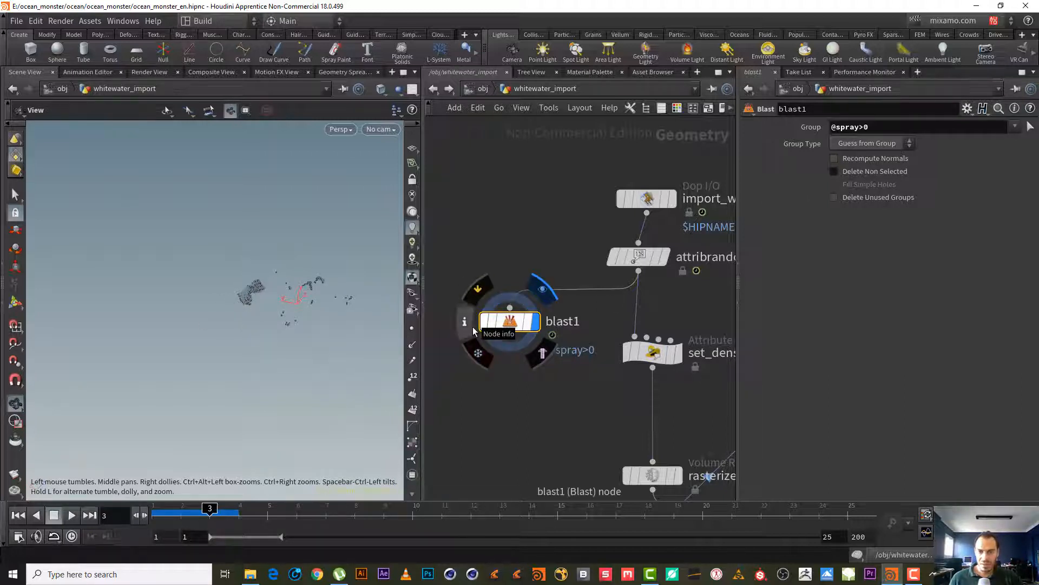
{"action": "left_click", "coordinate": [876, 126]}
{"action": "type", "text": ".5"}
{"action": "key", "text": "Return"}
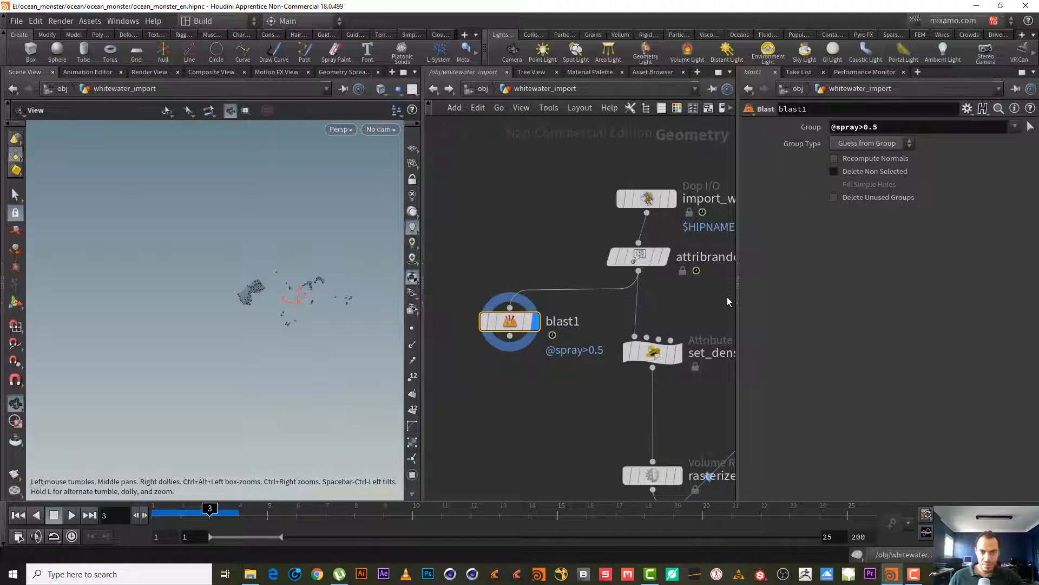
{"action": "left_click", "coordinate": [638, 257]}
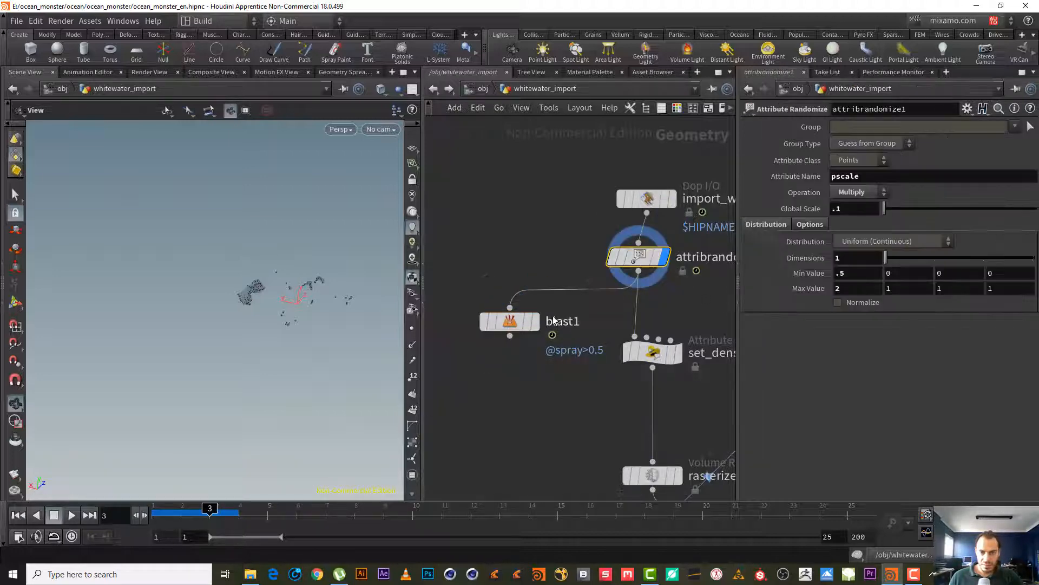
{"action": "left_click", "coordinate": [536, 323]}
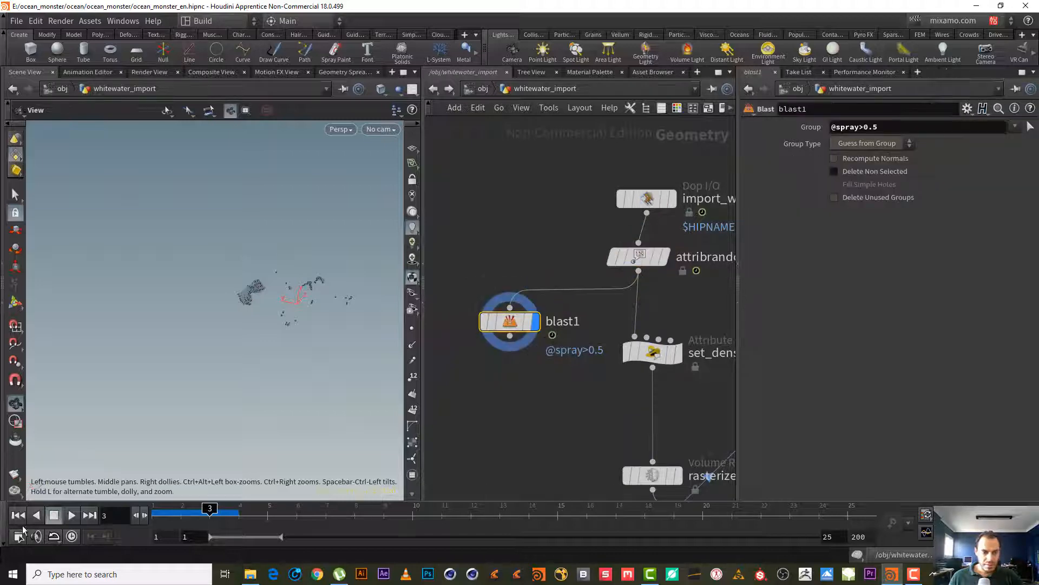
- Play the simulation briefly from the start and stop it, then save the scene and return to the first frame
{"action": "left_click", "coordinate": [18, 515]}
{"action": "left_click", "coordinate": [65, 515]}
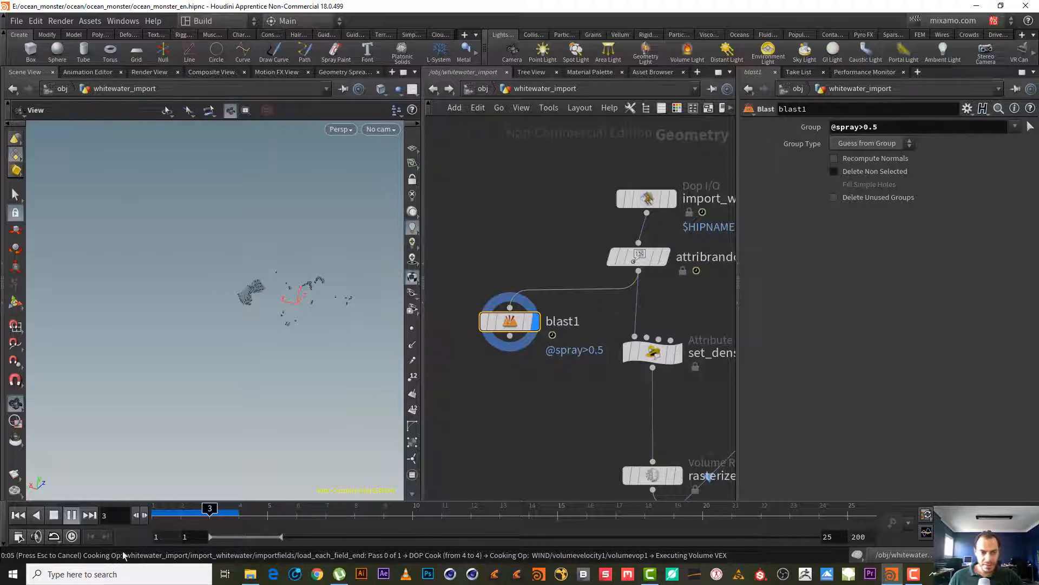
{"action": "key", "text": "Escape"}
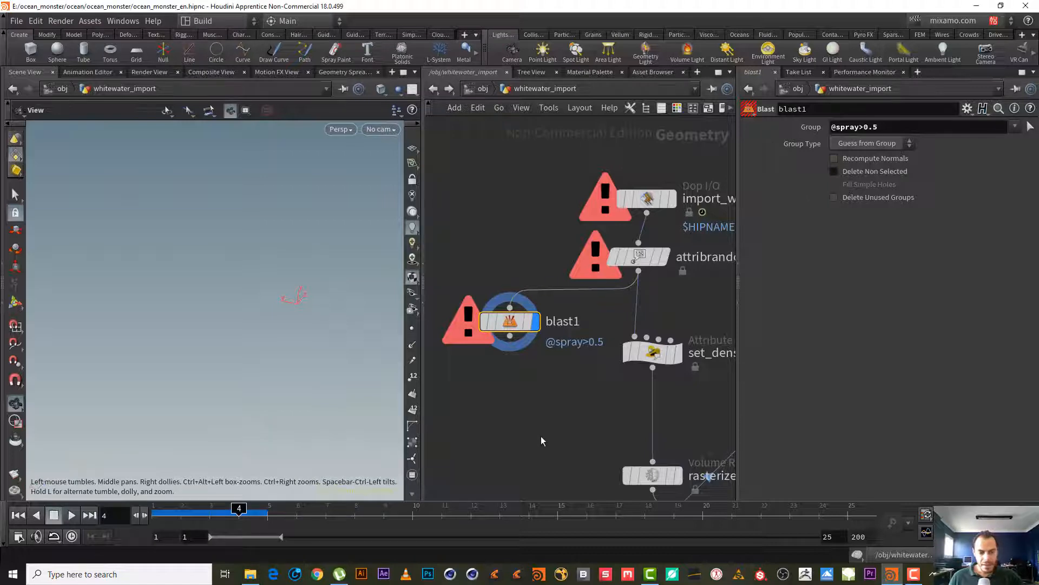
{"action": "key", "text": "ctrl+s"}
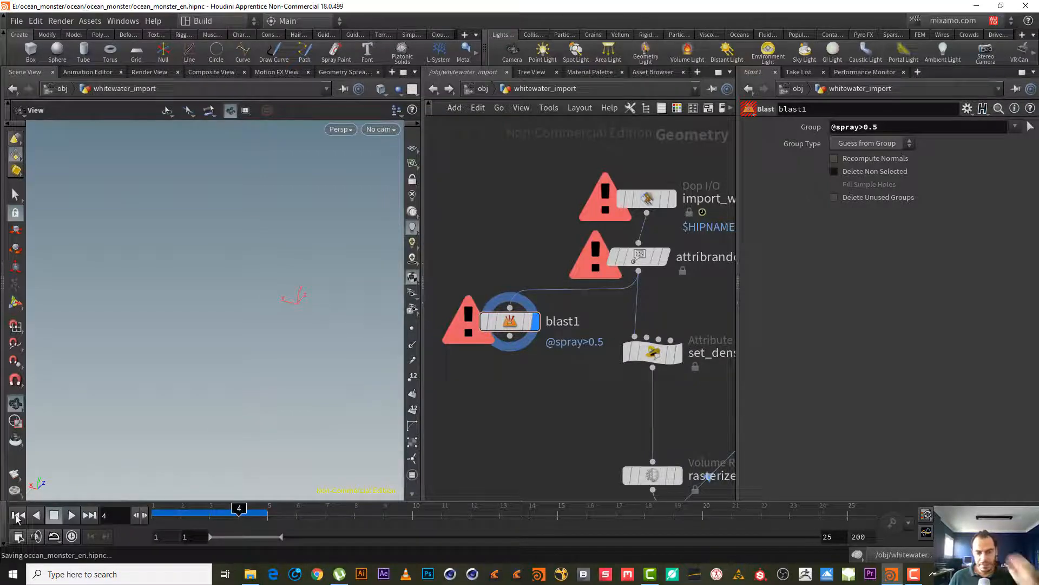
{"action": "left_click", "coordinate": [17, 515]}
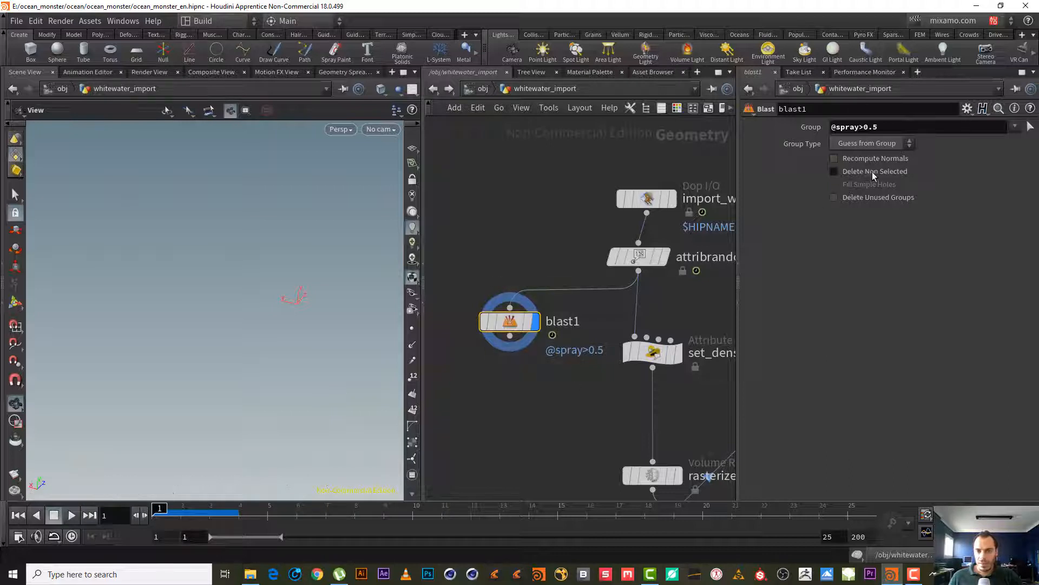
{"action": "left_click_drag", "start_coordinate": [866, 127], "coordinate": [947, 119]}
{"action": "key", "text": "BackSpace"}
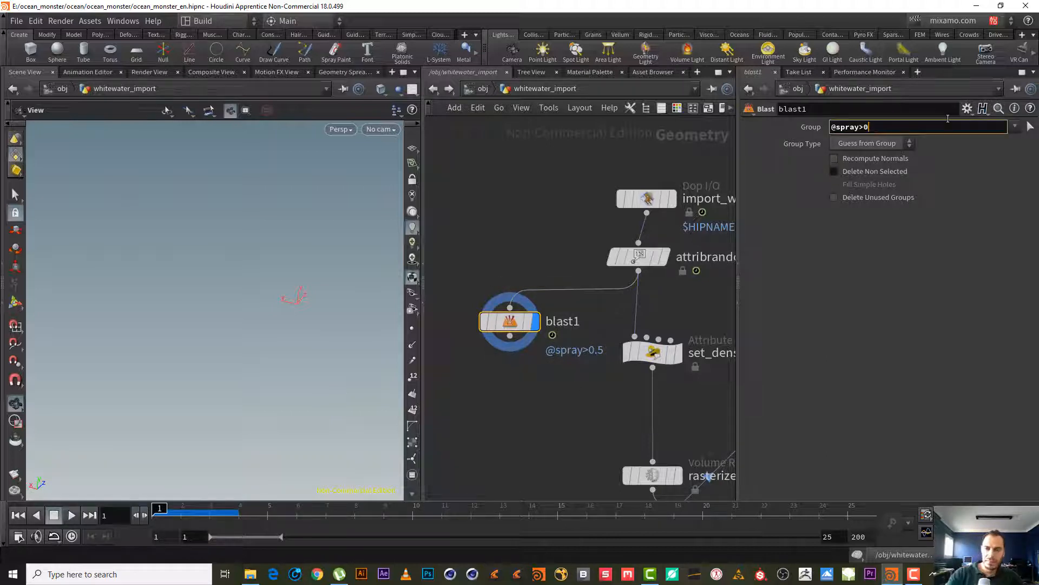
{"action": "key", "text": "Return"}
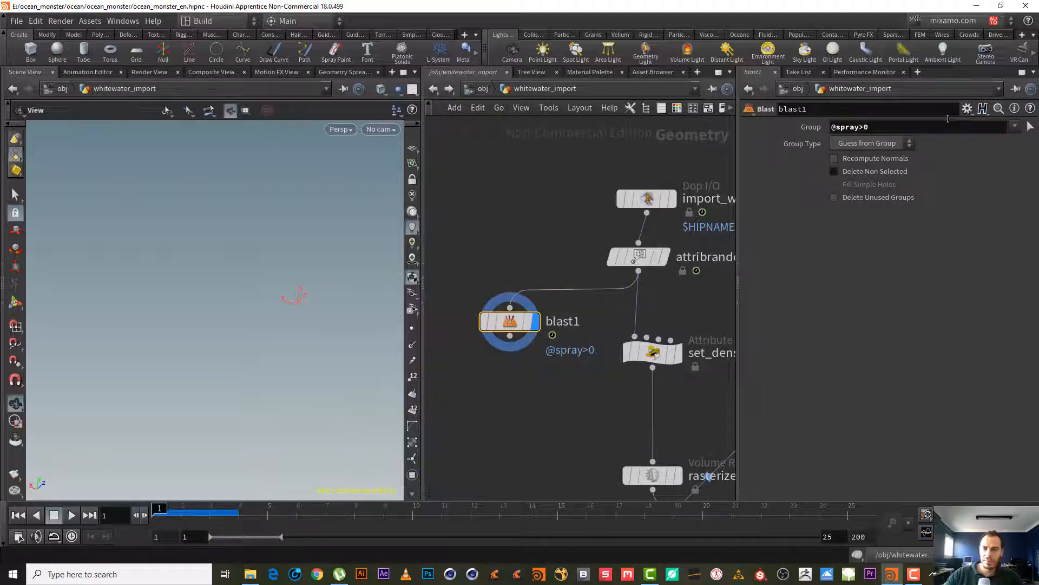
- Toggle Delete Non Selected on blast1, then remove the blast node from the network
{"action": "left_click", "coordinate": [875, 171]}
{"action": "middle_click_drag", "start_coordinate": [540, 405], "coordinate": [554, 373]}
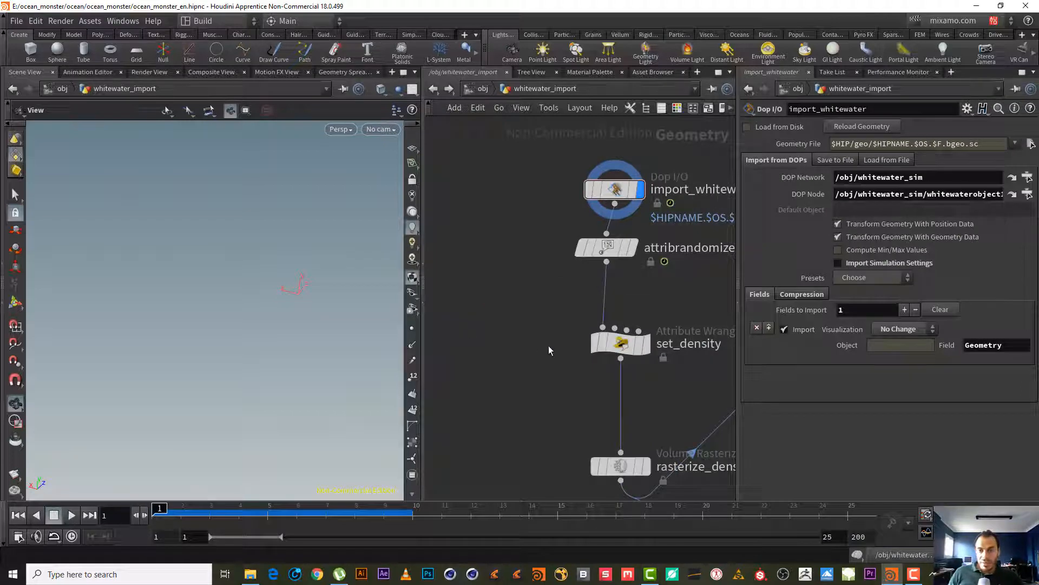
{"action": "middle_click_drag", "start_coordinate": [548, 346], "coordinate": [519, 323]}
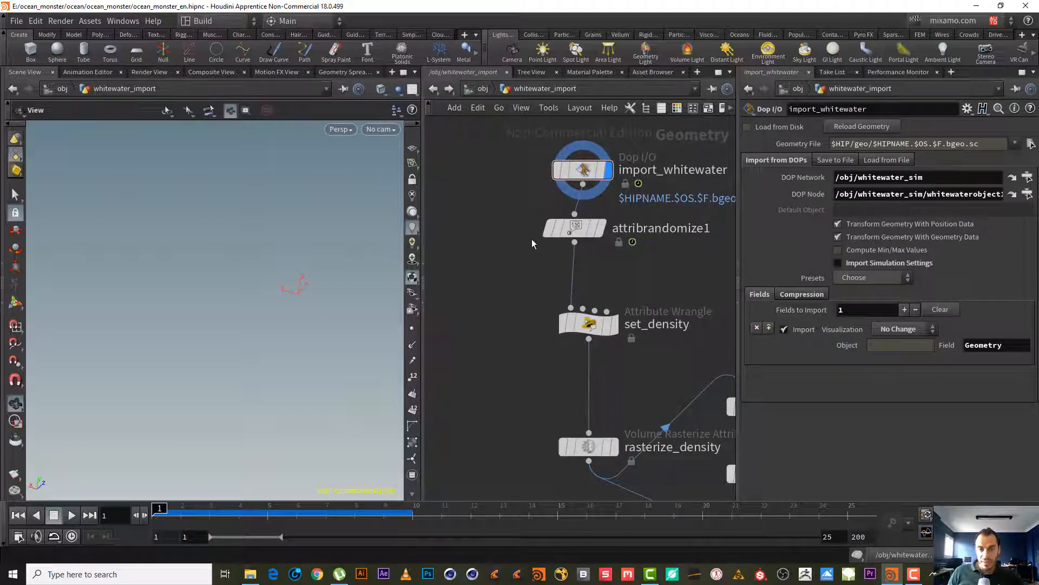
- Select attribrandomize1 and move the timeline to frame 5 to inspect the whitewater points up close
{"action": "left_click", "coordinate": [575, 228]}
{"action": "left_click", "coordinate": [183, 514]}
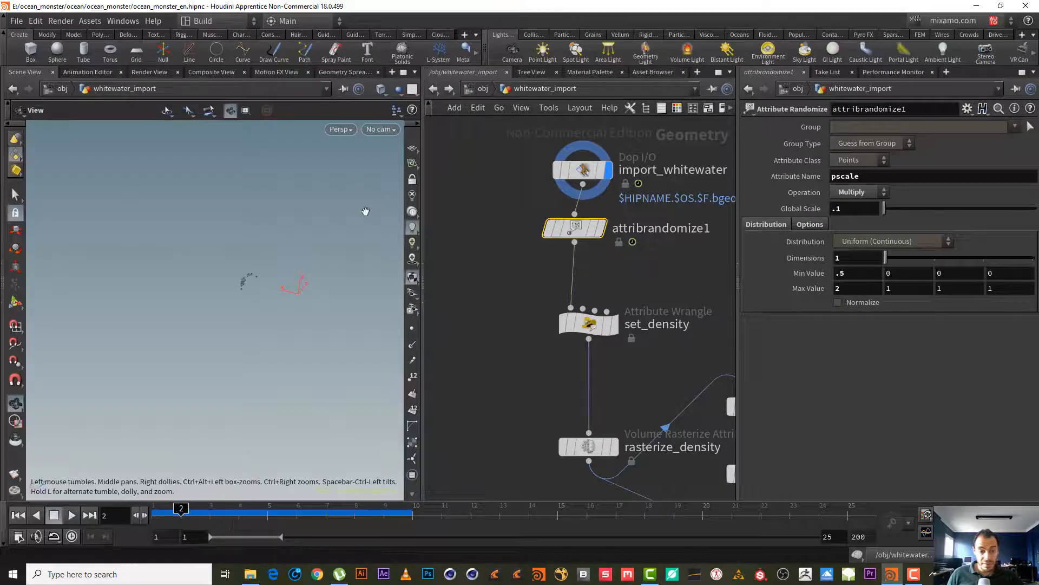
{"action": "mouse_move", "coordinate": [581, 179]}
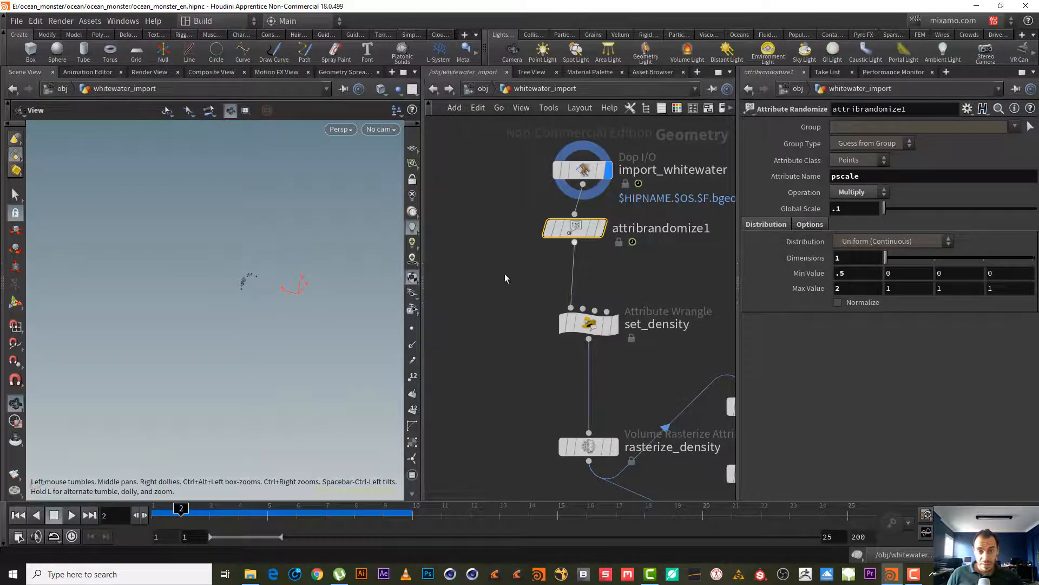
{"action": "left_click", "coordinate": [267, 513]}
{"action": "right_click_drag", "start_coordinate": [270, 270], "coordinate": [568, 261]}
{"action": "left_click_drag", "start_coordinate": [262, 297], "coordinate": [248, 300]}
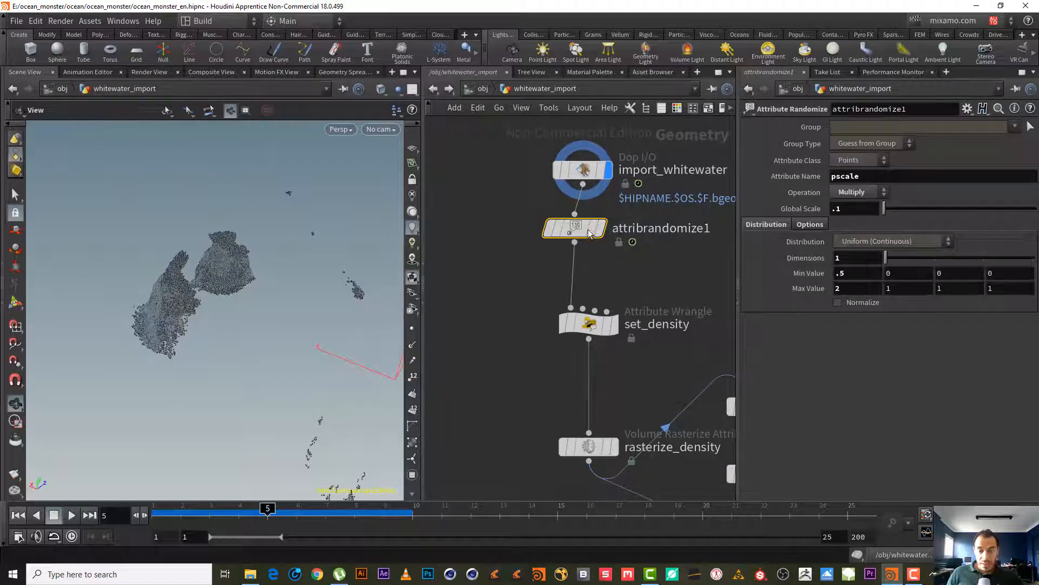
- Display attribrandomize1's output and open its node info to check the point attributes
{"action": "mouse_move", "coordinate": [589, 229]}
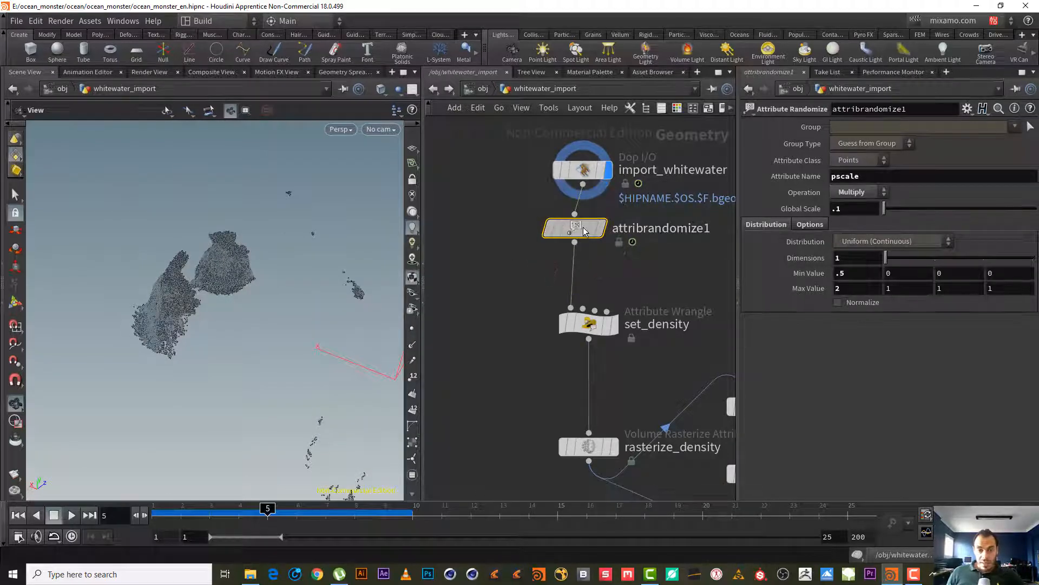
{"action": "left_click", "coordinate": [596, 229]}
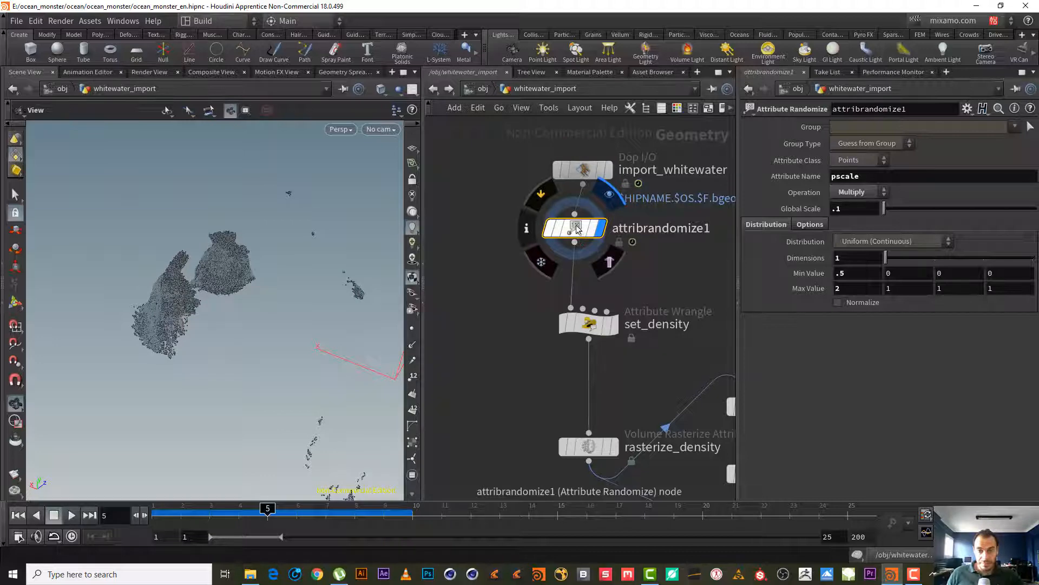
{"action": "left_click", "coordinate": [527, 229]}
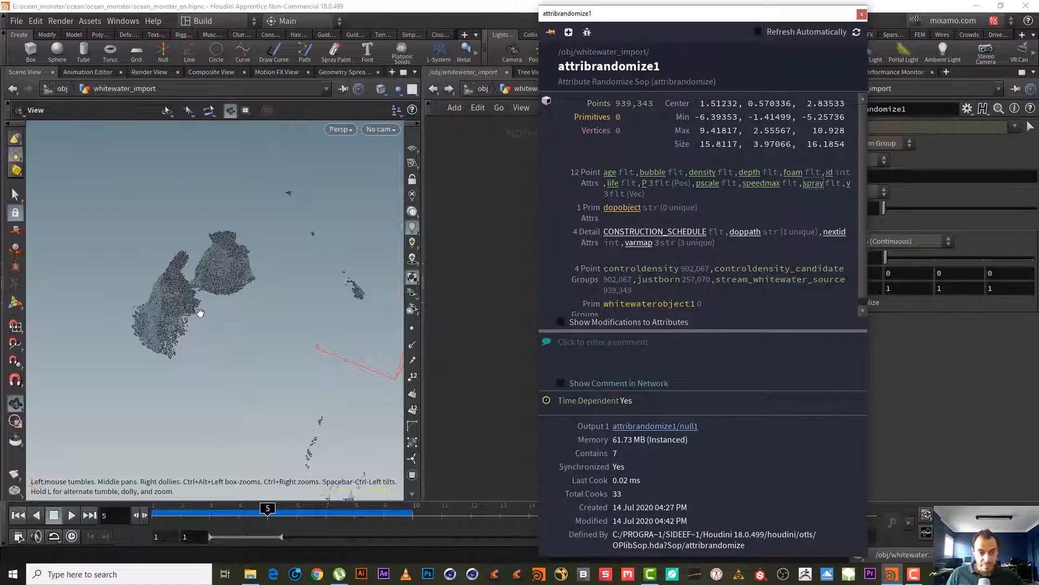
{"action": "right_click_drag", "start_coordinate": [200, 312], "coordinate": [400, 262]}
{"action": "left_click_drag", "start_coordinate": [195, 278], "coordinate": [124, 263]}
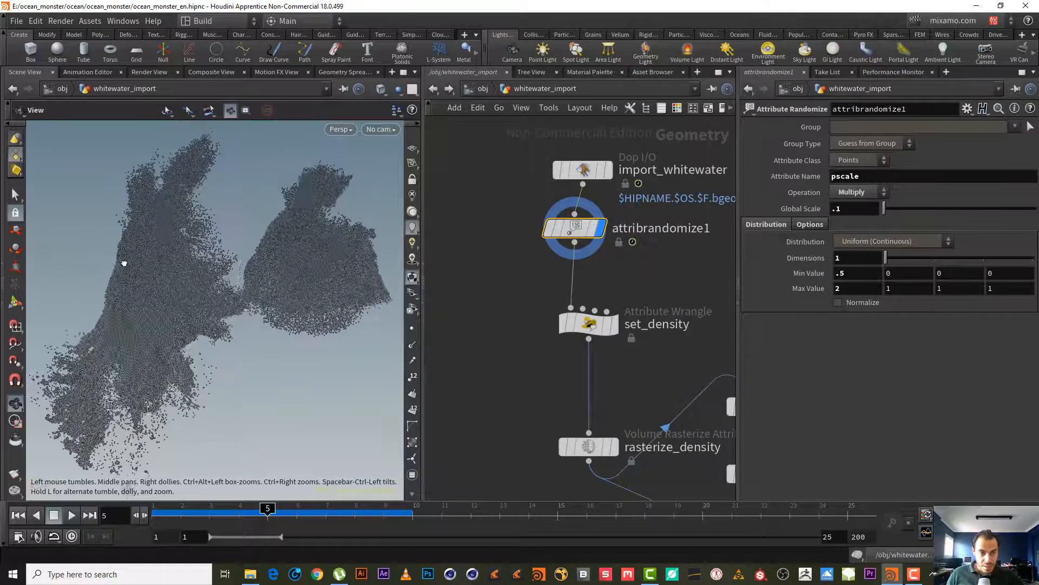
- Set the viewport to hide other objects
{"action": "left_click", "coordinate": [396, 110]}
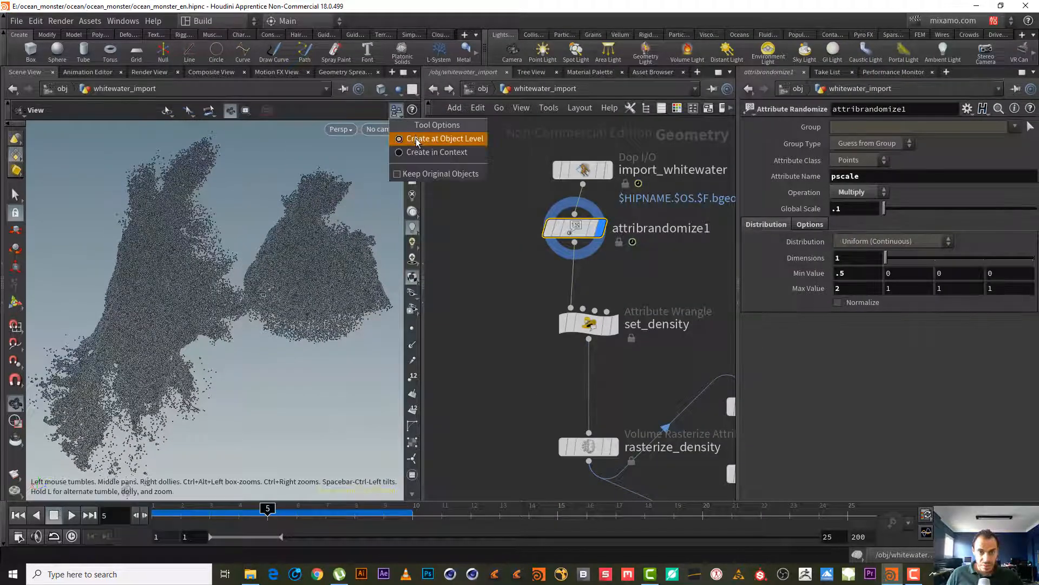
{"action": "left_click", "coordinate": [398, 88]}
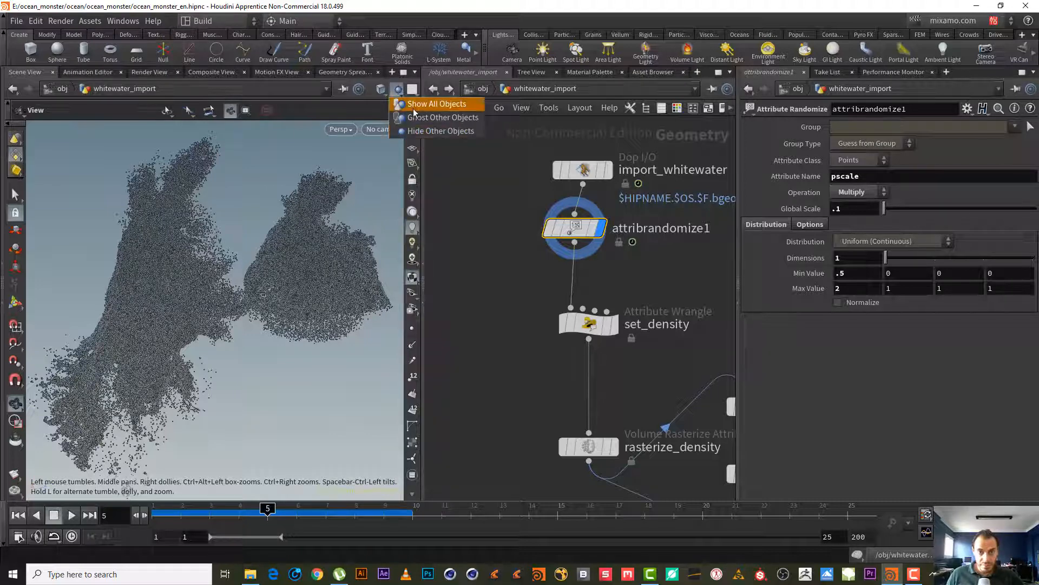
{"action": "left_click", "coordinate": [439, 130]}
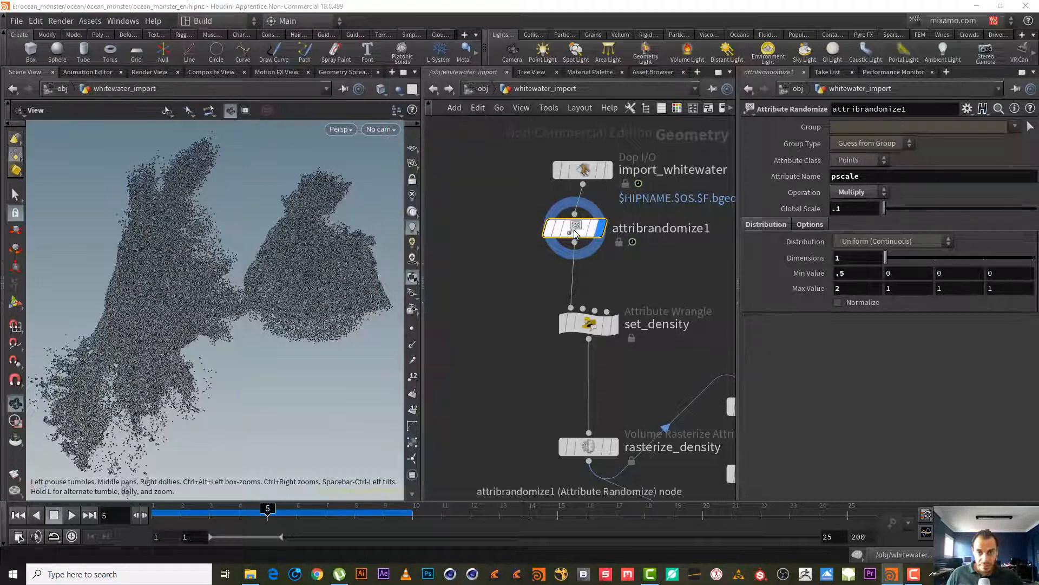
- Visualize the foam attribute from attribrandomize1's node info and turn on the viewport visualizers
{"action": "left_click", "coordinate": [526, 229]}
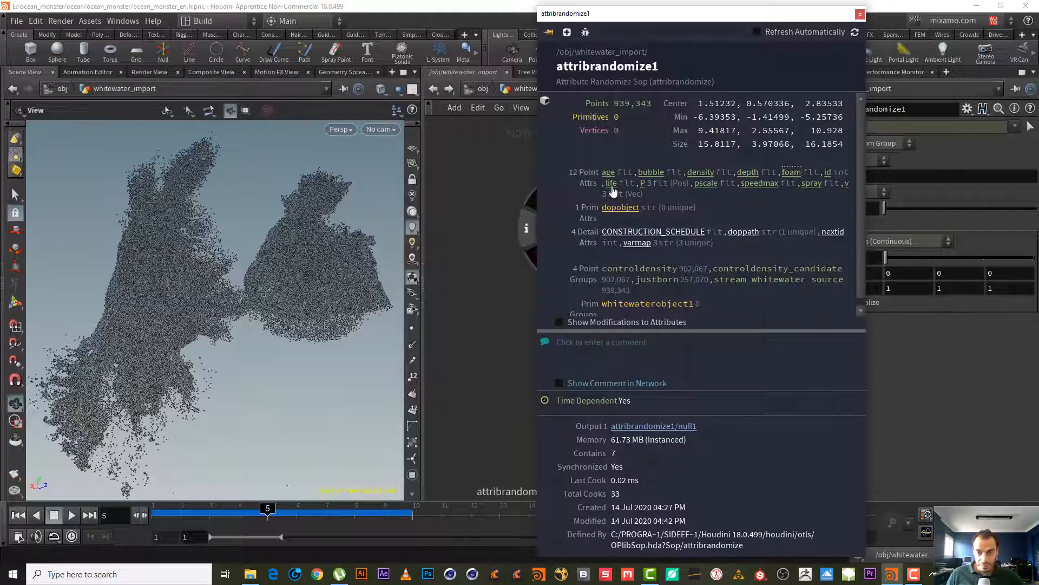
{"action": "left_click", "coordinate": [416, 491]}
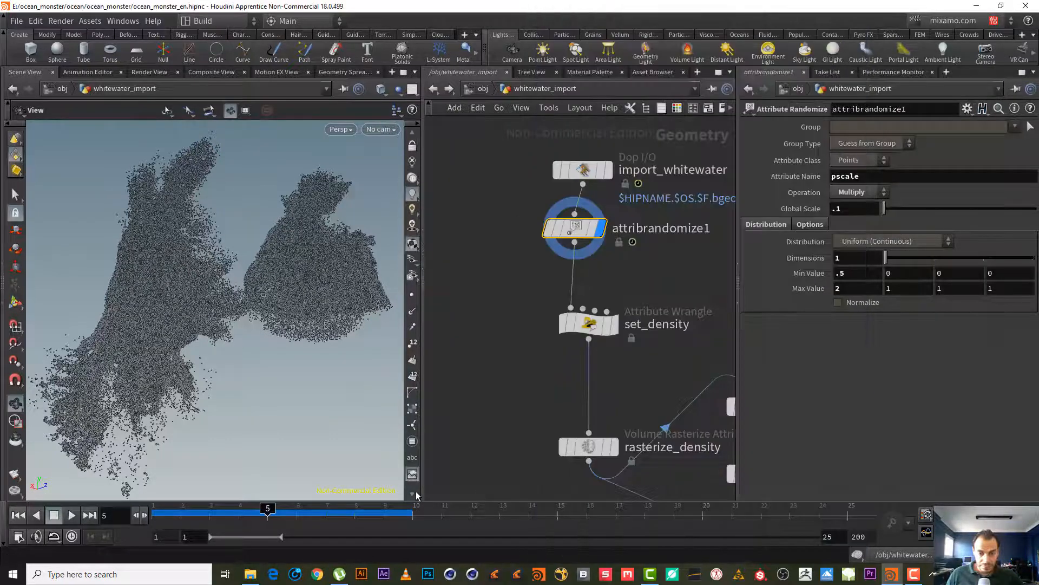
{"action": "left_click", "coordinate": [416, 495]}
{"action": "left_click", "coordinate": [412, 430]}
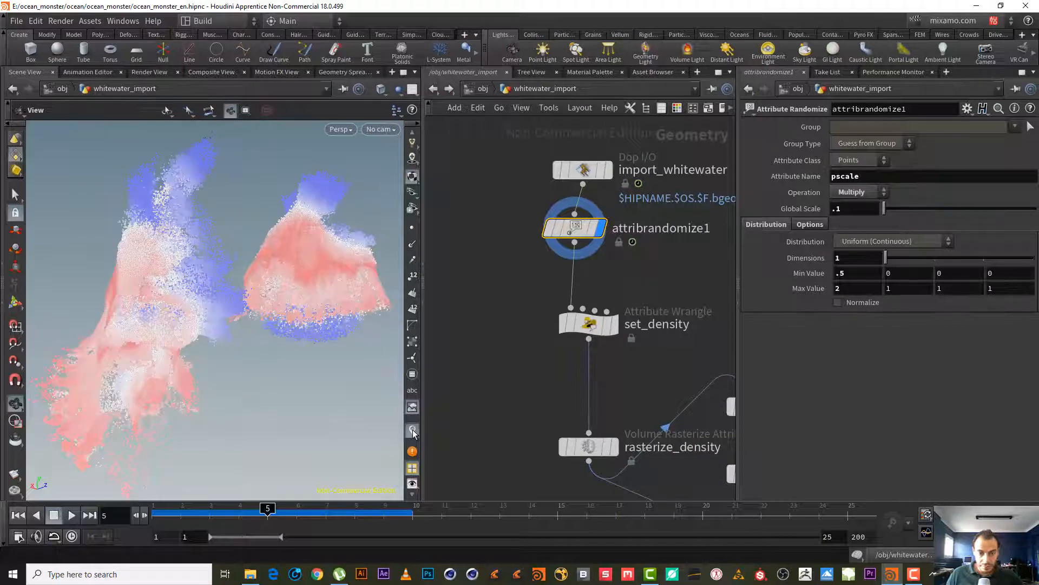
- Visualize the spray attribute from attribrandomize1's node info and examine its distribution across the points
{"action": "left_click", "coordinate": [528, 224]}
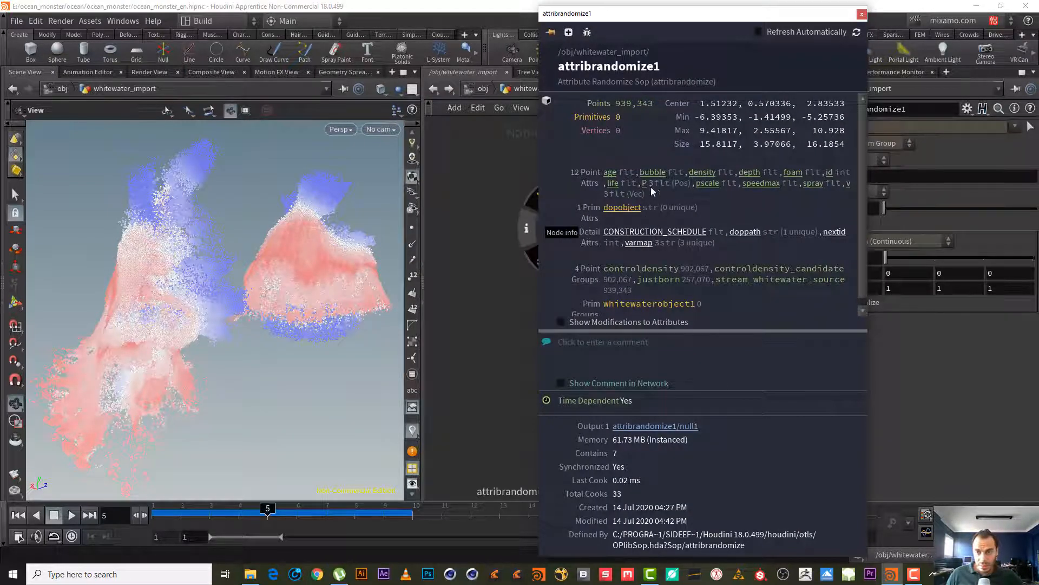
{"action": "left_click", "coordinate": [815, 187]}
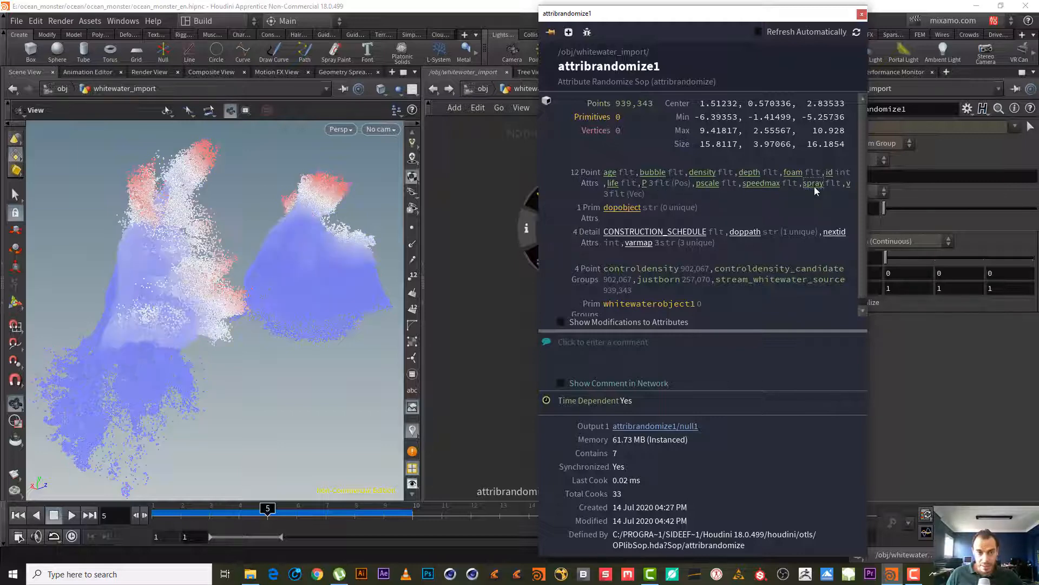
{"action": "left_click_drag", "start_coordinate": [153, 253], "coordinate": [131, 259]}
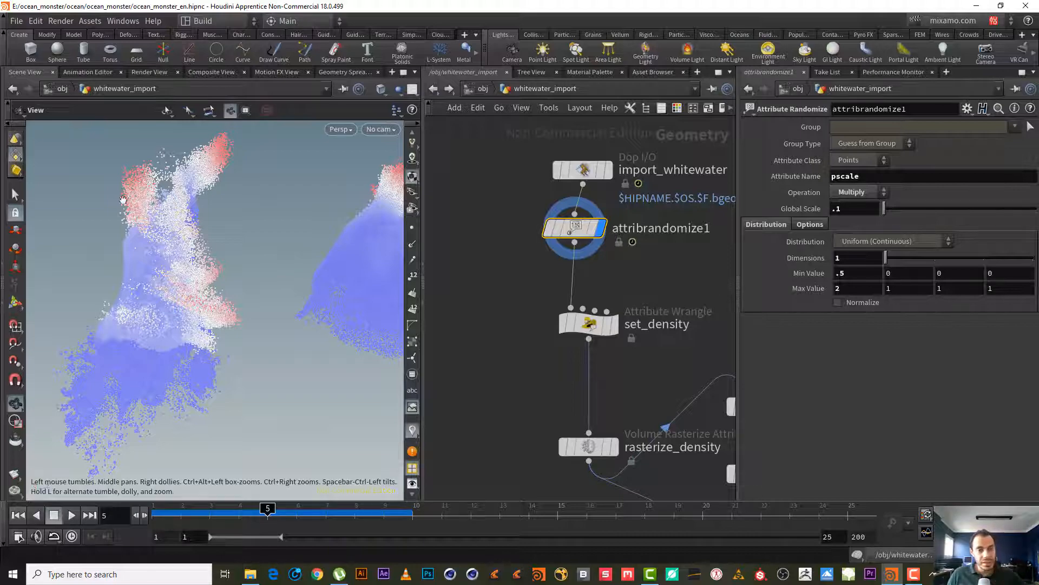
- Add a Blast node branching from the output of attribrandomize1
{"action": "middle_click_drag", "start_coordinate": [519, 275], "coordinate": [595, 291]}
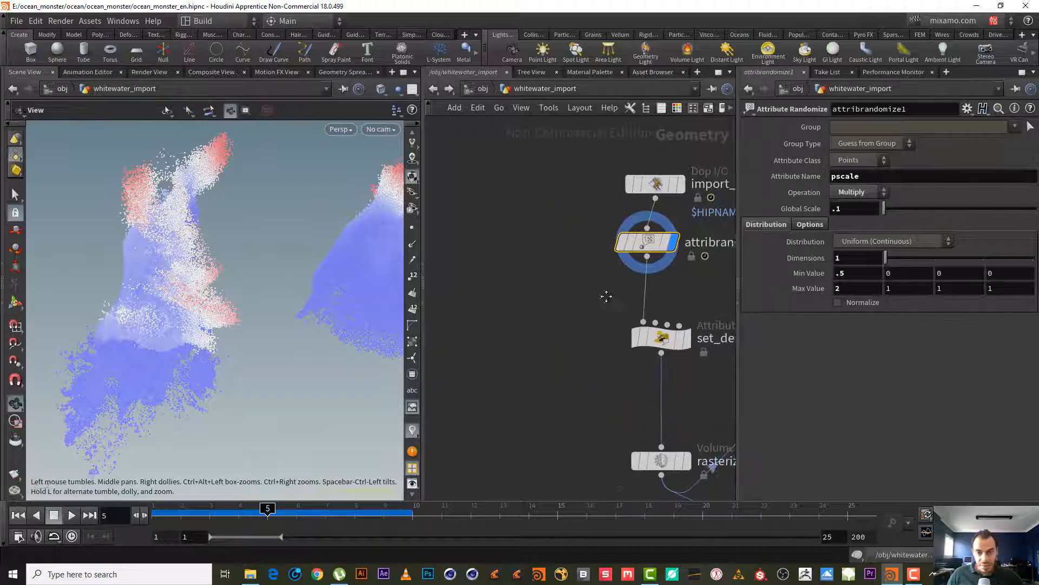
{"action": "left_click", "coordinate": [648, 257]}
{"action": "key", "text": "Tab"}
{"action": "type", "text": "blas"}
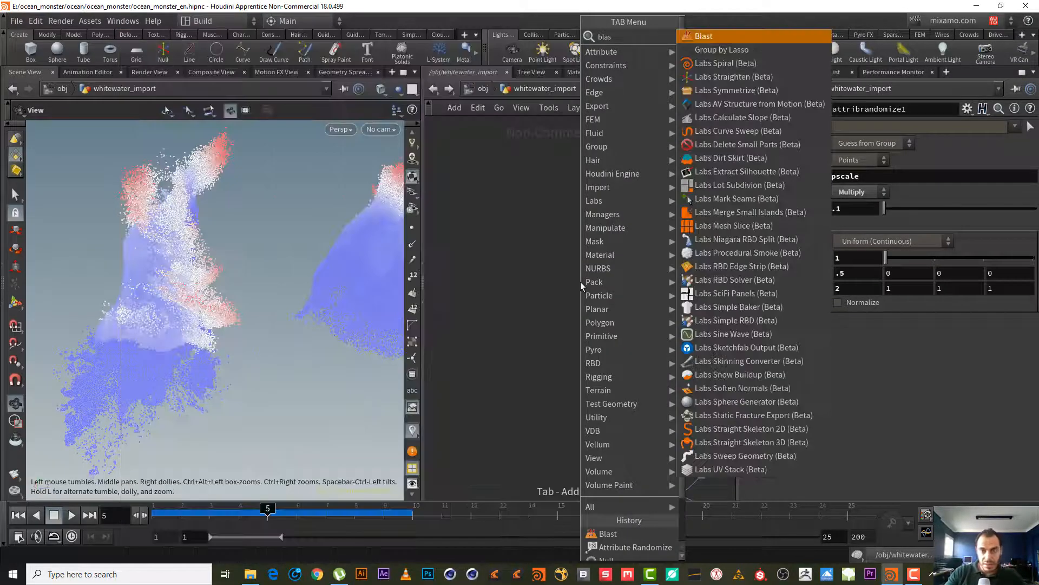
{"action": "key", "text": "Return"}
{"action": "left_click", "coordinate": [581, 283]}
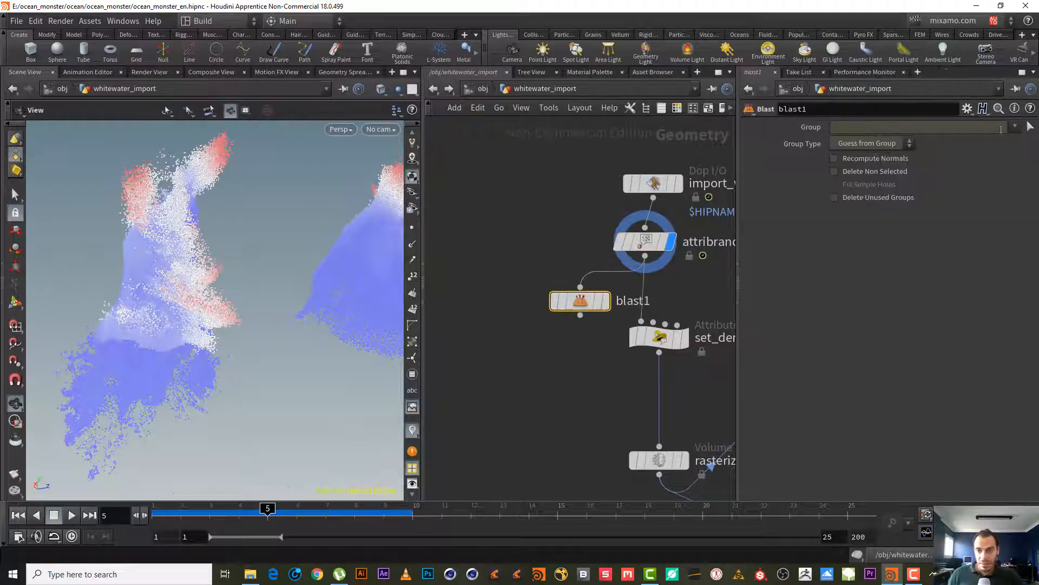
{"action": "left_click", "coordinate": [915, 126]}
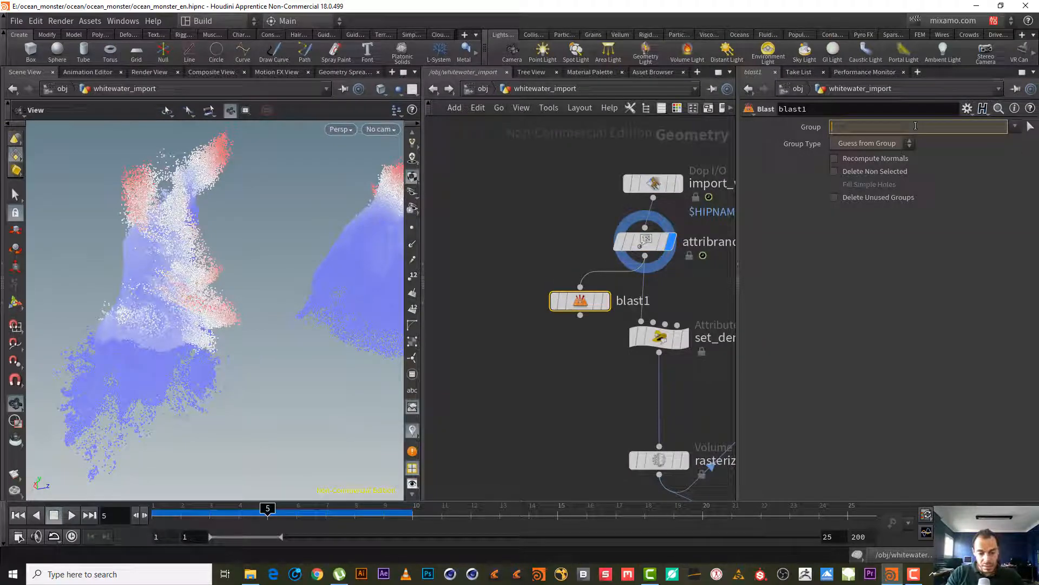
{"action": "type", "text": "@spra"}
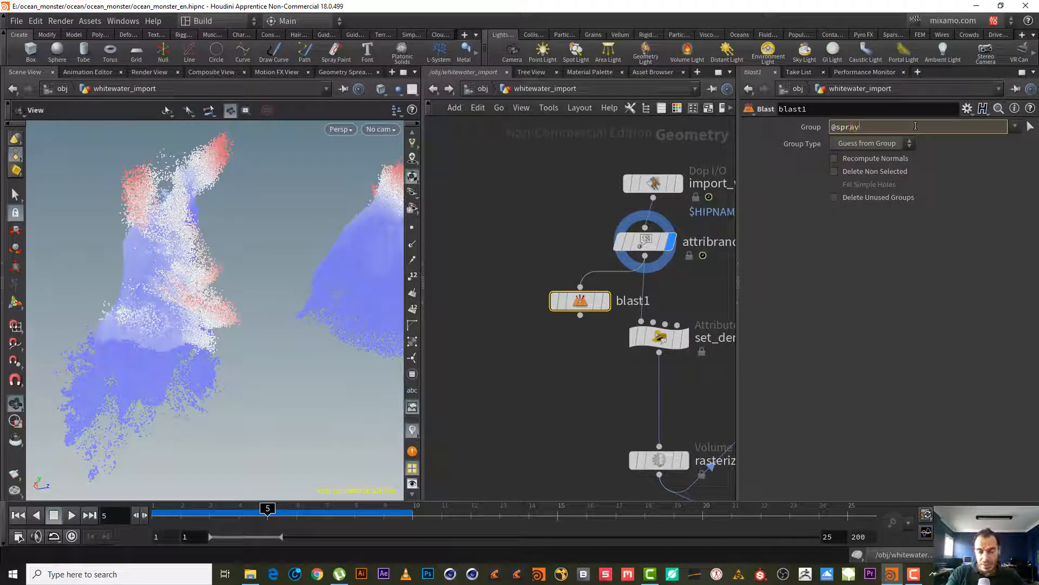
{"action": "type", "text": "y"}
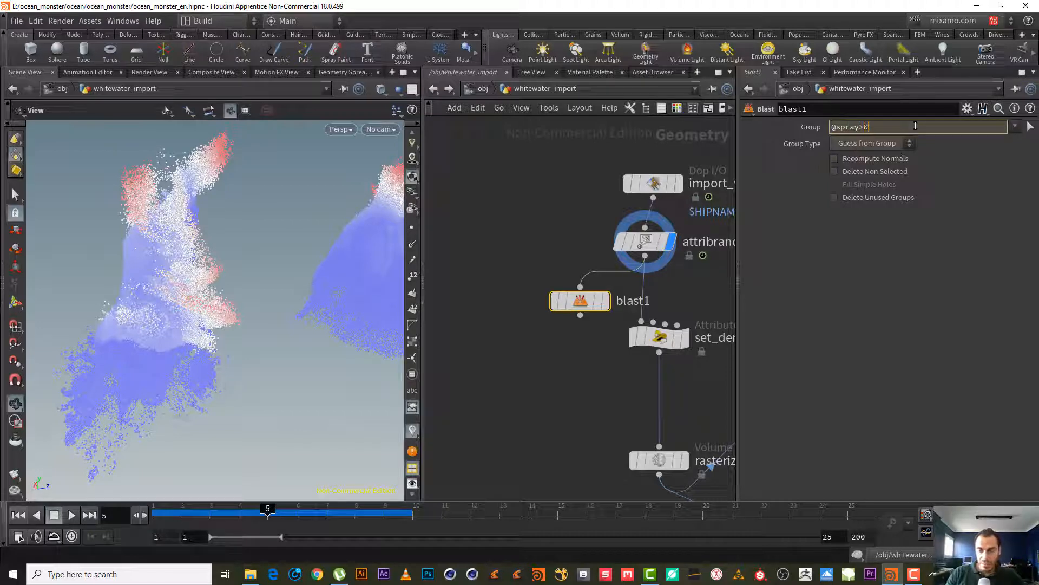
{"action": "key", "text": "Return"}
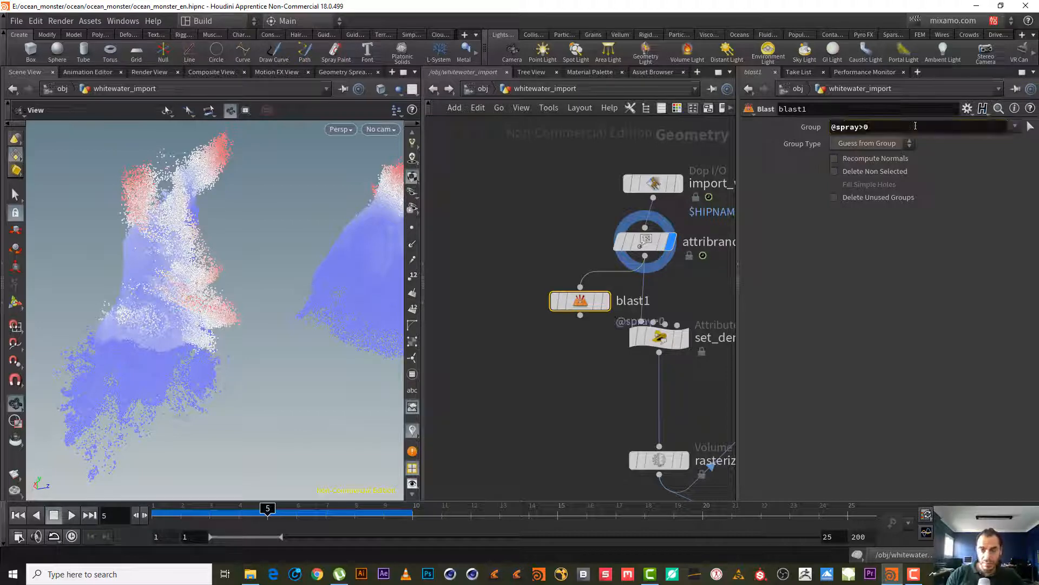
{"action": "left_click", "coordinate": [605, 302]}
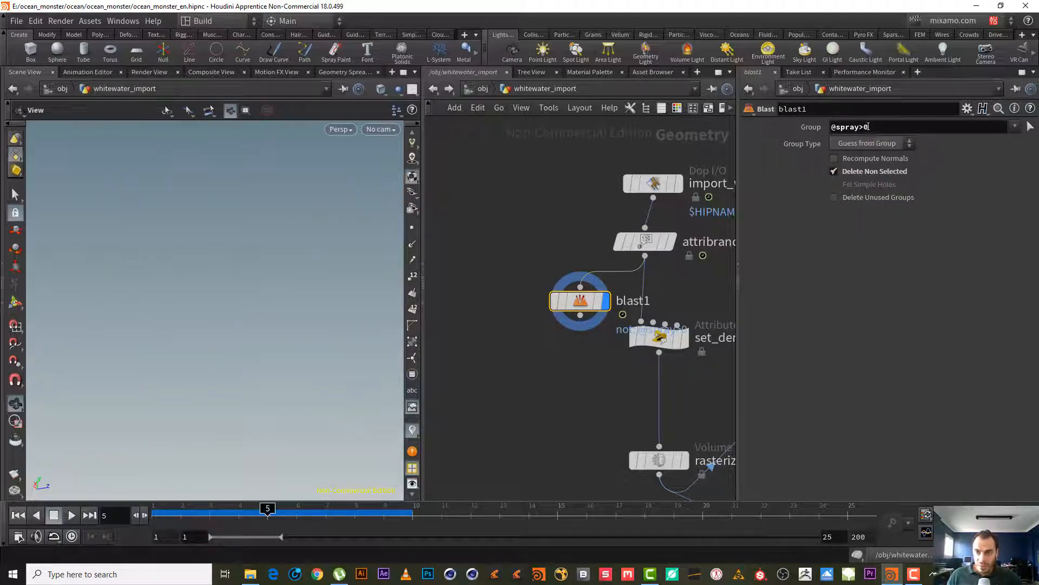
{"action": "mouse_move", "coordinate": [867, 127]}
{"action": "middle_mouse_down"}
{"action": "mouse_move", "coordinate": [905, 131]}
{"action": "mouse_move", "coordinate": [869, 128]}
{"action": "mouse_move", "coordinate": [873, 138]}
{"action": "middle_mouse_up"}
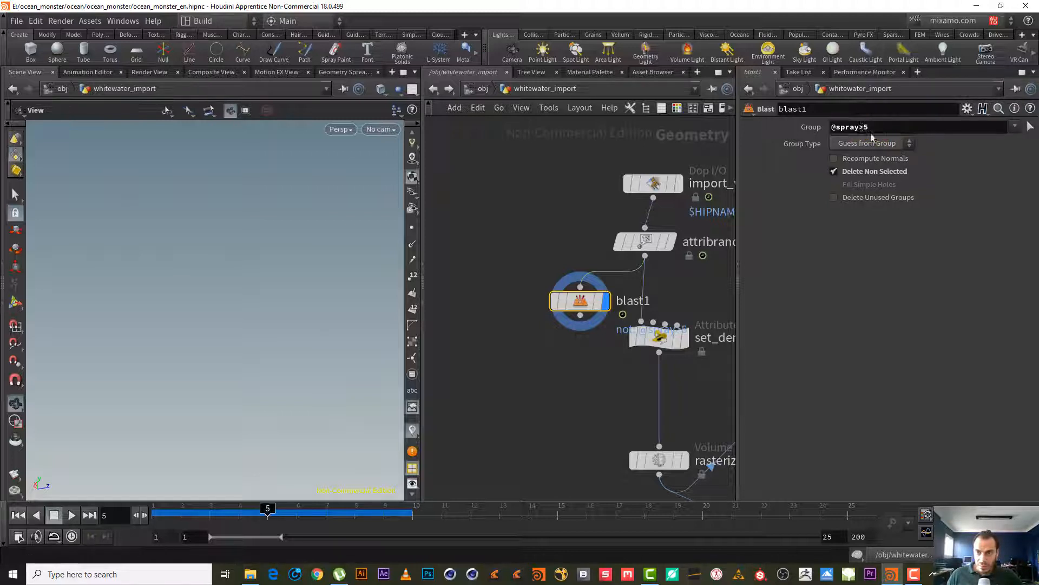
{"action": "left_click_drag", "start_coordinate": [862, 127], "coordinate": [881, 126]}
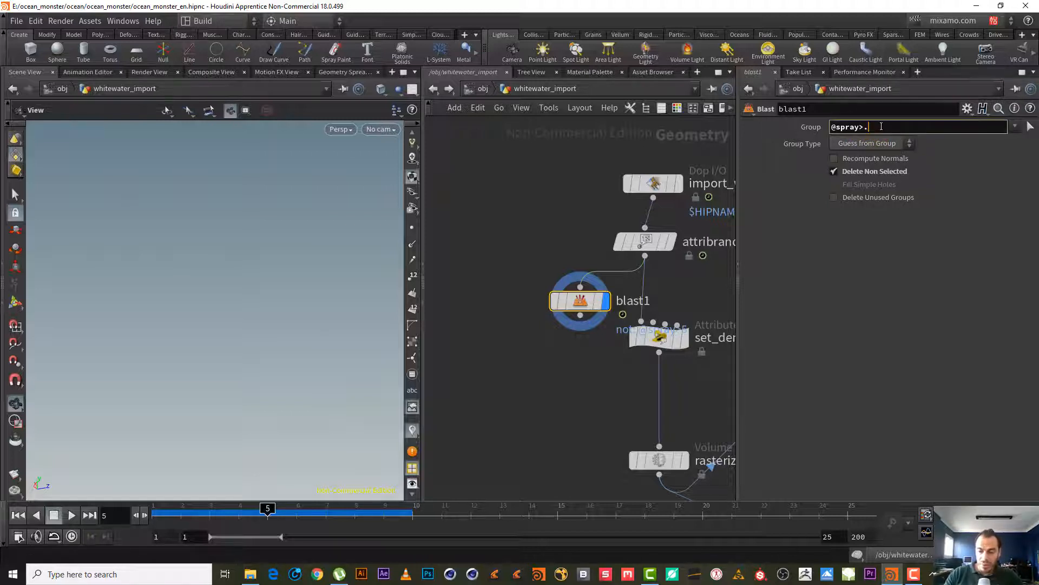
{"action": "key", "text": "BackSpace"}
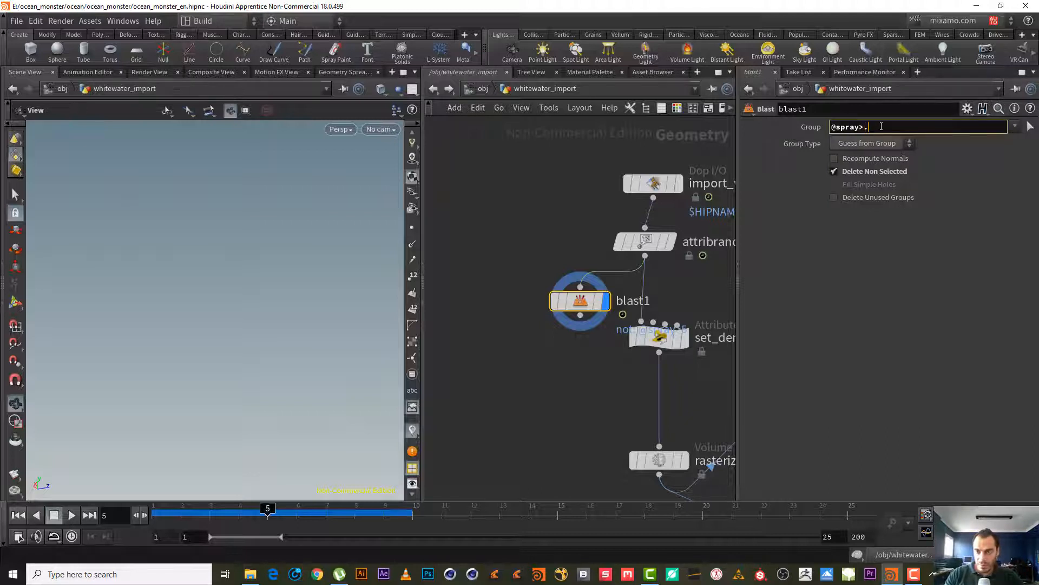
{"action": "key", "text": "Return"}
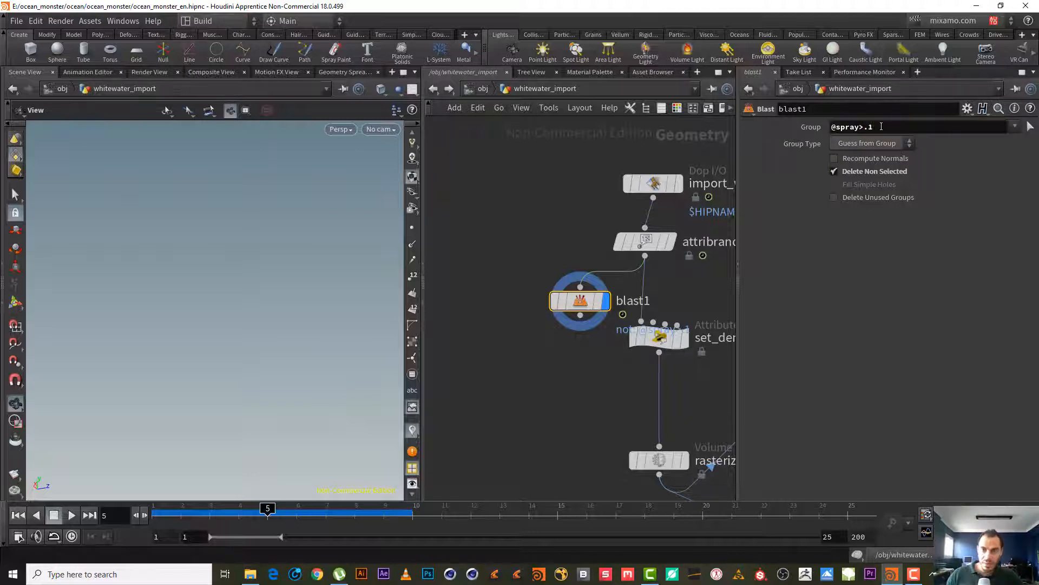
{"action": "middle_click_drag", "start_coordinate": [881, 127], "coordinate": [909, 131]}
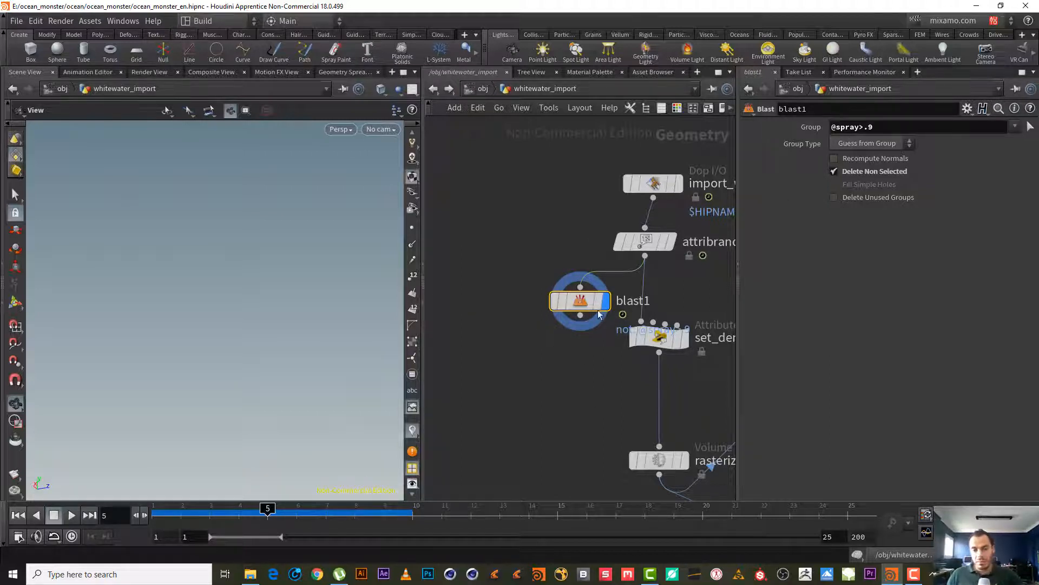
{"action": "key", "text": "Delete"}
{"action": "left_click_drag", "start_coordinate": [179, 268], "coordinate": [230, 267]}
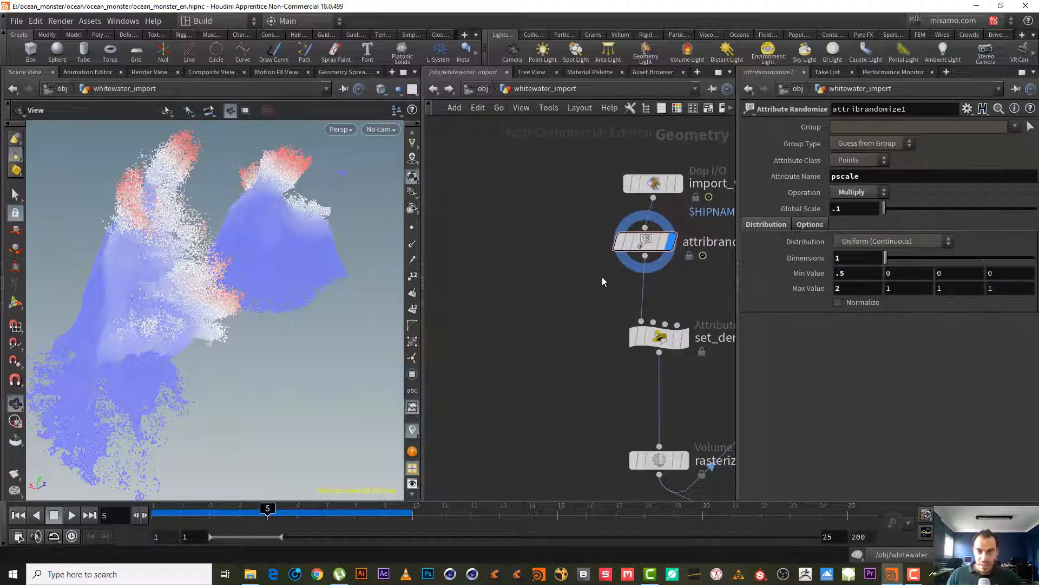
- Insert a Point VOP node into the wire between attribrandomize1 and set_density, moving the two upper nodes up to make room
{"action": "middle_click_drag", "start_coordinate": [560, 312], "coordinate": [497, 332]}
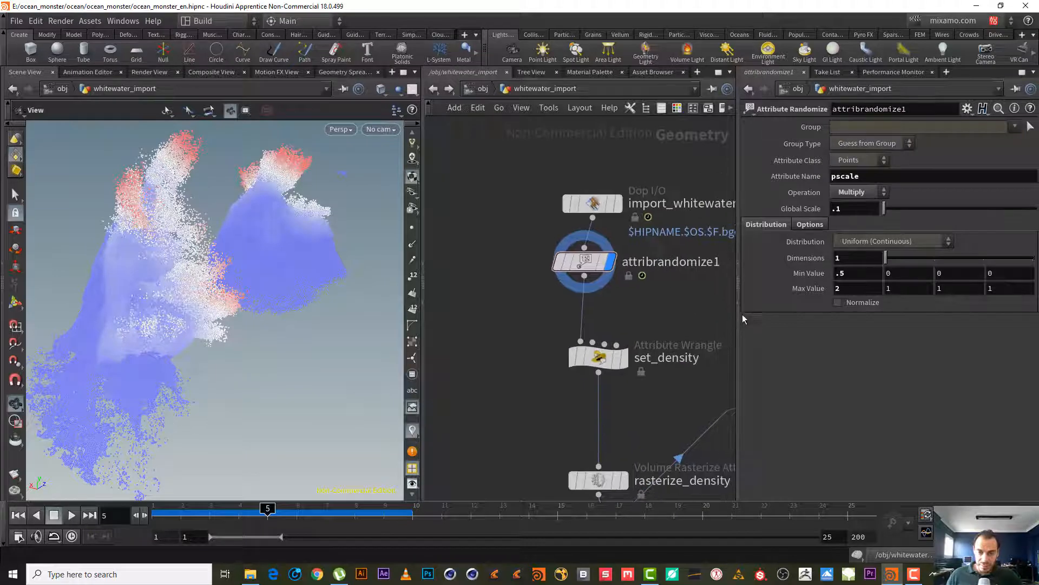
{"action": "left_click_drag", "start_coordinate": [667, 317], "coordinate": [568, 200]}
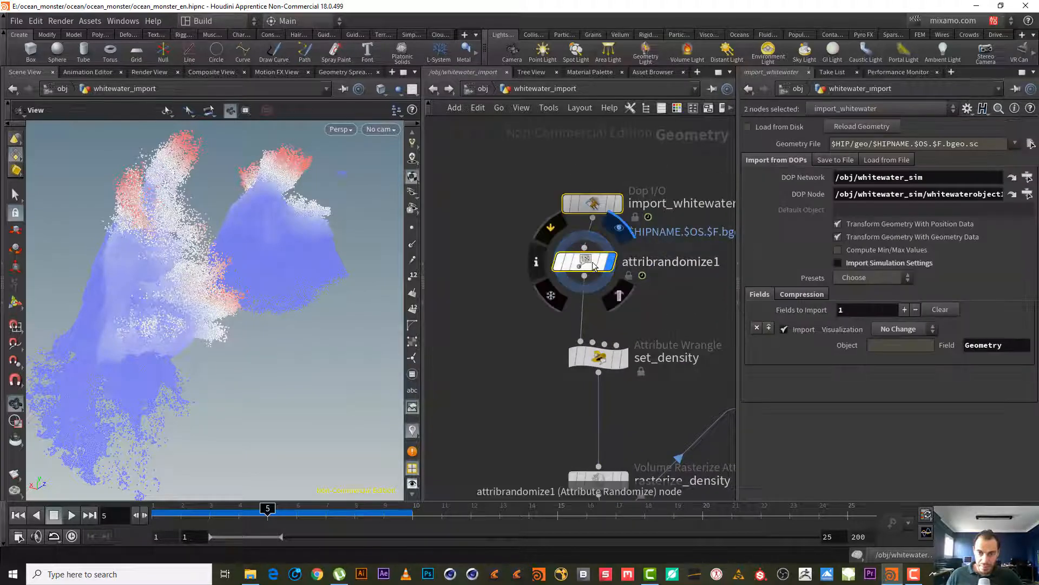
{"action": "left_click_drag", "start_coordinate": [595, 267], "coordinate": [592, 228]}
{"action": "left_click", "coordinate": [632, 277]}
{"action": "key", "text": "Tab"}
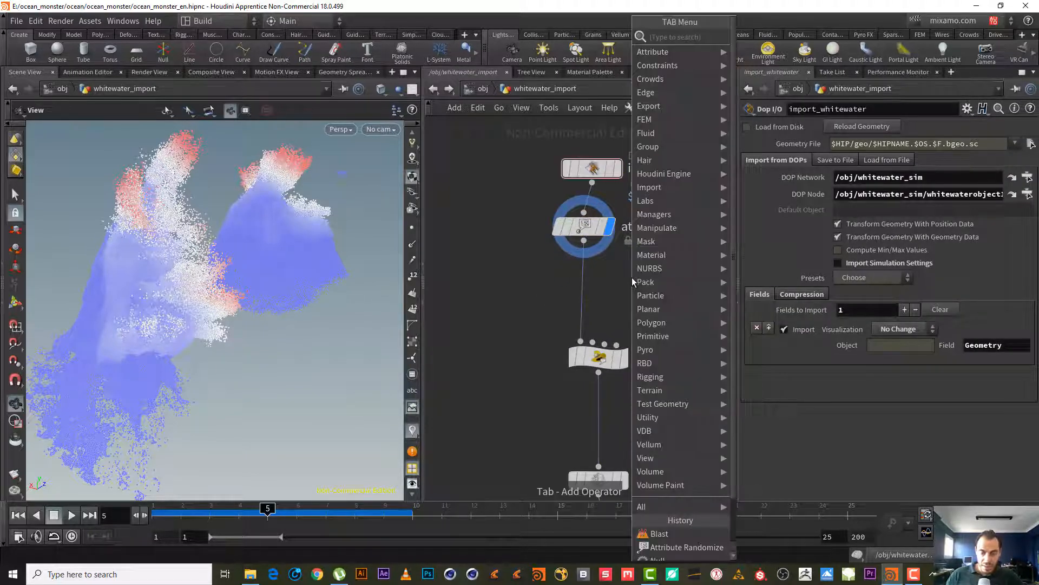
{"action": "type", "text": "poin v"}
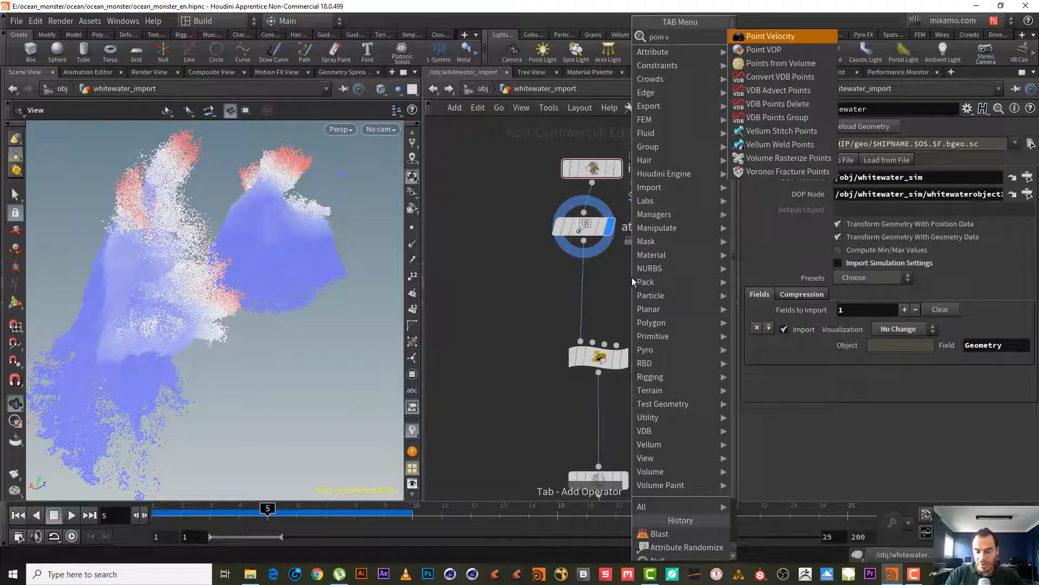
{"action": "key", "text": "Escape"}
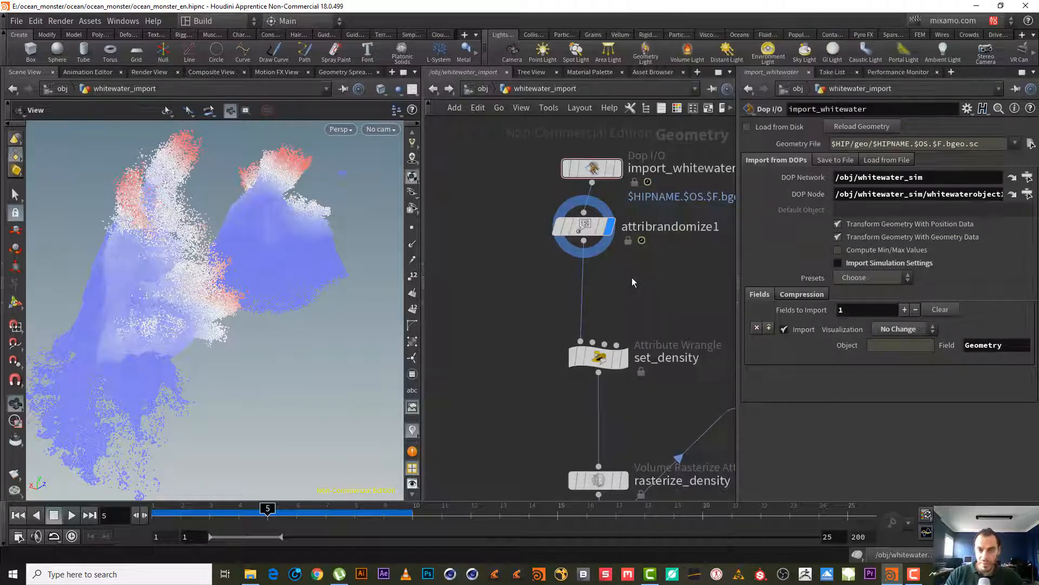
{"action": "left_click", "coordinate": [588, 292]}
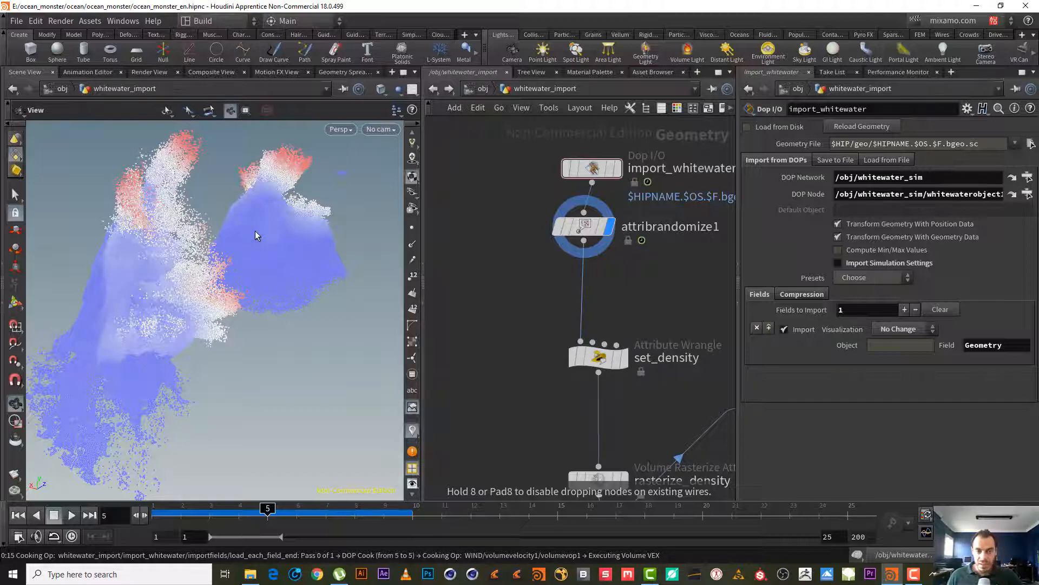
{"action": "left_click", "coordinate": [914, 574]}
{"action": "left_click", "coordinate": [897, 471]}
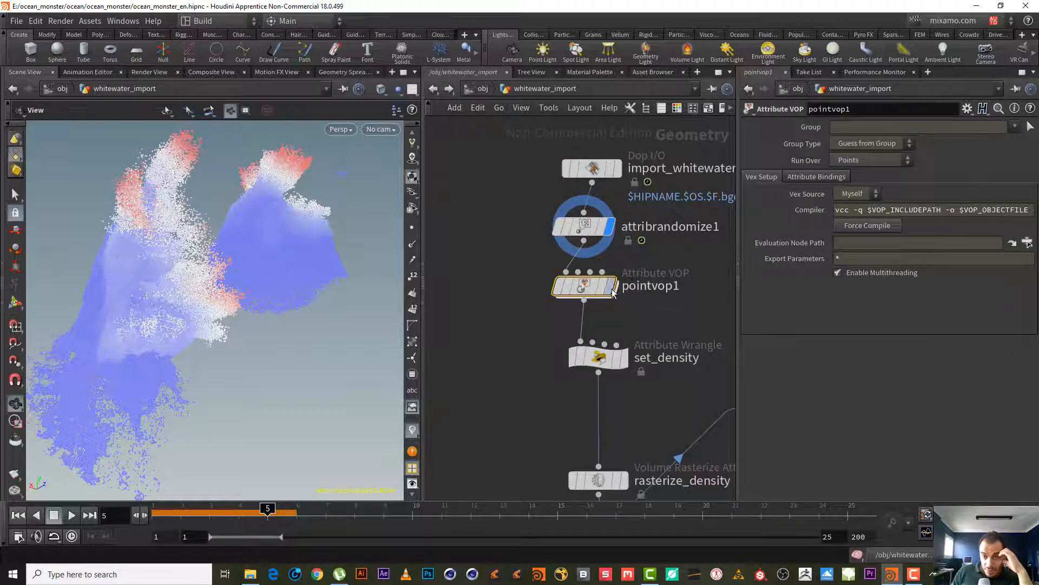
- Inside pointvop1, add a Bind node and set its name to spray
{"action": "double_click", "coordinate": [591, 291]}
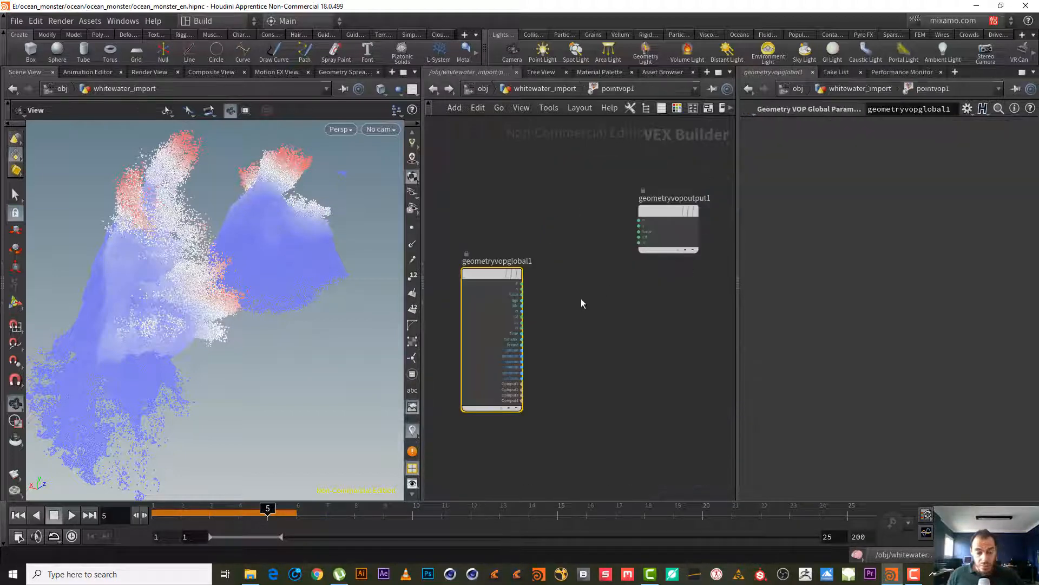
{"action": "key", "text": "Tab"}
{"action": "type", "text": "bin"}
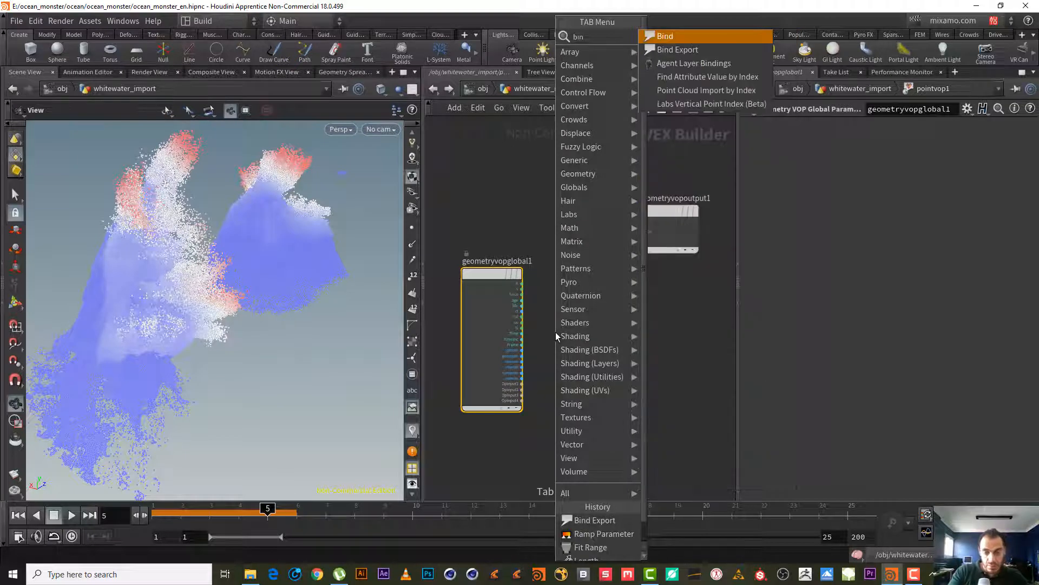
{"action": "key", "text": "Escape"}
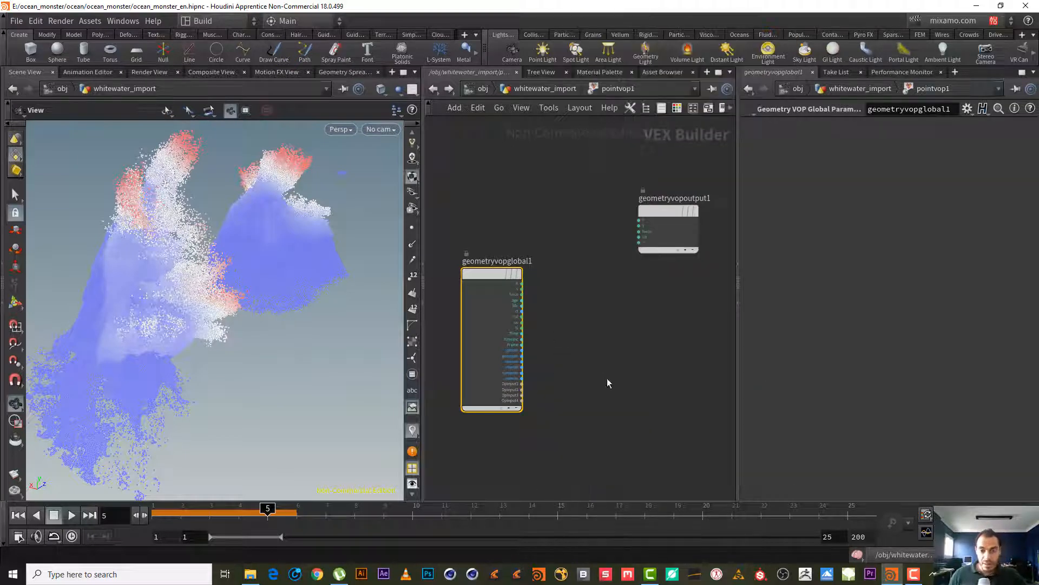
{"action": "left_click", "coordinate": [598, 432]}
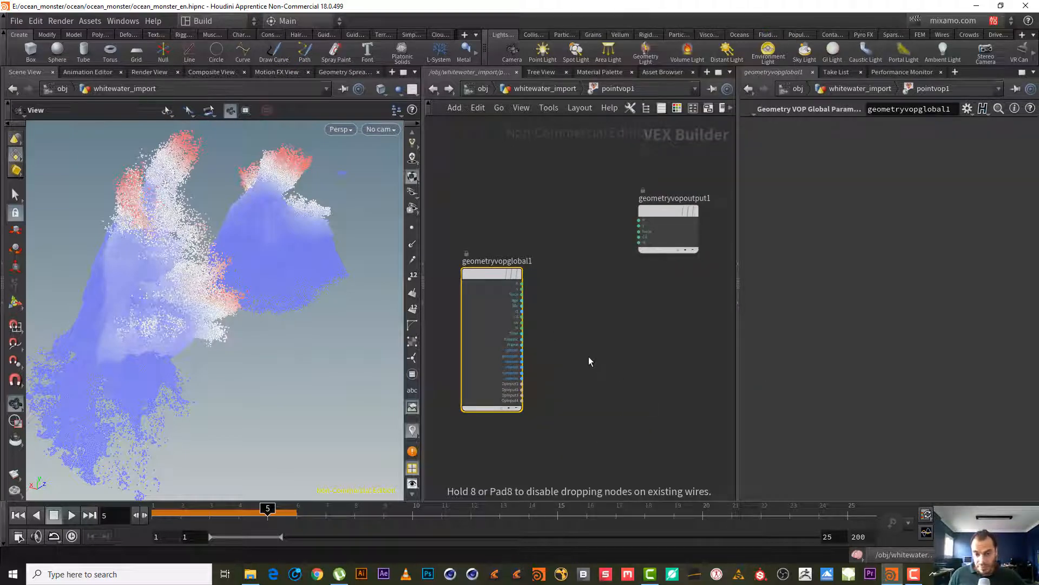
{"action": "left_click_drag", "start_coordinate": [618, 361], "coordinate": [592, 478]}
{"action": "left_click_drag", "start_coordinate": [866, 125], "coordinate": [636, 92]}
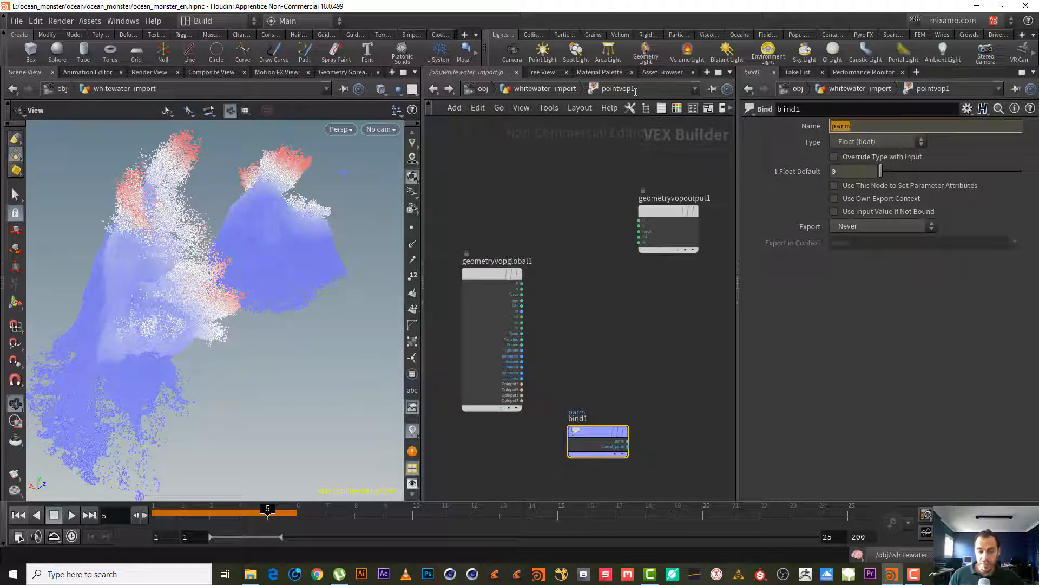
{"action": "type", "text": "d"}
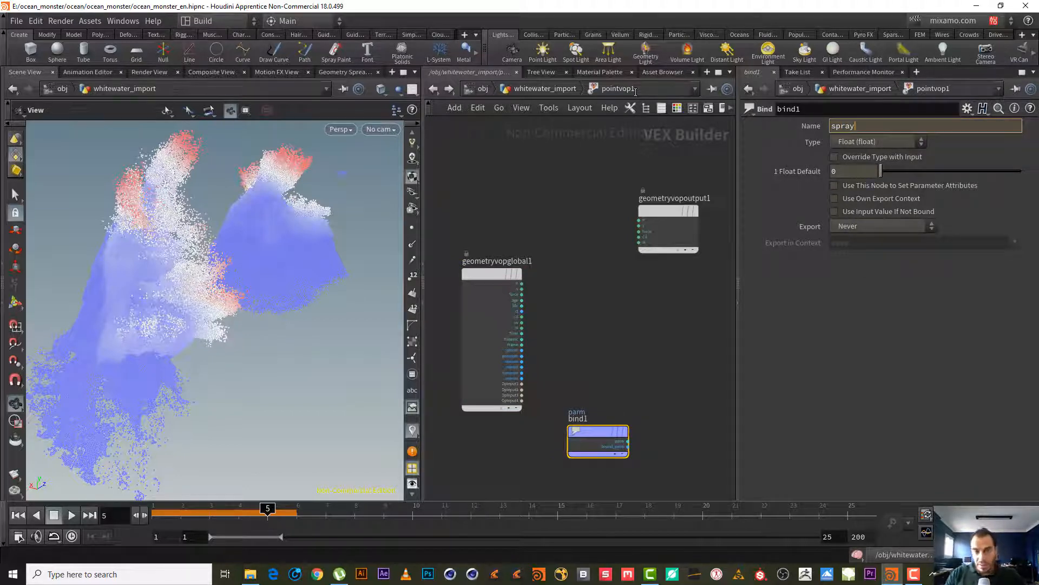
{"action": "key", "text": "Return"}
- Add a Fit Range node fed by the spray output of bind1
{"action": "middle_click_drag", "start_coordinate": [491, 325], "coordinate": [411, 304]}
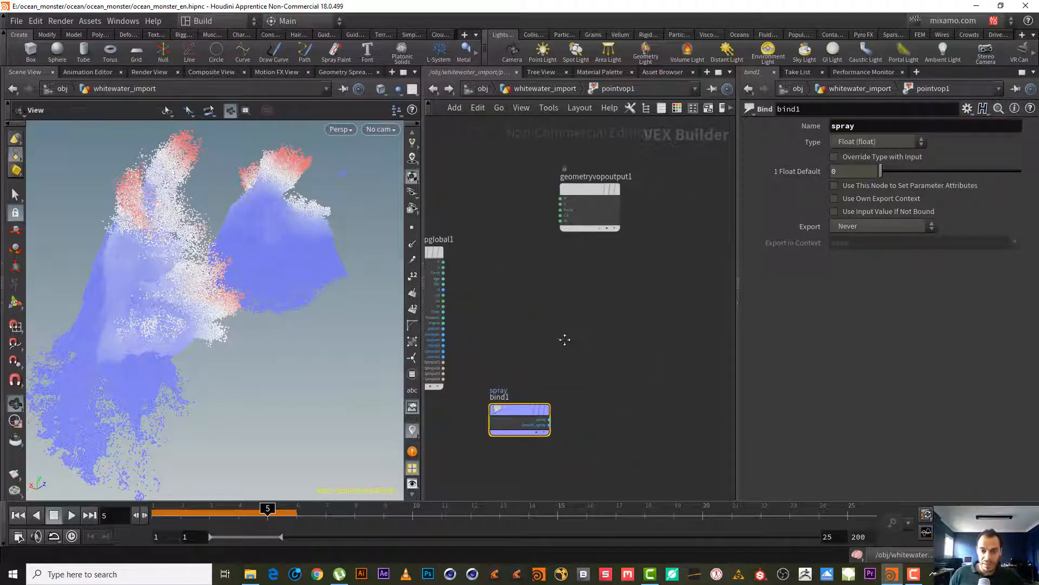
{"action": "left_click", "coordinate": [548, 420]}
{"action": "key", "text": "Tab"}
{"action": "type", "text": "fit"}
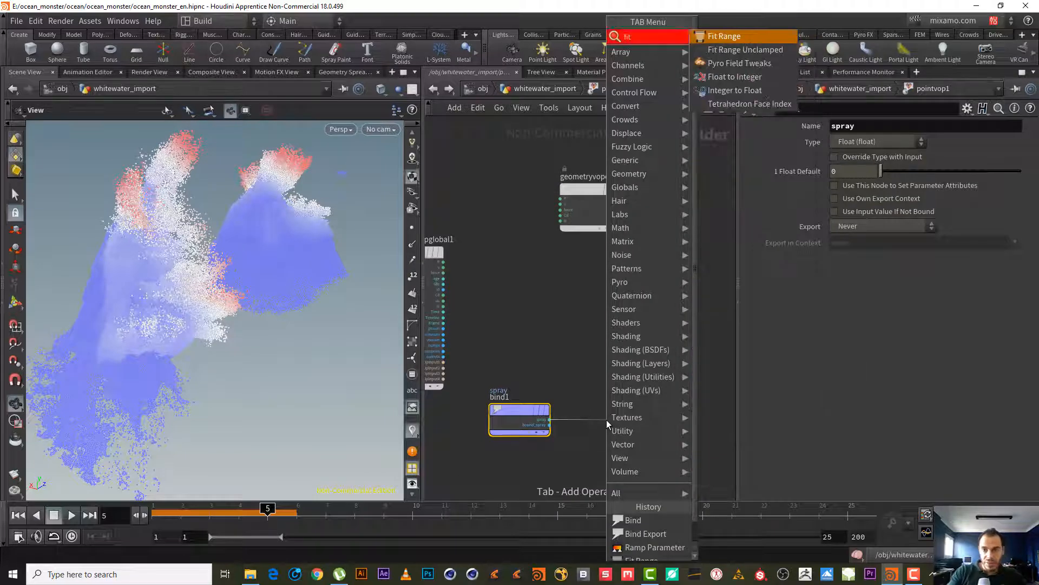
{"action": "key", "text": "Escape"}
{"action": "left_click", "coordinate": [664, 393]}
{"action": "middle_click_drag", "start_coordinate": [664, 392], "coordinate": [599, 387]}
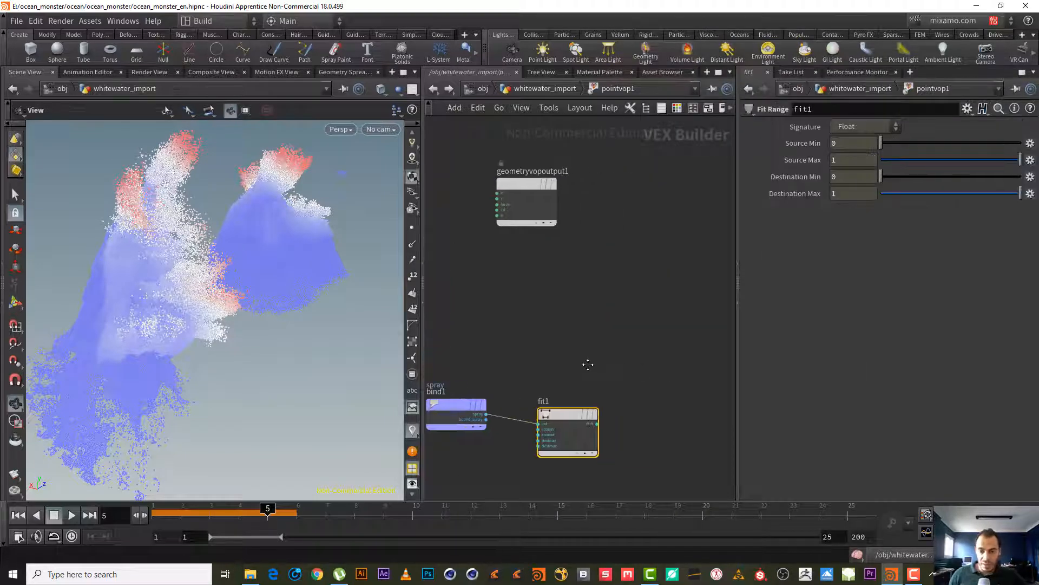
- Add a Ramp Parameter node fed by the output of fit1
{"action": "left_click", "coordinate": [596, 424]}
{"action": "key", "text": "Tab"}
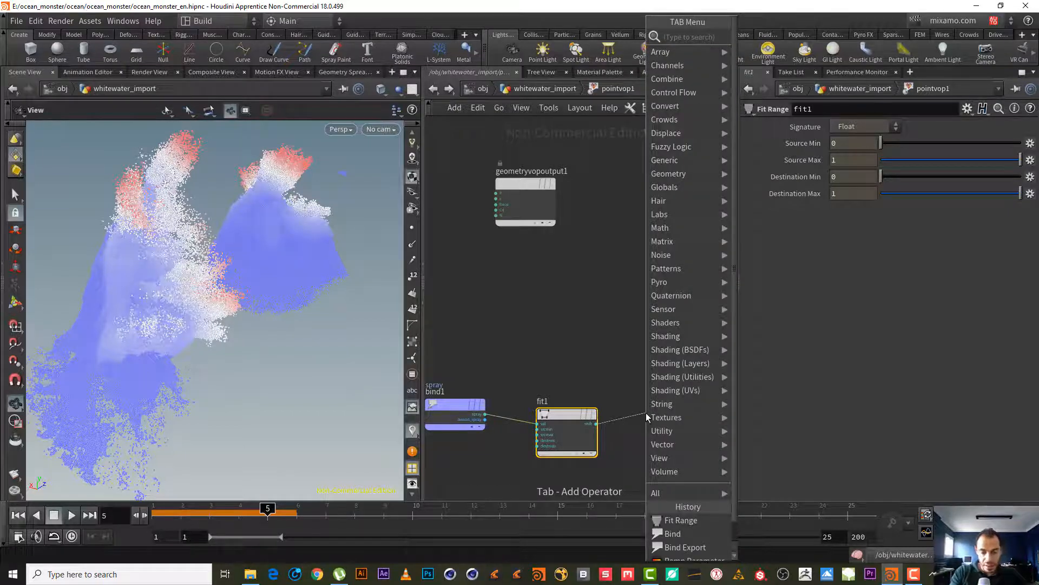
{"action": "type", "text": "ram"}
{"action": "key", "text": "Down"}
{"action": "key", "text": "Down"}
{"action": "key", "text": "Return"}
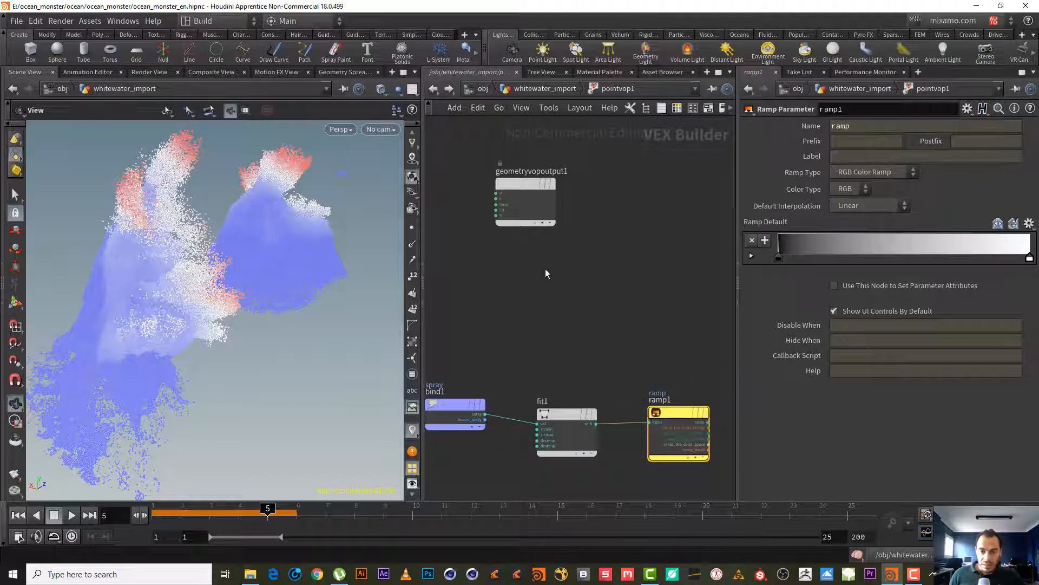
{"action": "mouse_move", "coordinate": [711, 383]}
{"action": "middle_mouse_down"}
{"action": "mouse_move", "coordinate": [656, 391]}
{"action": "mouse_move", "coordinate": [699, 379]}
{"action": "middle_mouse_up"}
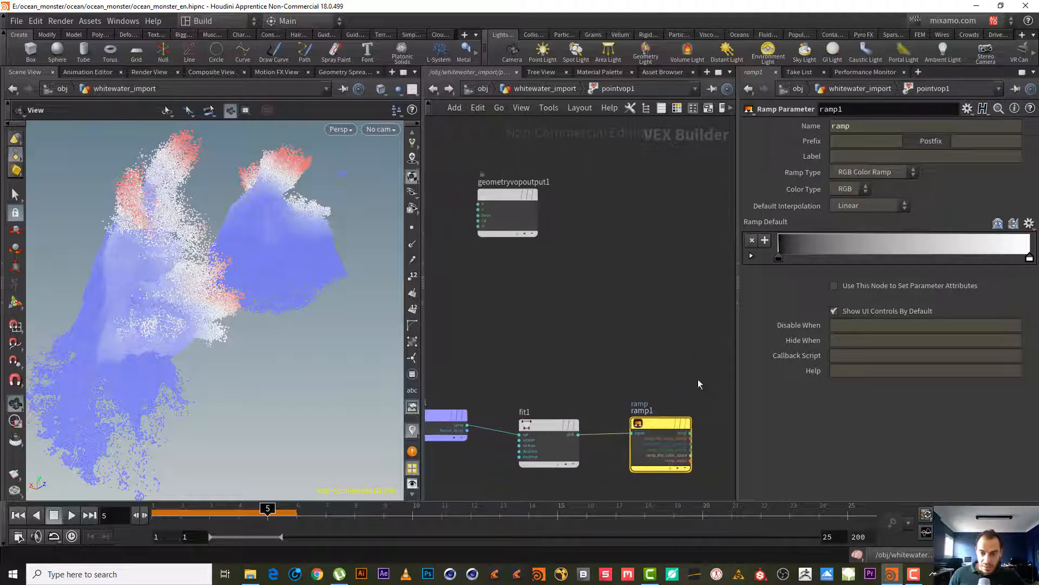
- Wire ramp1's output into the Cd input of geometryvopoutput1 and place the output node in line after the ramp
{"action": "left_click", "coordinate": [690, 432]}
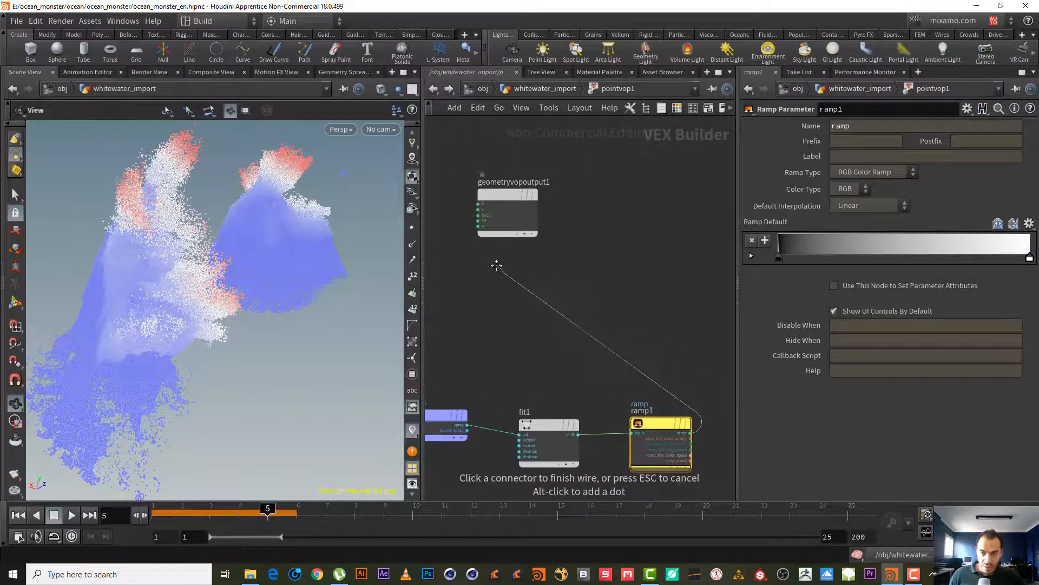
{"action": "middle_click_drag", "start_coordinate": [496, 266], "coordinate": [536, 290]}
{"action": "left_click", "coordinate": [520, 250]}
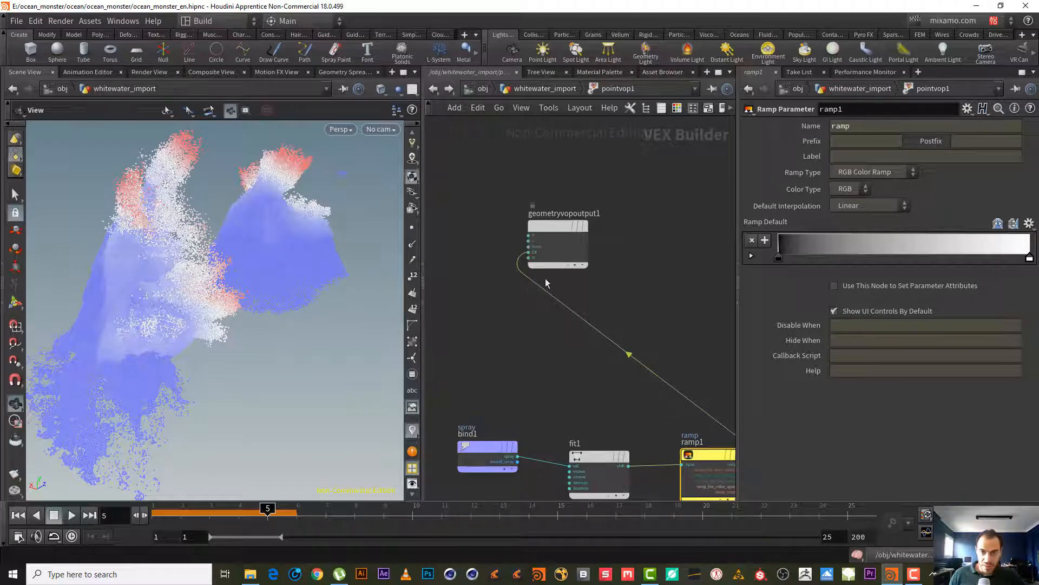
{"action": "middle_click_drag", "start_coordinate": [612, 283], "coordinate": [511, 242]}
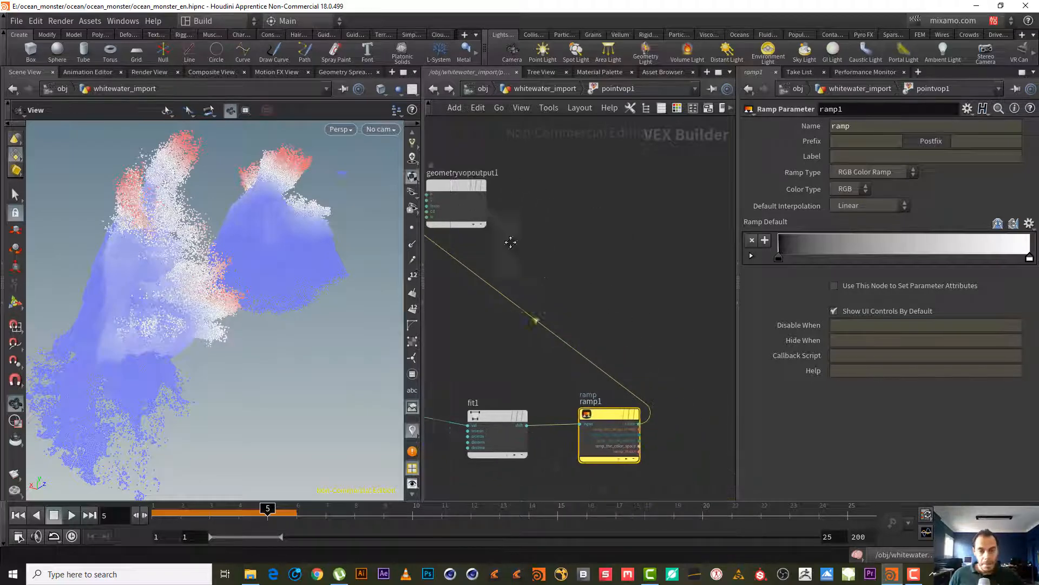
{"action": "scroll", "coordinate": [576, 217], "scroll_direction": "down", "scroll_amount": 4}
{"action": "left_click_drag", "start_coordinate": [522, 205], "coordinate": [681, 291]}
{"action": "scroll", "coordinate": [649, 320], "scroll_direction": "up", "scroll_amount": 2}
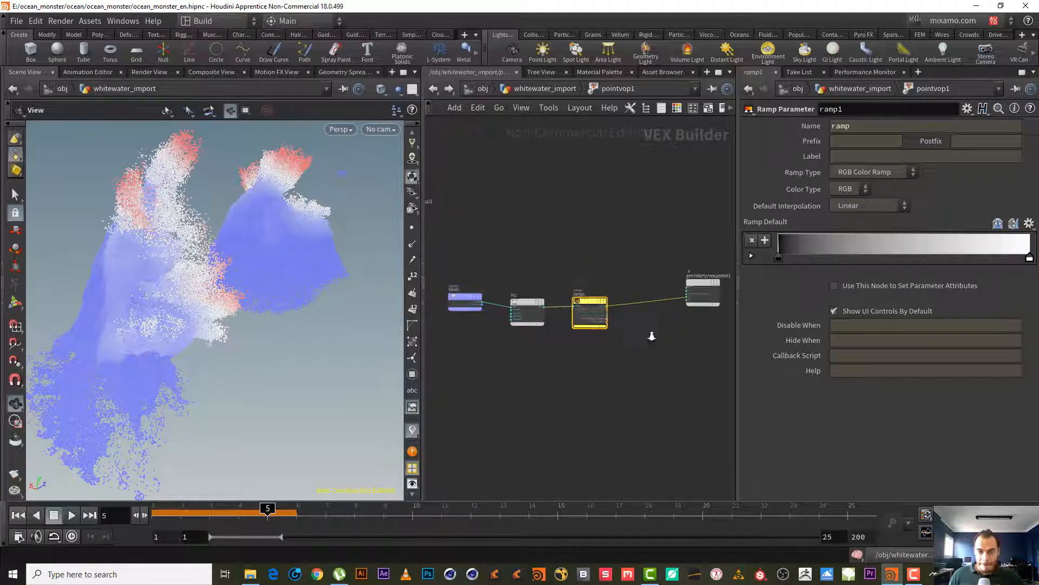
{"action": "scroll", "coordinate": [616, 319], "scroll_direction": "up", "scroll_amount": 1}
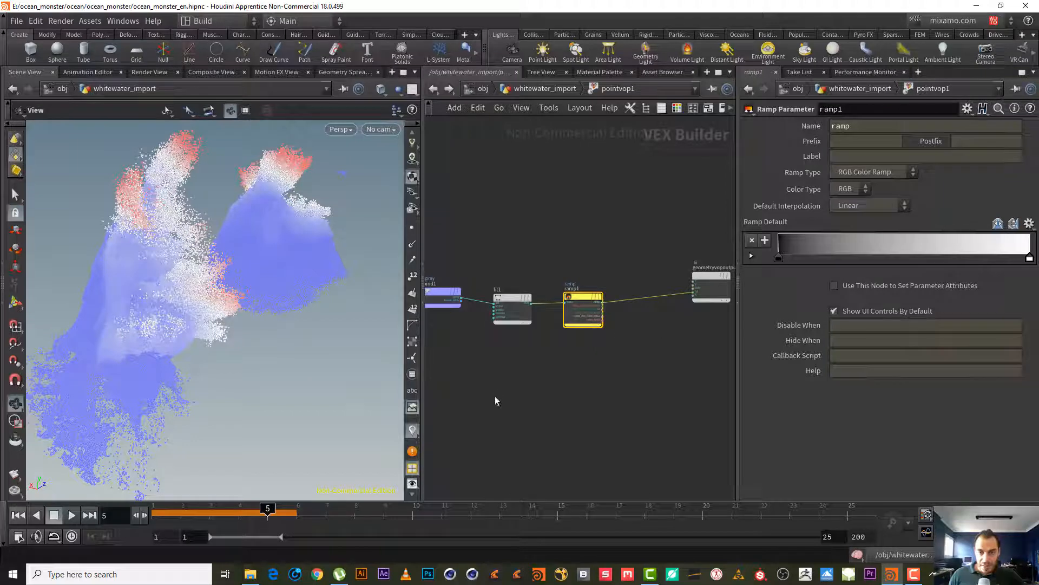
- Add a Bind Export node named spray and feed it from ramp1's output
{"action": "key", "text": "Tab"}
{"action": "type", "text": "bind"}
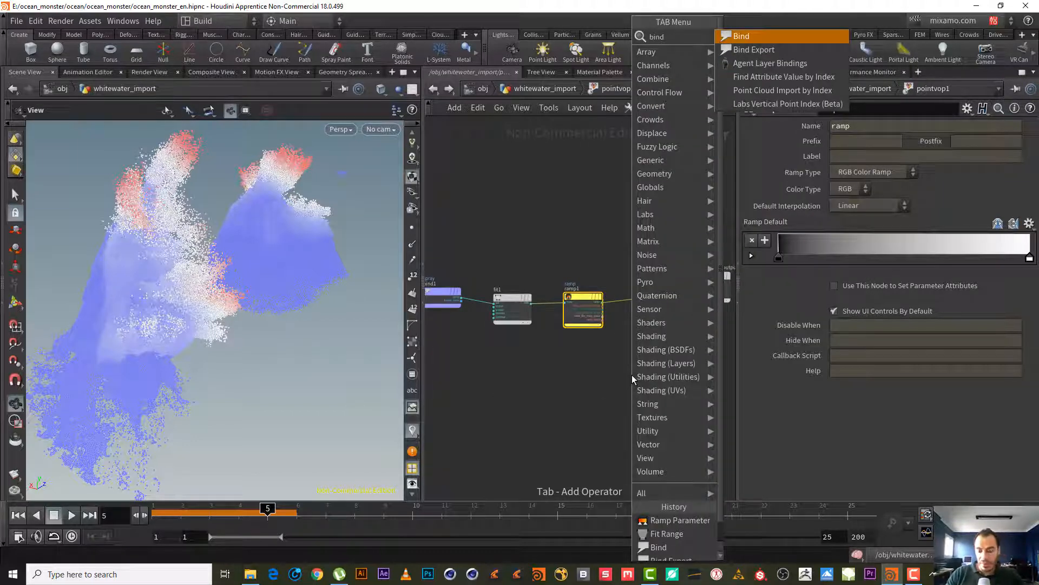
{"action": "key", "text": "Return"}
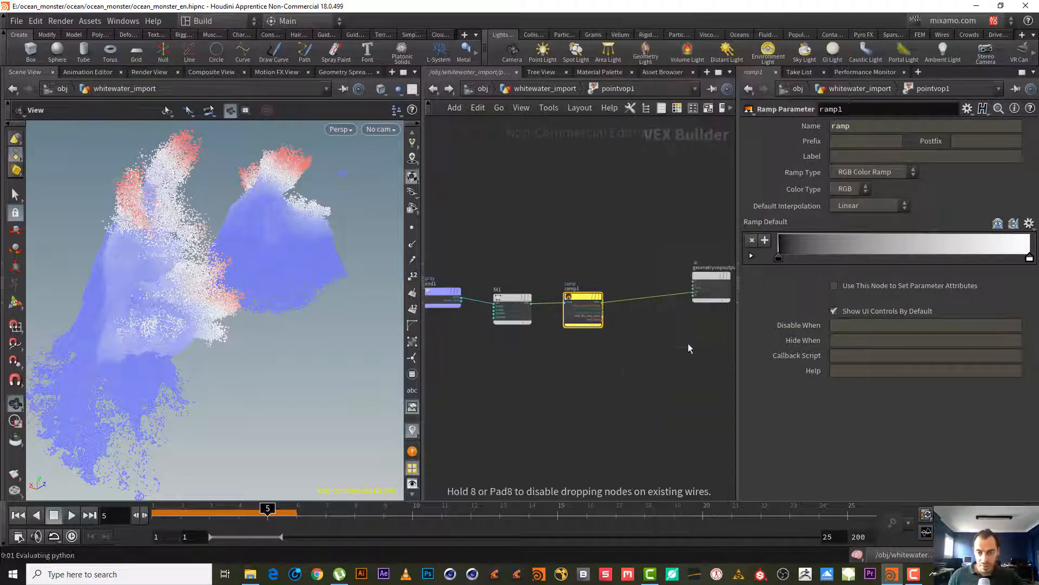
{"action": "left_click", "coordinate": [692, 349]}
{"action": "left_click_drag", "start_coordinate": [603, 302], "coordinate": [676, 349]}
{"action": "double_click", "coordinate": [854, 126]}
{"action": "type", "text": "spray"}
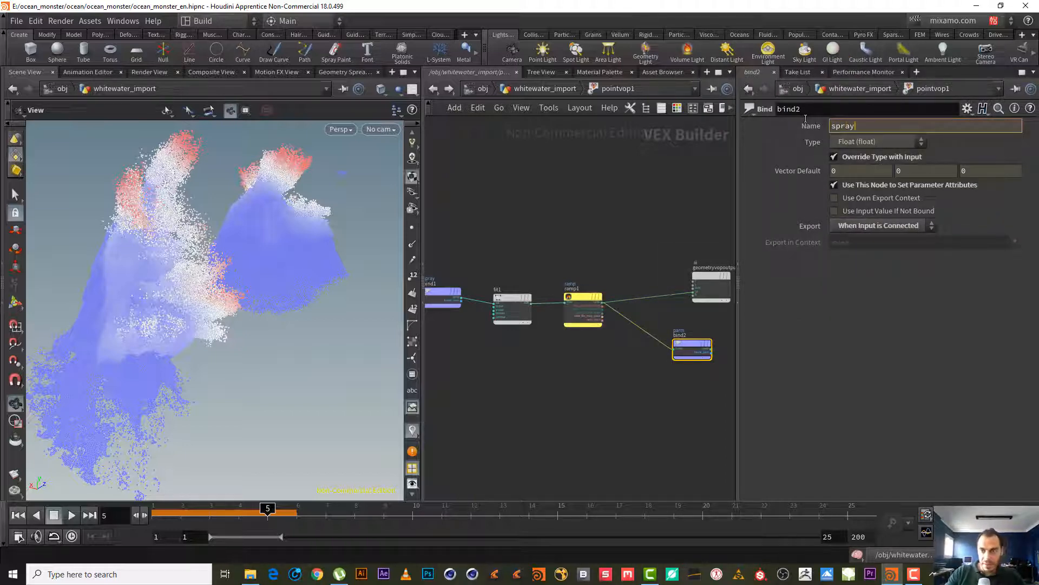
{"action": "key", "text": "Return"}
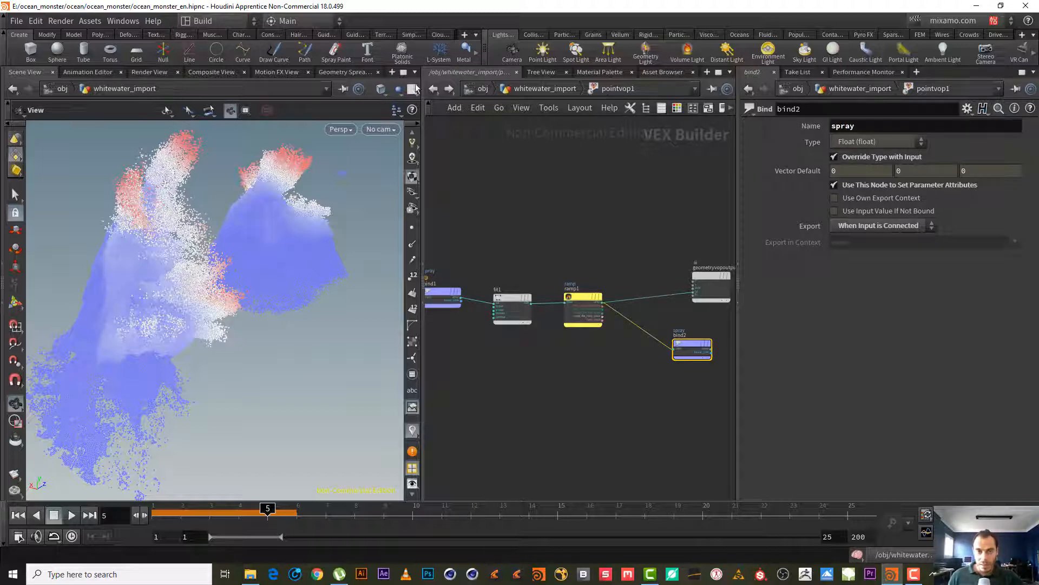
- Return to the whitewater_import network, display pointvop1 and turn off the spray attribute visualization in the viewport
{"action": "left_click", "coordinate": [433, 89]}
{"action": "middle_click_drag", "start_coordinate": [674, 405], "coordinate": [644, 325]}
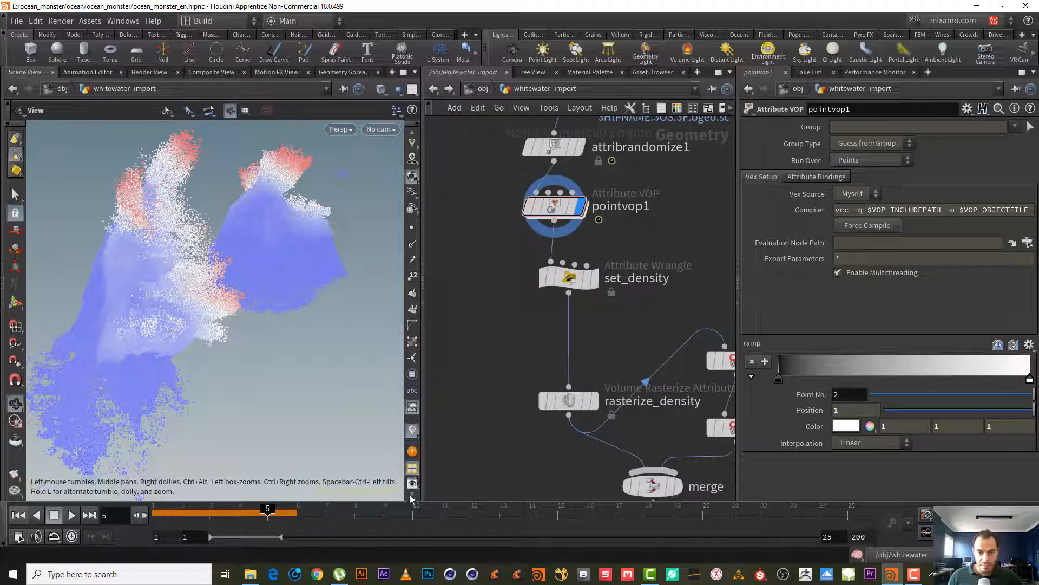
{"action": "left_click", "coordinate": [413, 427]}
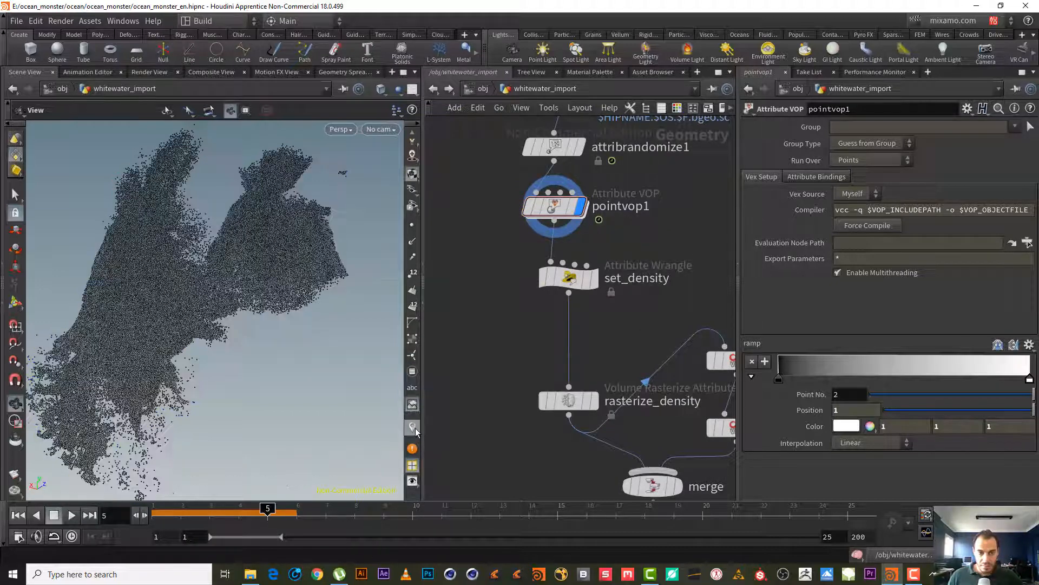
- Try the ramp's white point at about 0.34 and black point at about 0.12, then inspect pointvop1's node info
{"action": "left_click_drag", "start_coordinate": [1029, 379], "coordinate": [864, 378]}
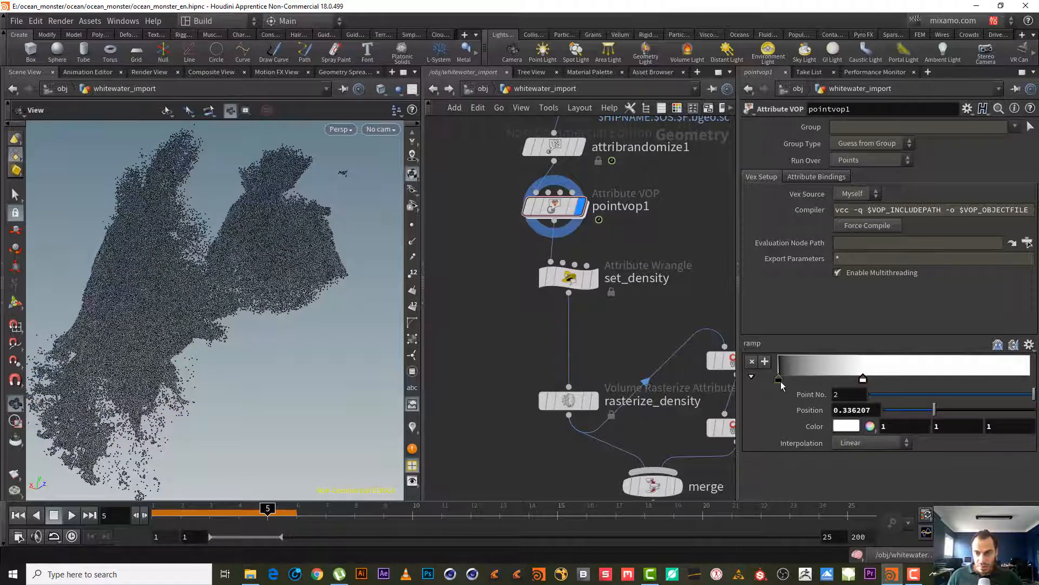
{"action": "left_click_drag", "start_coordinate": [779, 380], "coordinate": [806, 380]}
{"action": "left_click", "coordinate": [506, 207]}
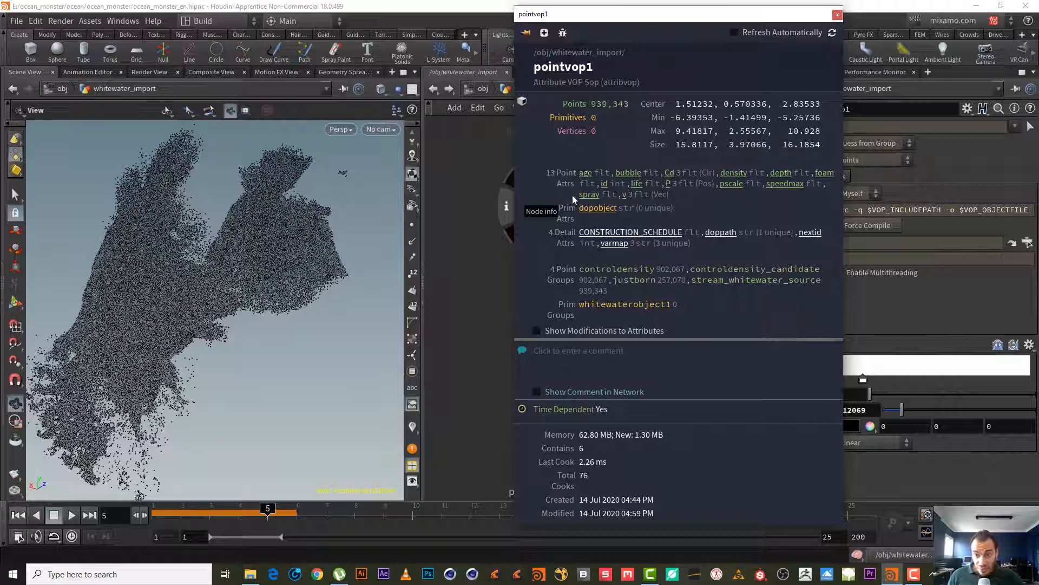
{"action": "left_click", "coordinate": [837, 14]}
- Set the ramp's white point to position 1 and its black point to about 0.30, then inspect the points from another angle
{"action": "left_click_drag", "start_coordinate": [863, 379], "coordinate": [1030, 379]}
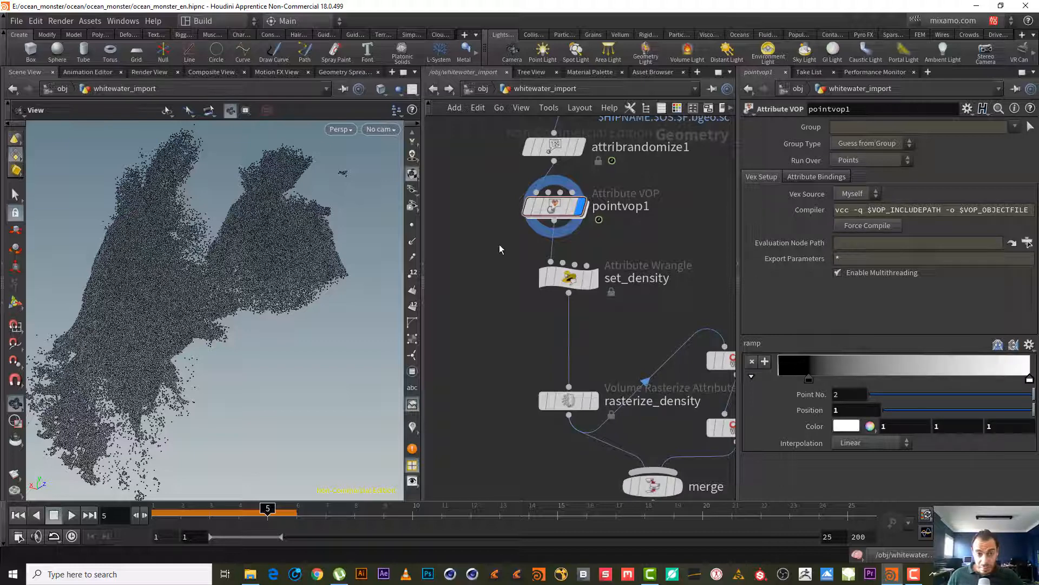
{"action": "left_click_drag", "start_coordinate": [812, 378], "coordinate": [856, 379]}
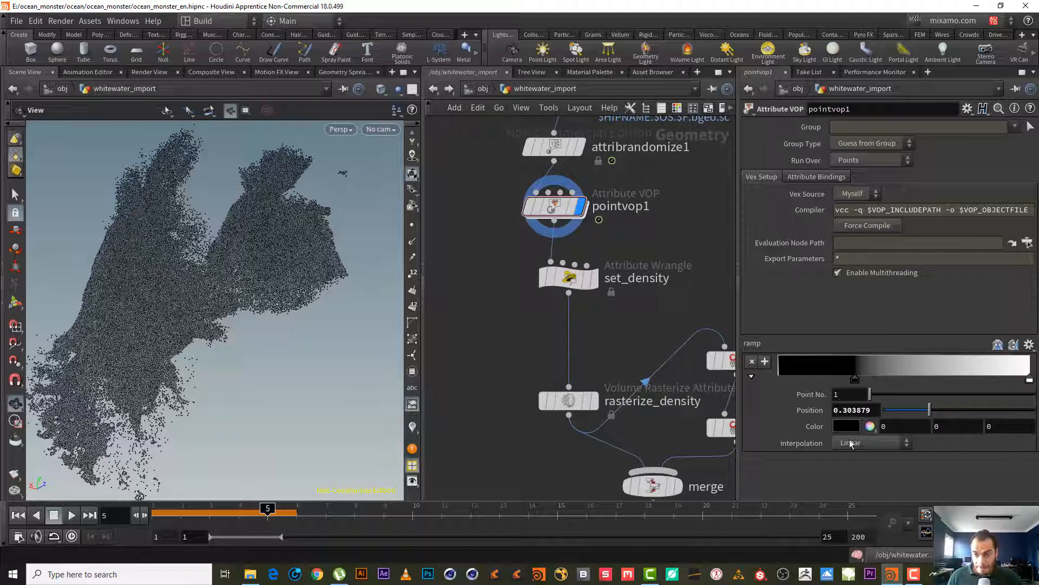
{"action": "mouse_move", "coordinate": [195, 290]}
{"action": "left_mouse_down"}
{"action": "mouse_move", "coordinate": [195, 278]}
{"action": "mouse_move", "coordinate": [140, 267]}
{"action": "mouse_move", "coordinate": [192, 270]}
{"action": "left_mouse_up"}
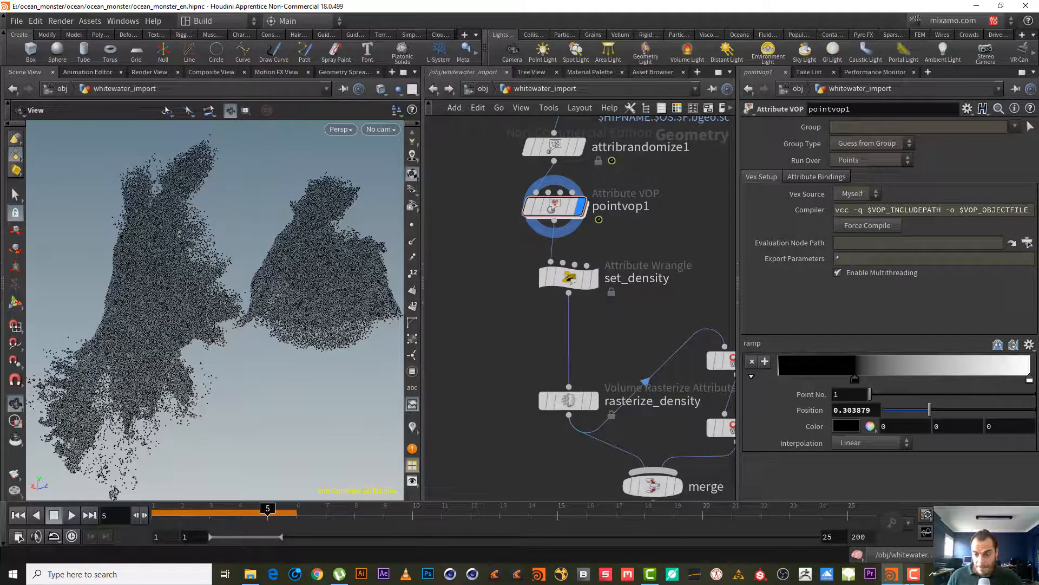
{"action": "left_click", "coordinate": [914, 574]}
{"action": "left_click", "coordinate": [898, 471]}
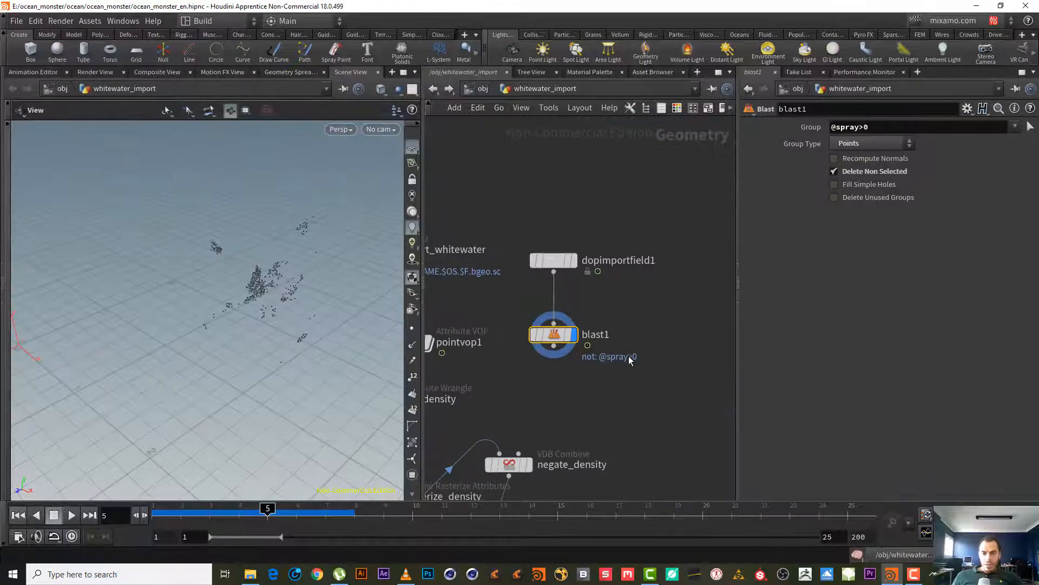
- Add a second Dop Import Fields node beside dopimportfield1 in the whitewater_import network
{"action": "middle_click_drag", "start_coordinate": [615, 297], "coordinate": [659, 334]}
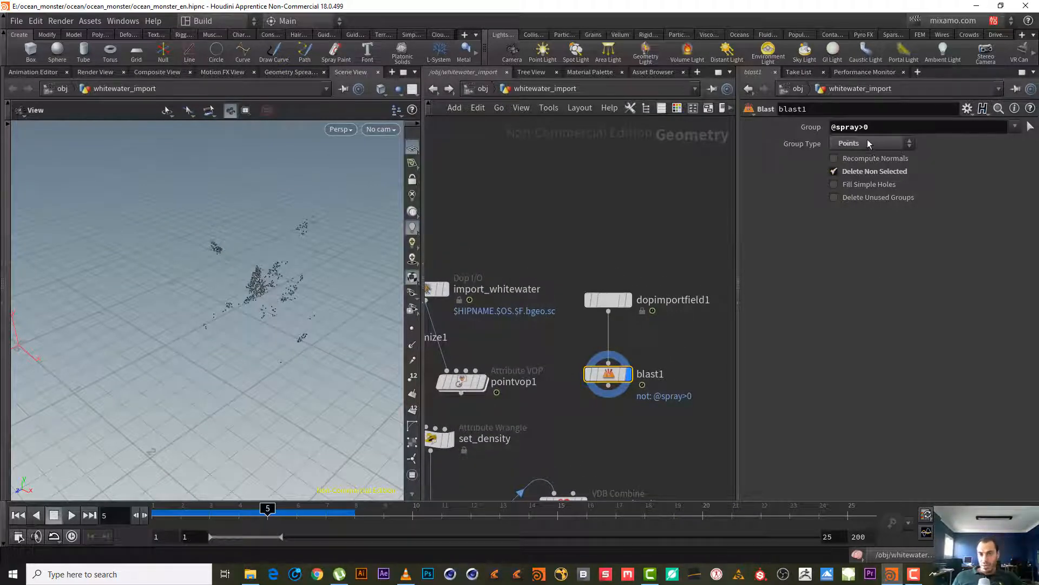
{"action": "middle_click_drag", "start_coordinate": [573, 307], "coordinate": [659, 291]}
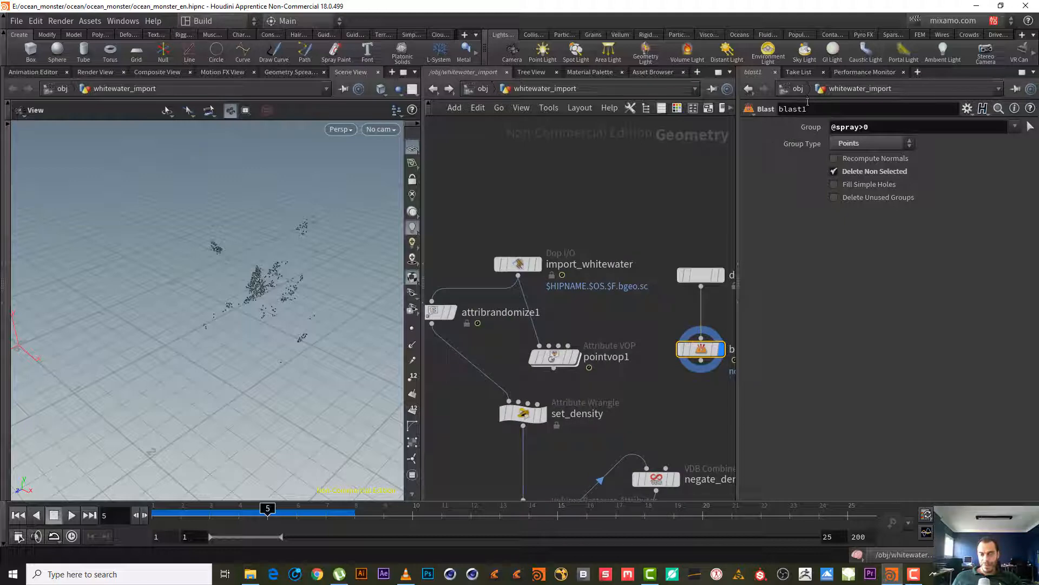
{"action": "middle_click_drag", "start_coordinate": [660, 219], "coordinate": [590, 196]}
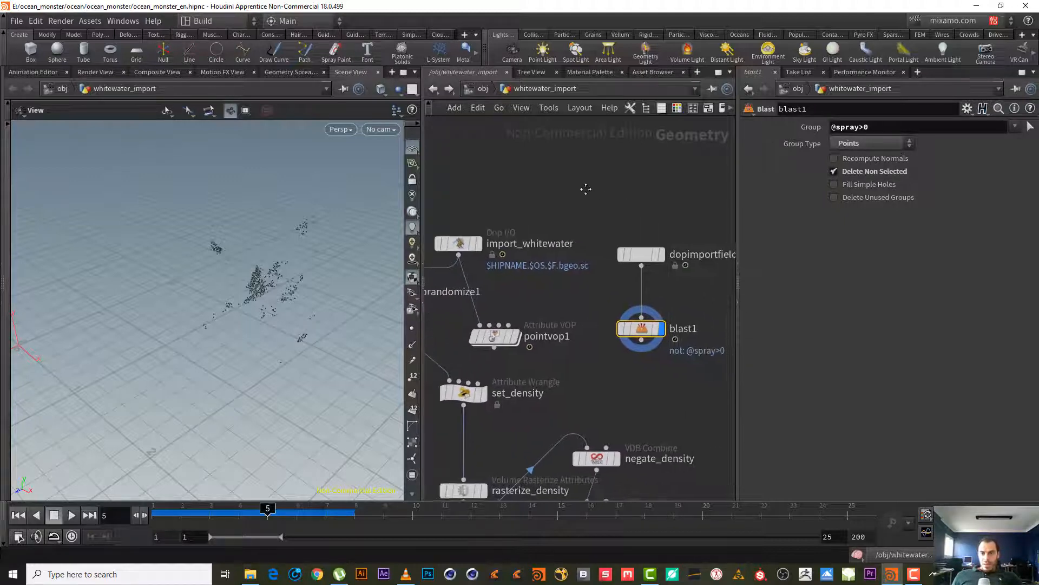
{"action": "left_click", "coordinate": [649, 249]}
{"action": "middle_click_drag", "start_coordinate": [674, 278], "coordinate": [561, 273]}
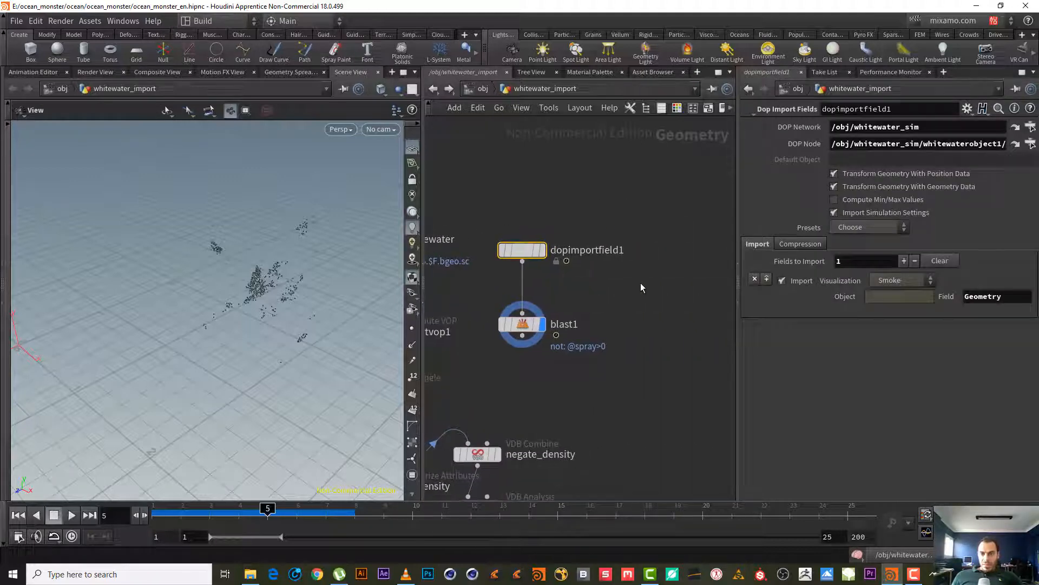
{"action": "key", "text": "Tab"}
{"action": "type", "text": "dop im"}
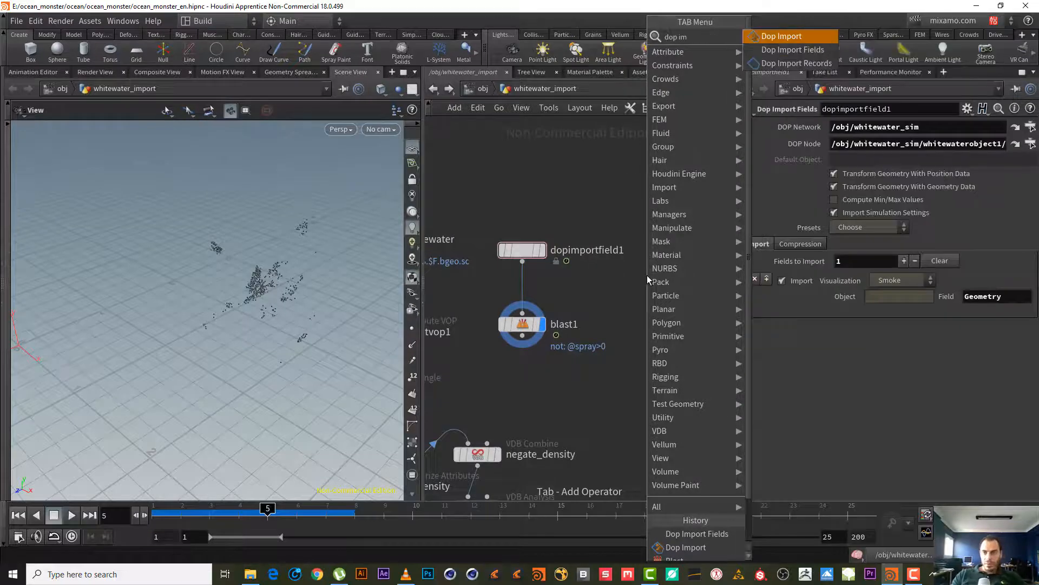
{"action": "key", "text": "Return"}
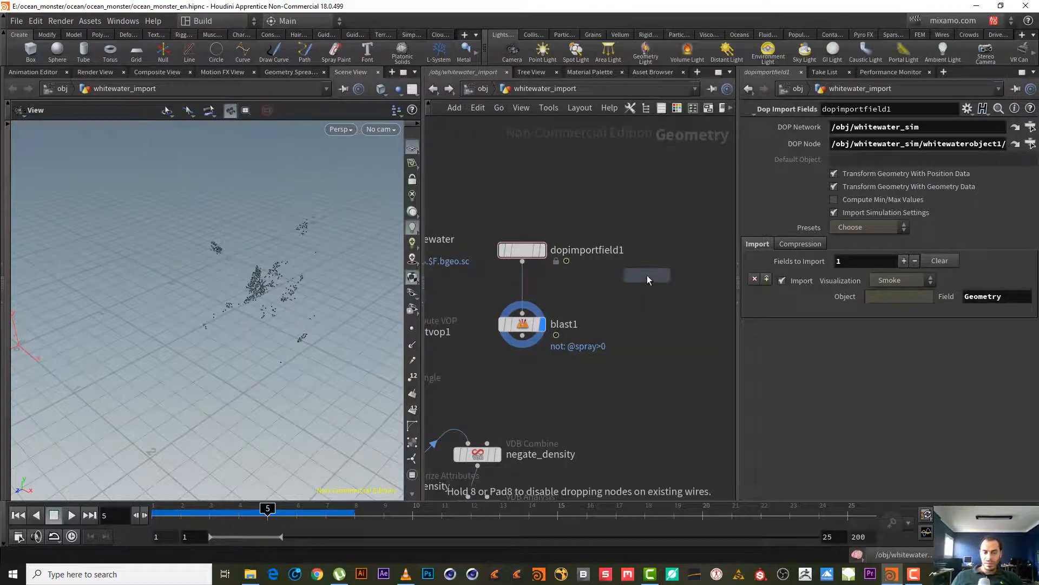
{"action": "left_click", "coordinate": [646, 275]}
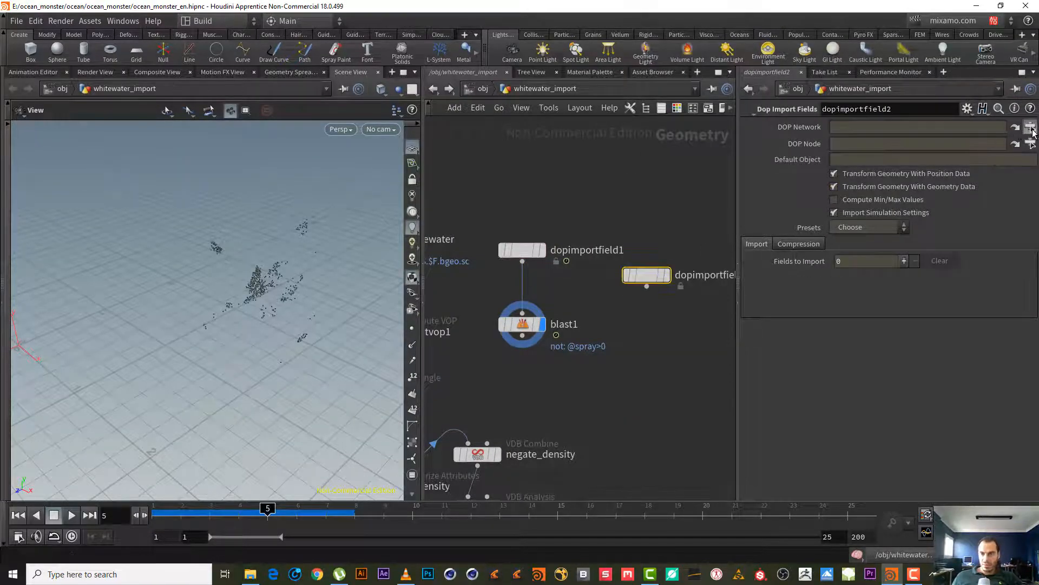
- Set the new import node's DOP Network to /obj/whitewater_sim and its DOP Node to /obj/whitewater_sim/whitewaterobject1/
{"action": "left_click", "coordinate": [1016, 127]}
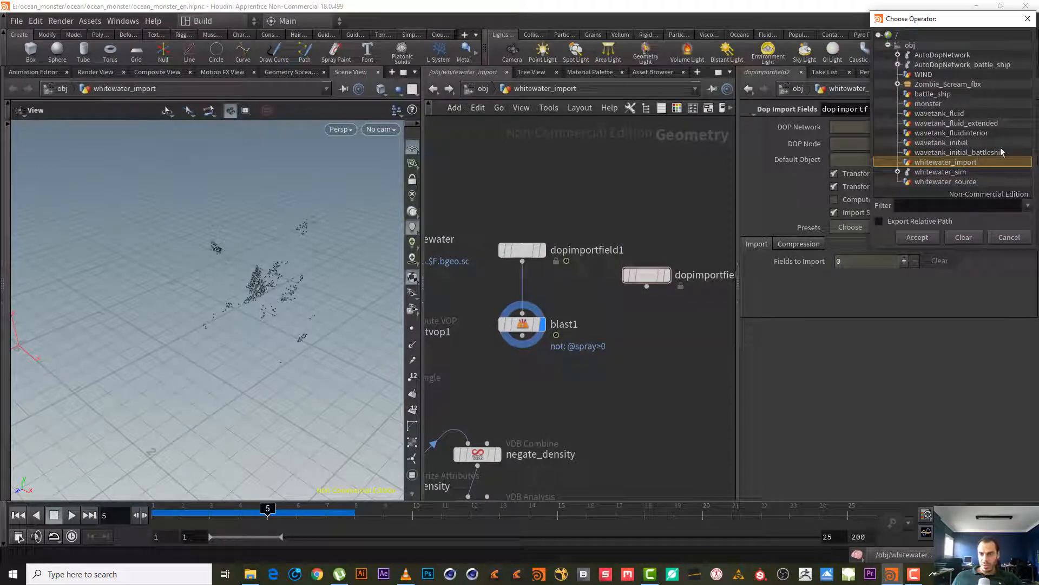
{"action": "double_click", "coordinate": [969, 171]}
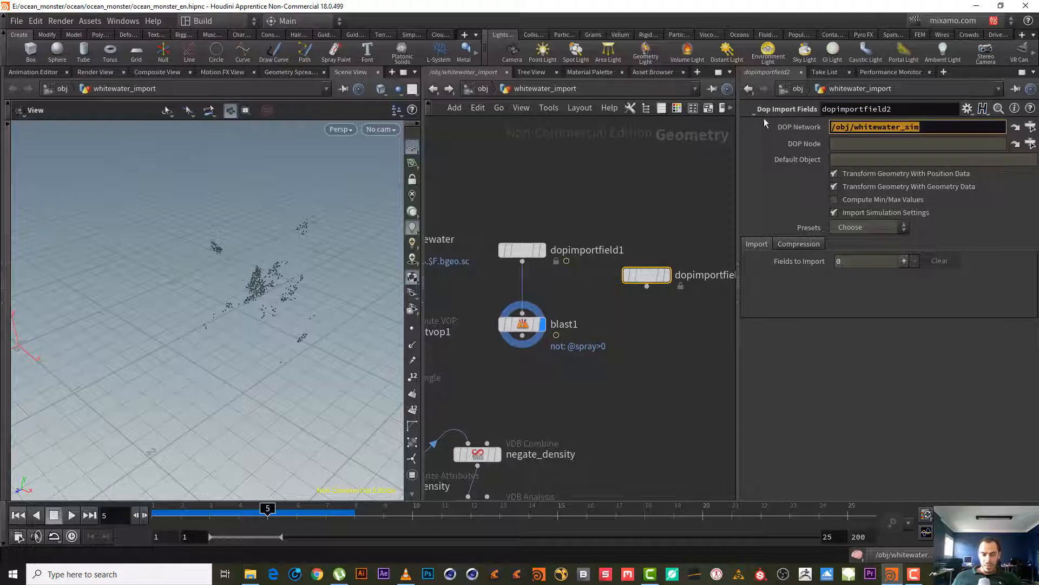
{"action": "left_click", "coordinate": [847, 158]}
{"action": "left_click", "coordinate": [851, 146]}
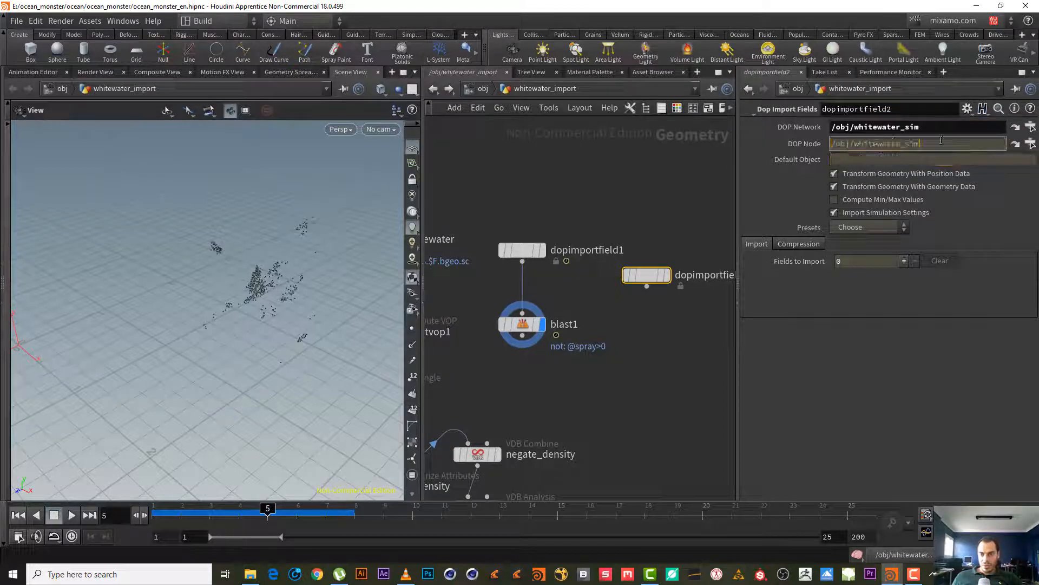
{"action": "type", "text": "/"}
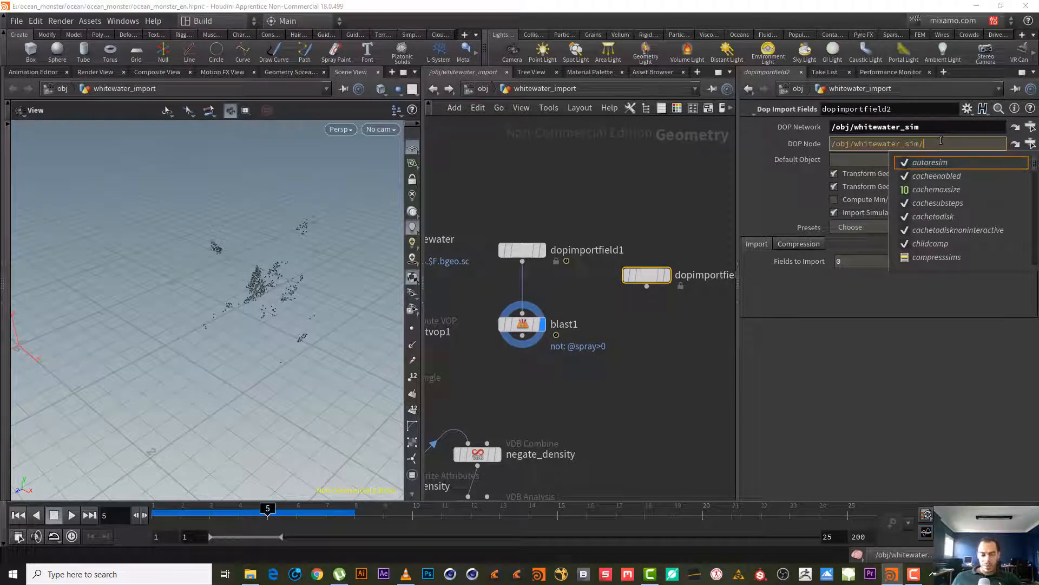
{"action": "type", "text": "whitewaterobject1/"}
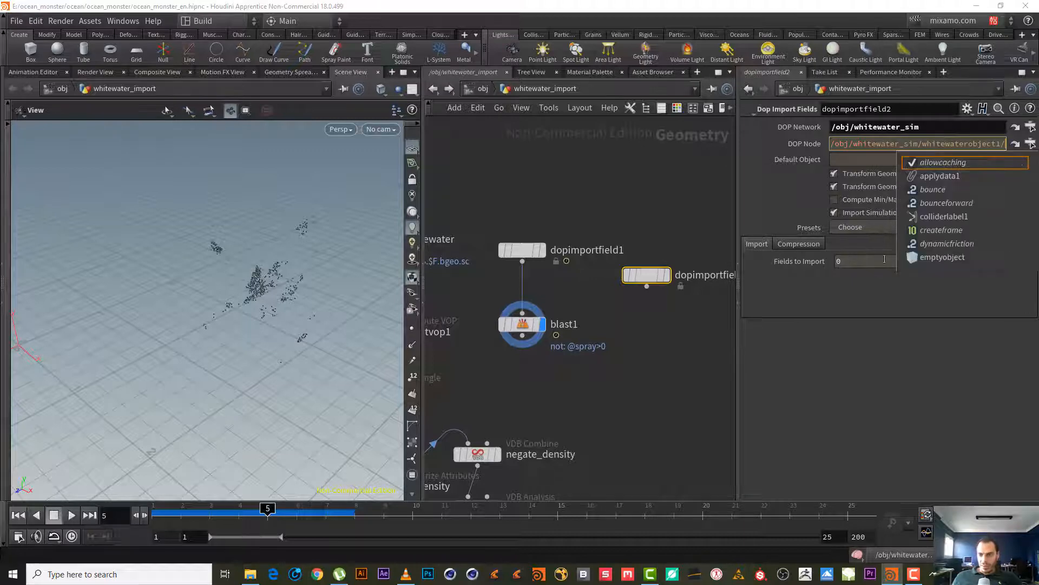
{"action": "left_click", "coordinate": [860, 296]}
- Add one field to import named Geometry on dopimportfield2, matching dopimportfield1, and display the node
{"action": "left_click", "coordinate": [903, 261]}
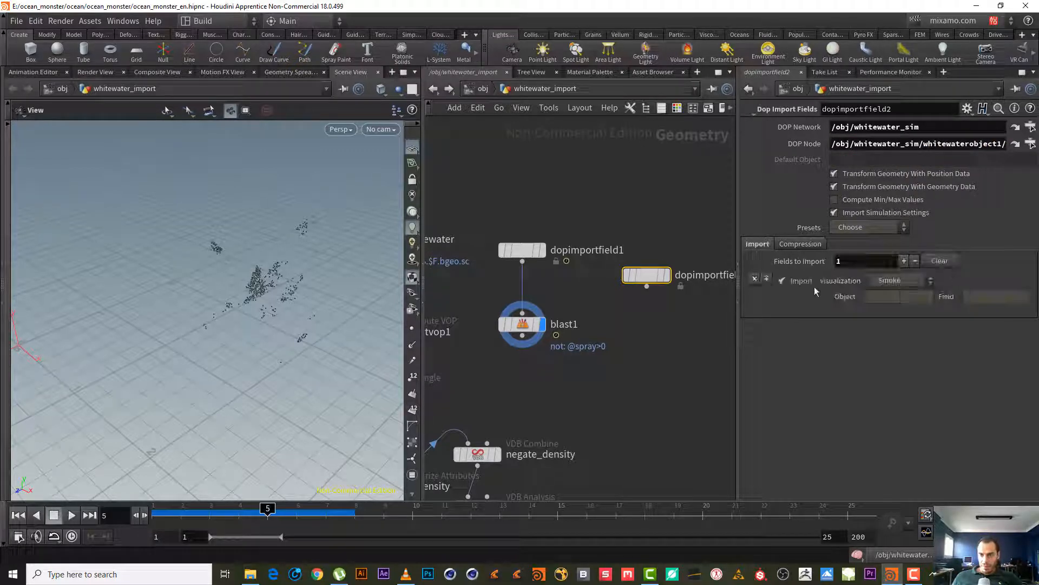
{"action": "left_click_drag", "start_coordinate": [559, 274], "coordinate": [461, 180]}
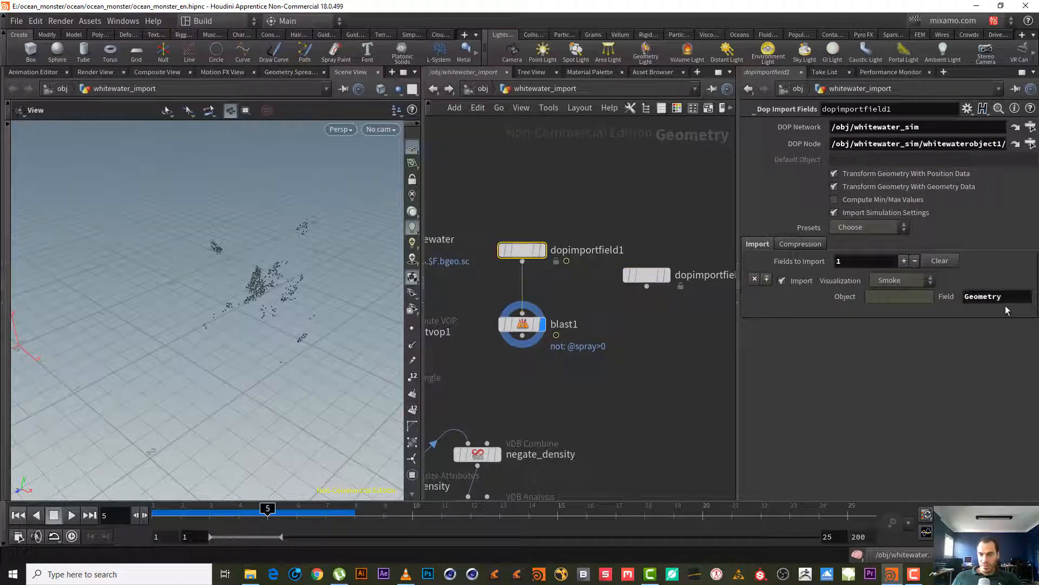
{"action": "double_click", "coordinate": [997, 296]}
{"action": "left_click", "coordinate": [711, 280]}
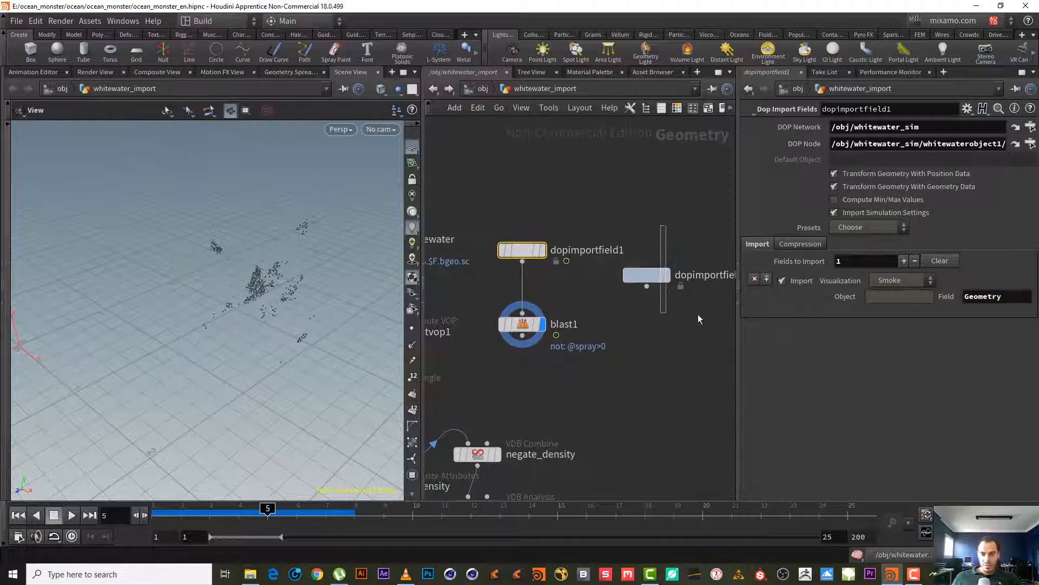
{"action": "left_click", "coordinate": [975, 297]}
{"action": "key", "text": "Return"}
{"action": "key", "text": "Return"}
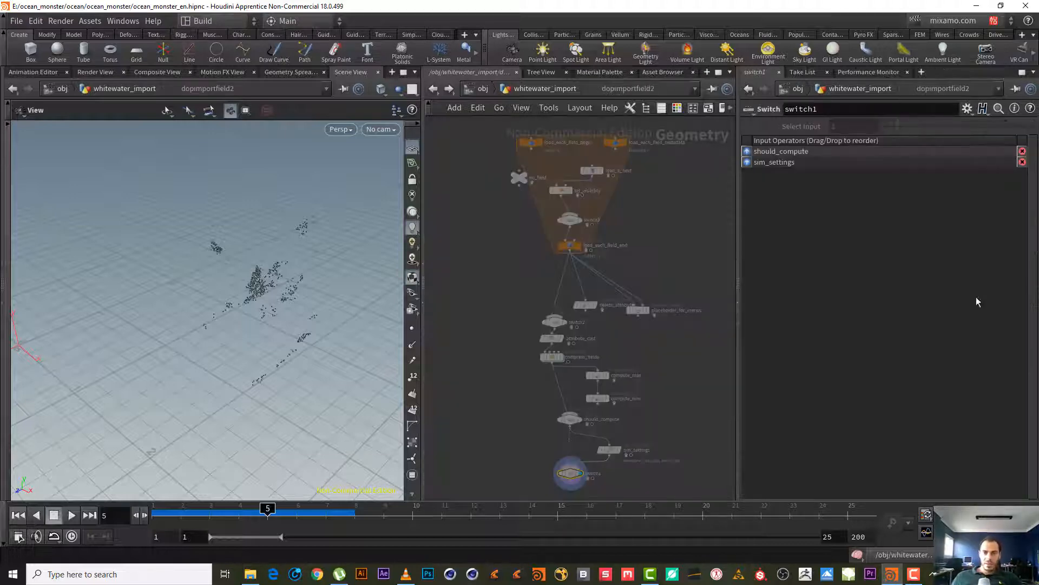
{"action": "left_click", "coordinate": [433, 88]}
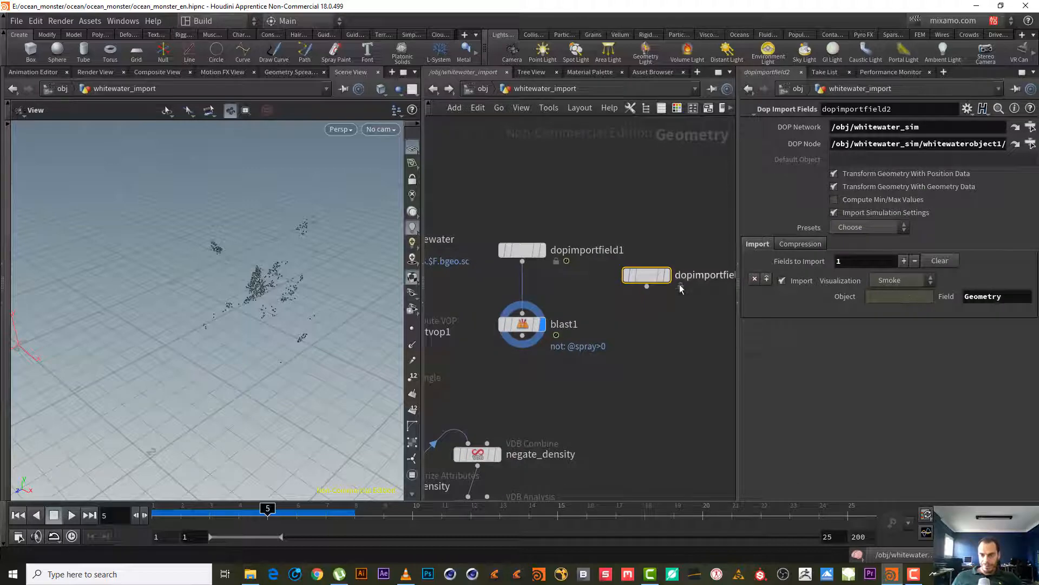
{"action": "left_click", "coordinate": [669, 277]}
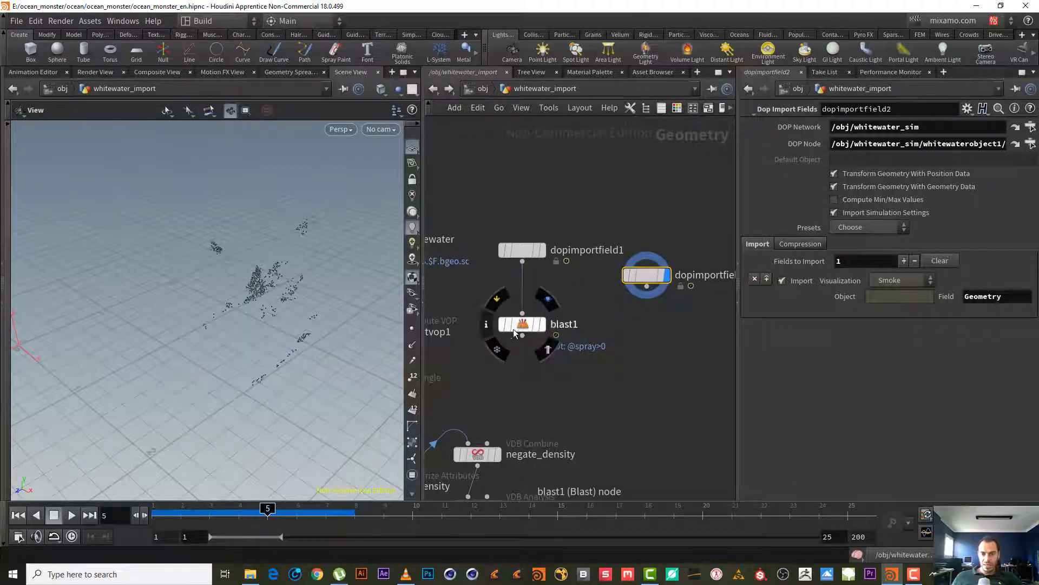
- Add a Blast node fed by dopimportfield2's output
{"action": "left_click", "coordinate": [528, 328]}
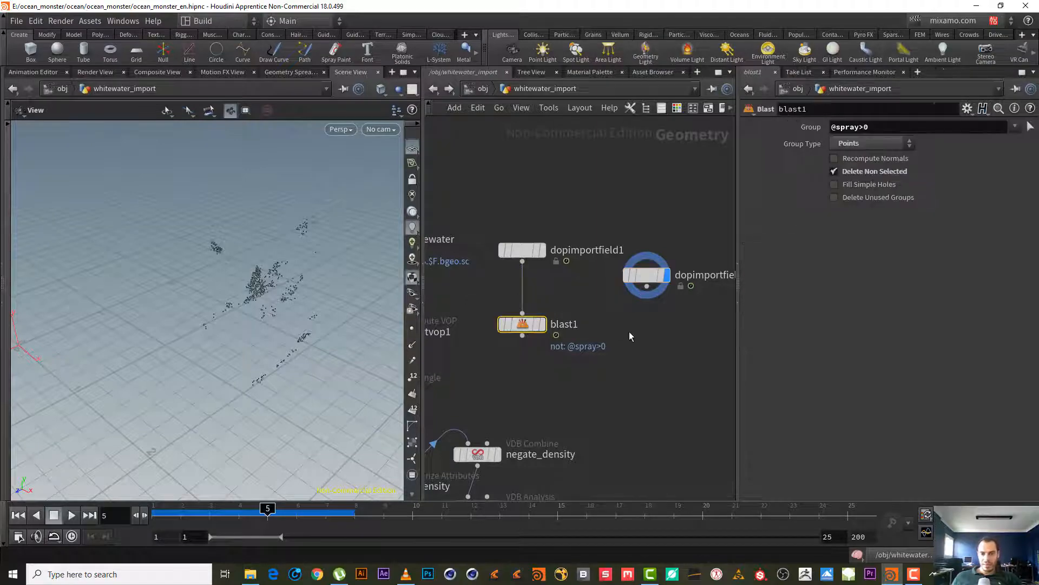
{"action": "left_click", "coordinate": [647, 286]}
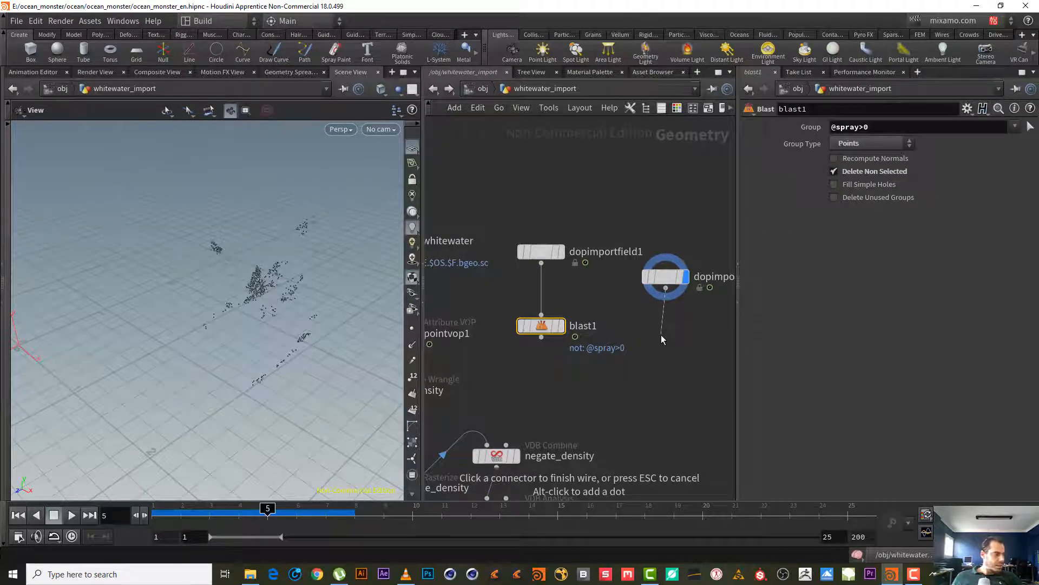
{"action": "key", "text": "Tab"}
{"action": "type", "text": "blas"}
{"action": "key", "text": "Return"}
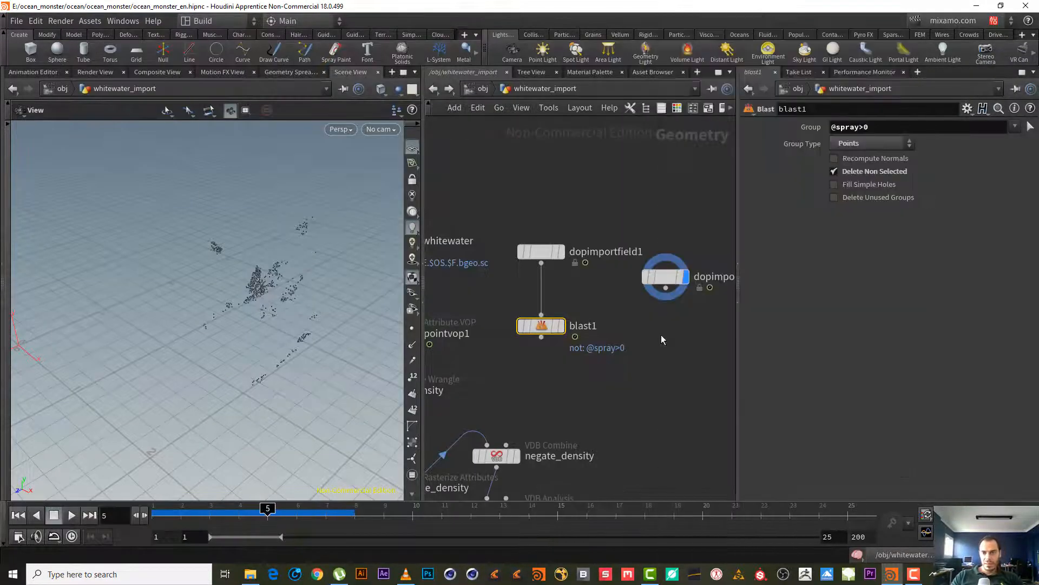
{"action": "left_click", "coordinate": [661, 334]}
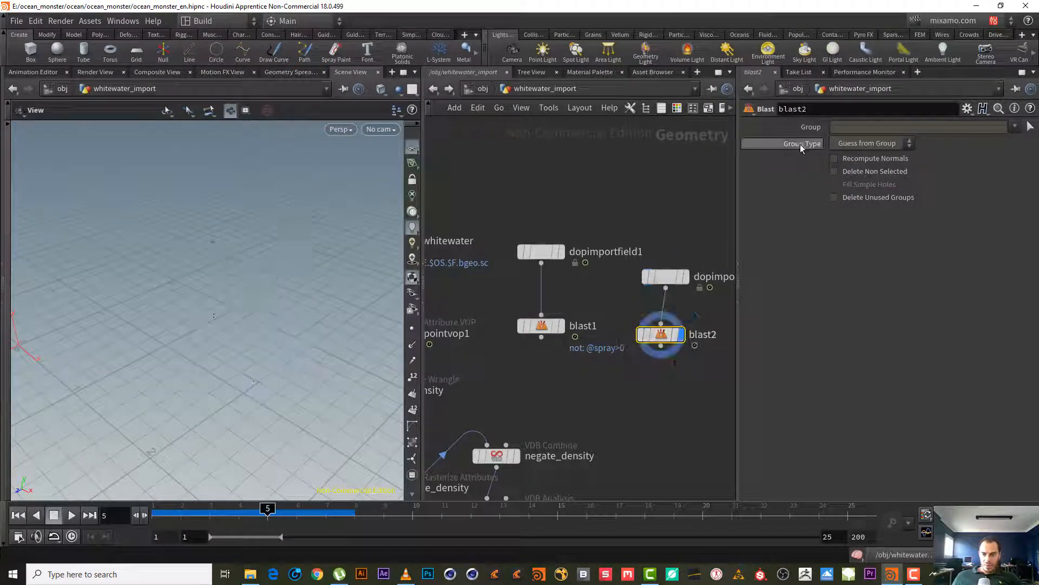
{"action": "left_click", "coordinate": [834, 171]}
{"action": "left_click", "coordinate": [874, 127]}
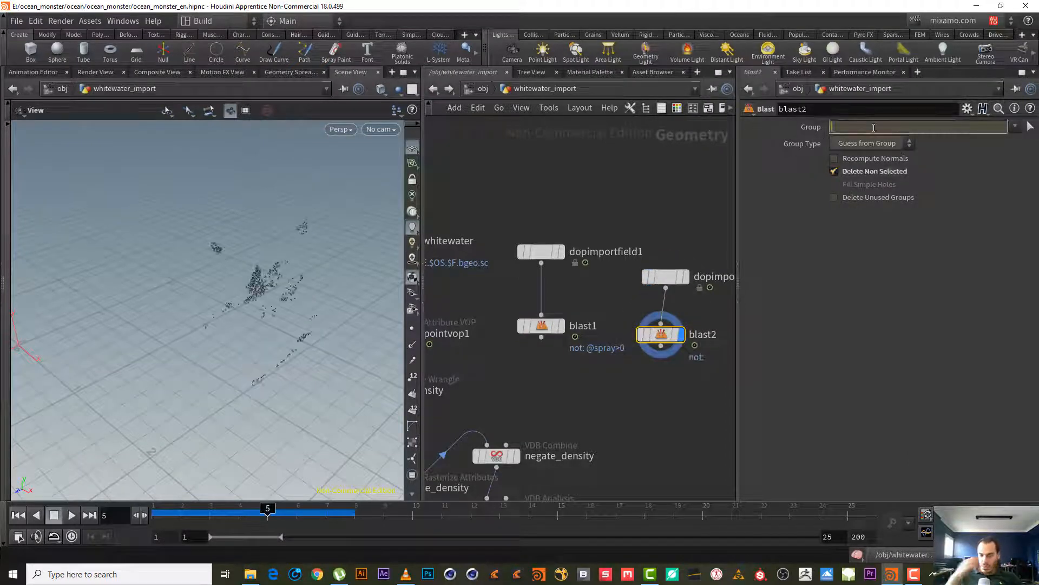
{"action": "type", "text": "@s"}
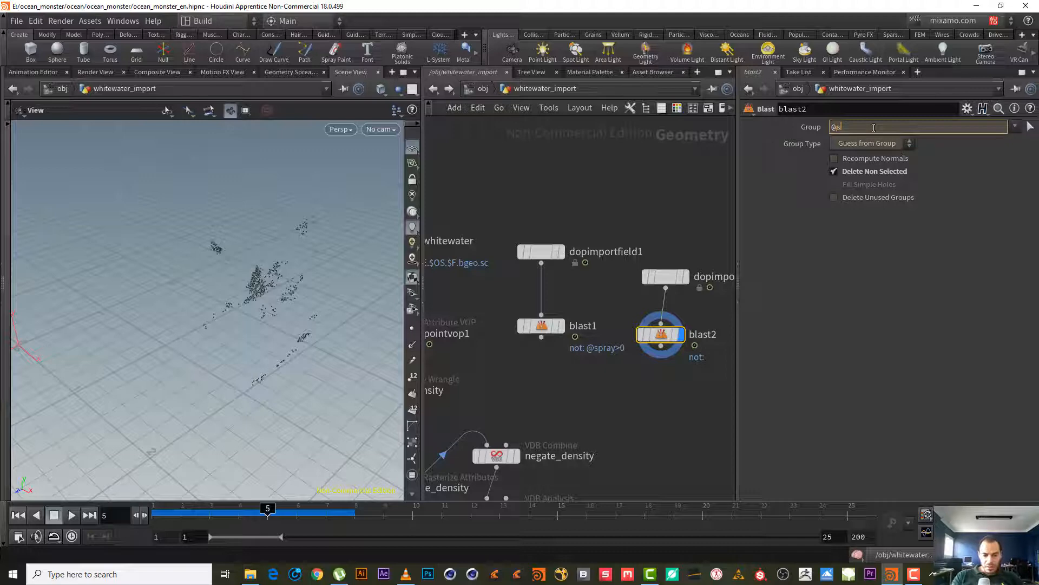
{"action": "type", "text": "pray>"}
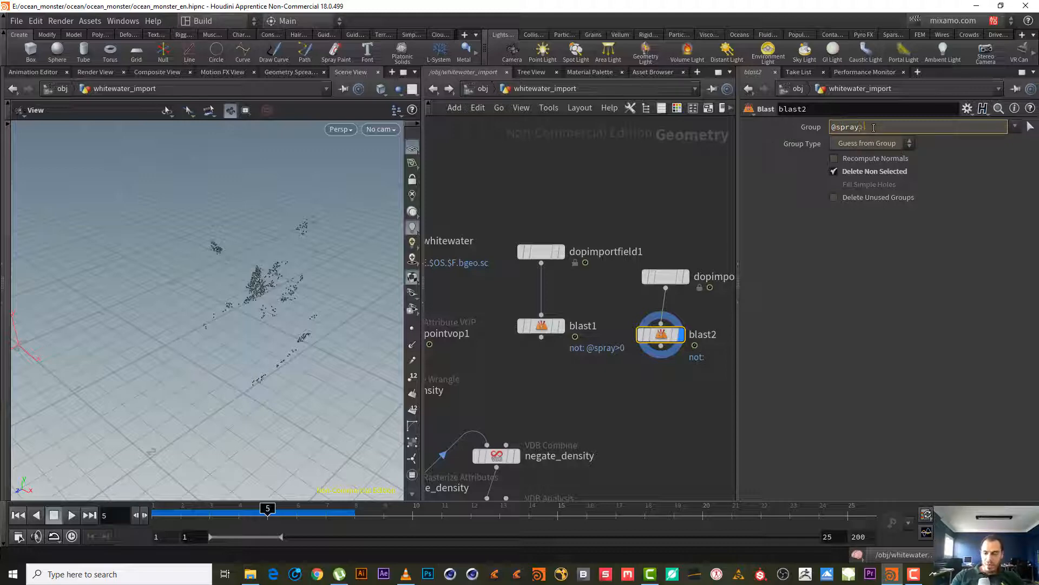
{"action": "type", "text": "0"}
{"action": "key", "text": "Return"}
{"action": "left_click", "coordinate": [888, 143]}
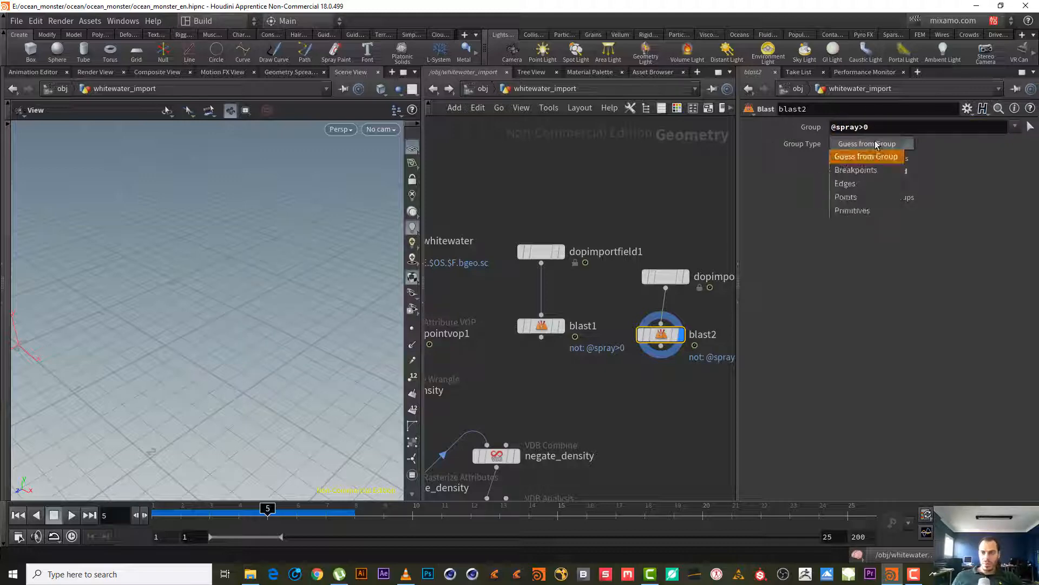
{"action": "left_click", "coordinate": [864, 184]}
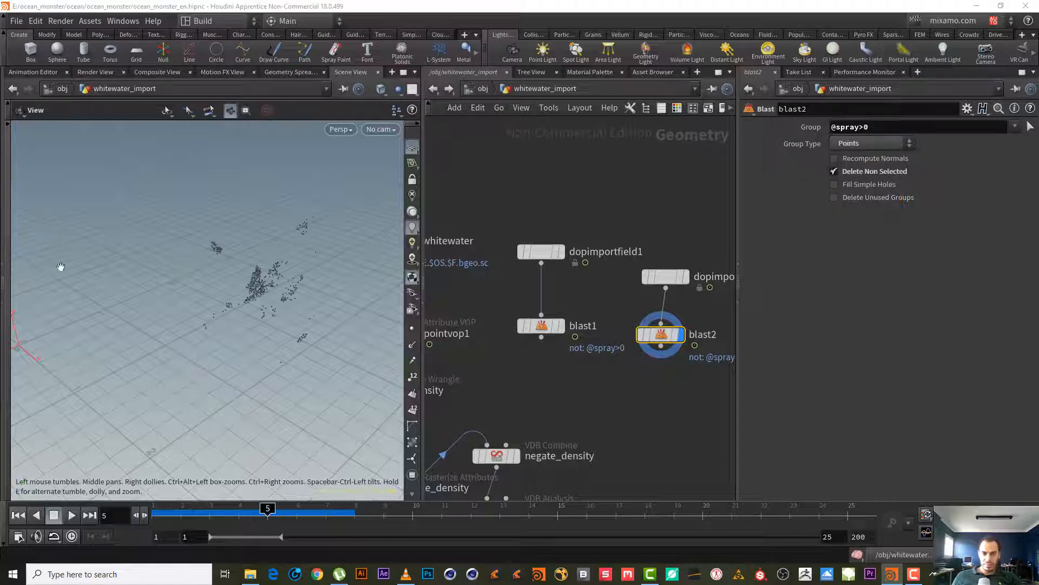
{"action": "mouse_move", "coordinate": [237, 270]}
{"action": "right_mouse_down"}
{"action": "mouse_move", "coordinate": [276, 284]}
{"action": "mouse_move", "coordinate": [318, 267]}
{"action": "right_mouse_up"}
- Feed blast1 from import_whitewater instead of dopimportfield1, display it and inspect the remaining points
{"action": "middle_click_drag", "start_coordinate": [609, 313], "coordinate": [713, 268]}
{"action": "middle_click_drag", "start_coordinate": [608, 327], "coordinate": [591, 332]}
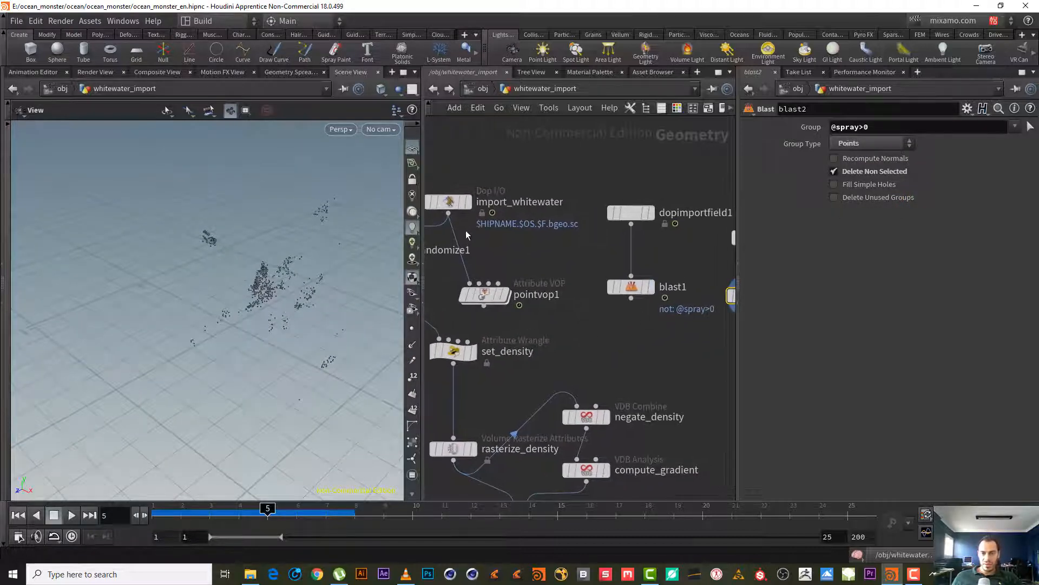
{"action": "left_click", "coordinate": [449, 213]}
{"action": "left_click", "coordinate": [655, 297]}
{"action": "left_click", "coordinate": [633, 290]}
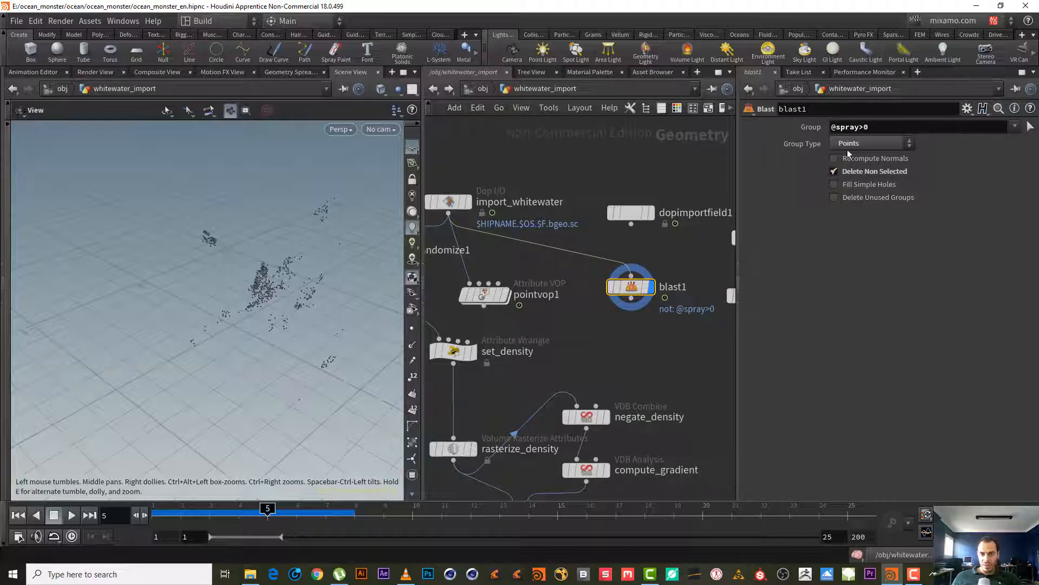
{"action": "left_click_drag", "start_coordinate": [137, 353], "coordinate": [178, 325]}
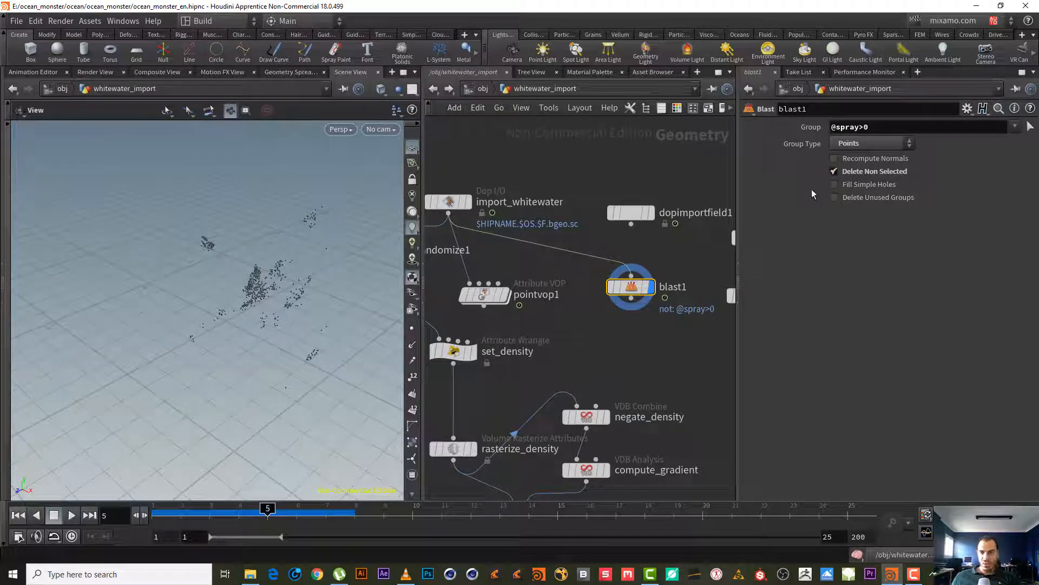
{"action": "left_click", "coordinate": [853, 172]}
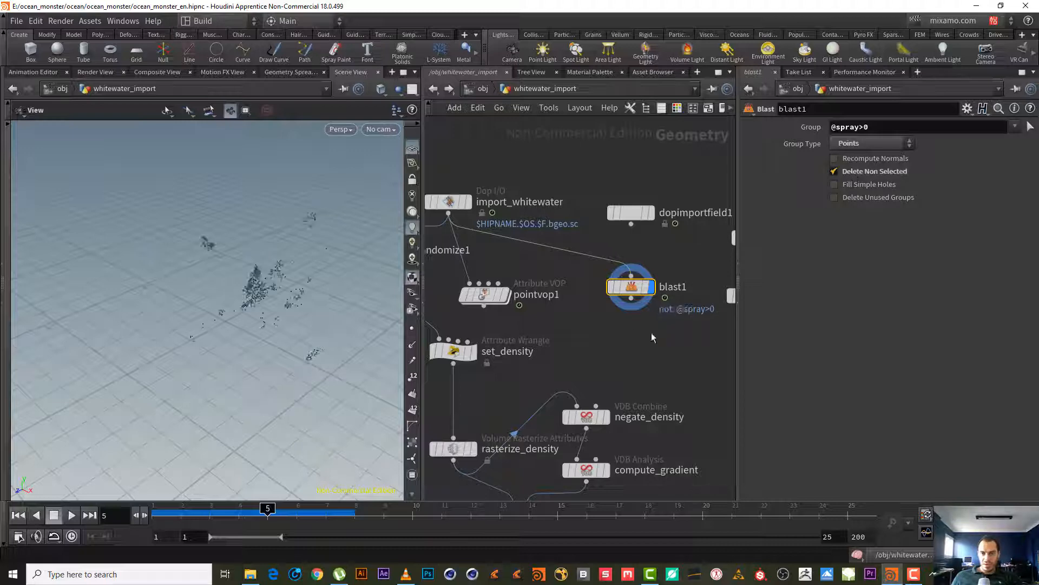
- Delete the dopimportfield1 node above blast1 and select blast1
{"action": "middle_click_drag", "start_coordinate": [652, 333], "coordinate": [633, 344]}
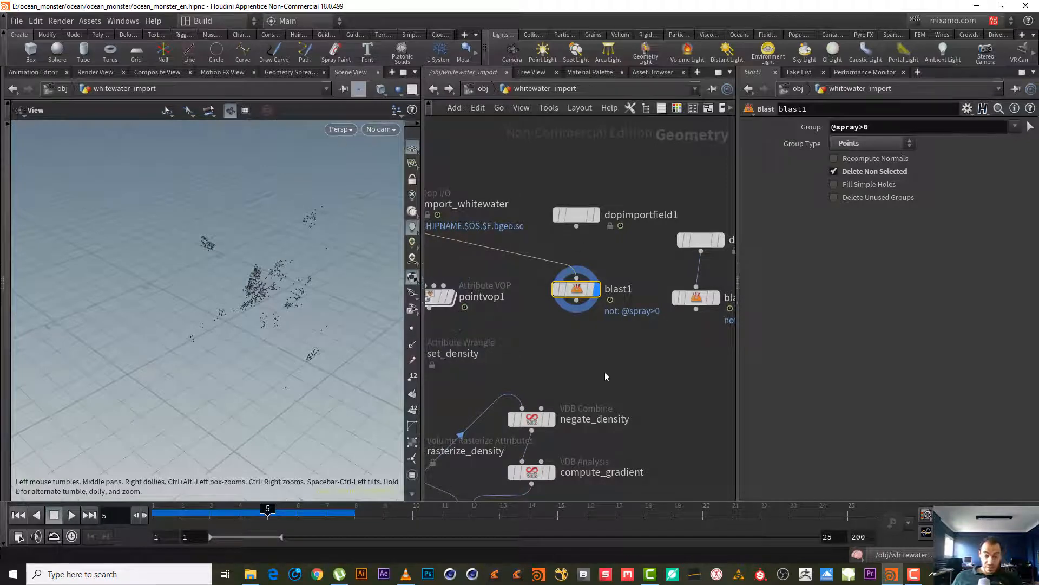
{"action": "middle_click_drag", "start_coordinate": [605, 372], "coordinate": [640, 399]}
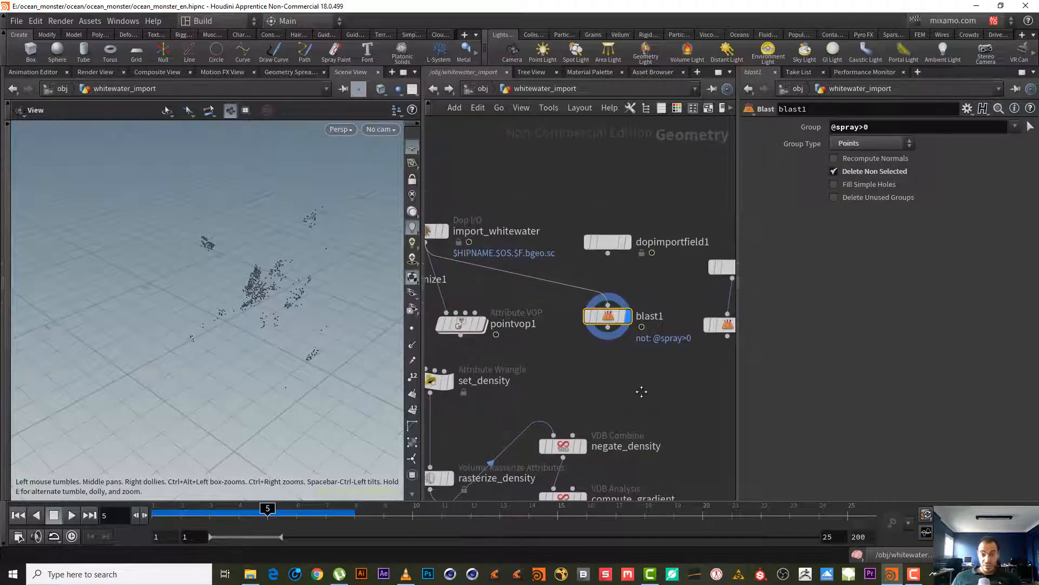
{"action": "left_click", "coordinate": [605, 246]}
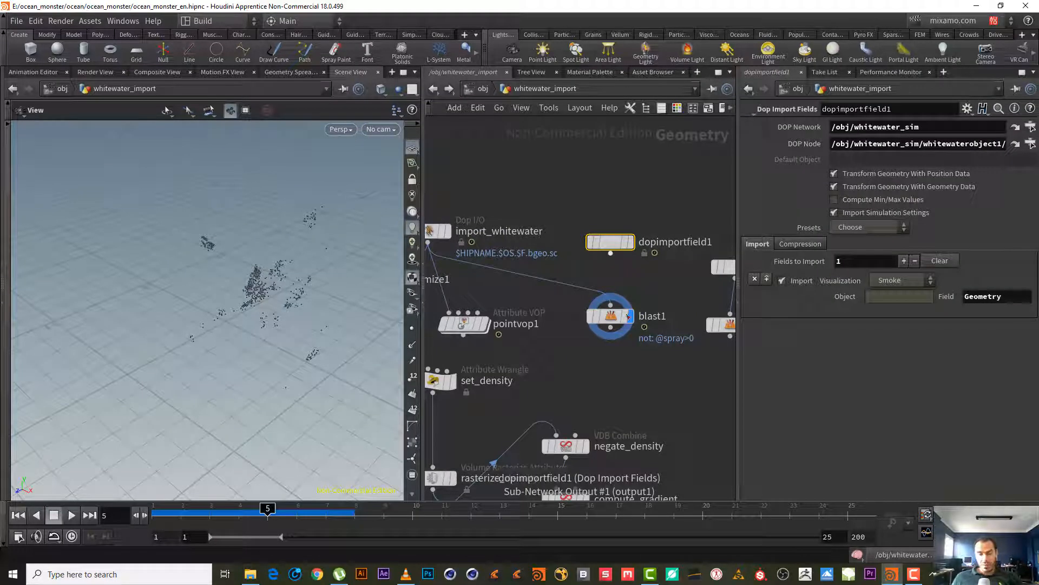
{"action": "key", "text": "Delete"}
{"action": "left_click_drag", "start_coordinate": [648, 258], "coordinate": [614, 335]}
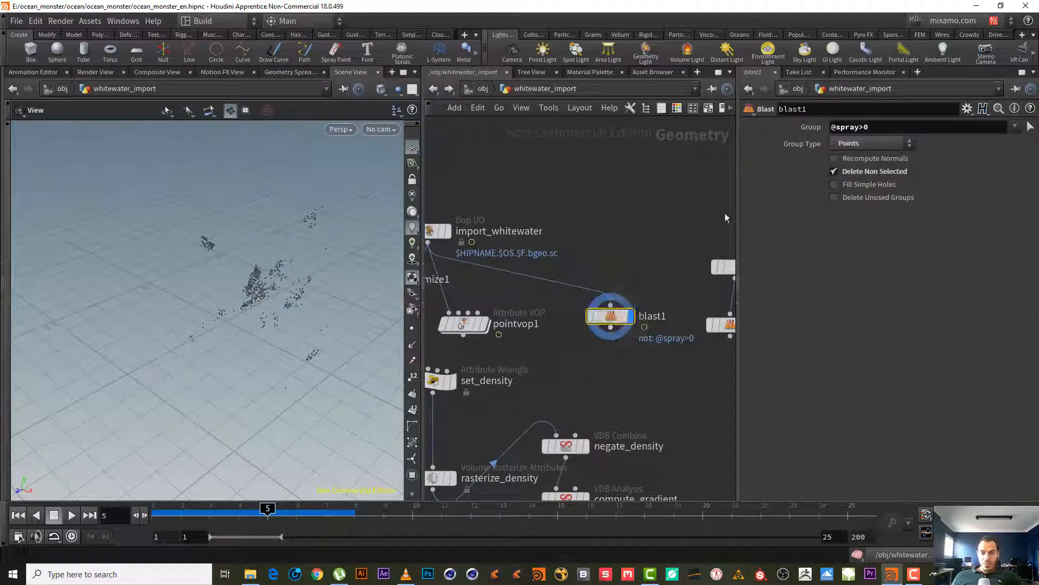
- Feed blast1 from attribrandomize1 instead of import_whitewater, and inspect the attribrandomize1 settings
{"action": "middle_click_drag", "start_coordinate": [560, 257], "coordinate": [583, 252]}
{"action": "scroll", "coordinate": [623, 244], "scroll_direction": "down", "scroll_amount": 3}
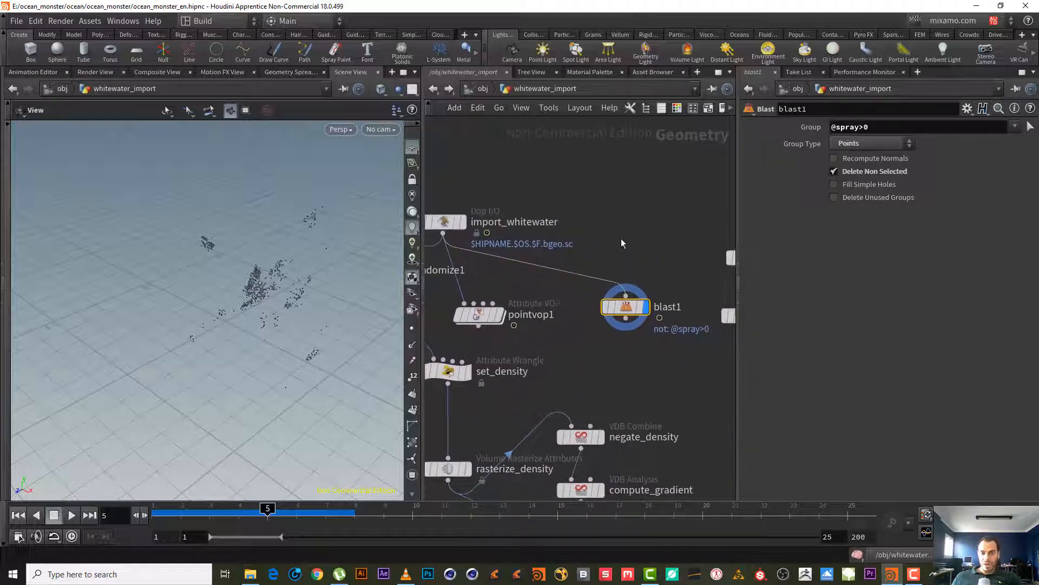
{"action": "middle_click_drag", "start_coordinate": [575, 319], "coordinate": [591, 324]}
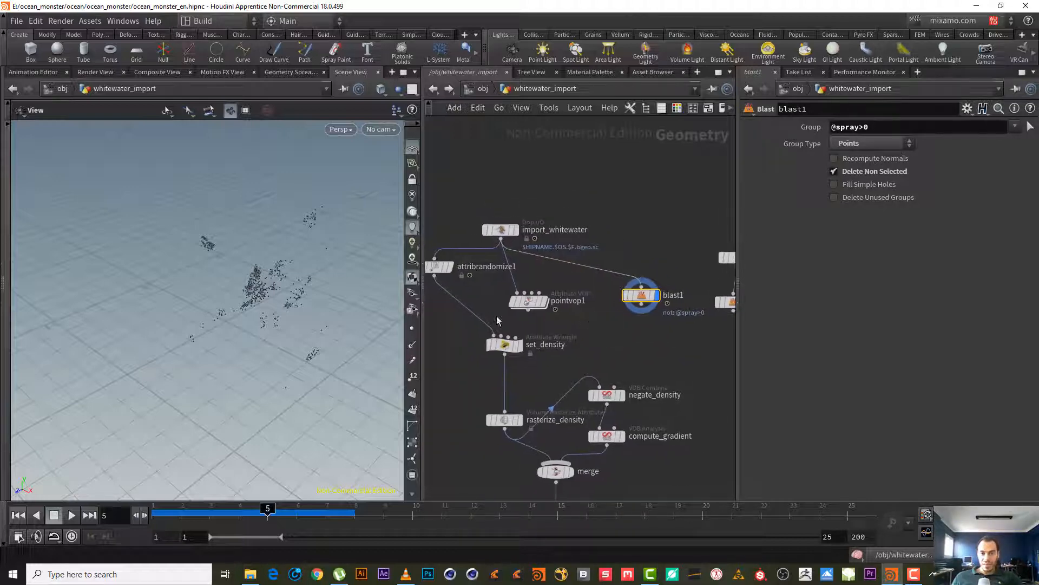
{"action": "left_click", "coordinate": [435, 276]}
{"action": "left_click", "coordinate": [642, 285]}
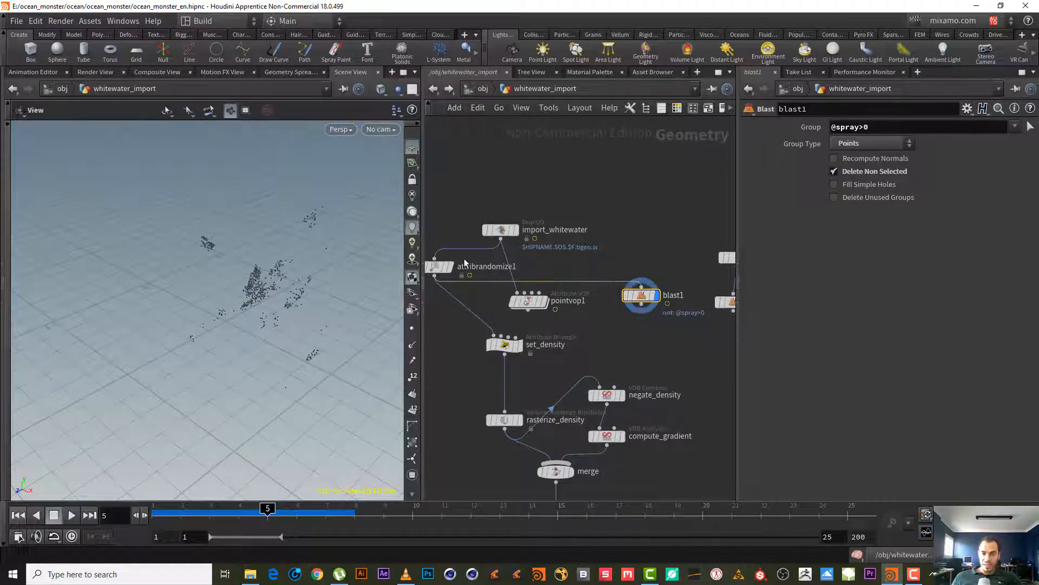
{"action": "left_click", "coordinate": [436, 269]}
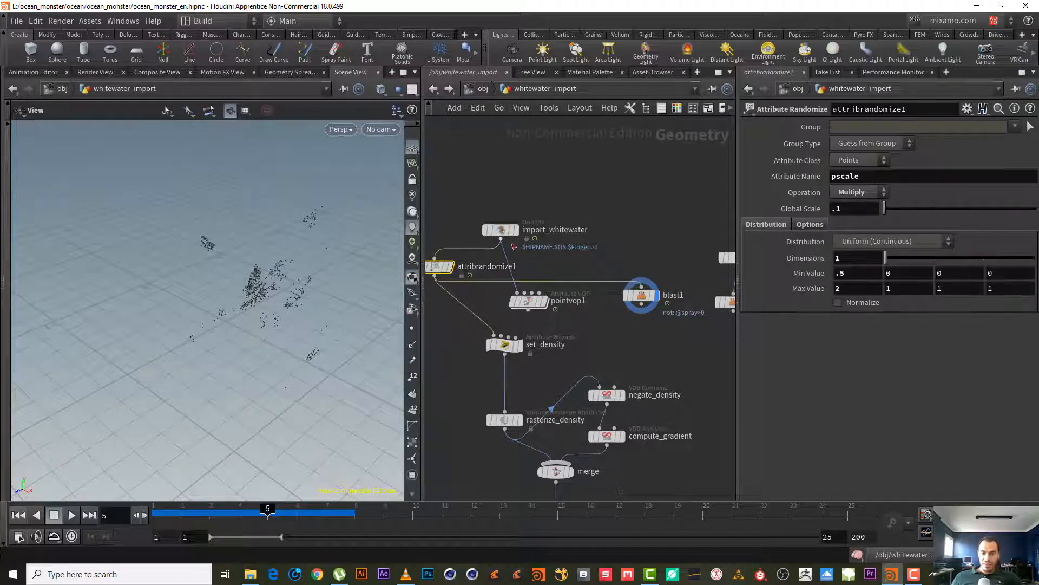
- Delete dopimportfield2 together with the blast2 node it feeds
{"action": "middle_click_drag", "start_coordinate": [634, 235], "coordinate": [573, 233]}
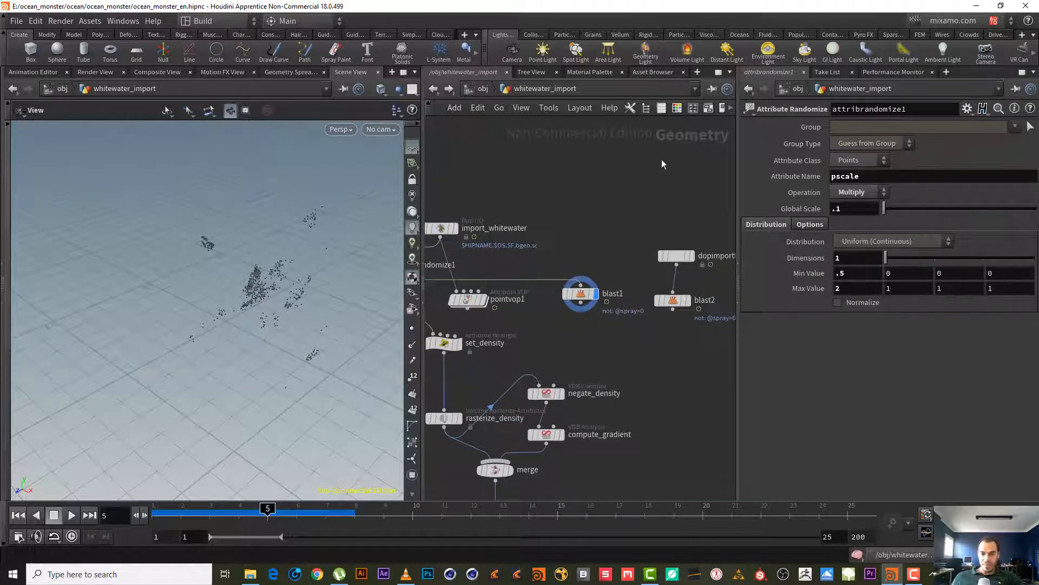
{"action": "left_click_drag", "start_coordinate": [661, 191], "coordinate": [693, 345]}
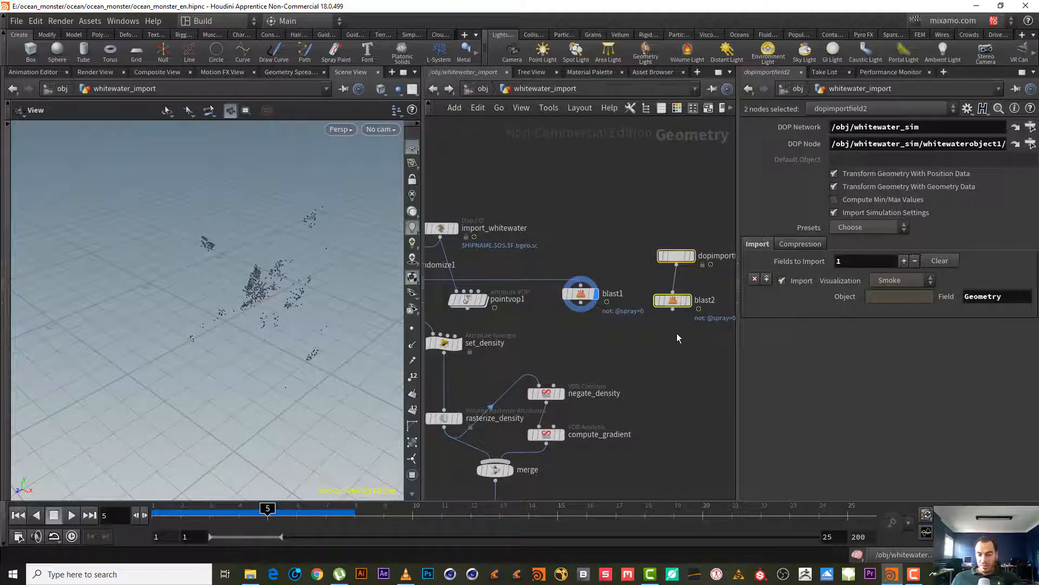
{"action": "key", "text": "Delete"}
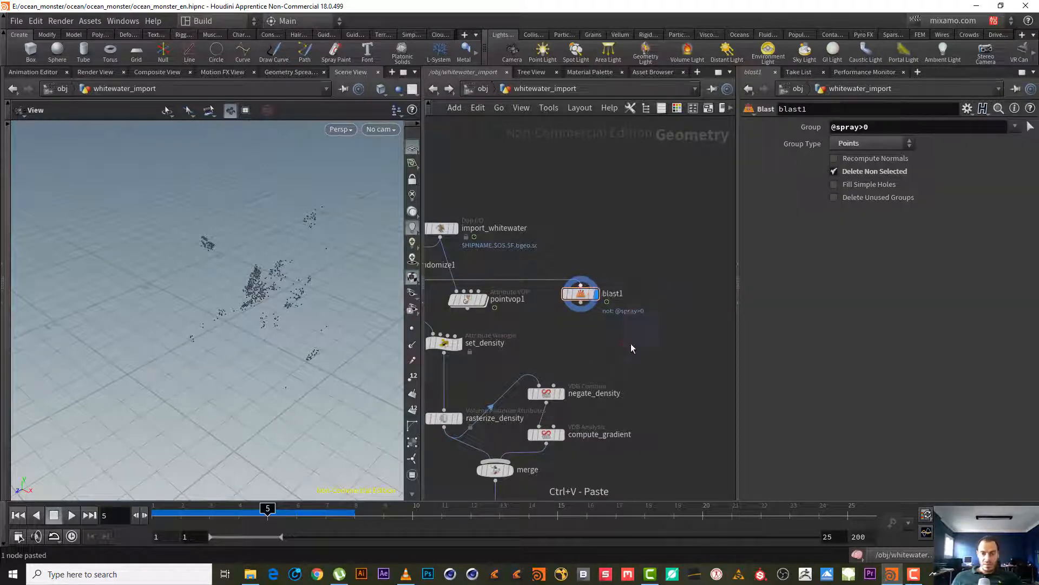
- Duplicate blast1 with its attribrandomize1 input and place the displayed copy beside it in the same row
{"action": "key", "text": "ctrl+v"}
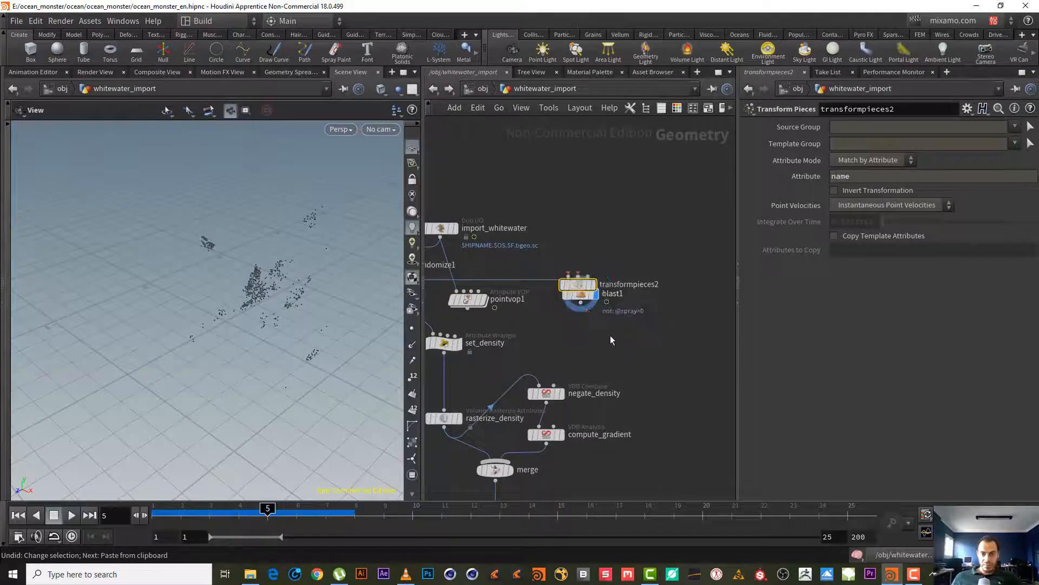
{"action": "key", "text": "ctrl+z"}
{"action": "key", "text": "ctrl+c"}
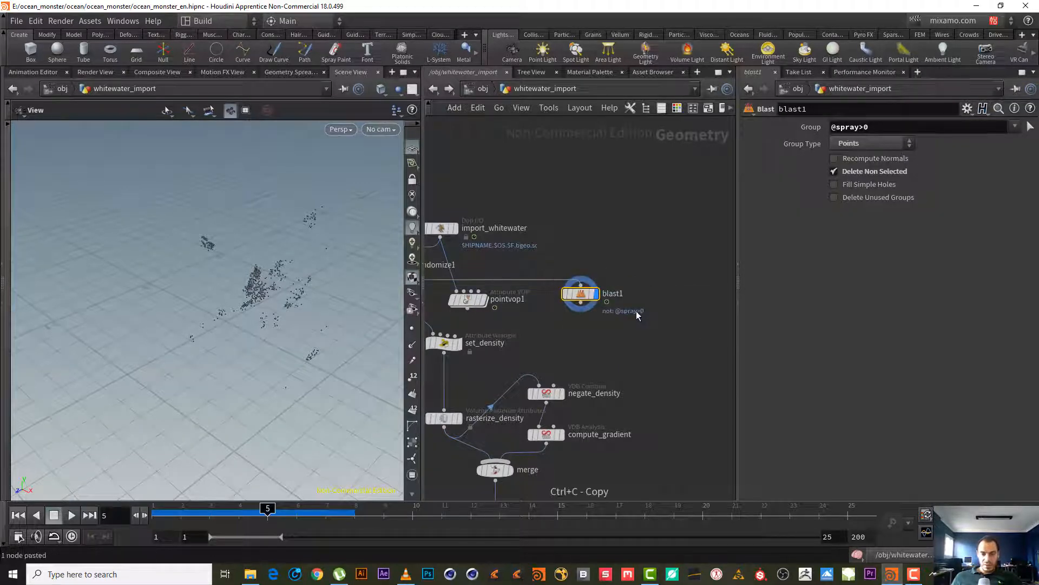
{"action": "key", "text": "ctrl+v"}
{"action": "left_click", "coordinate": [914, 575]}
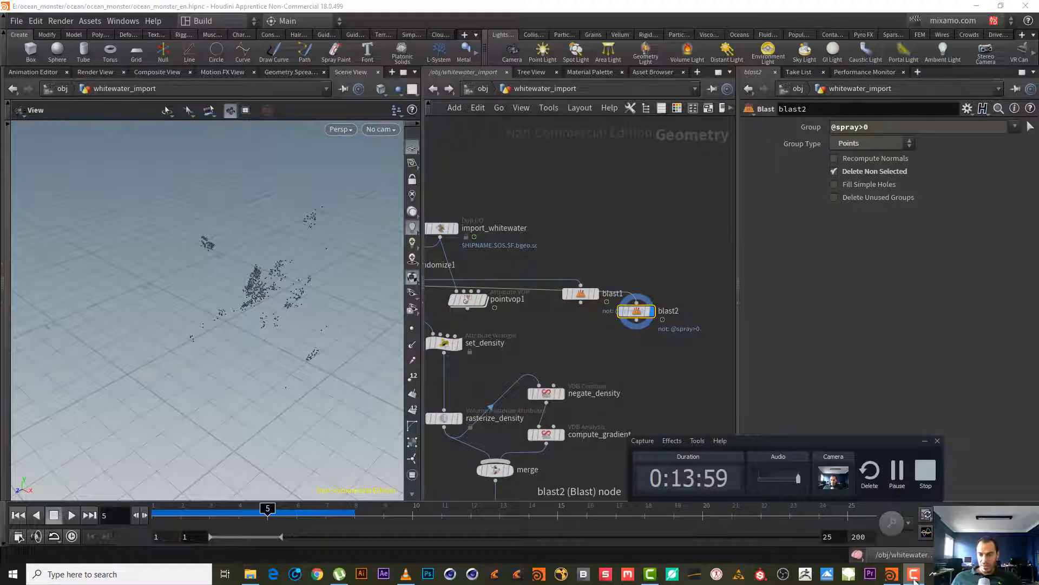
{"action": "left_click", "coordinate": [914, 577]}
{"action": "left_click_drag", "start_coordinate": [638, 317], "coordinate": [694, 301]}
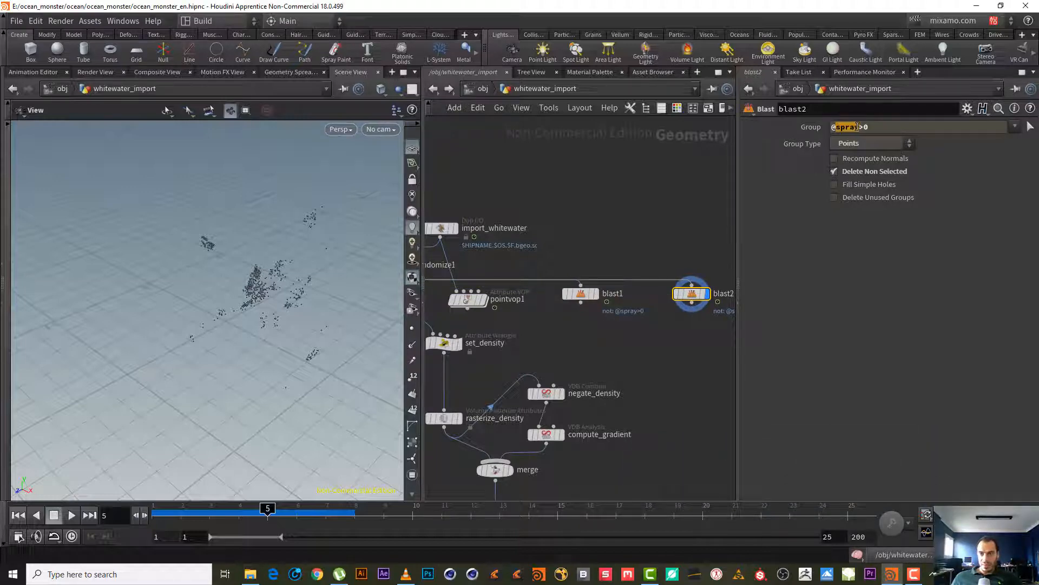
{"action": "type", "text": "b"}
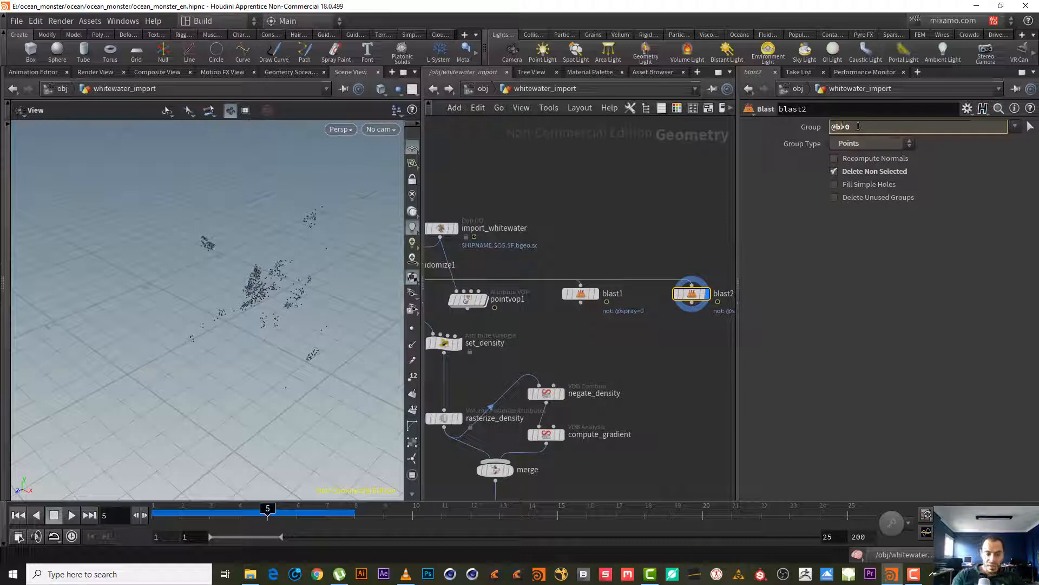
{"action": "type", "text": "ubbl"}
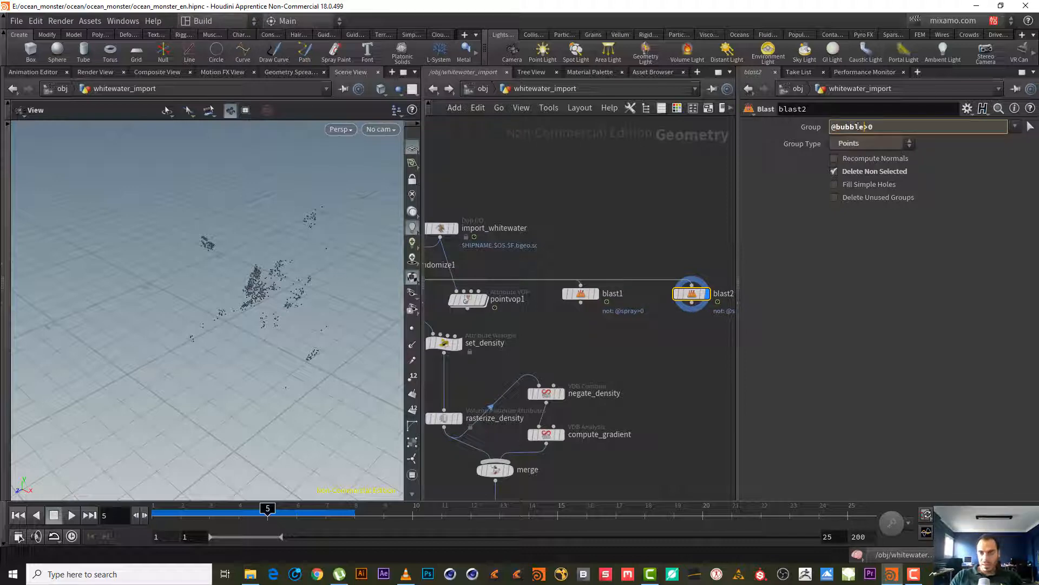
{"action": "type", "text": "e"}
{"action": "key", "text": "Return"}
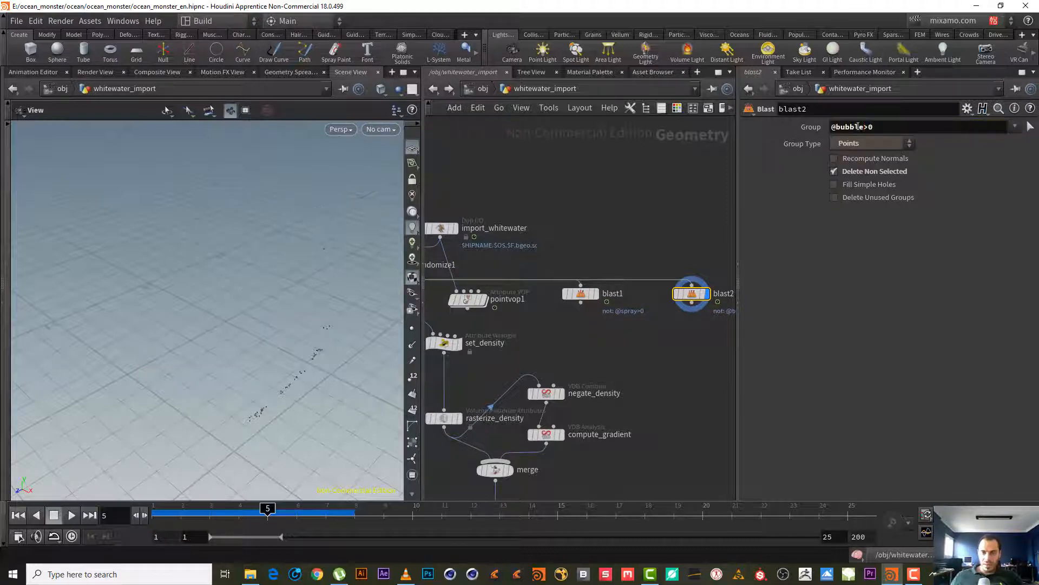
{"action": "middle_click_drag", "start_coordinate": [262, 406], "coordinate": [222, 378]}
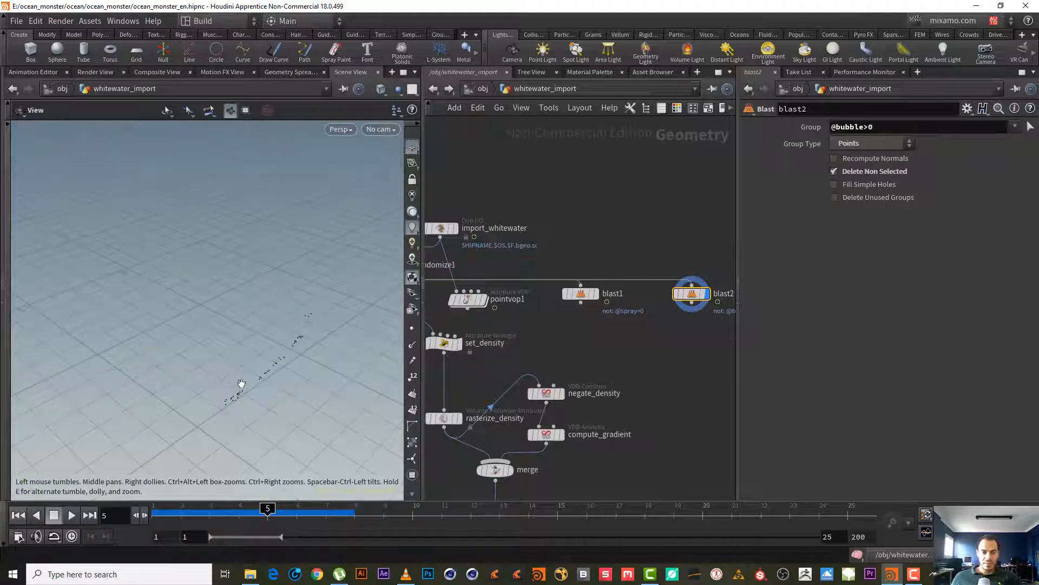
- Display blast1, then duplicate blast2 and place the copy beside it in the row
{"action": "left_click", "coordinate": [595, 293]}
{"action": "middle_click_drag", "start_coordinate": [635, 210], "coordinate": [575, 229]}
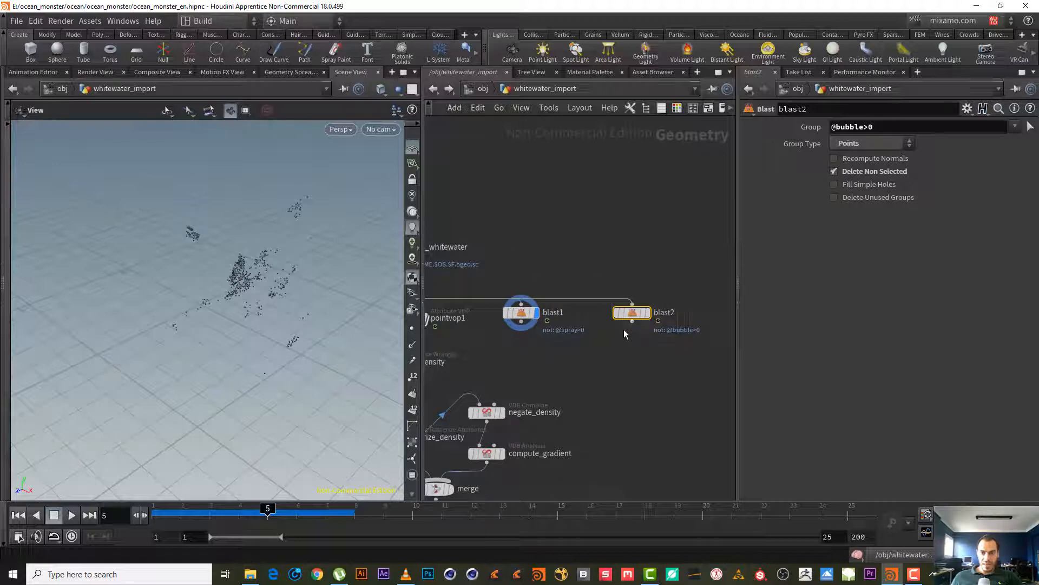
{"action": "key", "text": "ctrl+c"}
{"action": "key", "text": "ctrl+v"}
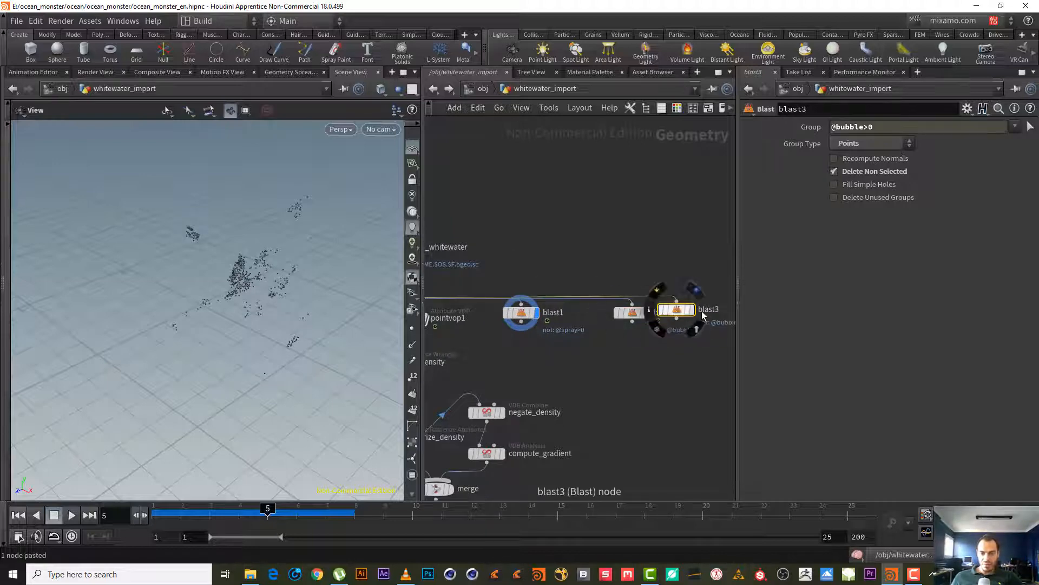
{"action": "left_click", "coordinate": [661, 317]}
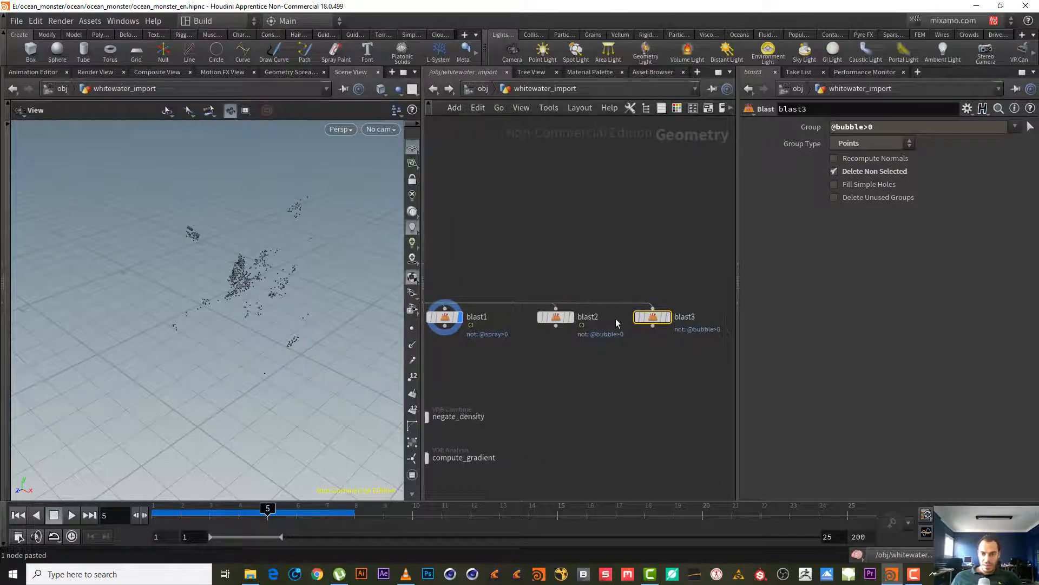
- Rename blast2 as bubble
{"action": "double_click", "coordinate": [595, 318]}
{"action": "left_click_drag", "start_coordinate": [599, 318], "coordinate": [576, 319]}
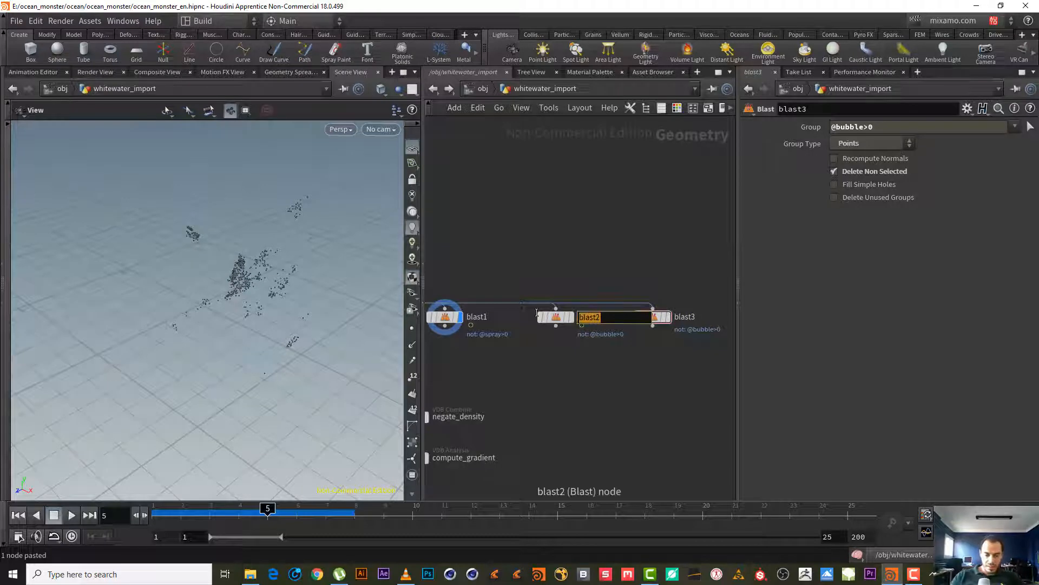
{"action": "type", "text": "bubbl"}
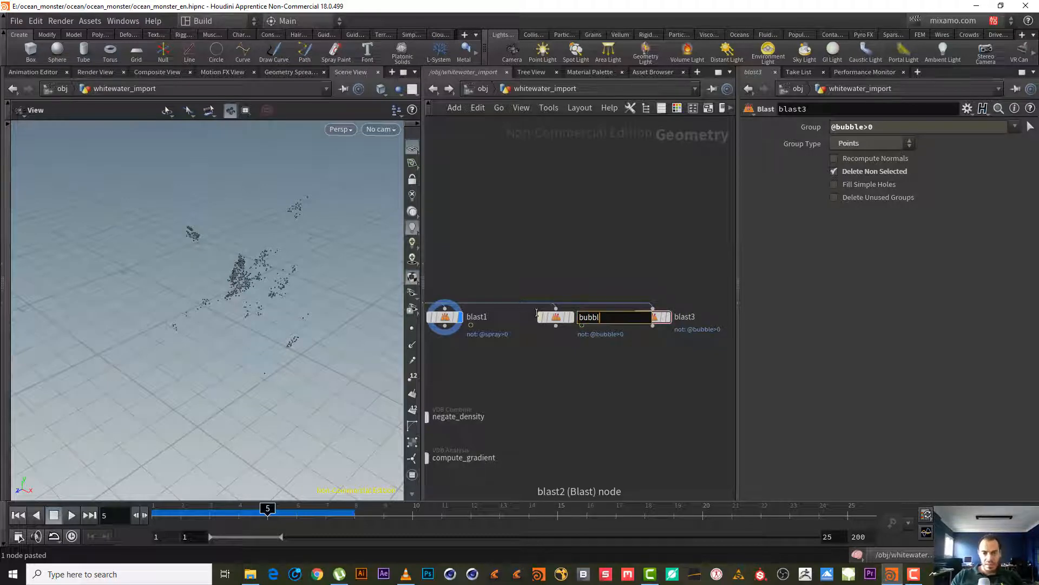
{"action": "type", "text": "e"}
{"action": "key", "text": "Return"}
- Rename blast3 as foam
{"action": "double_click", "coordinate": [680, 319]}
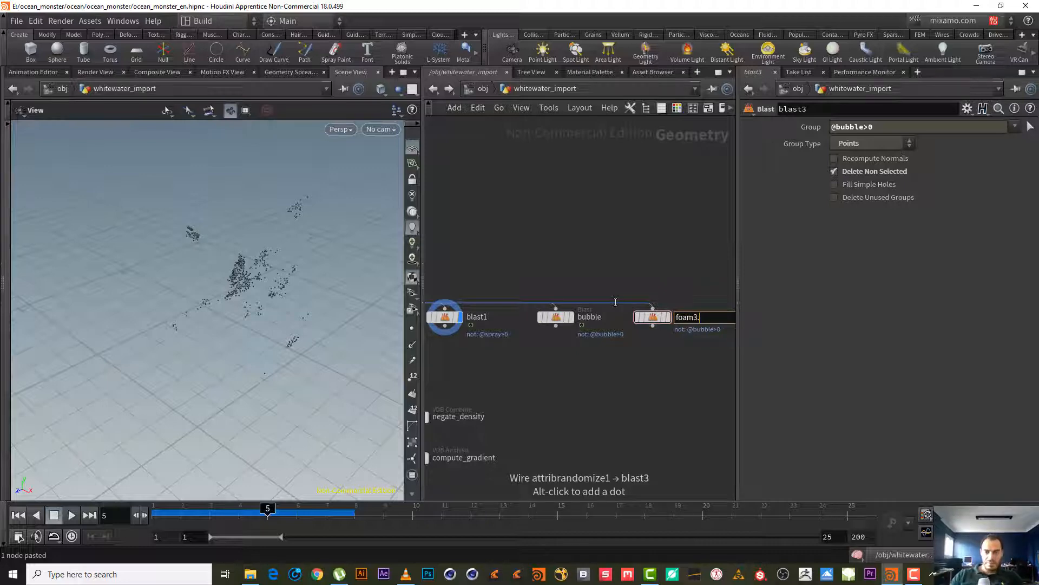
{"action": "type", "text": "foam3."}
{"action": "key", "text": "BackSpace"}
{"action": "key", "text": "BackSpace"}
{"action": "key", "text": "Return"}
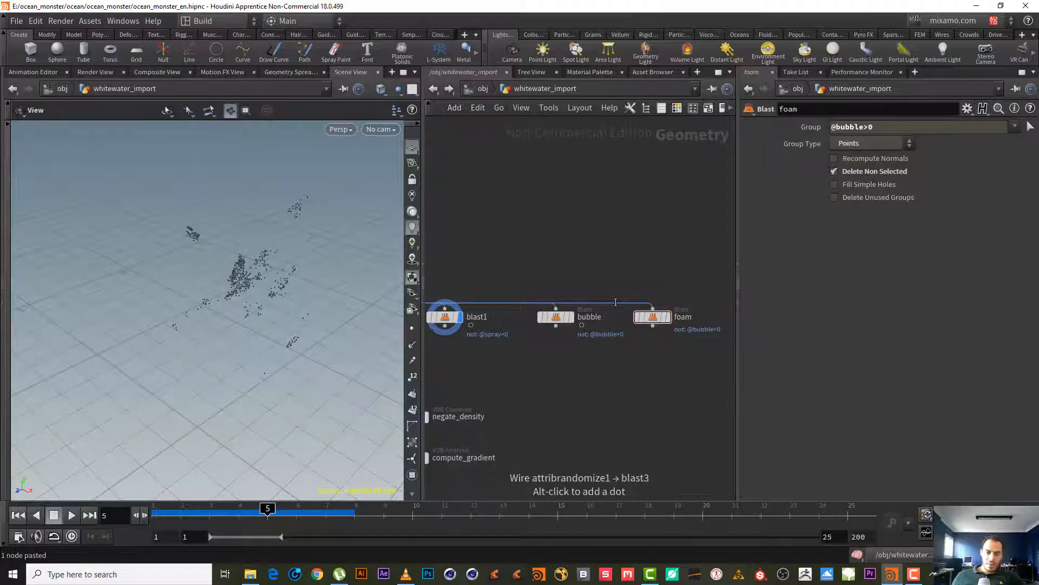
- Rename blast1 as spray
{"action": "double_click", "coordinate": [475, 317]}
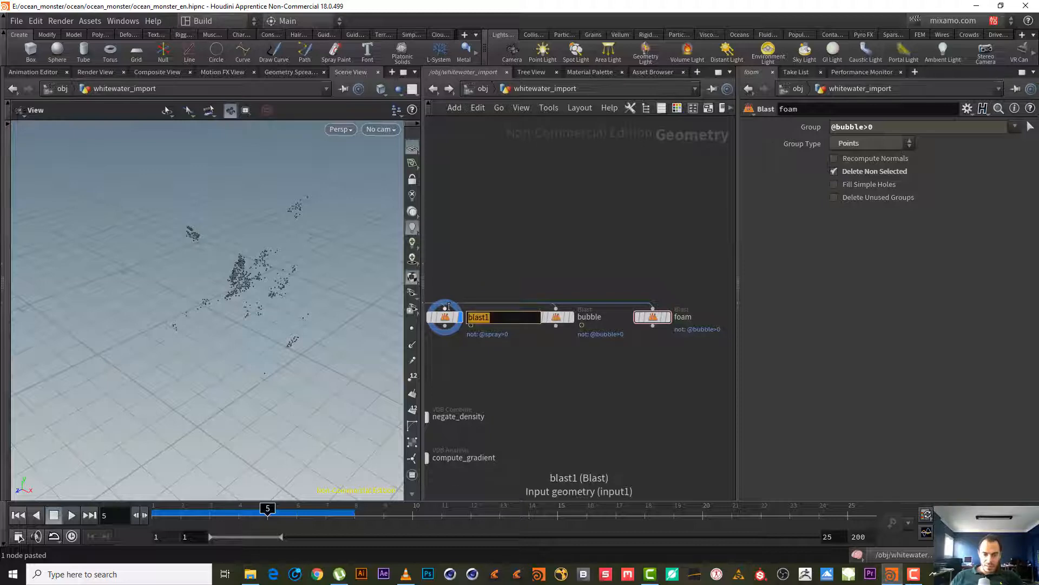
{"action": "type", "text": "spray"}
{"action": "key", "text": "Return"}
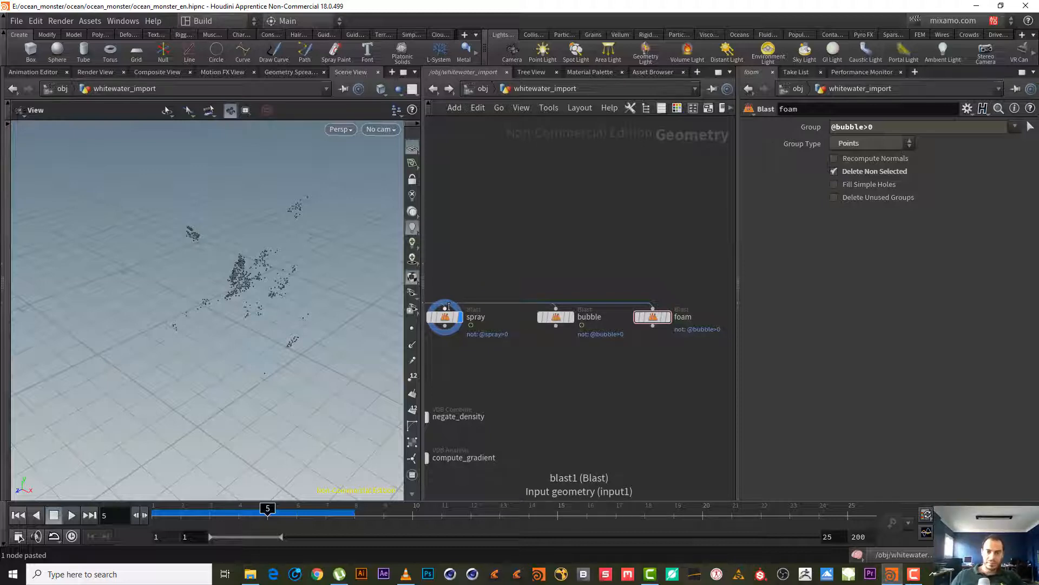
{"action": "left_click_drag", "start_coordinate": [864, 128], "coordinate": [835, 129]}
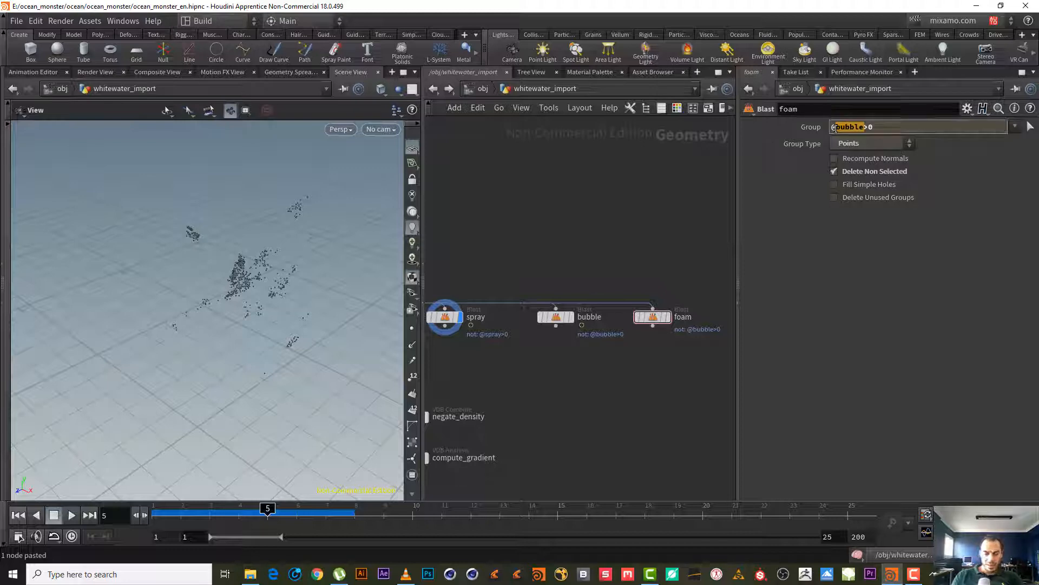
{"action": "type", "text": "foam"}
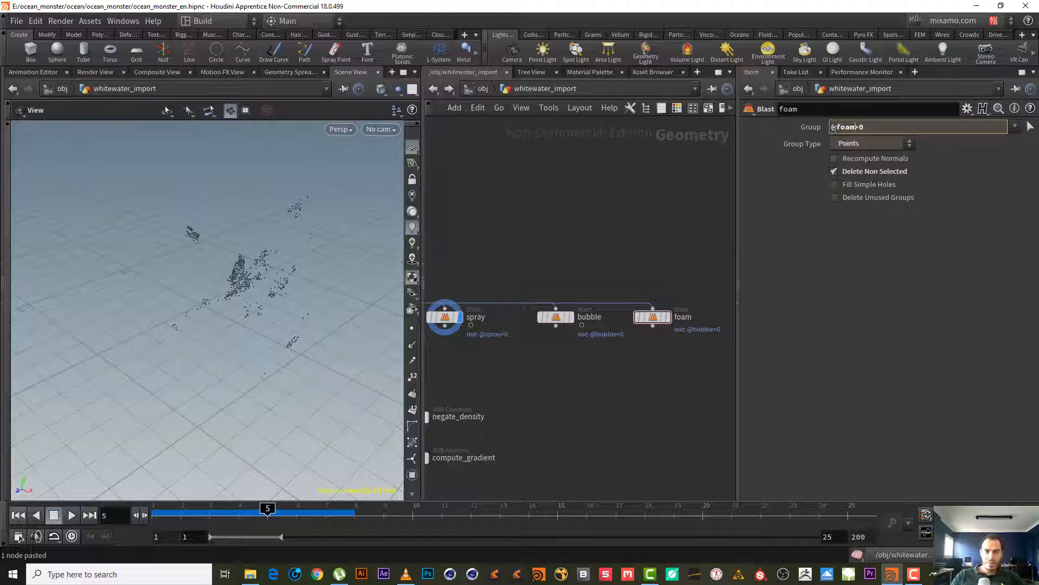
{"action": "key", "text": "Return"}
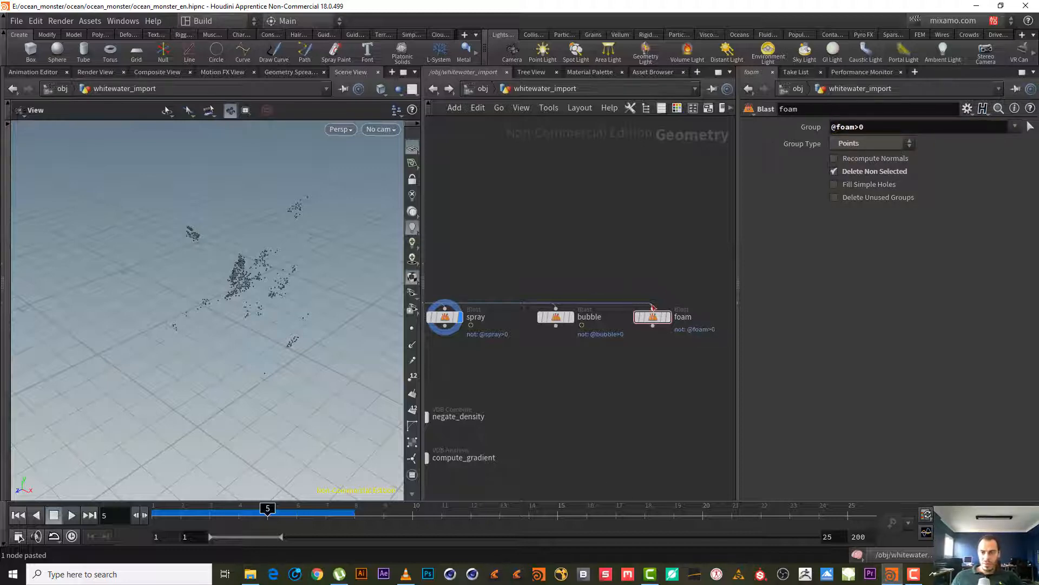
{"action": "left_click", "coordinate": [666, 317]}
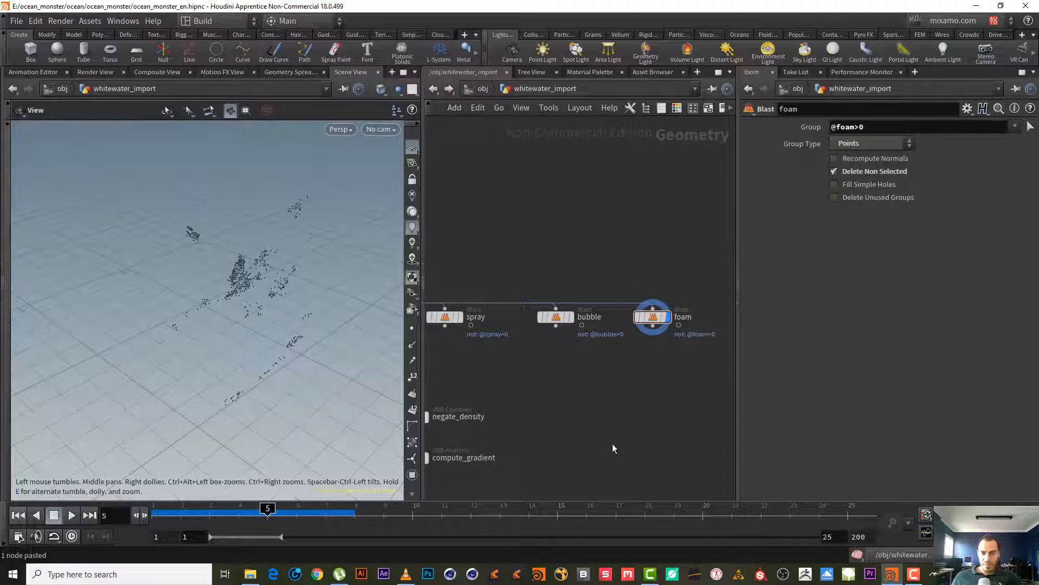
- Display the bubble, spray and foam nodes in turn to compare their points
{"action": "left_click", "coordinate": [570, 318]}
{"action": "left_click", "coordinate": [558, 316]}
{"action": "middle_click_drag", "start_coordinate": [496, 339], "coordinate": [522, 333]}
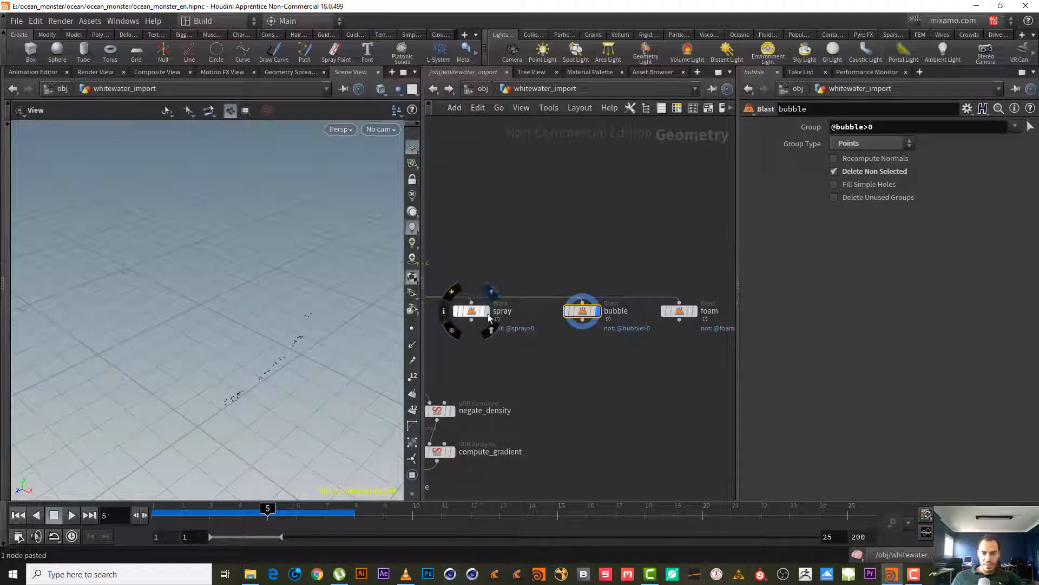
{"action": "left_click", "coordinate": [485, 313]}
{"action": "left_click", "coordinate": [476, 313]}
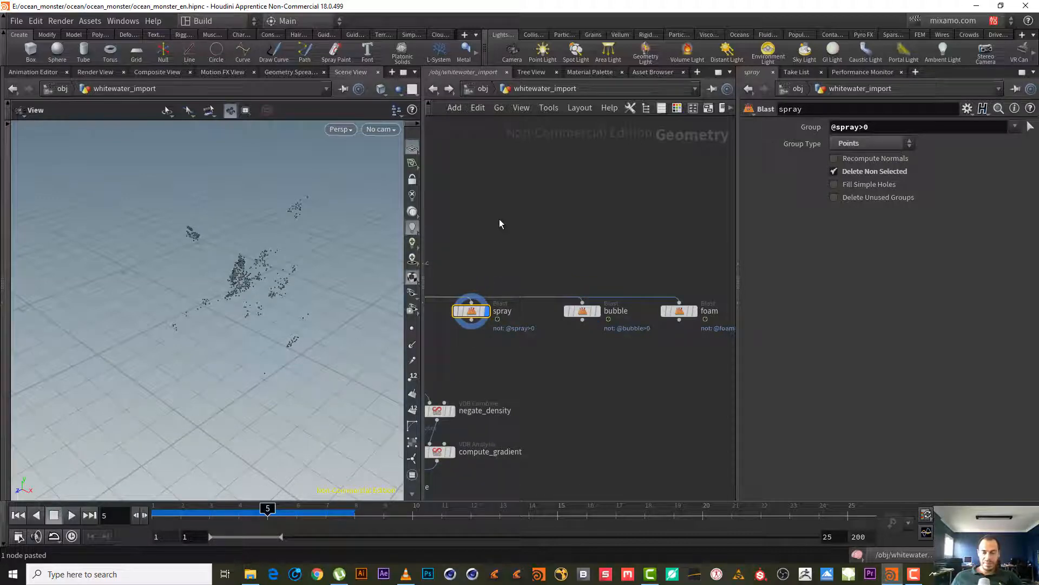
{"action": "left_click", "coordinate": [694, 311]}
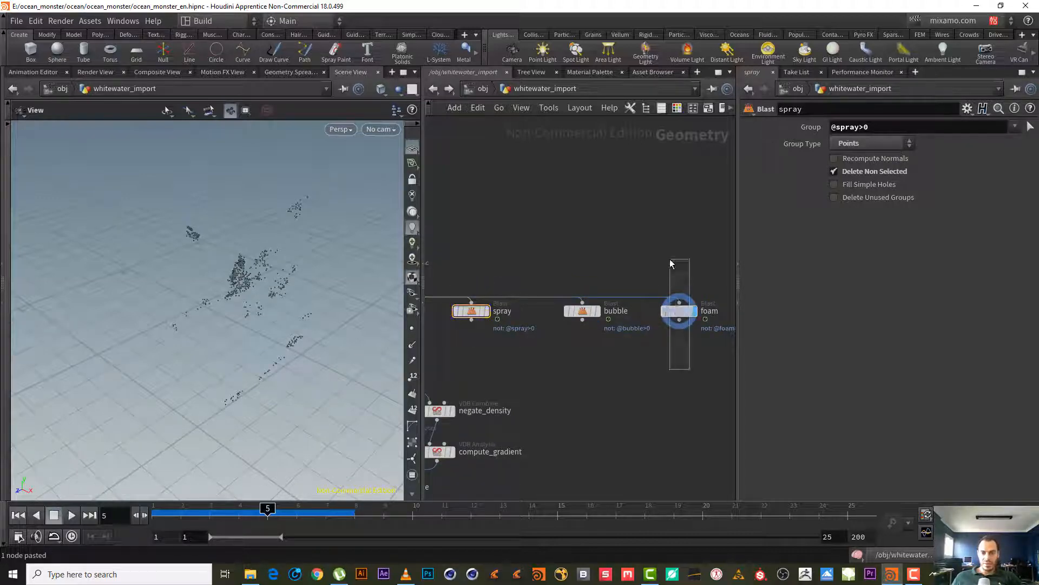
- Display the spray Blast node's points and select that node
{"action": "left_click", "coordinate": [682, 313]}
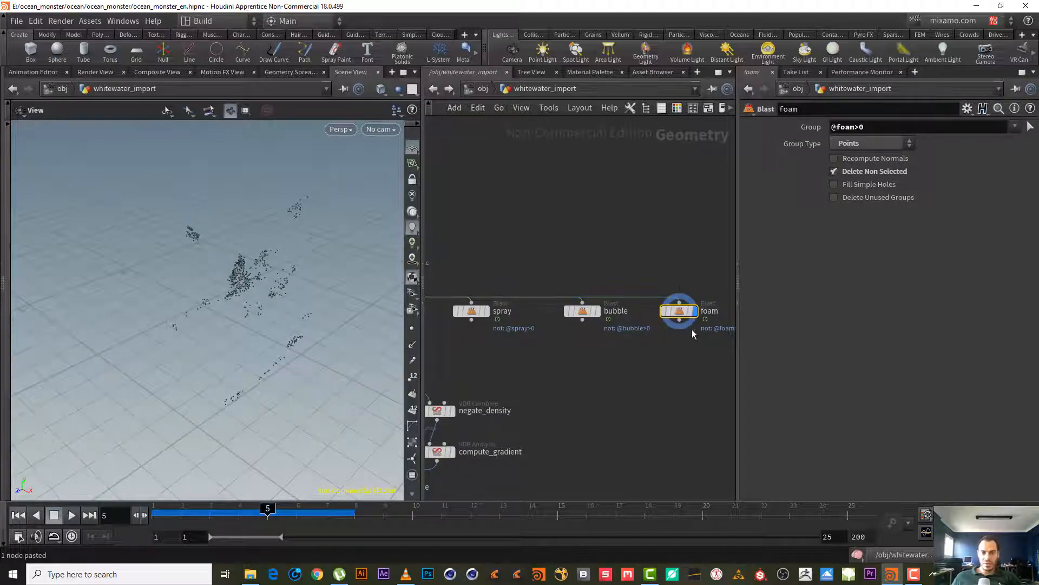
{"action": "left_click", "coordinate": [486, 310]}
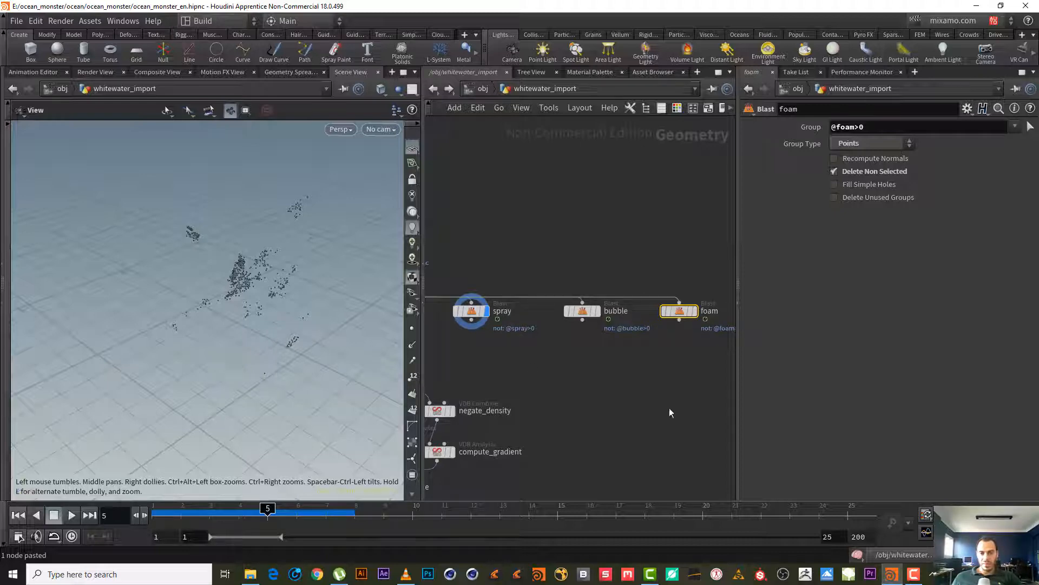
{"action": "middle_click_drag", "start_coordinate": [605, 397], "coordinate": [678, 404]}
{"action": "left_click_drag", "start_coordinate": [605, 379], "coordinate": [538, 290]}
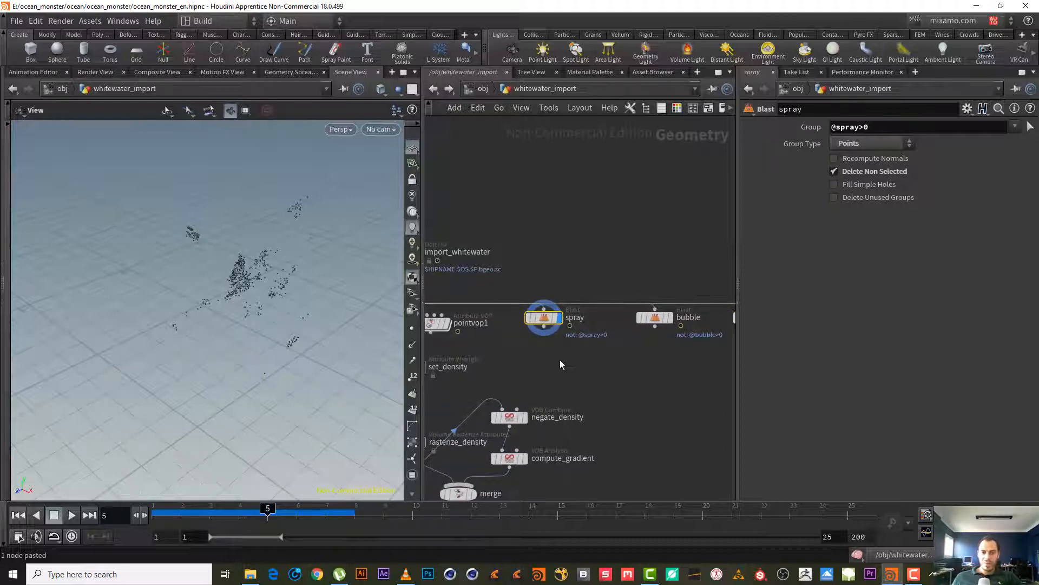
- Place pointvop1 beneath the spray node, feed it from spray's output and display it
{"action": "middle_click_drag", "start_coordinate": [560, 360], "coordinate": [612, 325]}
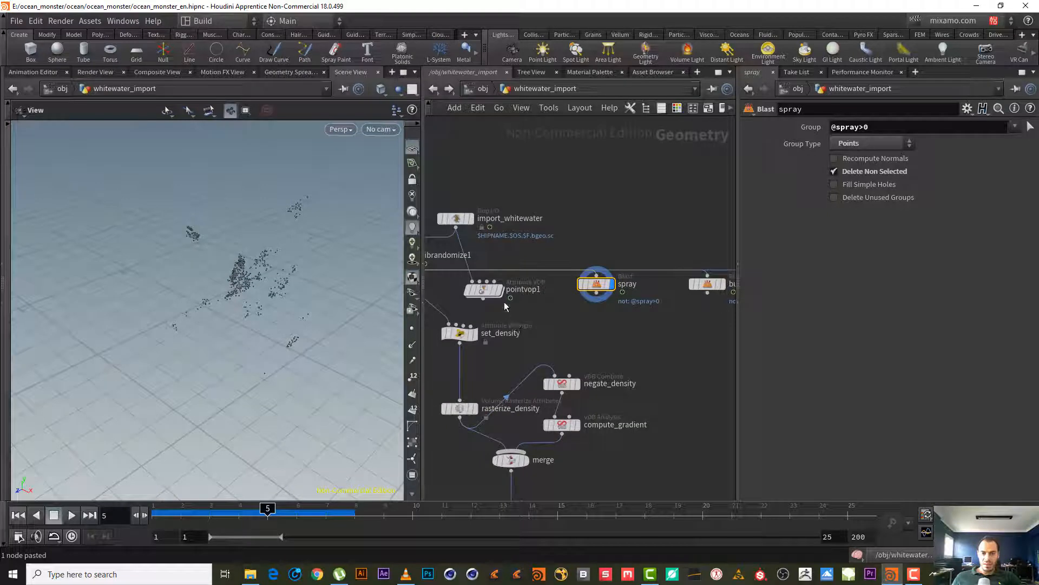
{"action": "left_click_drag", "start_coordinate": [482, 289], "coordinate": [612, 329]}
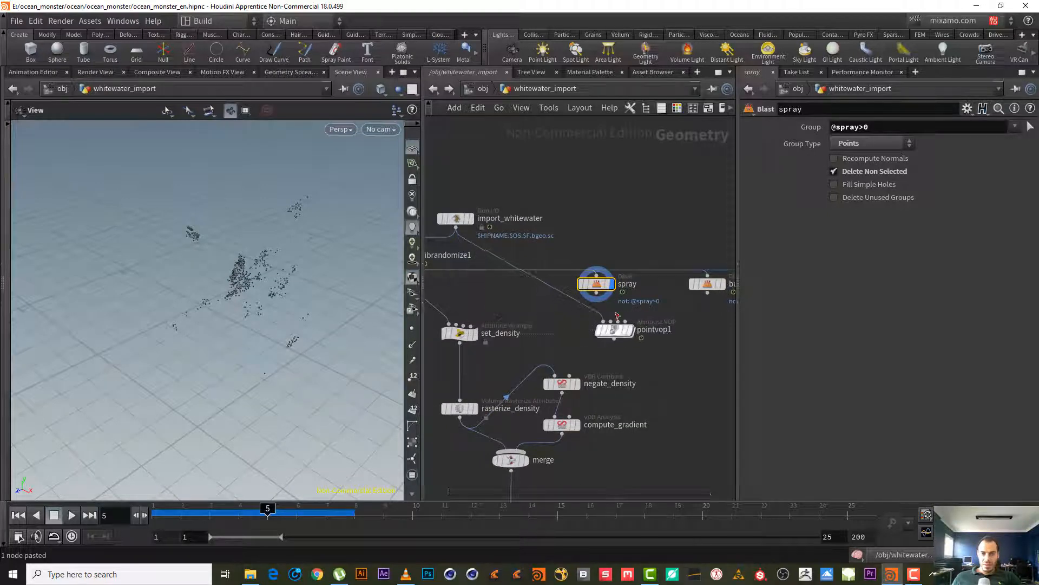
{"action": "left_click", "coordinate": [596, 292]}
{"action": "left_click", "coordinate": [601, 330]}
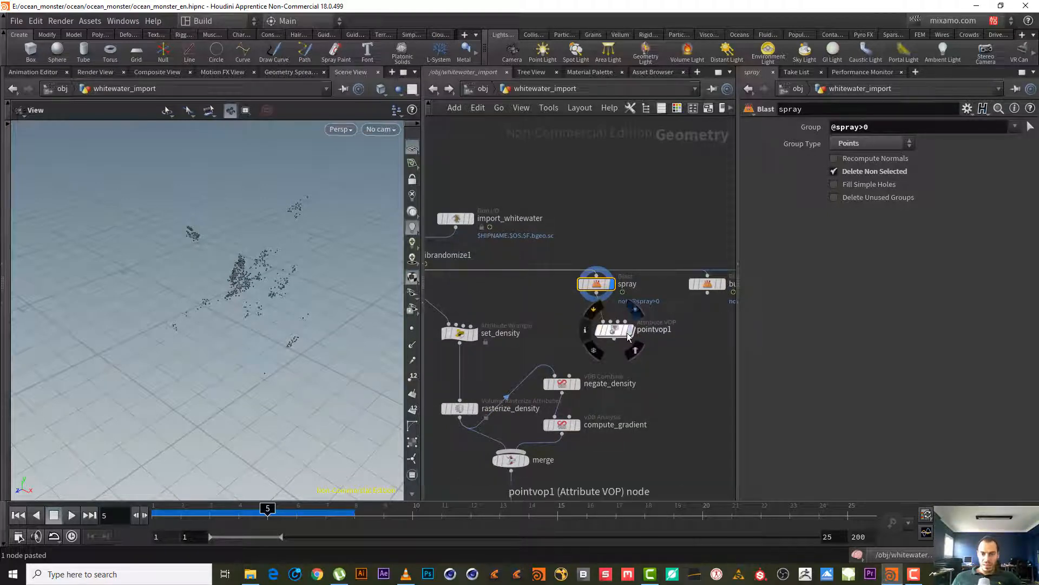
{"action": "left_click", "coordinate": [615, 330]}
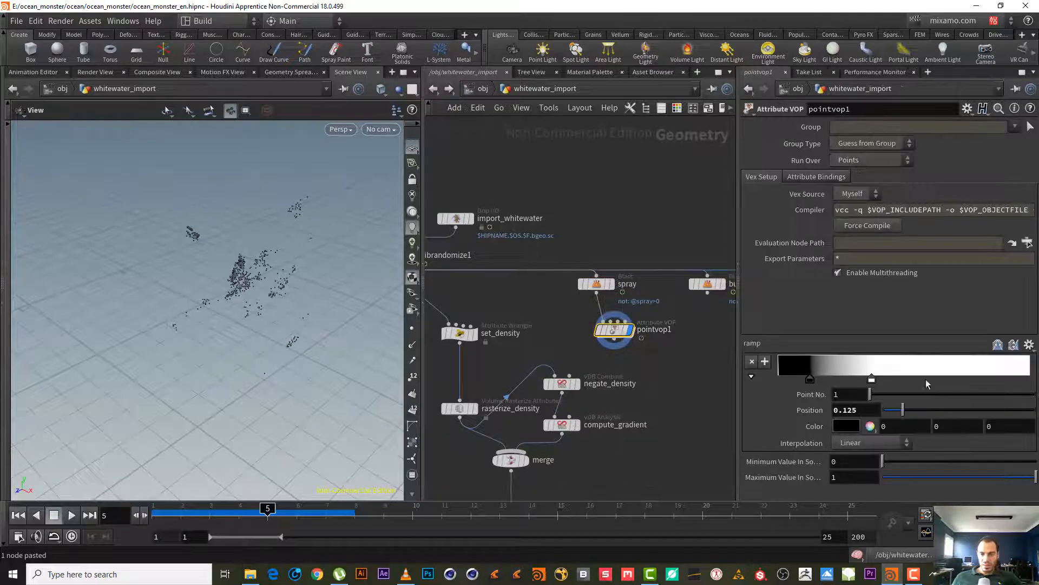
- Stretch pointvop1's ramp across its full width, with the white point at position 1 and the black point at 0
{"action": "right_click_drag", "start_coordinate": [368, 345], "coordinate": [476, 277]}
{"action": "scroll", "coordinate": [245, 250], "scroll_direction": "up", "scroll_amount": 2}
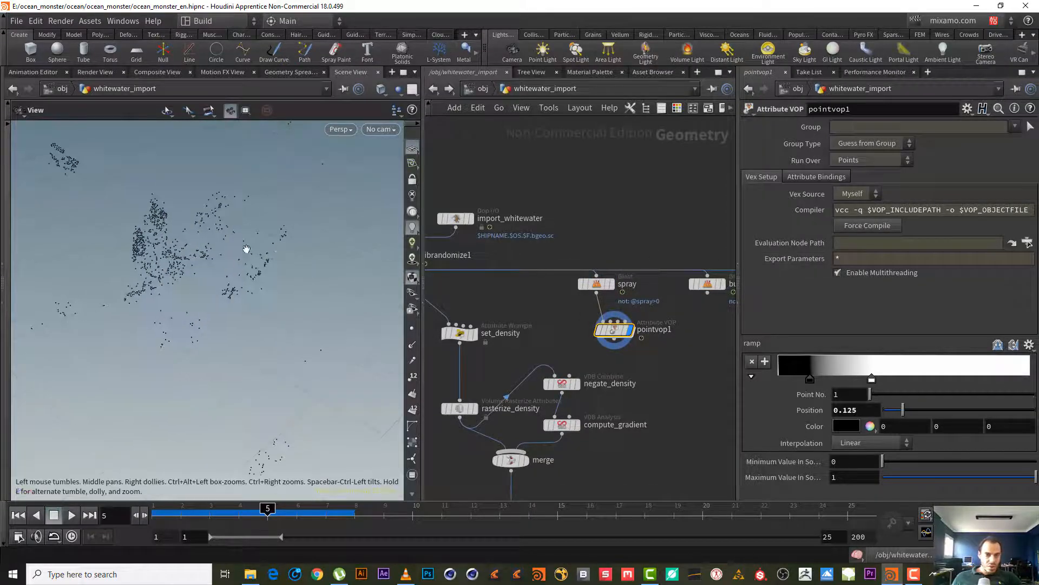
{"action": "middle_click_drag", "start_coordinate": [245, 249], "coordinate": [263, 269]}
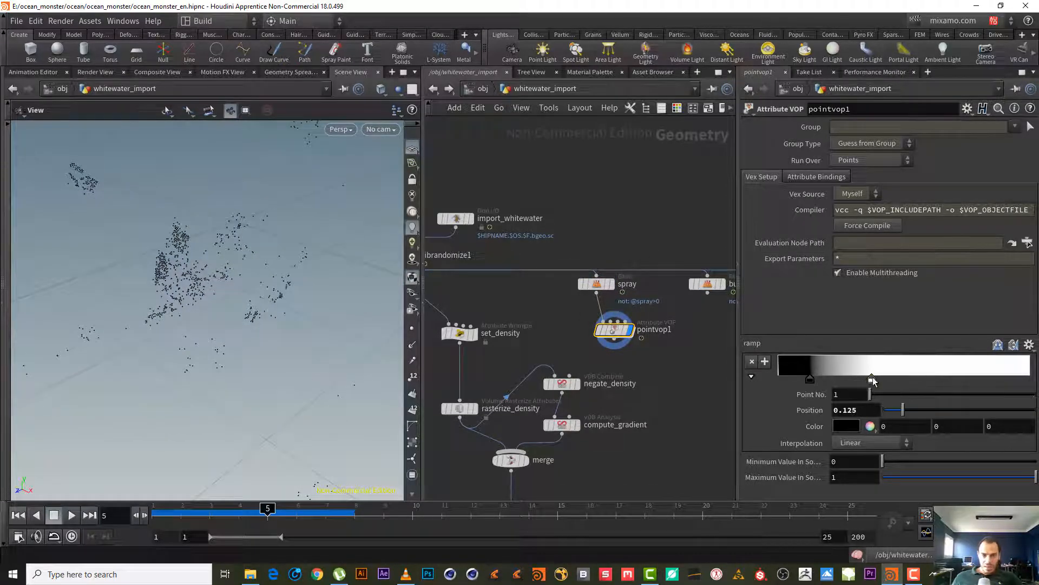
{"action": "left_click_drag", "start_coordinate": [869, 376], "coordinate": [1035, 398]}
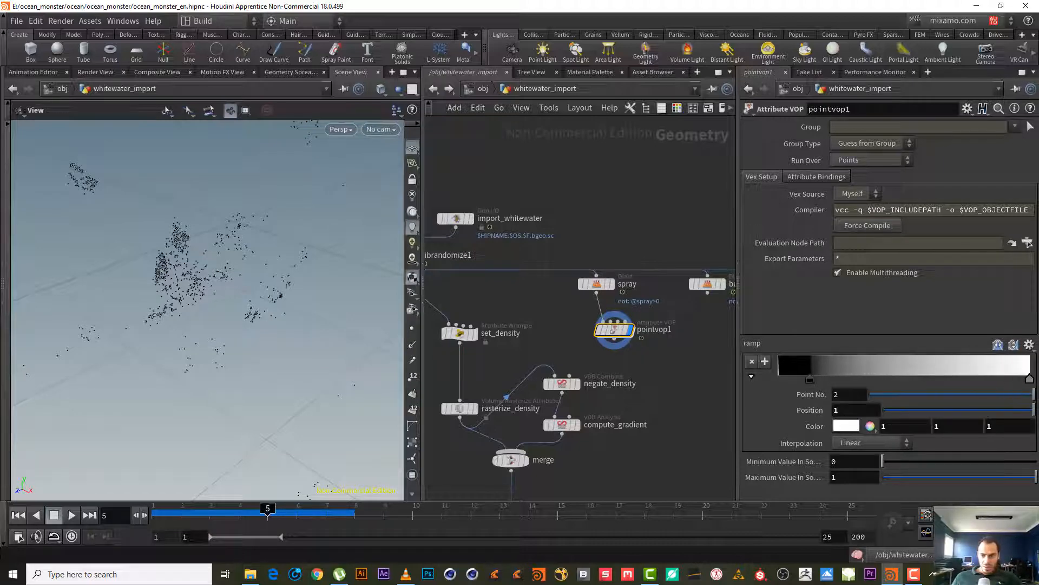
{"action": "left_click_drag", "start_coordinate": [810, 380], "coordinate": [777, 387]}
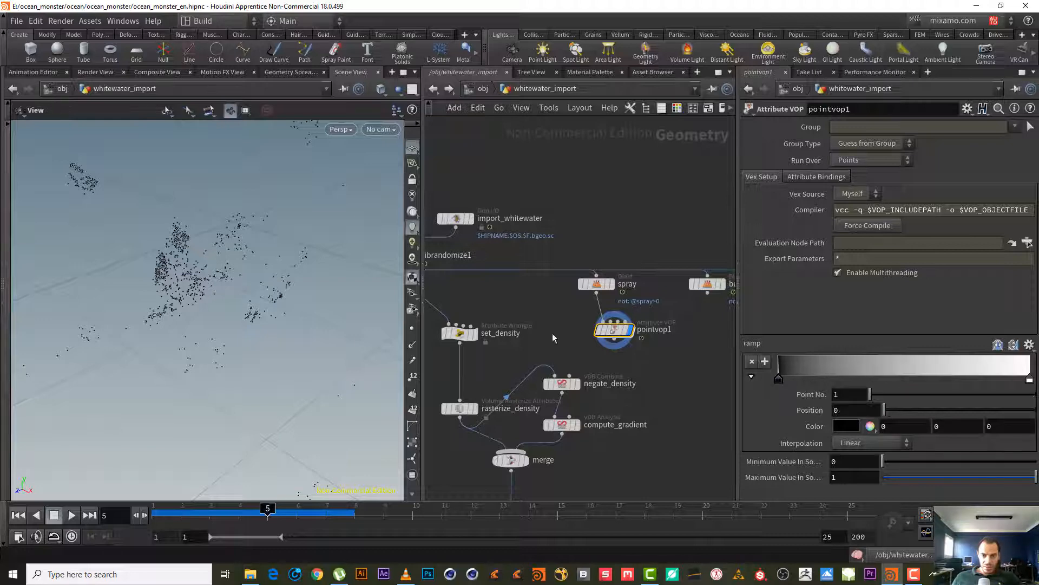
- Set pointvop1's minimum source value to -1.1 and pull both ramp points inward, with the white point at about 0.825
{"action": "middle_click_drag", "start_coordinate": [861, 469], "coordinate": [768, 433]}
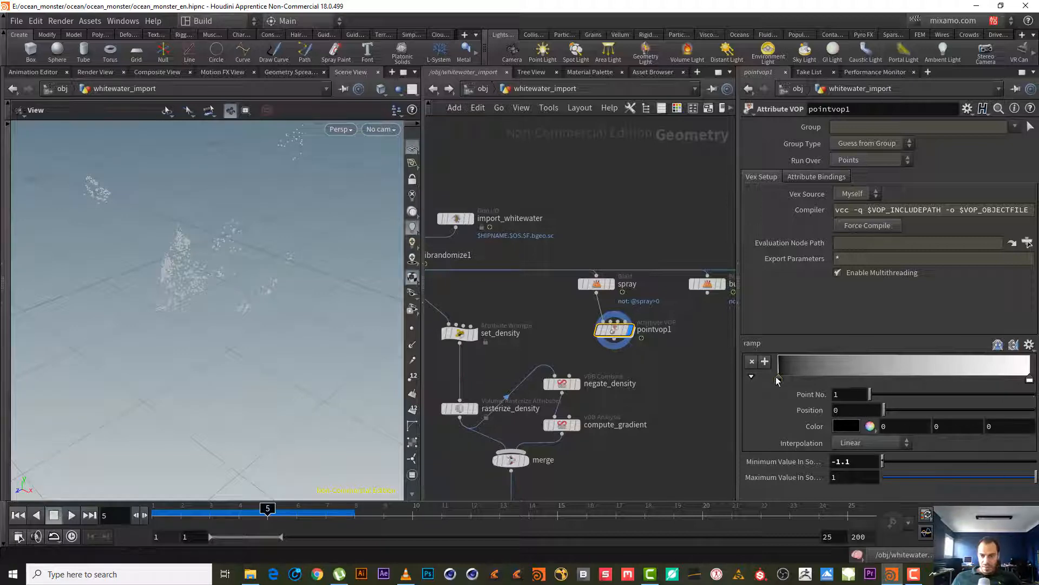
{"action": "left_click_drag", "start_coordinate": [778, 378], "coordinate": [821, 378]}
{"action": "left_click_drag", "start_coordinate": [1030, 379], "coordinate": [986, 380]}
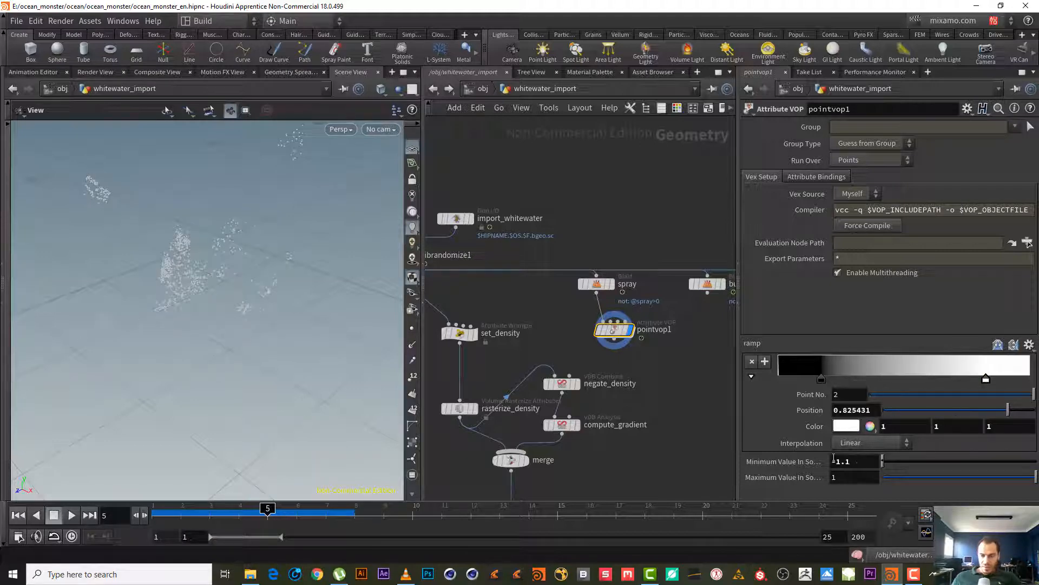
- Try a minimum source value of .1 on pointvop1 and return it to 0
{"action": "left_click_drag", "start_coordinate": [834, 457], "coordinate": [744, 438]}
{"action": "type", "text": ".1"}
{"action": "key", "text": "Return"}
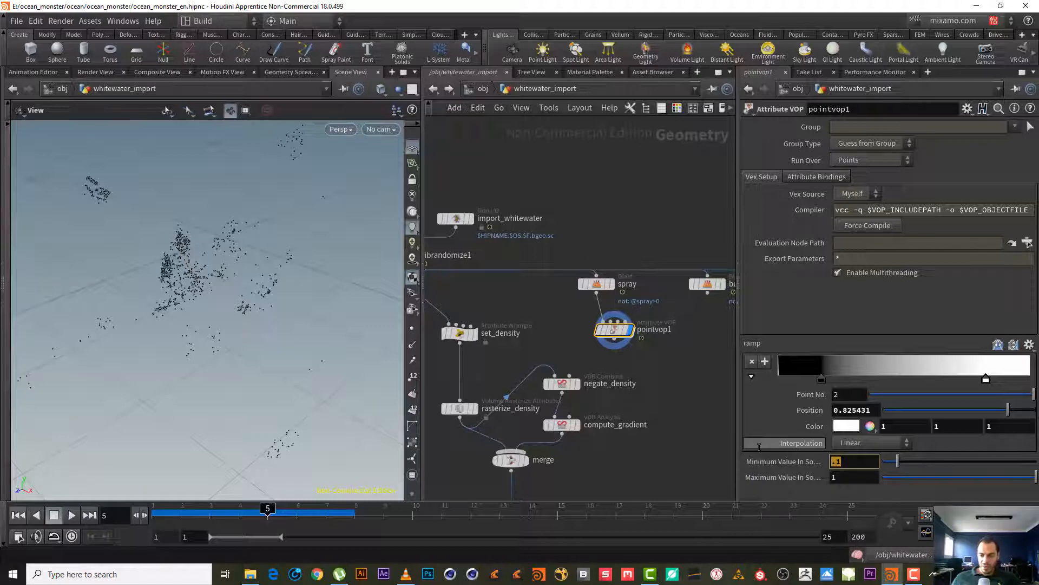
{"action": "type", "text": "0"}
{"action": "key", "text": "Return"}
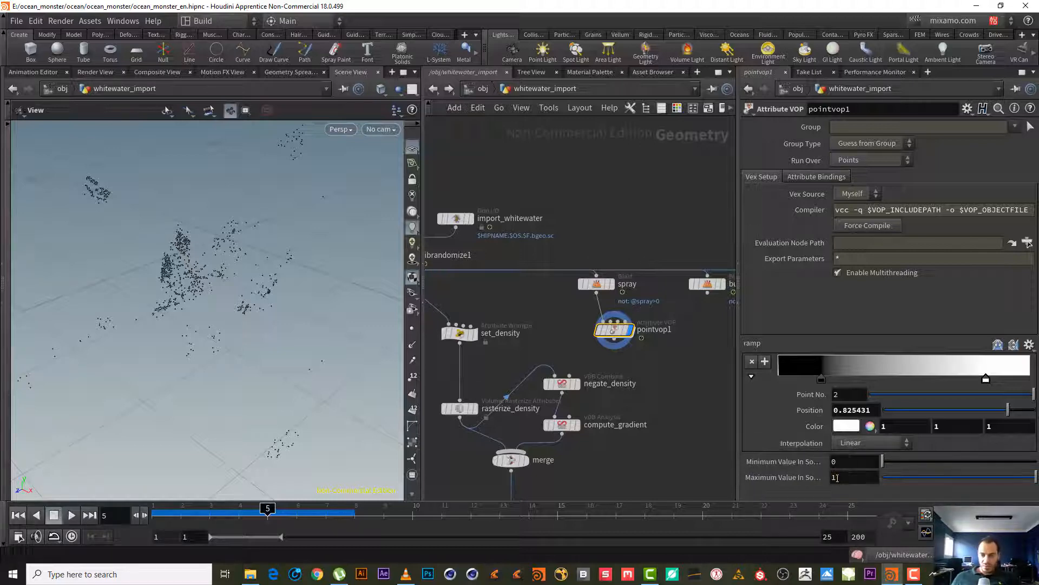
- Set pointvop1's maximum source value to .1 and move the ramp's end points back to positions 0 and 1
{"action": "left_click_drag", "start_coordinate": [837, 478], "coordinate": [748, 445]}
{"action": "type", "text": ".1"}
{"action": "key", "text": "Return"}
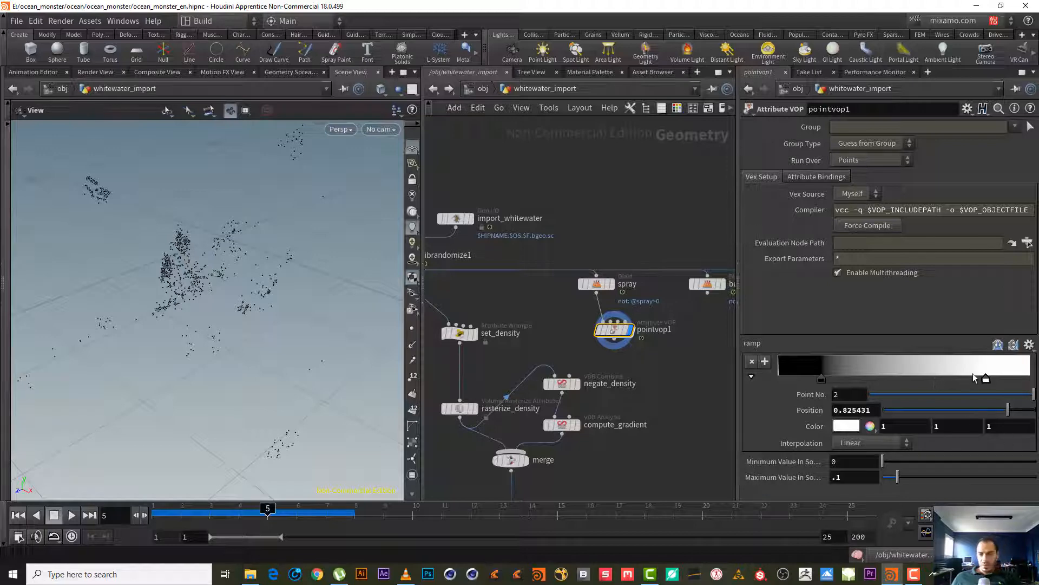
{"action": "mouse_move", "coordinate": [986, 378]}
{"action": "left_mouse_down"}
{"action": "mouse_move", "coordinate": [842, 378]}
{"action": "mouse_move", "coordinate": [1030, 379]}
{"action": "left_mouse_up"}
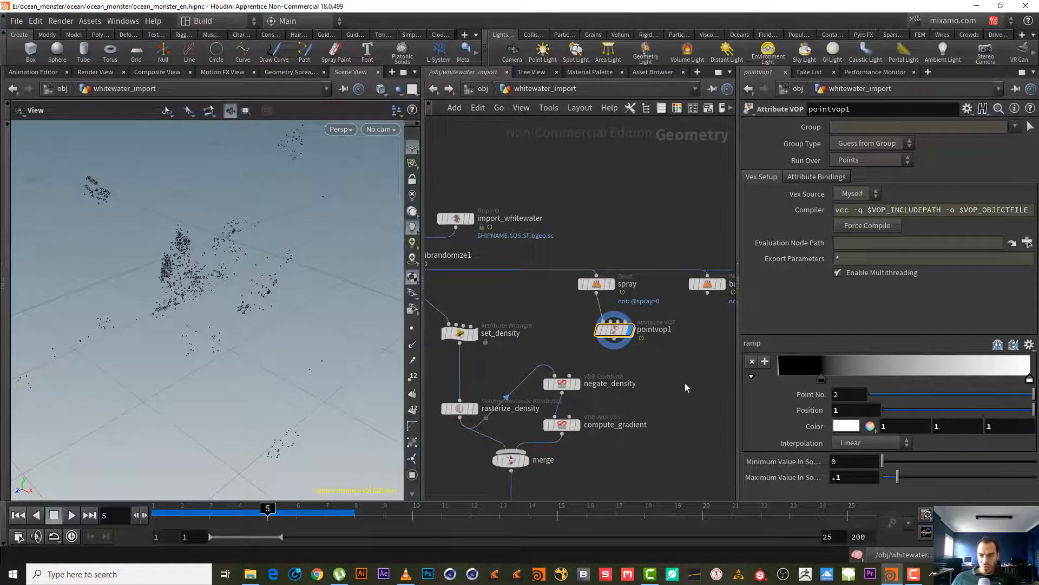
{"action": "left_click_drag", "start_coordinate": [821, 379], "coordinate": [778, 379]}
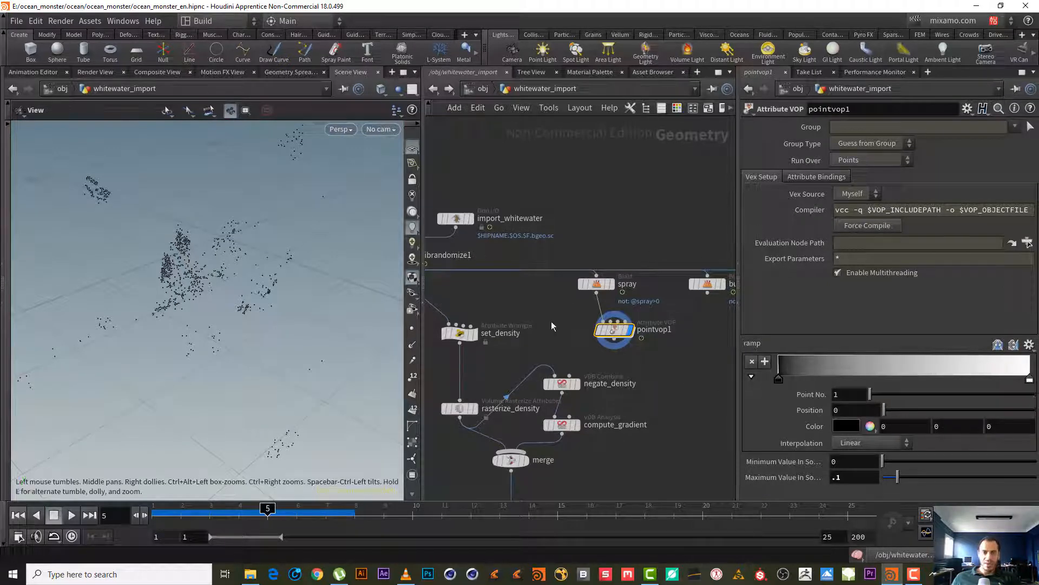
- Delete the pointvop1 node from beneath the spray node
{"action": "left_click_drag", "start_coordinate": [197, 271], "coordinate": [222, 325]}
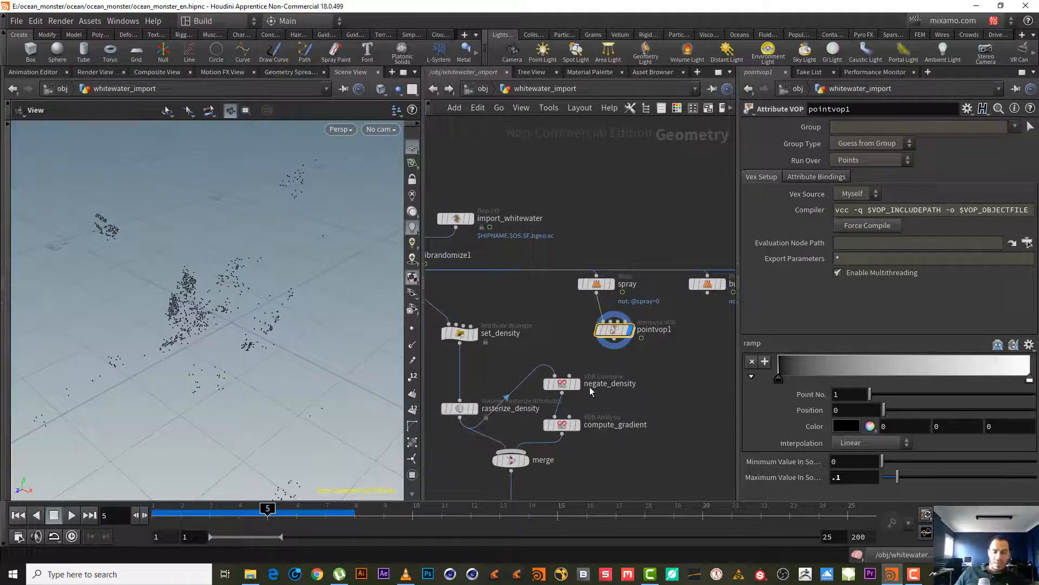
{"action": "key", "text": "Delete"}
{"action": "scroll", "coordinate": [625, 339], "scroll_direction": "up", "scroll_amount": 1}
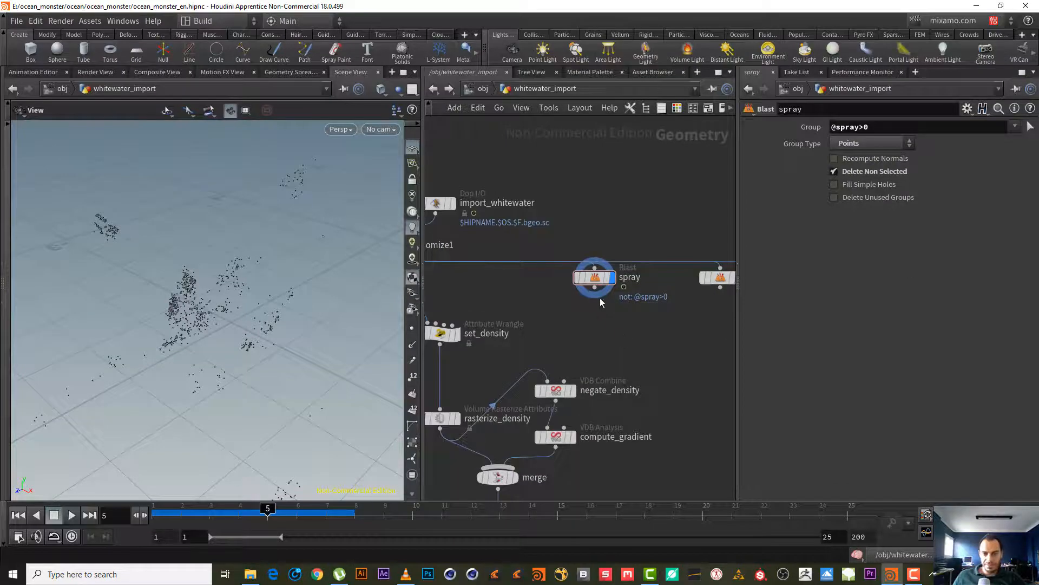
- Add a Null node beneath the spray node, connected to its output
{"action": "key", "text": "Tab"}
{"action": "type", "text": "spray"}
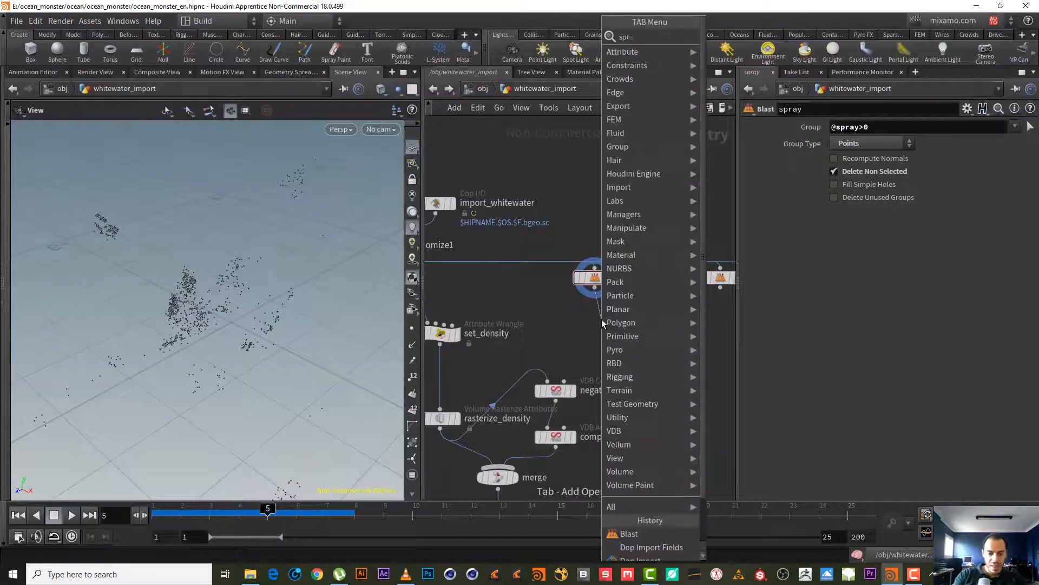
{"action": "key", "text": "BackSpace"}
{"action": "key", "text": "BackSpace"}
{"action": "key", "text": "BackSpace"}
{"action": "key", "text": "BackSpace"}
{"action": "key", "text": "BackSpace"}
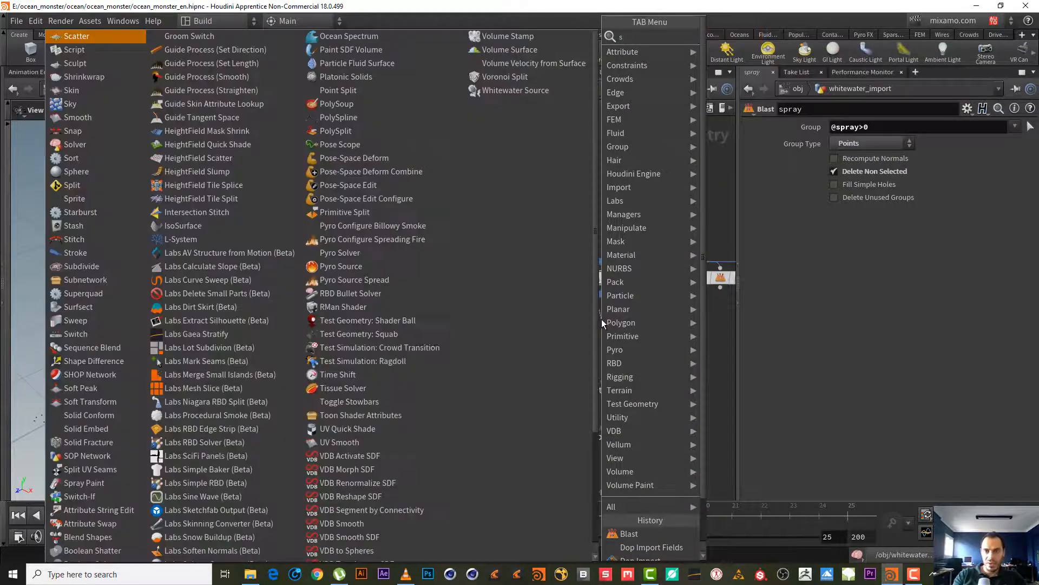
{"action": "type", "text": "null"}
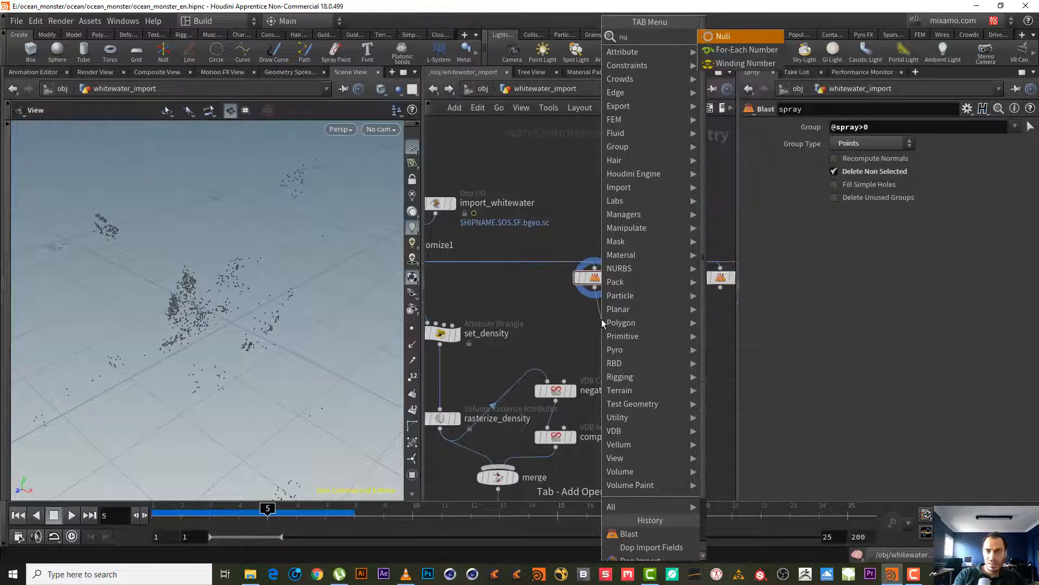
{"action": "key", "text": "Return"}
{"action": "left_click", "coordinate": [602, 319]}
- Rename the new Null node as OUT_SPRAY
{"action": "left_click", "coordinate": [633, 323]}
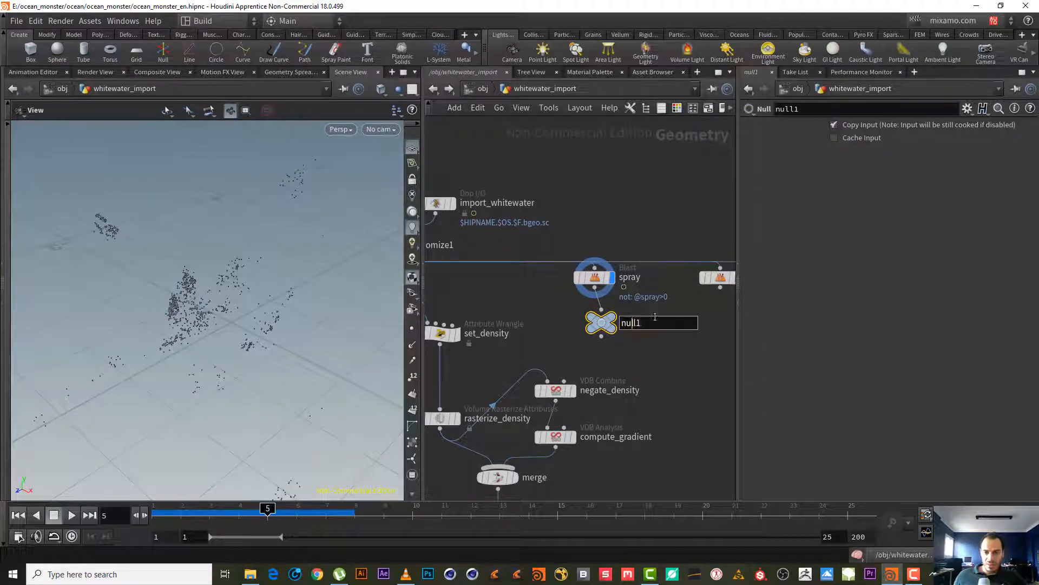
{"action": "left_click_drag", "start_coordinate": [655, 320], "coordinate": [455, 307]}
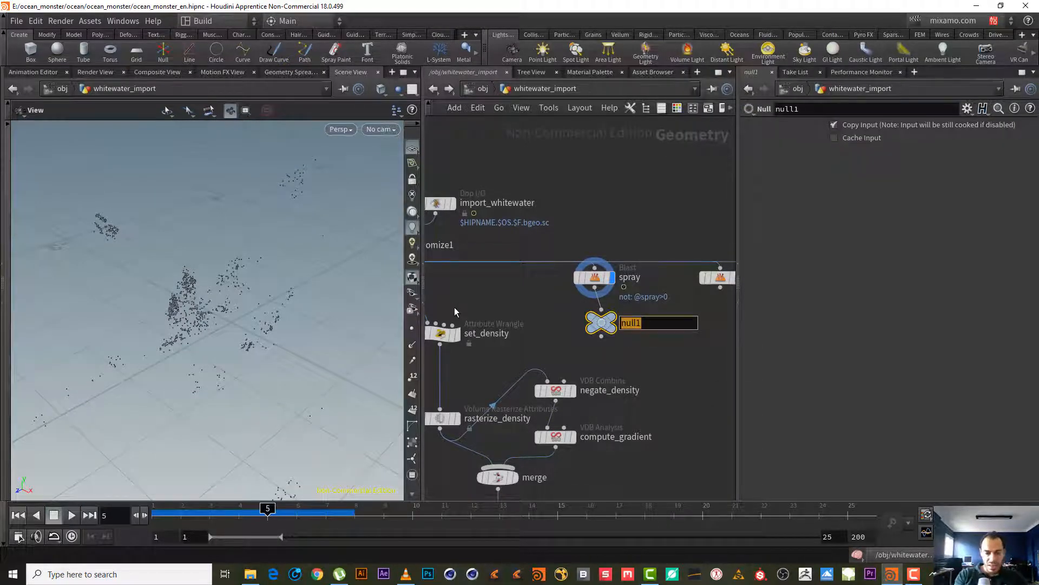
{"action": "type", "text": "OUT"}
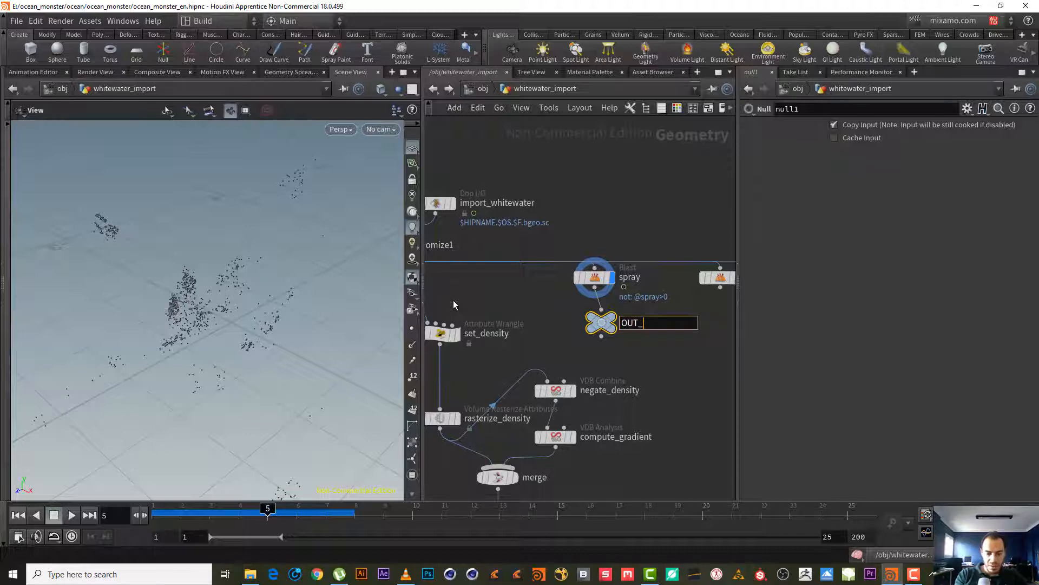
{"action": "type", "text": "_SPRAY"}
{"action": "key", "text": "Return"}
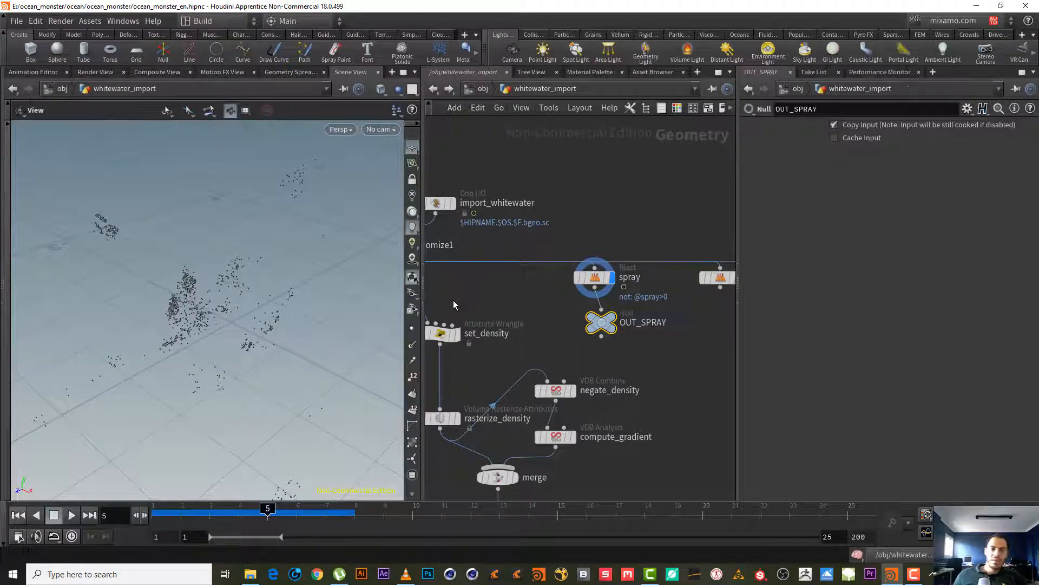
- Select the render null below the merge and display the attribrandomize1 node's points
{"action": "middle_click_drag", "start_coordinate": [621, 409], "coordinate": [673, 332]}
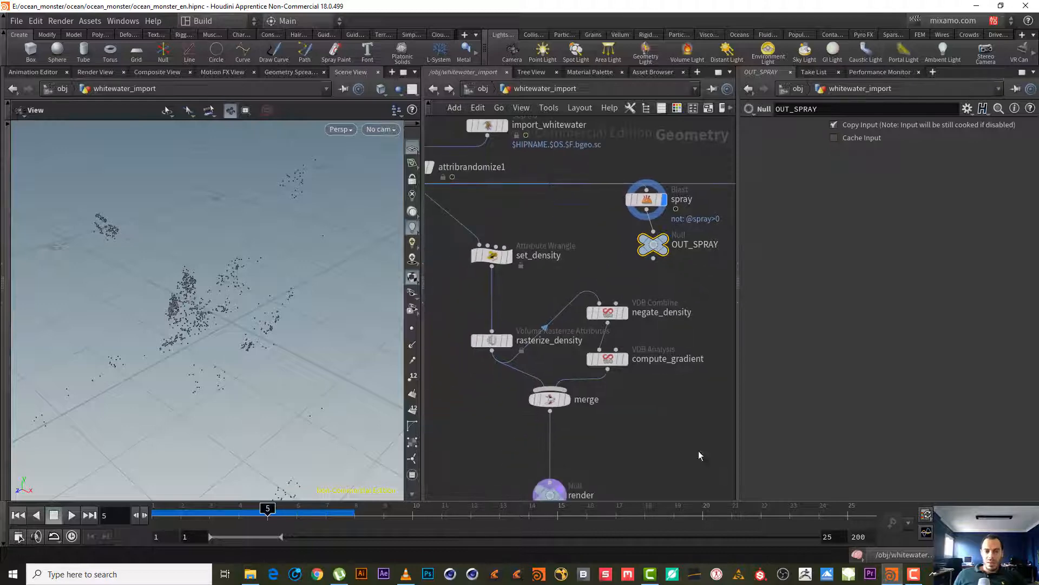
{"action": "scroll", "coordinate": [698, 455], "scroll_direction": "down", "scroll_amount": 3}
{"action": "middle_click_drag", "start_coordinate": [657, 450], "coordinate": [633, 413]}
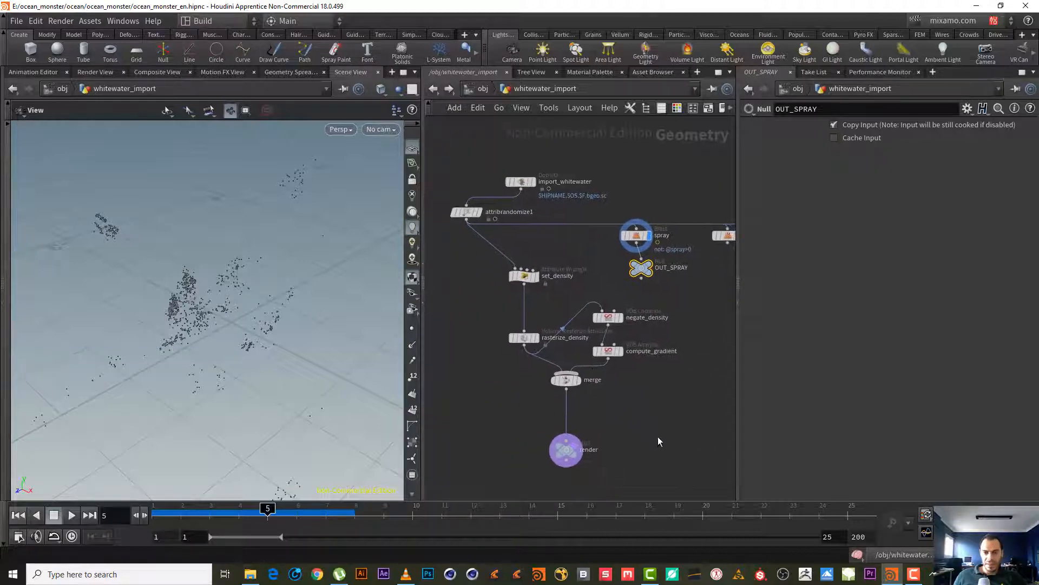
{"action": "left_click_drag", "start_coordinate": [657, 433], "coordinate": [506, 492]}
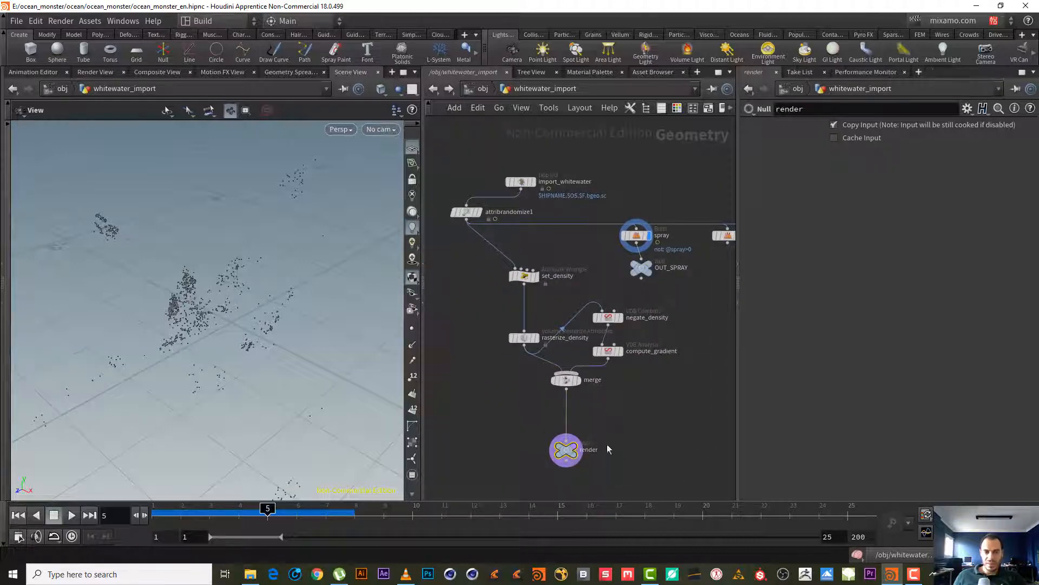
{"action": "left_click", "coordinate": [478, 211]}
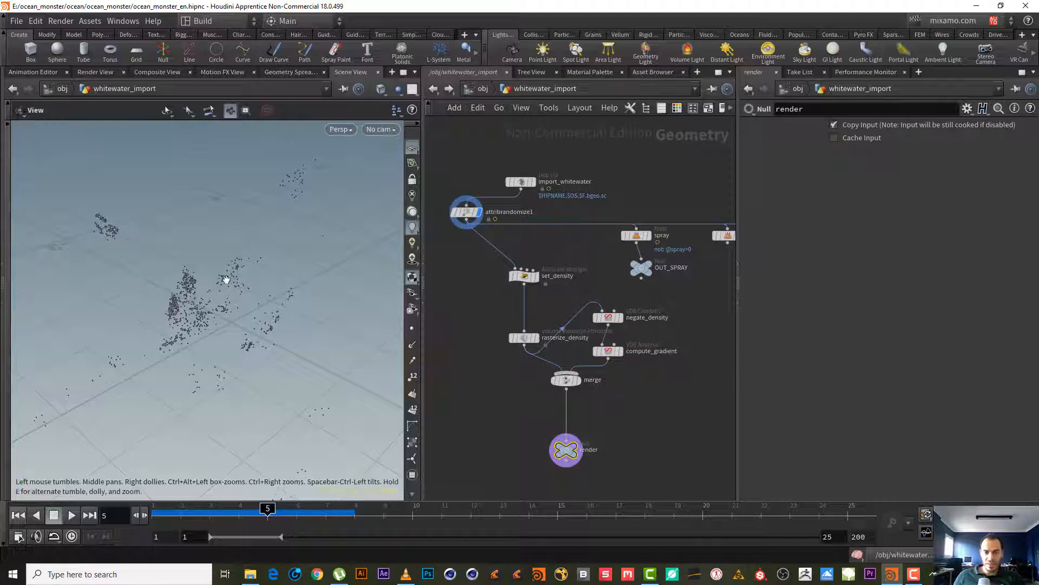
{"action": "scroll", "coordinate": [622, 257], "scroll_direction": "up", "scroll_amount": 4}
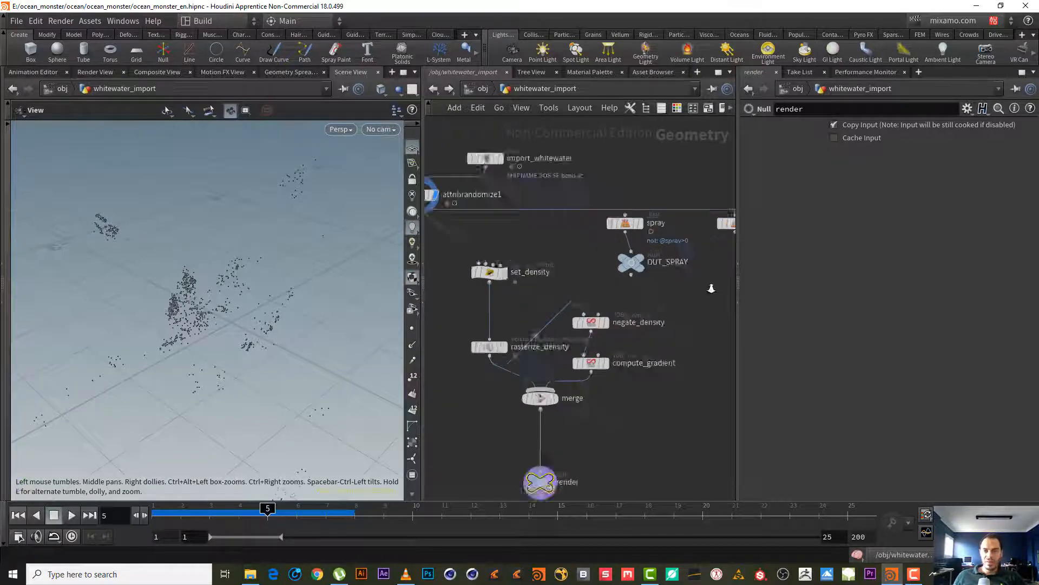
{"action": "scroll", "coordinate": [684, 310], "scroll_direction": "down", "scroll_amount": 3}
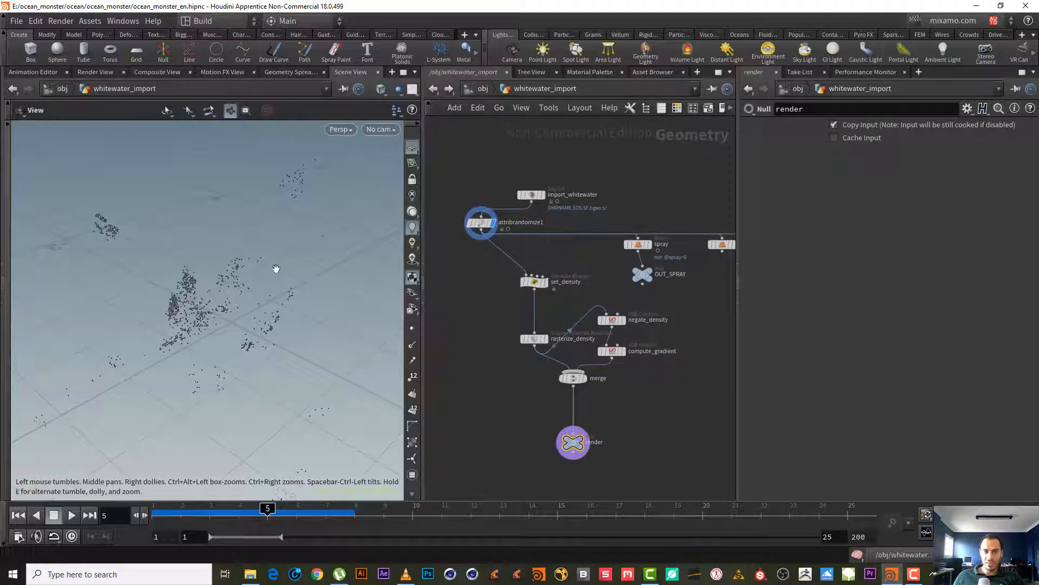
- Return the timeline to frame 1 and go up to the object-level network
{"action": "left_click", "coordinate": [19, 518]}
{"action": "left_click", "coordinate": [483, 89]}
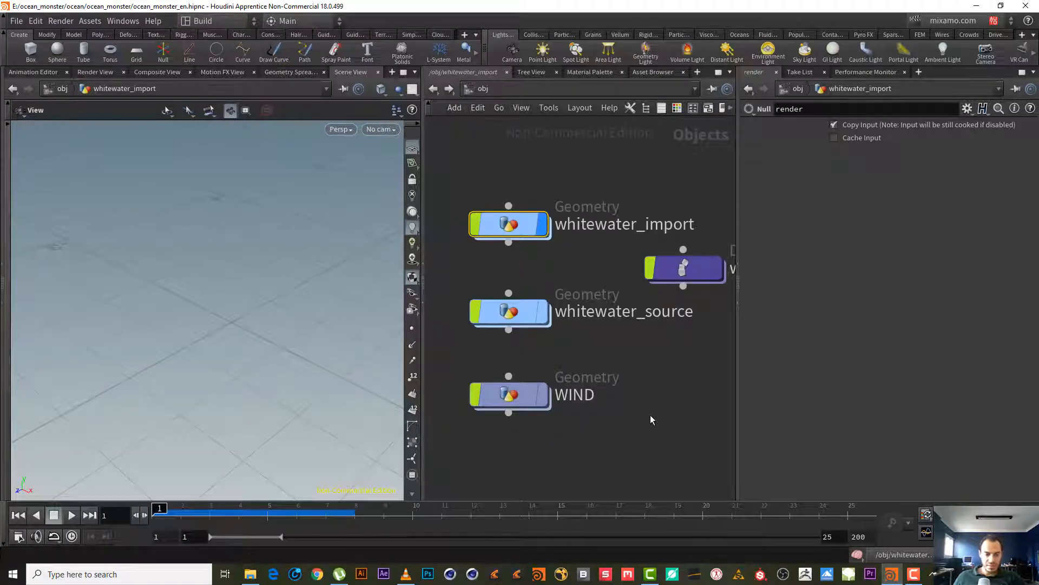
{"action": "scroll", "coordinate": [651, 412], "scroll_direction": "down", "scroll_amount": 6}
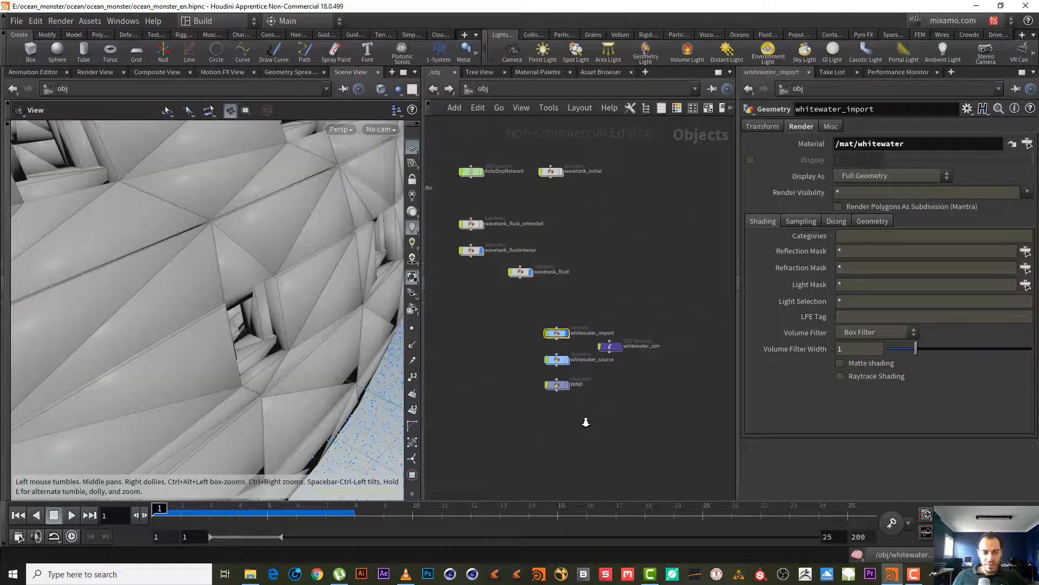
- Create a Geometry object below the WIND object and name it MIST_IMPOT
{"action": "key", "text": "Tab"}
{"action": "type", "text": "geo"}
{"action": "key", "text": "Return"}
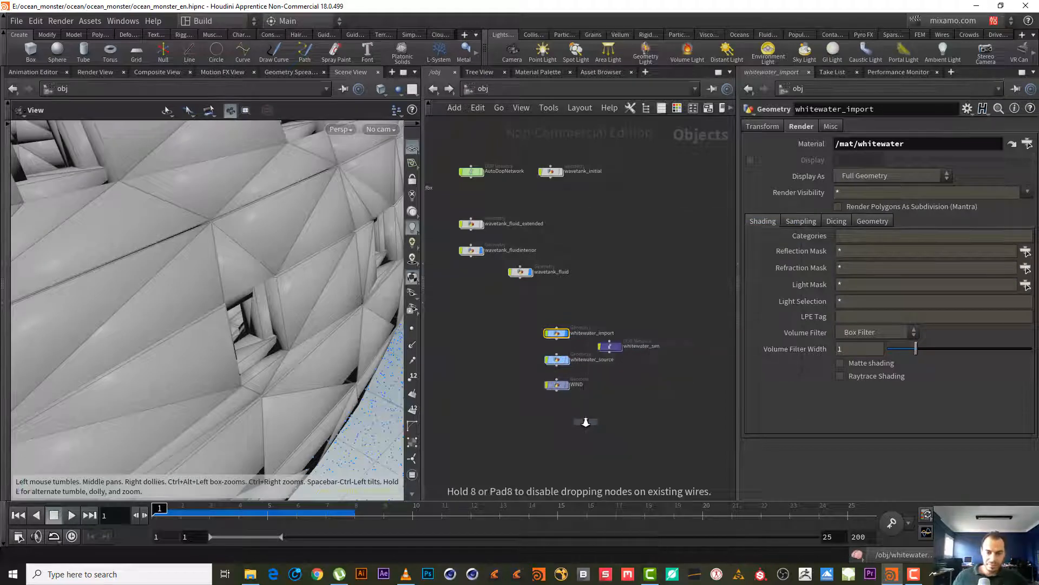
{"action": "left_click", "coordinate": [556, 457]}
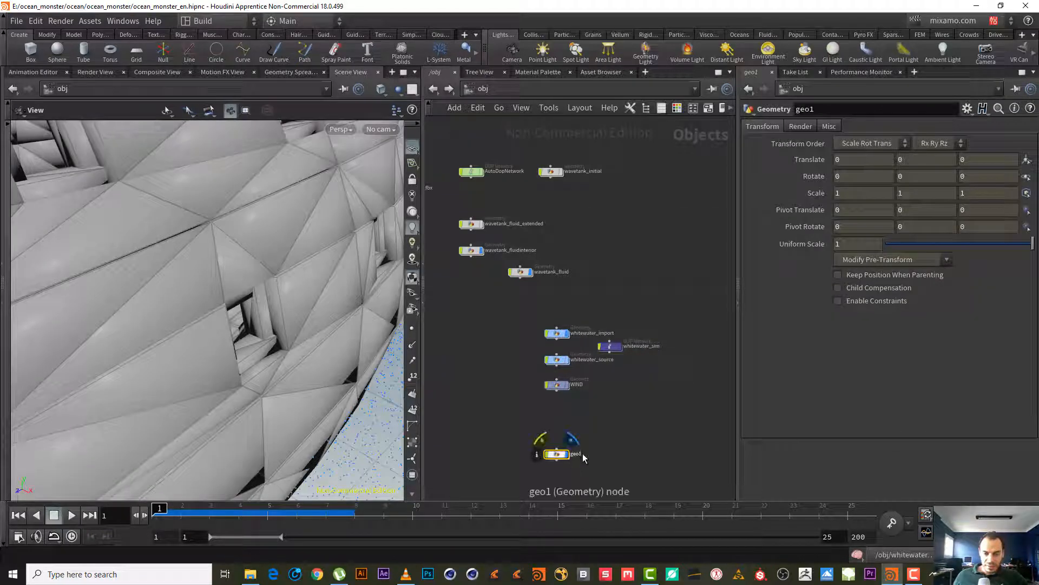
{"action": "left_click", "coordinate": [583, 455]}
{"action": "left_click_drag", "start_coordinate": [585, 454], "coordinate": [541, 450]}
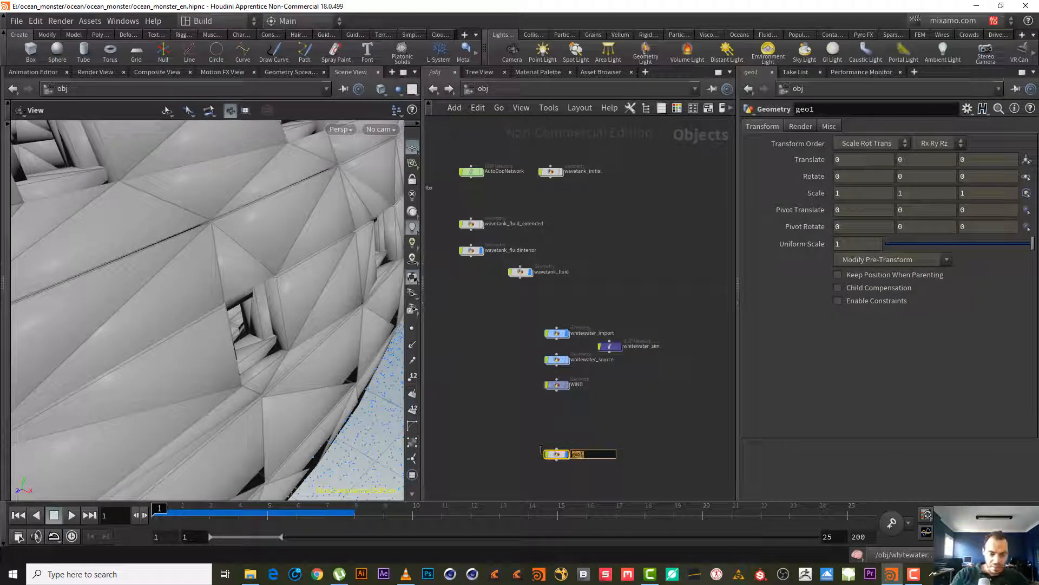
{"action": "type", "text": "MIST_IM"}
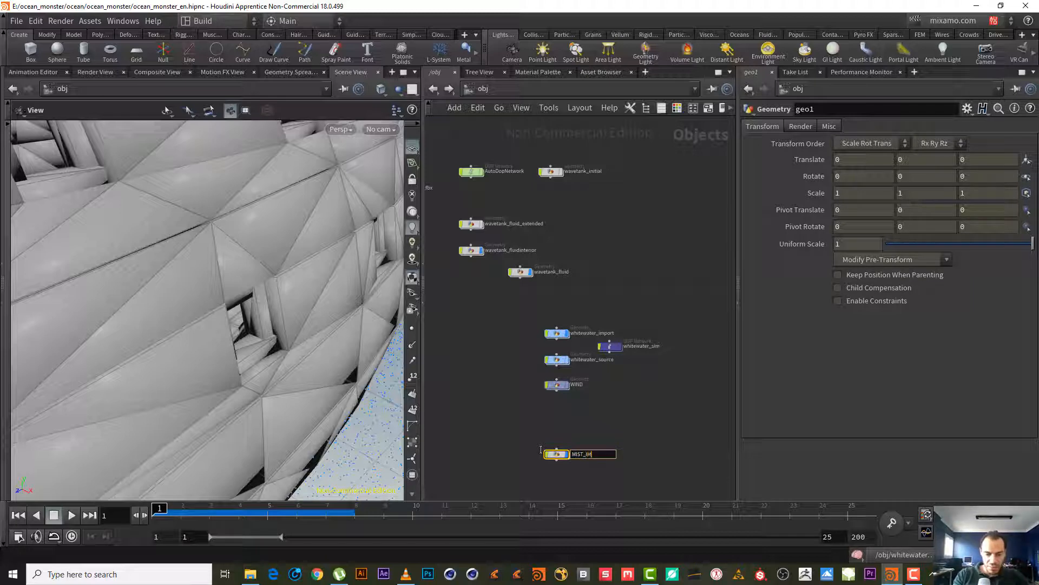
{"action": "type", "text": "POT"}
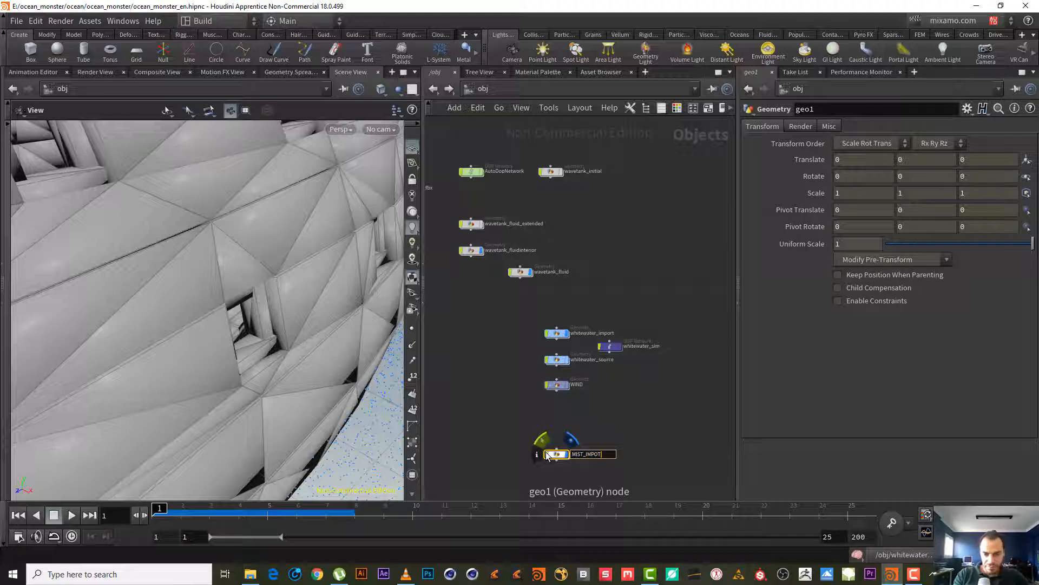
{"action": "key", "text": "Return"}
- Colour the MIST_IMPOT node orange in the object network
{"action": "key", "text": "c"}
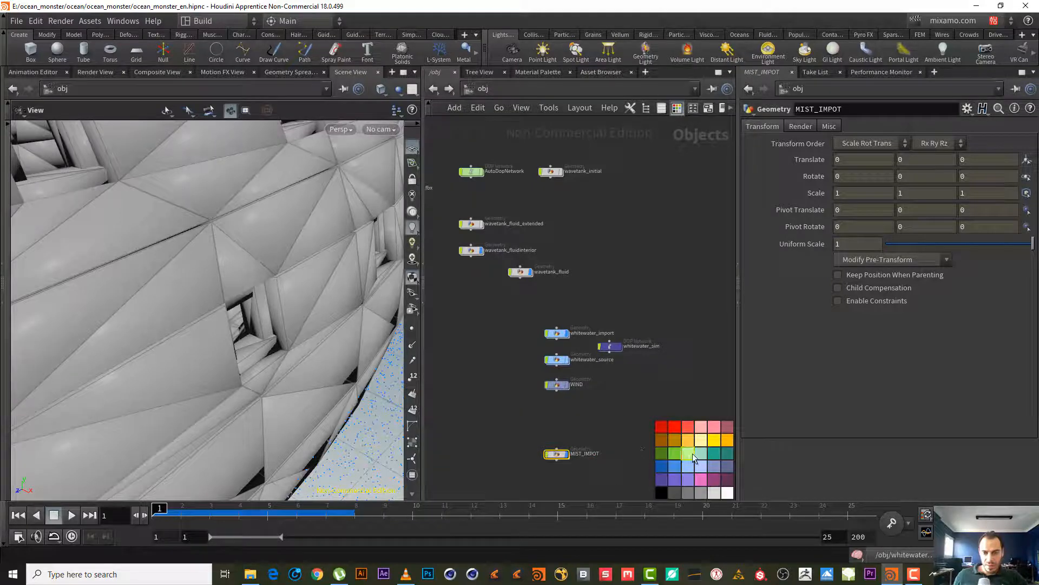
{"action": "key", "text": "c"}
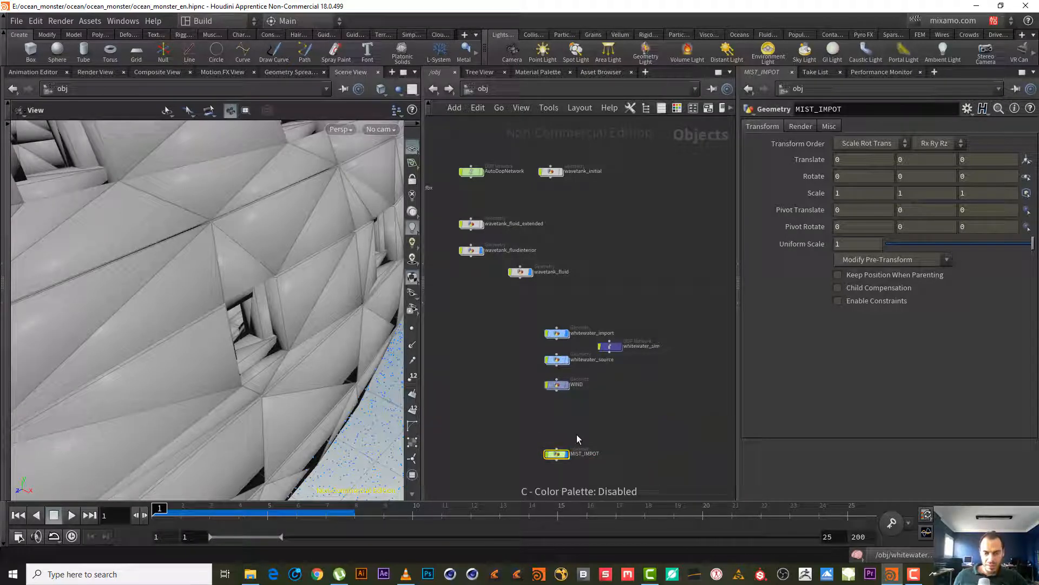
{"action": "key", "text": "c"}
{"action": "left_click", "coordinate": [688, 439]}
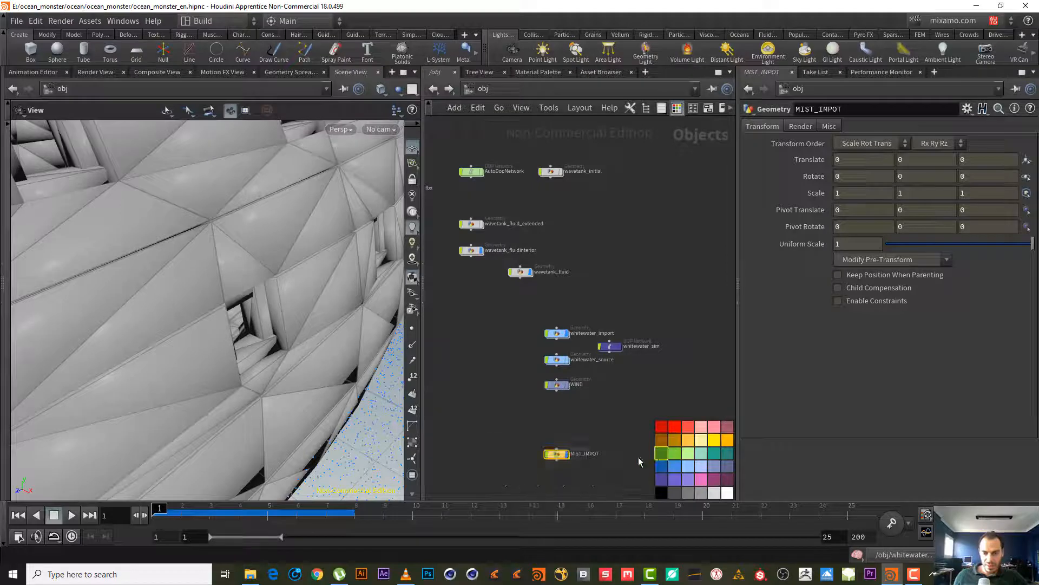
{"action": "key", "text": "c"}
- Go inside MIST_IMPOT and add an Object Merge node to its empty network
{"action": "scroll", "coordinate": [594, 468], "scroll_direction": "up", "scroll_amount": 5}
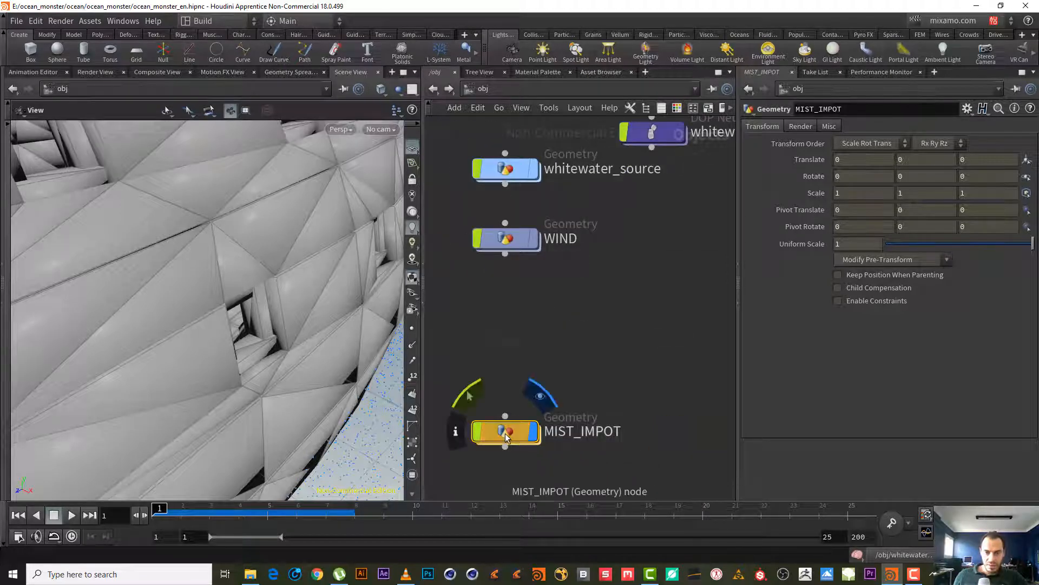
{"action": "double_click", "coordinate": [505, 433]}
{"action": "key", "text": "Tab"}
{"action": "type", "text": "OBJ ME"}
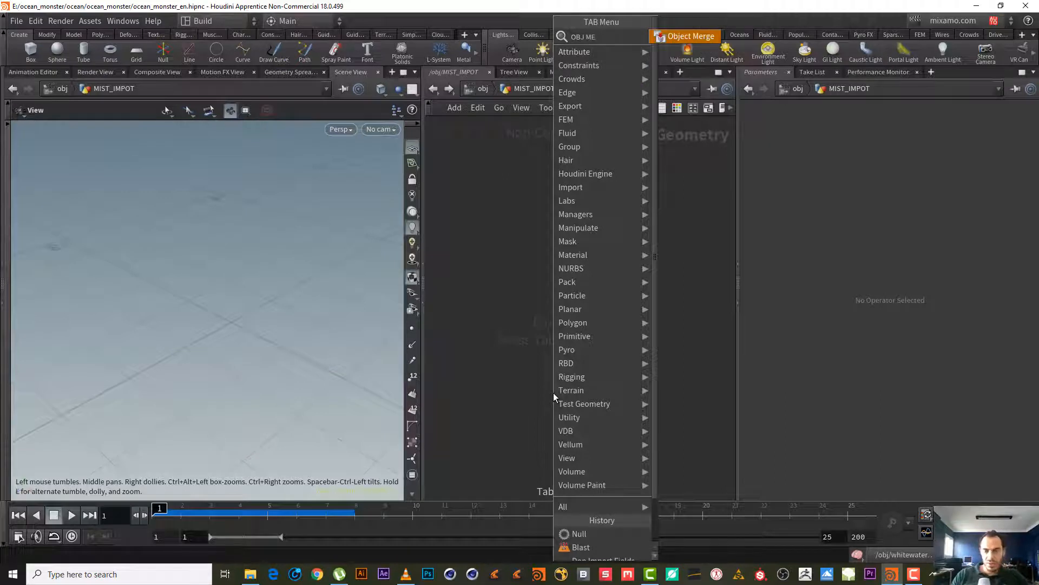
{"action": "key", "text": "Return"}
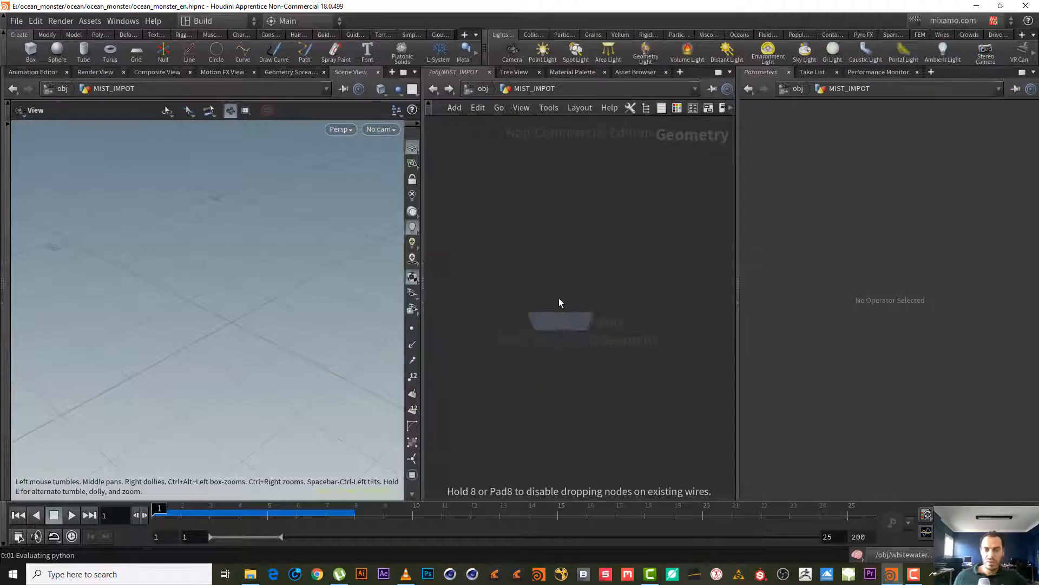
{"action": "left_click", "coordinate": [983, 134]}
- Set the Object Merge node's Object 1 to the OUT_SPRAY null inside whitewater_import
{"action": "left_click", "coordinate": [1028, 159]}
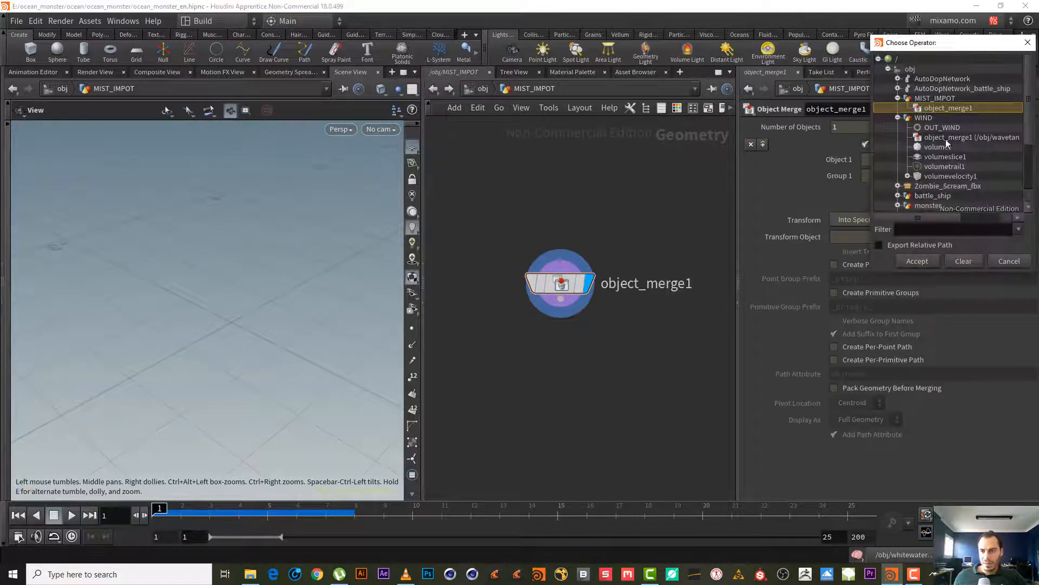
{"action": "left_click", "coordinate": [898, 98]}
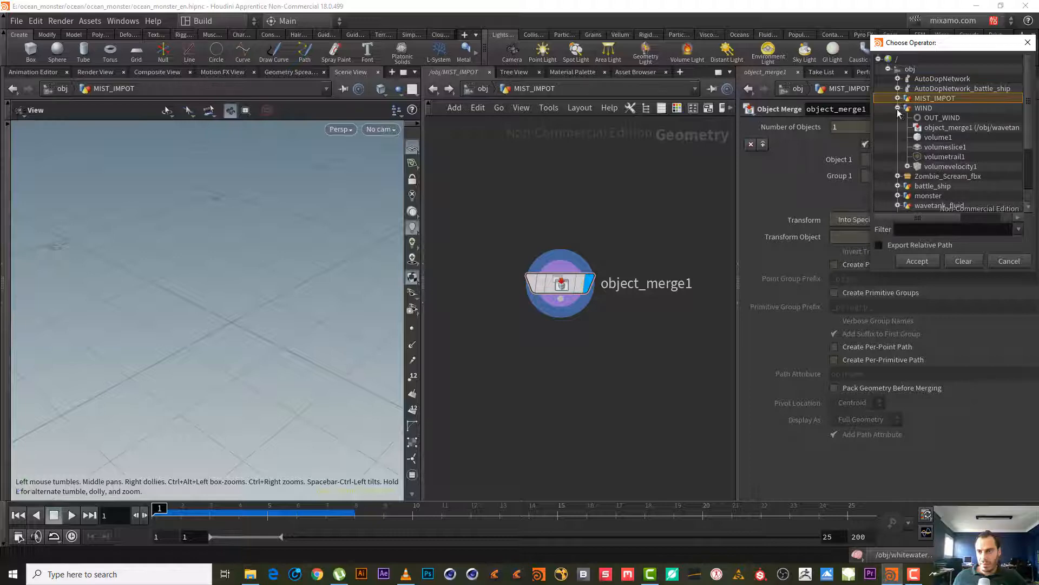
{"action": "left_click", "coordinate": [898, 107]}
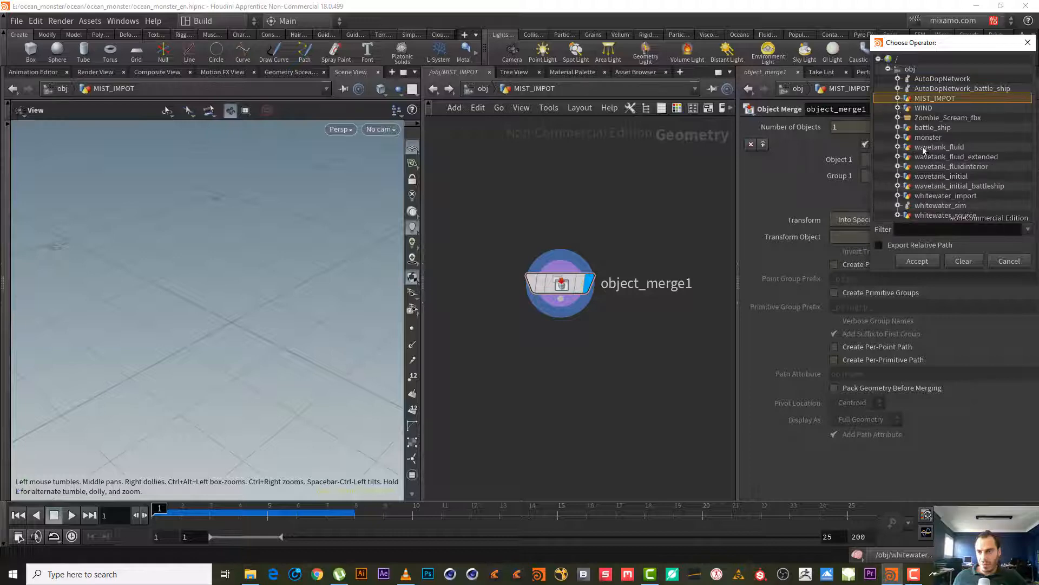
{"action": "left_click", "coordinate": [898, 195]}
{"action": "scroll", "coordinate": [950, 177], "scroll_direction": "down", "scroll_amount": 1}
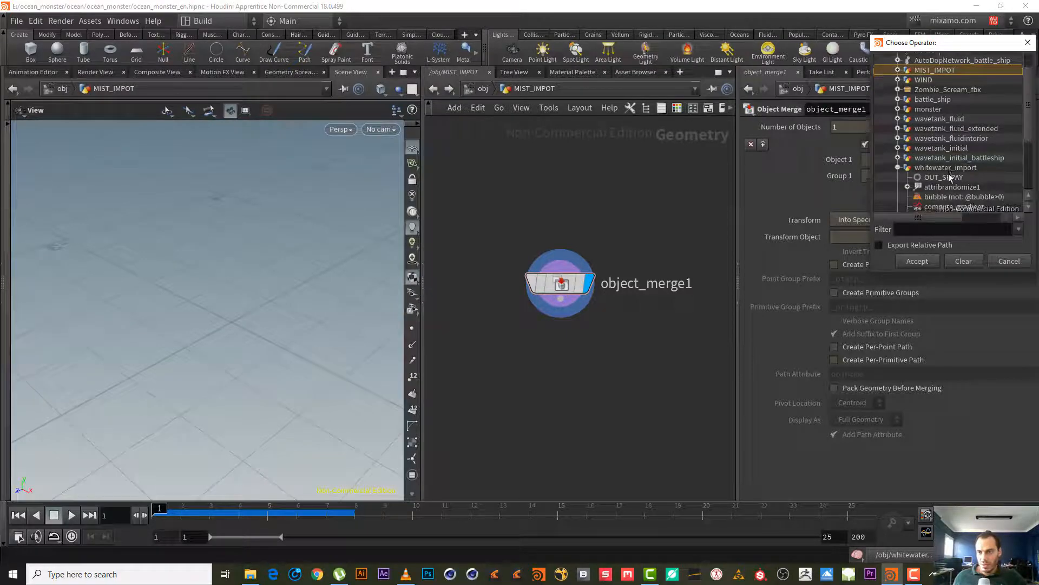
{"action": "left_click", "coordinate": [945, 177]}
{"action": "left_click", "coordinate": [917, 261]}
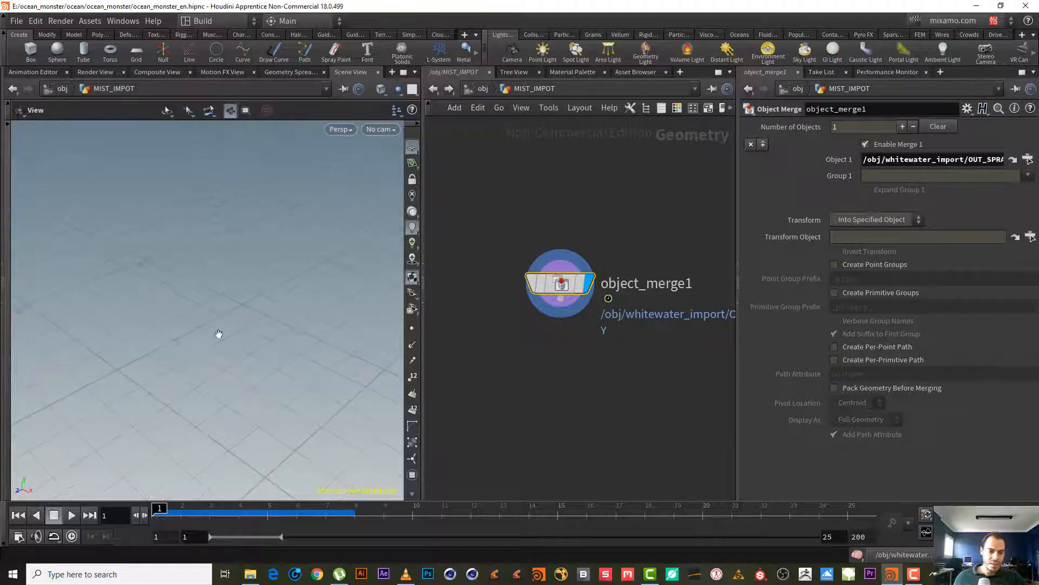
- Move the timeline to frame 5 and examine the merged spray points in the viewport
{"action": "left_click_drag", "start_coordinate": [219, 334], "coordinate": [173, 469]}
{"action": "key", "text": "Right"}
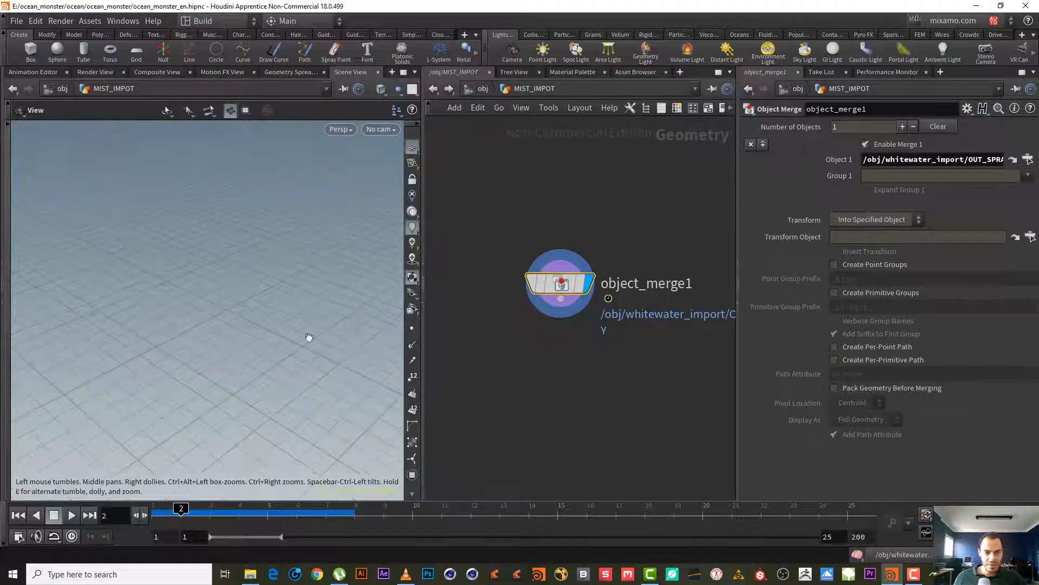
{"action": "left_click", "coordinate": [269, 513]}
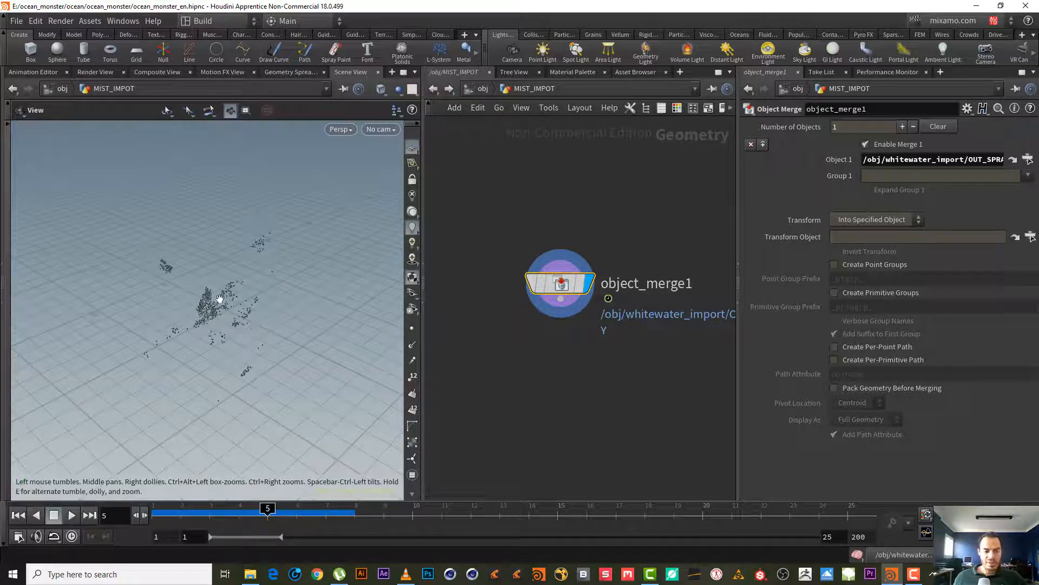
{"action": "left_click_drag", "start_coordinate": [180, 329], "coordinate": [231, 309]}
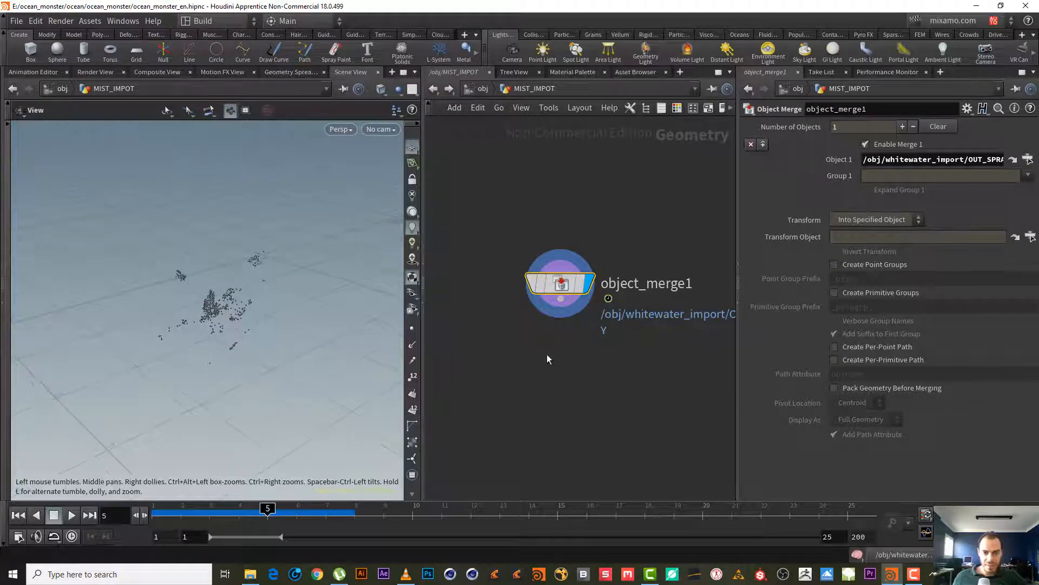
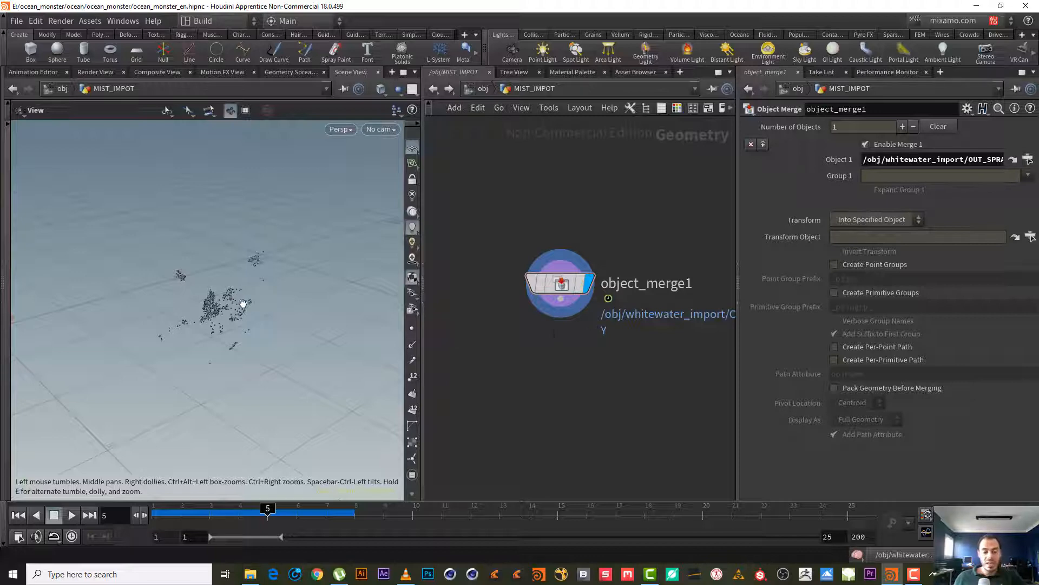
{"action": "mouse_move", "coordinate": [240, 301]}
{"action": "left_mouse_down"}
{"action": "mouse_move", "coordinate": [235, 317]}
{"action": "mouse_move", "coordinate": [226, 305]}
{"action": "left_mouse_up"}
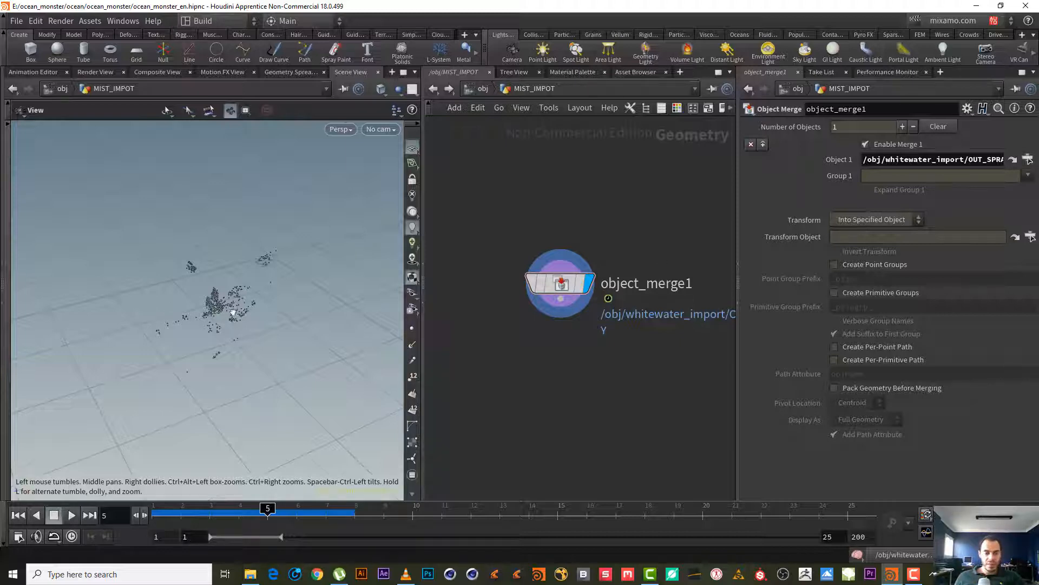
{"action": "left_click_drag", "start_coordinate": [231, 311], "coordinate": [330, 463]}
{"action": "left_click_drag", "start_coordinate": [323, 511], "coordinate": [268, 515]}
{"action": "left_click", "coordinate": [914, 573]}
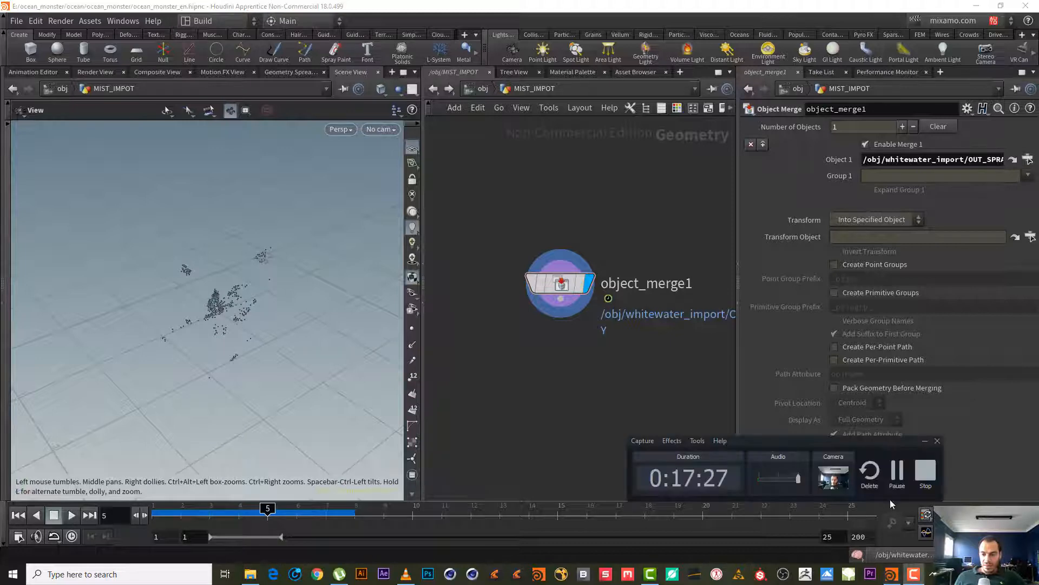
{"action": "left_click", "coordinate": [902, 475]}
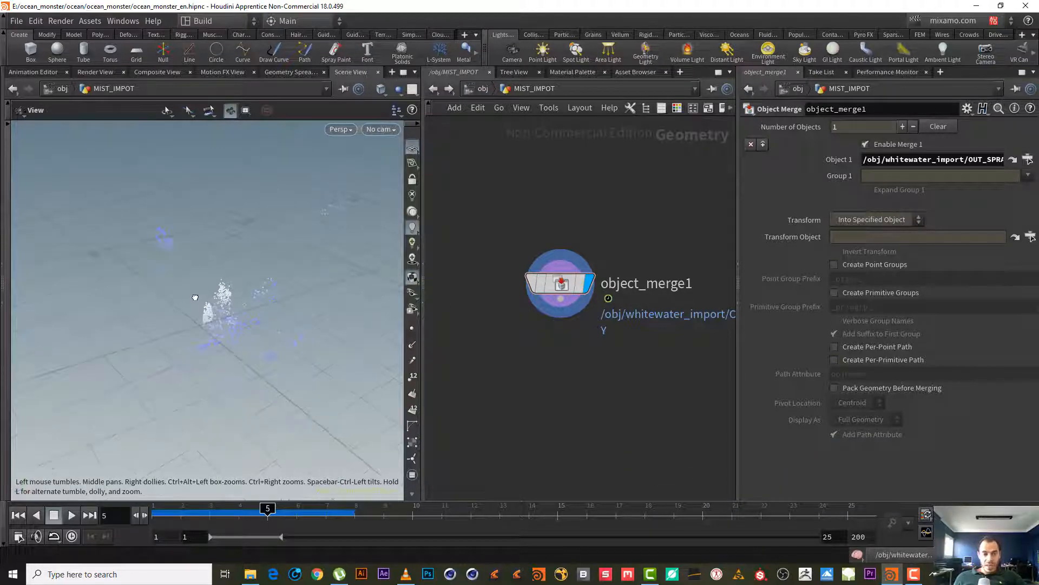
- Check the point attributes listed in object_merge1's node info
{"action": "mouse_move", "coordinate": [557, 290]}
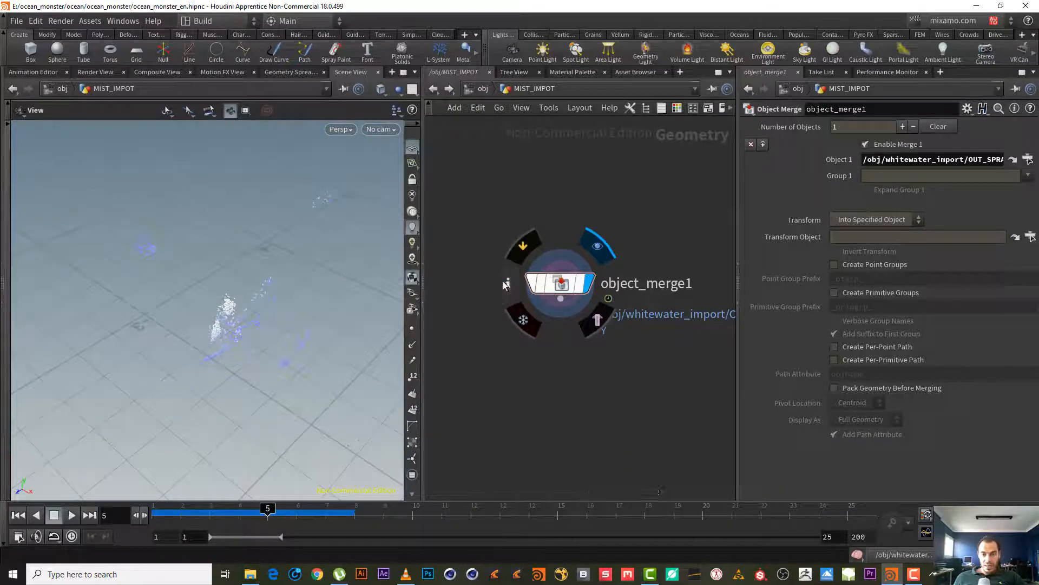
{"action": "left_click", "coordinate": [506, 282]}
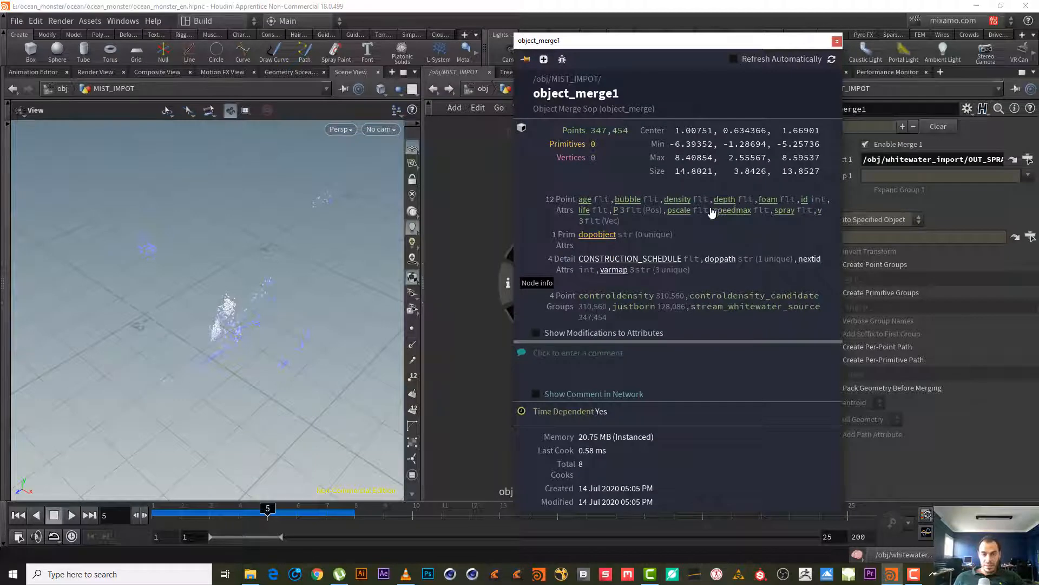
{"action": "left_click", "coordinate": [836, 42]}
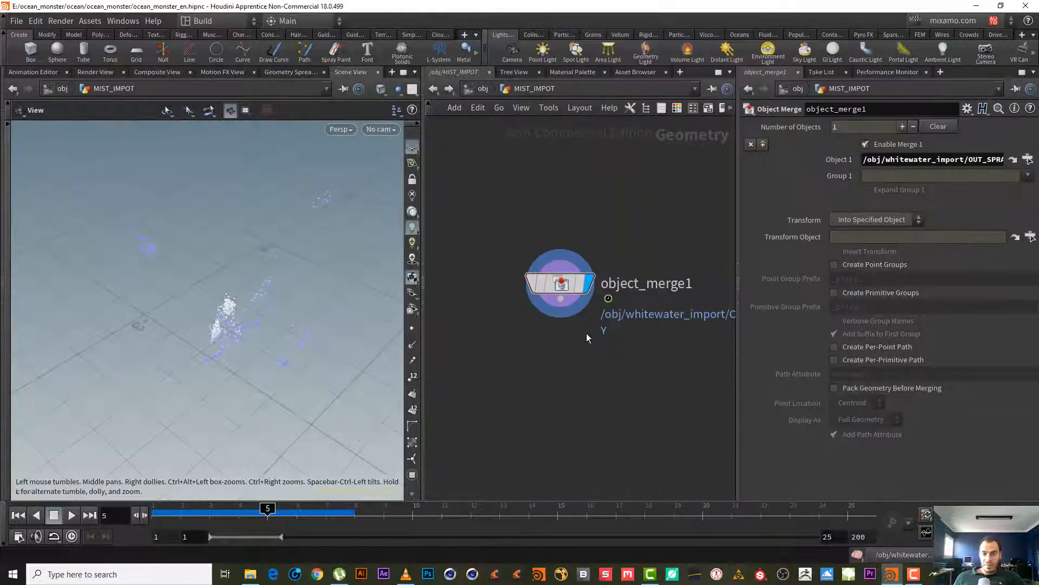
- Add a Point VOP node below object_merge1, wired to its output
{"action": "left_click", "coordinate": [560, 299]}
{"action": "key", "text": "Tab"}
{"action": "type", "text": "point v"}
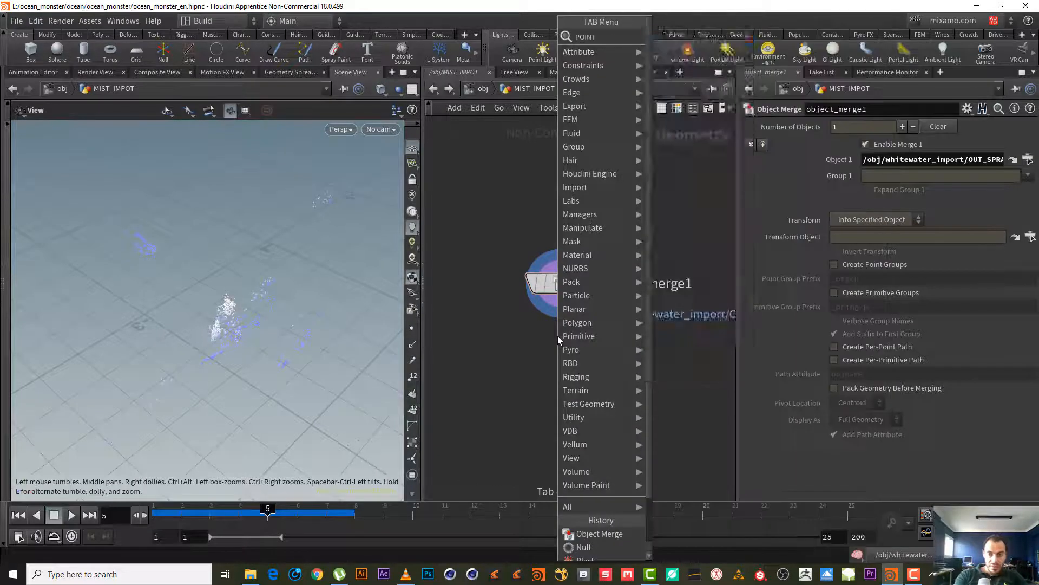
{"action": "key", "text": "Escape"}
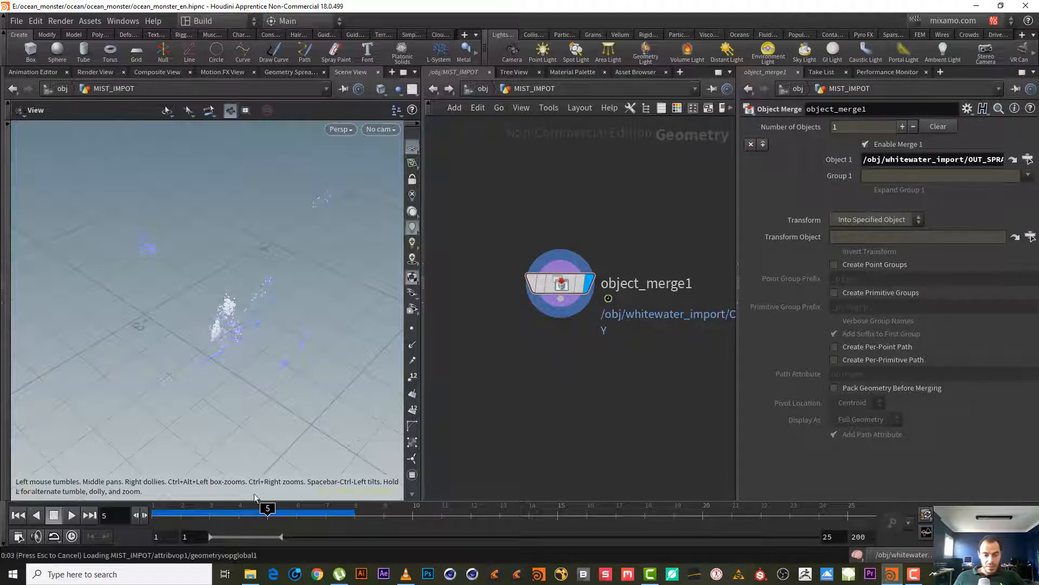
{"action": "left_click", "coordinate": [913, 574]}
{"action": "left_click", "coordinate": [897, 472]}
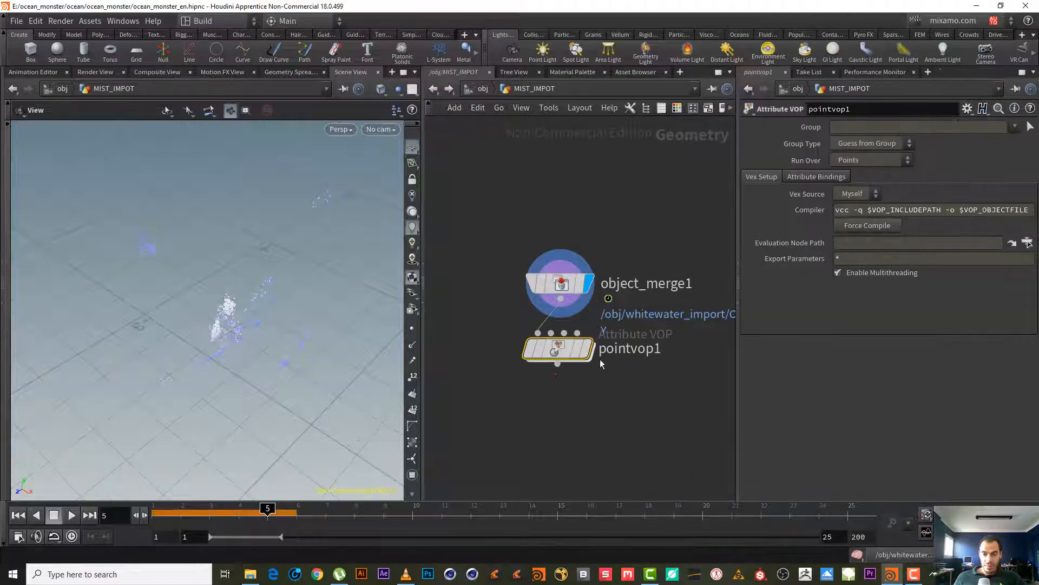
- Go inside the pointvop1 node to its VEX network
{"action": "double_click", "coordinate": [565, 349]}
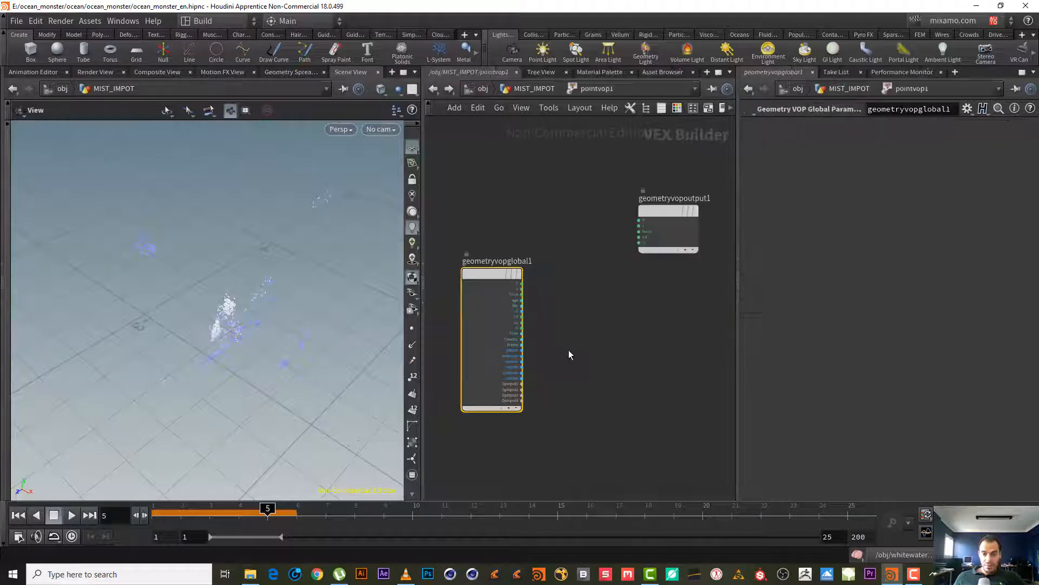
{"action": "scroll", "coordinate": [579, 320], "scroll_direction": "up", "scroll_amount": 5}
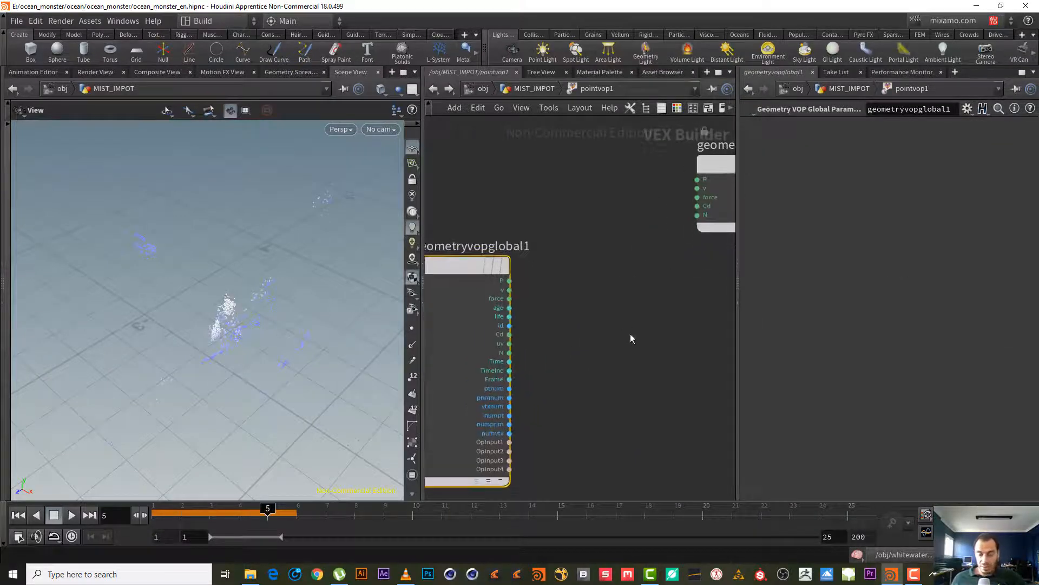
{"action": "scroll", "coordinate": [631, 309], "scroll_direction": "down", "scroll_amount": 3}
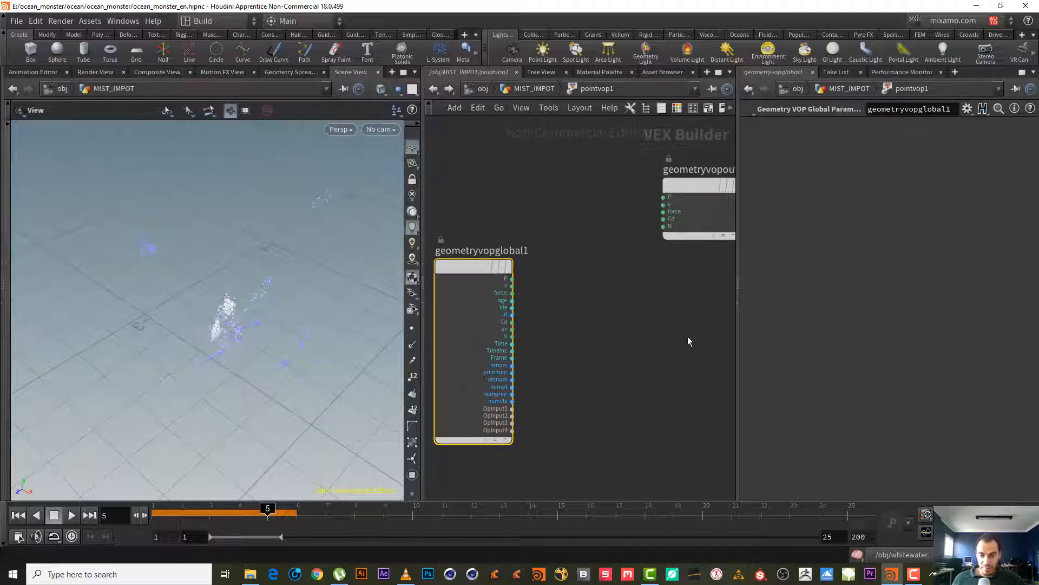
{"action": "scroll", "coordinate": [555, 335], "scroll_direction": "up", "scroll_amount": 3}
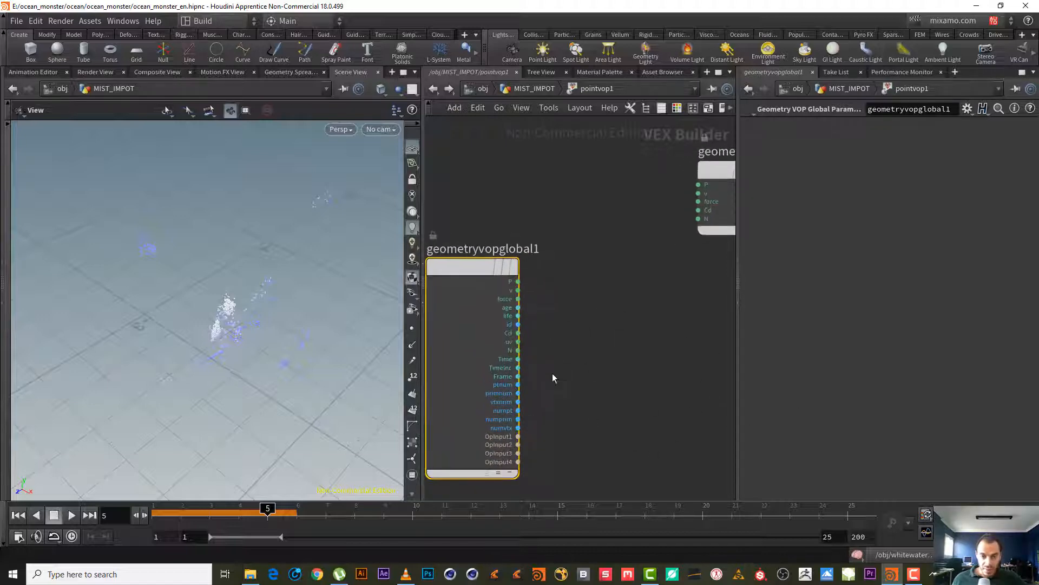
{"action": "key", "text": "Tab"}
{"action": "type", "text": "DEPTH"}
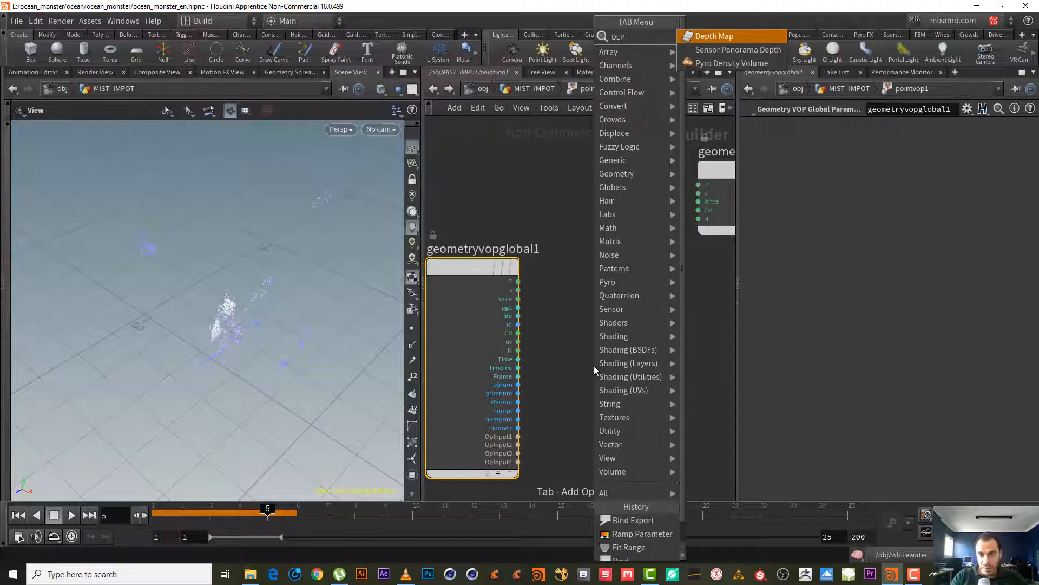
{"action": "key", "text": "BackSpace"}
{"action": "key", "text": "BackSpace"}
{"action": "key", "text": "BackSpace"}
{"action": "key", "text": "BackSpace"}
{"action": "key", "text": "BackSpace"}
{"action": "key", "text": "Escape"}
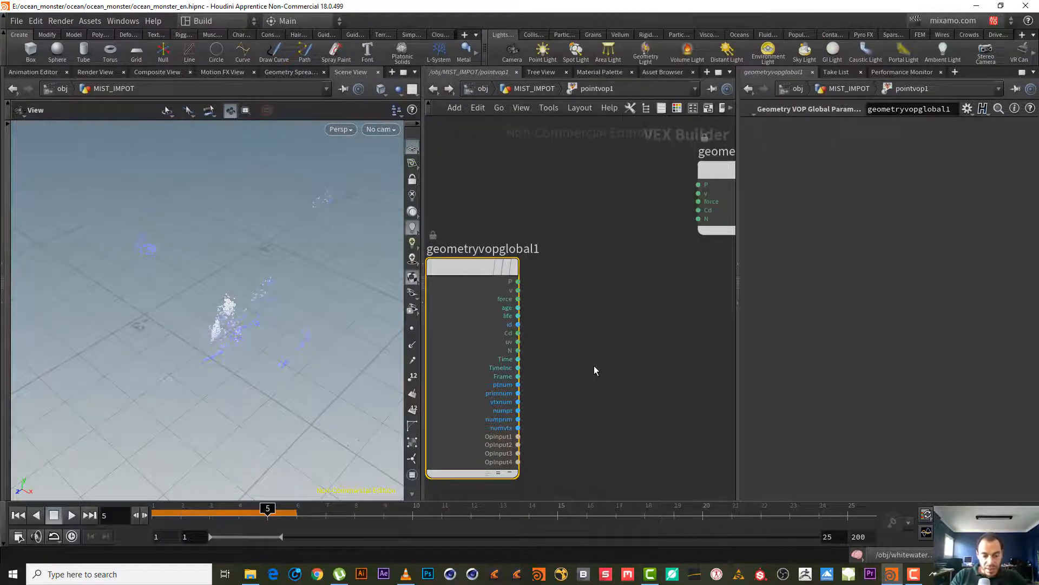
- Add a Bind node to the VEX network and place it below geometryvopglobal1
{"action": "key", "text": "Tab"}
{"action": "type", "text": "bin"}
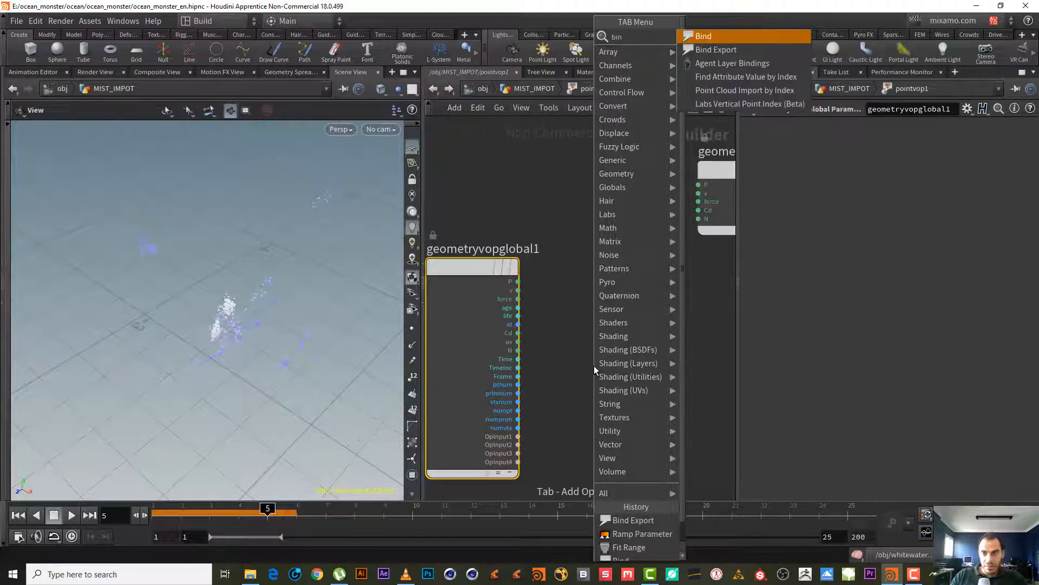
{"action": "key", "text": "Return"}
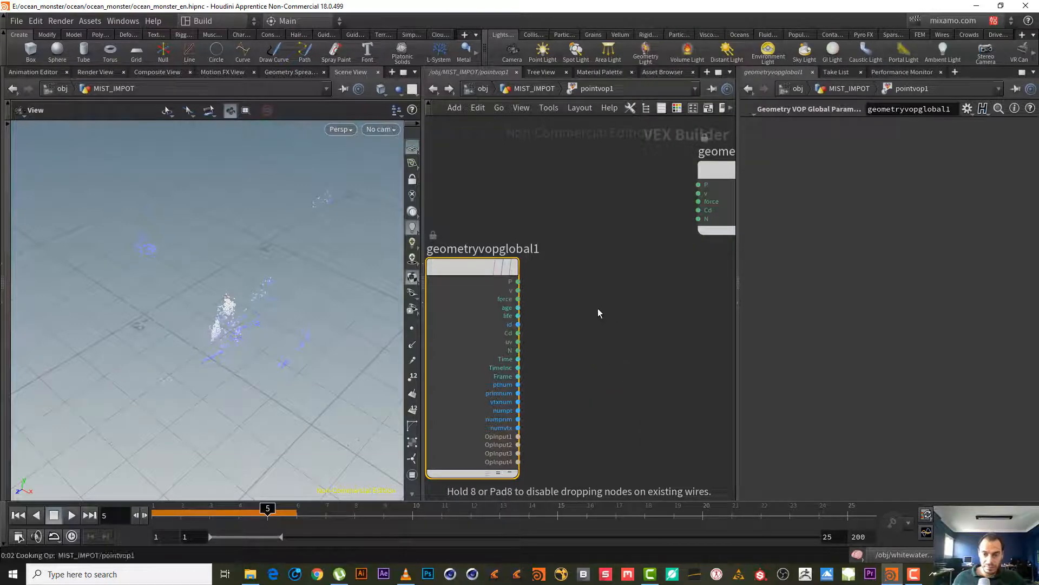
{"action": "left_click", "coordinate": [595, 366]}
{"action": "scroll", "coordinate": [517, 385], "scroll_direction": "down", "scroll_amount": 4}
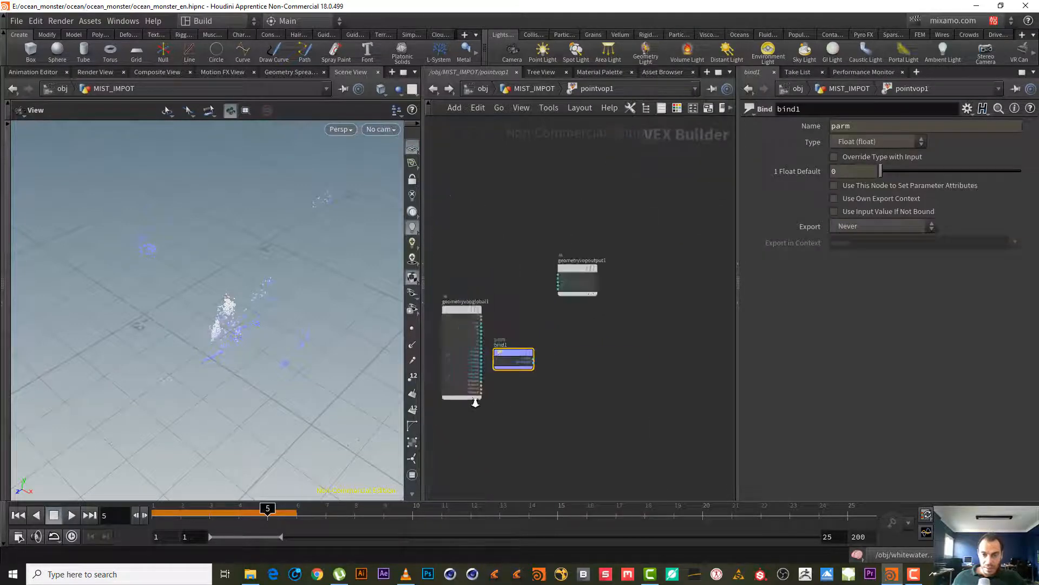
{"action": "middle_click_drag", "start_coordinate": [503, 386], "coordinate": [529, 325]}
{"action": "left_click_drag", "start_coordinate": [540, 294], "coordinate": [547, 396]}
- Add a Fit Range node beside bind1, with bind1's parm output wired into its val input
{"action": "scroll", "coordinate": [575, 365], "scroll_direction": "up", "scroll_amount": 4}
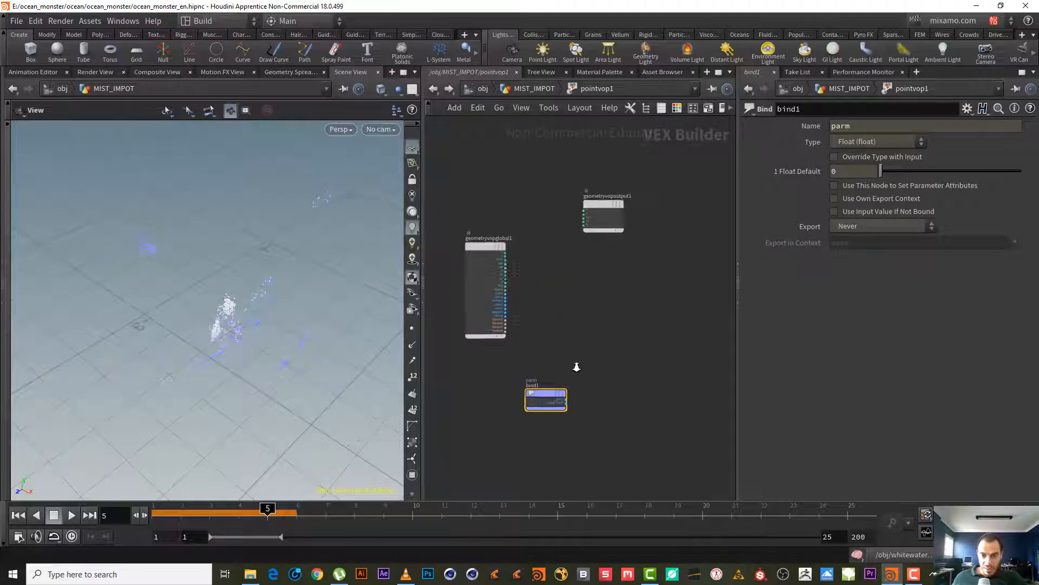
{"action": "middle_click_drag", "start_coordinate": [574, 414], "coordinate": [524, 379]}
{"action": "left_click", "coordinate": [509, 387]}
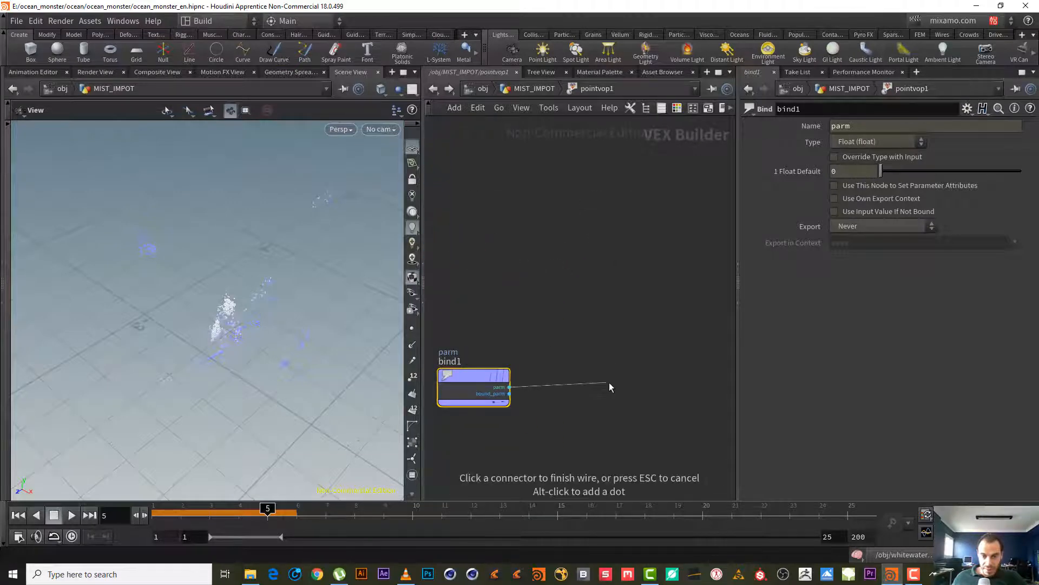
{"action": "key", "text": "Tab"}
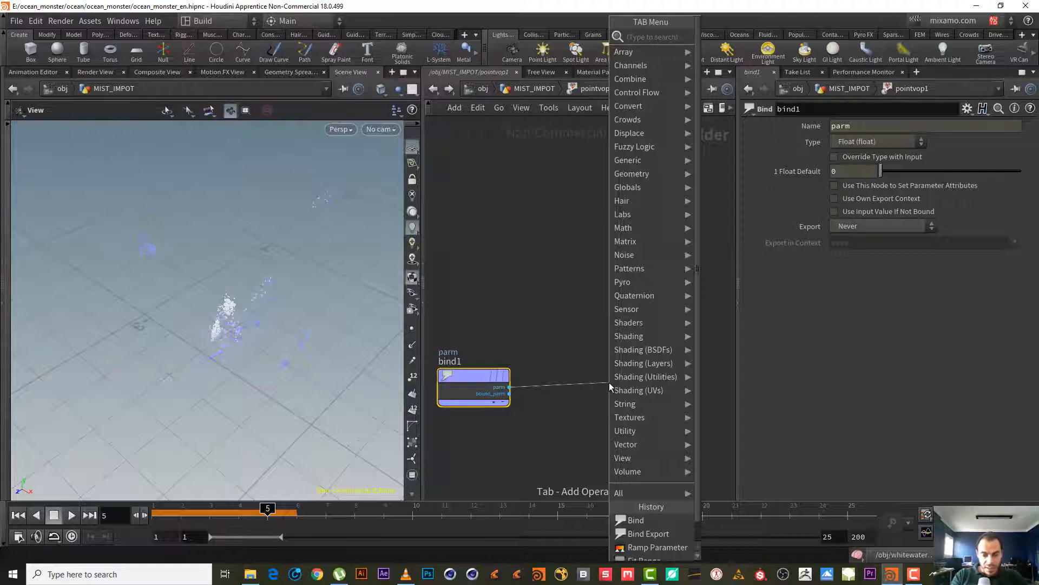
{"action": "type", "text": "fit"}
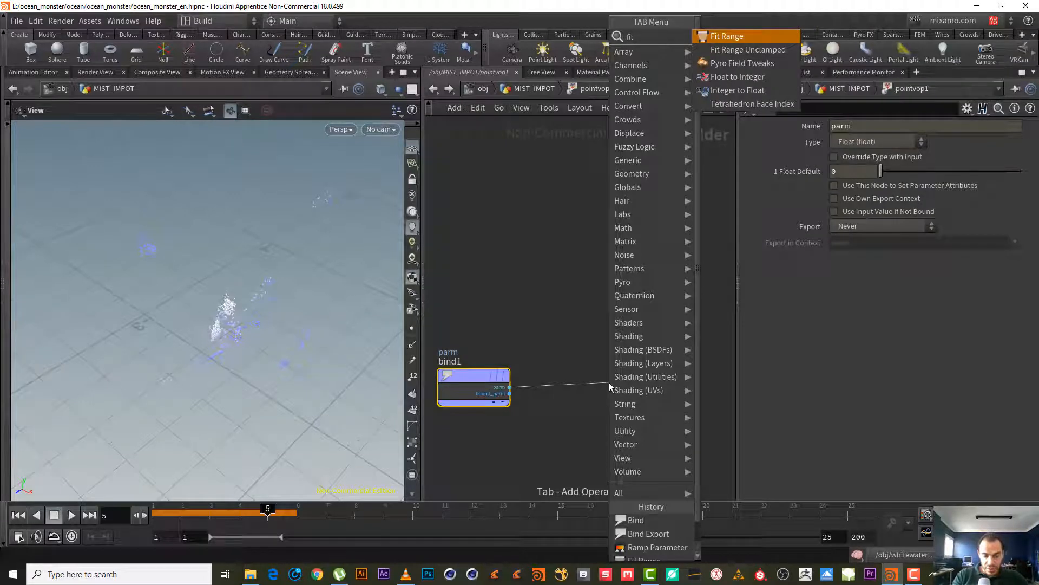
{"action": "key", "text": "Return"}
{"action": "left_click", "coordinate": [609, 382]}
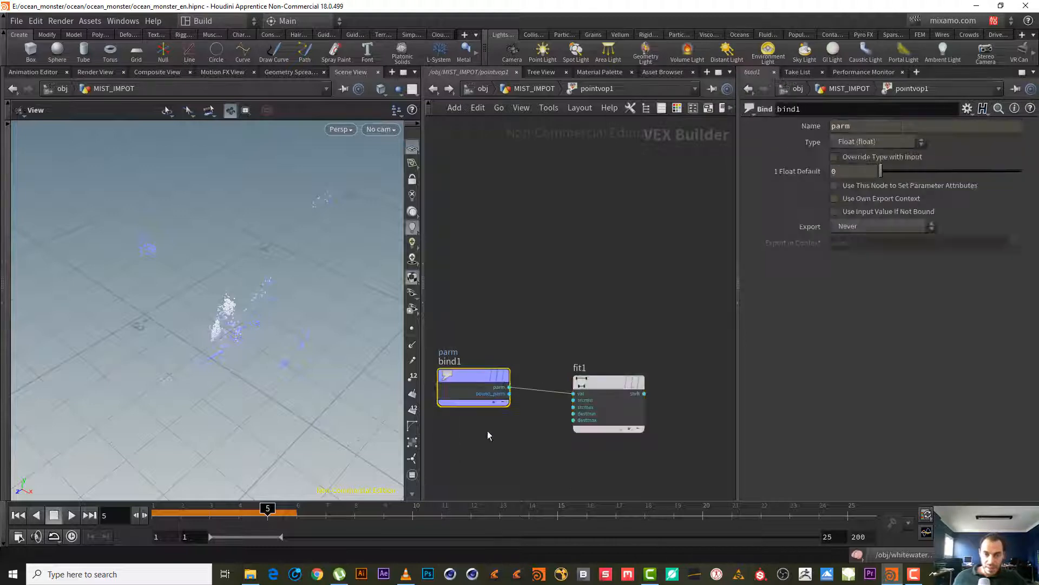
- Set the parameter name of the bind1 node to depth
{"action": "double_click", "coordinate": [879, 125]}
{"action": "type", "text": "depth"}
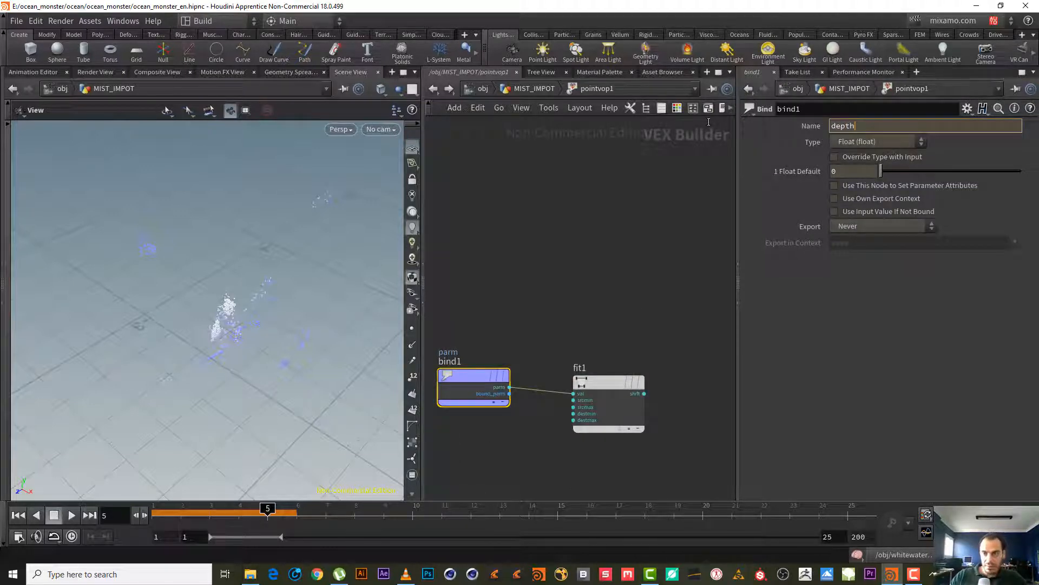
{"action": "key", "text": "Return"}
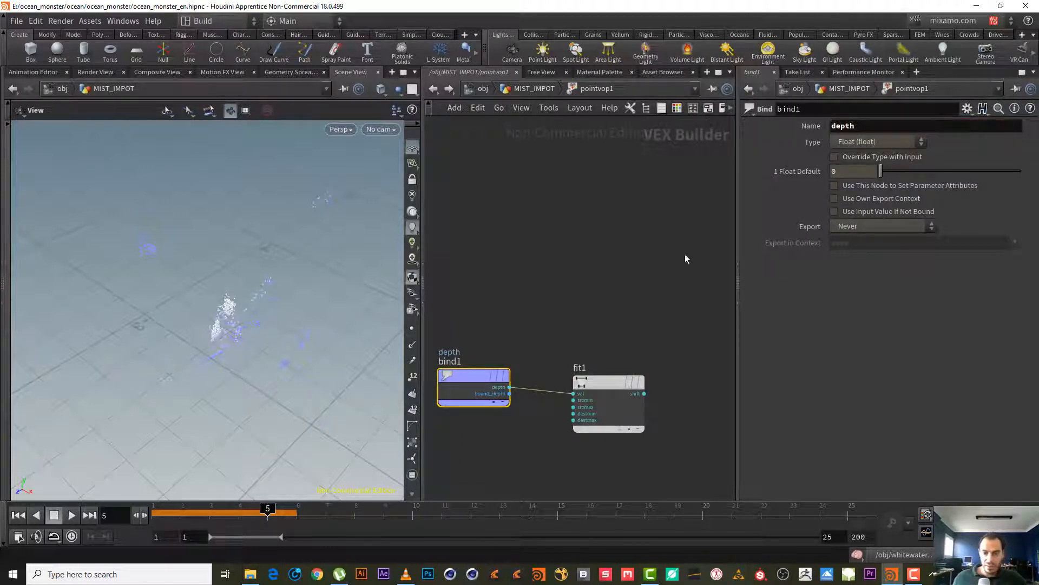
- Promote the srcmin and srcmax inputs of fit1 to parameters
{"action": "middle_click_drag", "start_coordinate": [645, 296], "coordinate": [509, 249]}
{"action": "middle_click_drag", "start_coordinate": [540, 288], "coordinate": [652, 260]}
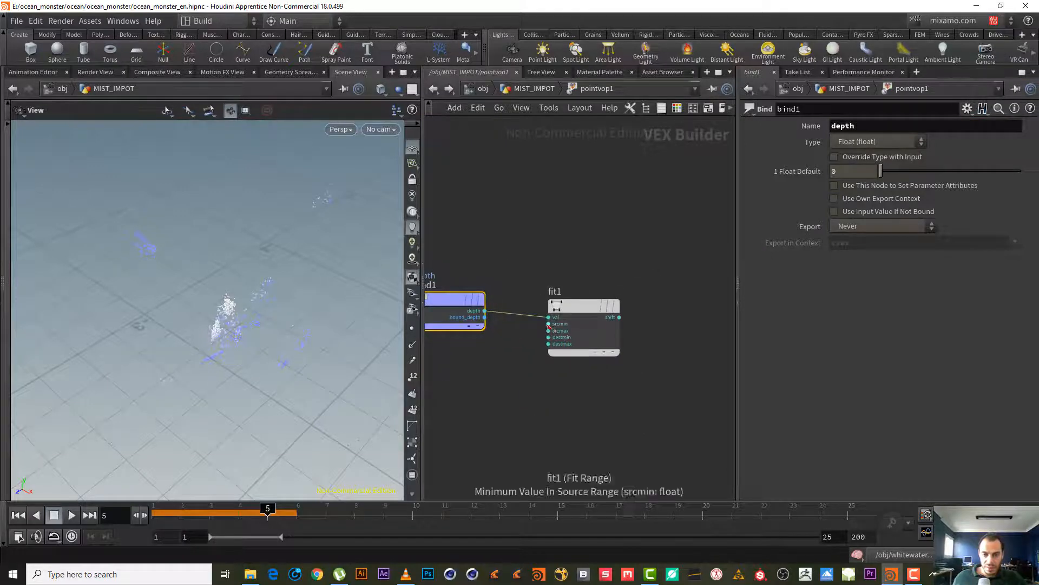
{"action": "right_click", "coordinate": [548, 323]}
{"action": "left_click", "coordinate": [563, 332]}
{"action": "right_click", "coordinate": [548, 330]}
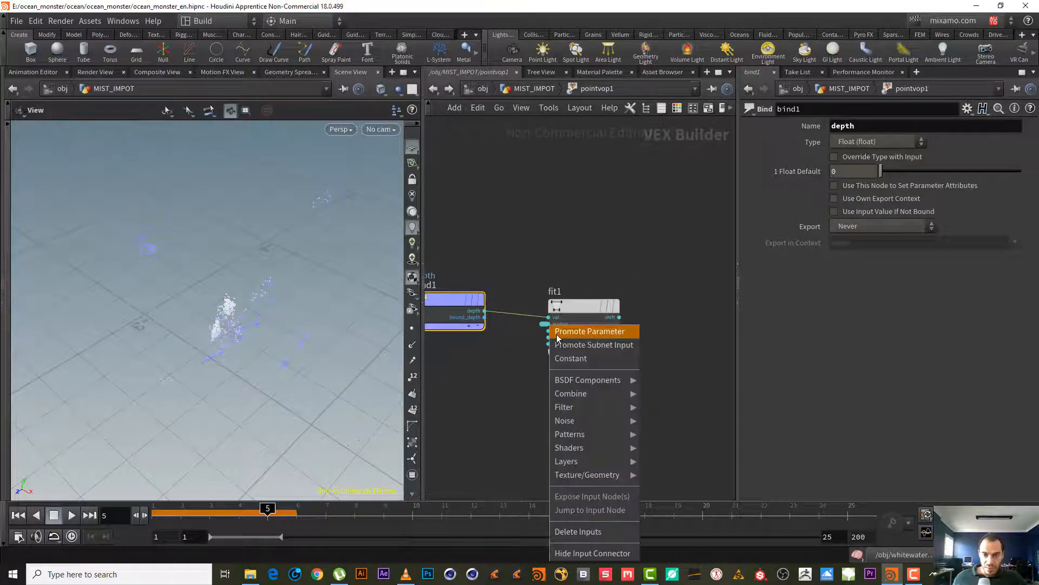
{"action": "left_click", "coordinate": [561, 331]}
- Add a Ramp Parameter node after fit1, with fit1's shift output wired into its input
{"action": "middle_click_drag", "start_coordinate": [662, 278], "coordinate": [570, 281]}
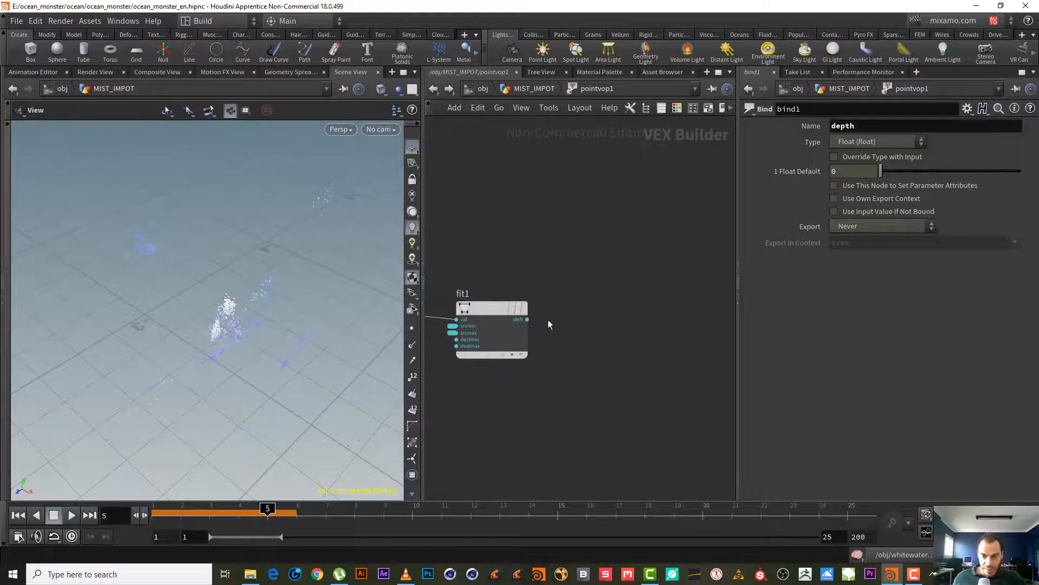
{"action": "key", "text": "Tab"}
{"action": "type", "text": "ramp"}
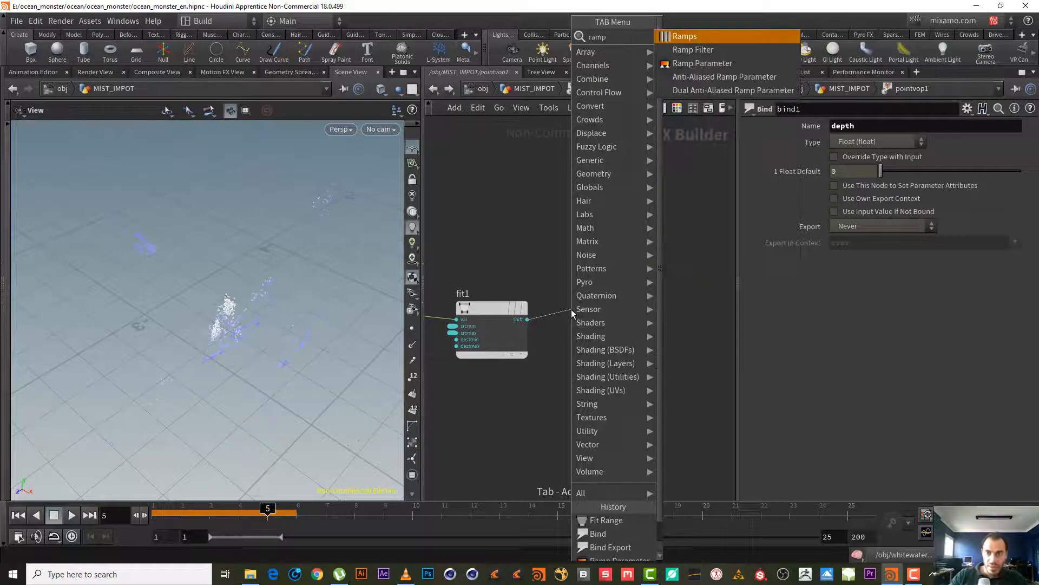
{"action": "key", "text": "Down"}
{"action": "key", "text": "Down"}
{"action": "key", "text": "Return"}
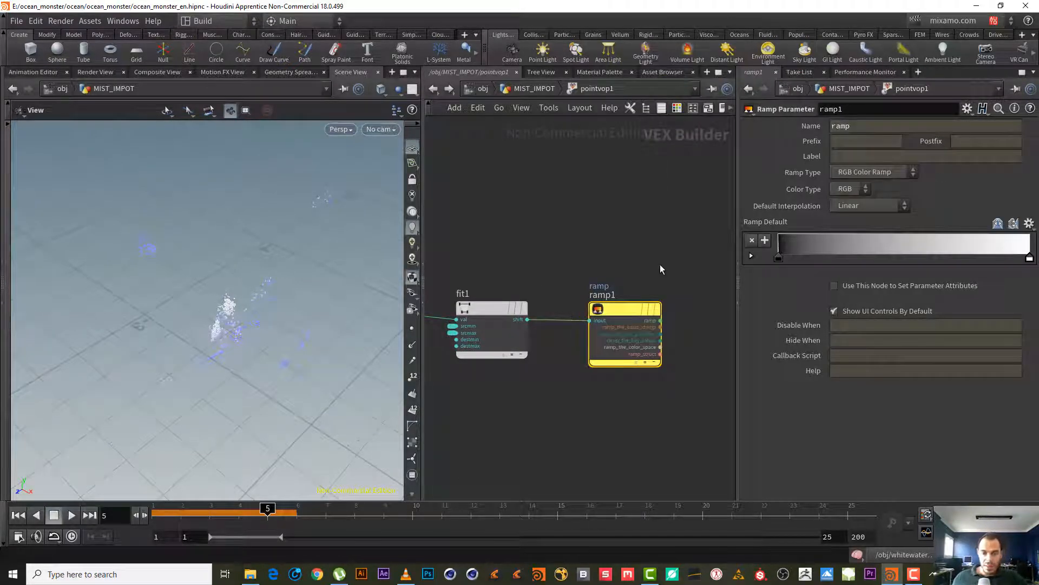
- Add a Bind Export node to the right of ramp1 and wire ramp1's ramp output into its input
{"action": "middle_click_drag", "start_coordinate": [661, 264], "coordinate": [600, 279]}
{"action": "key", "text": "Tab"}
{"action": "type", "text": "bind e"}
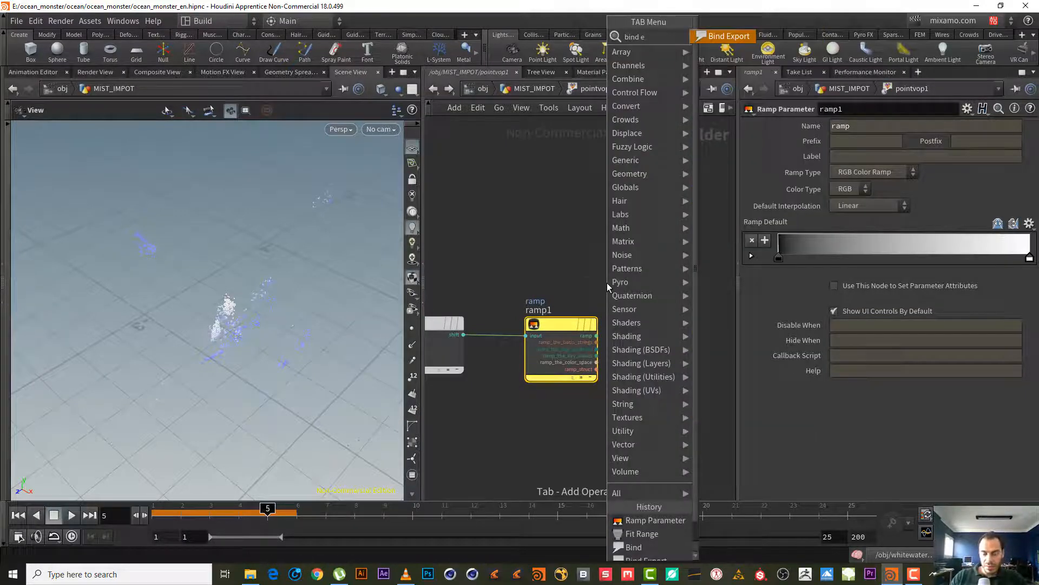
{"action": "key", "text": "Return"}
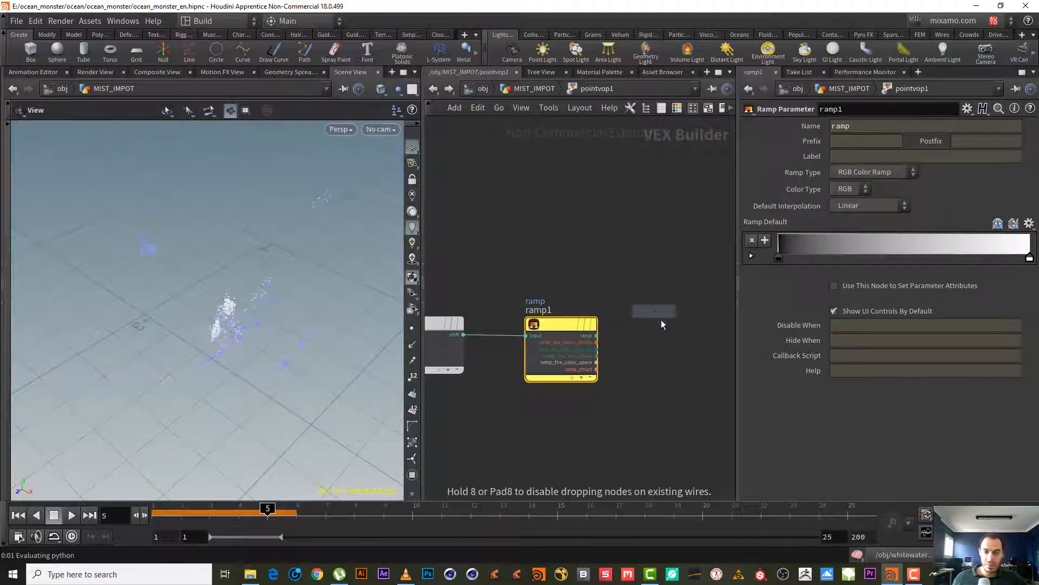
{"action": "left_click", "coordinate": [675, 317]}
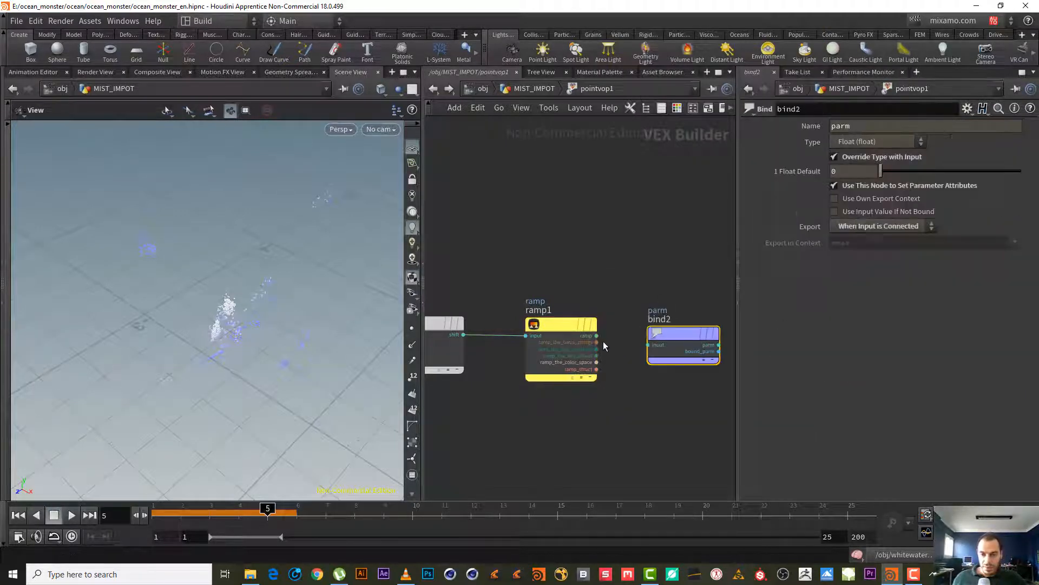
{"action": "left_click_drag", "start_coordinate": [597, 336], "coordinate": [648, 345]}
- Wire ramp1's ramp output into the Cd input of the geometry VOP output node
{"action": "scroll", "coordinate": [599, 285], "scroll_direction": "down", "scroll_amount": 5}
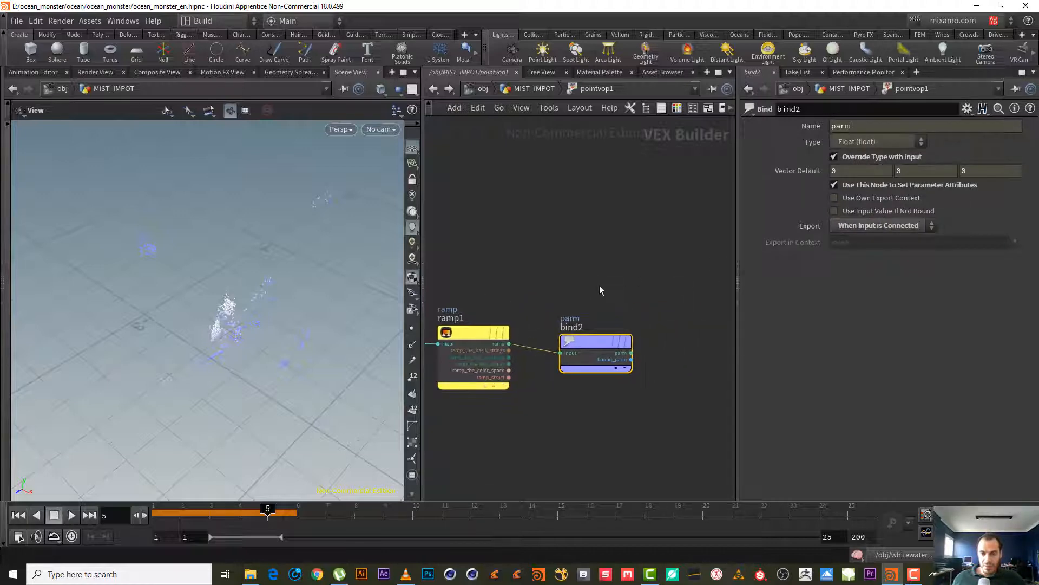
{"action": "left_click_drag", "start_coordinate": [459, 132], "coordinate": [656, 255]}
{"action": "scroll", "coordinate": [586, 315], "scroll_direction": "up", "scroll_amount": 3}
{"action": "left_click", "coordinate": [543, 349]}
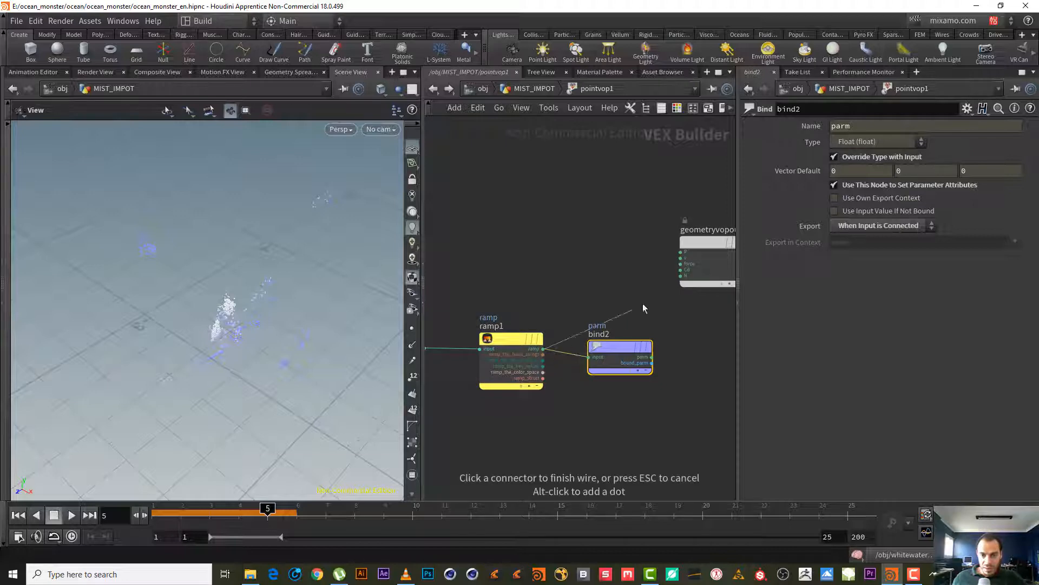
{"action": "left_click", "coordinate": [680, 269]}
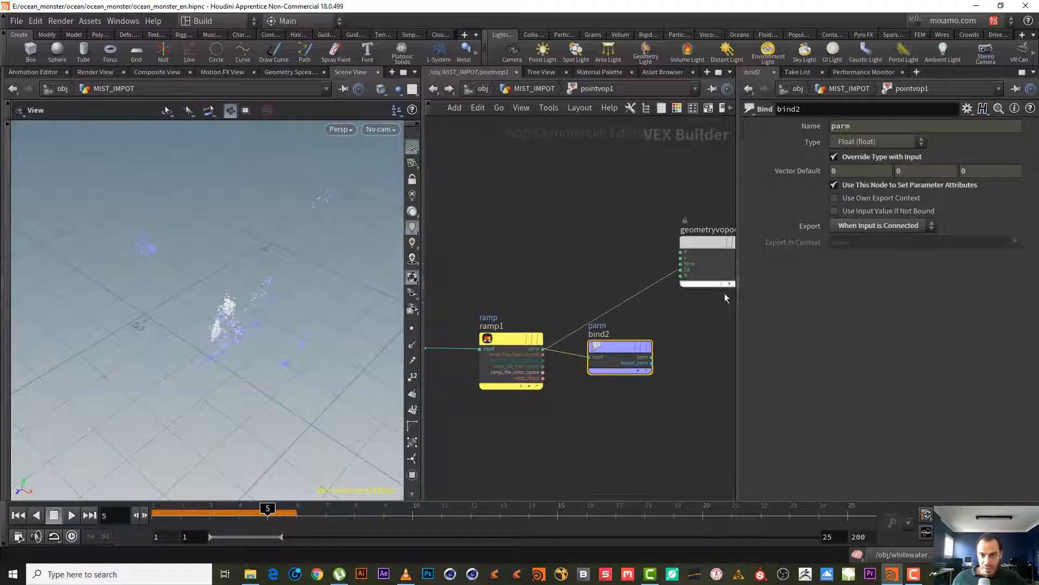
{"action": "left_click", "coordinate": [914, 574]}
{"action": "left_click", "coordinate": [899, 472]}
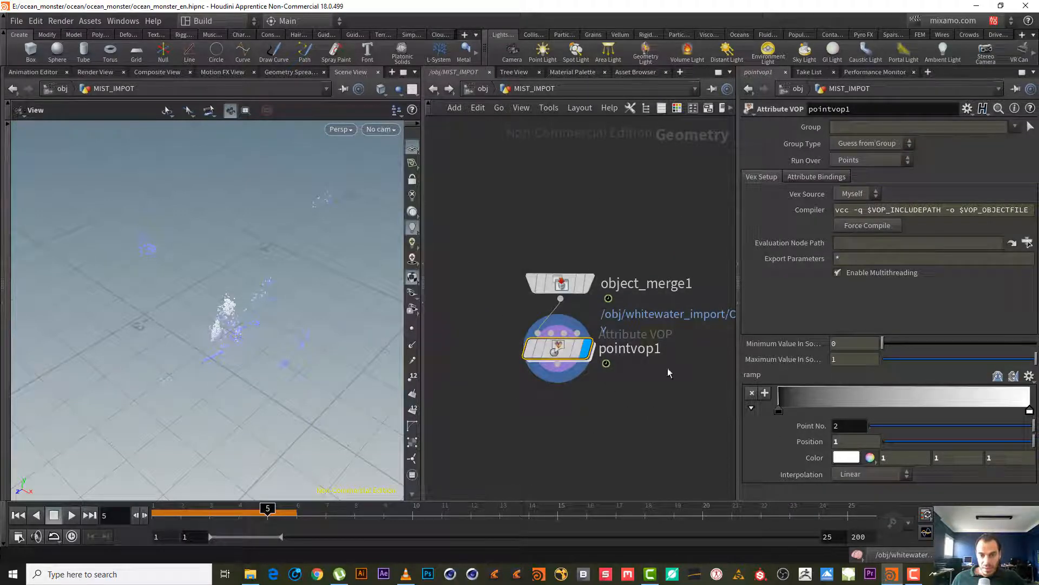
- Move pointvop1's black ramp point to about 0.2 and the white ramp point to about 0.69
{"action": "left_click_drag", "start_coordinate": [779, 410], "coordinate": [828, 407]}
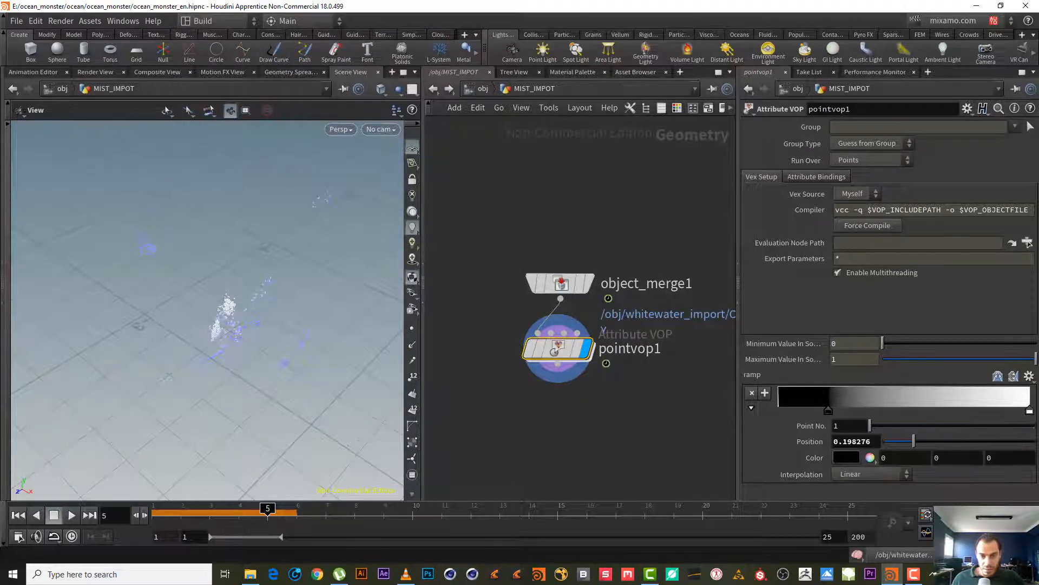
{"action": "left_click_drag", "start_coordinate": [1029, 410], "coordinate": [951, 410]}
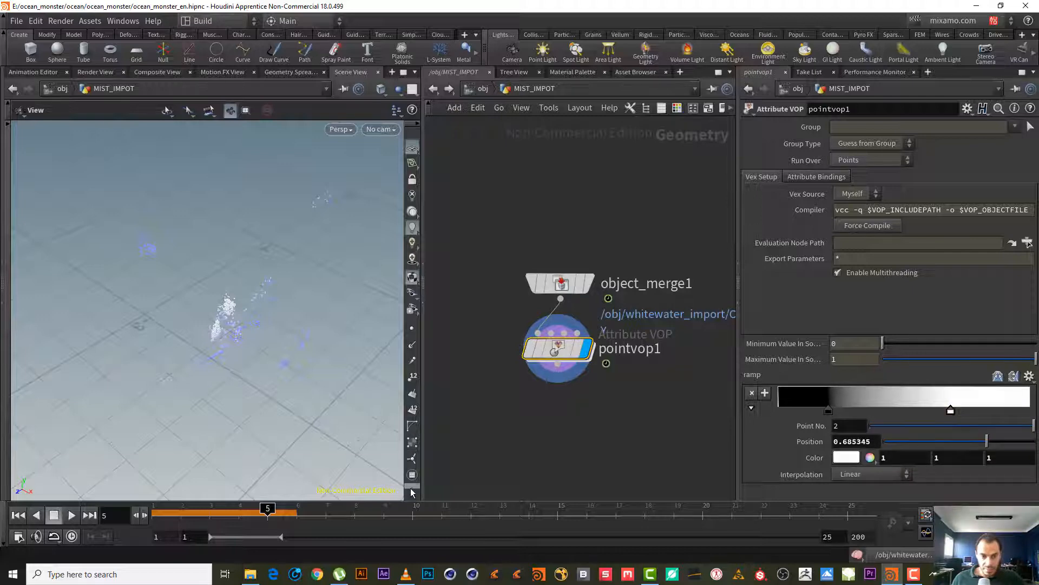
- Turn off the viewport's attribute visualizers and view the spray points closer in their ramp colors
{"action": "scroll", "coordinate": [411, 492], "scroll_direction": "down", "scroll_amount": 5}
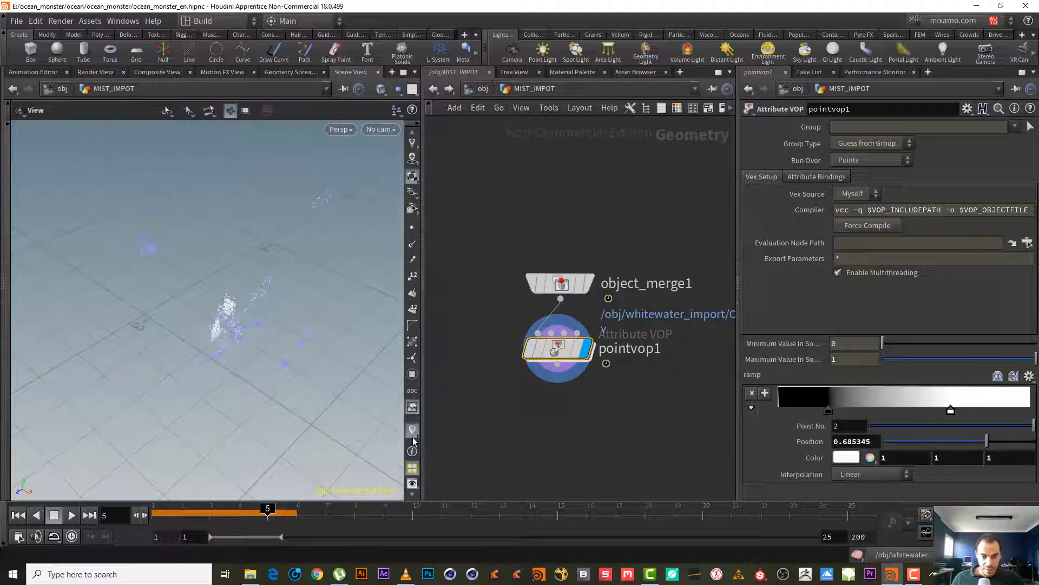
{"action": "left_click", "coordinate": [413, 432]}
{"action": "left_click_drag", "start_coordinate": [232, 331], "coordinate": [232, 297]}
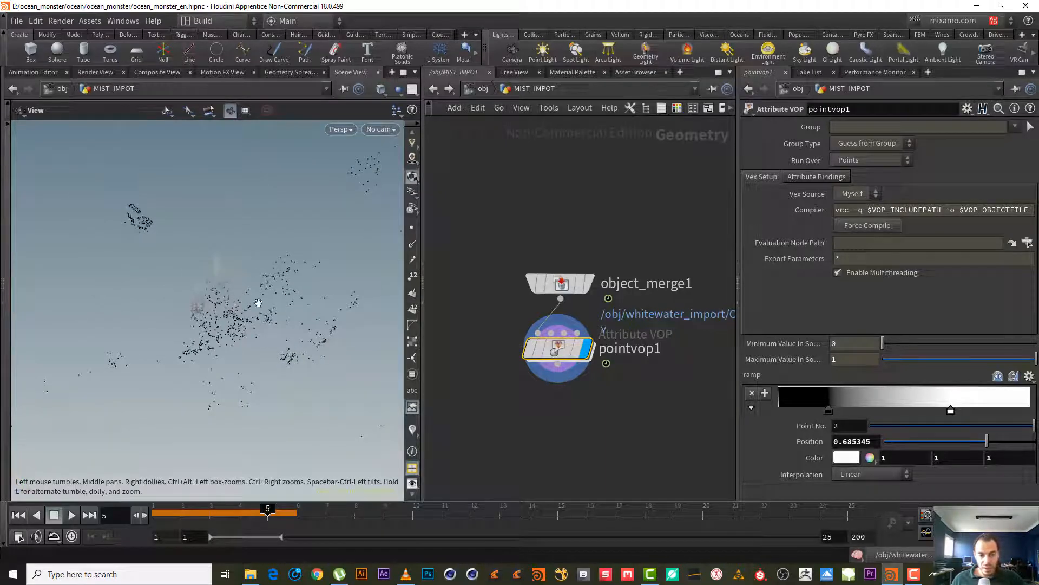
{"action": "left_click_drag", "start_coordinate": [232, 325], "coordinate": [203, 236]}
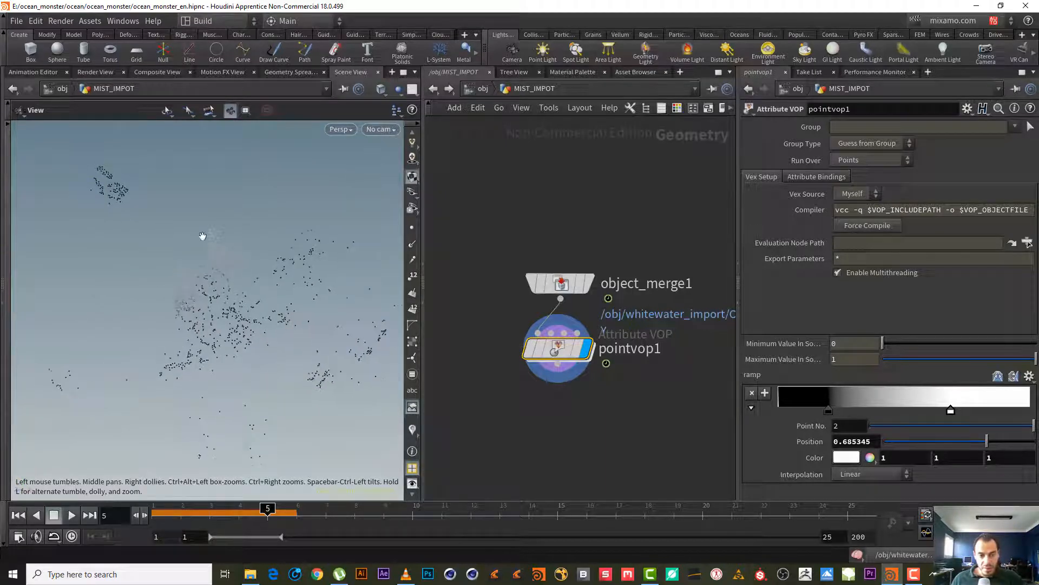
{"action": "middle_click_drag", "start_coordinate": [633, 414], "coordinate": [645, 439]}
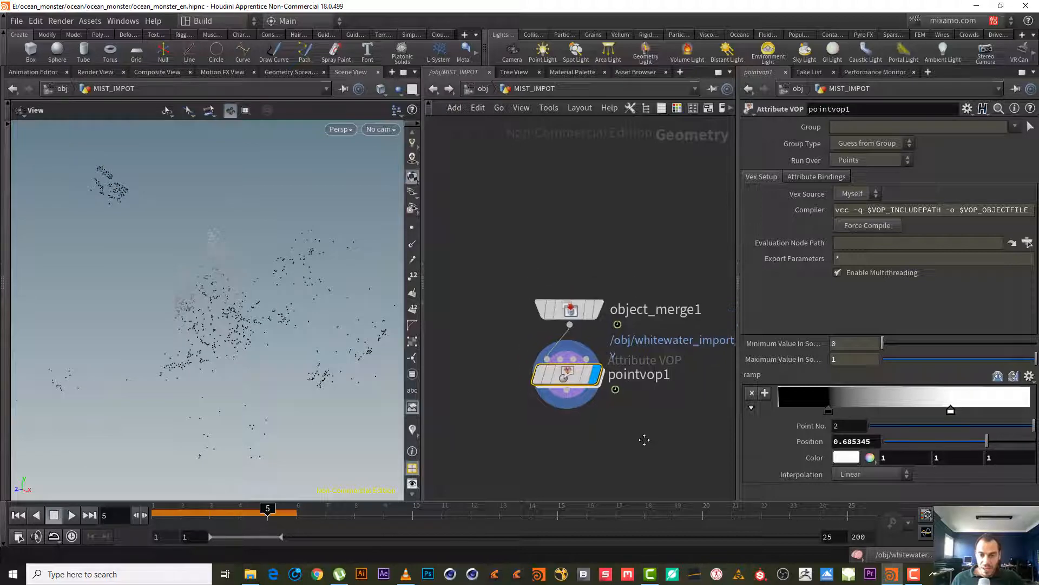
{"action": "mouse_move", "coordinate": [919, 578]}
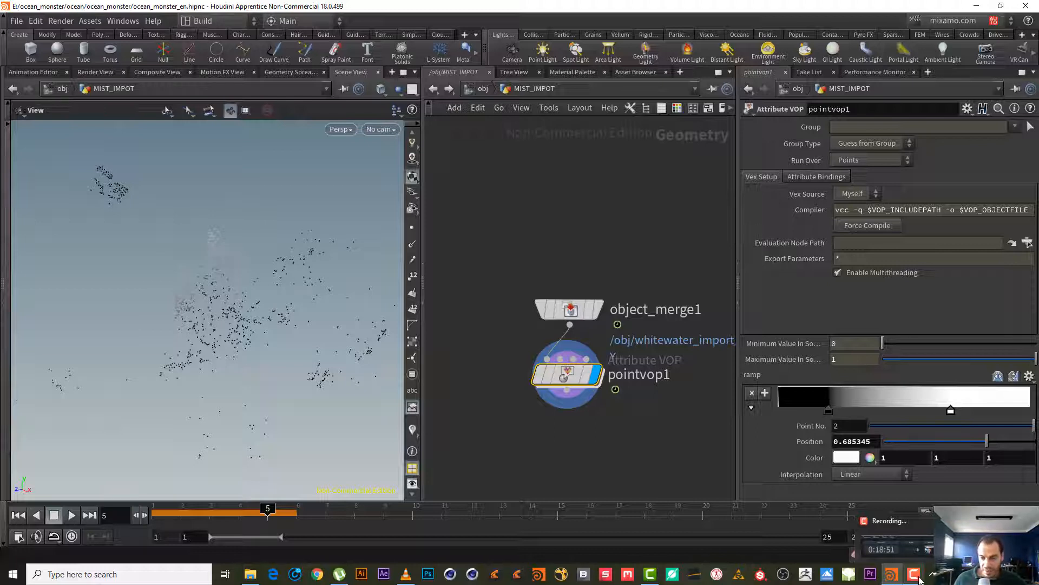
{"action": "left_click", "coordinate": [915, 575]}
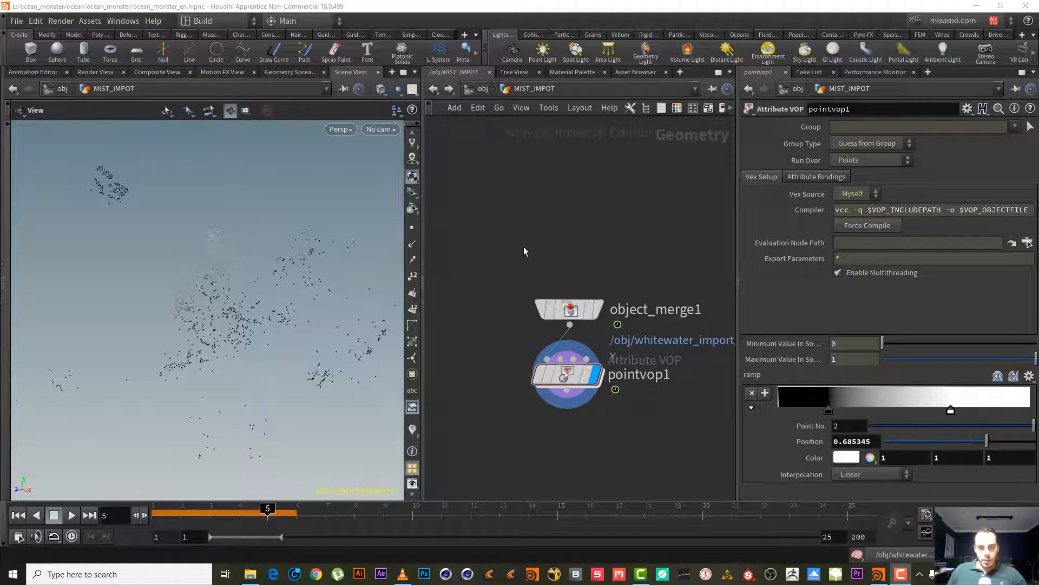
{"action": "middle_click_drag", "start_coordinate": [555, 237], "coordinate": [569, 161]}
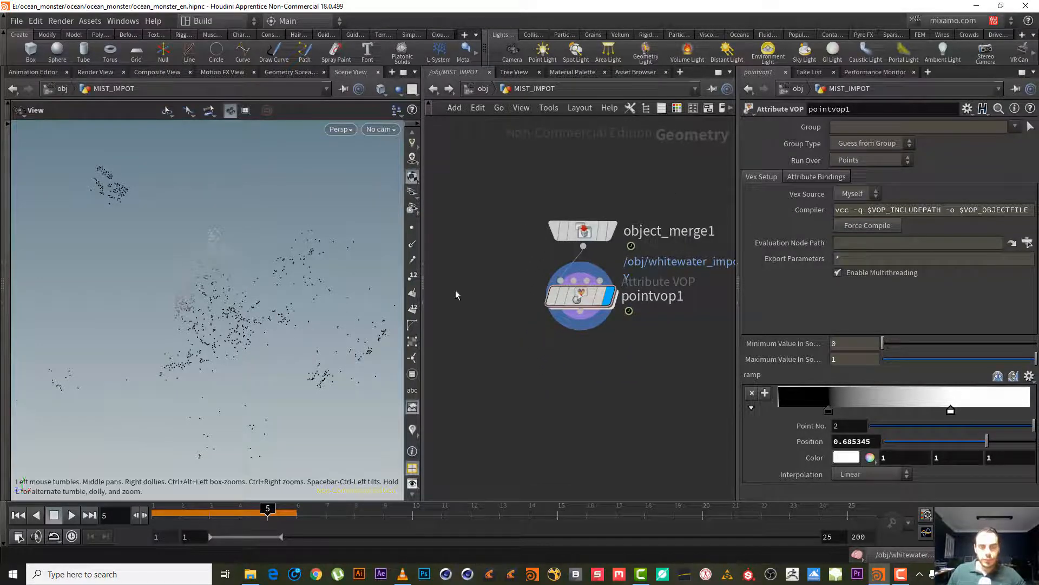
- Tighten pointvop1's ramp by moving the white point to about the middle and the black point to about 0.25
{"action": "left_click", "coordinate": [580, 296]}
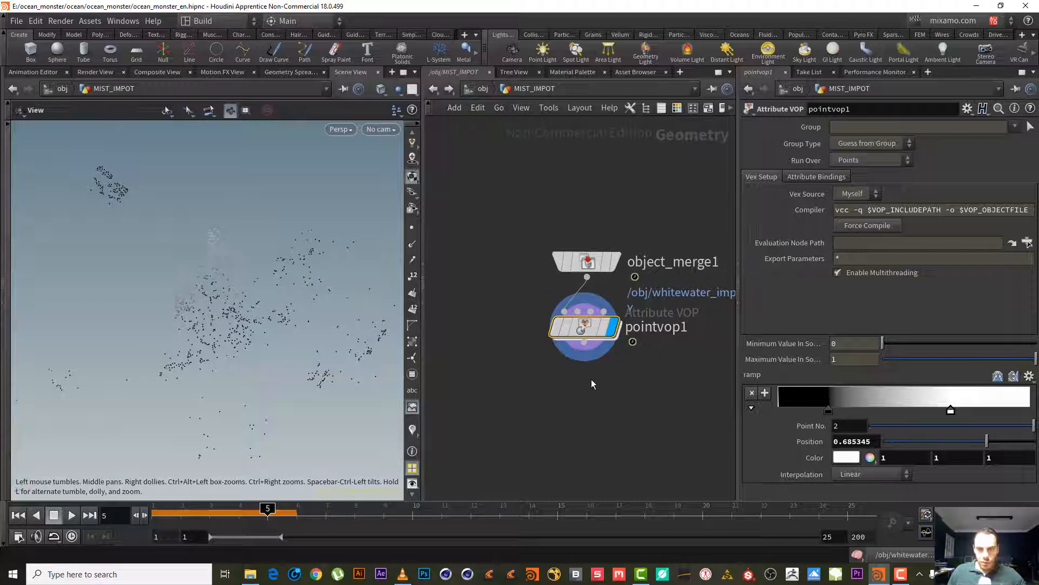
{"action": "scroll", "coordinate": [590, 358], "scroll_direction": "up", "scroll_amount": 2}
{"action": "double_click", "coordinate": [583, 314]}
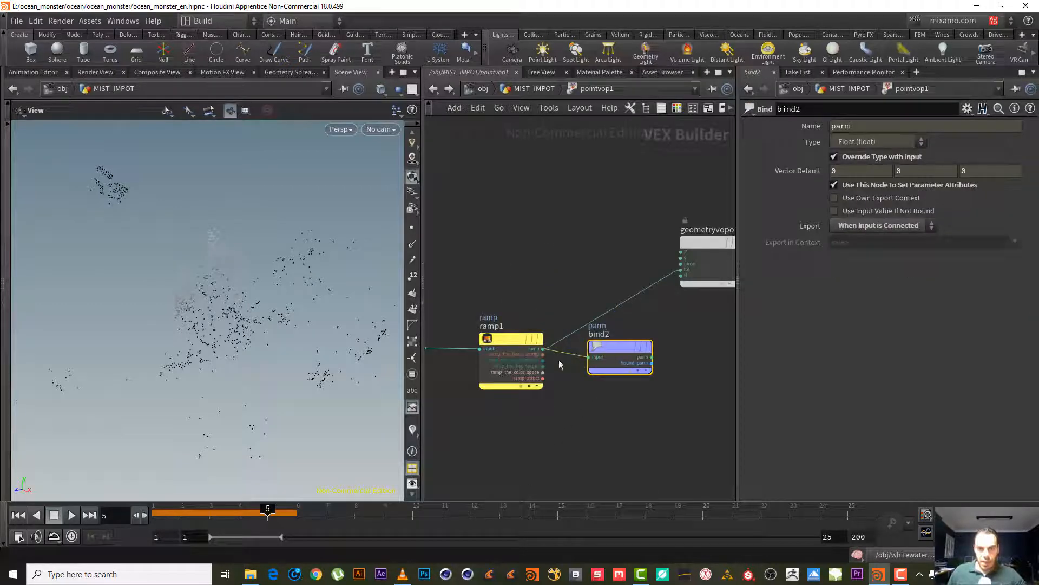
{"action": "left_click", "coordinate": [433, 89]}
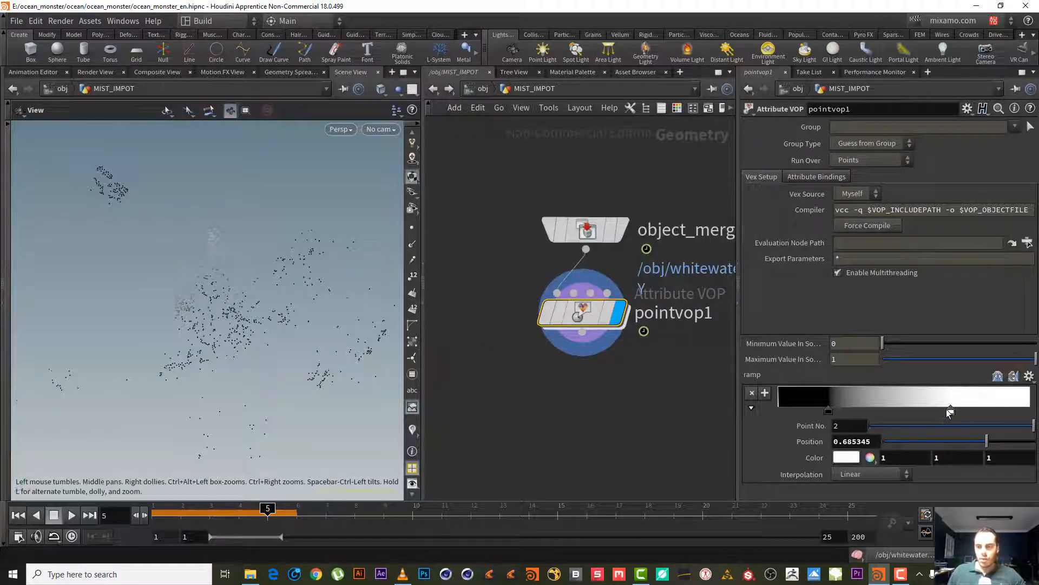
{"action": "left_click_drag", "start_coordinate": [947, 410], "coordinate": [840, 410]}
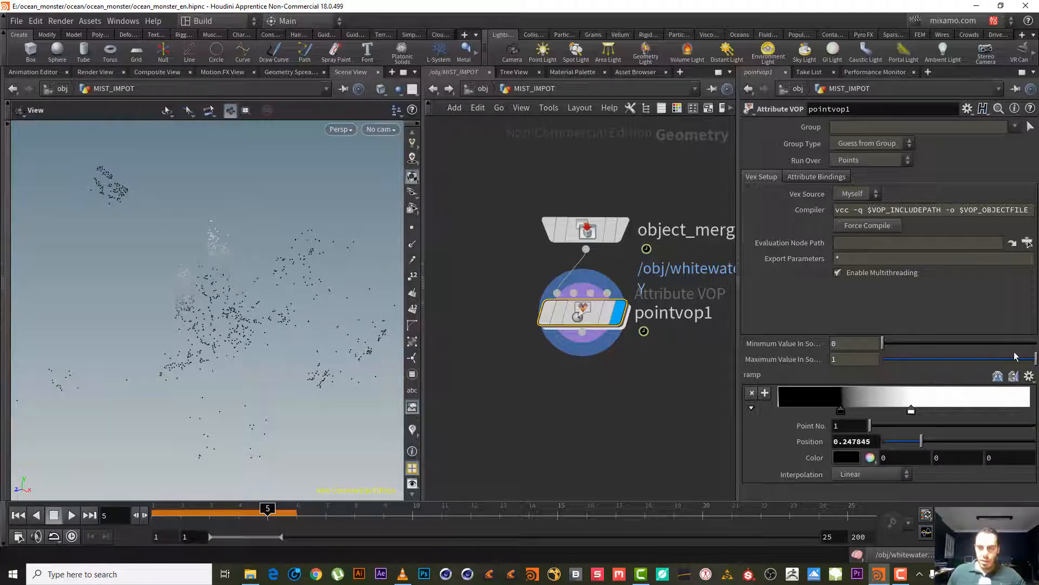
- Set pointvop1's maximum source value to 0.732 and view the recolored spray points at frame 7
{"action": "left_click_drag", "start_coordinate": [956, 362], "coordinate": [994, 366]}
{"action": "mouse_move", "coordinate": [275, 286]}
{"action": "left_mouse_down"}
{"action": "mouse_move", "coordinate": [216, 326]}
{"action": "mouse_move", "coordinate": [273, 301]}
{"action": "mouse_move", "coordinate": [232, 331]}
{"action": "mouse_move", "coordinate": [246, 319]}
{"action": "mouse_move", "coordinate": [208, 325]}
{"action": "left_mouse_up"}
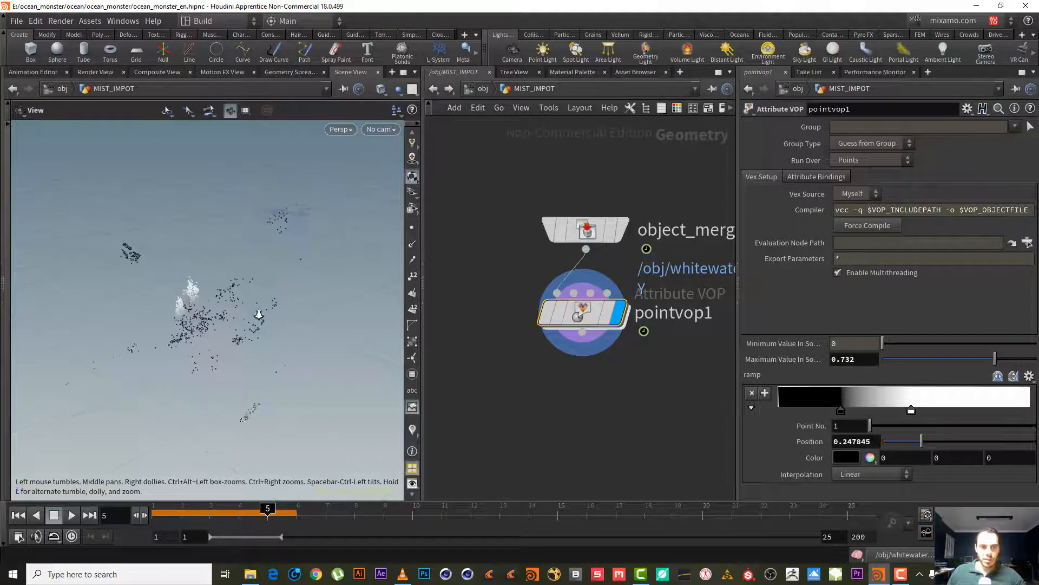
{"action": "left_click", "coordinate": [331, 511]}
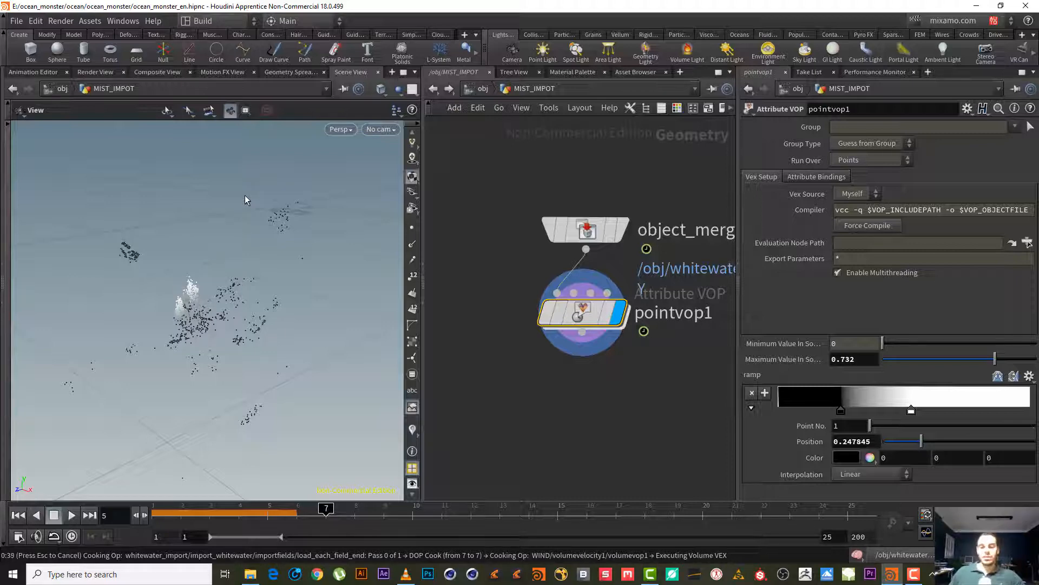
{"action": "left_click", "coordinate": [914, 575]}
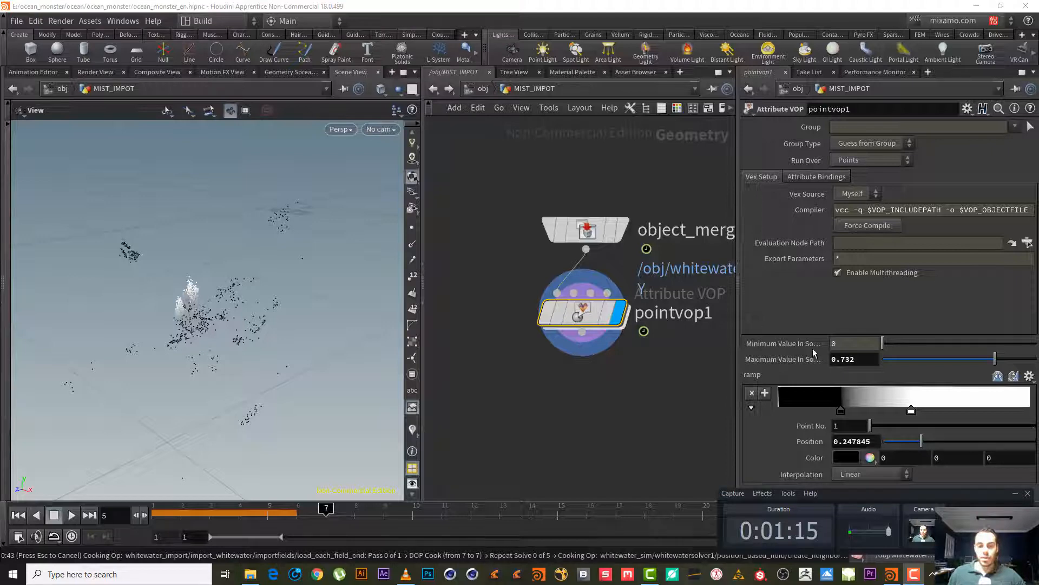
{"action": "left_click", "coordinate": [307, 365]}
{"action": "left_click_drag", "start_coordinate": [220, 313], "coordinate": [250, 313]}
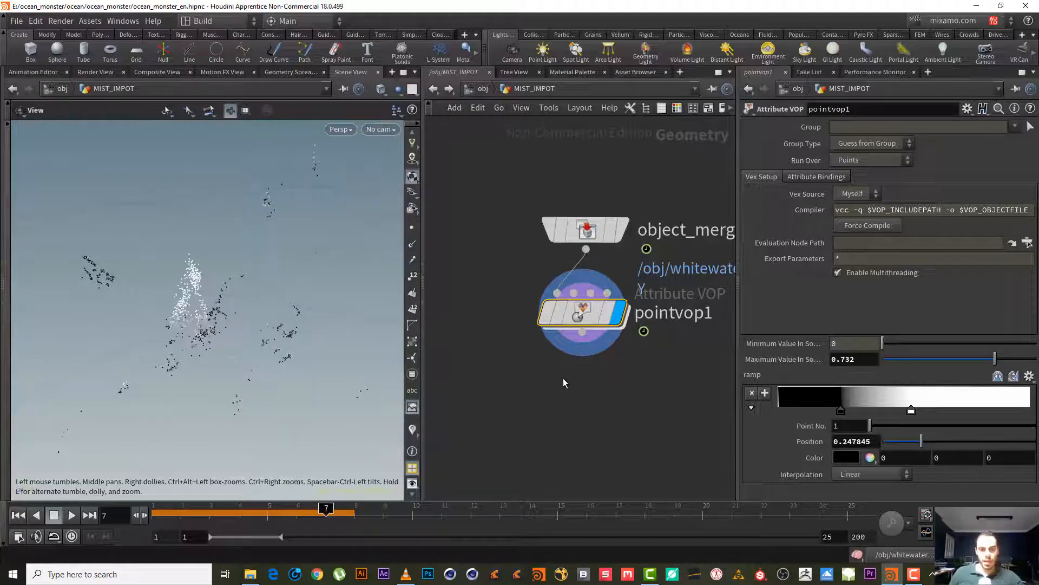
- Add a Blast node below pointvop1, wired to its output, and display it
{"action": "middle_click_drag", "start_coordinate": [563, 378], "coordinate": [565, 299]}
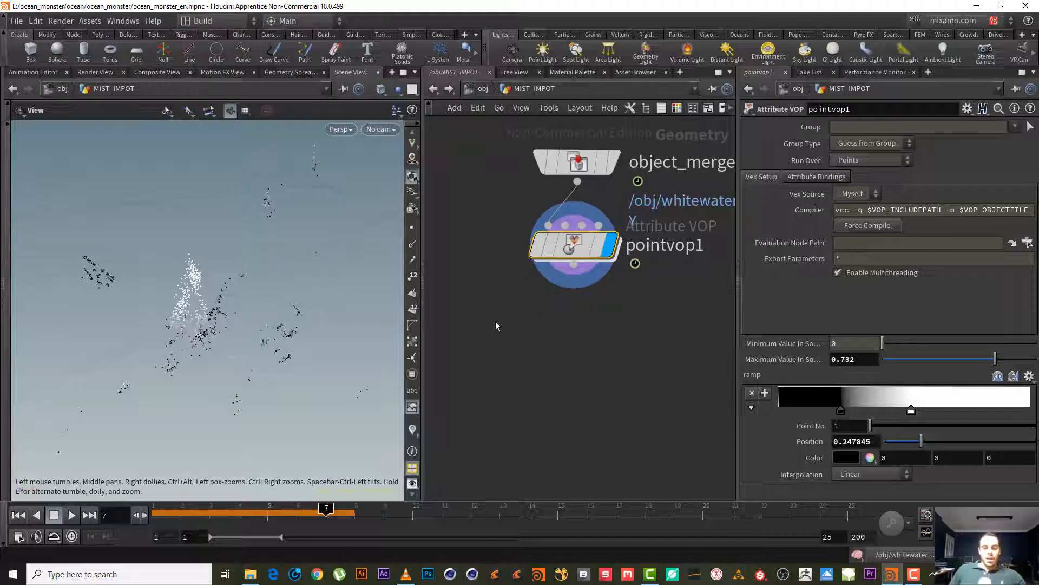
{"action": "left_click", "coordinate": [573, 264]}
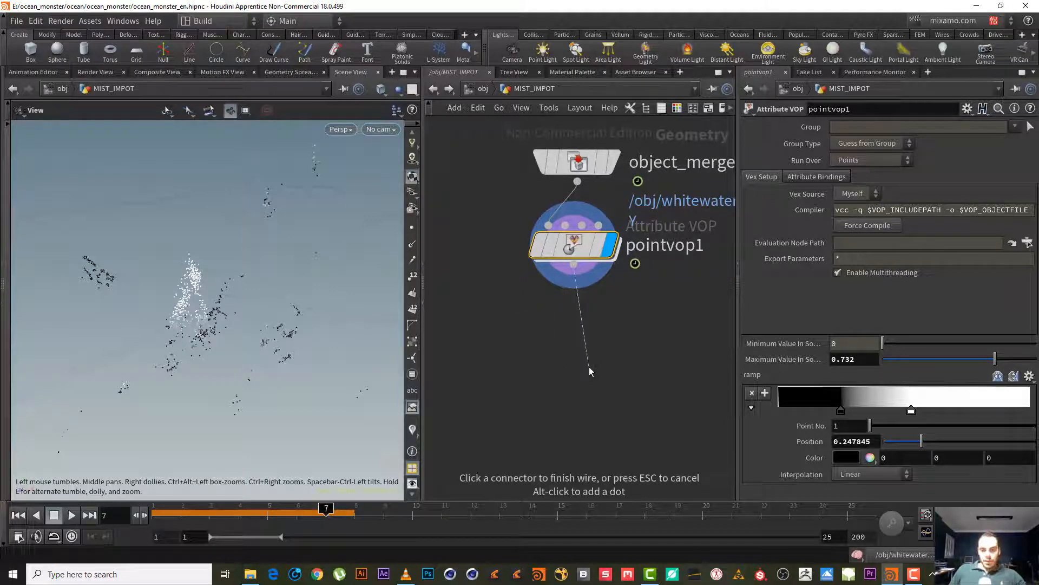
{"action": "key", "text": "Tab"}
{"action": "type", "text": "b"}
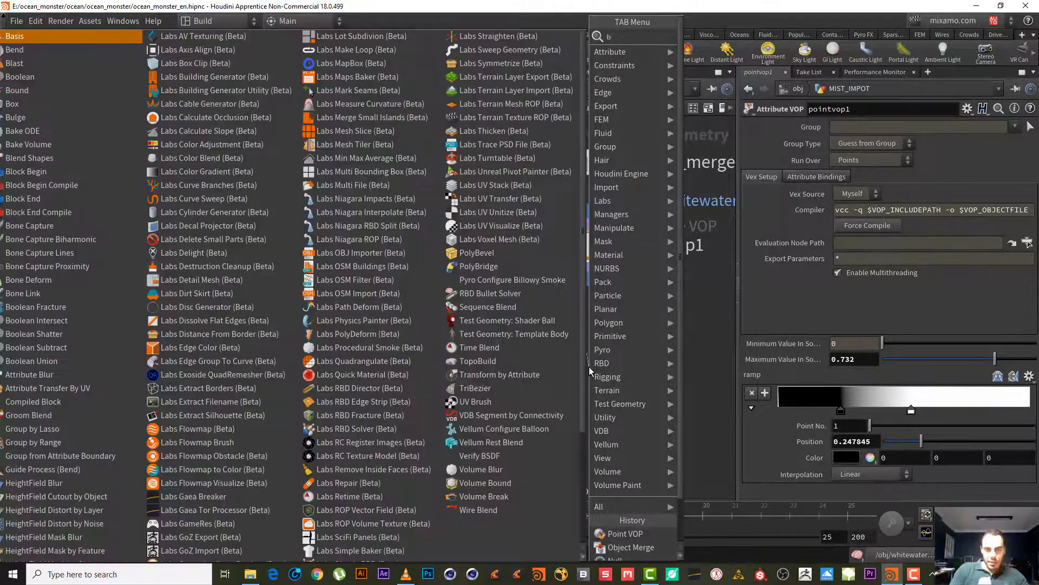
{"action": "type", "text": "las"}
{"action": "key", "text": "Escape"}
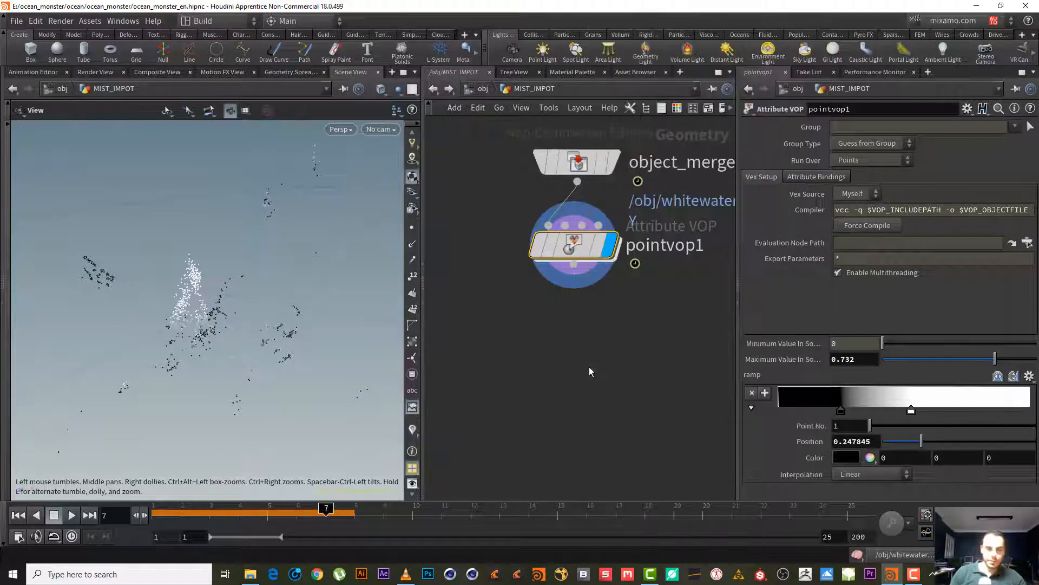
{"action": "left_click", "coordinate": [589, 367]}
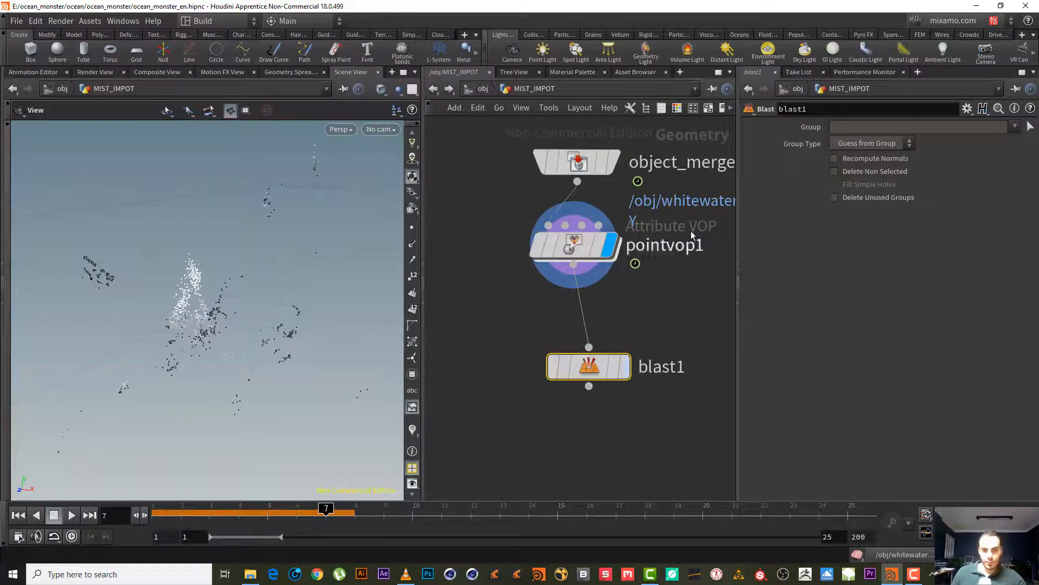
{"action": "left_click", "coordinate": [624, 368]}
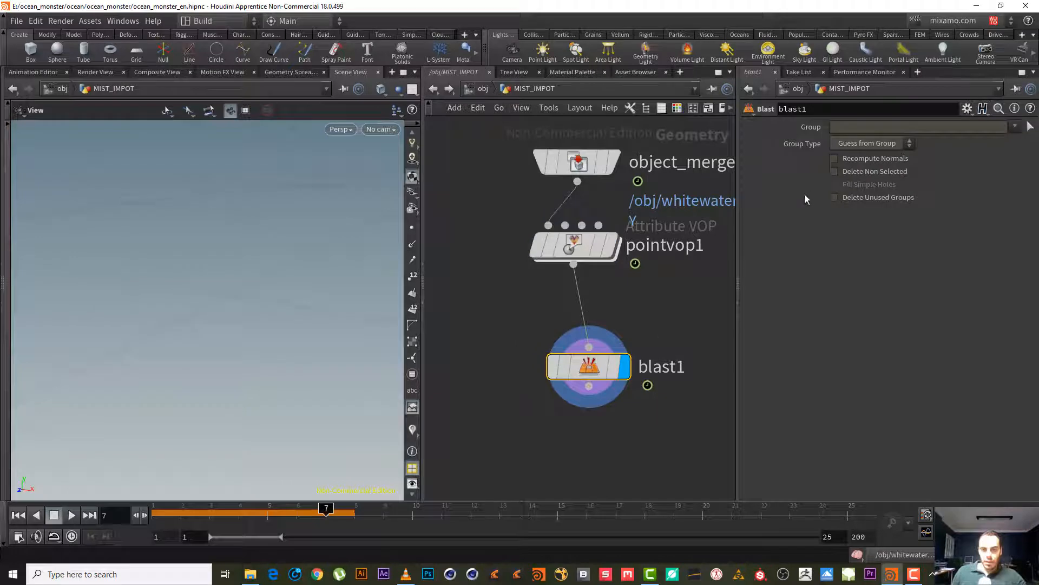
{"action": "left_click", "coordinate": [866, 128]}
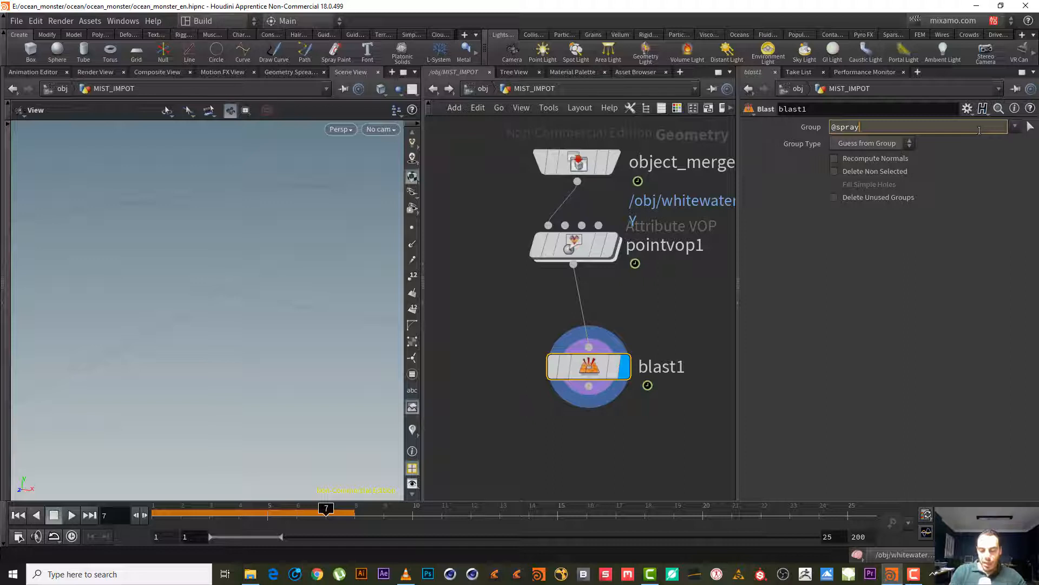
{"action": "key", "text": "Return"}
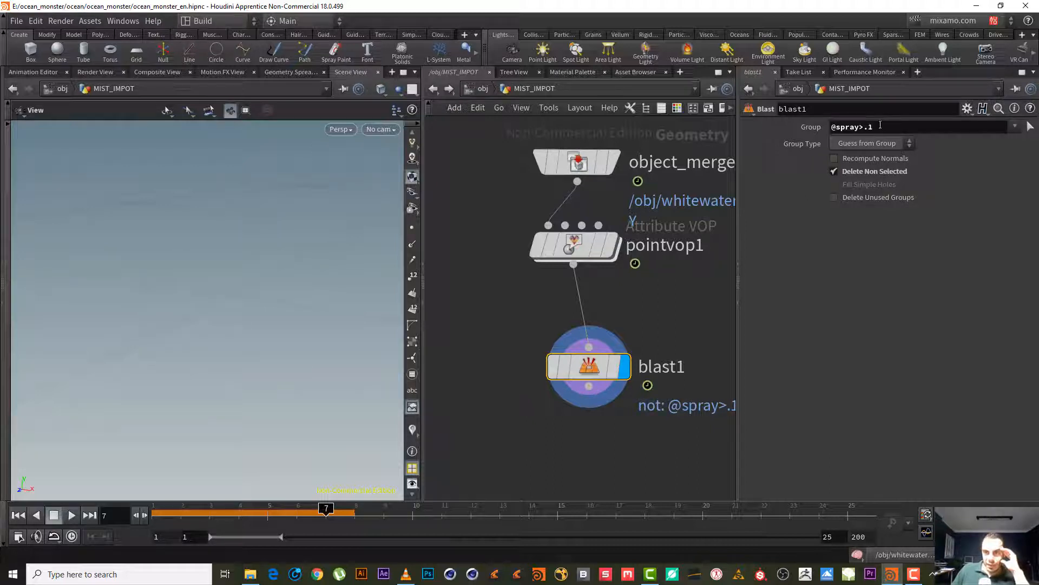
{"action": "mouse_move", "coordinate": [880, 125]}
{"action": "middle_mouse_down"}
{"action": "mouse_move", "coordinate": [914, 124]}
{"action": "mouse_move", "coordinate": [880, 133]}
{"action": "middle_mouse_up"}
{"action": "left_click", "coordinate": [303, 515]}
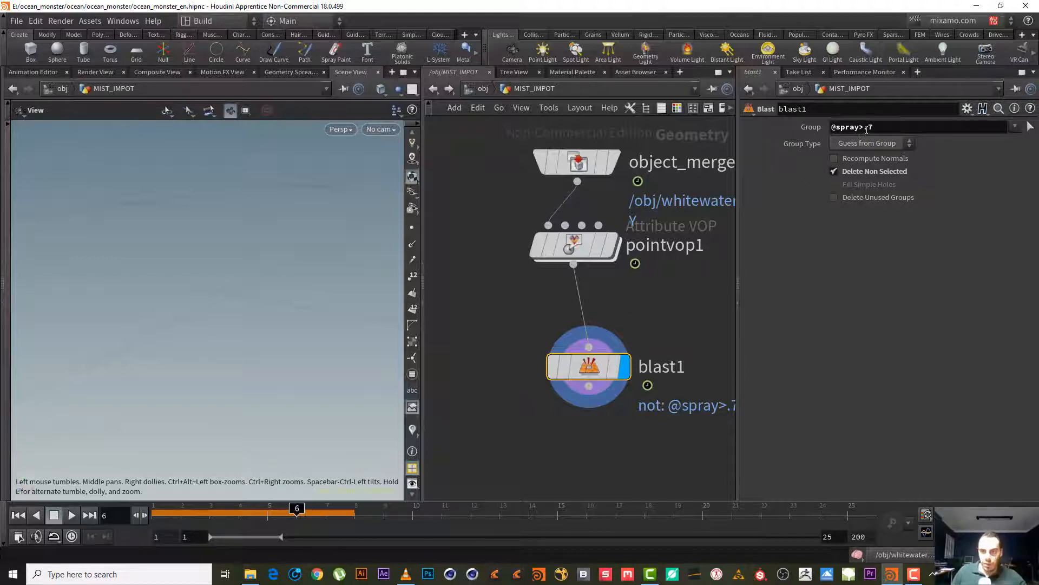
{"action": "left_click_drag", "start_coordinate": [864, 126], "coordinate": [837, 128]}
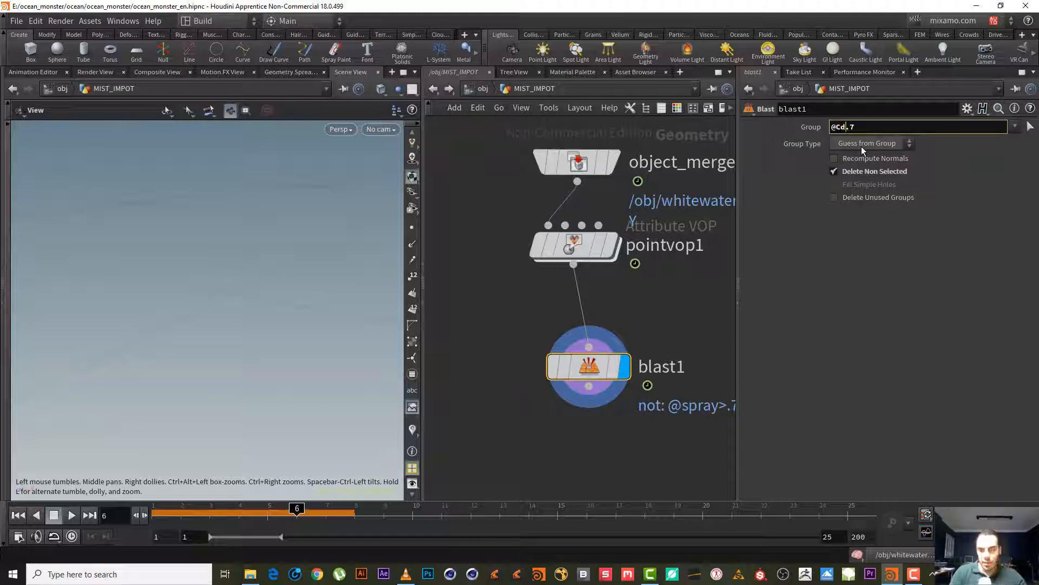
{"action": "key", "text": "Return"}
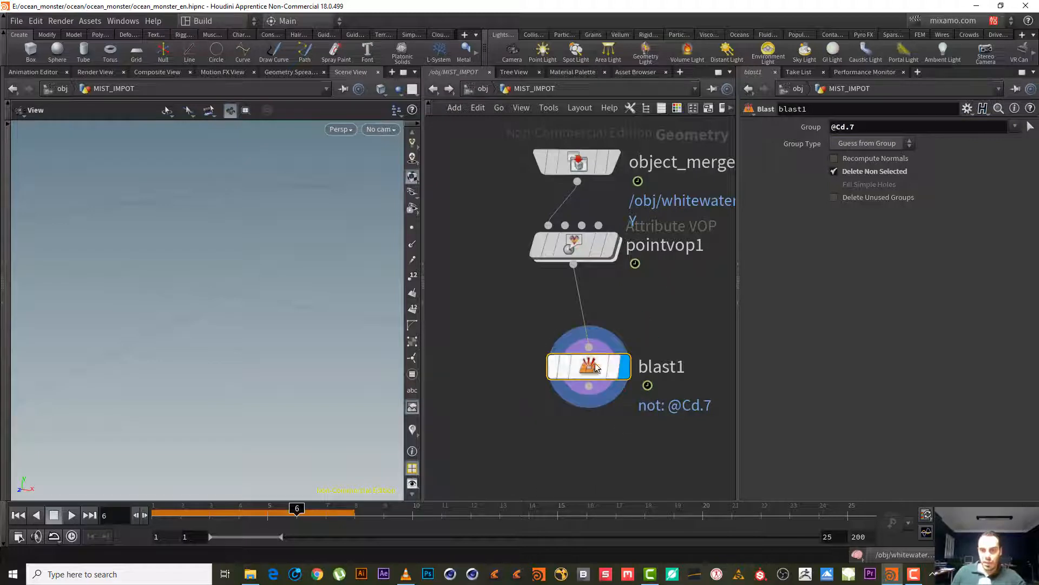
{"action": "left_click", "coordinate": [847, 127]}
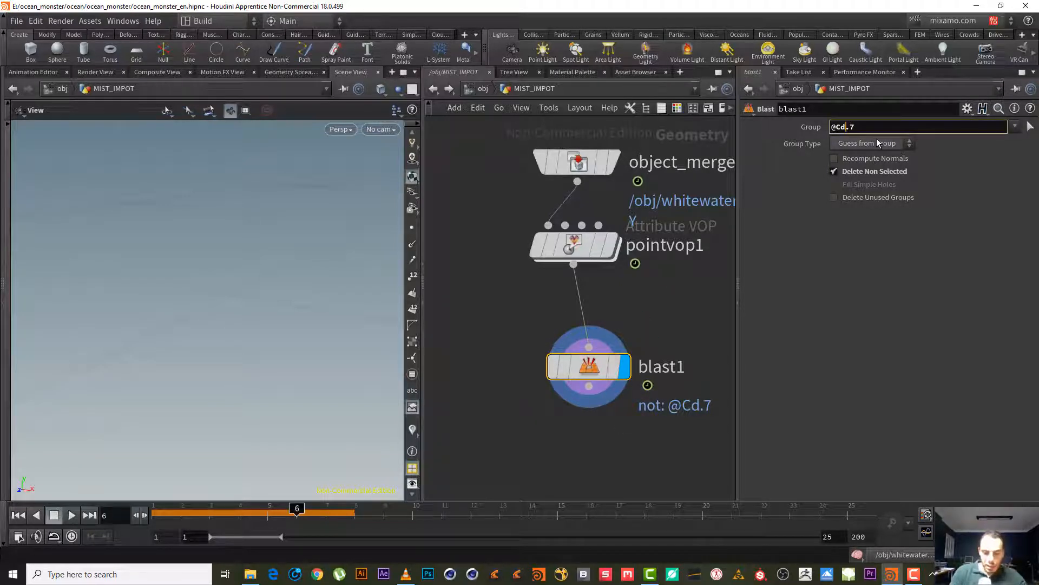
{"action": "key", "text": "Return"}
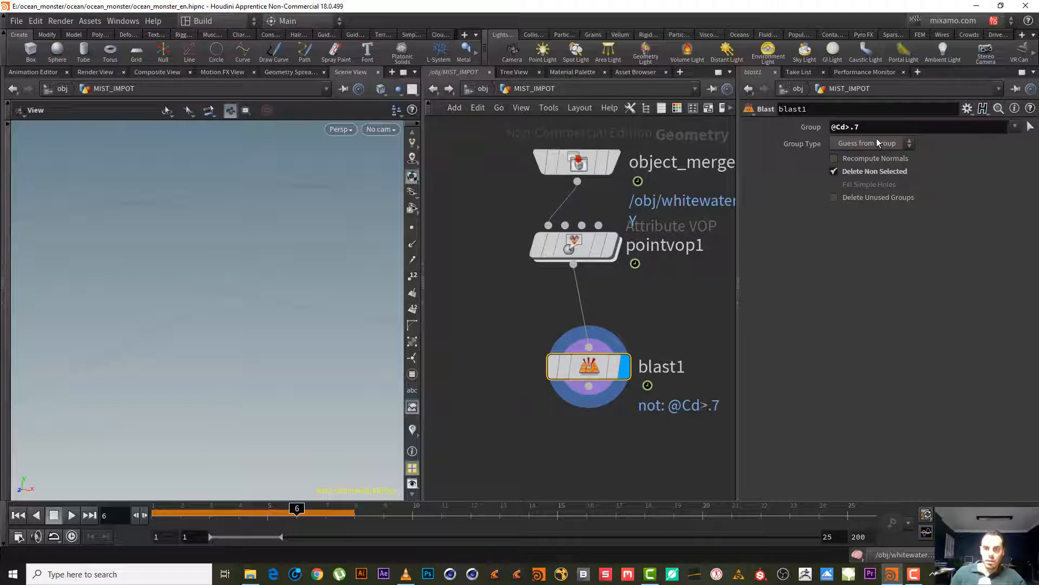
{"action": "left_click", "coordinate": [872, 143]}
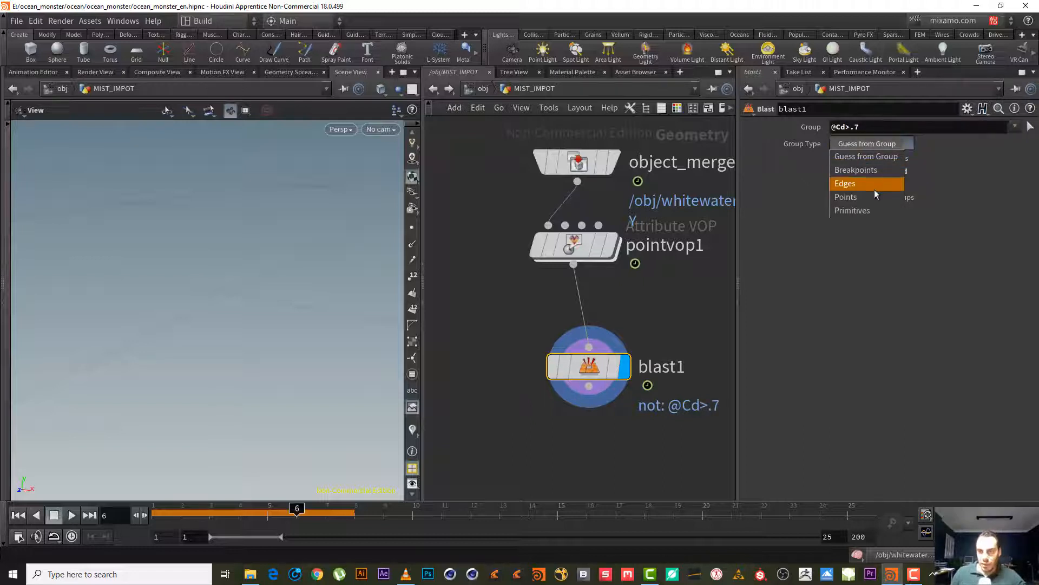
{"action": "left_click", "coordinate": [873, 197]}
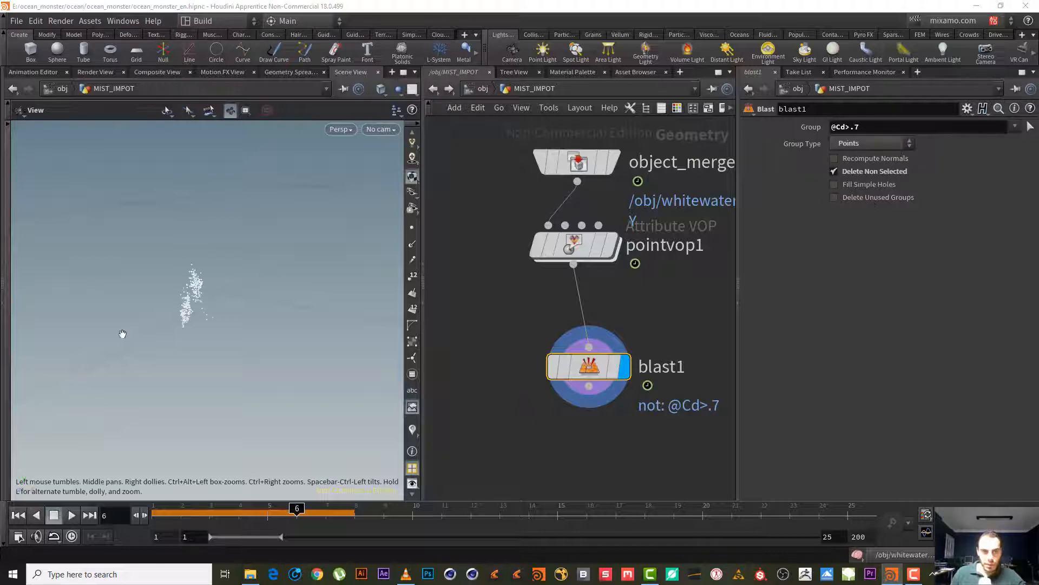
- Compare blast1's points with pointvop1's full point cloud by switching the displayed node, ending on blast1
{"action": "left_click_drag", "start_coordinate": [181, 333], "coordinate": [212, 289]}
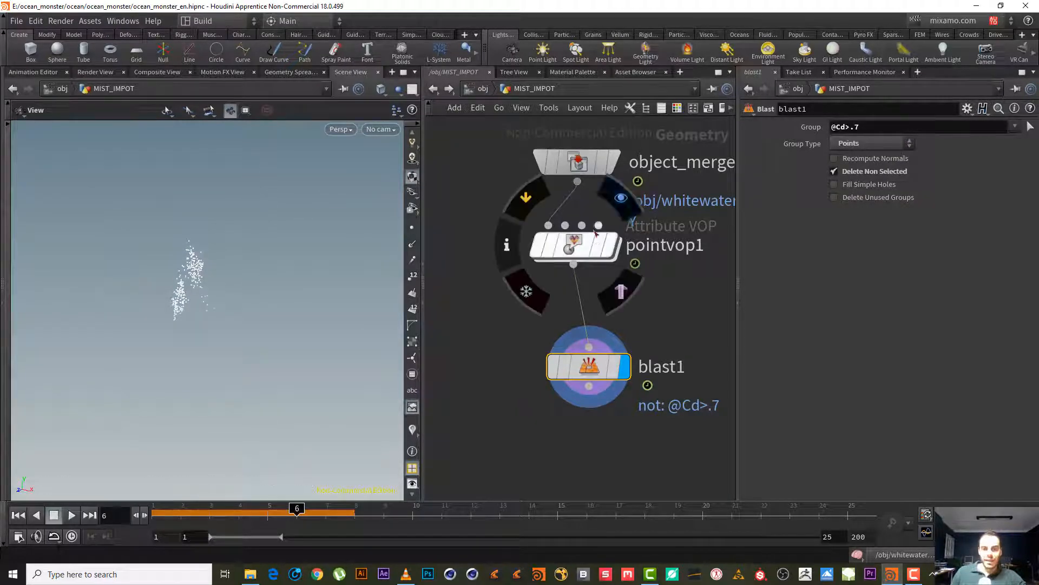
{"action": "left_click", "coordinate": [614, 246]}
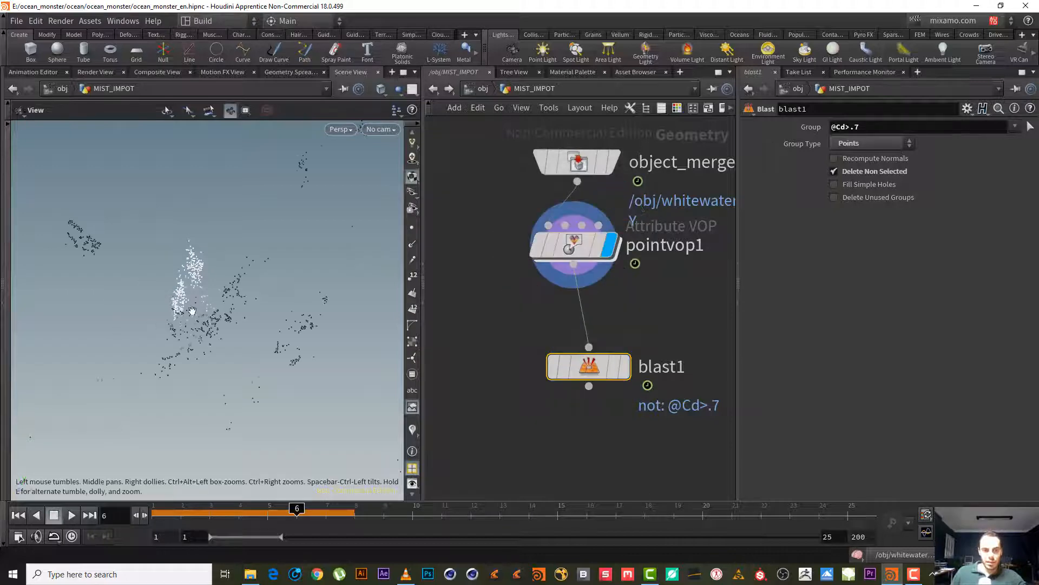
{"action": "left_click_drag", "start_coordinate": [105, 339], "coordinate": [180, 346]}
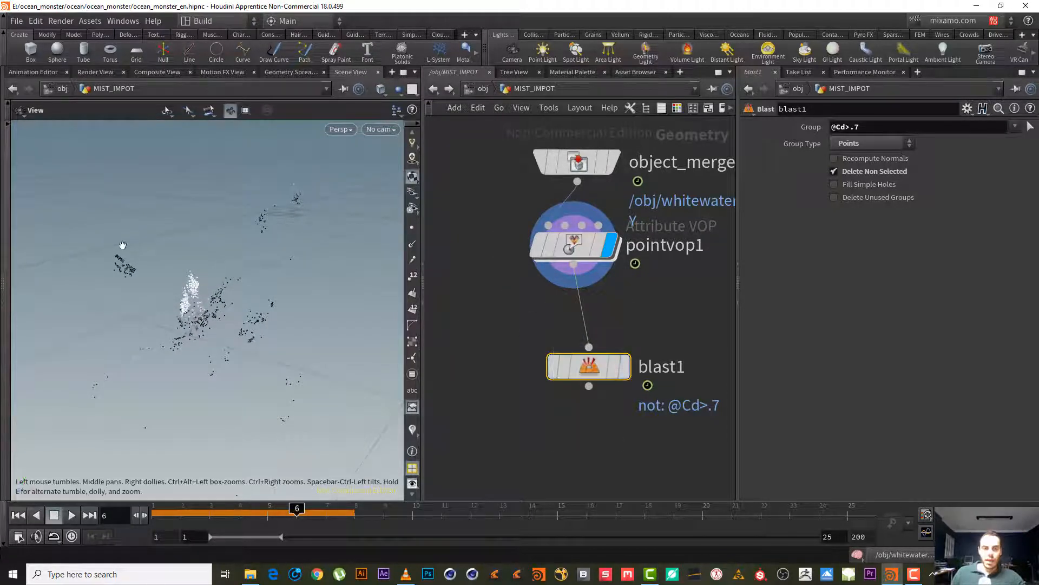
{"action": "left_click_drag", "start_coordinate": [195, 307], "coordinate": [214, 321]}
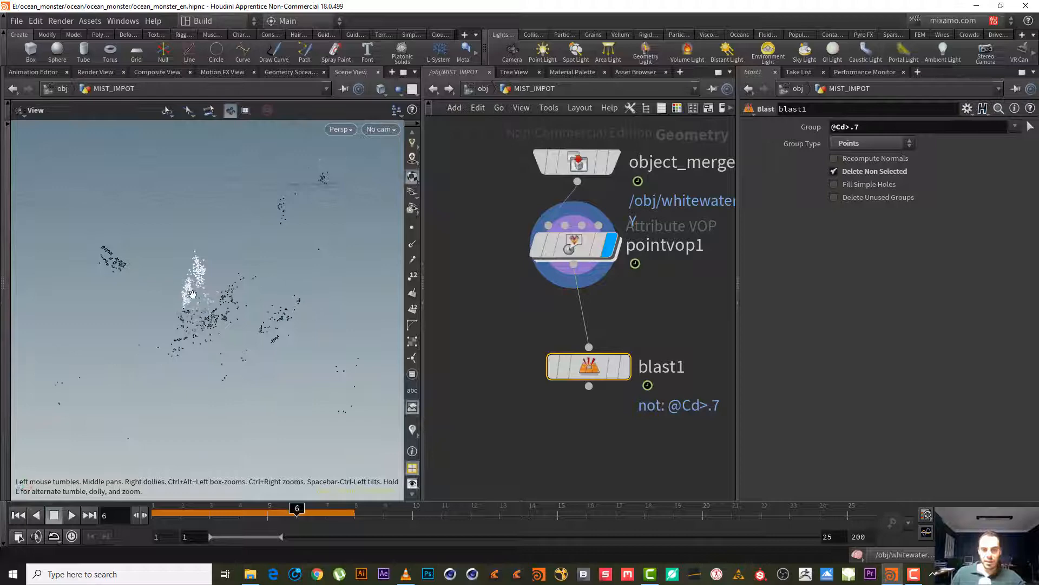
{"action": "left_click", "coordinate": [625, 373]}
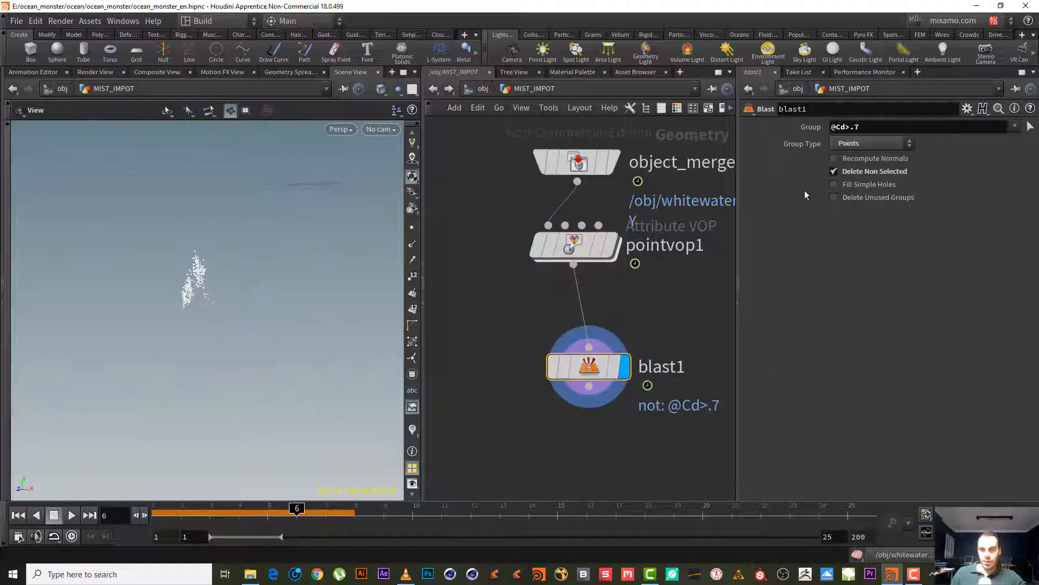
- Turn off blast1's Delete Non Selected to inspect the inverse points, and re-enable it
{"action": "left_click", "coordinate": [834, 172]}
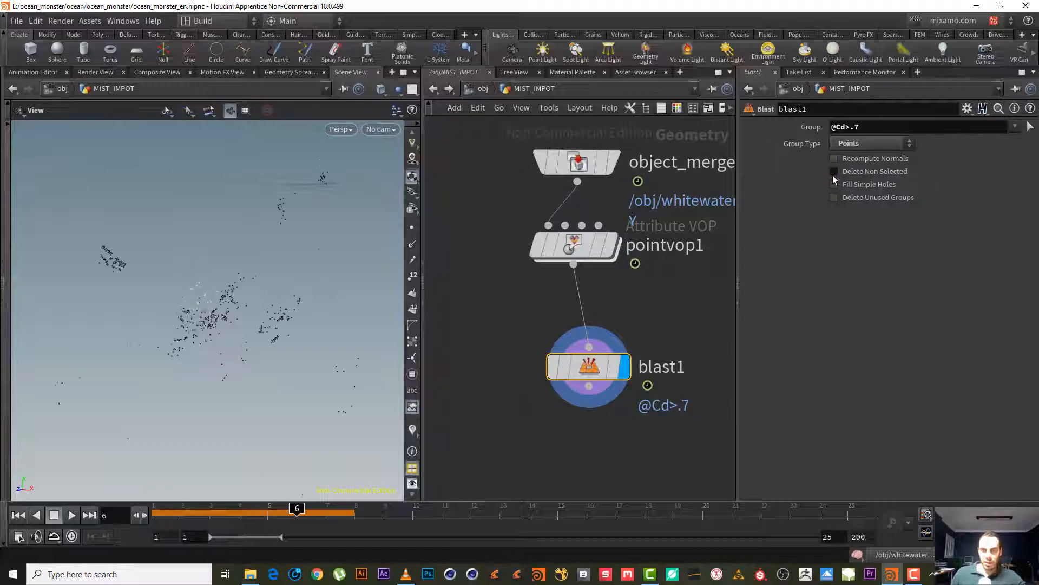
{"action": "left_click_drag", "start_coordinate": [250, 301], "coordinate": [313, 286]}
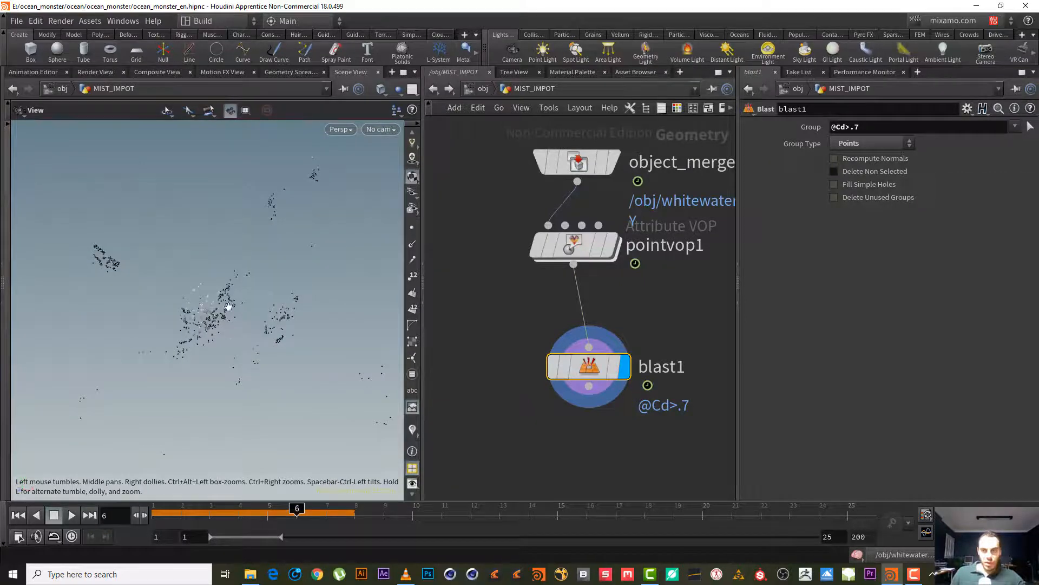
{"action": "left_click", "coordinate": [835, 172]}
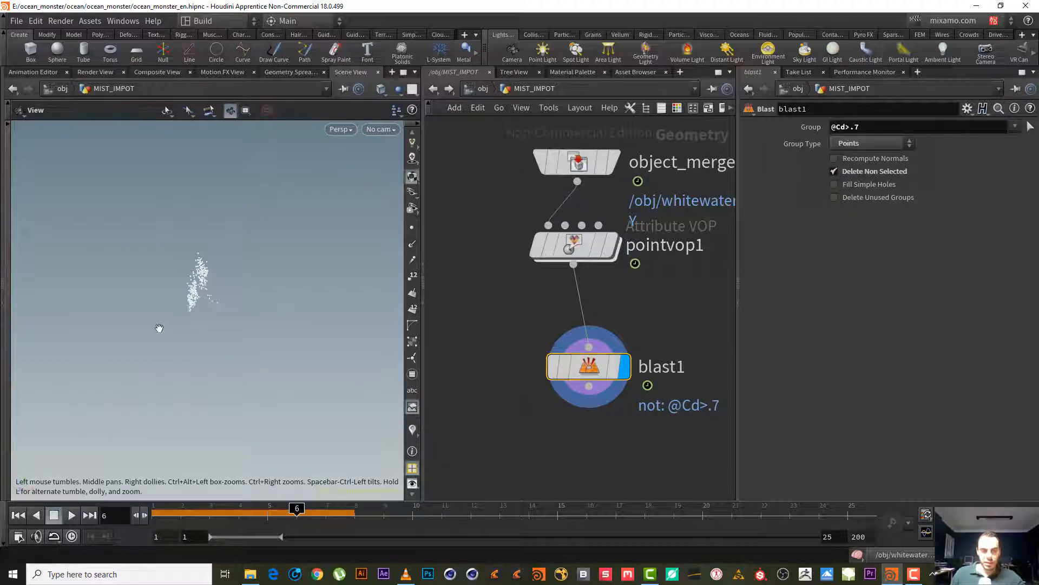
{"action": "mouse_move", "coordinate": [198, 287]}
{"action": "left_mouse_down"}
{"action": "mouse_move", "coordinate": [275, 280]}
{"action": "mouse_move", "coordinate": [186, 302]}
{"action": "mouse_move", "coordinate": [195, 284]}
{"action": "left_mouse_up"}
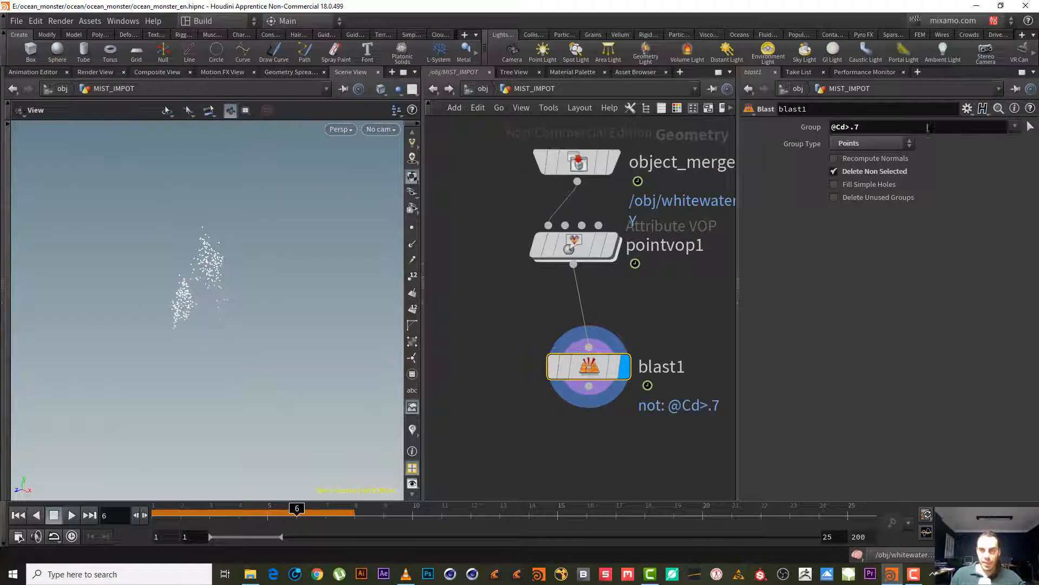
{"action": "left_click", "coordinate": [855, 172]}
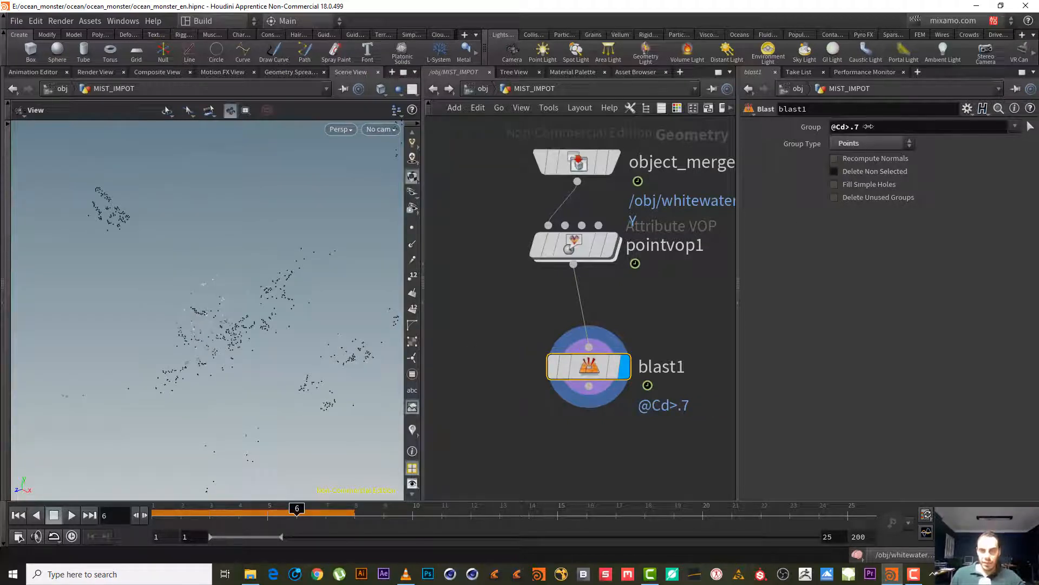
{"action": "middle_click_drag", "start_coordinate": [869, 127], "coordinate": [839, 139]}
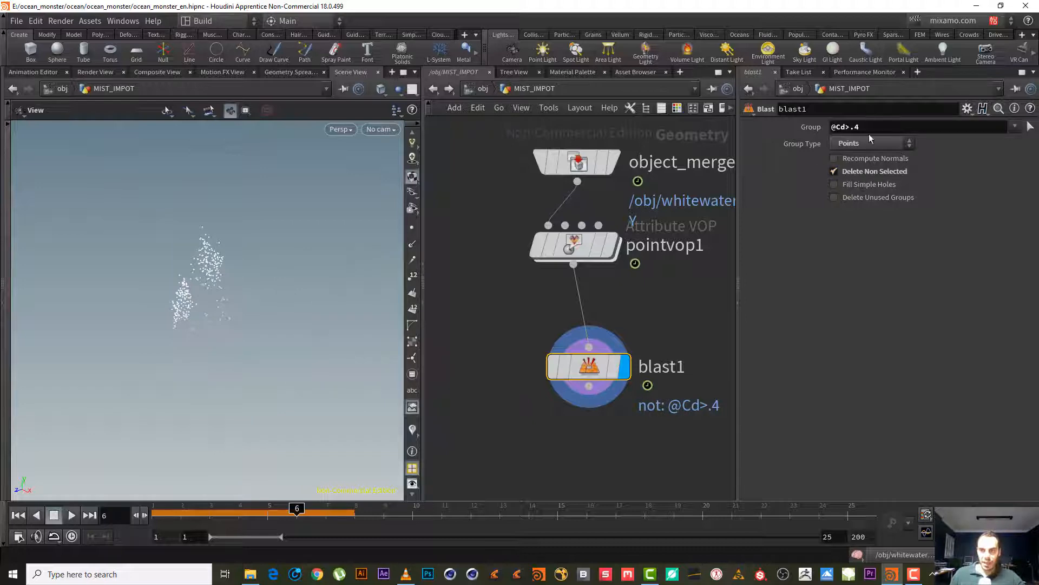
{"action": "middle_click_drag", "start_coordinate": [869, 138], "coordinate": [832, 139]}
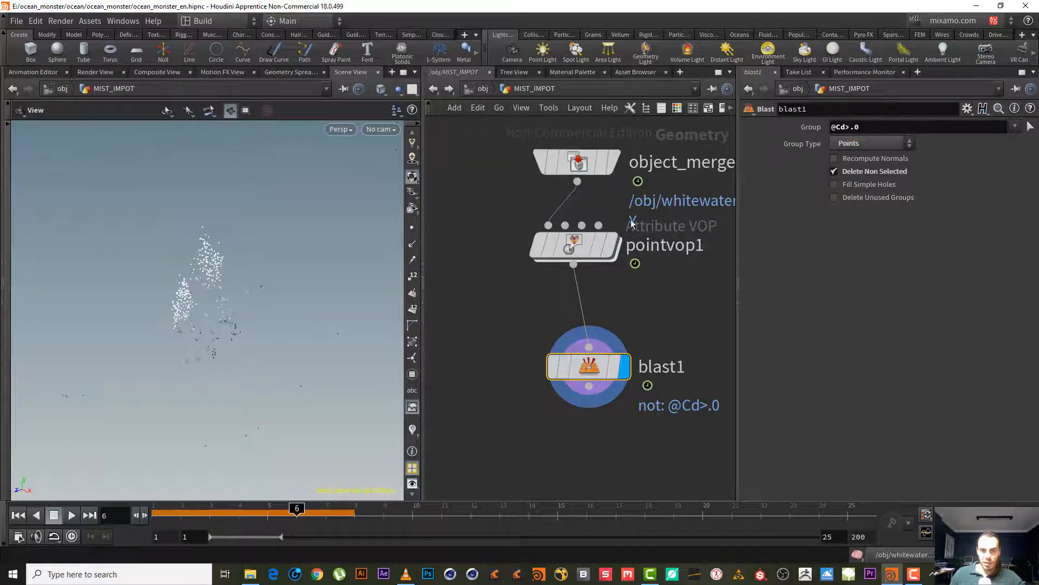
- Sharpen pointvop1's ramp by moving the black point to about 0.39 and the white point slightly closer to it
{"action": "left_click", "coordinate": [574, 247]}
{"action": "left_click_drag", "start_coordinate": [841, 410], "coordinate": [877, 410]}
{"action": "left_click", "coordinate": [909, 411]}
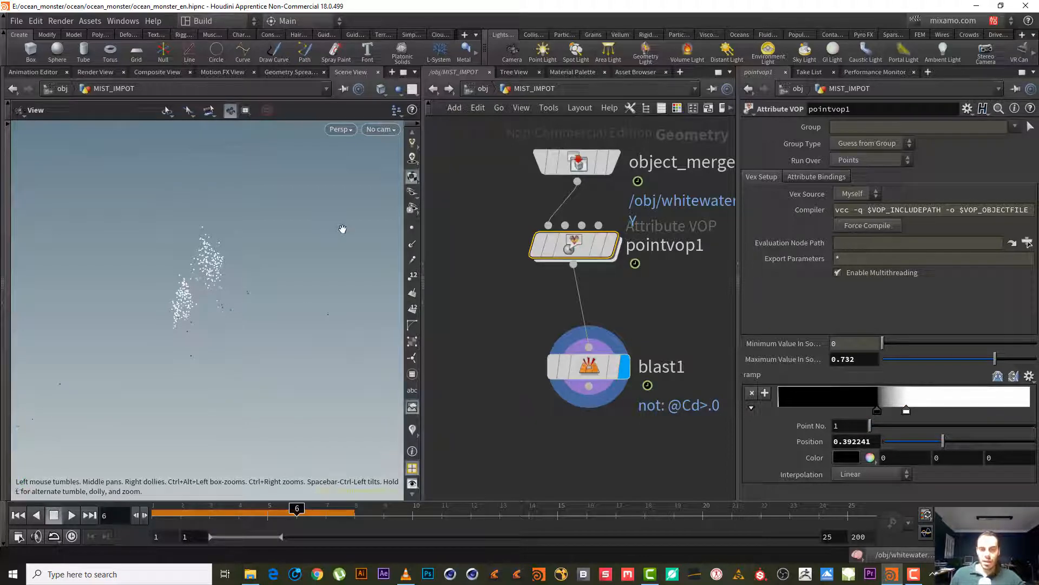
{"action": "left_click_drag", "start_coordinate": [639, 424], "coordinate": [544, 327]}
{"action": "left_click", "coordinate": [857, 172]}
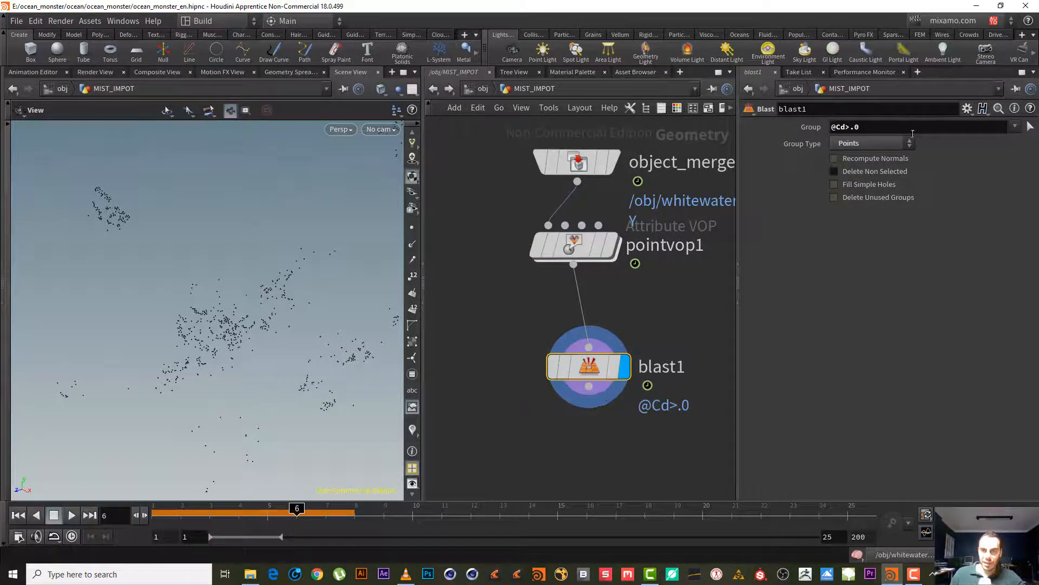
{"action": "mouse_move", "coordinate": [874, 128]}
{"action": "middle_mouse_down"}
{"action": "mouse_move", "coordinate": [937, 140]}
{"action": "mouse_move", "coordinate": [880, 133]}
{"action": "middle_mouse_up"}
{"action": "left_click_drag", "start_coordinate": [287, 335], "coordinate": [227, 347]}
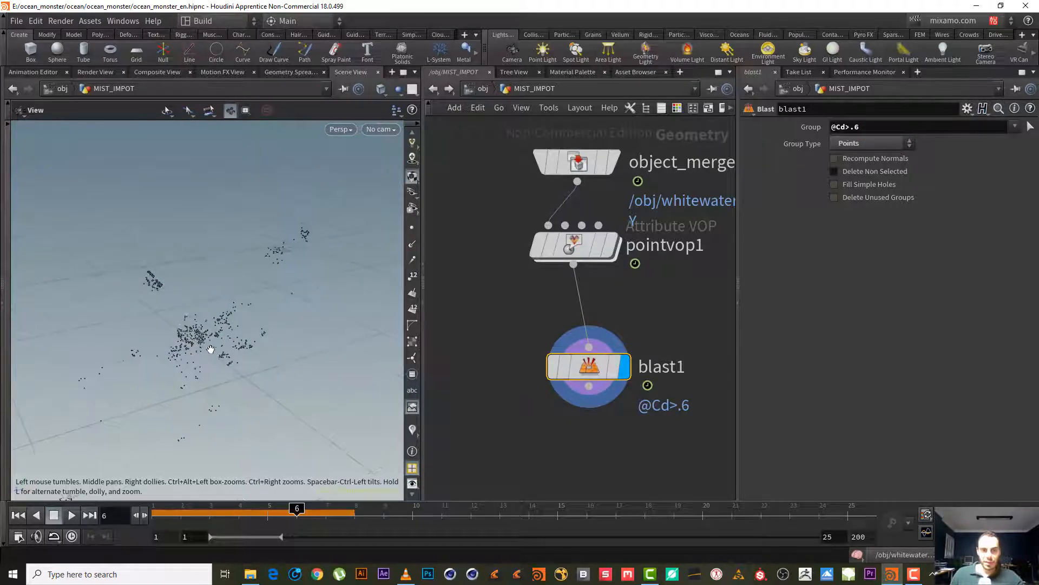
{"action": "left_click", "coordinate": [698, 304]}
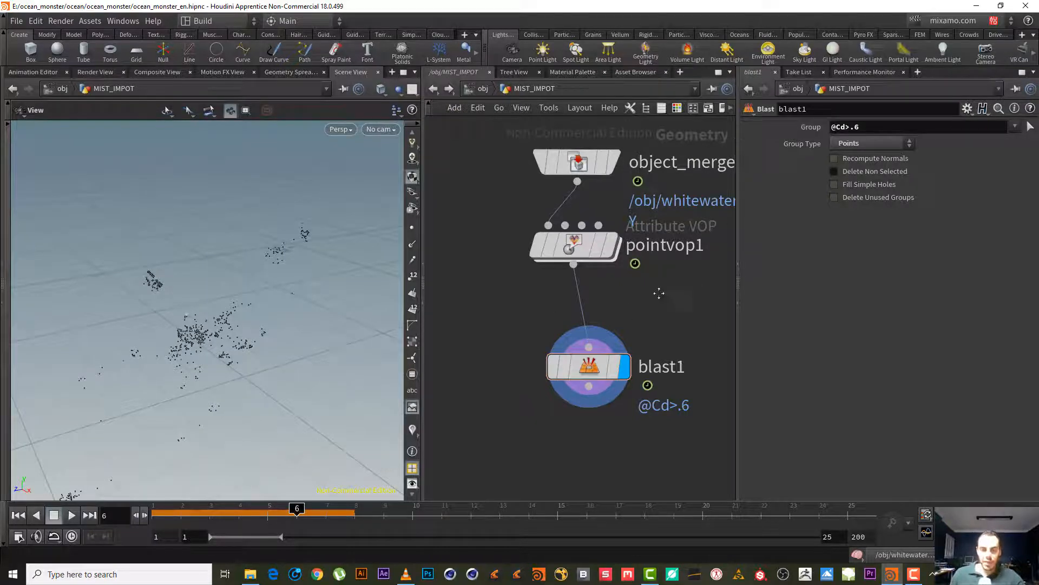
{"action": "middle_click_drag", "start_coordinate": [659, 293], "coordinate": [627, 210]}
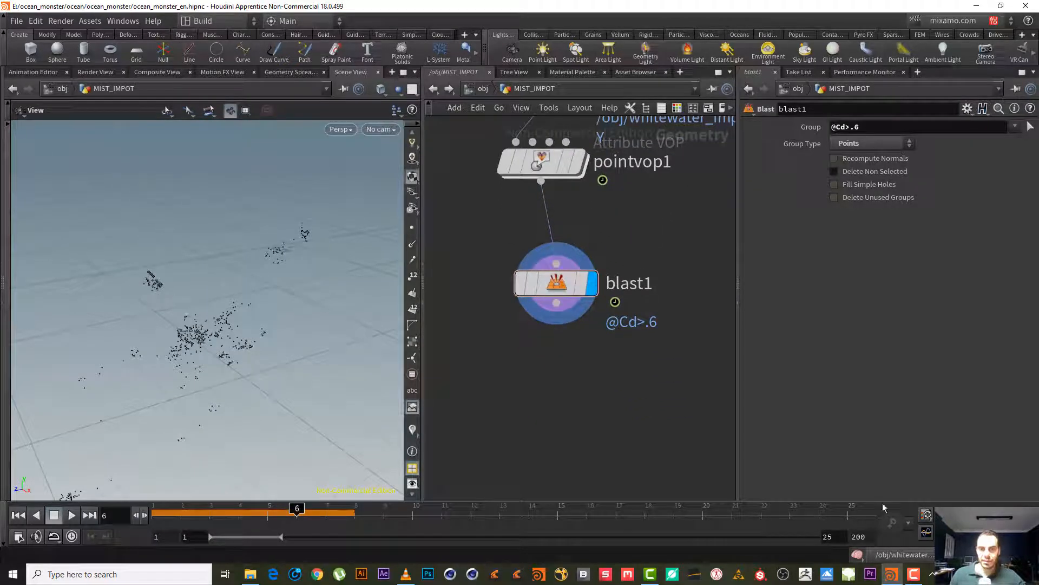
{"action": "left_click", "coordinate": [913, 574]}
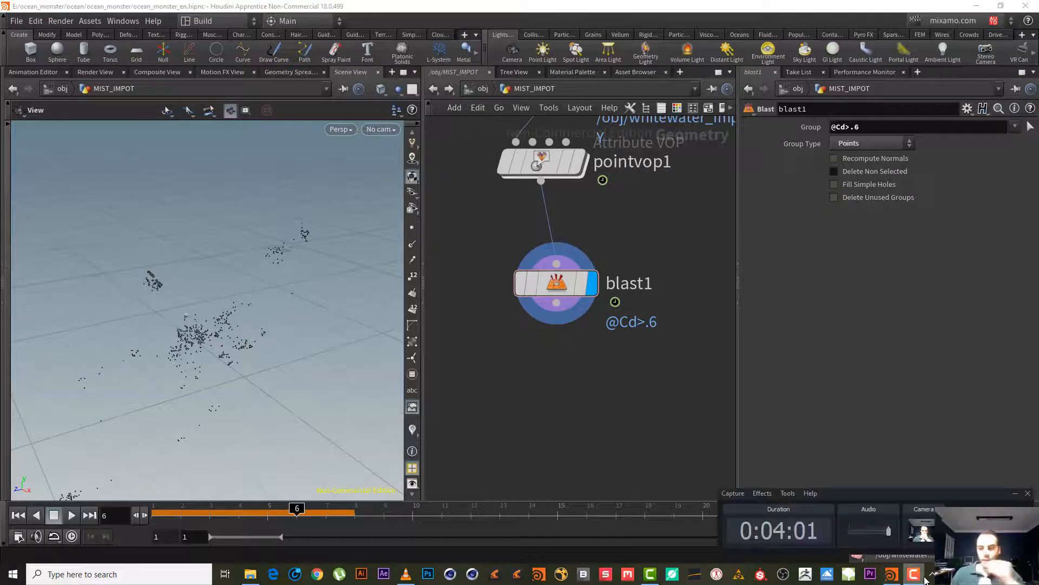
{"action": "left_click", "coordinate": [1015, 493]}
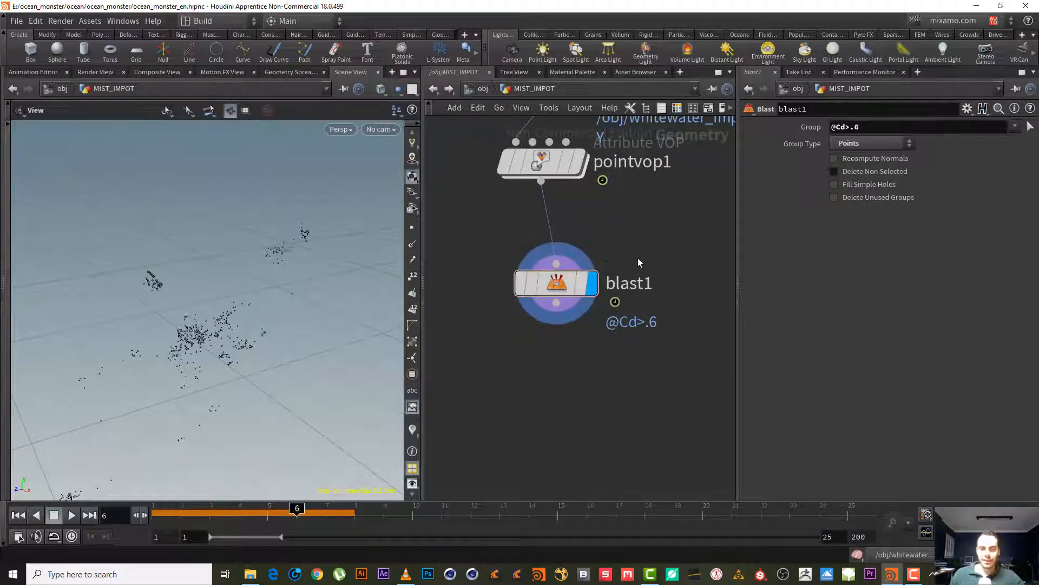
{"action": "middle_click_drag", "start_coordinate": [632, 254], "coordinate": [642, 259]}
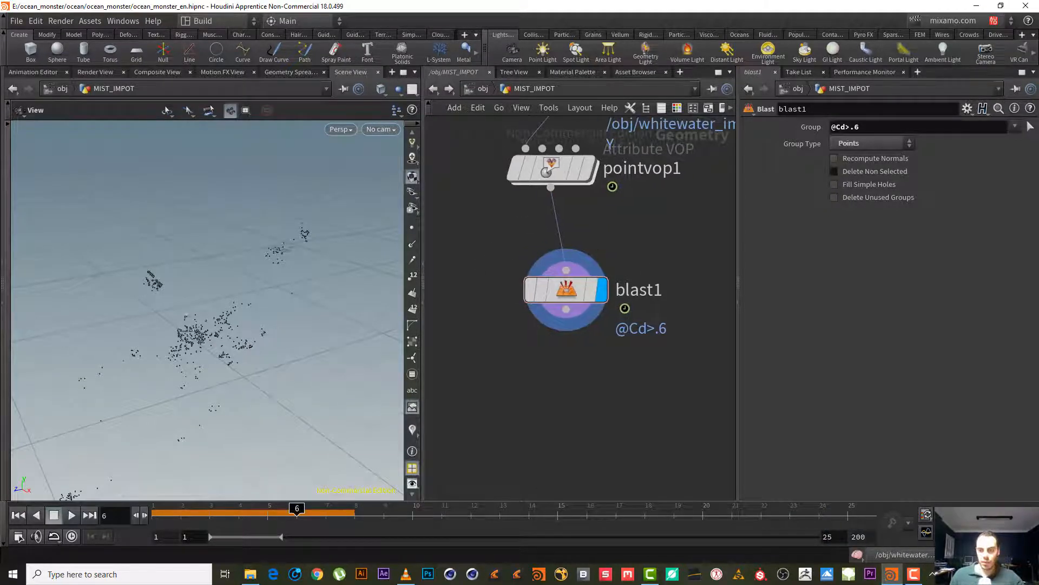
{"action": "left_click", "coordinate": [914, 574]}
{"action": "left_click", "coordinate": [1015, 493]}
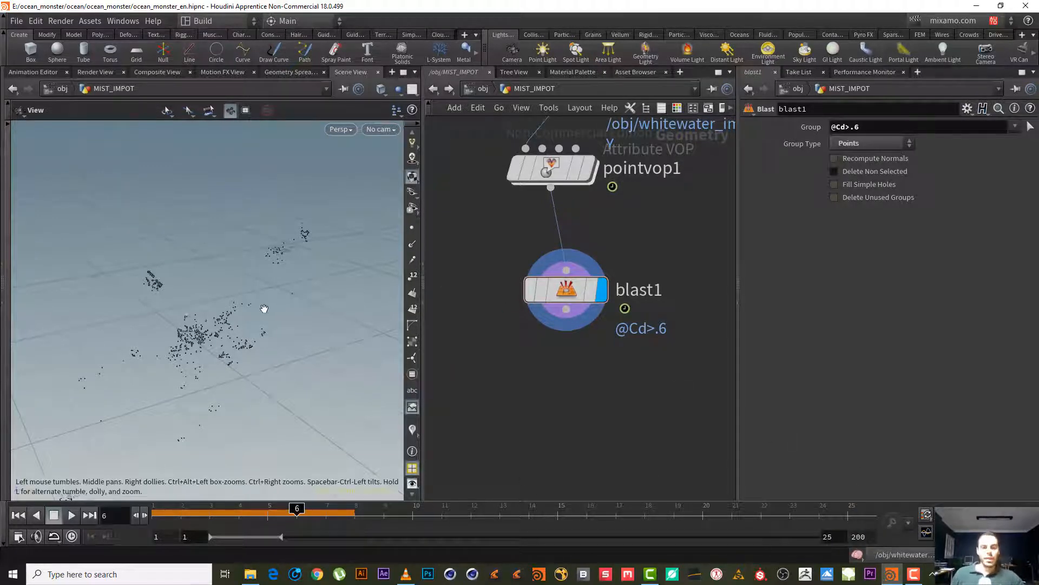
{"action": "left_click_drag", "start_coordinate": [200, 345], "coordinate": [210, 340]}
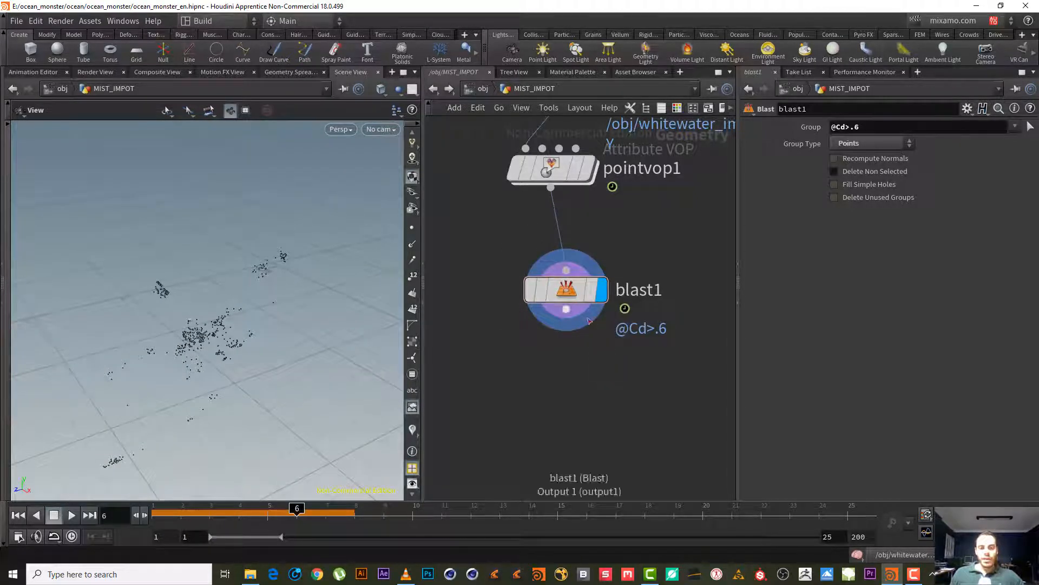
{"action": "left_click_drag", "start_coordinate": [186, 353], "coordinate": [197, 350]}
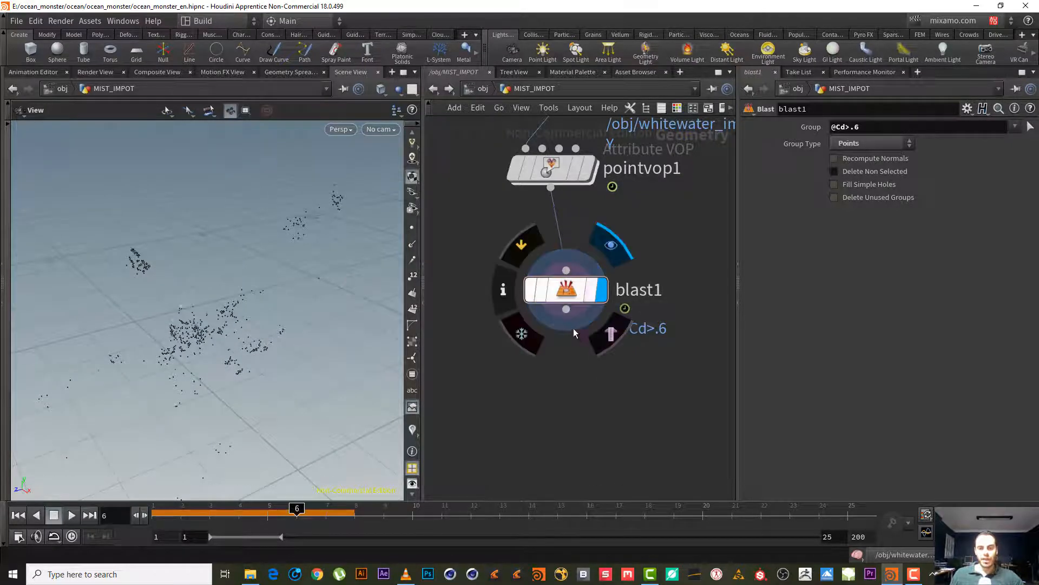
- Add a Pyro node below blast1 to process the filtered points
{"action": "key", "text": "Tab"}
{"action": "type", "text": "pyr"}
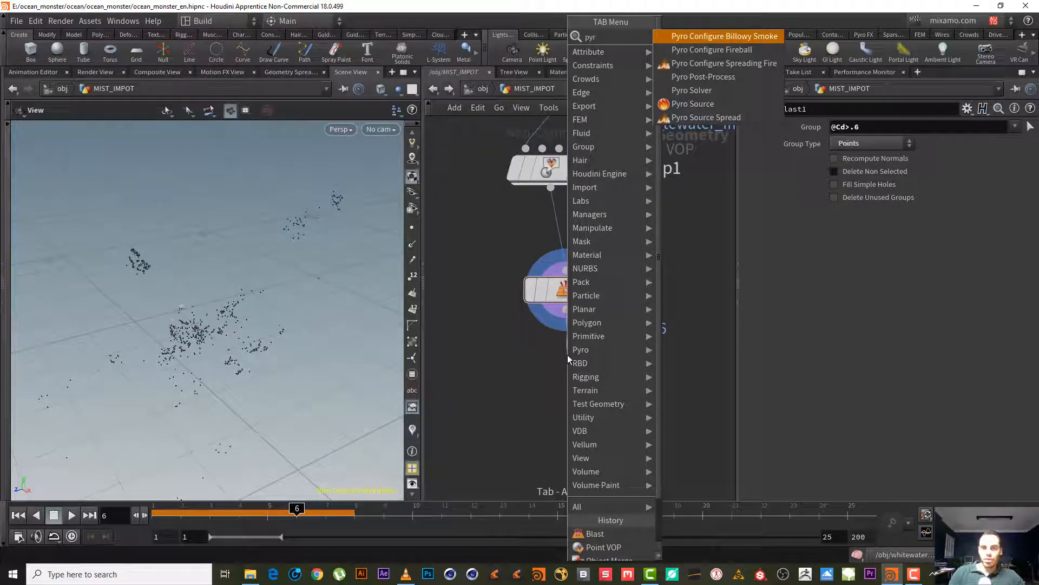
{"action": "key", "text": "Down"}
{"action": "key", "text": "Down"}
{"action": "key", "text": "Down"}
{"action": "key", "text": "Down"}
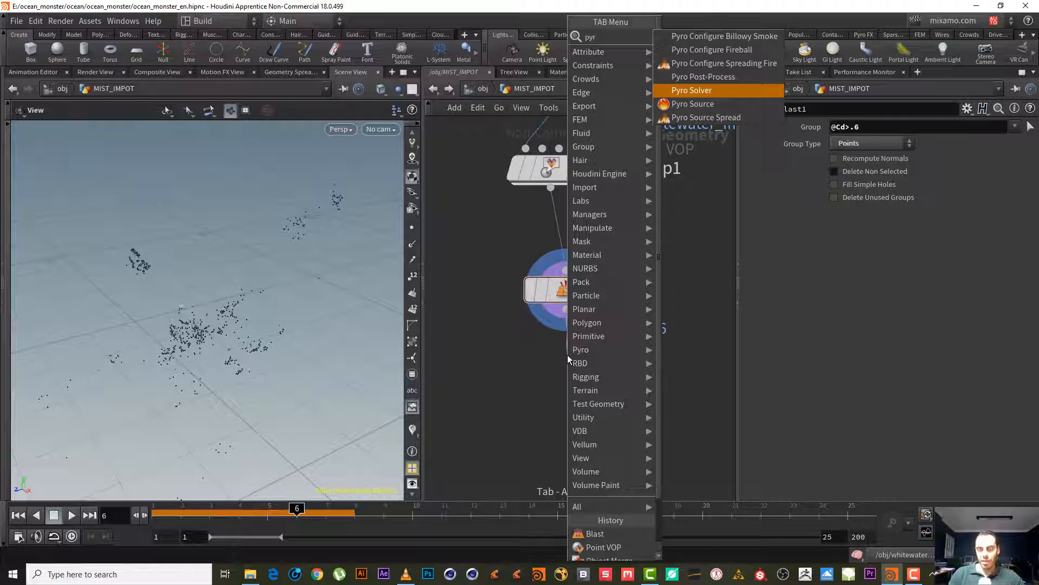
- Add a Pyro Solver node below blast1, wired to its output, and cancel the cooking of the simulation
{"action": "key", "text": "Return"}
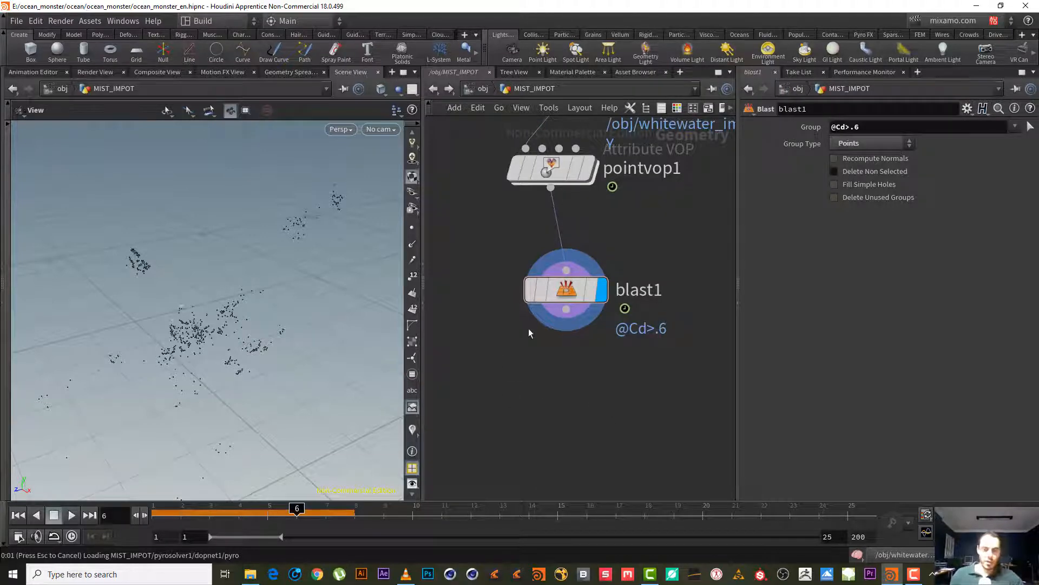
{"action": "left_click", "coordinate": [584, 378]}
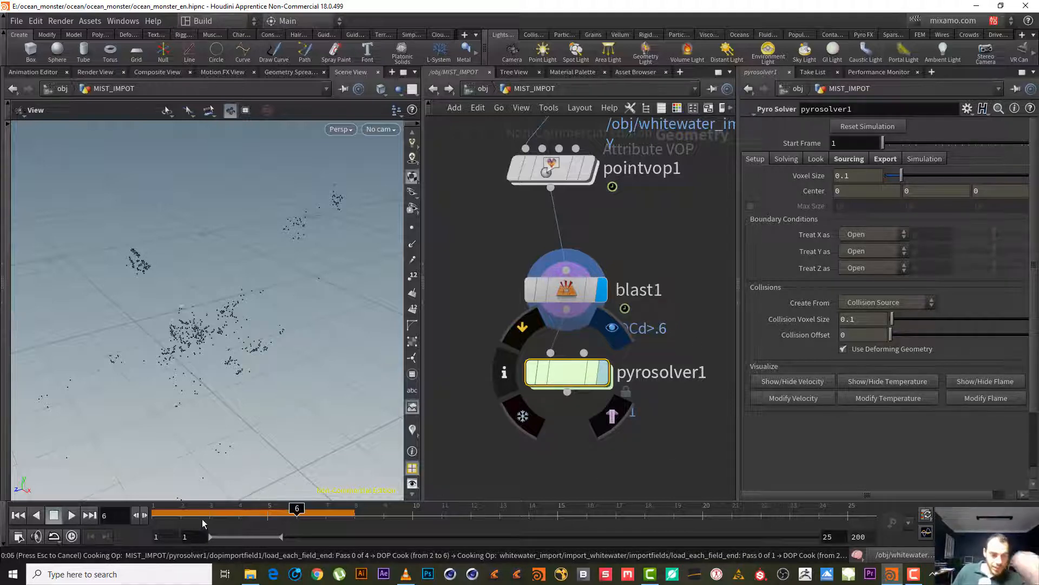
{"action": "key", "text": "Escape"}
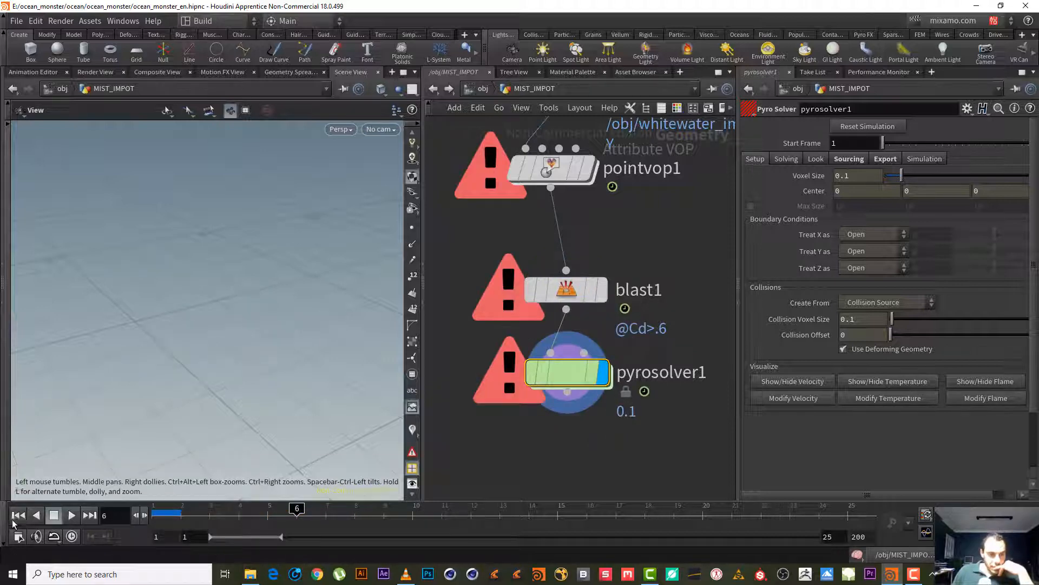
- Rewind the timeline and set the current frame to 2
{"action": "left_click", "coordinate": [18, 515]}
{"action": "left_click", "coordinate": [104, 514]}
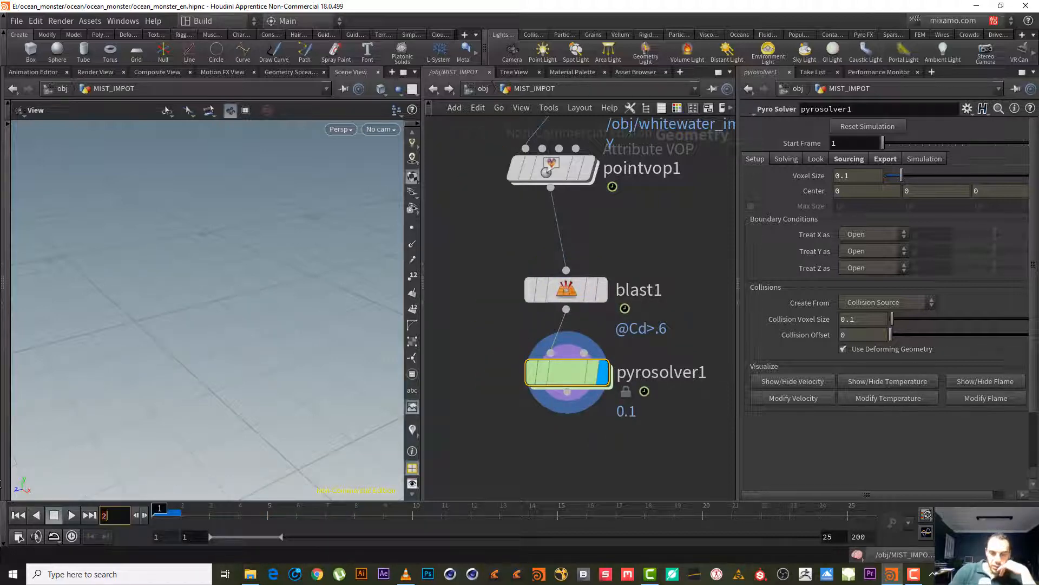
{"action": "type", "text": "2"}
{"action": "key", "text": "Return"}
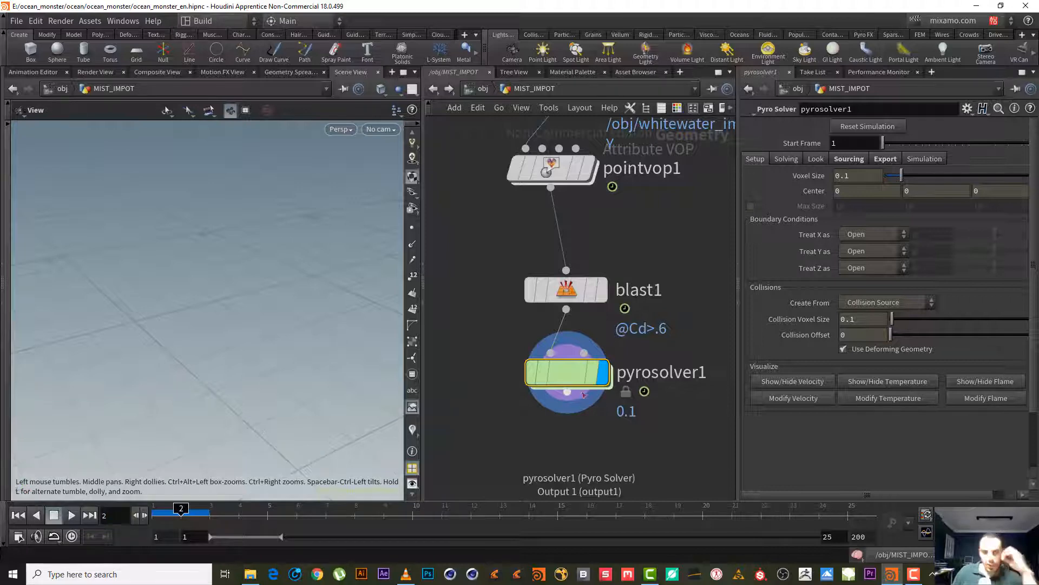
- Move pyrosolver1 further below blast1, display and select blast1, and add a Volume Rasterize Attributes node beside their connection
{"action": "left_click_drag", "start_coordinate": [571, 373], "coordinate": [580, 457]}
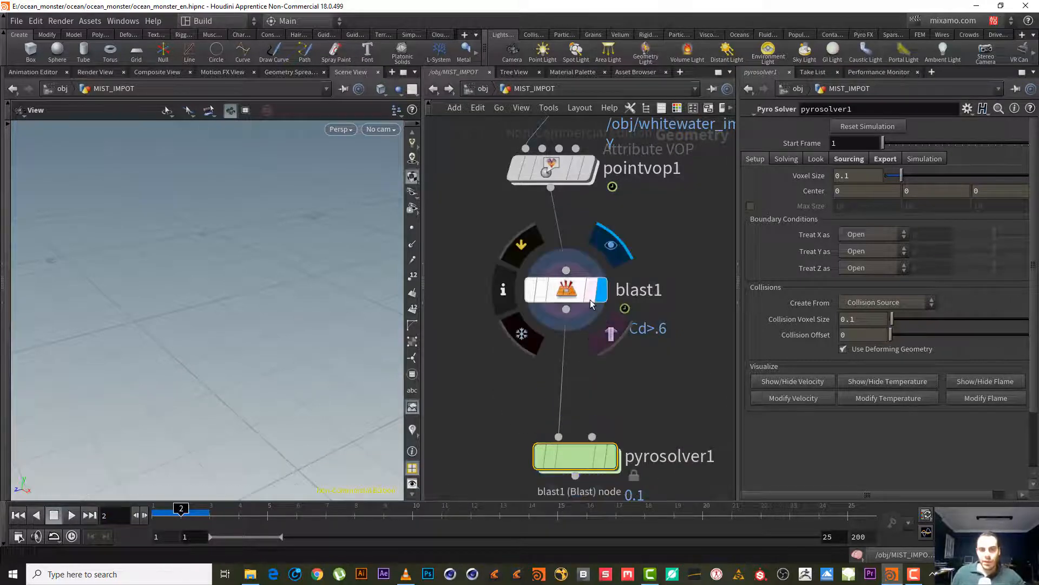
{"action": "left_click", "coordinate": [572, 288]}
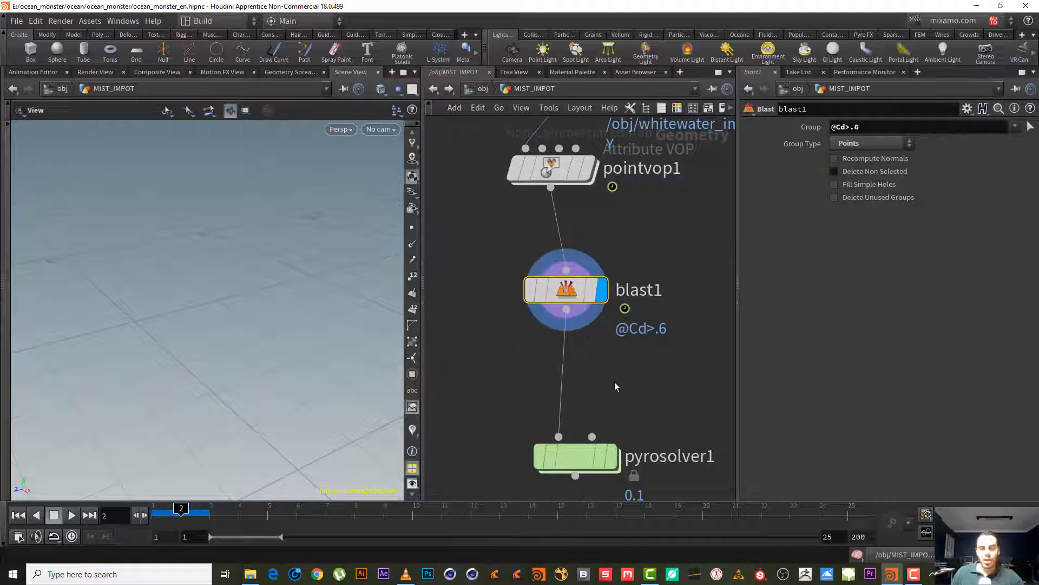
{"action": "key", "text": "Tab"}
{"action": "type", "text": "att"}
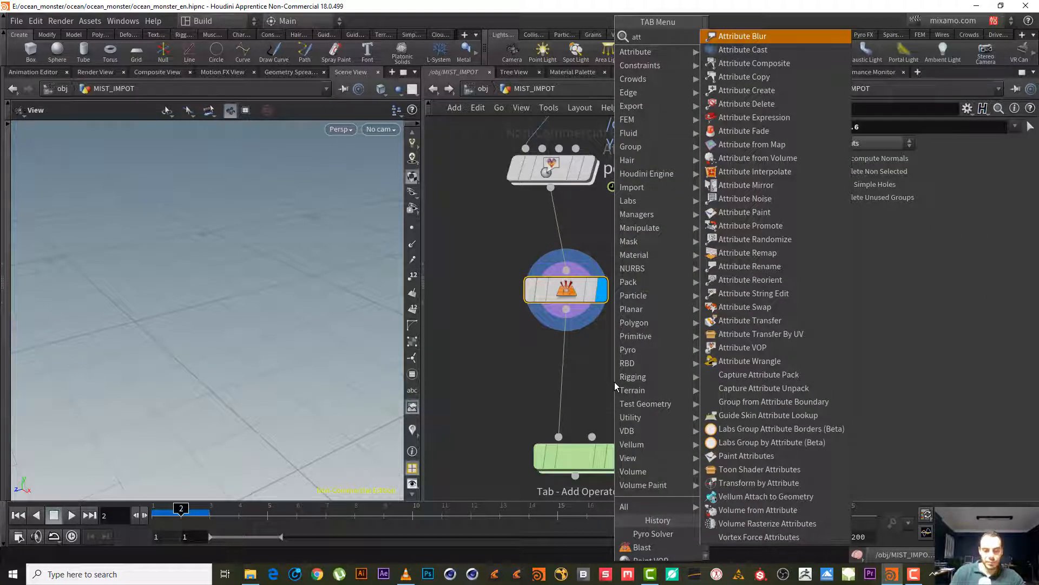
{"action": "type", "text": " p"}
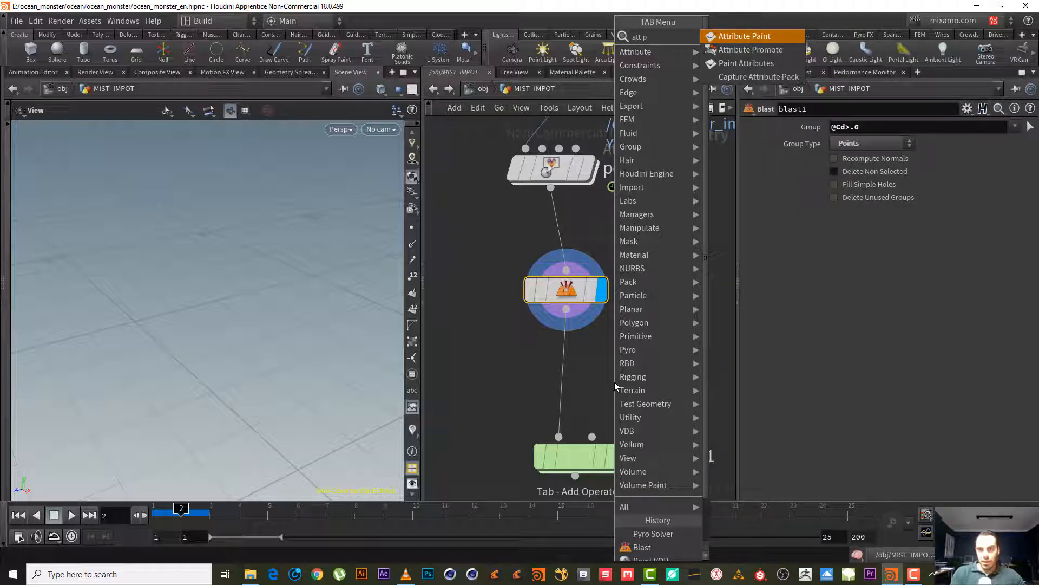
{"action": "key", "text": "BackSpace"}
{"action": "key", "text": "BackSpace"}
{"action": "key", "text": "BackSpace"}
{"action": "key", "text": "BackSpace"}
{"action": "key", "text": "BackSpace"}
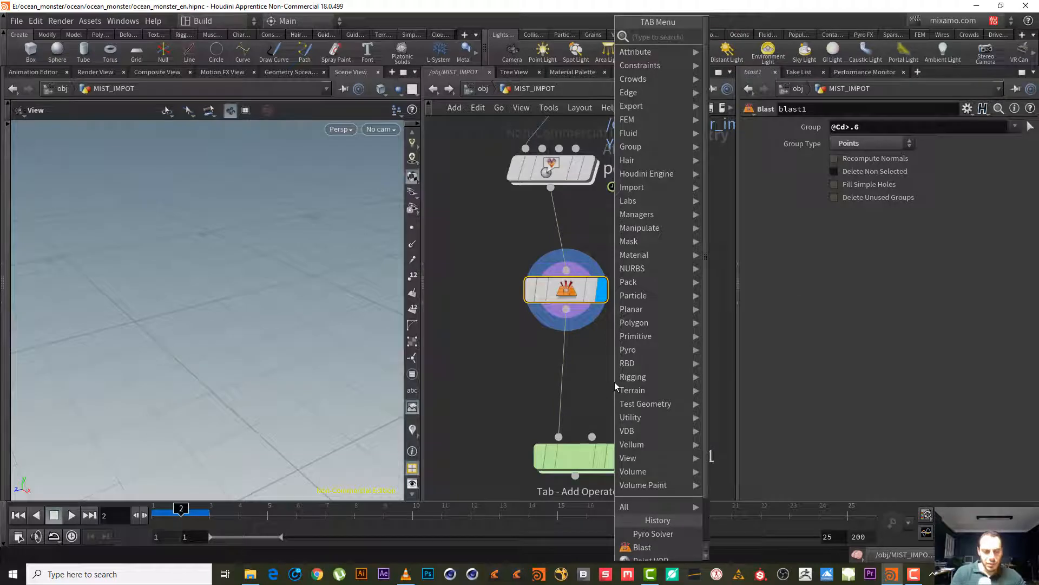
{"action": "type", "text": "att"}
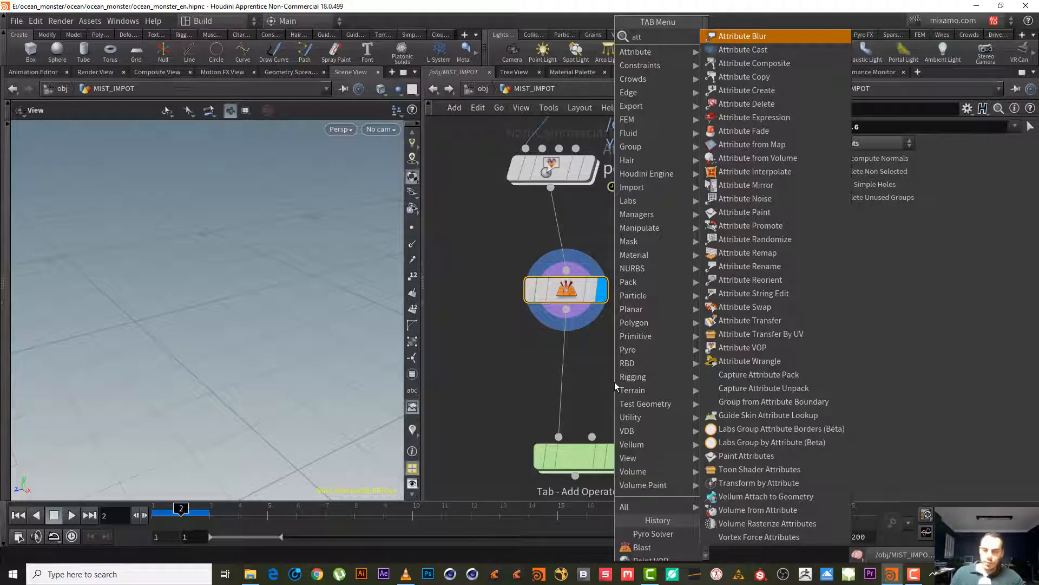
{"action": "left_click", "coordinate": [913, 574]}
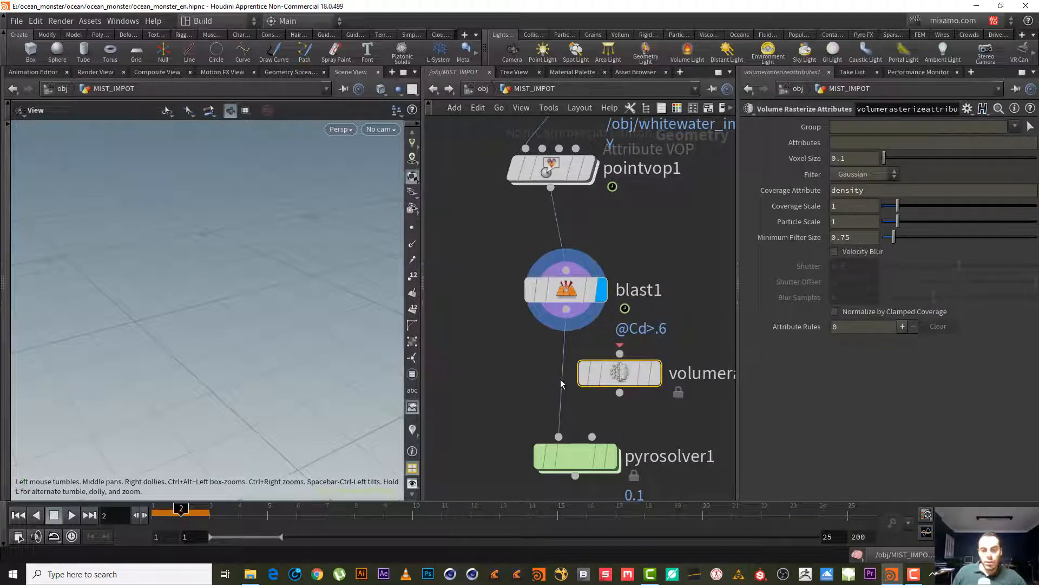
- Insert volumerasterizeattributes1 into the wire between blast1 and pyrosolver1 and display its output
{"action": "middle_click_drag", "start_coordinate": [658, 424], "coordinate": [576, 326]}
{"action": "scroll", "coordinate": [566, 322], "scroll_direction": "down", "scroll_amount": 3}
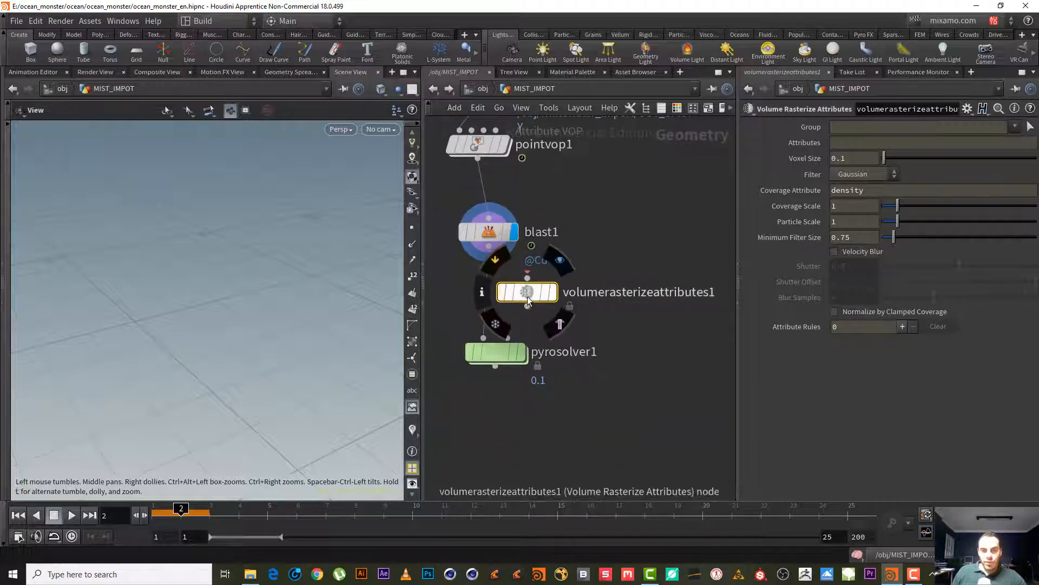
{"action": "left_click_drag", "start_coordinate": [528, 293], "coordinate": [558, 289]}
{"action": "middle_click_drag", "start_coordinate": [624, 223], "coordinate": [663, 210]}
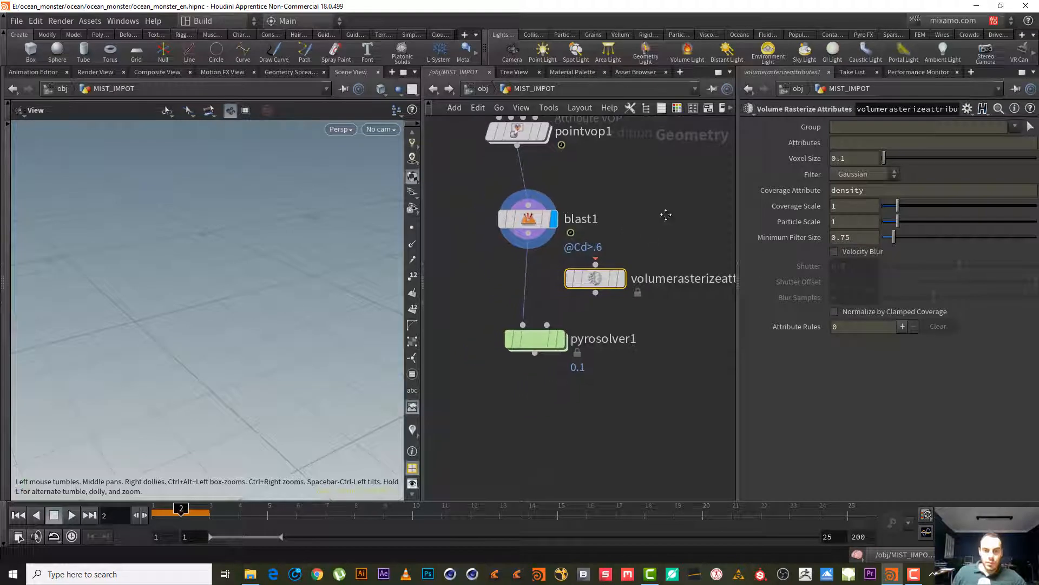
{"action": "left_click_drag", "start_coordinate": [561, 347], "coordinate": [556, 406]}
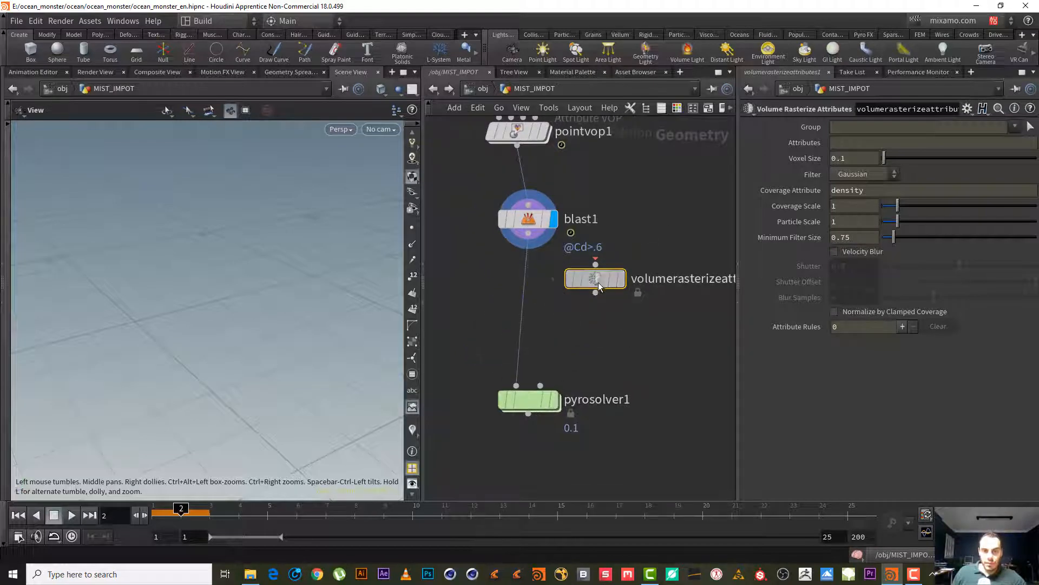
{"action": "left_click_drag", "start_coordinate": [597, 282], "coordinate": [523, 303]}
{"action": "left_click", "coordinate": [543, 295]}
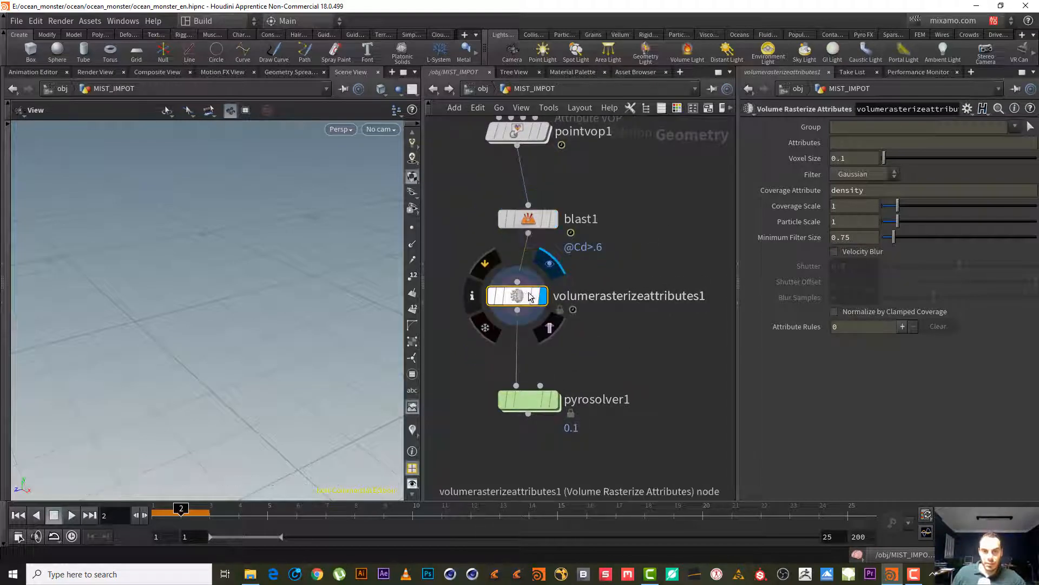
- Set the attributes to rasterize to density and enable Velocity Blur, keeping the Gaussian filter
{"action": "left_click", "coordinate": [842, 143]}
{"action": "type", "text": "densi"}
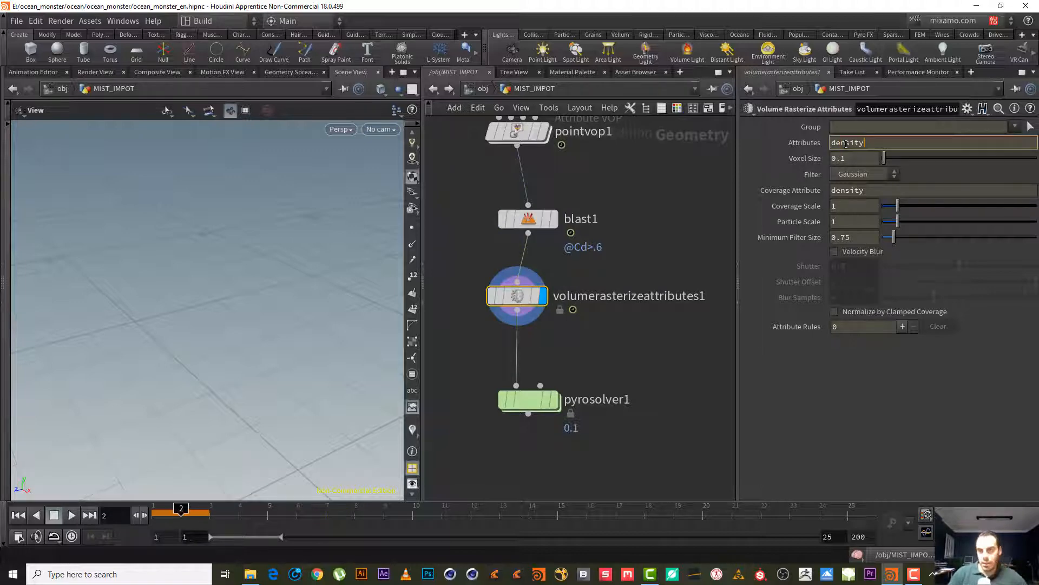
{"action": "type", "text": "ty"}
{"action": "key", "text": "Return"}
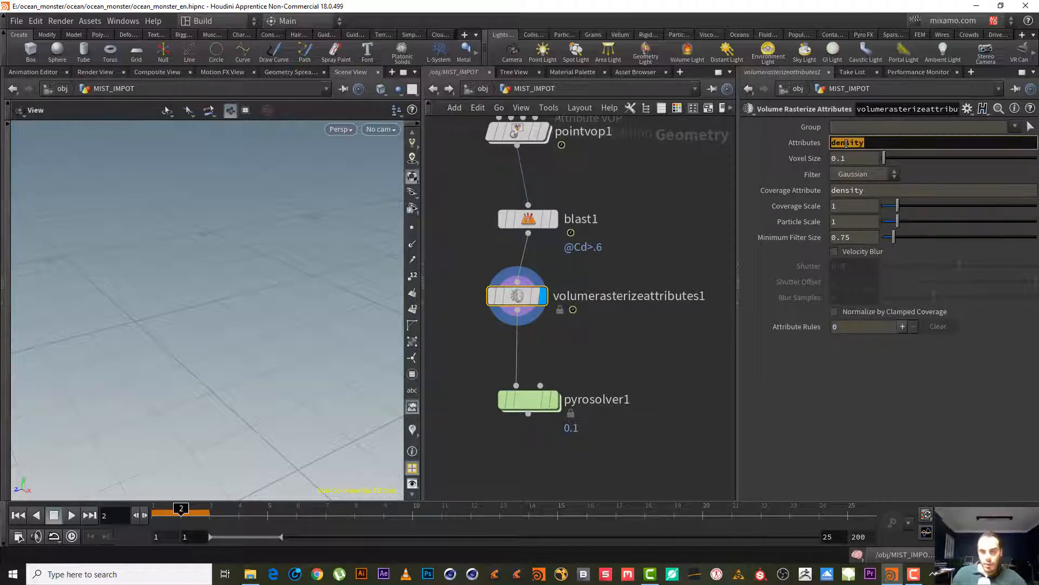
{"action": "left_click", "coordinate": [891, 189]}
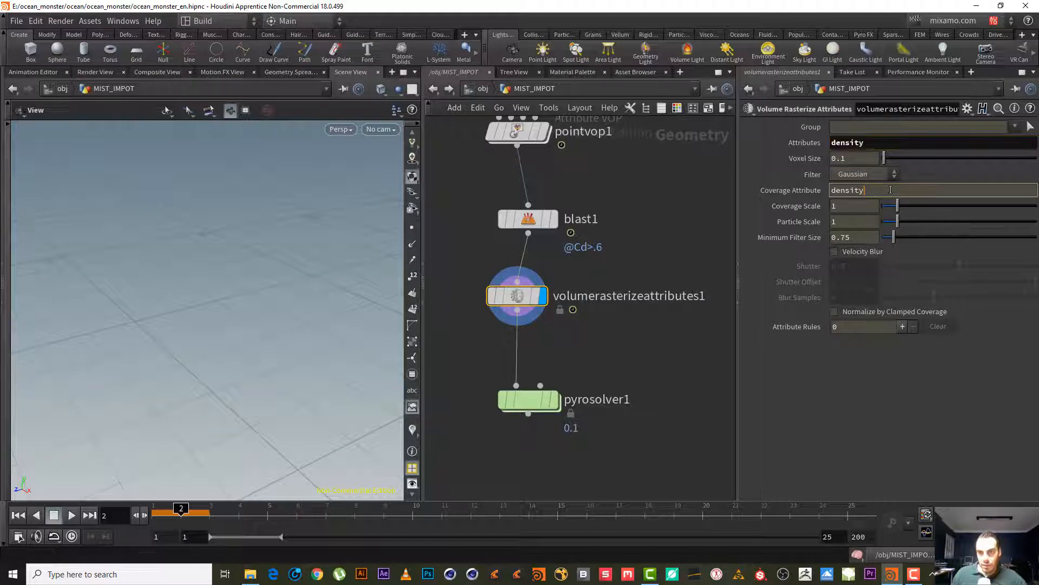
{"action": "left_click", "coordinate": [868, 252]}
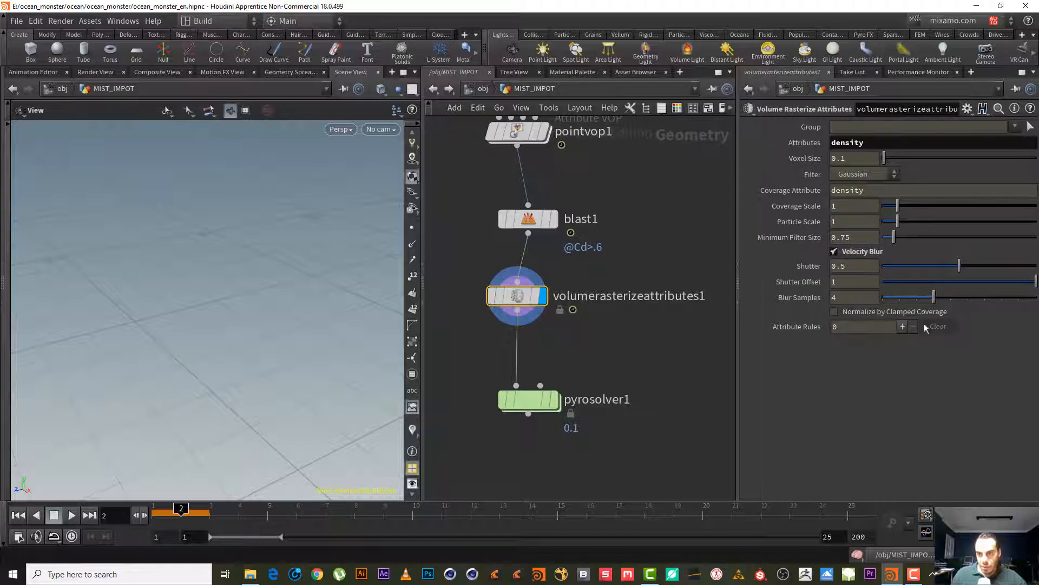
{"action": "left_click", "coordinate": [864, 174]}
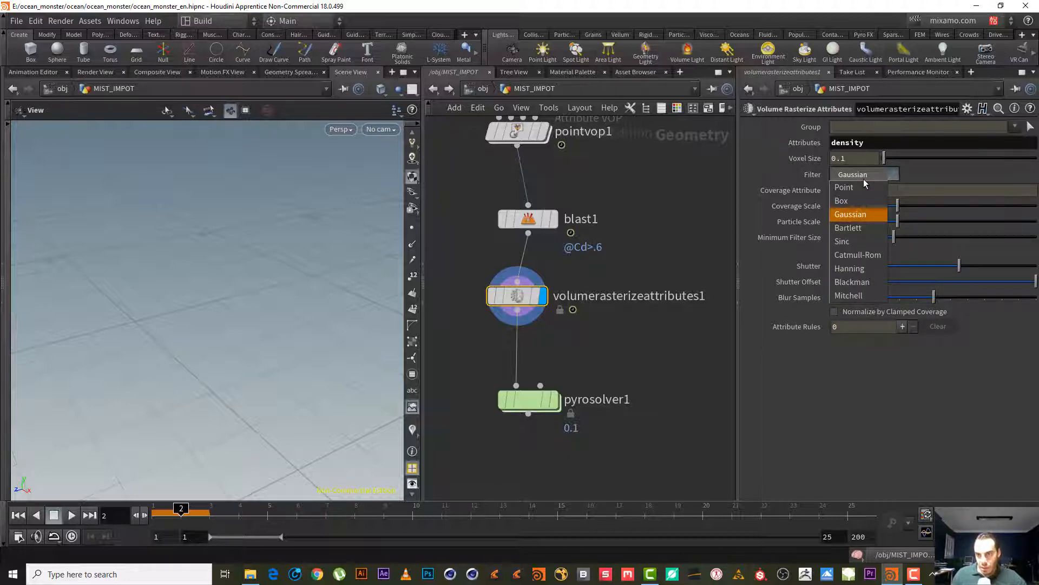
{"action": "left_click", "coordinate": [864, 182]}
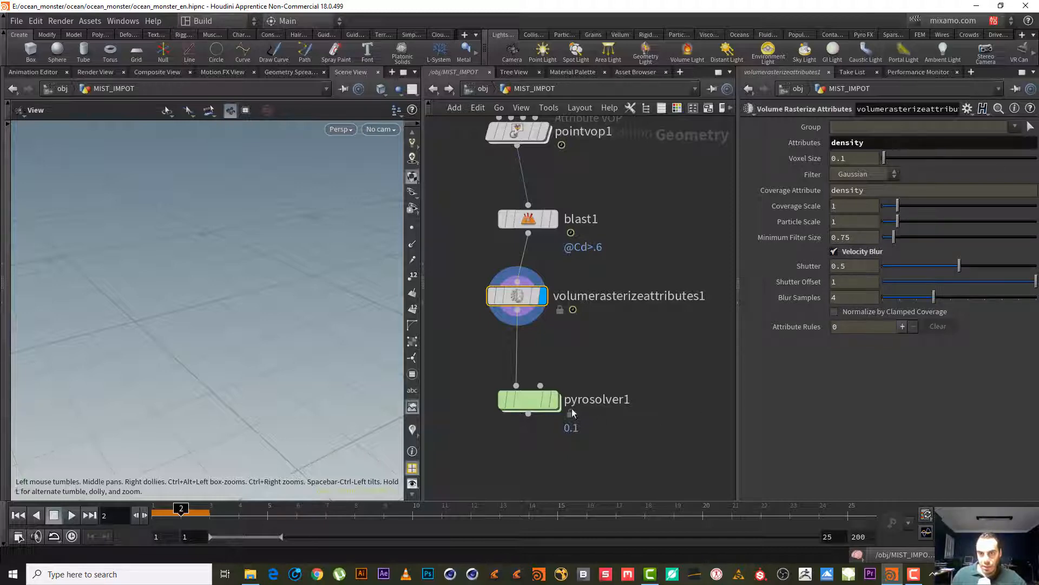
- Display pyrosolver1's output and review the settings of volumerasterizeattributes1
{"action": "left_click", "coordinate": [528, 401]}
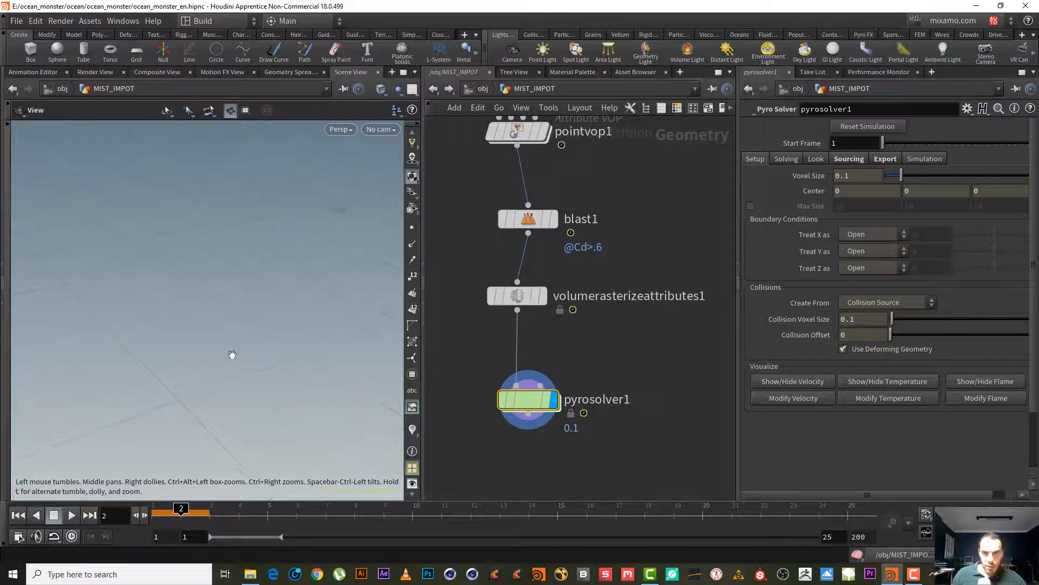
{"action": "middle_click_drag", "start_coordinate": [587, 332], "coordinate": [617, 337]}
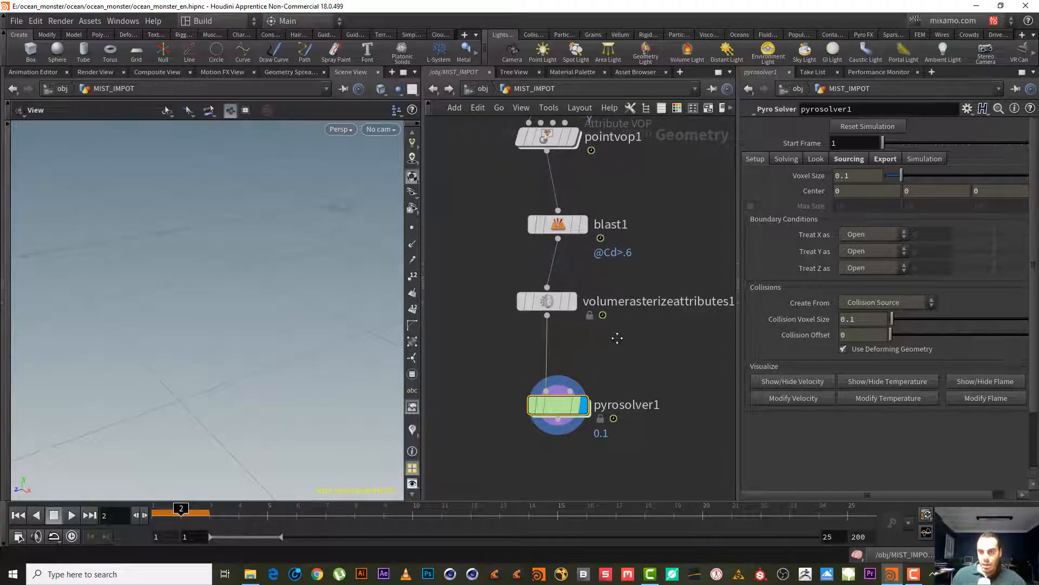
{"action": "middle_click_drag", "start_coordinate": [574, 392], "coordinate": [520, 400]}
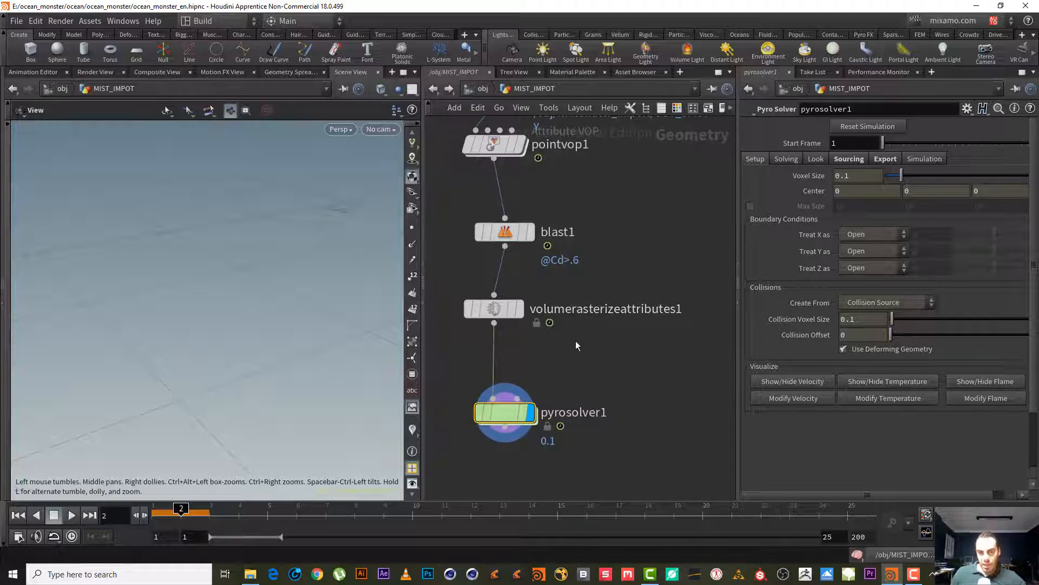
{"action": "left_click", "coordinate": [506, 308]}
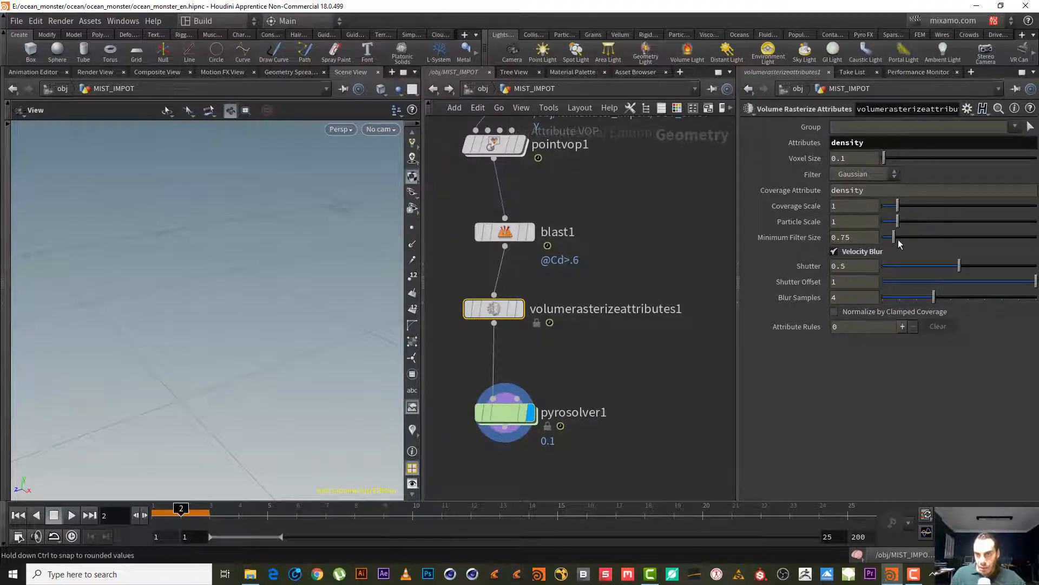
{"action": "middle_click_drag", "start_coordinate": [594, 275], "coordinate": [633, 288]}
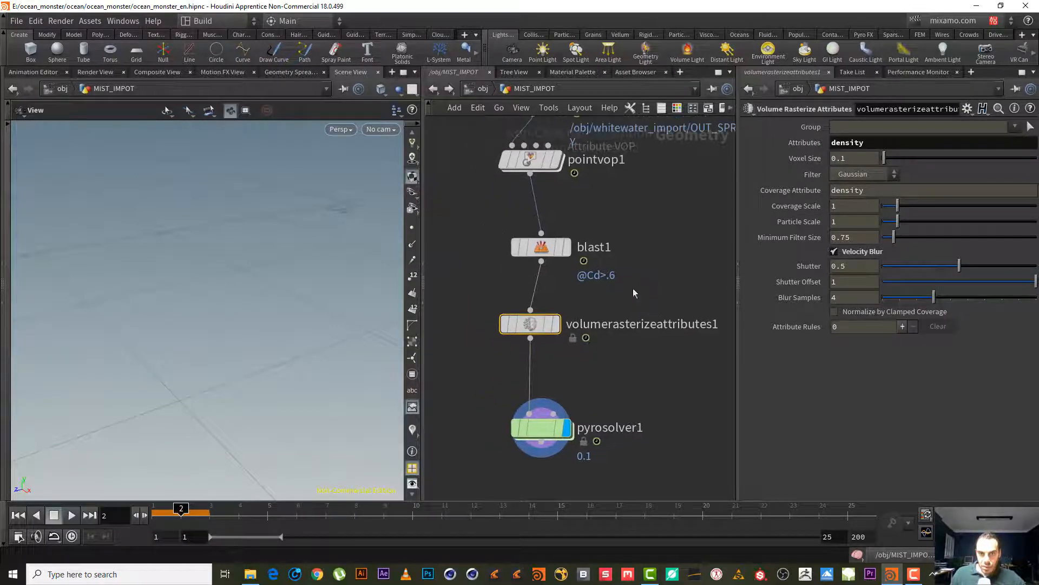
- Display volumerasterizeattributes1 and blast1 in turn and check the network's output at another frame
{"action": "left_click", "coordinate": [544, 325]}
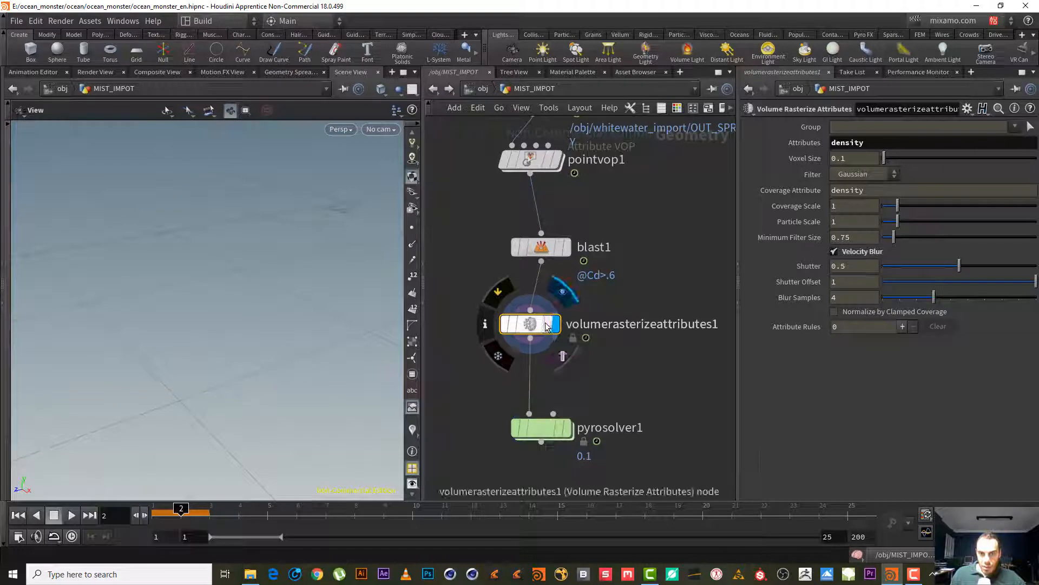
{"action": "left_click", "coordinate": [566, 247]}
{"action": "left_click", "coordinate": [541, 248]}
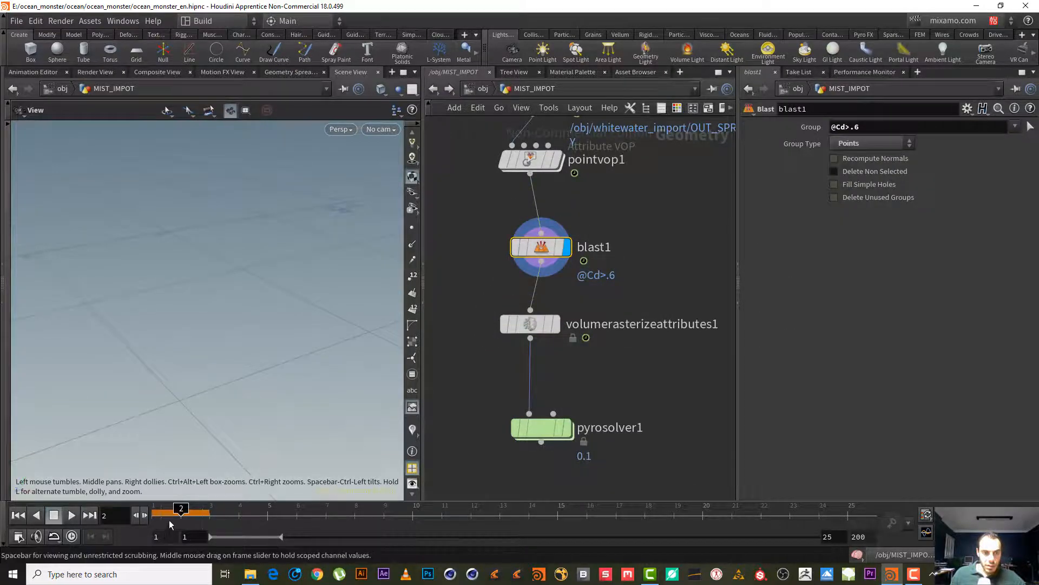
{"action": "left_click", "coordinate": [152, 512]}
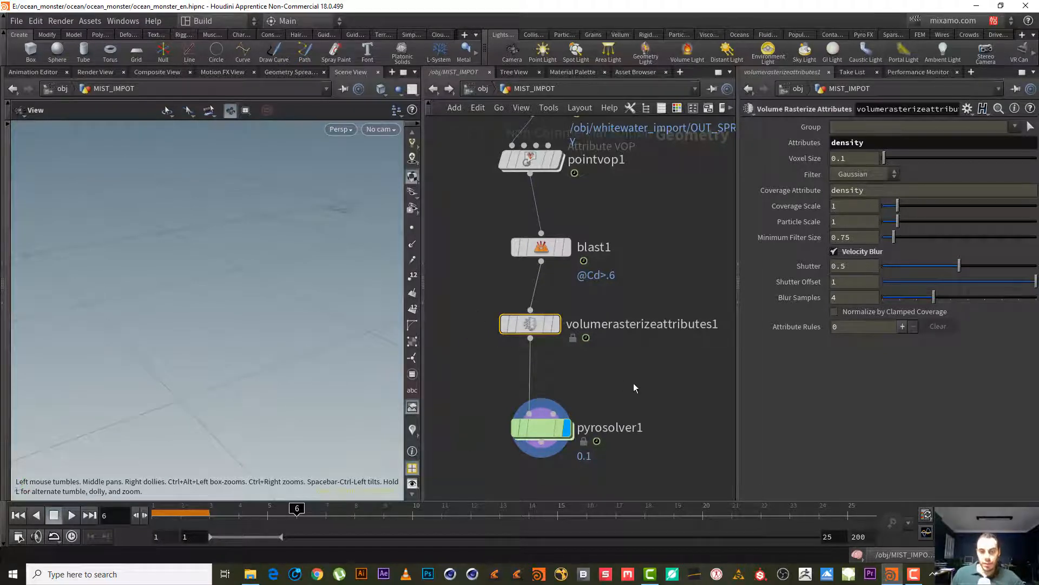
- Select volumerasterizeattributes1 and pyrosolver1 and move both together to the left, clear of blast1
{"action": "left_click_drag", "start_coordinate": [593, 401], "coordinate": [513, 309]}
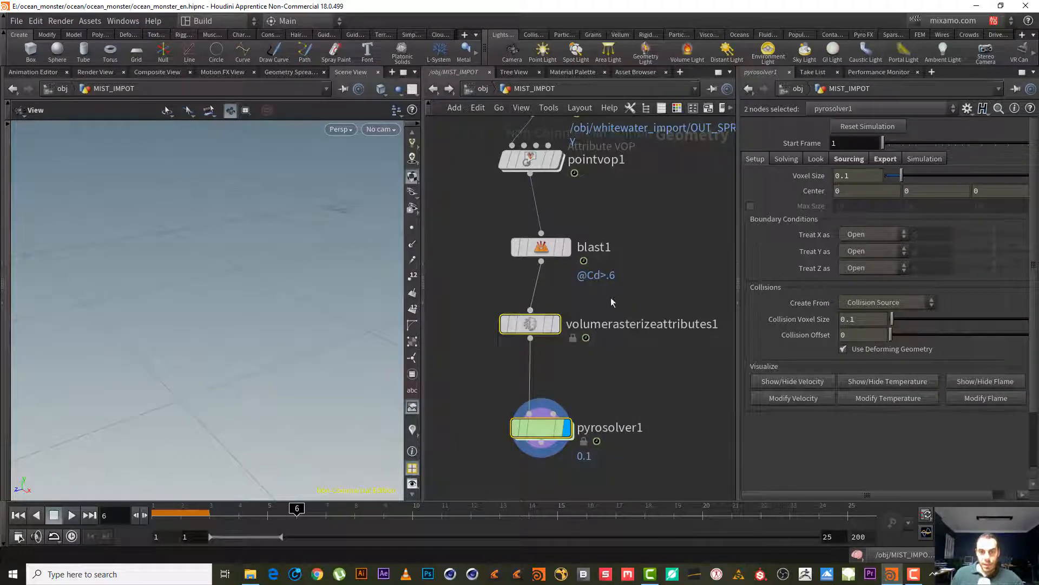
{"action": "middle_click_drag", "start_coordinate": [611, 297], "coordinate": [546, 286]}
{"action": "left_click_drag", "start_coordinate": [615, 285], "coordinate": [425, 448]}
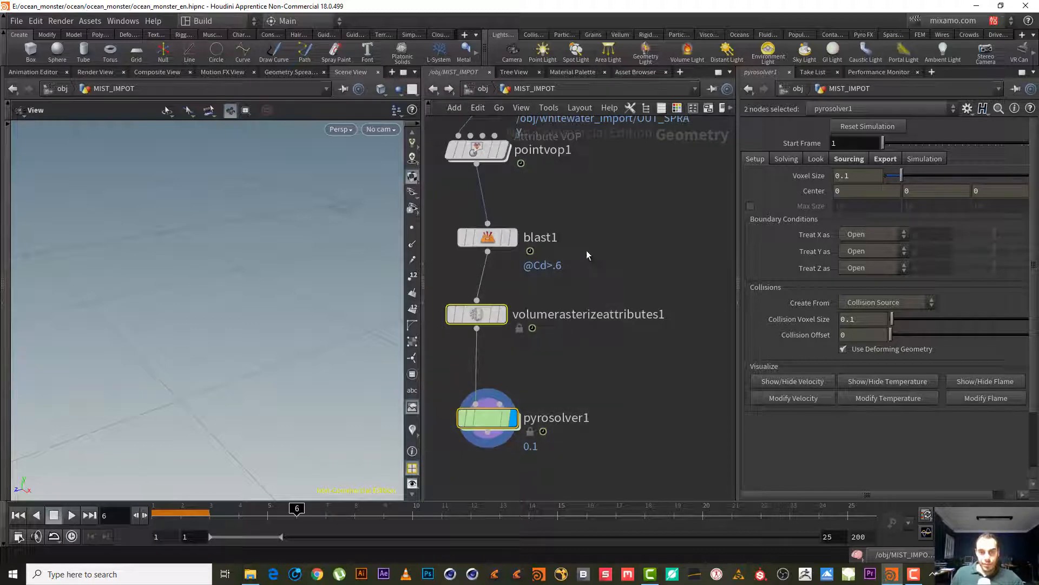
{"action": "middle_click_drag", "start_coordinate": [523, 302], "coordinate": [615, 318]}
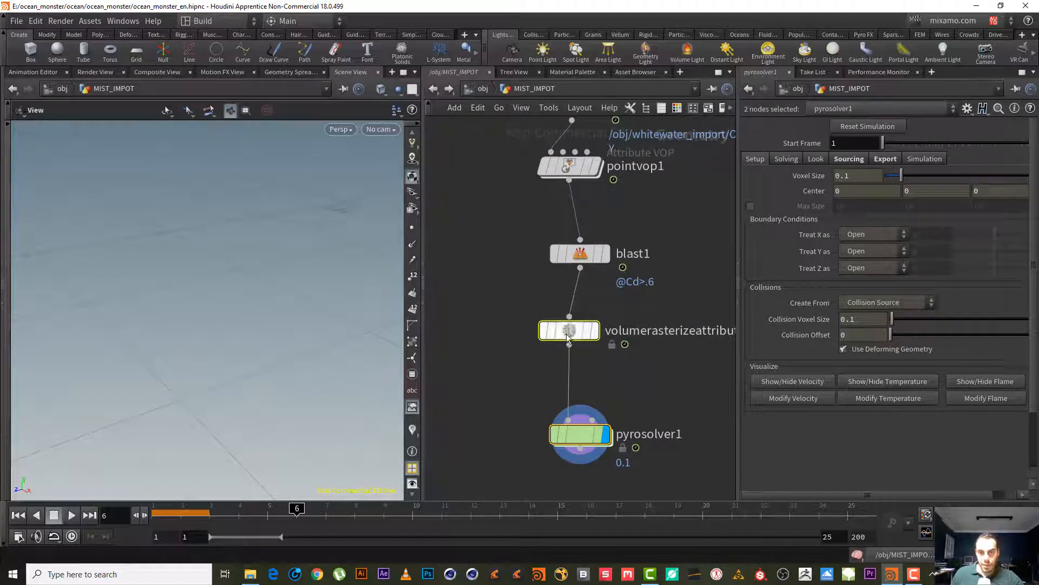
{"action": "left_click_drag", "start_coordinate": [567, 335], "coordinate": [424, 327]}
{"action": "key", "text": "ctrl+z"}
{"action": "left_click_drag", "start_coordinate": [558, 334], "coordinate": [448, 325]}
{"action": "middle_click_drag", "start_coordinate": [648, 383], "coordinate": [594, 381]}
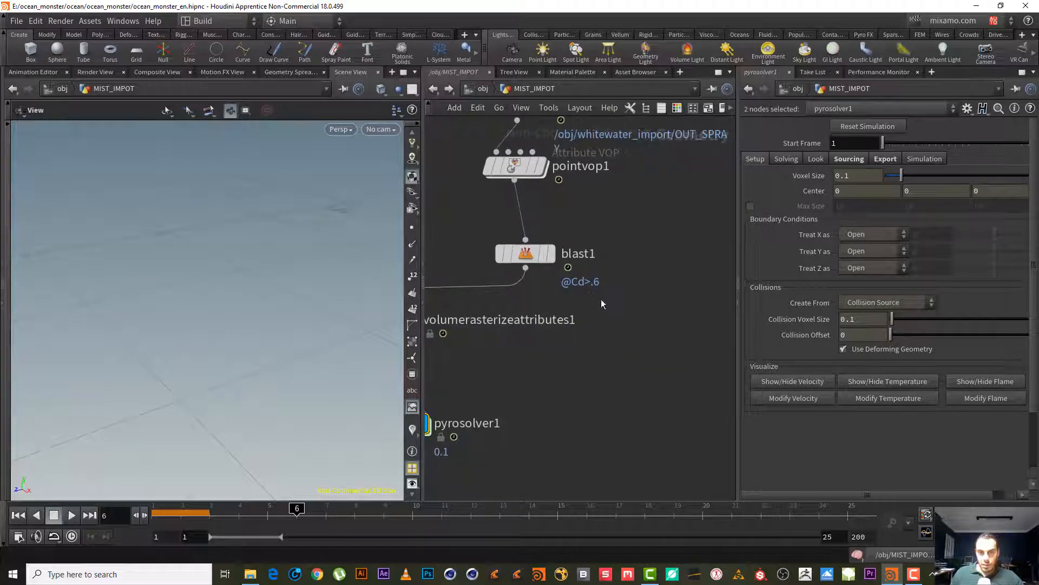
- Turn on the template flag of blast1 to show its points as a reference in the viewport
{"action": "middle_click_drag", "start_coordinate": [601, 299], "coordinate": [673, 290]}
{"action": "scroll", "coordinate": [673, 290], "scroll_direction": "down", "scroll_amount": 4}
{"action": "left_click_drag", "start_coordinate": [545, 273], "coordinate": [479, 294]}
{"action": "right_click_drag", "start_coordinate": [649, 306], "coordinate": [725, 293]}
{"action": "middle_click_drag", "start_coordinate": [645, 304], "coordinate": [596, 423]}
{"action": "right_click_drag", "start_coordinate": [596, 422], "coordinate": [555, 317]}
{"action": "left_click", "coordinate": [541, 292]}
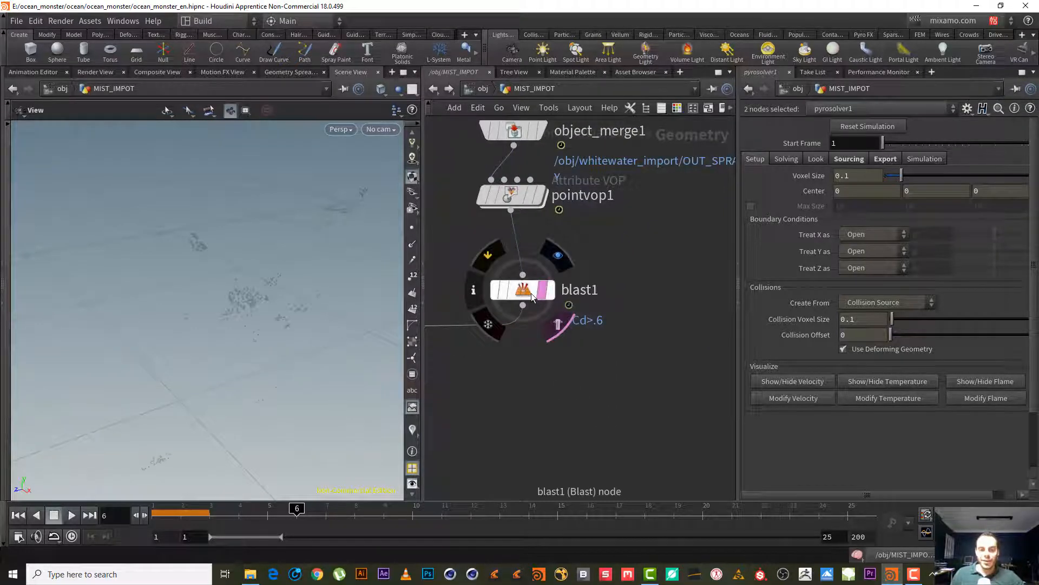
{"action": "left_click", "coordinate": [558, 256]}
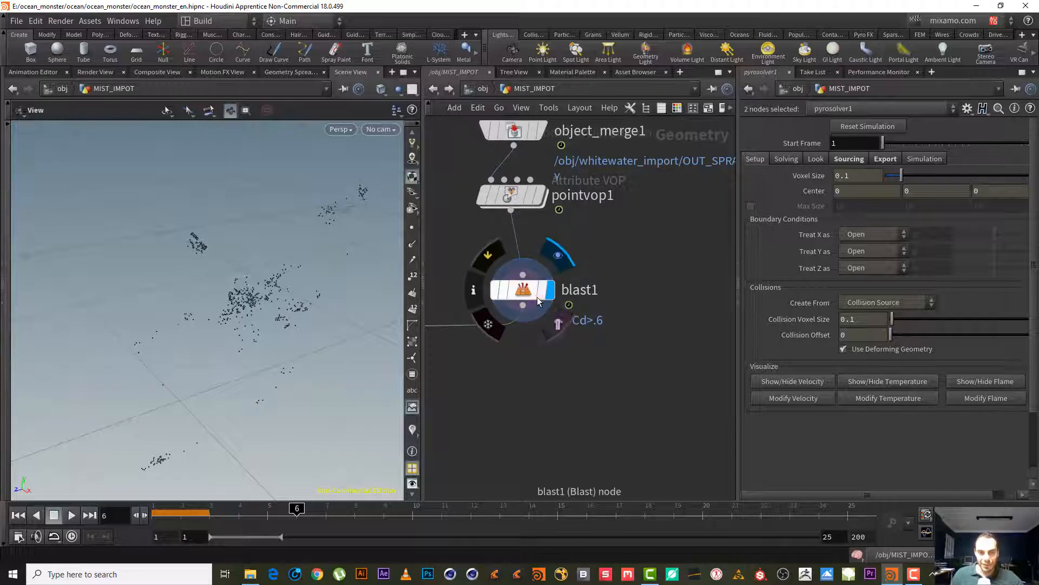
{"action": "left_click", "coordinate": [521, 292]}
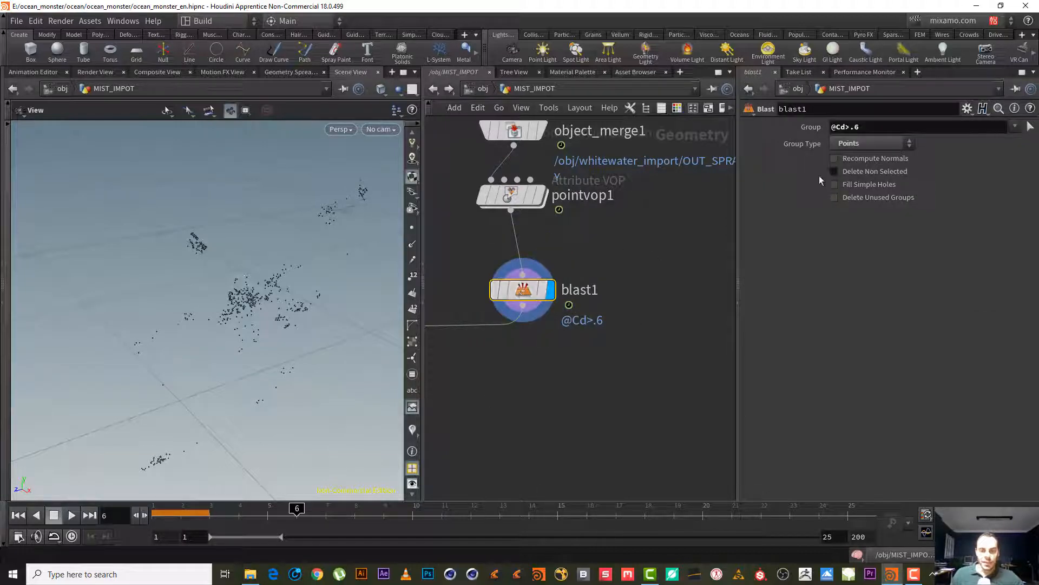
{"action": "middle_click_drag", "start_coordinate": [866, 127], "coordinate": [871, 127]}
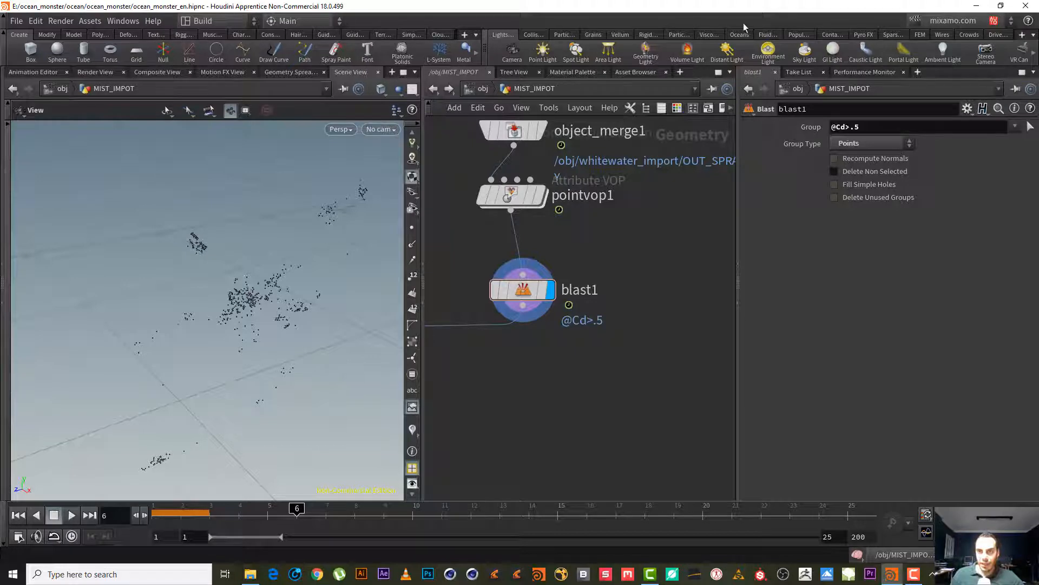
- Try to create billowy smoke from the Pyro FX tools with MIST_IMPOT as the source object
{"action": "left_click", "coordinate": [860, 36]}
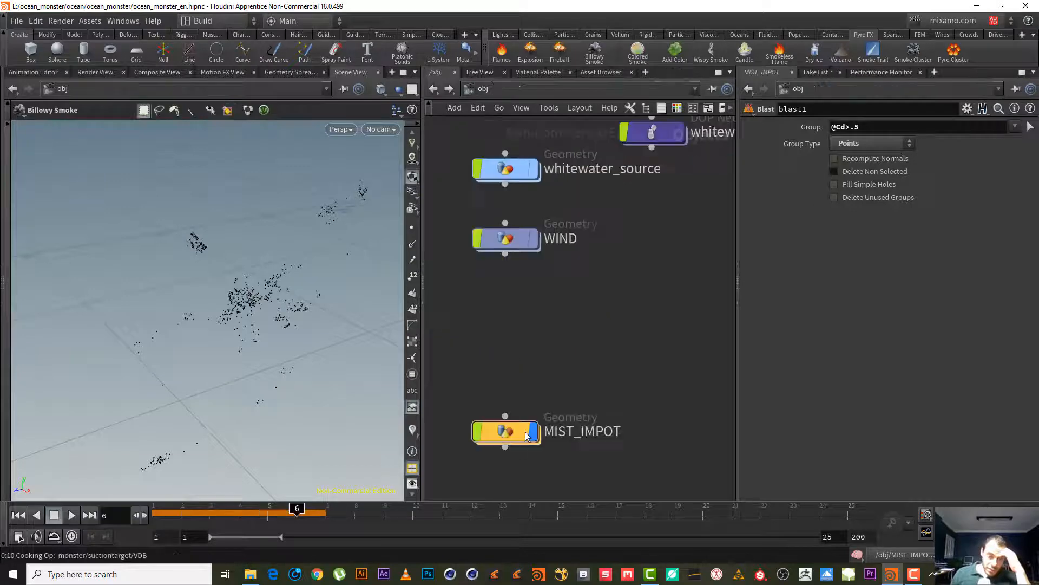
{"action": "scroll", "coordinate": [560, 345], "scroll_direction": "down", "scroll_amount": 8}
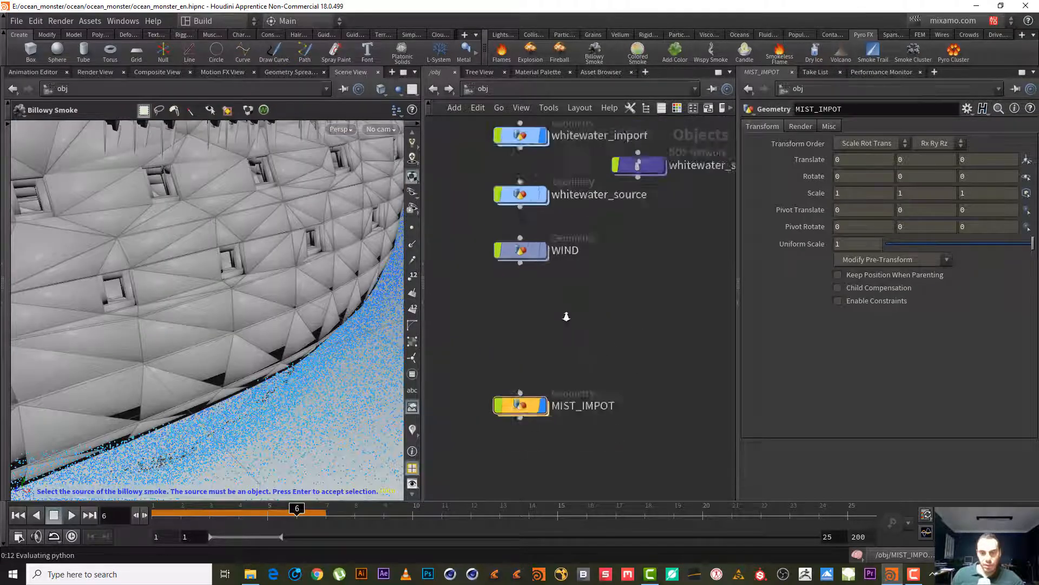
{"action": "right_click_drag", "start_coordinate": [597, 381], "coordinate": [626, 367]}
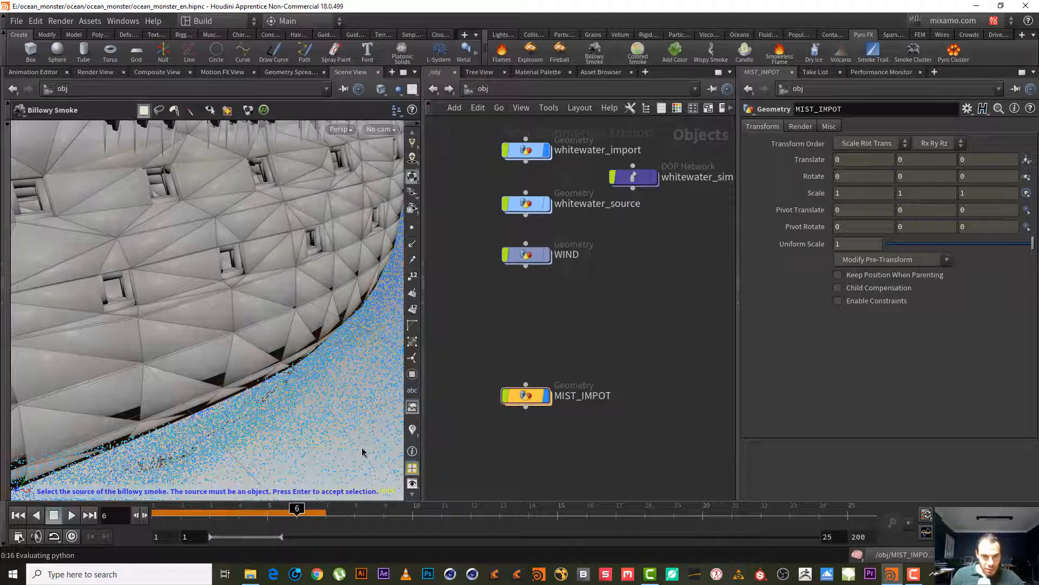
{"action": "key", "text": "Return"}
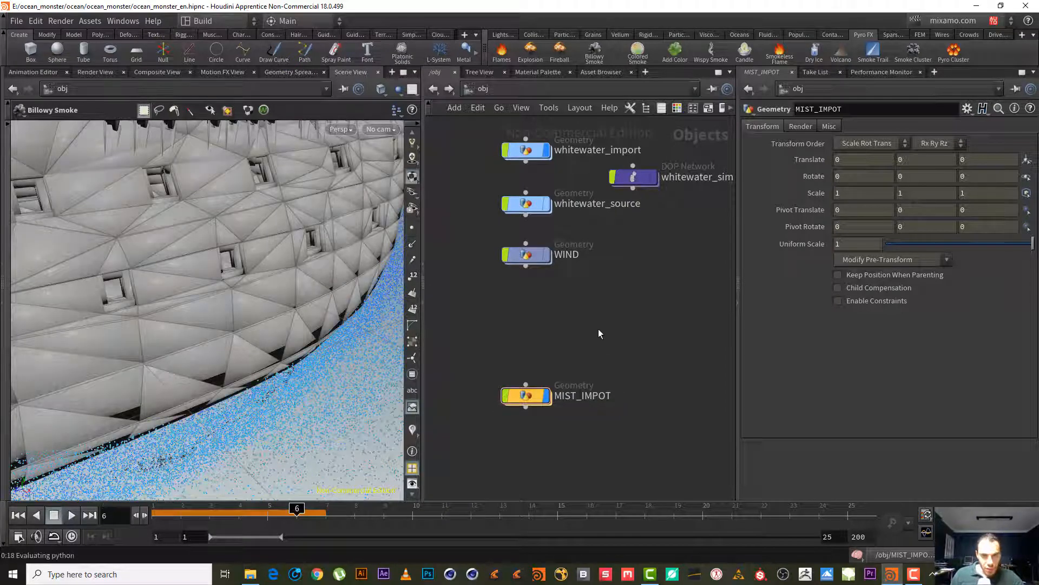
- Examine the object-level network around MIST_IMPOT and the whole scene with the monster, ship and water
{"action": "middle_click_drag", "start_coordinate": [568, 304], "coordinate": [617, 316]}
{"action": "right_click_drag", "start_coordinate": [617, 317], "coordinate": [605, 324]}
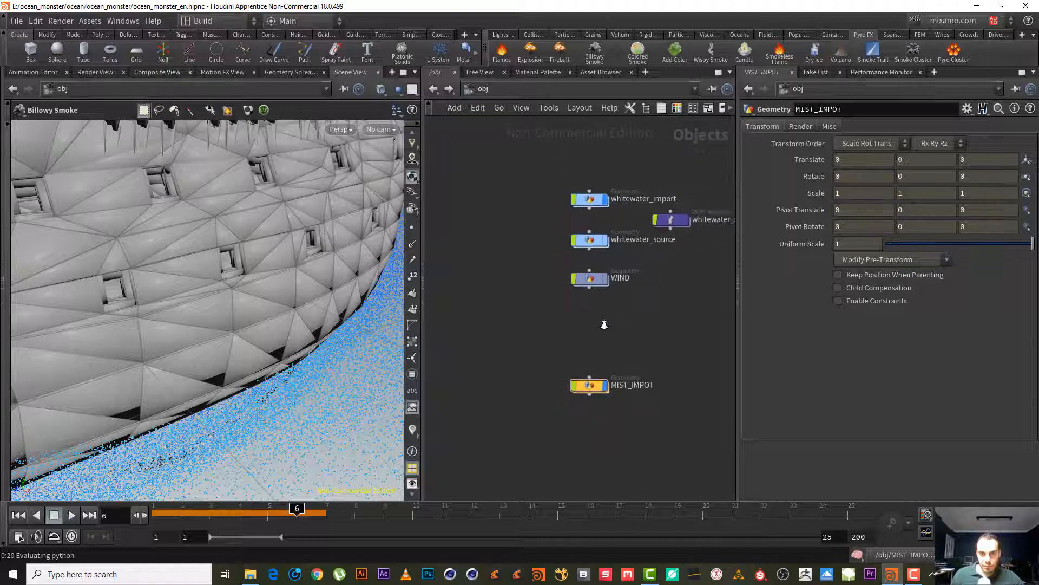
{"action": "middle_click_drag", "start_coordinate": [604, 324], "coordinate": [579, 330]}
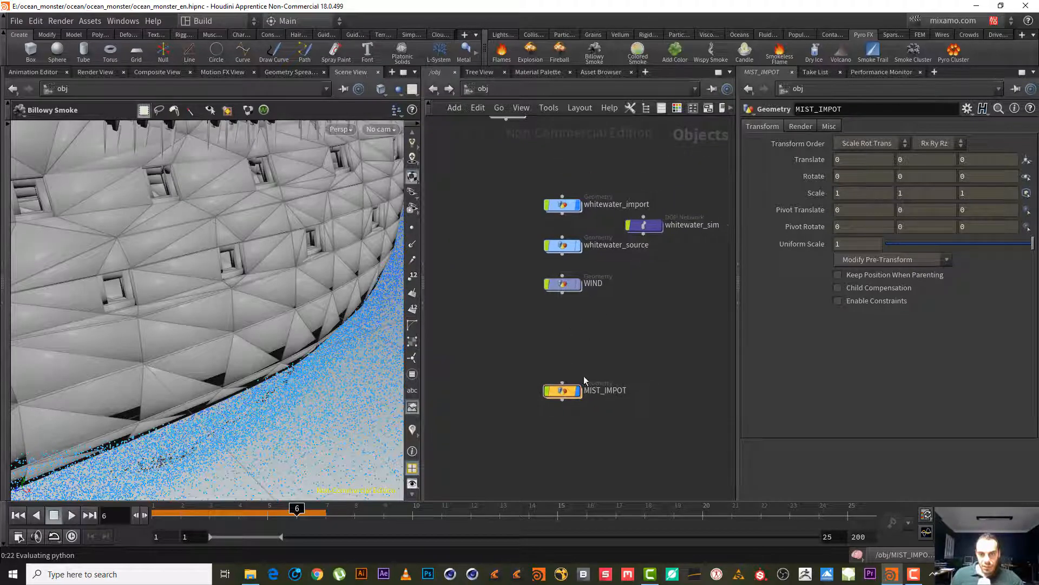
{"action": "right_click_drag", "start_coordinate": [200, 321], "coordinate": [128, 390], "text": "alt"}
{"action": "right_click_drag", "start_coordinate": [213, 354], "coordinate": [182, 390], "text": "alt"}
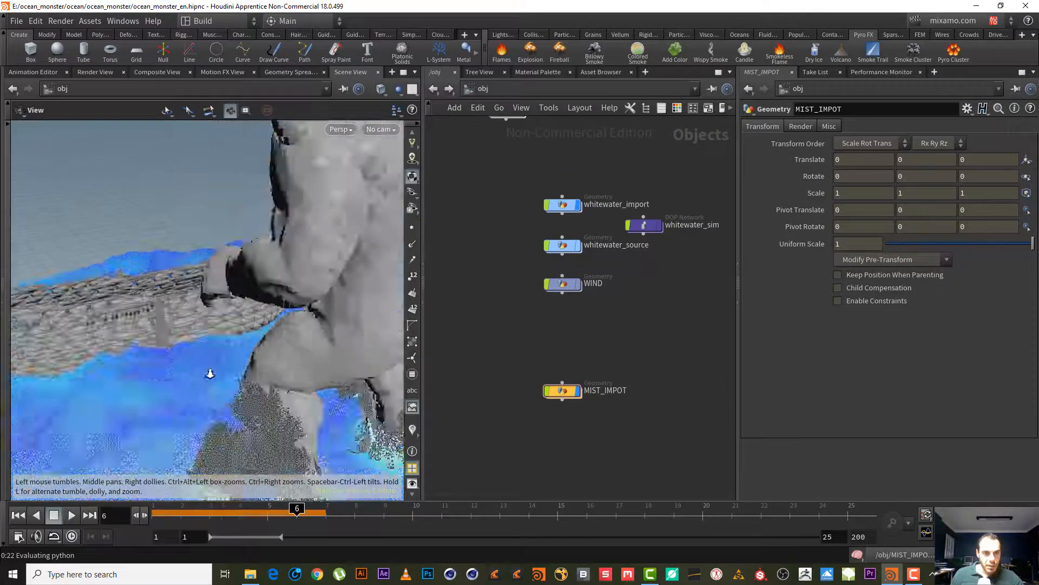
{"action": "left_click_drag", "start_coordinate": [284, 359], "coordinate": [196, 320], "text": "alt"}
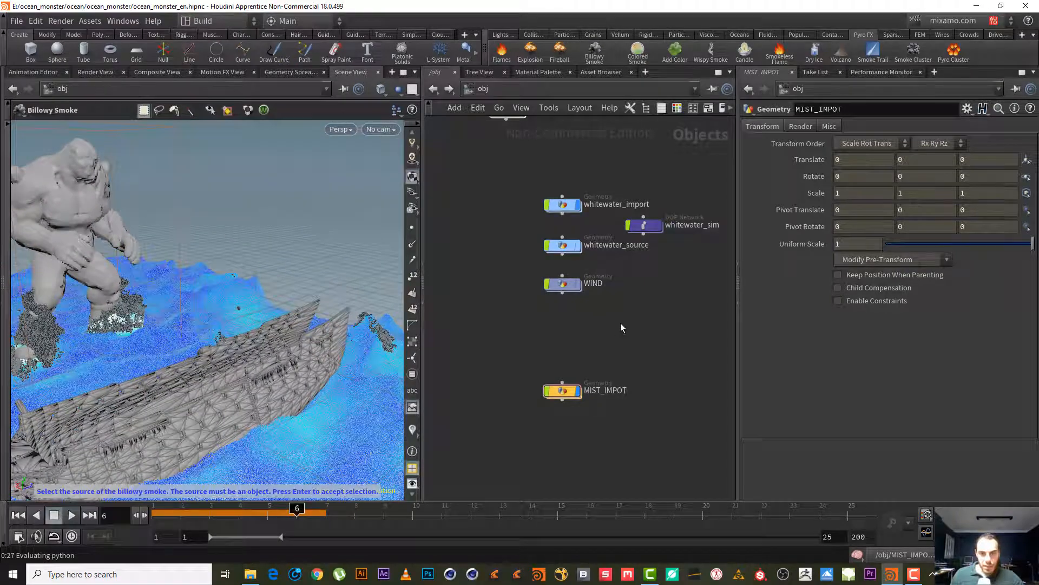
{"action": "middle_click_drag", "start_coordinate": [599, 205], "coordinate": [679, 365]}
{"action": "right_click_drag", "start_coordinate": [632, 298], "coordinate": [606, 322]}
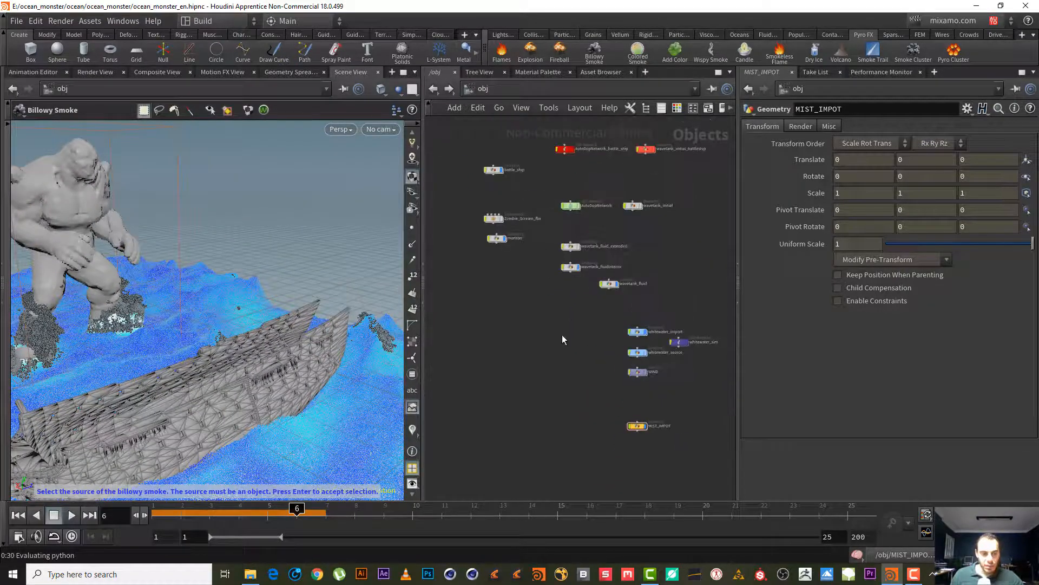
{"action": "mouse_move", "coordinate": [562, 336]}
{"action": "left_mouse_down"}
{"action": "mouse_move", "coordinate": [598, 390]}
{"action": "mouse_move", "coordinate": [617, 391]}
{"action": "left_mouse_up"}
{"action": "middle_click_drag", "start_coordinate": [657, 396], "coordinate": [606, 343]}
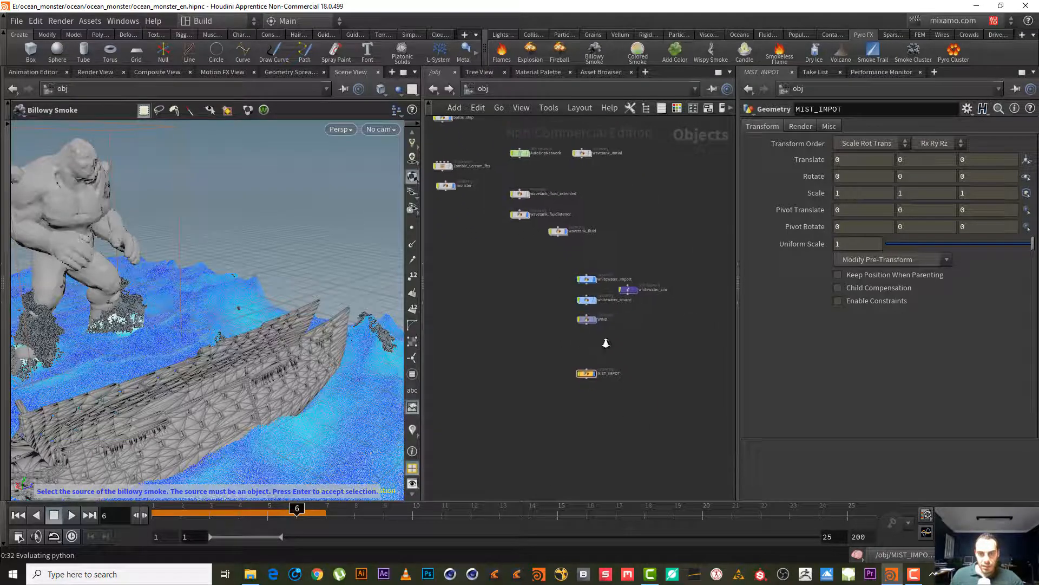
- Go back inside the MIST_IMPOT network and hide all other objects in the viewport
{"action": "scroll", "coordinate": [606, 343], "scroll_direction": "up", "scroll_amount": 3}
{"action": "double_click", "coordinate": [563, 400]}
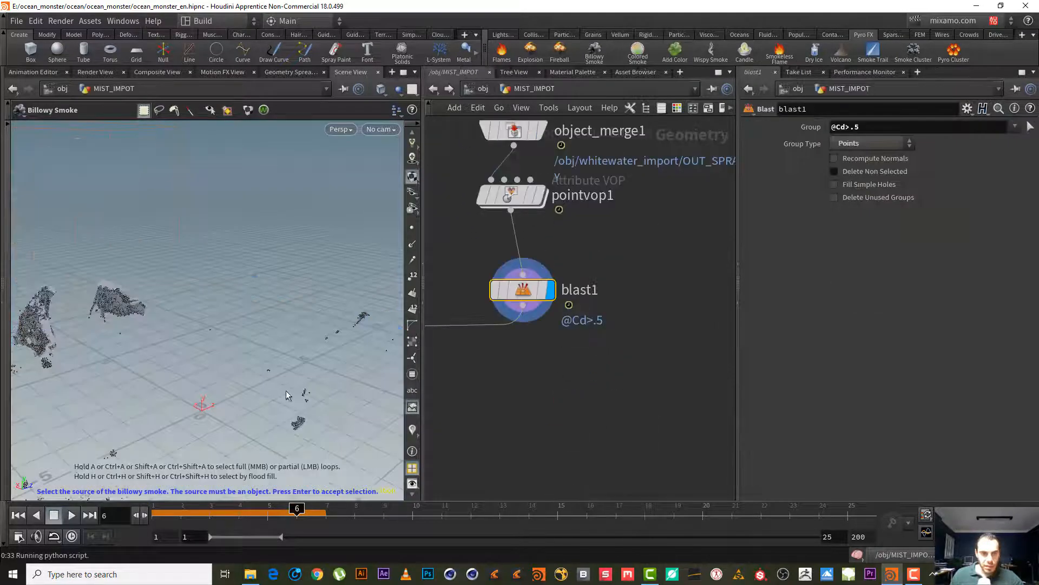
{"action": "middle_click_drag", "start_coordinate": [572, 340], "coordinate": [644, 388]}
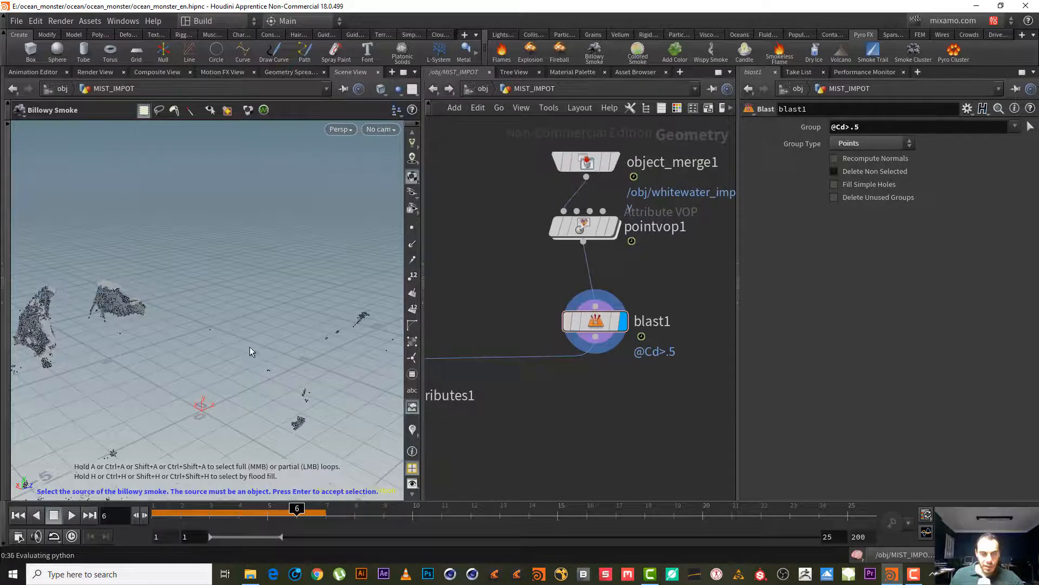
{"action": "left_click_drag", "start_coordinate": [249, 347], "coordinate": [194, 339], "text": "alt"}
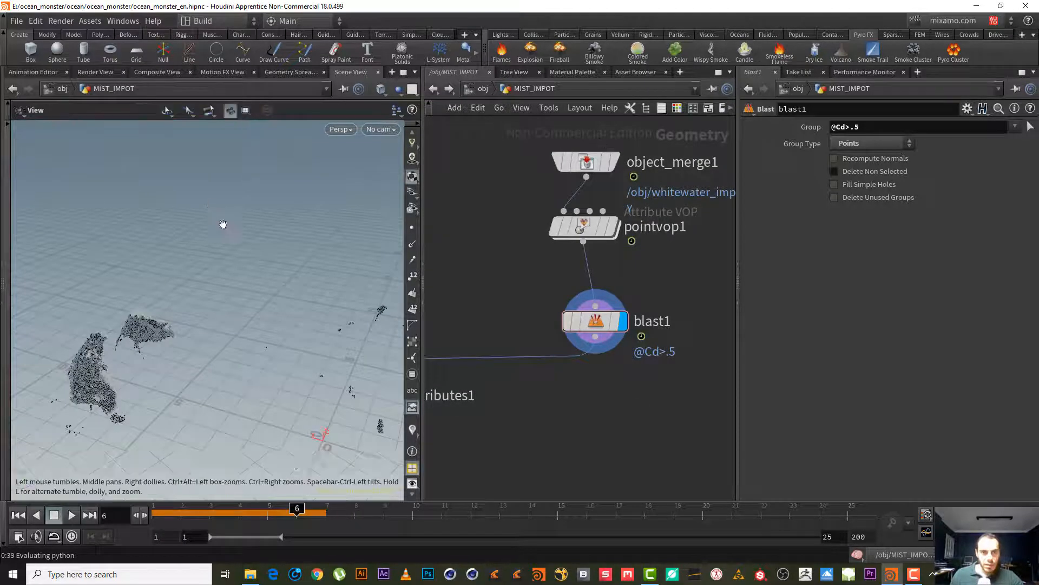
{"action": "left_click_drag", "start_coordinate": [222, 225], "coordinate": [181, 222], "text": "alt"}
{"action": "left_click", "coordinate": [398, 88]}
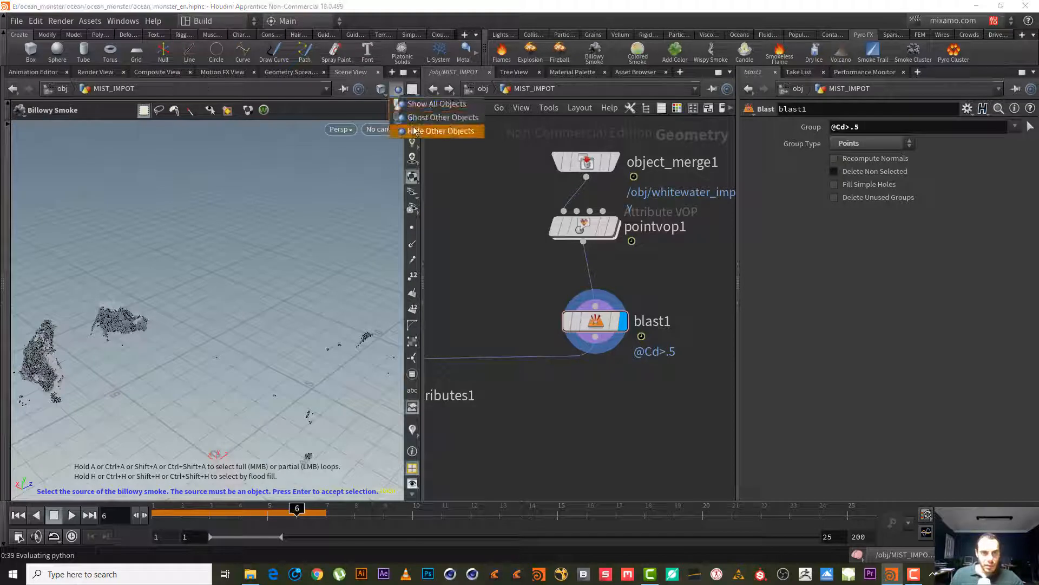
{"action": "left_click", "coordinate": [412, 131]}
{"action": "left_click_drag", "start_coordinate": [181, 324], "coordinate": [119, 327], "text": "alt"}
{"action": "left_click_drag", "start_coordinate": [226, 297], "coordinate": [200, 328], "text": "alt"}
- Display pointvop1, open its parameters and inspect its coloured spray points up close
{"action": "left_click", "coordinate": [611, 230]}
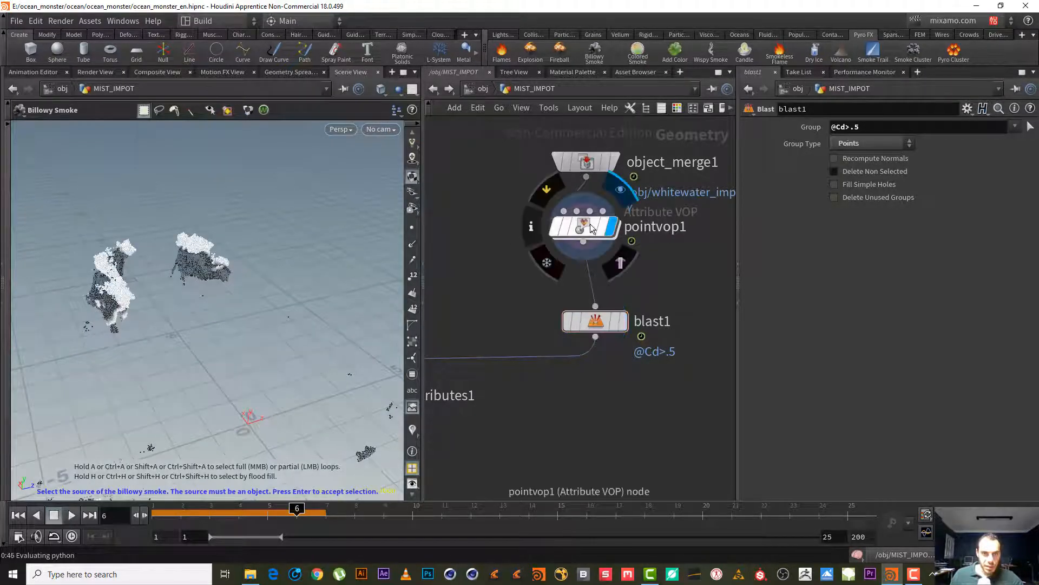
{"action": "left_click", "coordinate": [587, 229]}
{"action": "right_click_drag", "start_coordinate": [148, 273], "coordinate": [264, 254], "text": "alt"}
{"action": "left_click_drag", "start_coordinate": [264, 254], "coordinate": [230, 250], "text": "alt"}
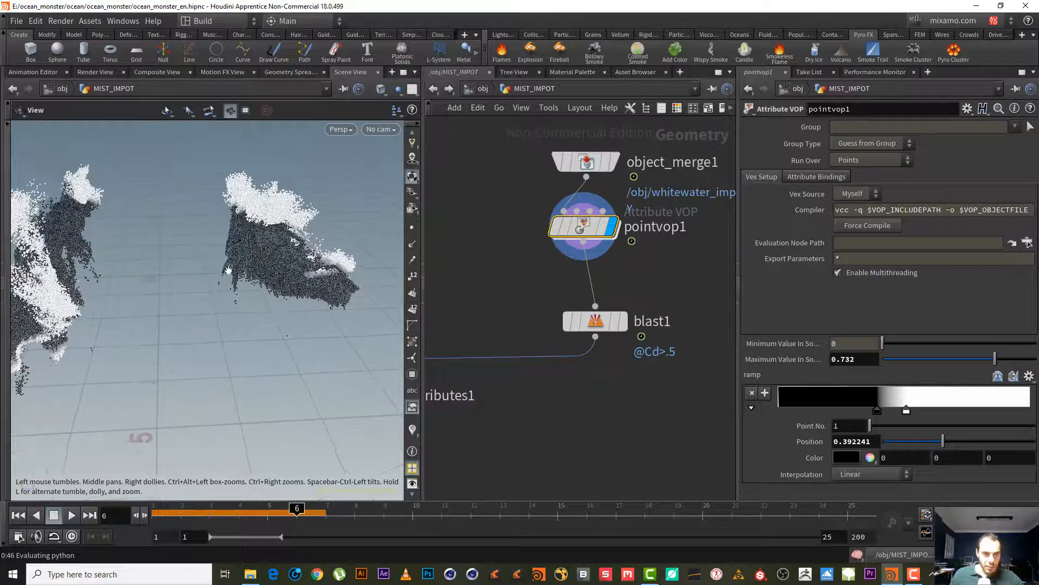
{"action": "left_click", "coordinate": [621, 322]}
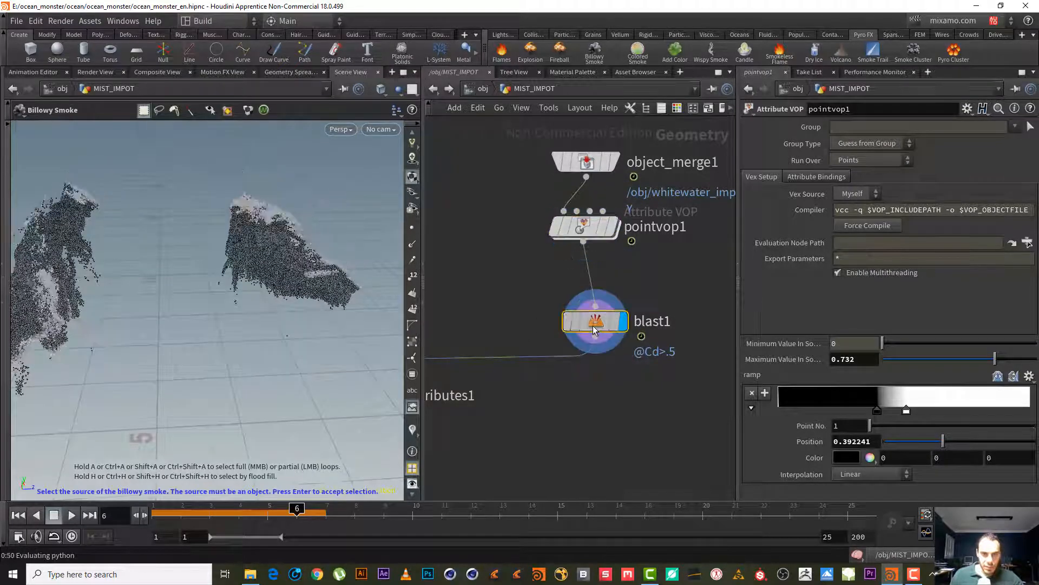
{"action": "left_click", "coordinate": [596, 323]}
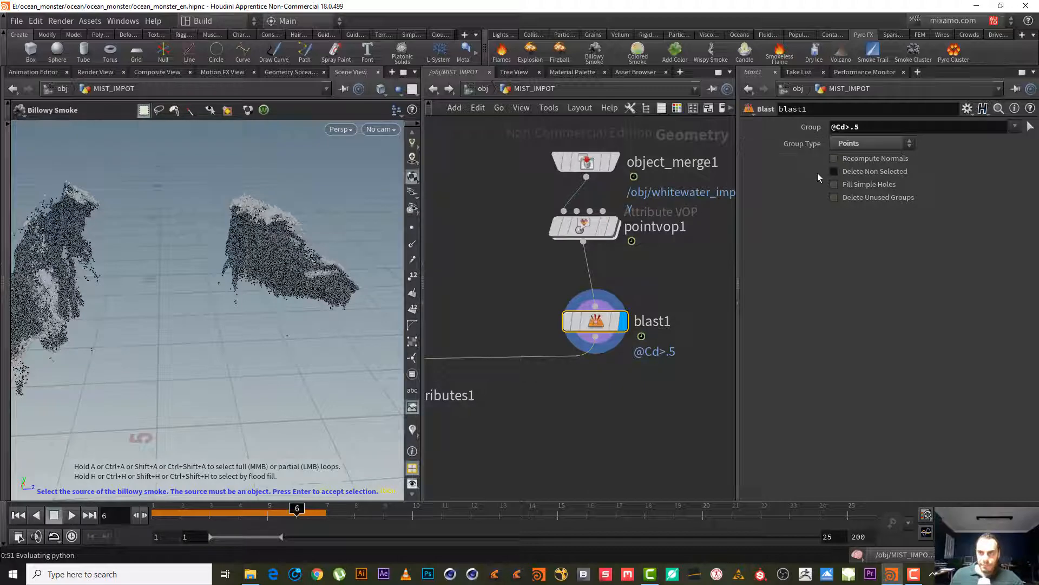
{"action": "mouse_move", "coordinate": [865, 130]}
{"action": "middle_mouse_down"}
{"action": "mouse_move", "coordinate": [822, 128]}
{"action": "mouse_move", "coordinate": [881, 131]}
{"action": "middle_mouse_up"}
- Compare the displayed points of pointvop1 and object_merge1, ending with pointvop1 displayed and selected
{"action": "left_click", "coordinate": [620, 189]}
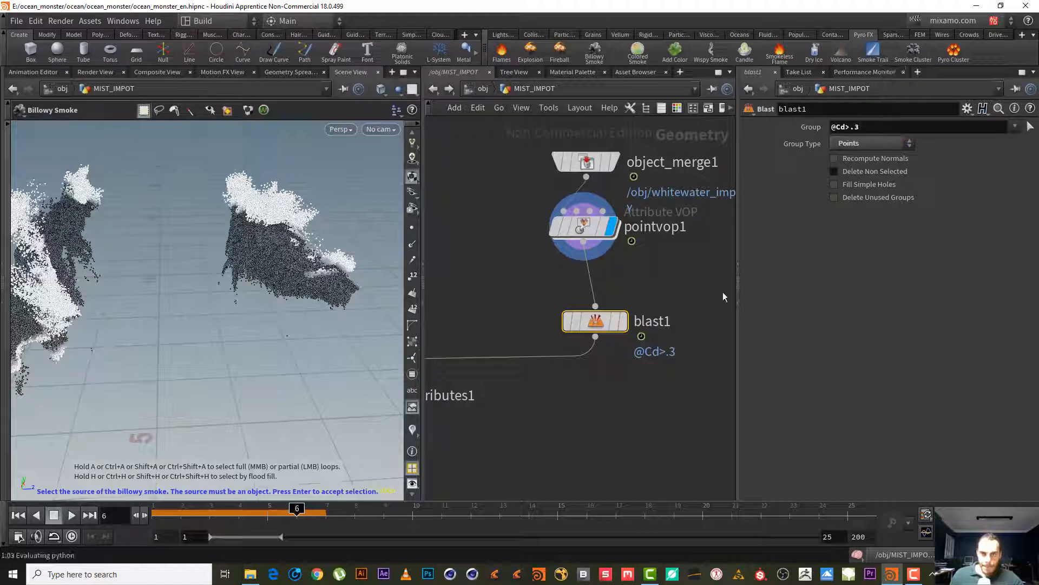
{"action": "left_click", "coordinate": [613, 162]}
{"action": "left_click", "coordinate": [613, 229]}
{"action": "left_click", "coordinate": [589, 229]}
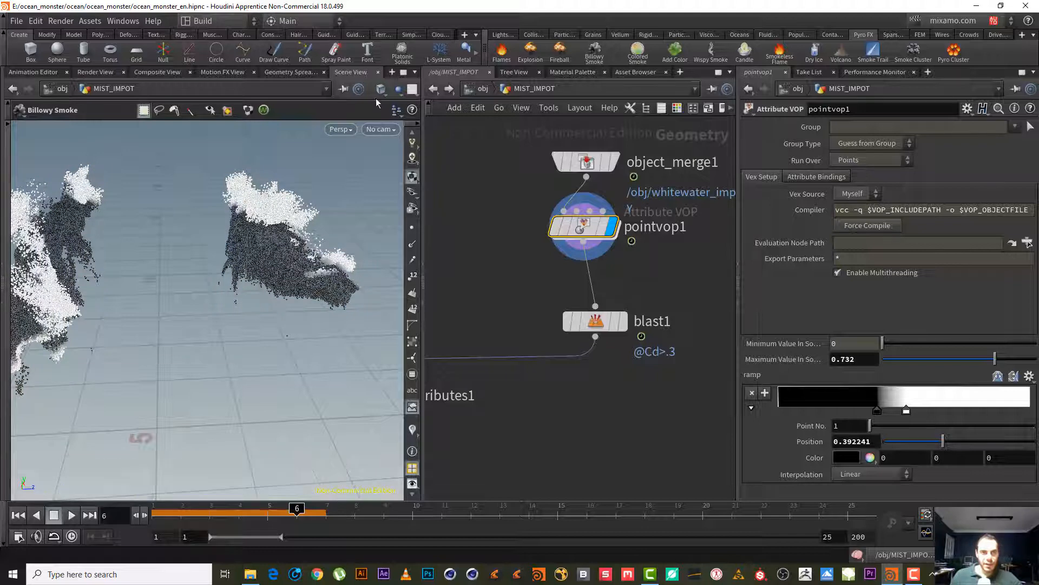
- Close the current Scene View, dismiss the Billowy Smoke error and add a new Scene View pane
{"action": "left_click", "coordinate": [378, 73]}
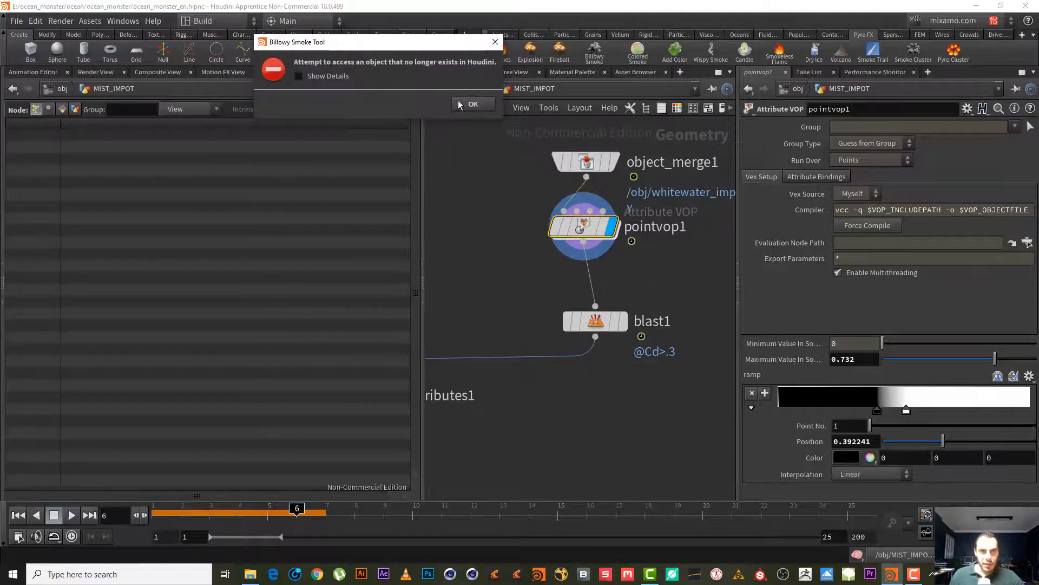
{"action": "left_click", "coordinate": [460, 105]}
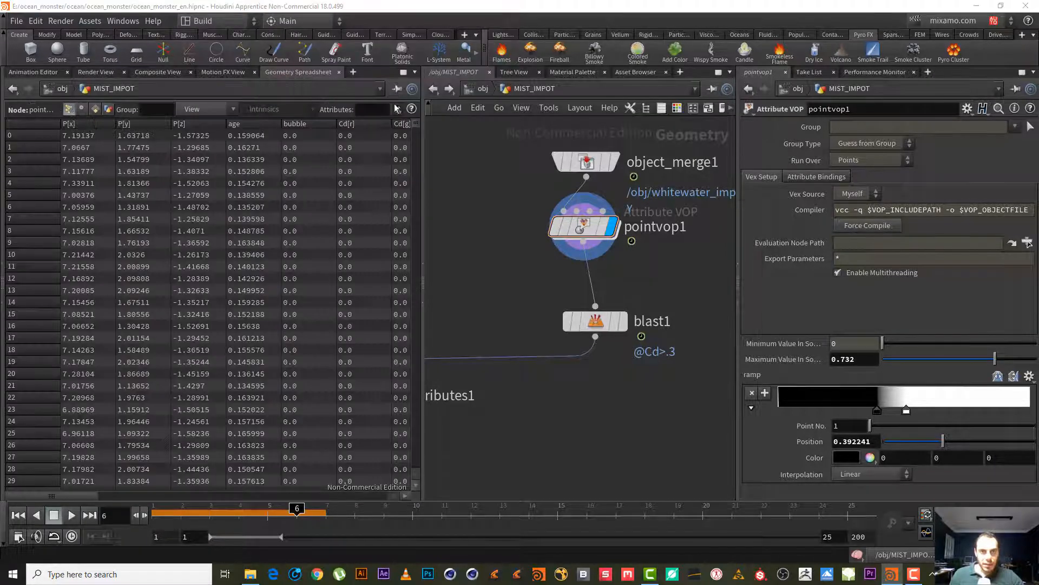
{"action": "left_click", "coordinate": [353, 73]}
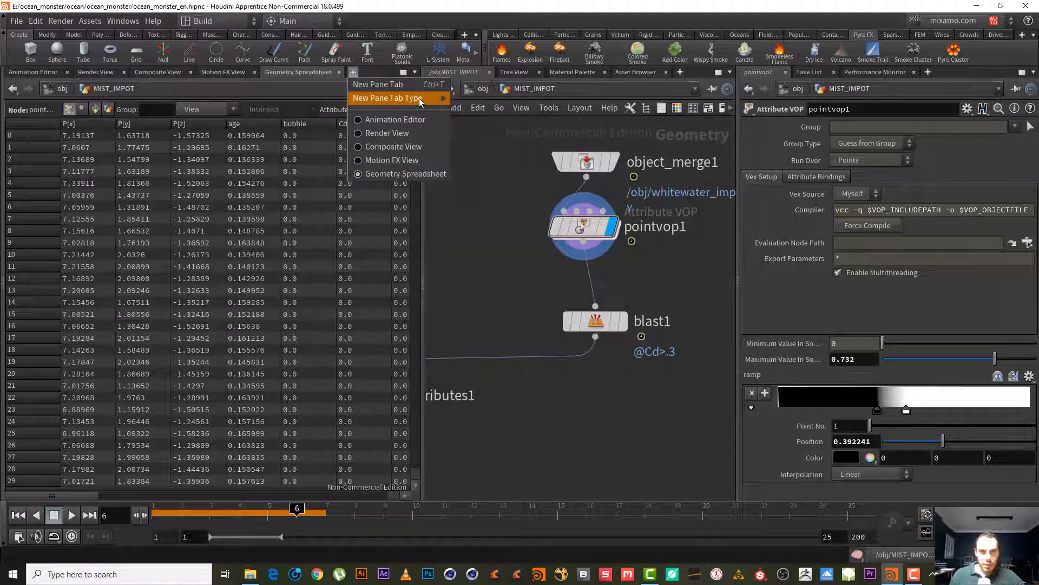
{"action": "mouse_move", "coordinate": [439, 98]}
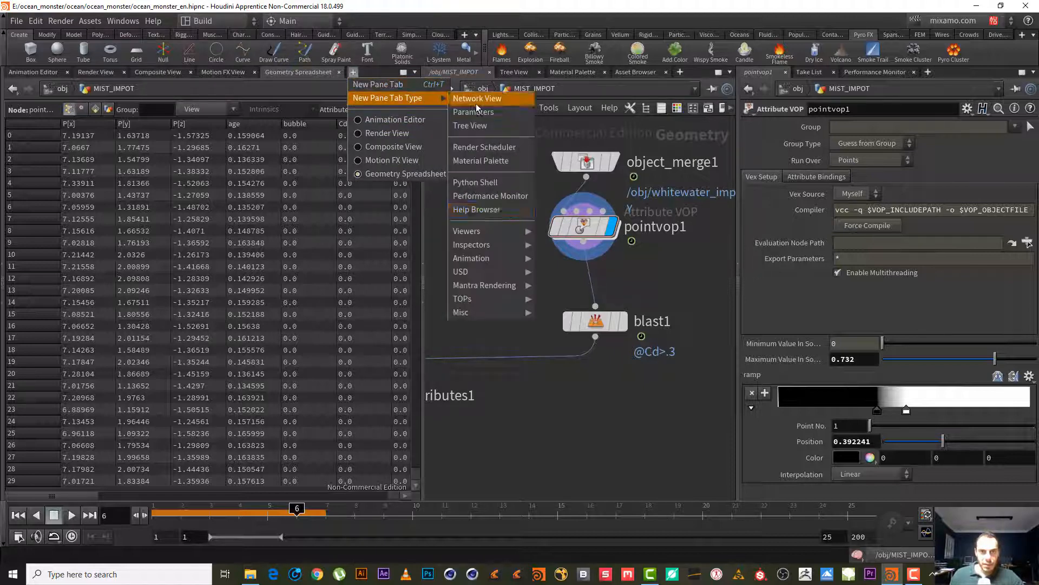
{"action": "left_click", "coordinate": [549, 233]}
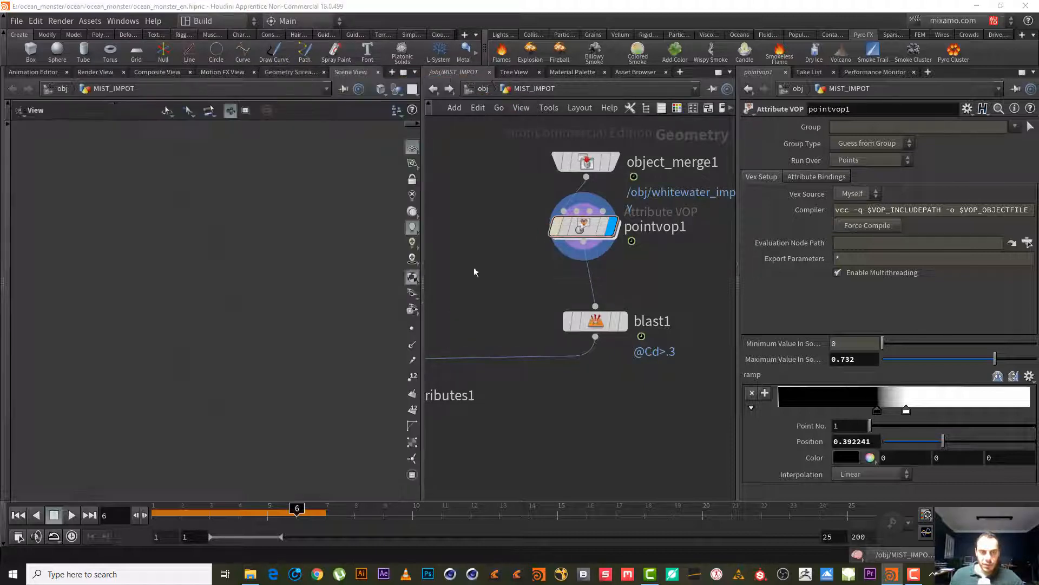
- Hide the other objects in the new viewport so only the spray points of MIST_IMPOT are shown
{"action": "right_click_drag", "start_coordinate": [288, 325], "coordinate": [197, 392]}
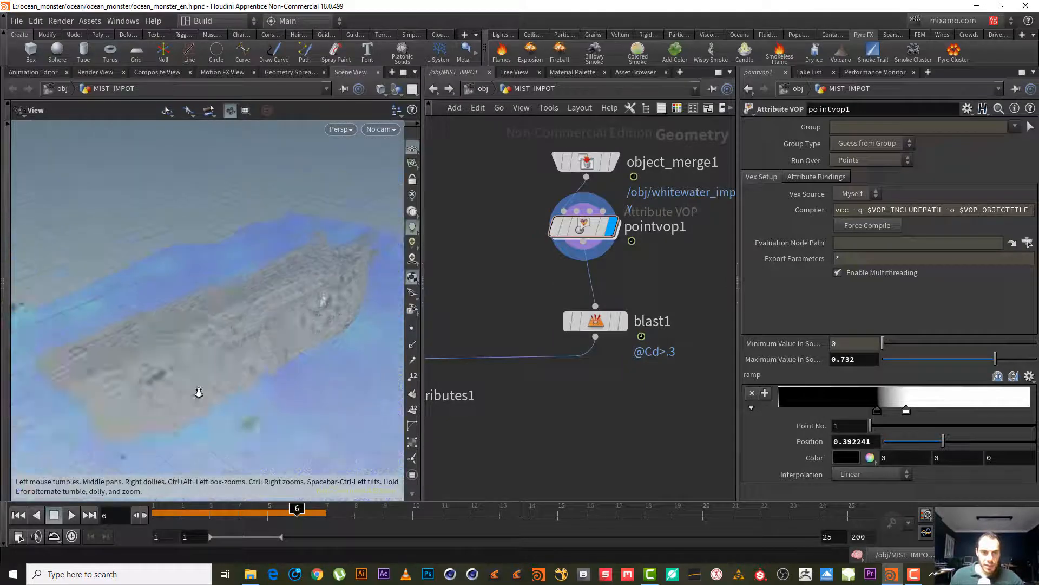
{"action": "left_click_drag", "start_coordinate": [197, 392], "coordinate": [67, 367]}
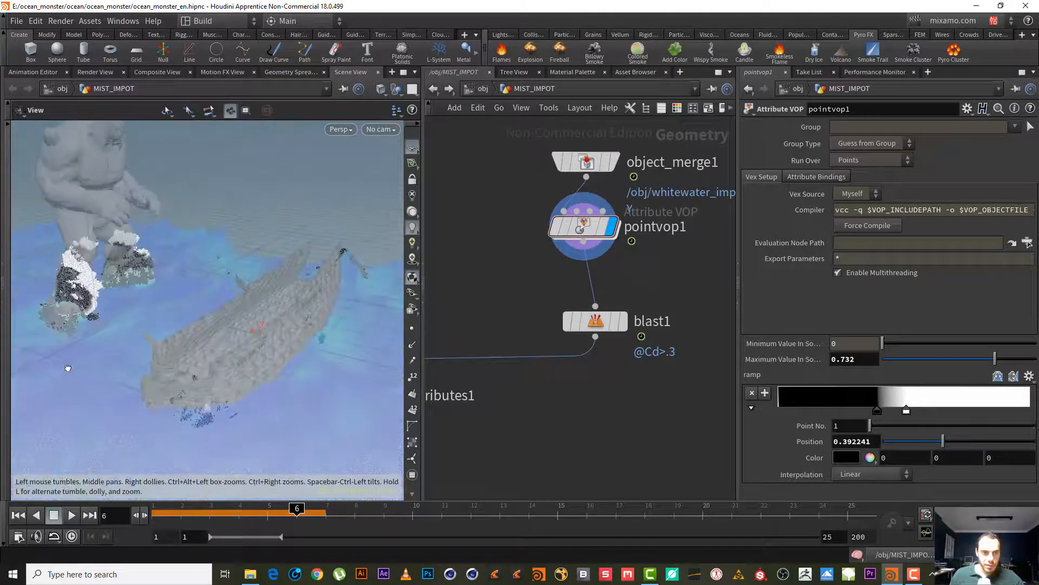
{"action": "left_click", "coordinate": [397, 111]}
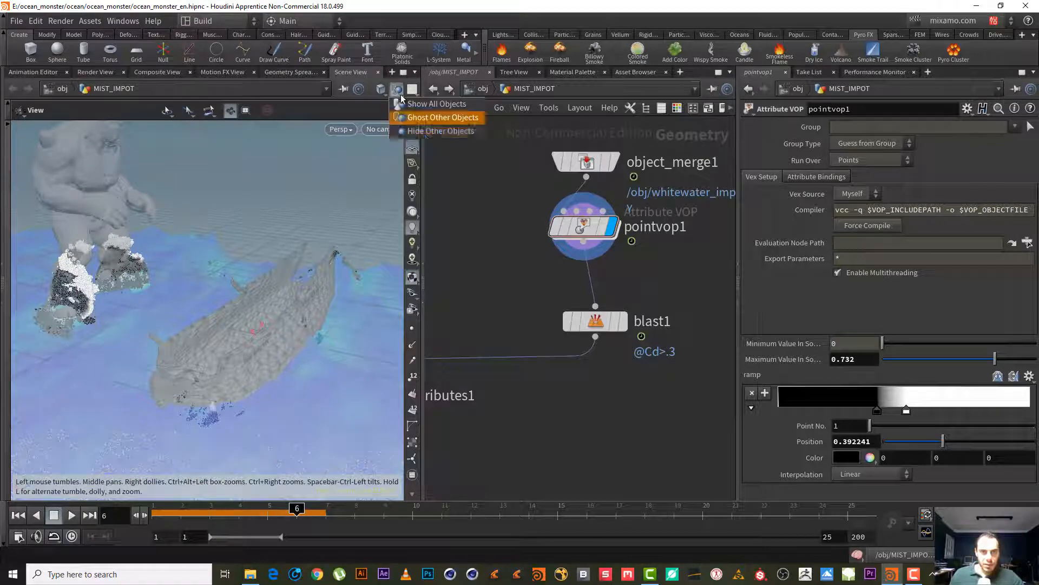
{"action": "left_click", "coordinate": [428, 130]}
{"action": "middle_click_drag", "start_coordinate": [98, 273], "coordinate": [166, 269]}
{"action": "right_click_drag", "start_coordinate": [166, 269], "coordinate": [271, 213]}
{"action": "left_click_drag", "start_coordinate": [171, 278], "coordinate": [126, 290]}
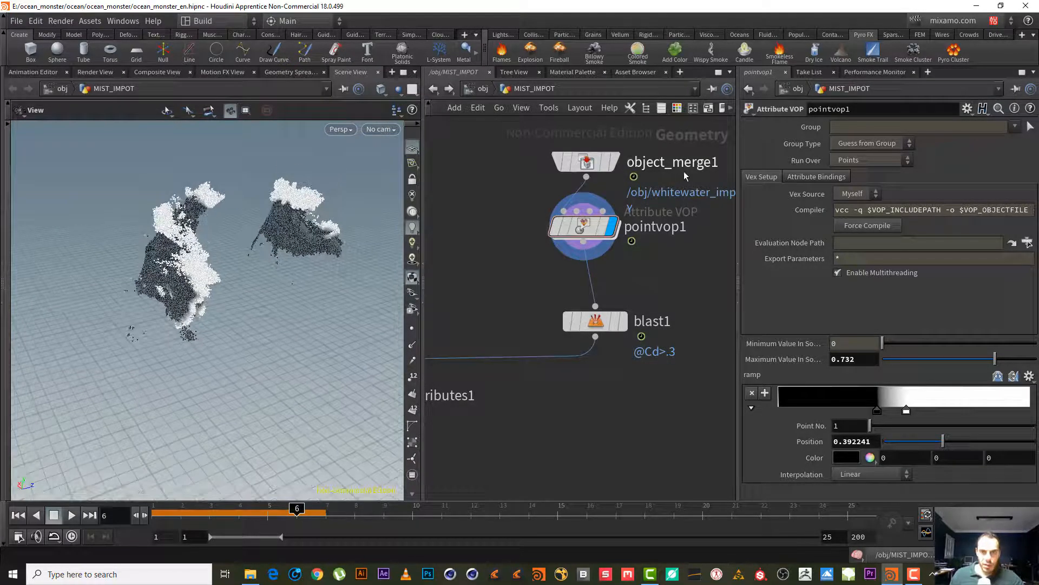
- Compare the outputs of object_merge1 and pointvop1, select blast1 and inspect the coloured points from several angles
{"action": "left_click", "coordinate": [614, 159]}
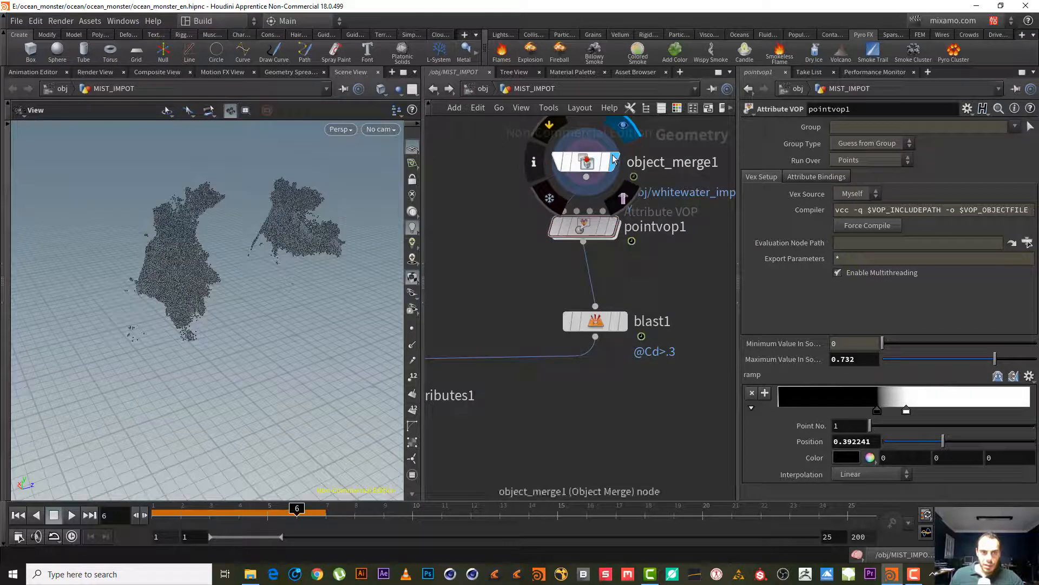
{"action": "left_click", "coordinate": [613, 227]}
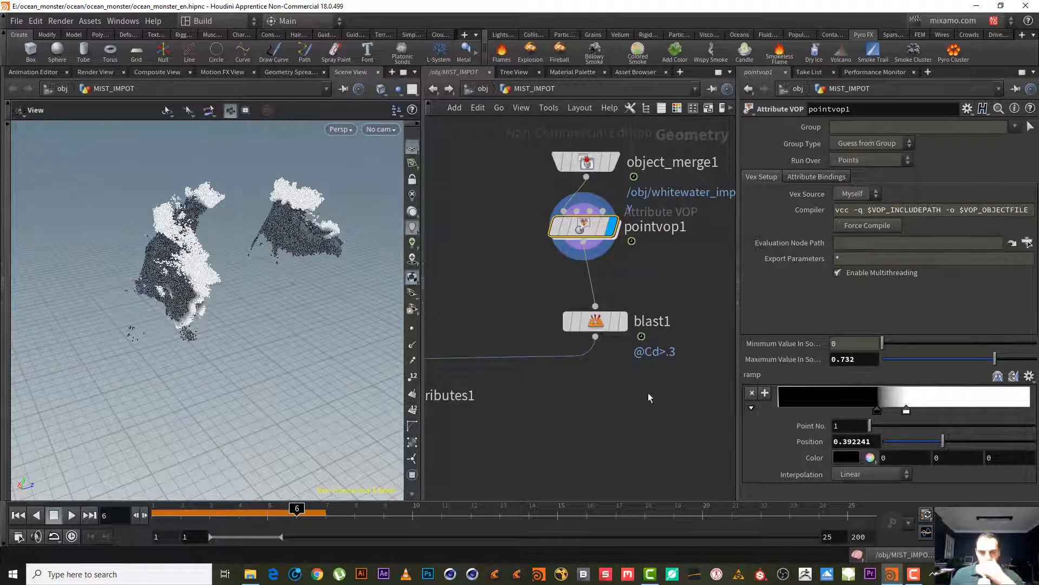
{"action": "left_click", "coordinate": [598, 322]}
{"action": "left_click_drag", "start_coordinate": [205, 235], "coordinate": [167, 238]}
{"action": "left_click_drag", "start_coordinate": [254, 243], "coordinate": [260, 244]}
{"action": "right_click_drag", "start_coordinate": [260, 243], "coordinate": [299, 246]}
{"action": "left_click_drag", "start_coordinate": [299, 246], "coordinate": [148, 252]}
{"action": "right_click_drag", "start_coordinate": [148, 253], "coordinate": [86, 290]}
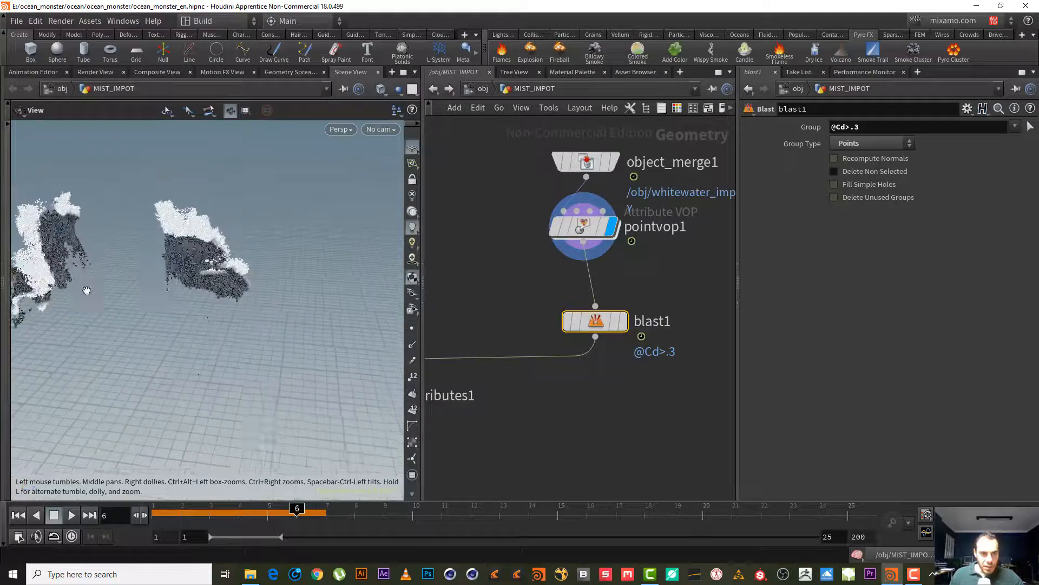
{"action": "middle_click_drag", "start_coordinate": [254, 249], "coordinate": [139, 283]}
{"action": "right_click_drag", "start_coordinate": [139, 283], "coordinate": [52, 330]}
{"action": "middle_click_drag", "start_coordinate": [85, 312], "coordinate": [341, 315]}
{"action": "left_click_drag", "start_coordinate": [341, 316], "coordinate": [278, 298]}
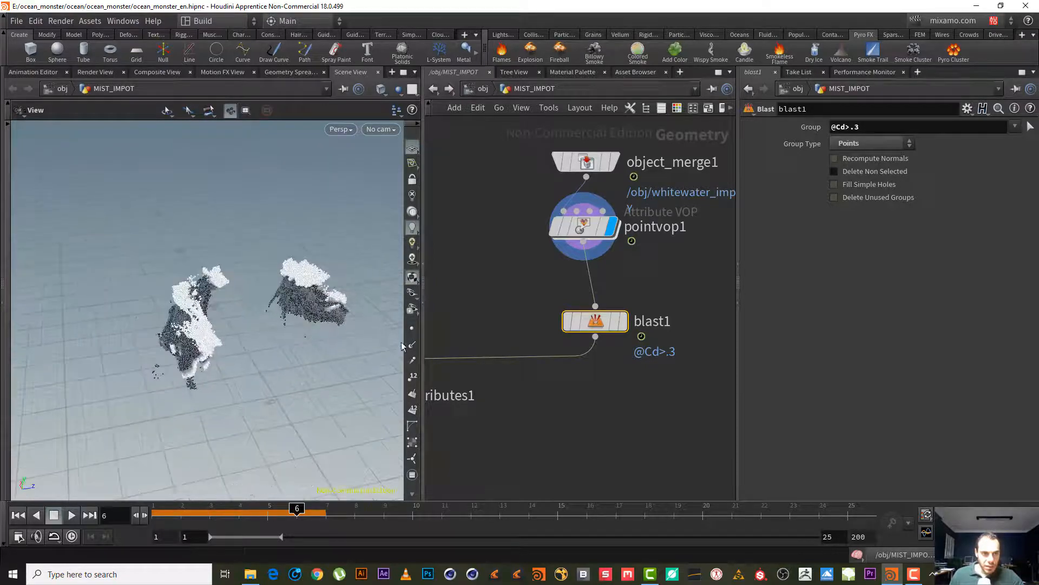
{"action": "right_click_drag", "start_coordinate": [279, 298], "coordinate": [343, 289]}
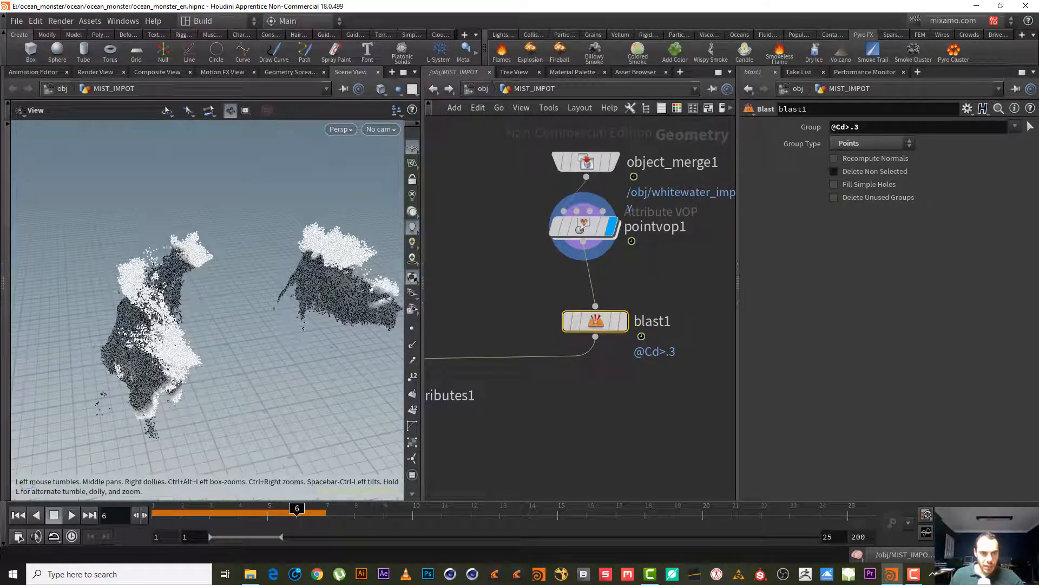
{"action": "left_click", "coordinate": [623, 322]}
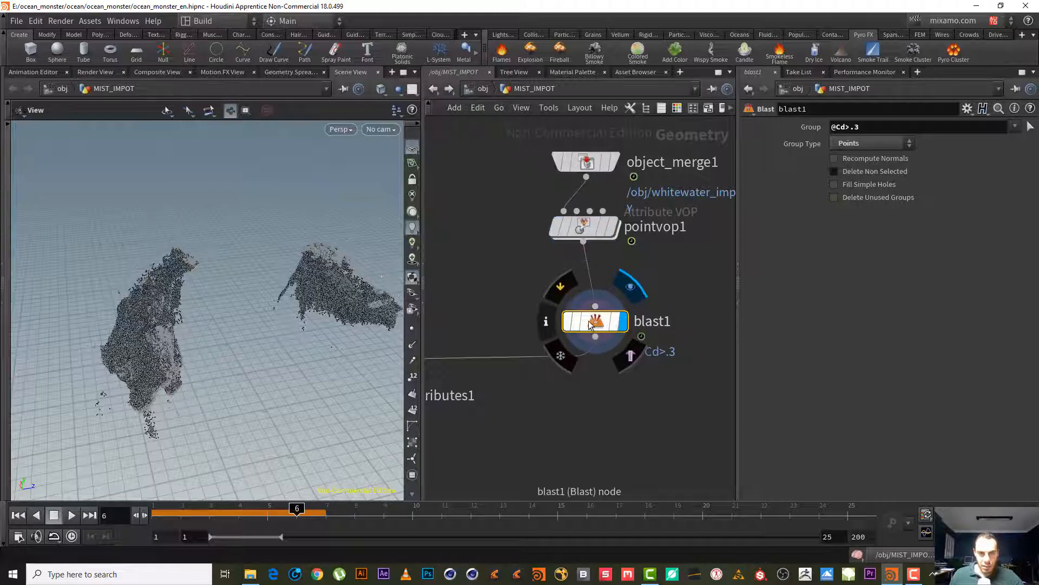
{"action": "left_click", "coordinate": [860, 173]}
- Disconnect volumerasterizeattributes1 from blast1 and delete the volumerasterizeattributes1 and pyrosolver1 nodes
{"action": "scroll", "coordinate": [590, 387], "scroll_direction": "down", "scroll_amount": 5}
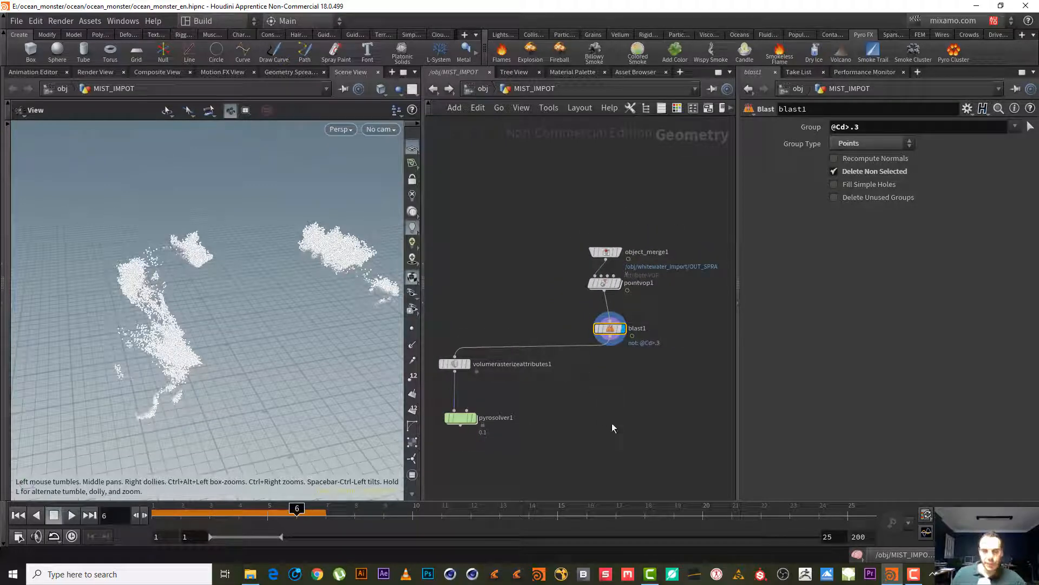
{"action": "middle_click_drag", "start_coordinate": [625, 371], "coordinate": [594, 362]}
{"action": "right_click_drag", "start_coordinate": [594, 362], "coordinate": [609, 360]}
{"action": "key", "text": "y"}
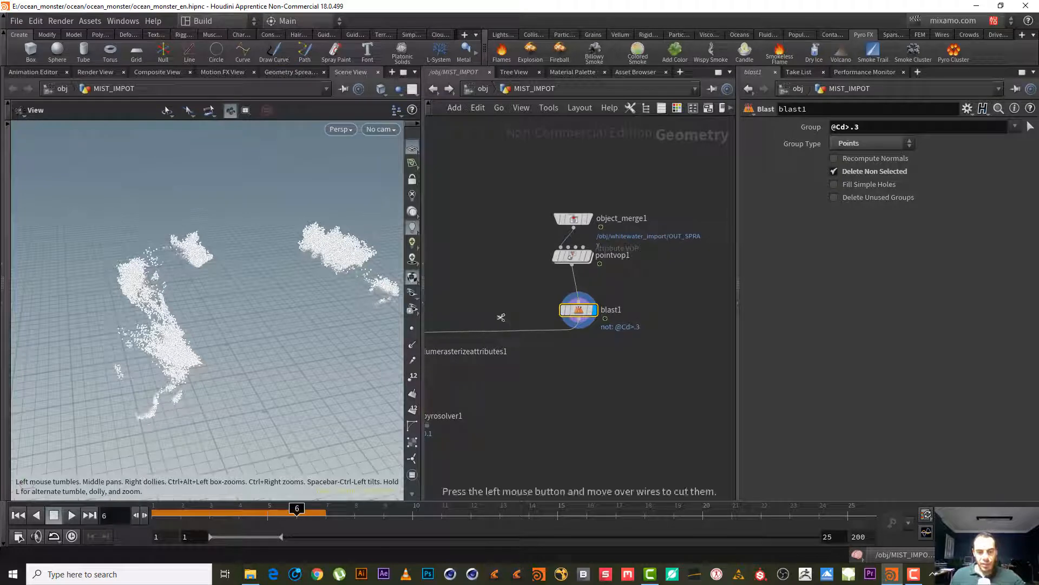
{"action": "left_click_drag", "start_coordinate": [496, 318], "coordinate": [532, 383]}
{"action": "middle_click_drag", "start_coordinate": [561, 378], "coordinate": [653, 350]}
{"action": "left_click_drag", "start_coordinate": [557, 417], "coordinate": [430, 253]}
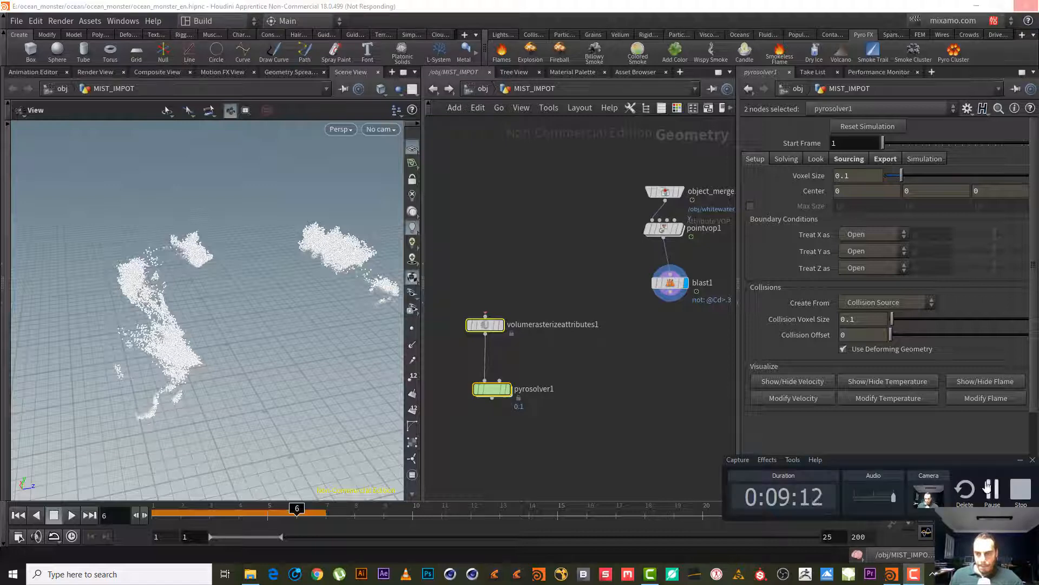
{"action": "key", "text": "Delete"}
{"action": "middle_click_drag", "start_coordinate": [661, 332], "coordinate": [585, 370]}
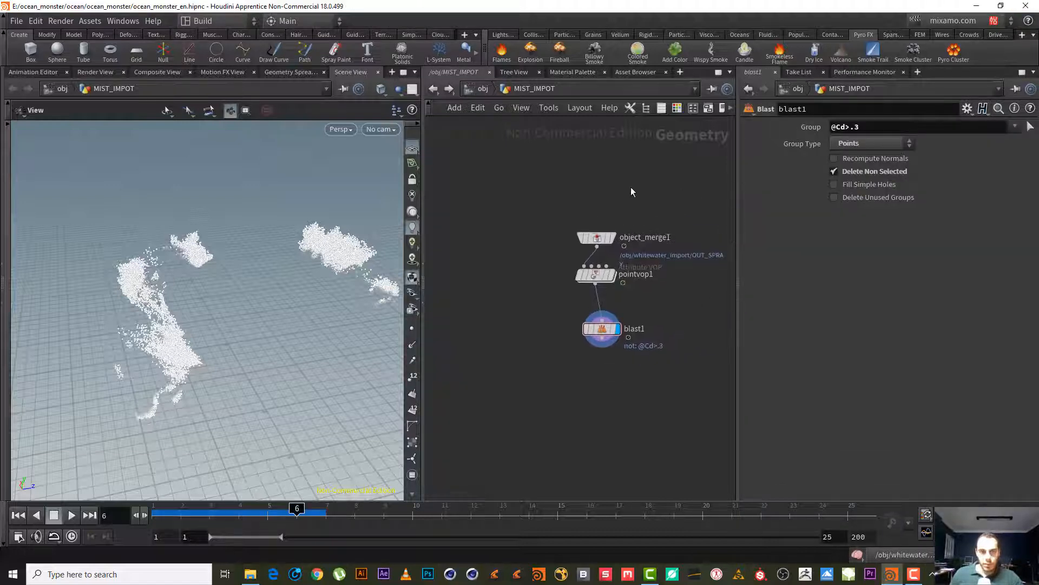
- Add a Null node wired to the output of blast1
{"action": "middle_click_drag", "start_coordinate": [517, 214], "coordinate": [494, 195]}
{"action": "left_click", "coordinate": [581, 332]}
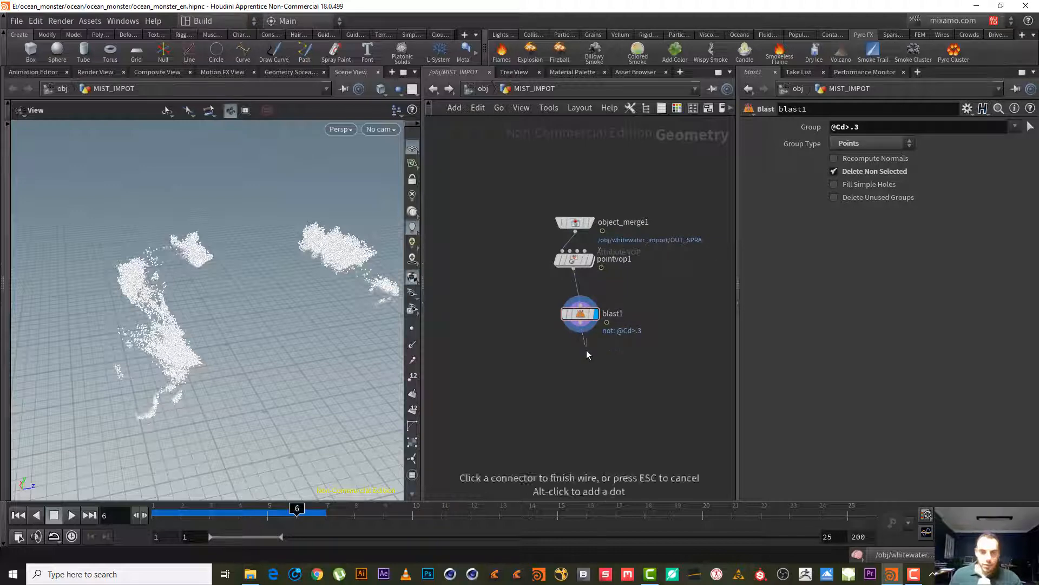
{"action": "key", "text": "Tab"}
{"action": "type", "text": "null"}
{"action": "key", "text": "Return"}
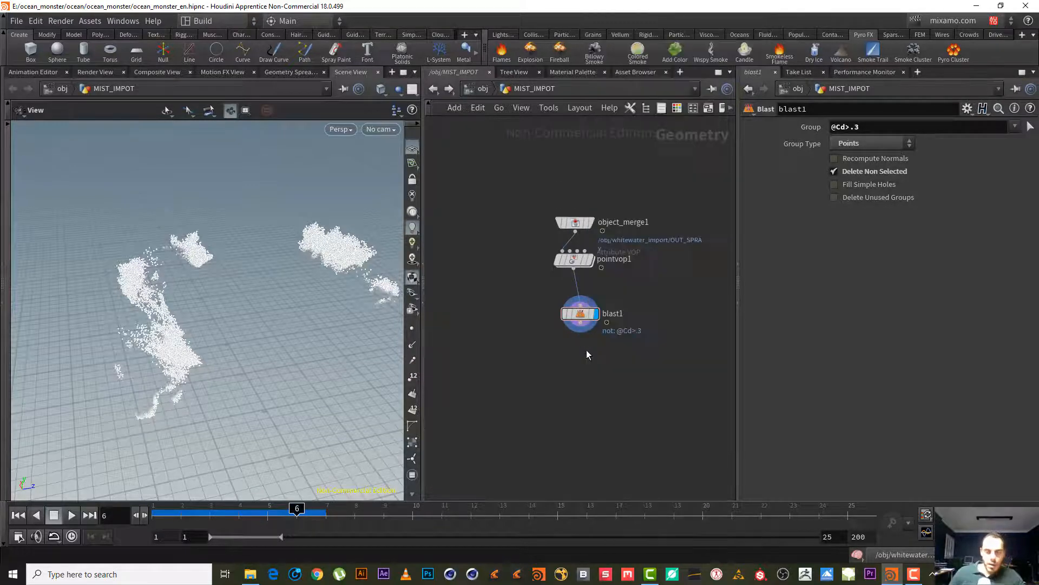
- Rename the null under blast1 as OUT_MIST and display its output
{"action": "scroll", "coordinate": [622, 381], "scroll_direction": "up", "scroll_amount": 4}
{"action": "double_click", "coordinate": [607, 323]}
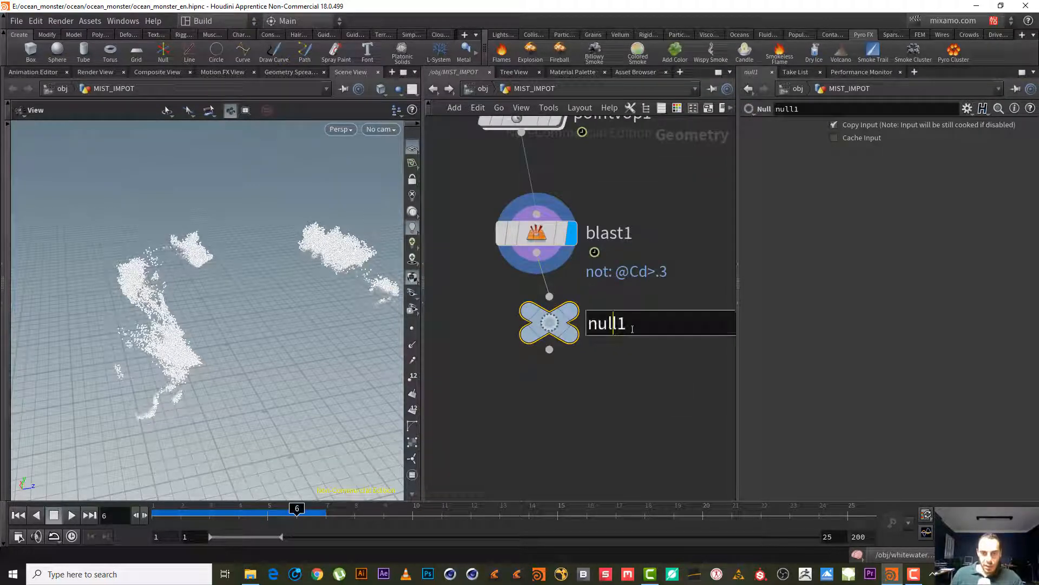
{"action": "type", "text": "OUT"}
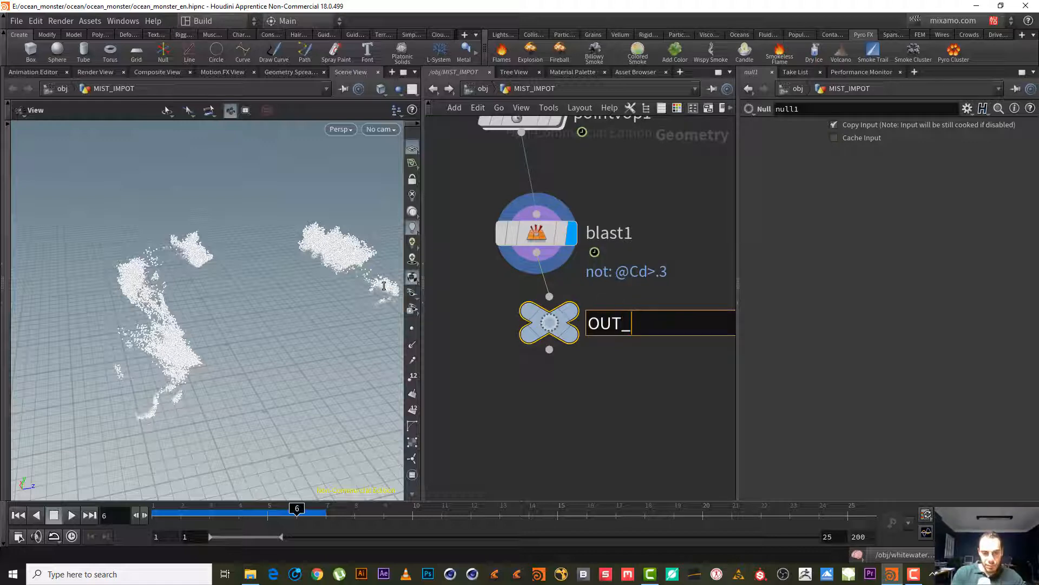
{"action": "type", "text": "_MIST"}
{"action": "key", "text": "Return"}
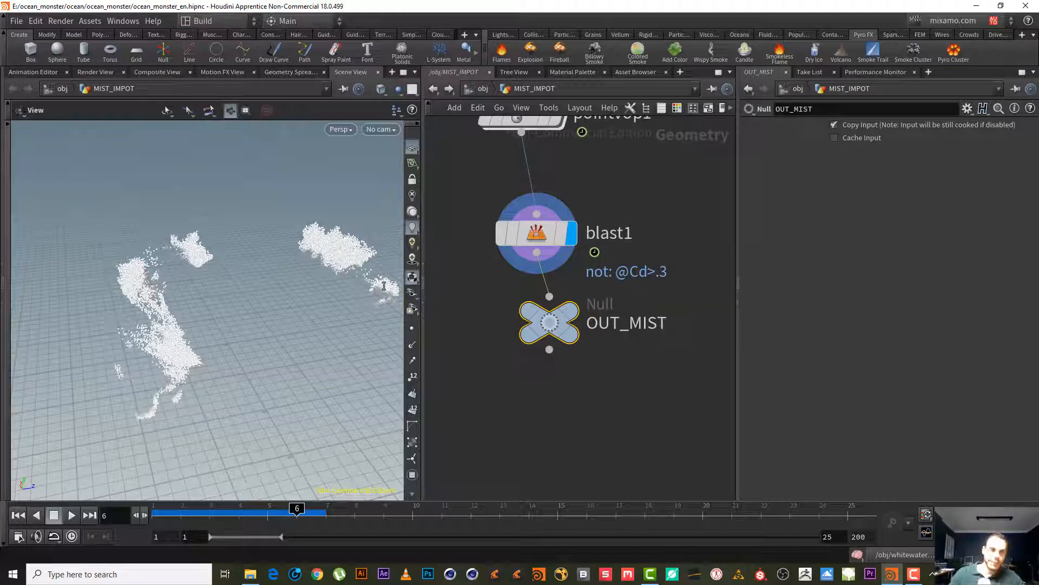
{"action": "left_click", "coordinate": [550, 297]}
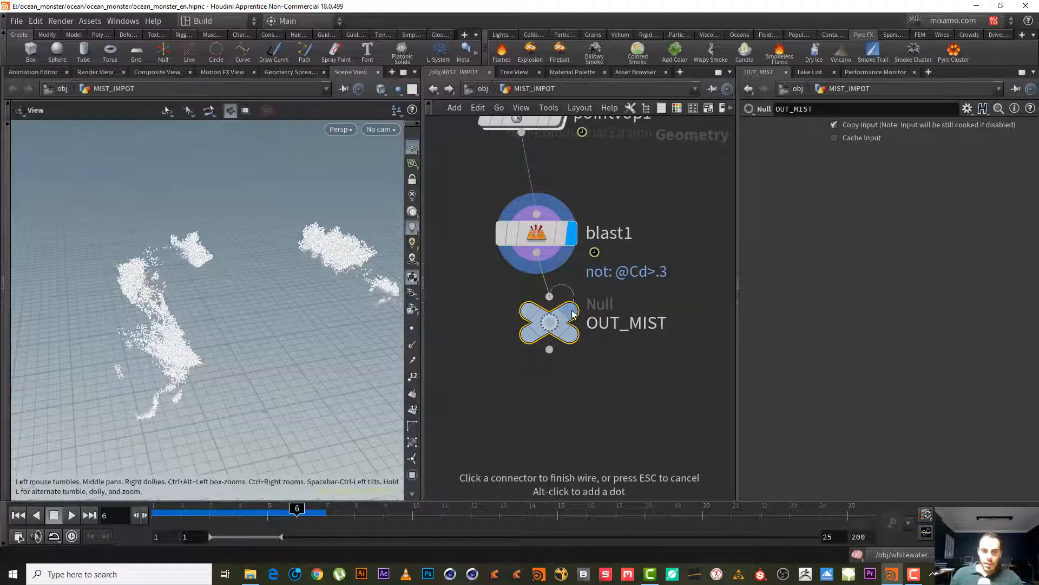
{"action": "key", "text": "Escape"}
{"action": "left_click", "coordinate": [572, 322]}
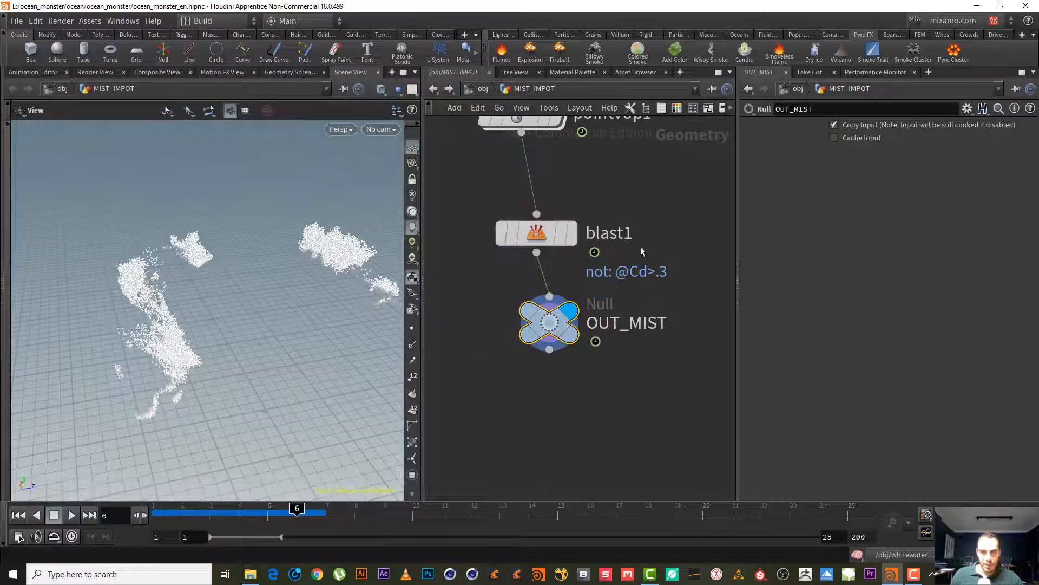
- Return to the object level and hide the whitewater_import object so the mist points show around the monster's legs
{"action": "scroll", "coordinate": [642, 252], "scroll_direction": "down", "scroll_amount": 3}
{"action": "left_click", "coordinate": [480, 88]}
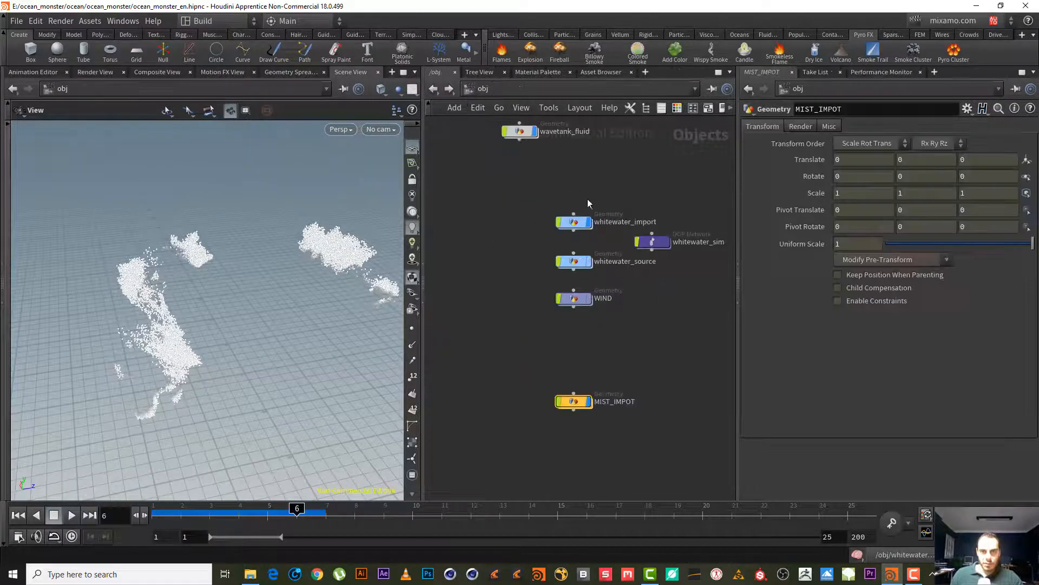
{"action": "right_click_drag", "start_coordinate": [266, 325], "coordinate": [183, 395]}
{"action": "left_click_drag", "start_coordinate": [222, 340], "coordinate": [255, 335]}
{"action": "right_click_drag", "start_coordinate": [255, 335], "coordinate": [295, 289]}
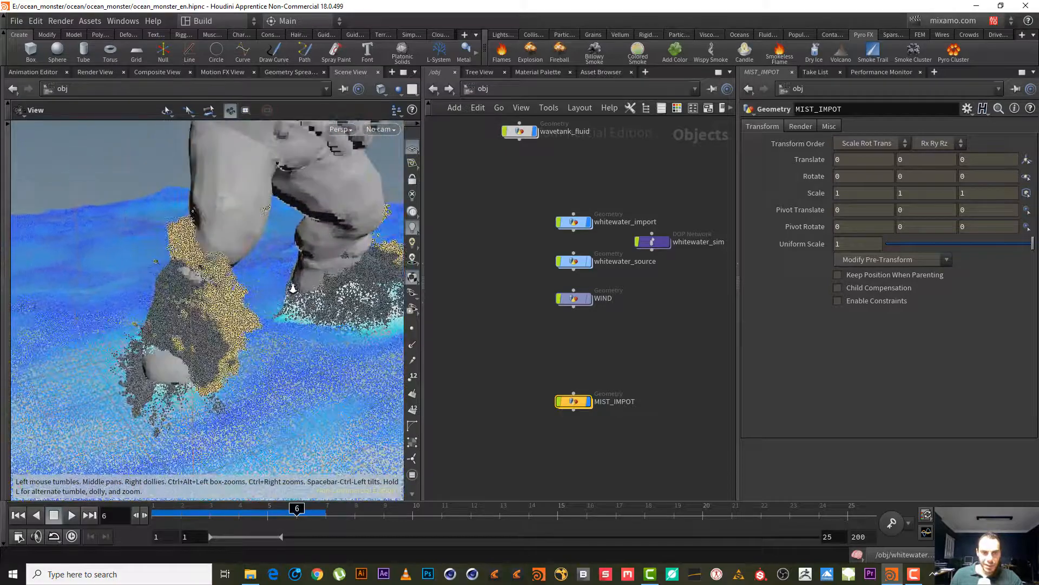
{"action": "scroll", "coordinate": [622, 275], "scroll_direction": "up", "scroll_amount": 3}
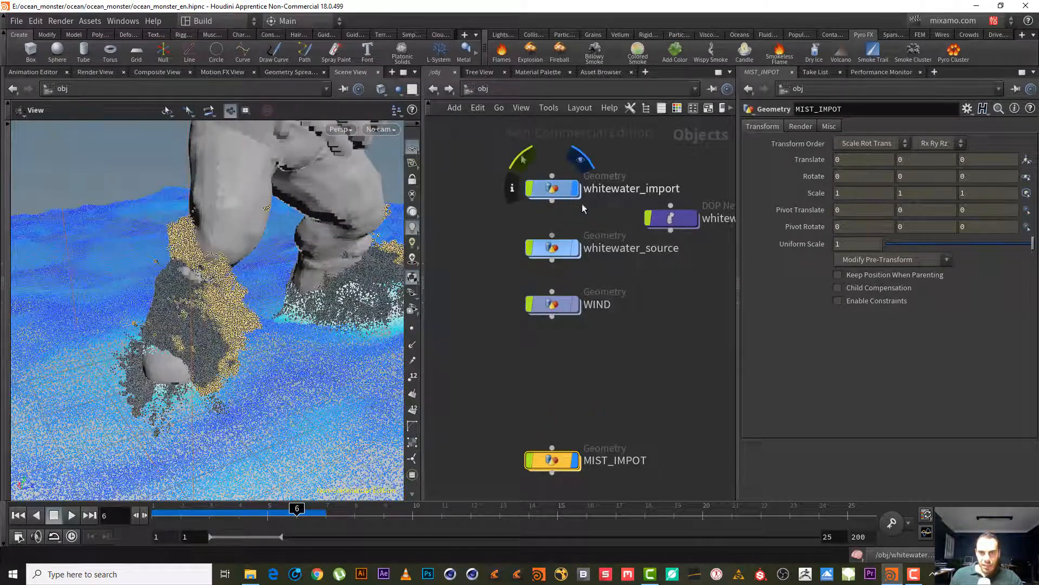
{"action": "left_click", "coordinate": [576, 189]}
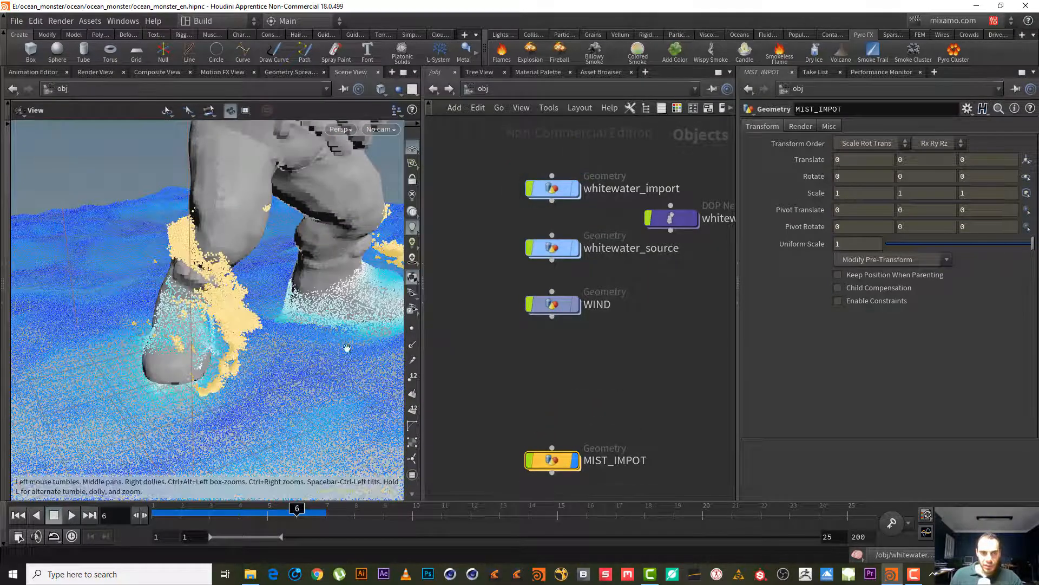
- Start the Billowy Smoke tool with nothing selected and pick the MIST_IMPOT spray points as the smoke source
{"action": "left_click", "coordinate": [596, 372]}
{"action": "left_click_drag", "start_coordinate": [301, 339], "coordinate": [273, 330]}
{"action": "mouse_move", "coordinate": [567, 454]}
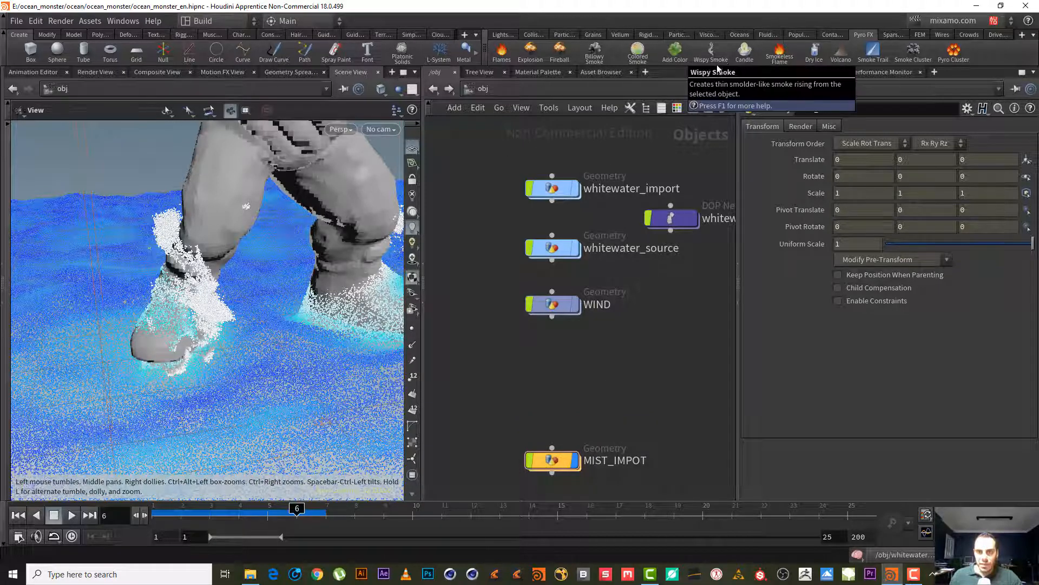
{"action": "left_click", "coordinate": [596, 53]}
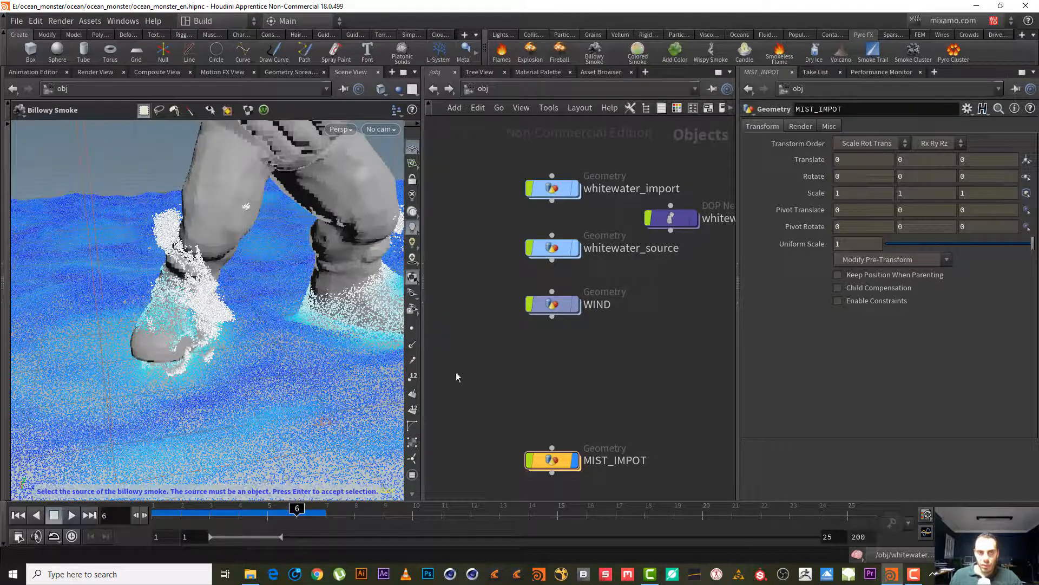
{"action": "left_click", "coordinate": [164, 231]}
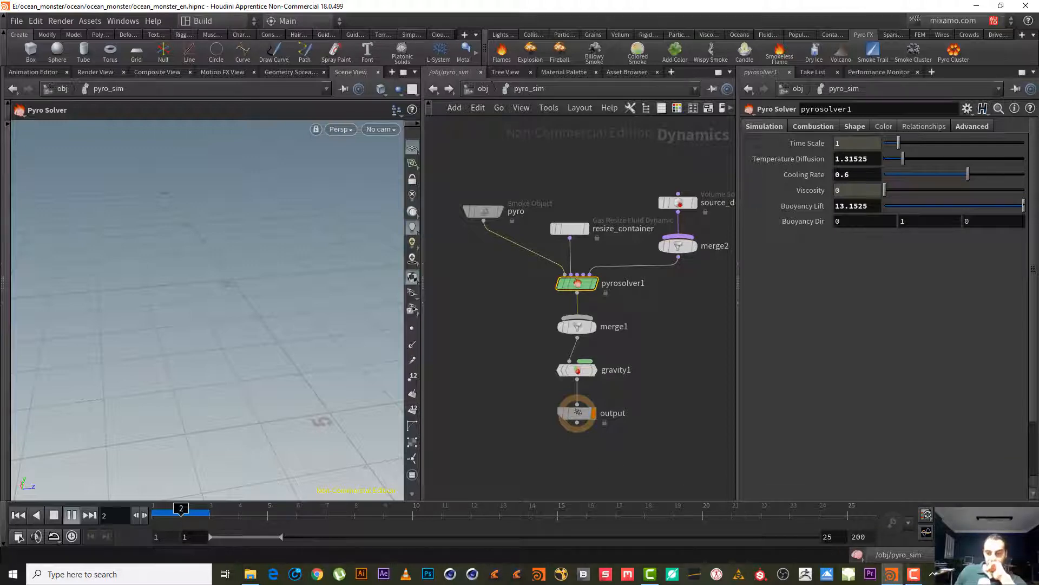
{"action": "left_click", "coordinate": [914, 574]}
{"action": "left_click", "coordinate": [997, 495]}
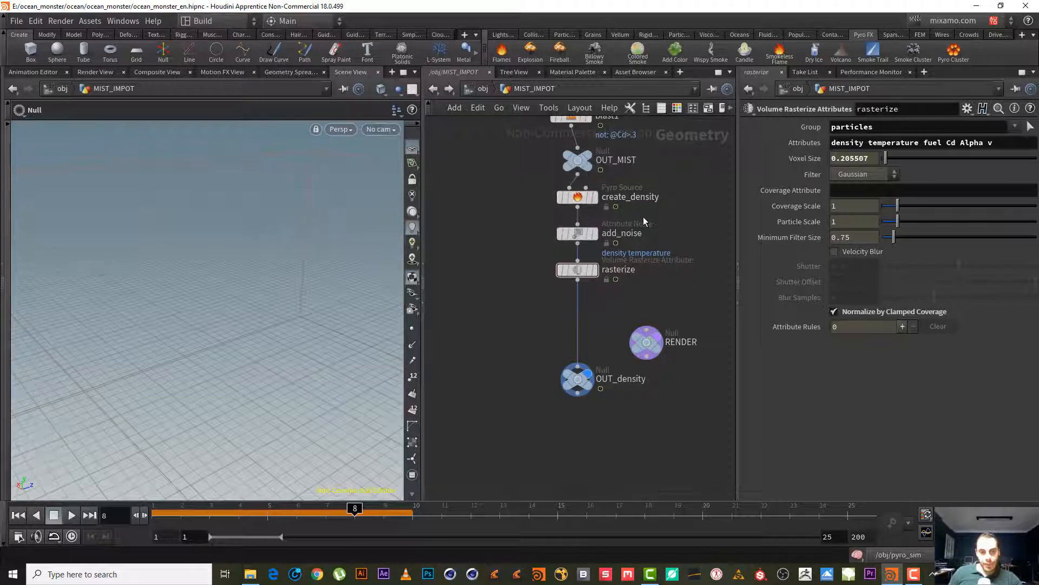
- Select create_density in MIST_IMPOT and examine the point attributes listed in its node information
{"action": "scroll", "coordinate": [643, 217], "scroll_direction": "up", "scroll_amount": 2}
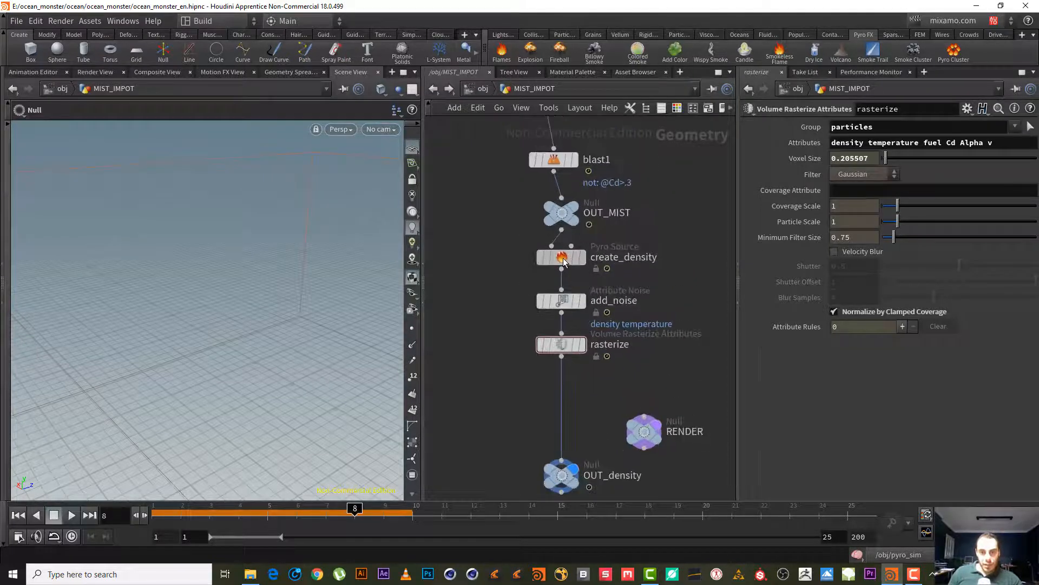
{"action": "left_click", "coordinate": [549, 259]}
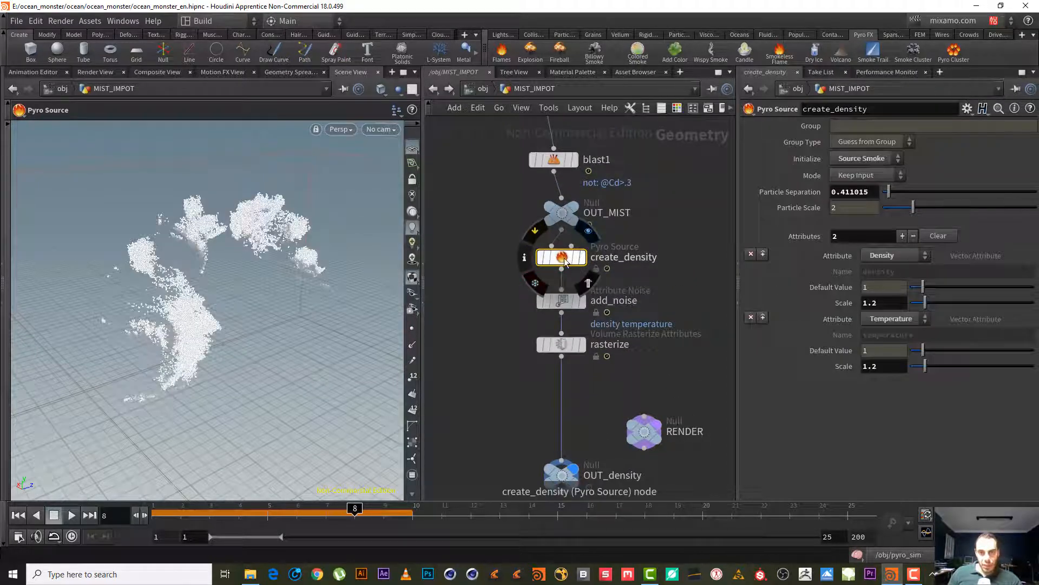
{"action": "left_click", "coordinate": [525, 256]}
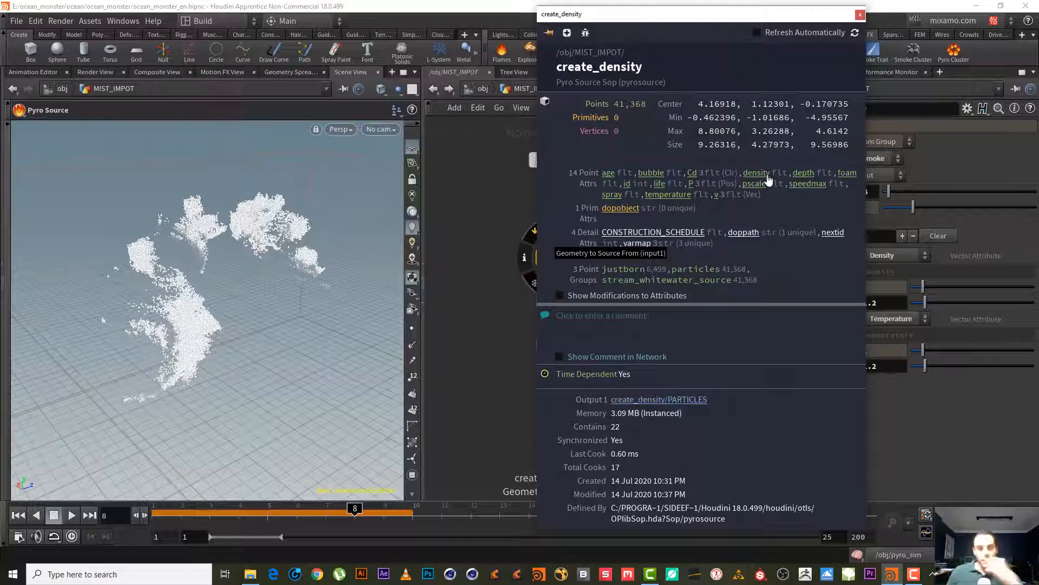
{"action": "left_click", "coordinate": [860, 14]}
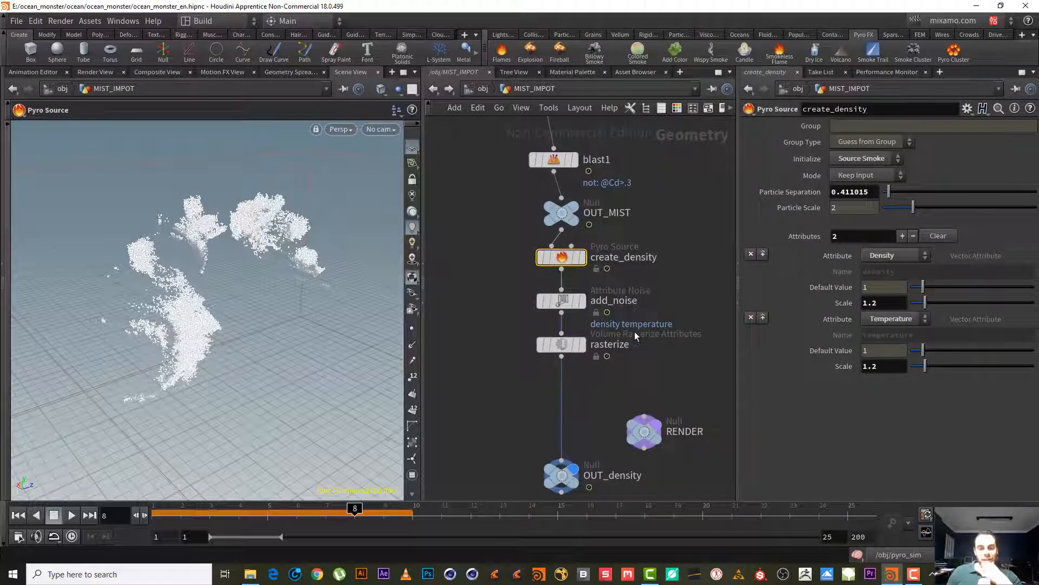
- Move create_density, add_noise and rasterize down and insert an Attribute Delete node between OUT_MIST and create_density
{"action": "left_click_drag", "start_coordinate": [584, 249], "coordinate": [544, 395]}
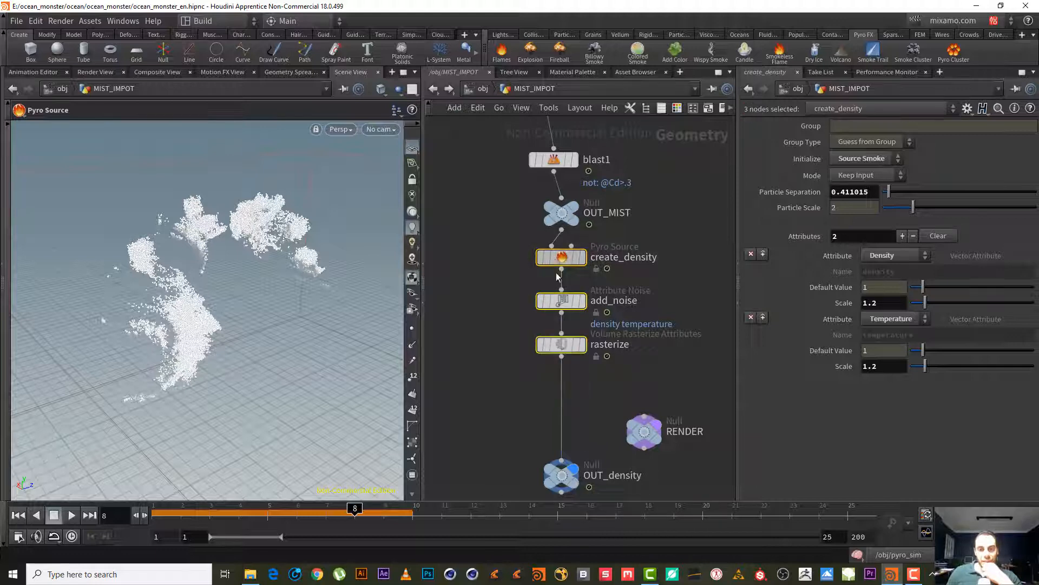
{"action": "left_click_drag", "start_coordinate": [554, 259], "coordinate": [554, 294]}
{"action": "left_click", "coordinate": [594, 256]}
{"action": "key", "text": "Tab"}
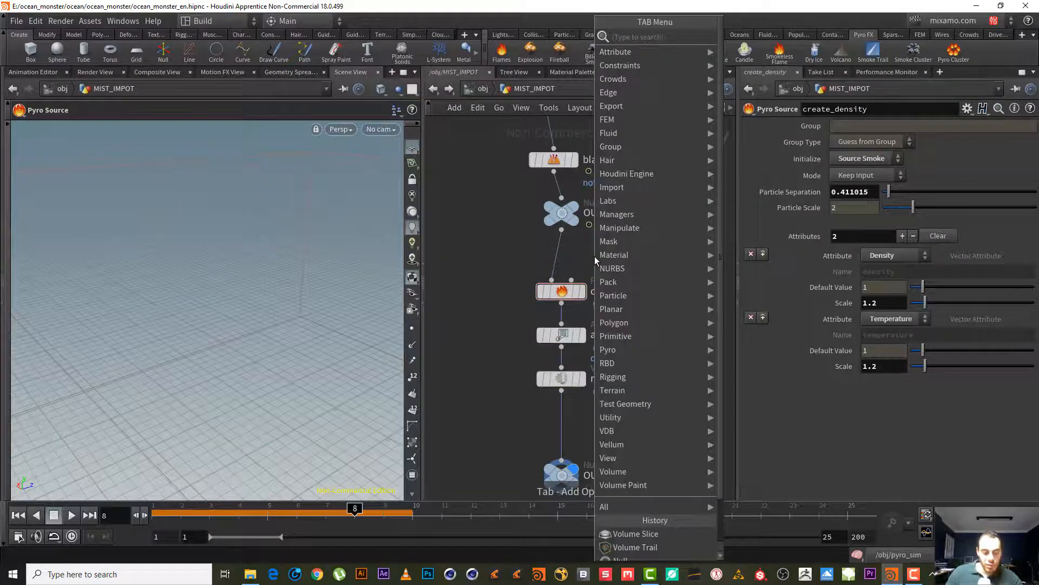
{"action": "type", "text": "at"}
{"action": "key", "text": "Return"}
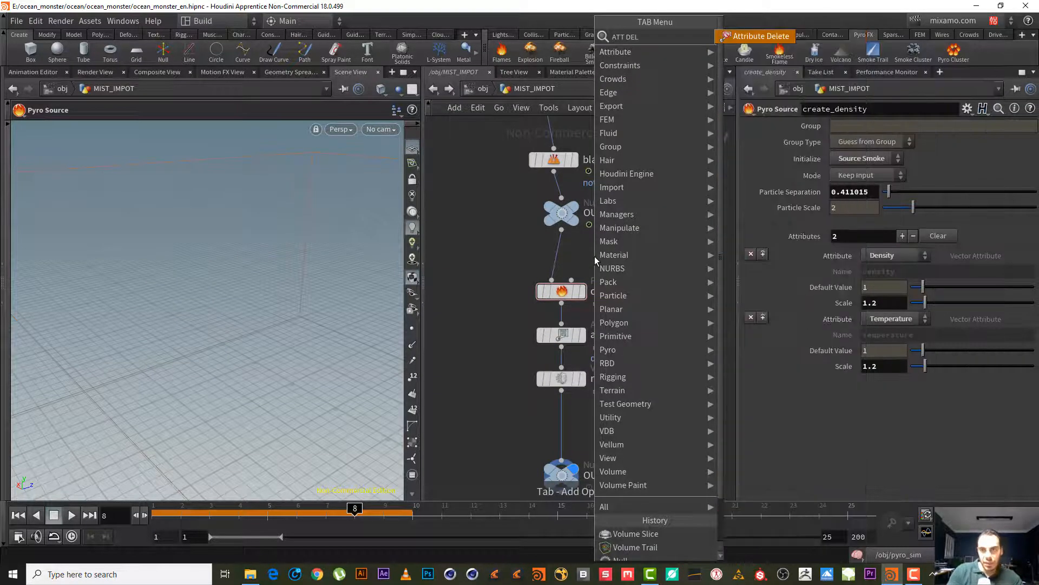
{"action": "left_click", "coordinate": [560, 265]}
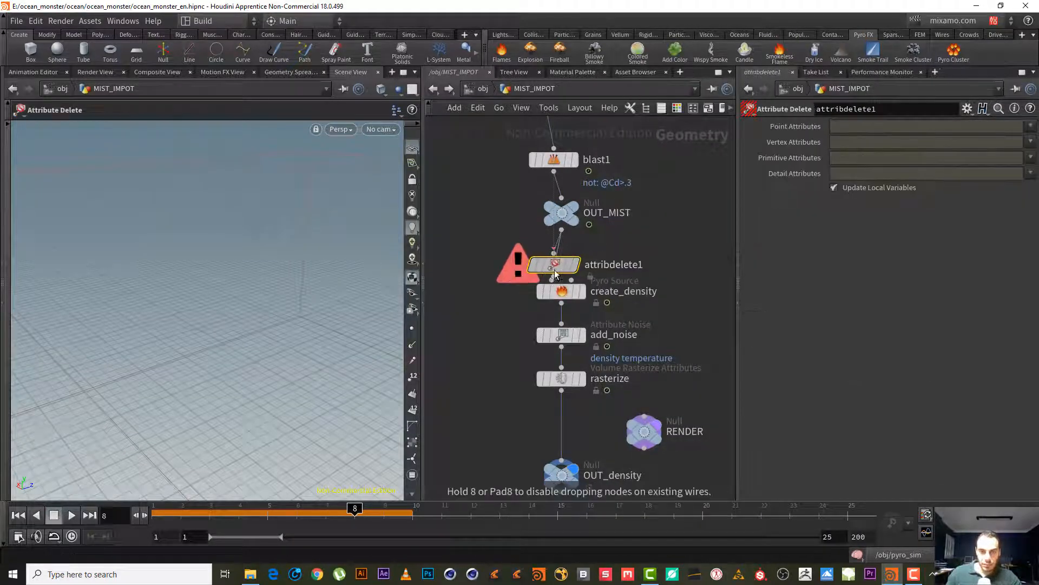
- Set both Point Attributes and Vertex Attributes of attribdelete1 to * so all of them are deleted
{"action": "left_click", "coordinate": [1029, 126]}
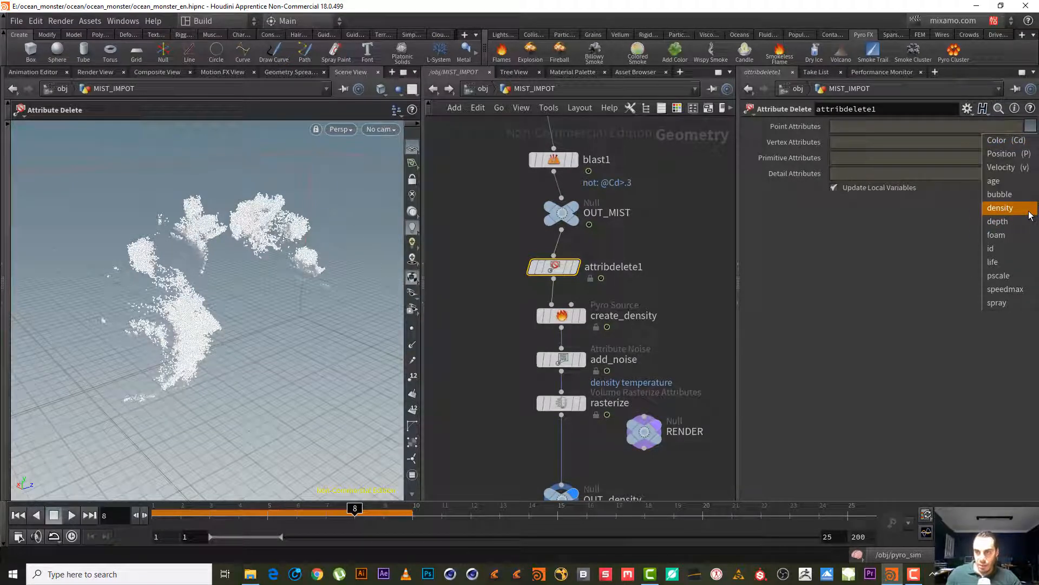
{"action": "left_click", "coordinate": [842, 122]}
{"action": "left_click", "coordinate": [853, 124]}
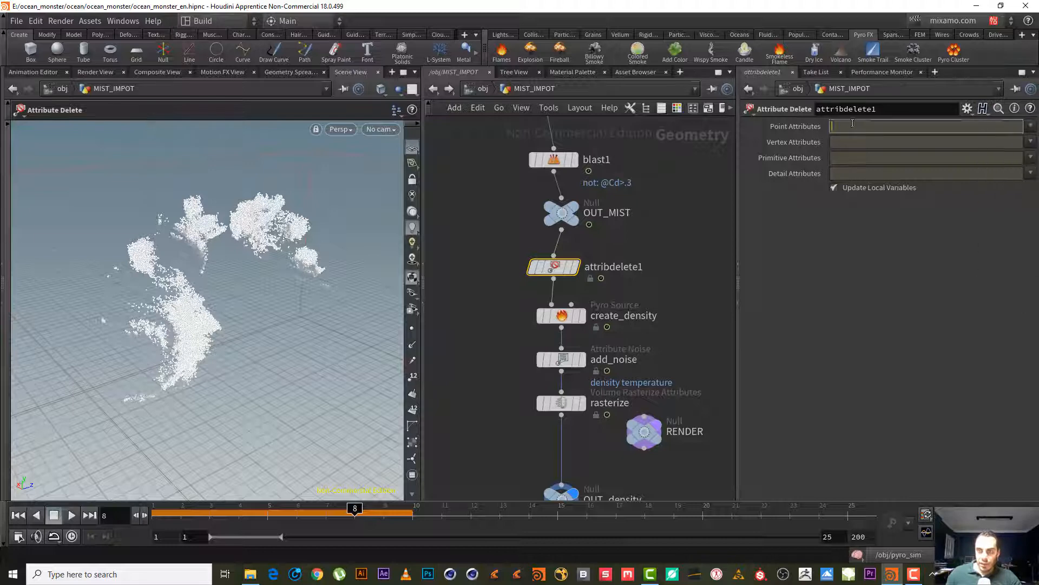
{"action": "key", "text": "Return"}
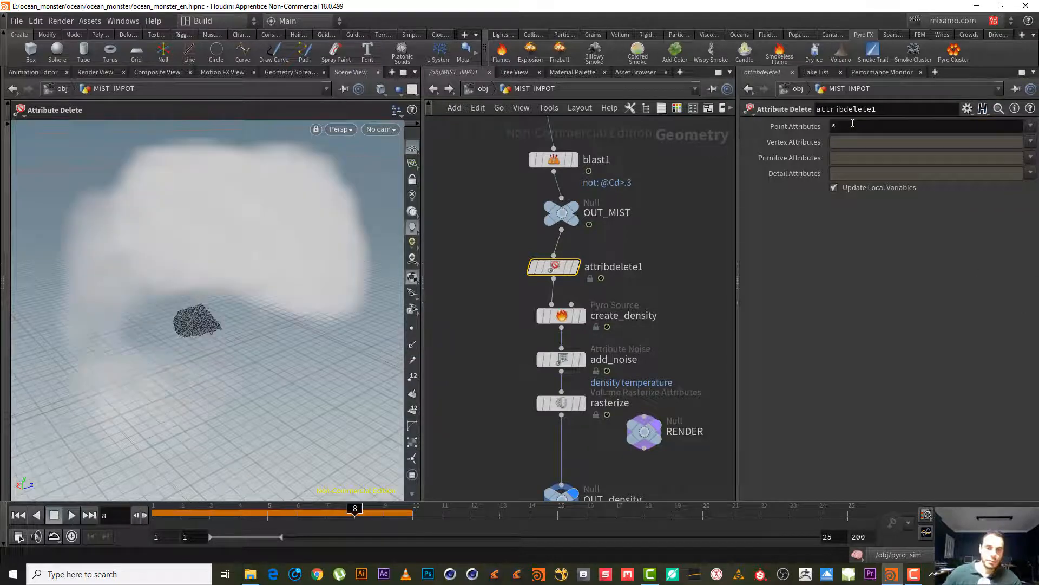
{"action": "left_click", "coordinate": [844, 140]}
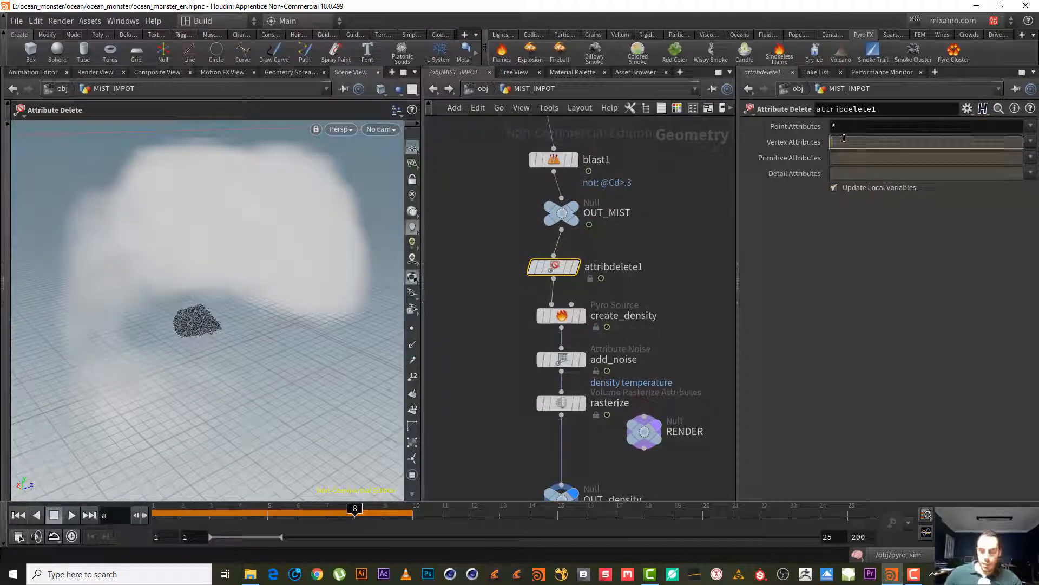
{"action": "type", "text": "*"}
{"action": "key", "text": "Tab"}
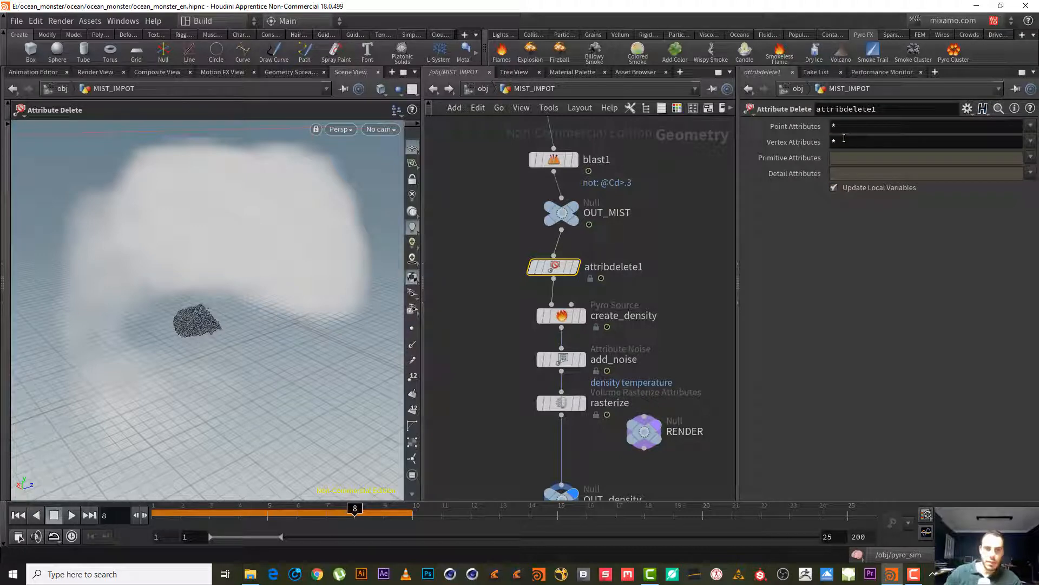
- Set Primitive Attributes of attribdelete1 to * so all primitive attributes are deleted as well
{"action": "type", "text": "*"}
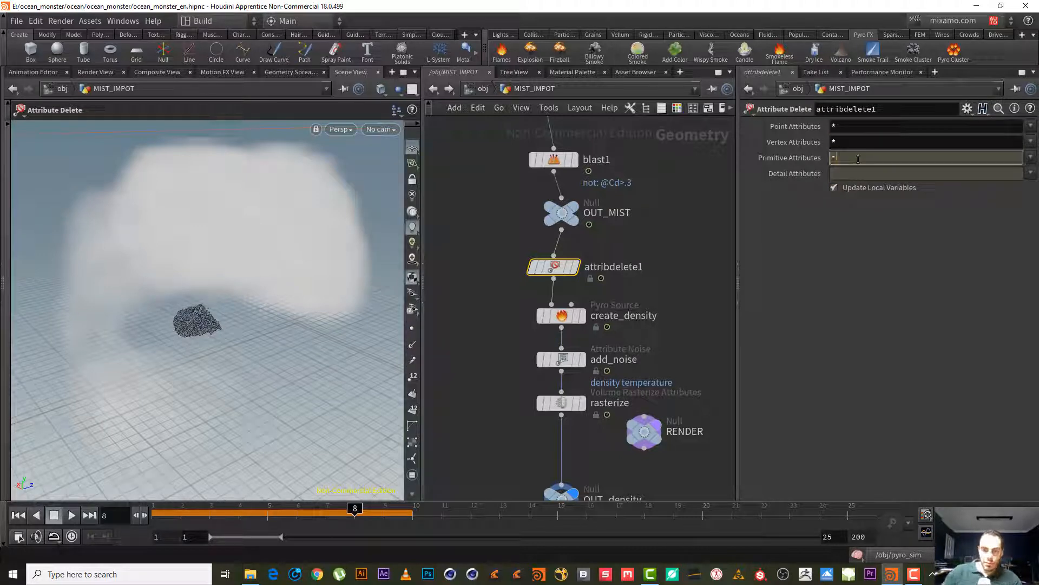
{"action": "key", "text": "Return"}
{"action": "key", "text": "Escape"}
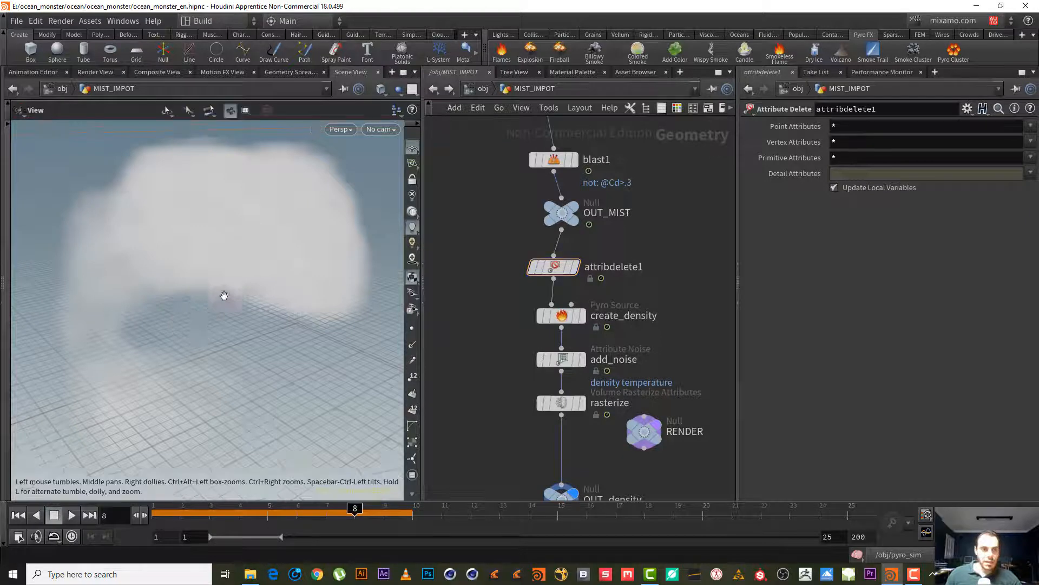
- Inspect the smoke density clouds in the viewport from different angles and distances
{"action": "left_click_drag", "start_coordinate": [222, 294], "coordinate": [243, 261]}
{"action": "right_click_drag", "start_coordinate": [242, 261], "coordinate": [137, 425]}
{"action": "left_click_drag", "start_coordinate": [240, 402], "coordinate": [275, 394]}
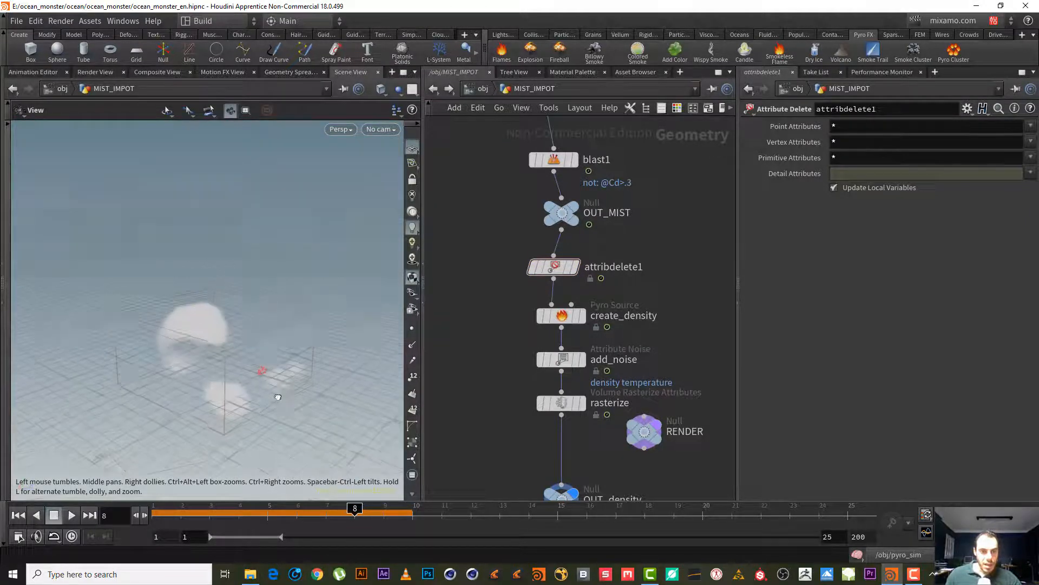
{"action": "right_click_drag", "start_coordinate": [275, 394], "coordinate": [320, 302]}
{"action": "middle_click_drag", "start_coordinate": [320, 301], "coordinate": [316, 315]}
{"action": "middle_click_drag", "start_coordinate": [253, 353], "coordinate": [243, 313]}
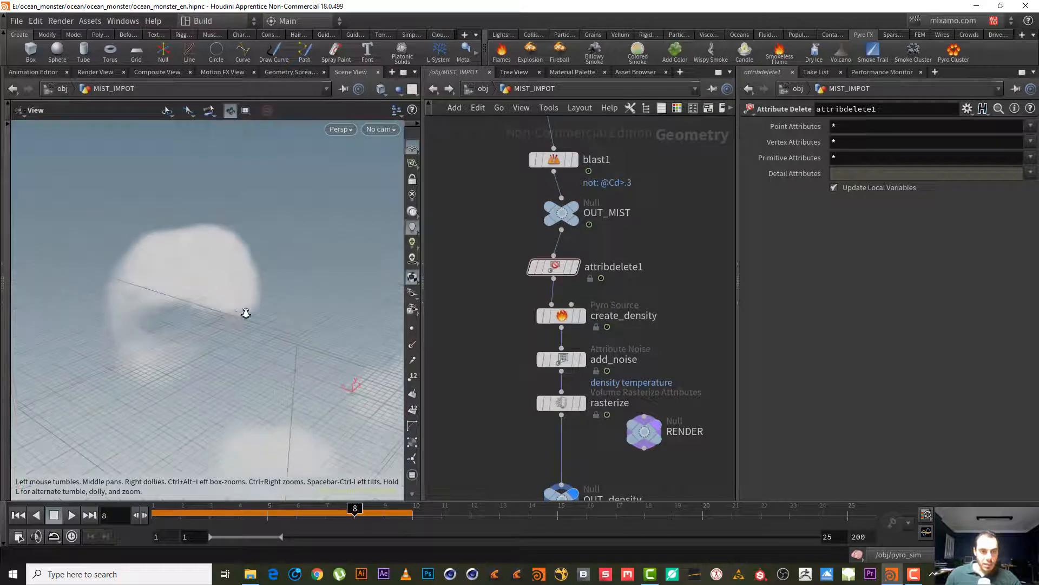
{"action": "right_click_drag", "start_coordinate": [244, 312], "coordinate": [292, 297]}
- Display create_density, add_noise and rasterize in turn, and examine the rasterized volume from several angles
{"action": "left_click_drag", "start_coordinate": [532, 303], "coordinate": [533, 305]}
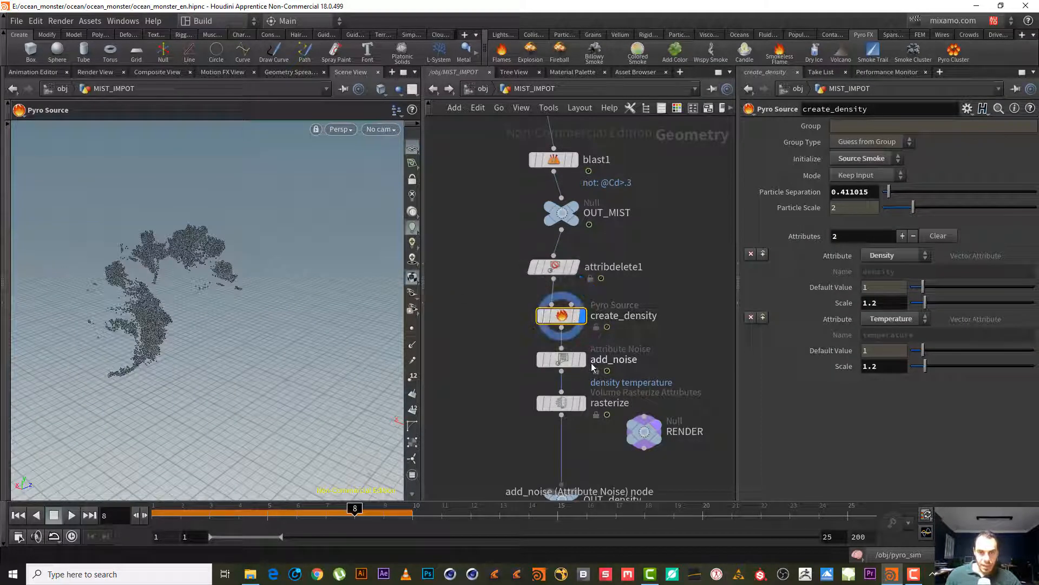
{"action": "left_click", "coordinate": [584, 362]}
{"action": "left_click", "coordinate": [583, 403]}
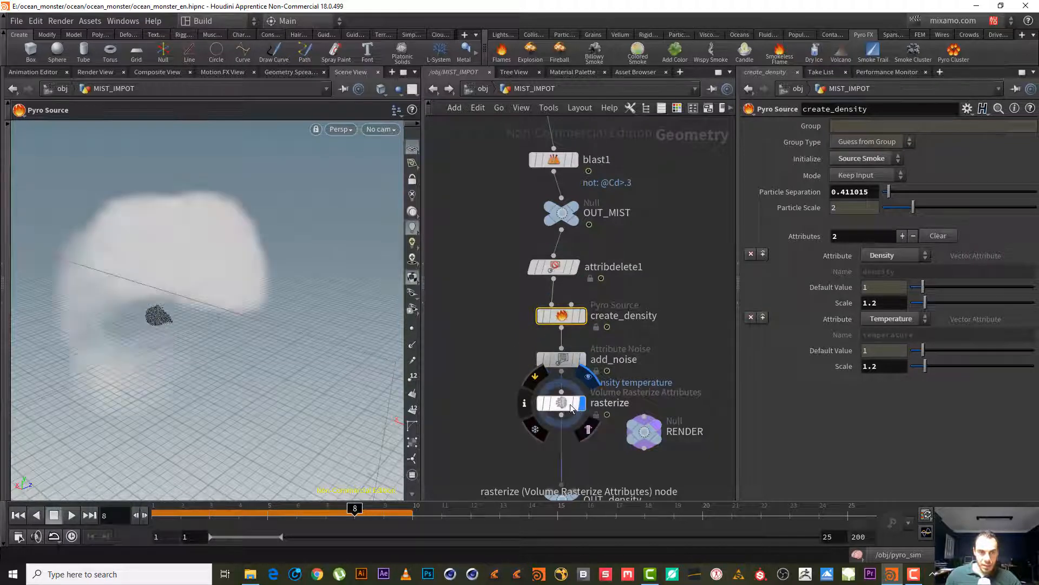
{"action": "left_click", "coordinate": [567, 404]}
{"action": "key", "text": "Escape"}
{"action": "left_click_drag", "start_coordinate": [254, 354], "coordinate": [225, 309]}
{"action": "key", "text": "Escape"}
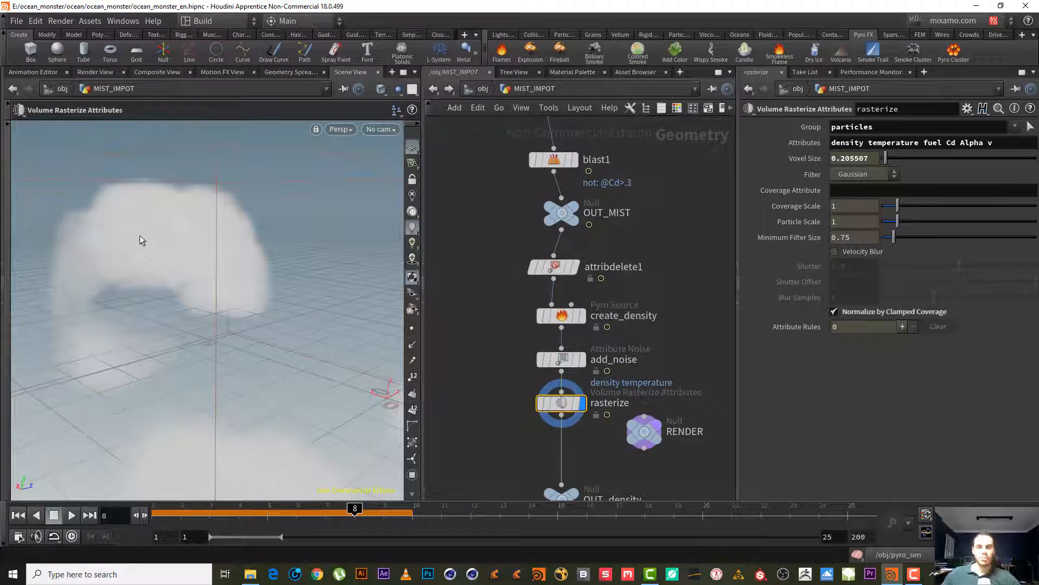
{"action": "key", "text": "Escape"}
{"action": "mouse_move", "coordinate": [152, 228]}
{"action": "left_mouse_down"}
{"action": "mouse_move", "coordinate": [144, 248]}
{"action": "mouse_move", "coordinate": [158, 220]}
{"action": "mouse_move", "coordinate": [144, 225]}
{"action": "mouse_move", "coordinate": [83, 335]}
{"action": "mouse_move", "coordinate": [139, 285]}
{"action": "mouse_move", "coordinate": [121, 280]}
{"action": "mouse_move", "coordinate": [210, 292]}
{"action": "mouse_move", "coordinate": [151, 269]}
{"action": "mouse_move", "coordinate": [140, 238]}
{"action": "left_mouse_up"}
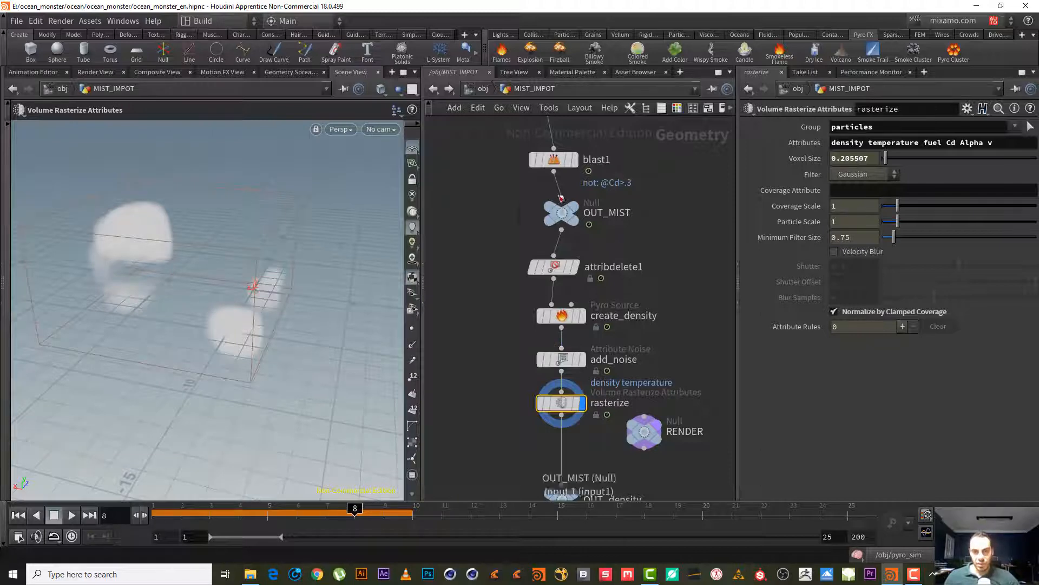
- Display the OUT_MIST points and review the settings of attribdelete1 and create_density
{"action": "left_click", "coordinate": [574, 212]}
{"action": "right_click_drag", "start_coordinate": [132, 257], "coordinate": [244, 246], "text": "alt"}
{"action": "left_click_drag", "start_coordinate": [217, 244], "coordinate": [130, 253], "text": "alt"}
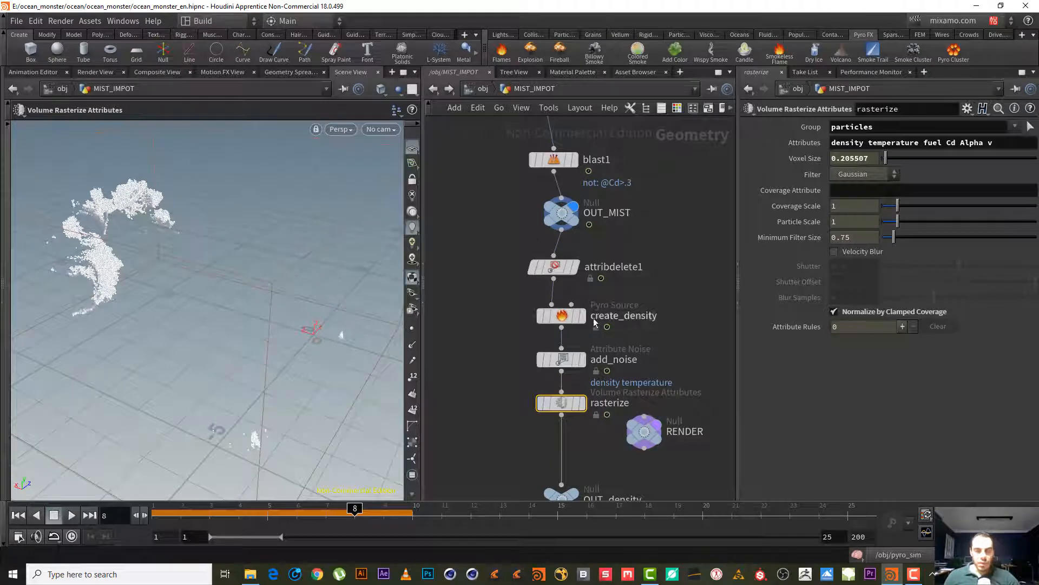
{"action": "left_click_drag", "start_coordinate": [662, 286], "coordinate": [496, 254]}
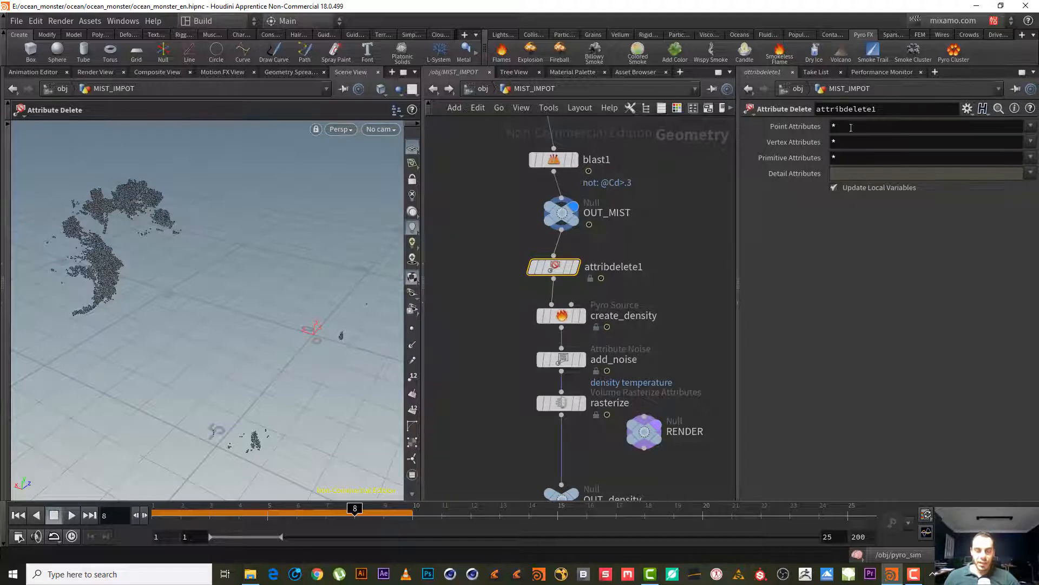
{"action": "left_click", "coordinate": [616, 305]}
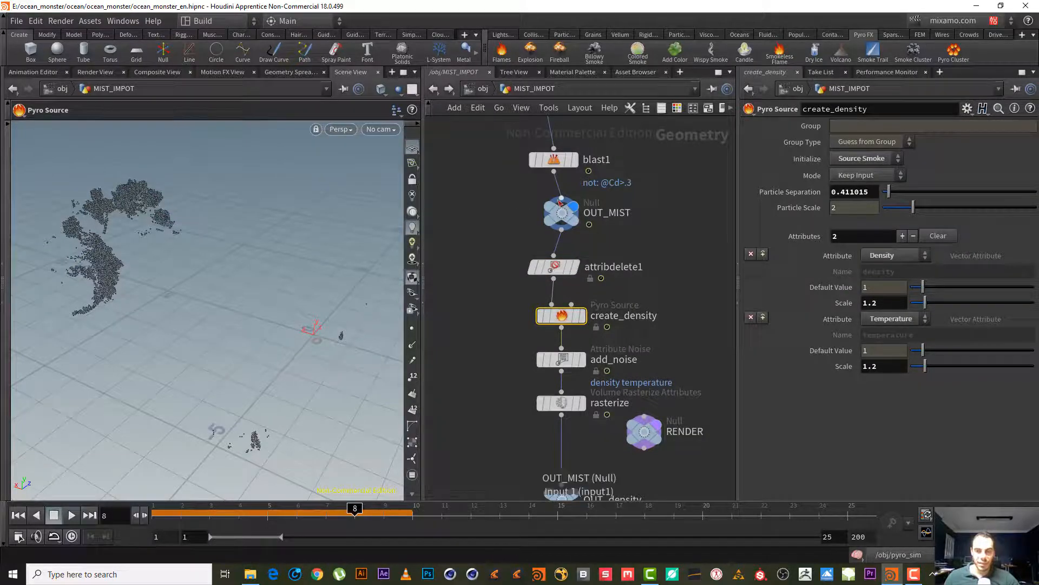
{"action": "mouse_move", "coordinate": [598, 277]}
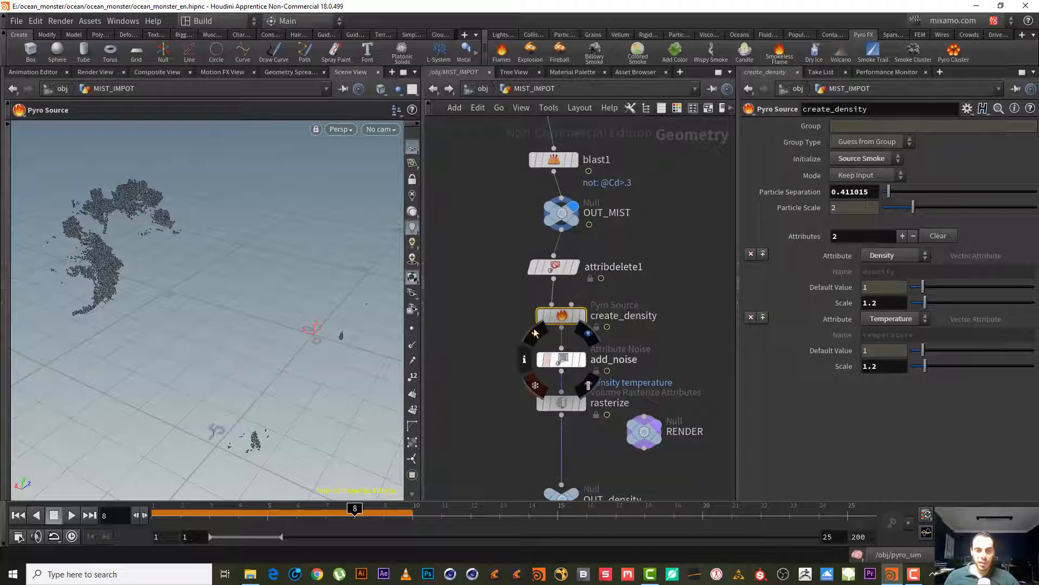
{"action": "left_click_drag", "start_coordinate": [220, 295], "coordinate": [162, 279]}
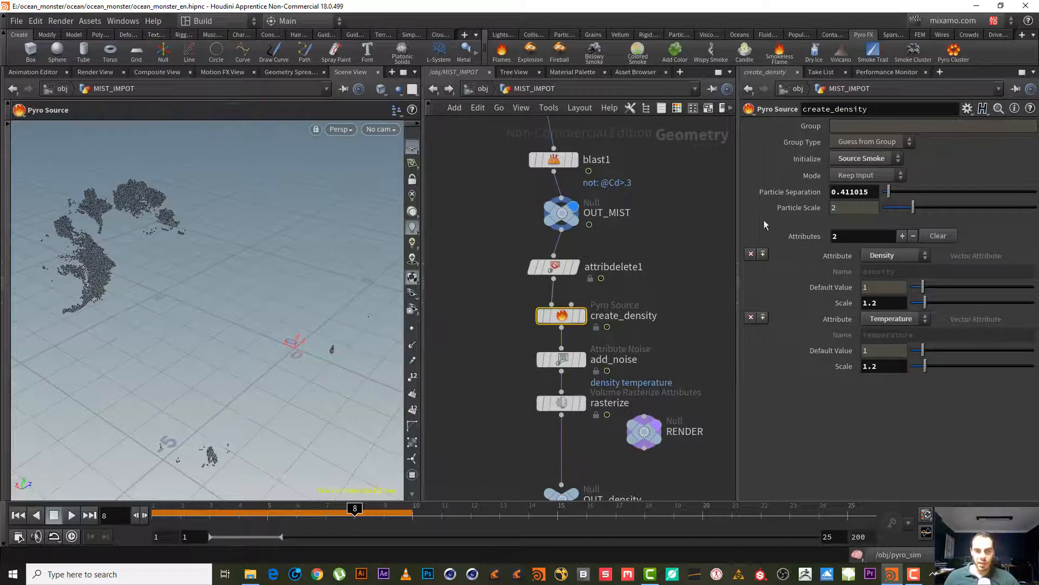
{"action": "left_click", "coordinate": [553, 266]}
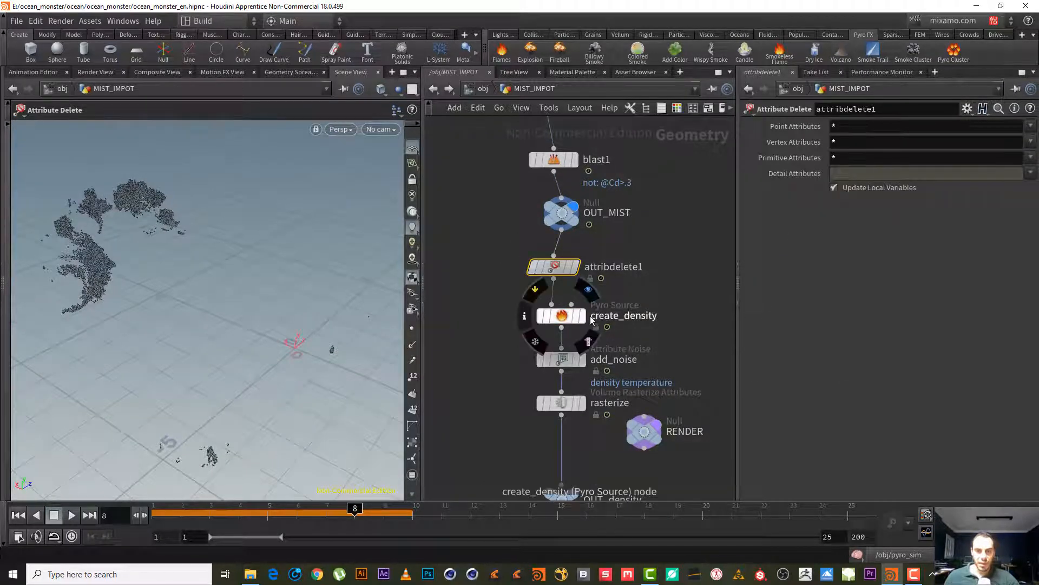
- Compare the add_noise points with the rasterize volume in the viewport and select rasterize to show its parameters
{"action": "mouse_move", "coordinate": [590, 360]}
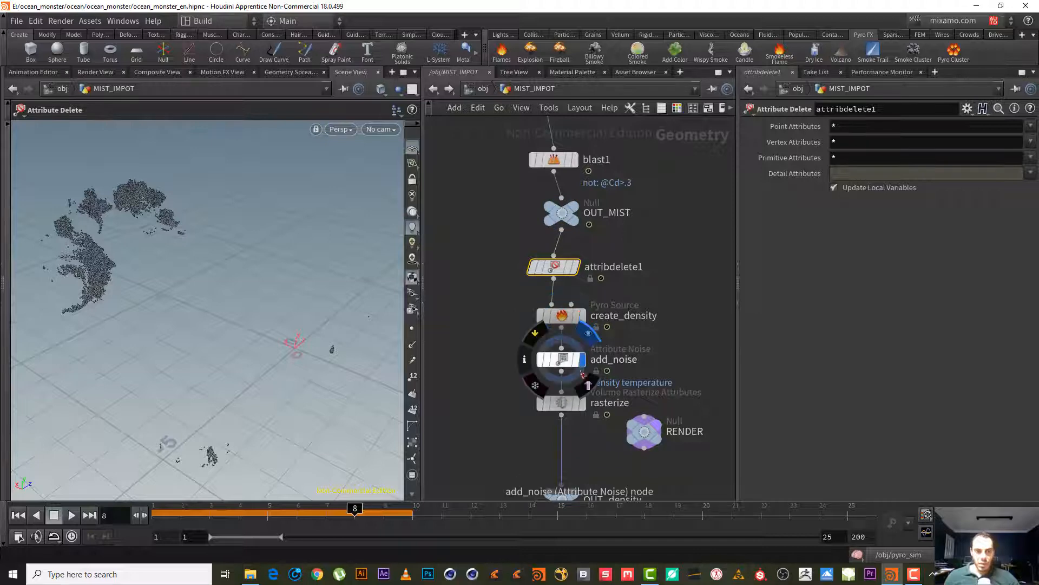
{"action": "left_click", "coordinate": [583, 402]}
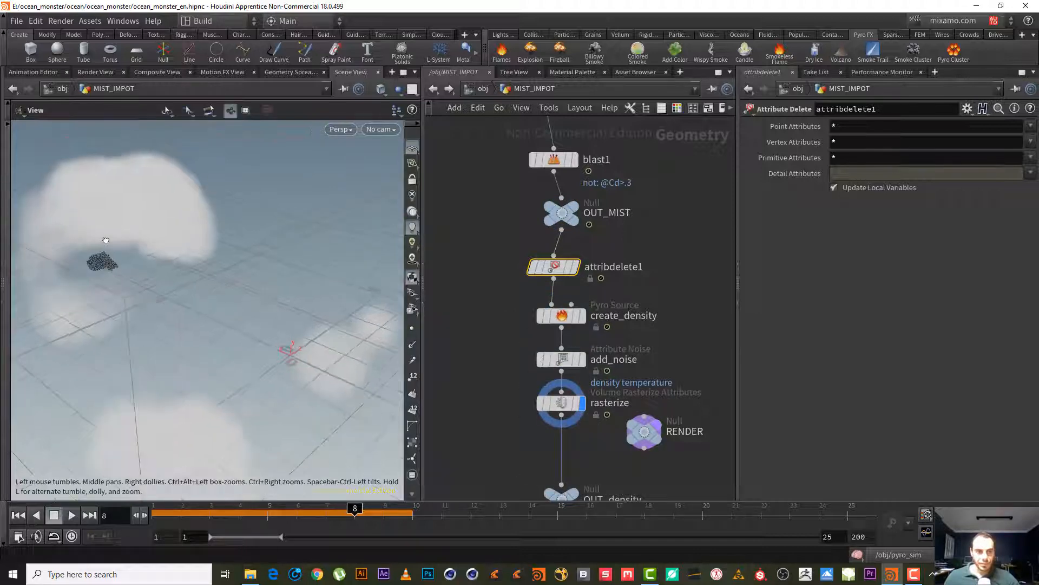
{"action": "left_click", "coordinate": [583, 359]}
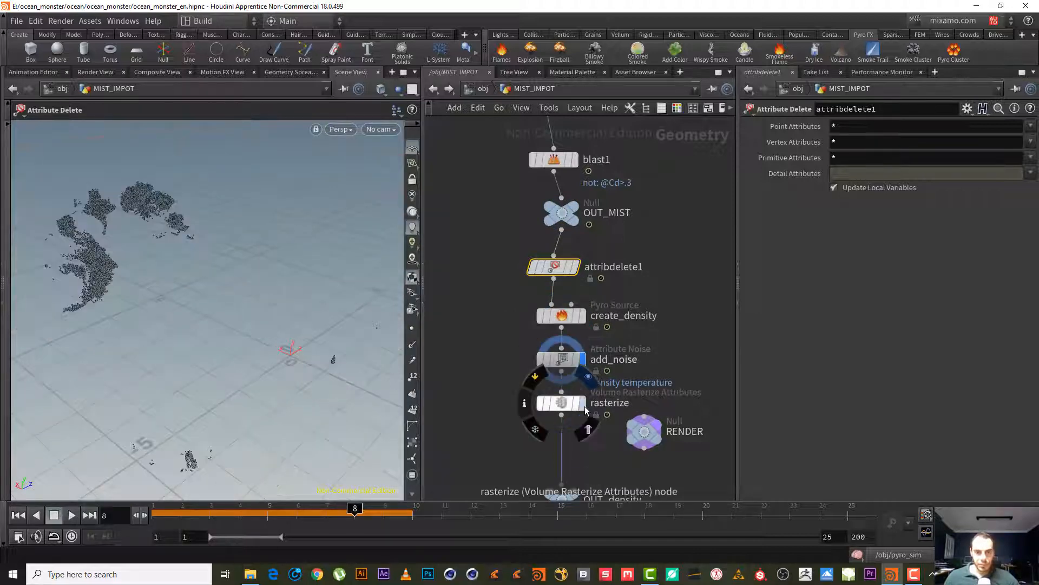
{"action": "left_click", "coordinate": [583, 403]}
{"action": "left_click", "coordinate": [568, 407]}
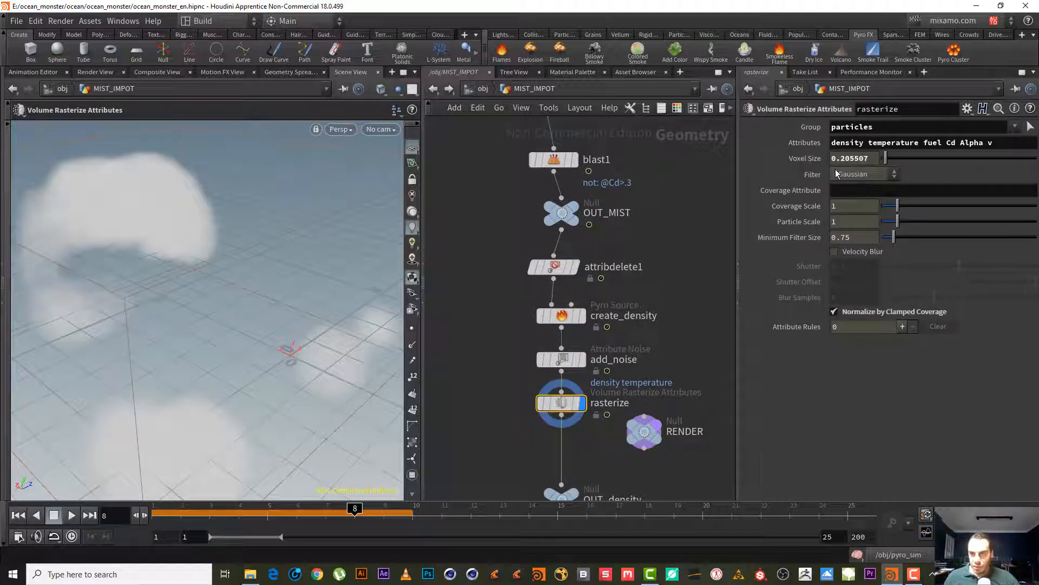
{"action": "left_click_drag", "start_coordinate": [840, 158], "coordinate": [967, 159]}
{"action": "type", "text": "1"}
{"action": "key", "text": "ctrl+z"}
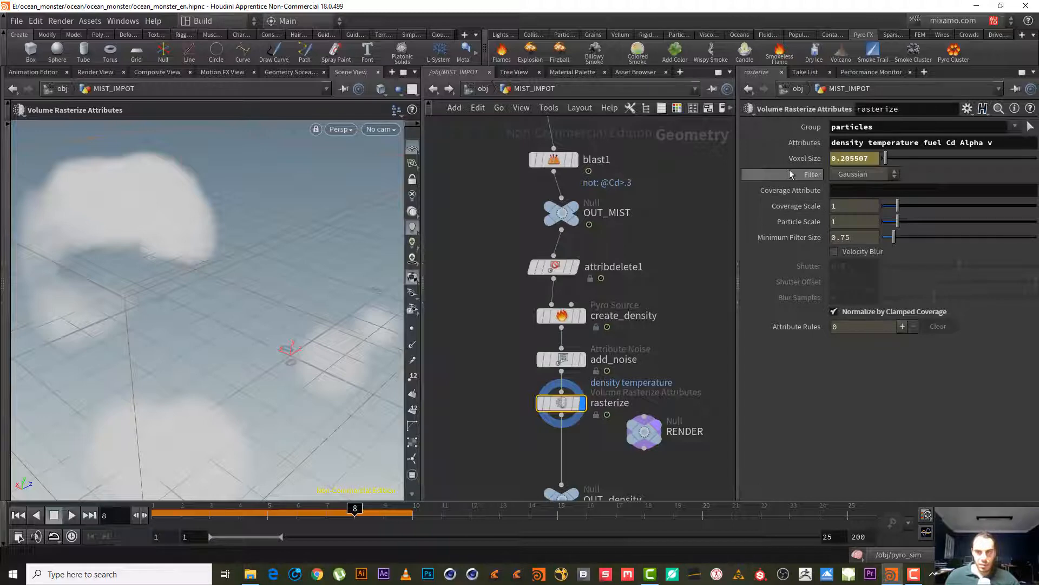
{"action": "left_click", "coordinate": [808, 160]}
{"action": "left_click", "coordinate": [806, 159]}
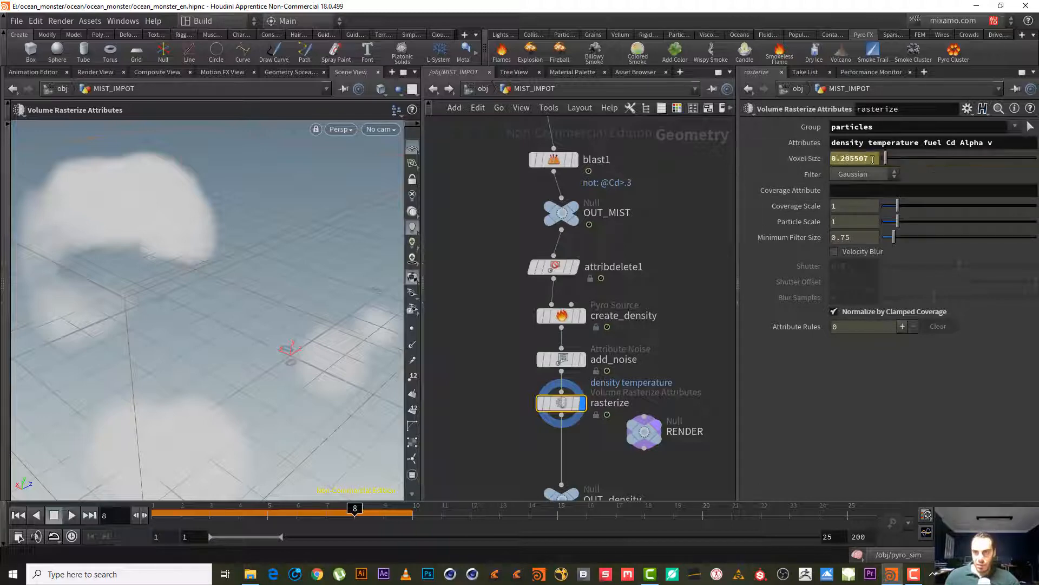
{"action": "key", "text": "ctrl+z"}
- Multiply the Voxel Size expression of rasterize by 2, and replace that factor with .5
{"action": "left_click", "coordinate": [806, 157]}
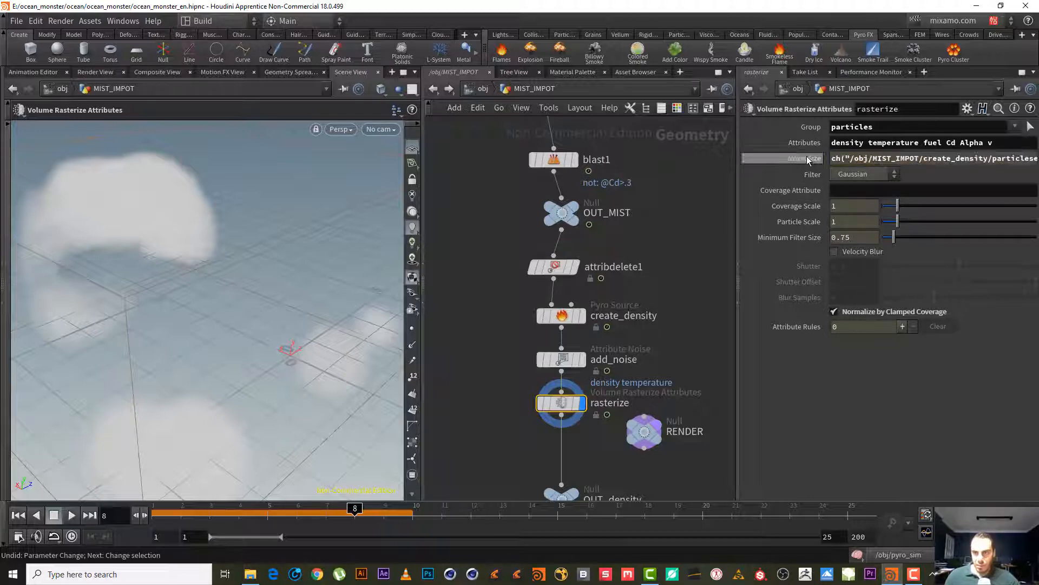
{"action": "left_click", "coordinate": [845, 158]}
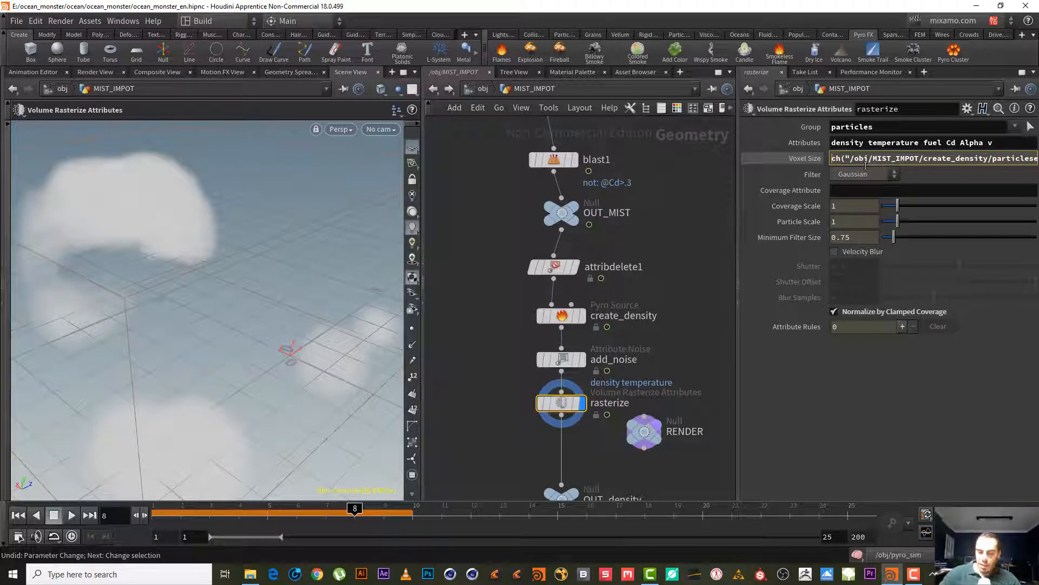
{"action": "type", "text": "2*"}
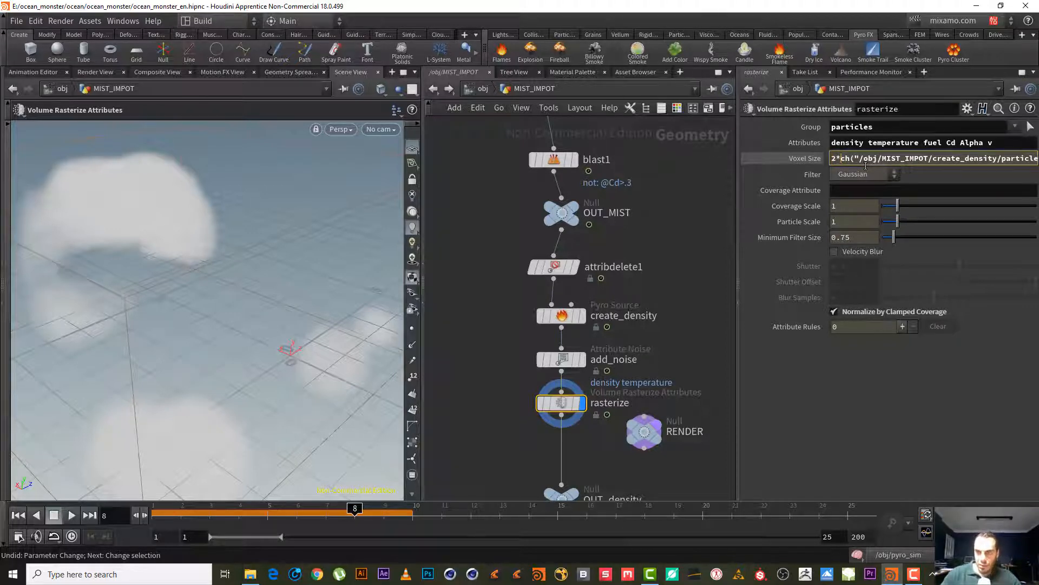
{"action": "key", "text": "Return"}
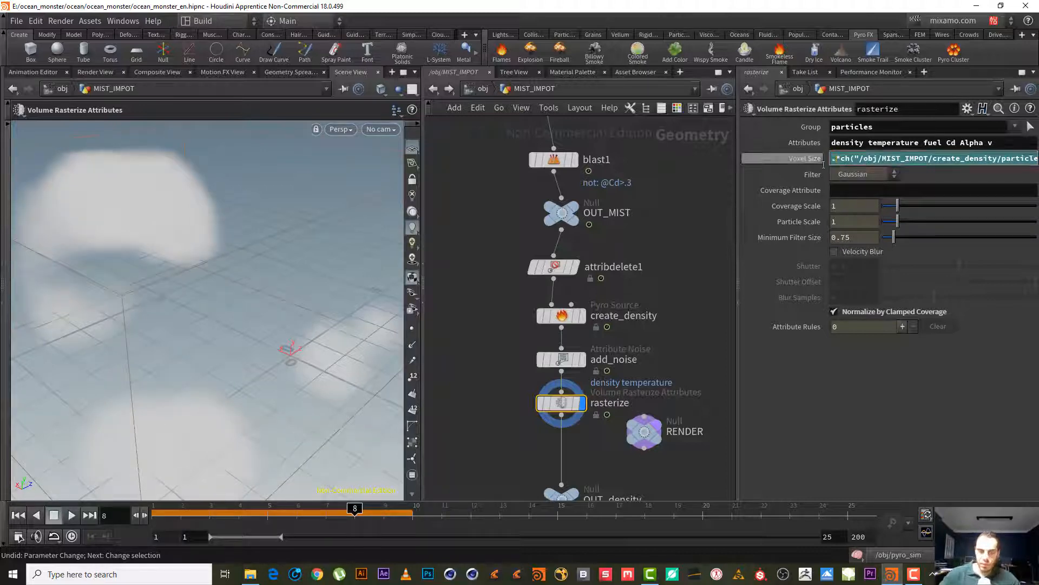
{"action": "type", "text": ".5"}
{"action": "key", "text": "Return"}
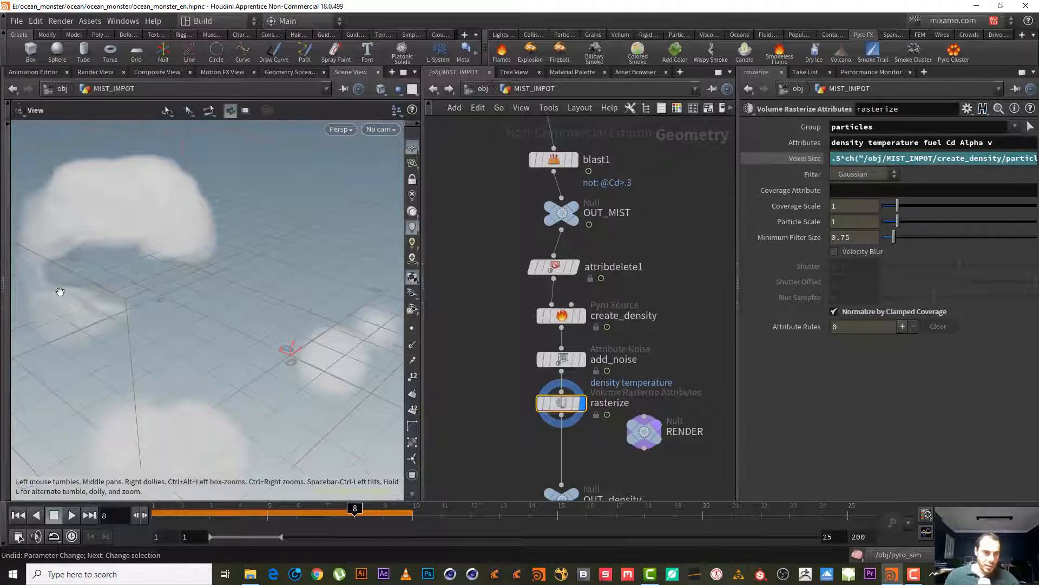
- Examine the finer volume in the viewport and check the voxel count and voxel size in rasterize's node information
{"action": "left_click_drag", "start_coordinate": [58, 292], "coordinate": [138, 303], "text": "alt"}
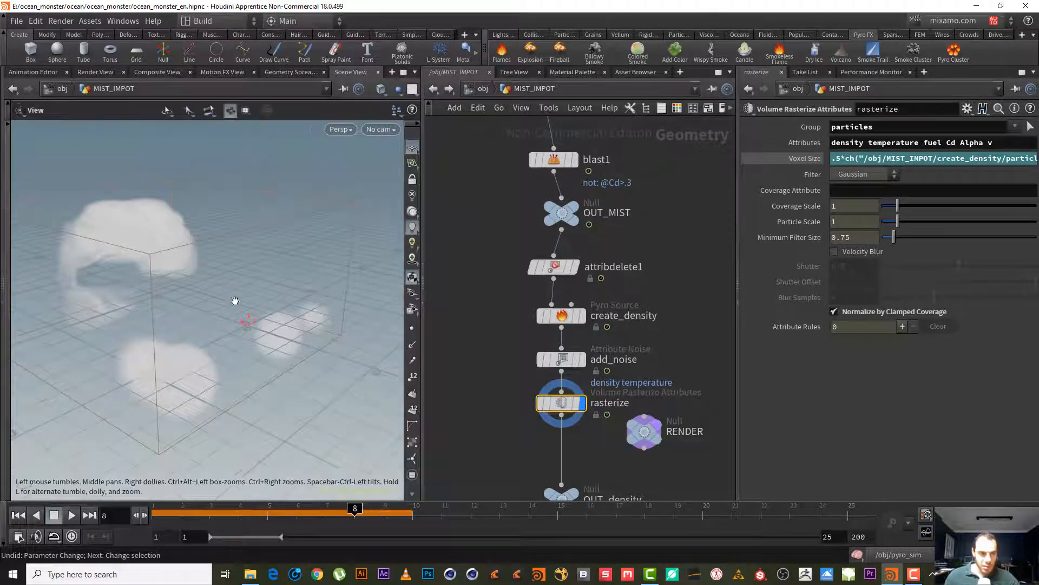
{"action": "left_click_drag", "start_coordinate": [234, 301], "coordinate": [227, 308], "text": "alt"}
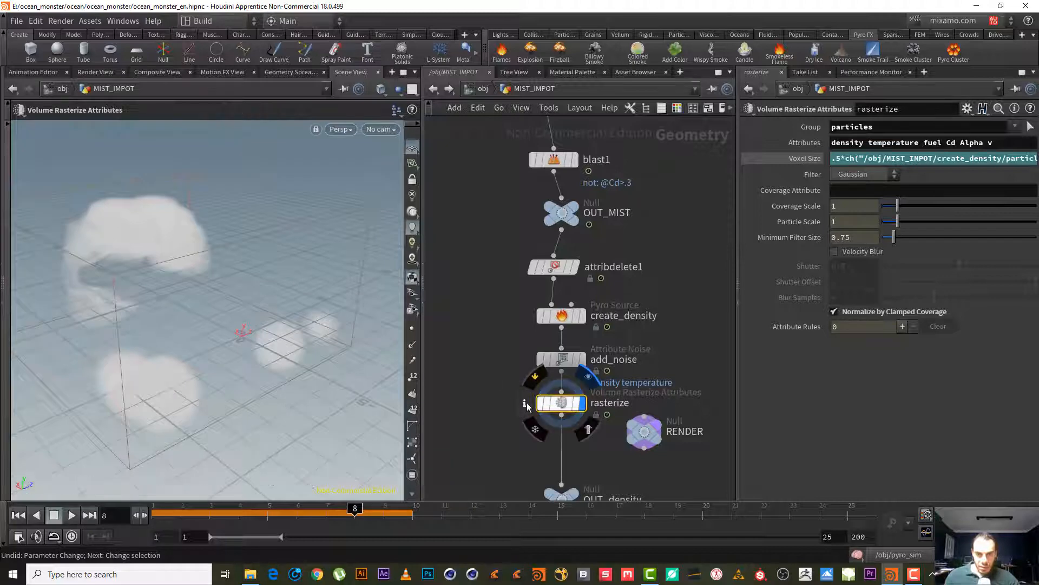
{"action": "left_click", "coordinate": [525, 402]}
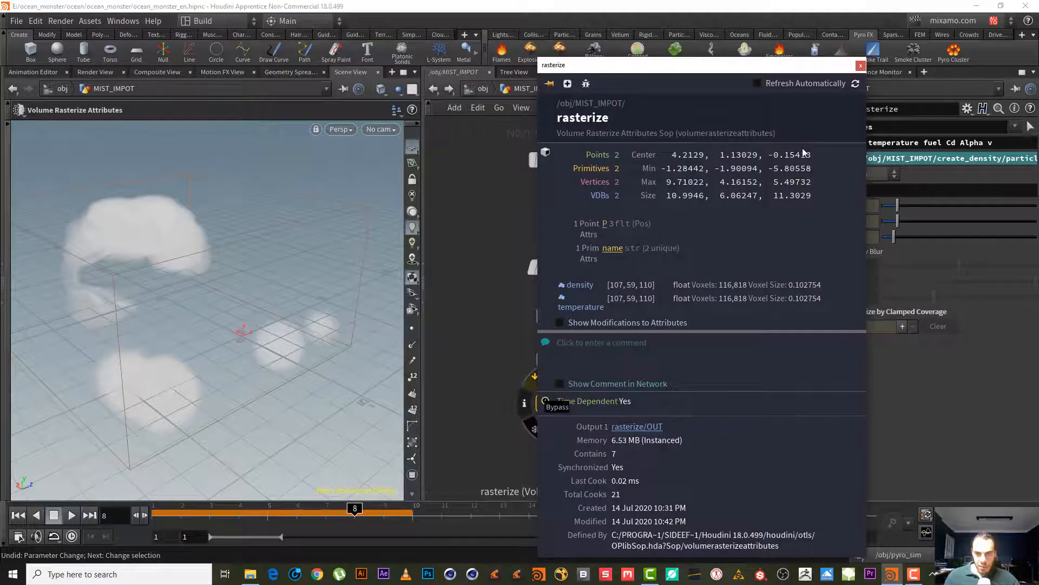
{"action": "left_click", "coordinate": [861, 65]}
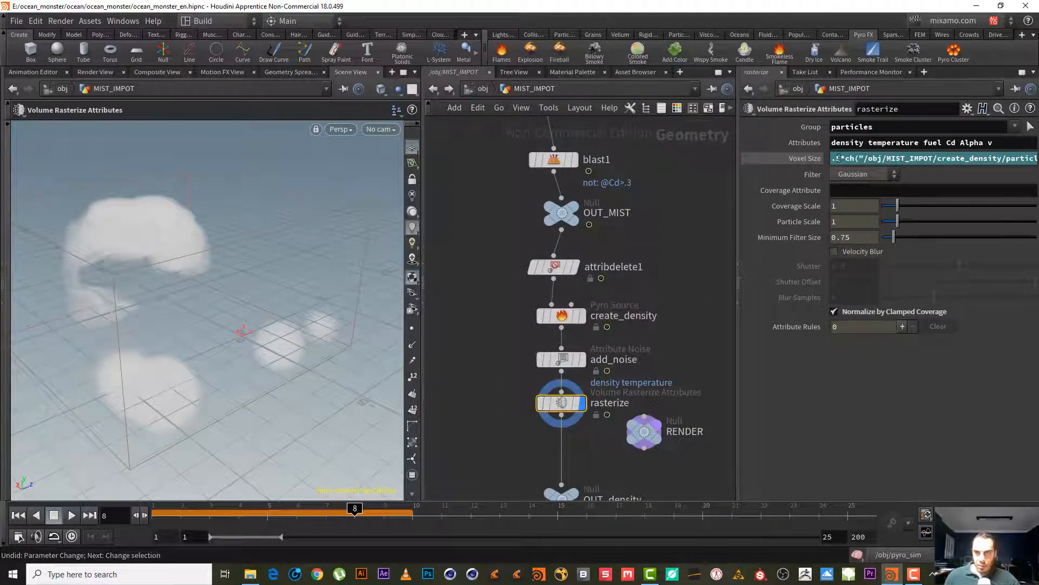
- Remove the .5 multiplier from rasterize's Voxel Size expression and check the volume resolution in its node information
{"action": "left_click_drag", "start_coordinate": [842, 158], "coordinate": [825, 158]}
{"action": "key", "text": "BackSpace"}
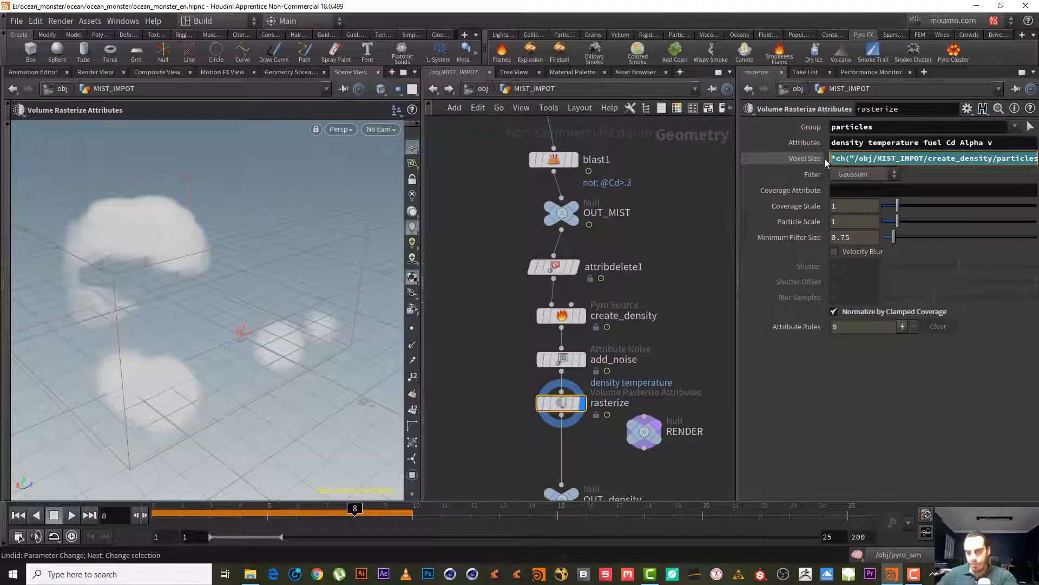
{"action": "key", "text": "Delete"}
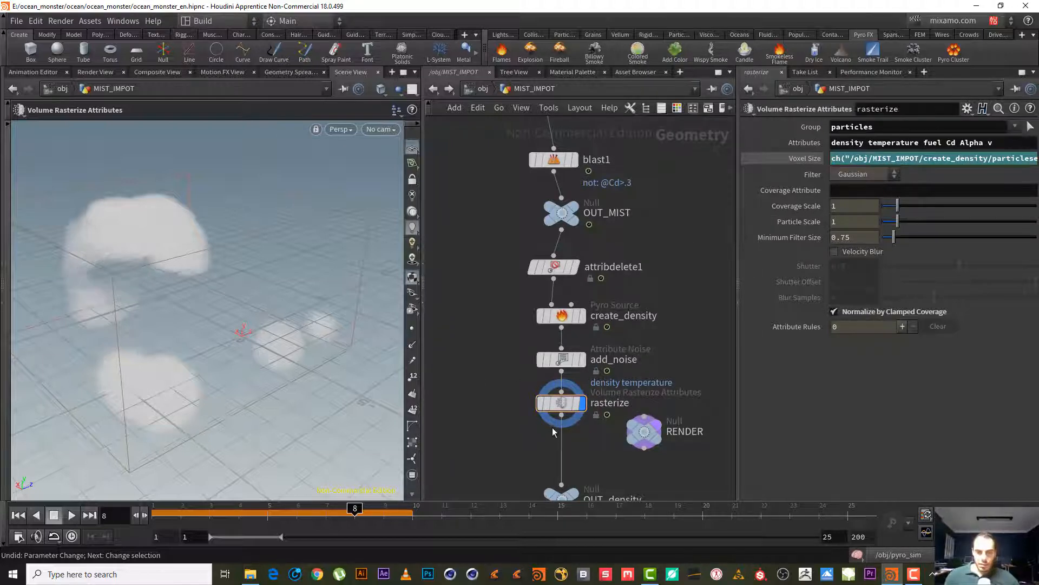
{"action": "mouse_move", "coordinate": [563, 406]}
{"action": "left_click", "coordinate": [524, 405]}
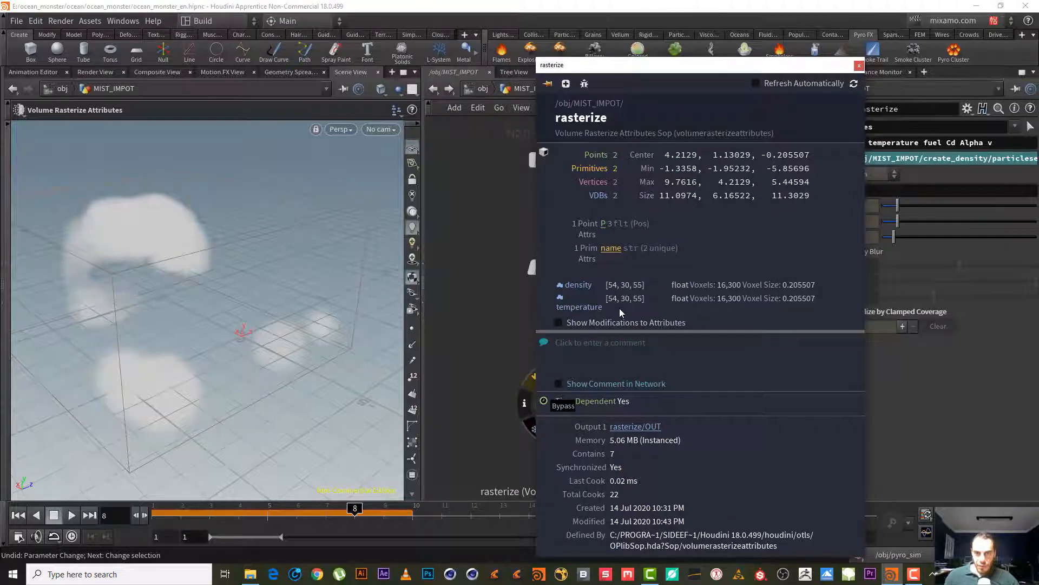
{"action": "left_click", "coordinate": [860, 65]}
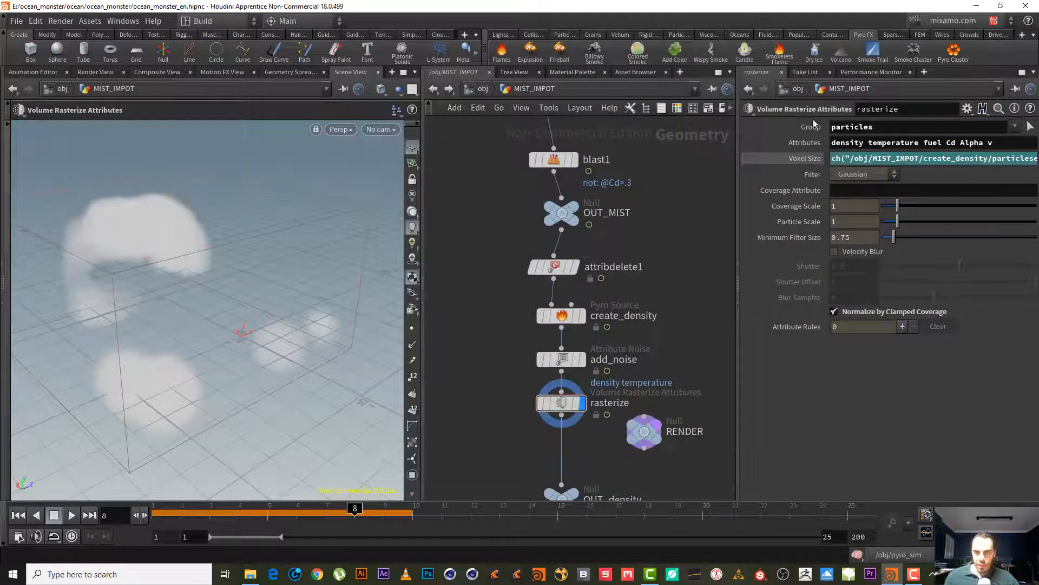
- Multiply rasterize's Voxel Size expression by .1, and replace that factor with .5
{"action": "left_click", "coordinate": [832, 158]}
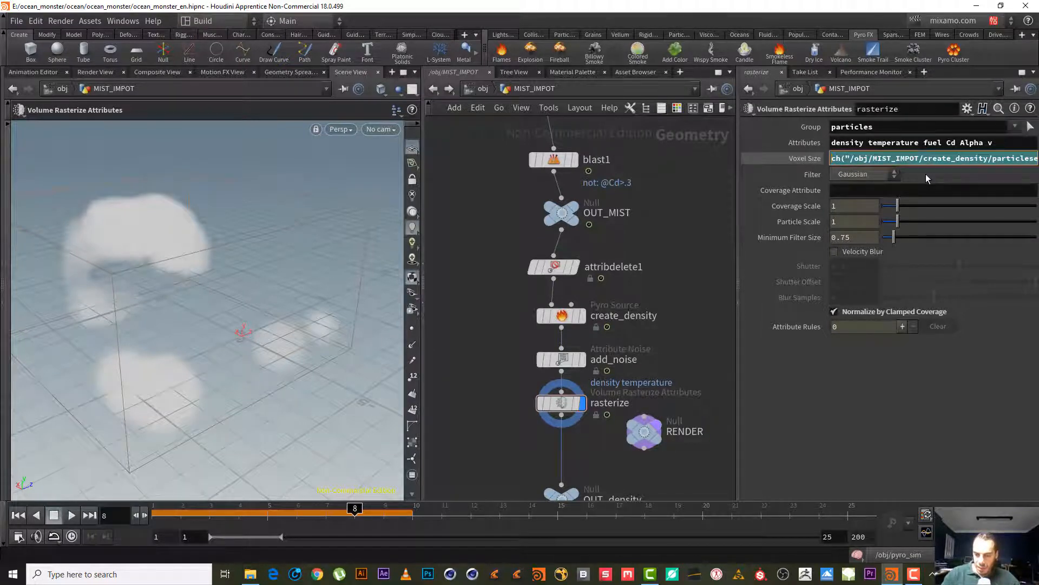
{"action": "type", "text": ".1"}
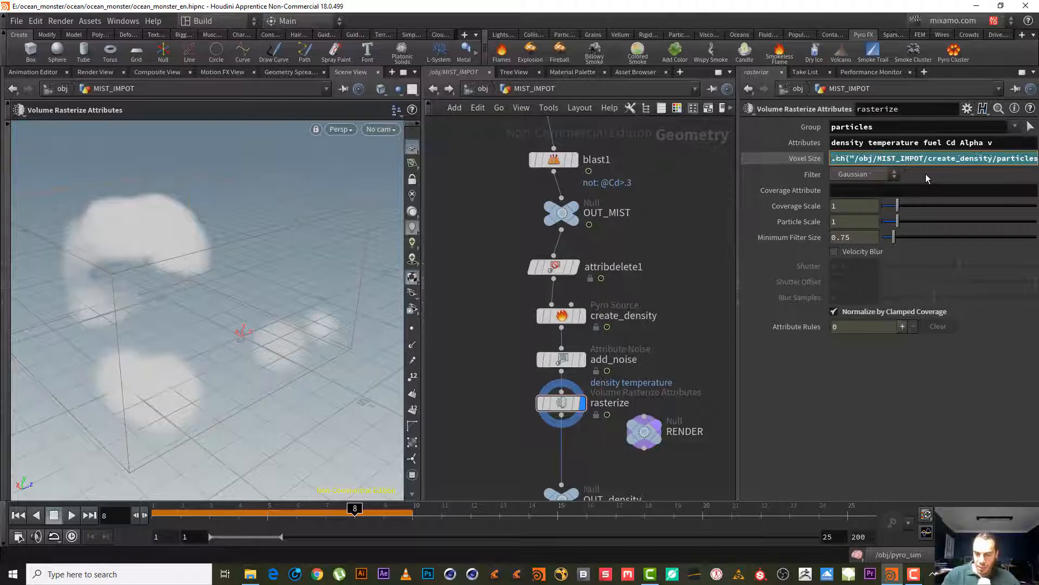
{"action": "type", "text": " *"}
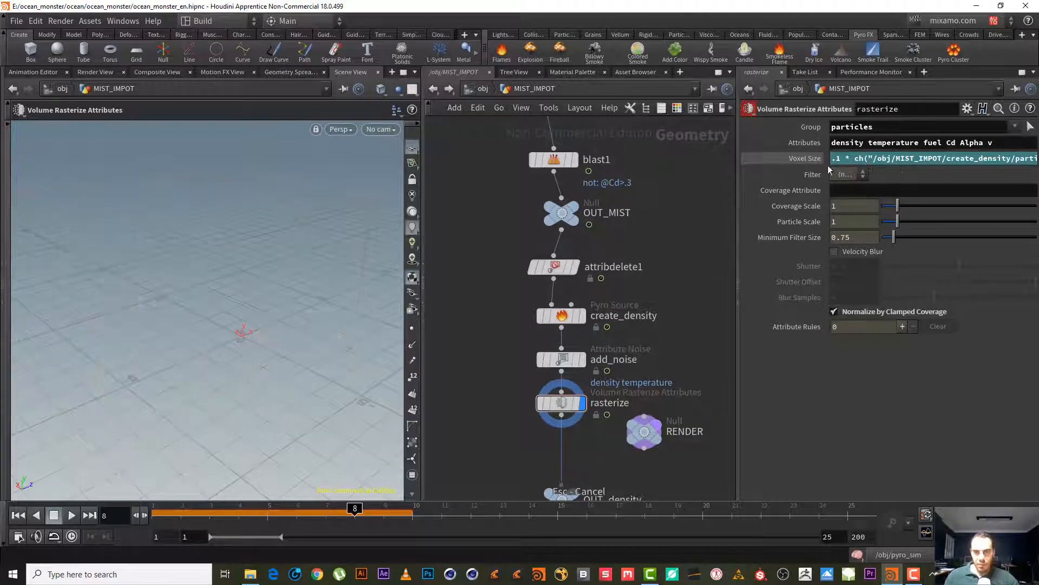
{"action": "type", "text": "5"}
{"action": "key", "text": "Return"}
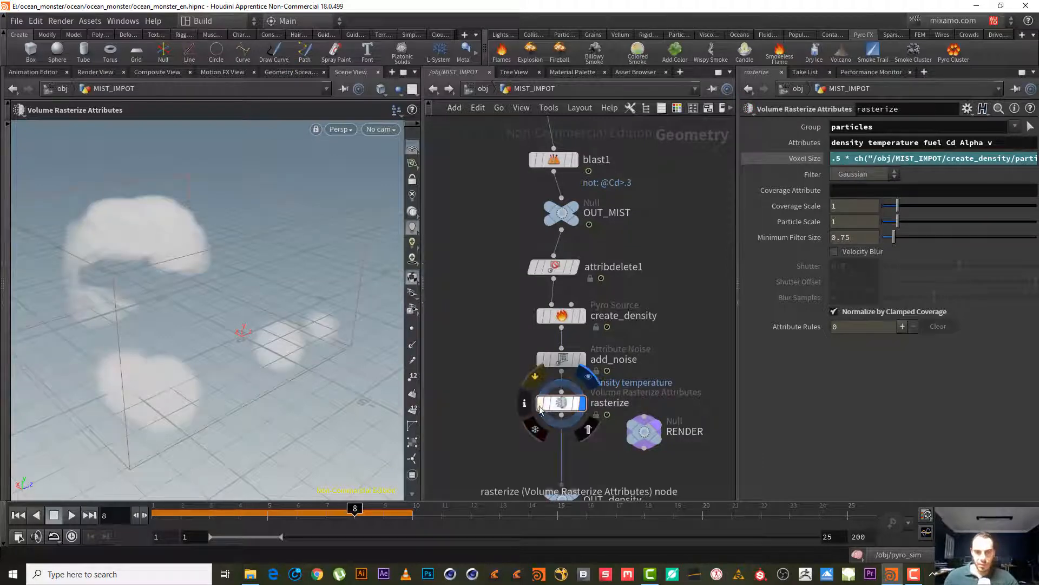
- Check the voxel count and voxel size in rasterize's node information and lower the Voxel Size multiplier to .4
{"action": "left_click", "coordinate": [528, 404]}
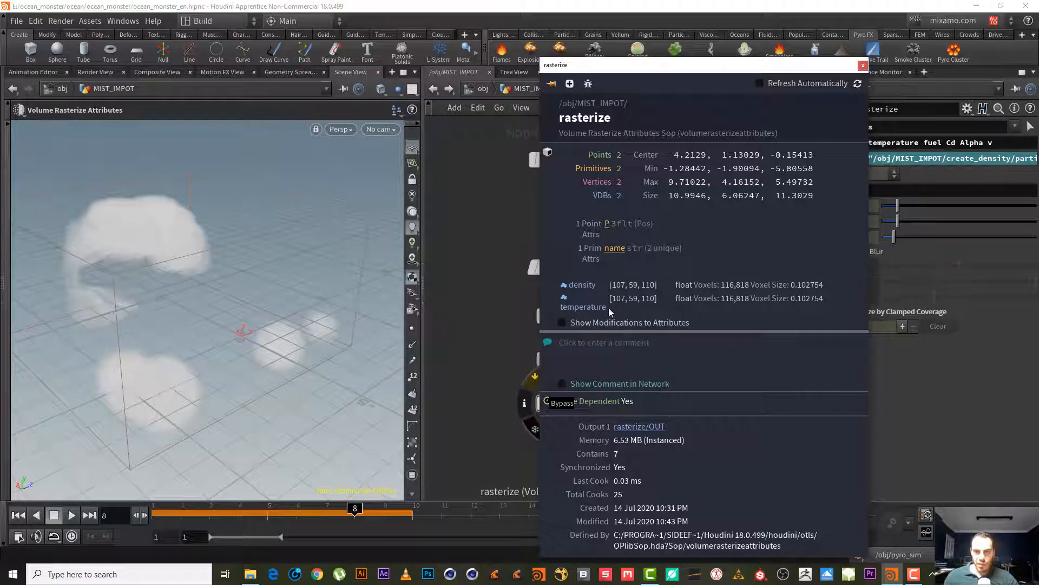
{"action": "left_click", "coordinate": [862, 66]}
{"action": "left_click_drag", "start_coordinate": [163, 266], "coordinate": [174, 297]}
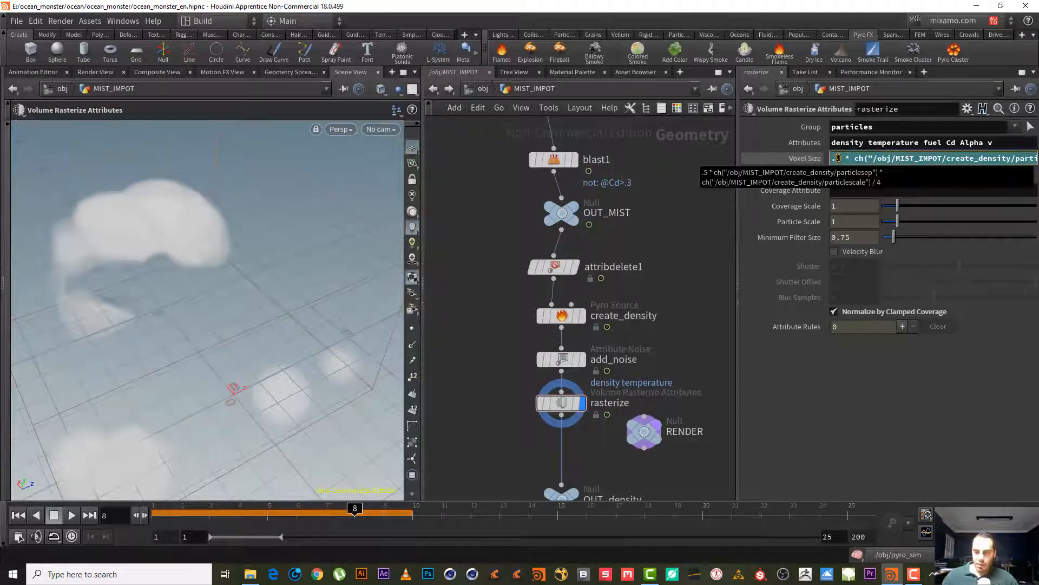
{"action": "key", "text": "Return"}
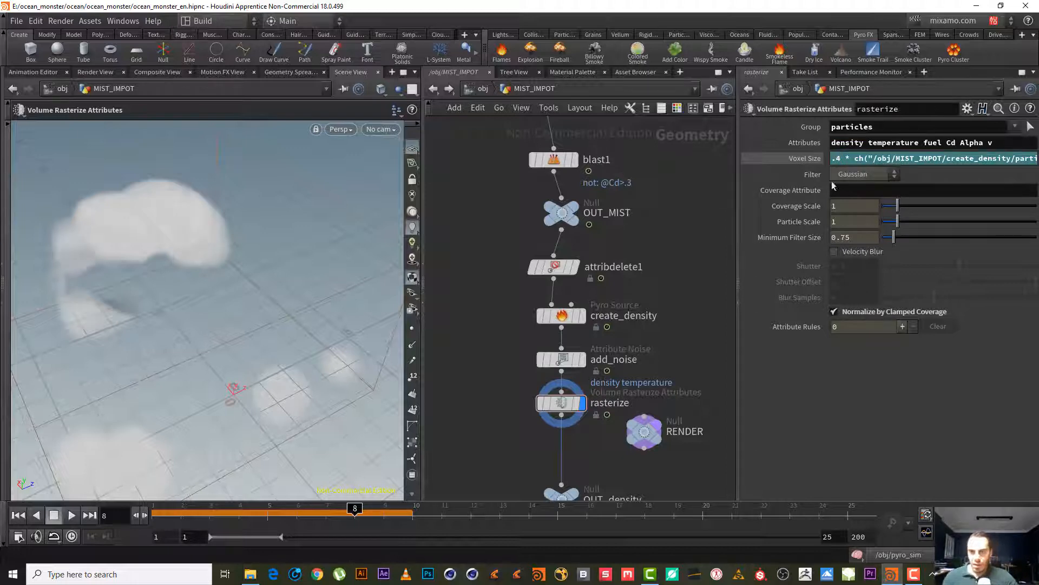
- Set both the Coverage Scale and the Particle Scale of rasterize to .5
{"action": "left_click", "coordinate": [867, 205]}
{"action": "type", "text": ".5"}
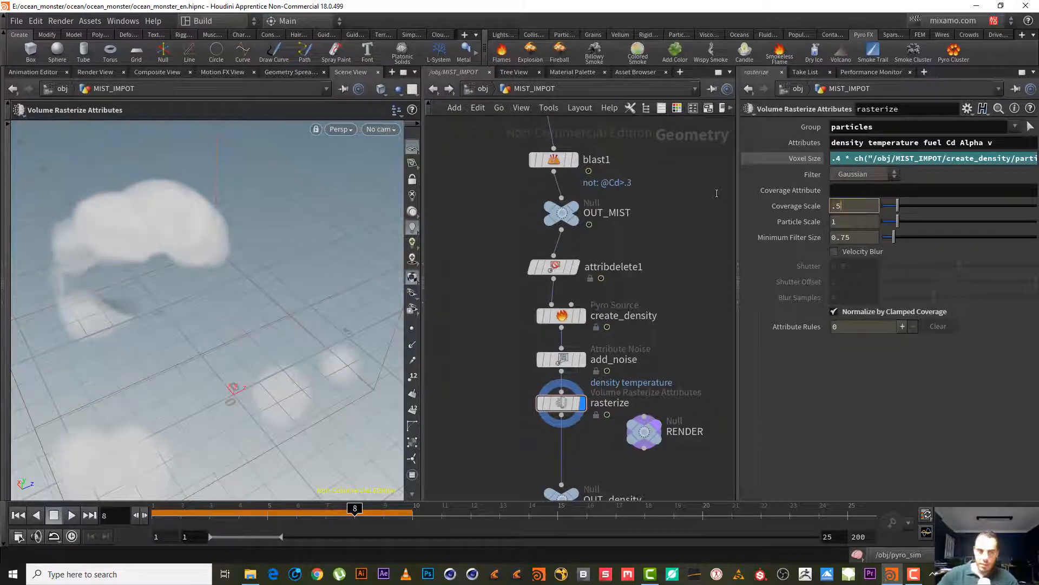
{"action": "key", "text": "Return"}
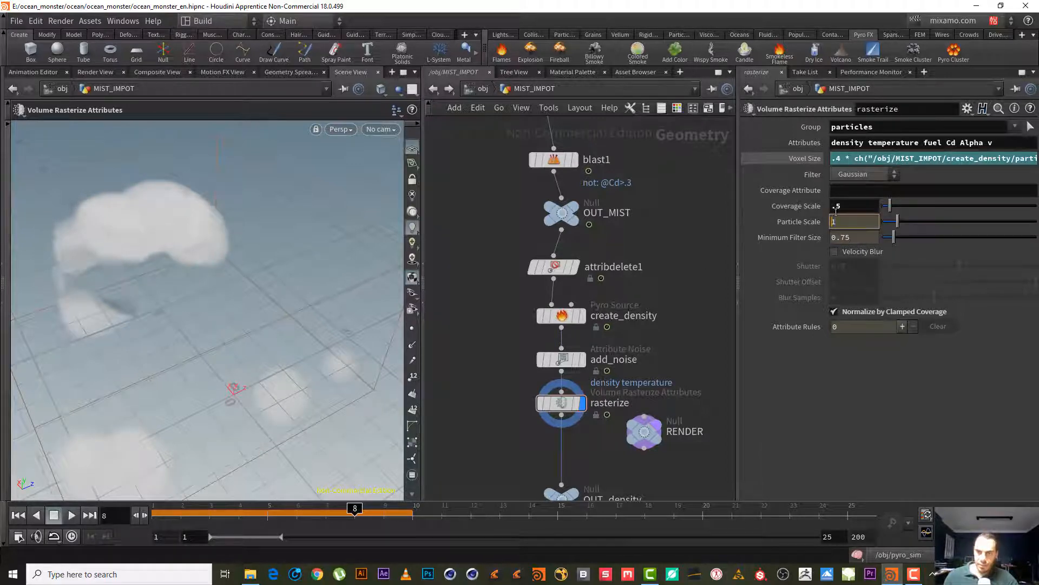
{"action": "left_click_drag", "start_coordinate": [843, 221], "coordinate": [775, 218]}
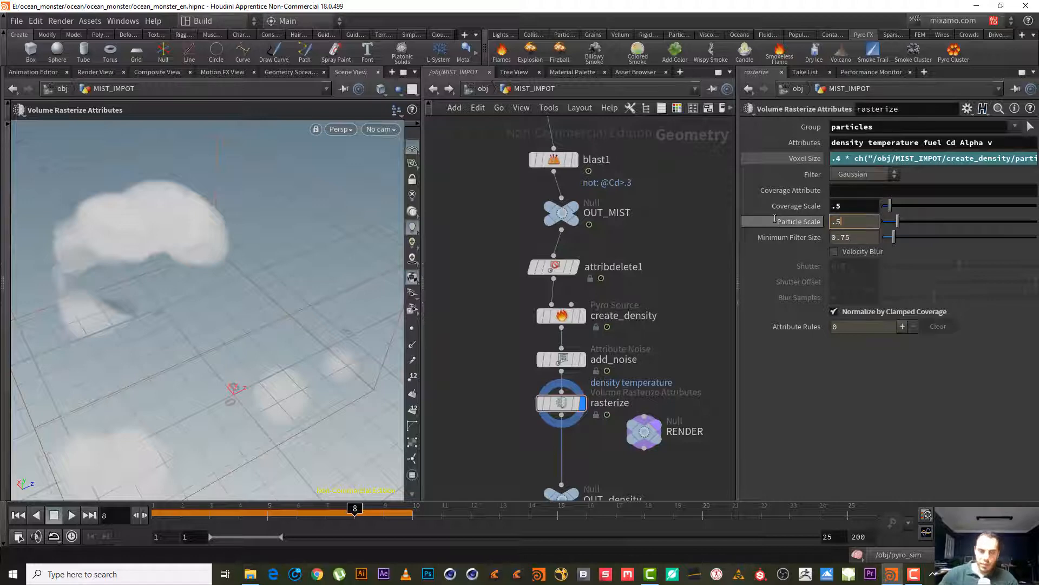
{"action": "key", "text": "Return"}
- Return rasterize's Coverage Scale to 1 and reduce its Particle Scale to .2
{"action": "left_click_drag", "start_coordinate": [96, 255], "coordinate": [102, 232], "text": "alt"}
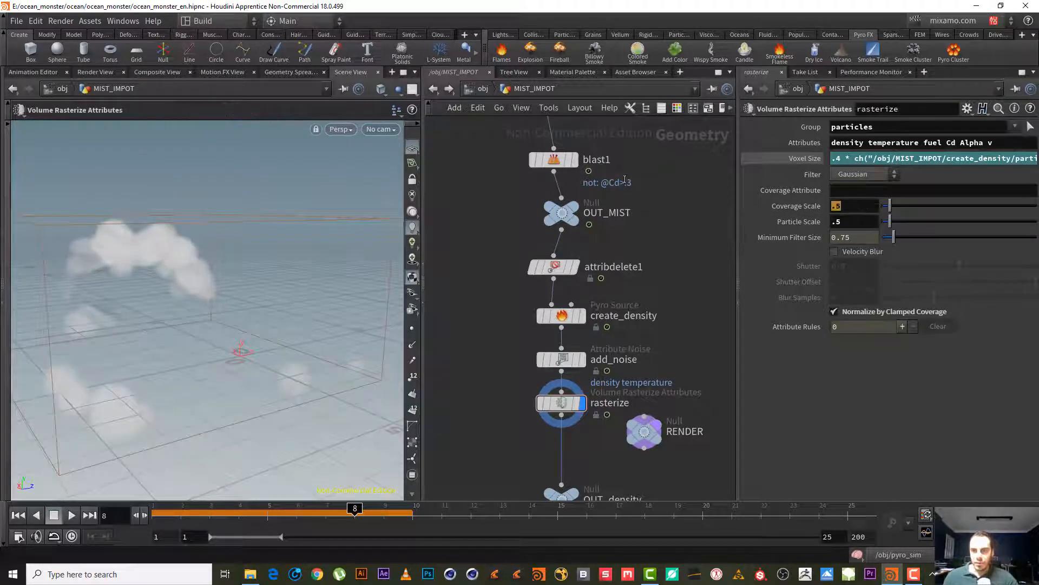
{"action": "type", "text": "1"}
{"action": "key", "text": "Return"}
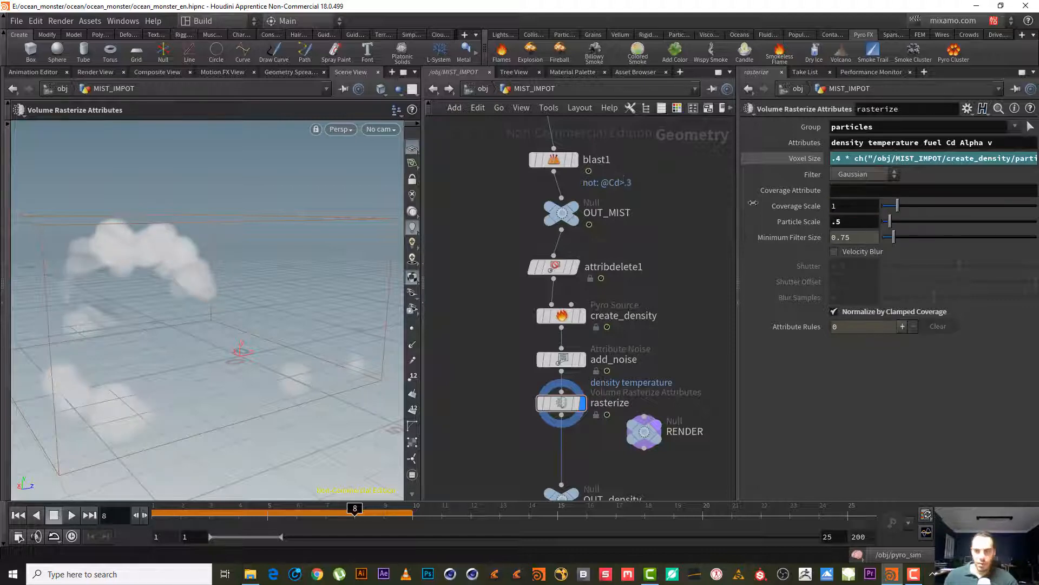
{"action": "left_click_drag", "start_coordinate": [167, 294], "coordinate": [247, 277]}
{"action": "right_click_drag", "start_coordinate": [247, 278], "coordinate": [268, 269]}
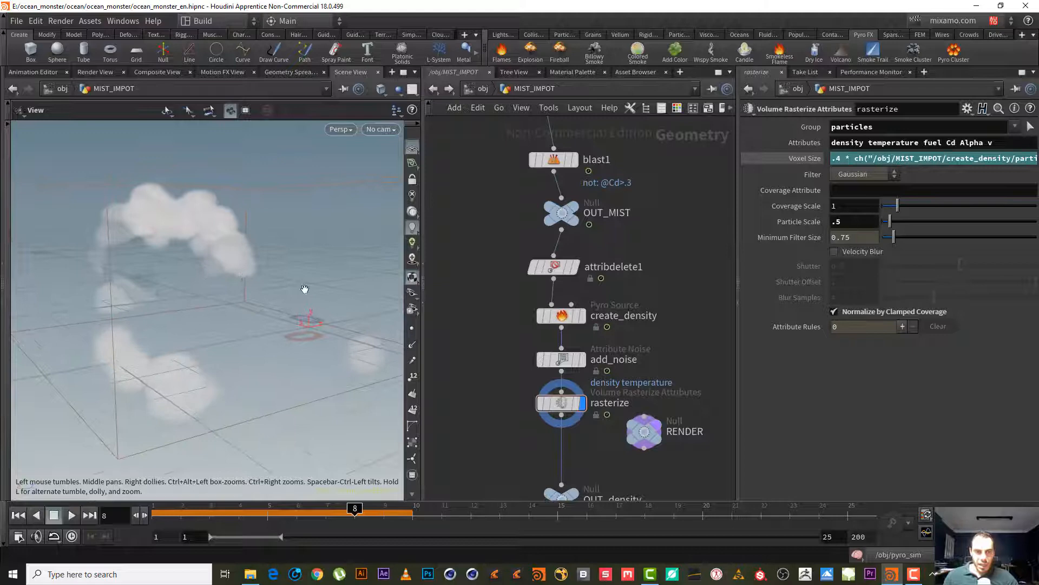
{"action": "double_click", "coordinate": [837, 222]}
{"action": "type", "text": ".2"}
{"action": "key", "text": "Return"}
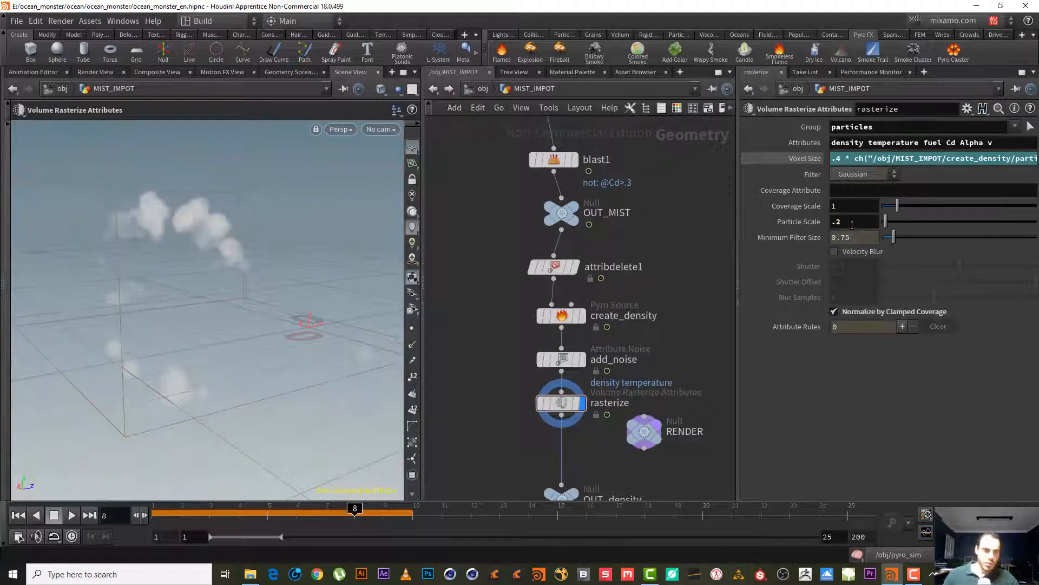
- Compare the rasterize volume with the points of blast1 and add_noise in the viewport
{"action": "left_click_drag", "start_coordinate": [230, 259], "coordinate": [220, 301]}
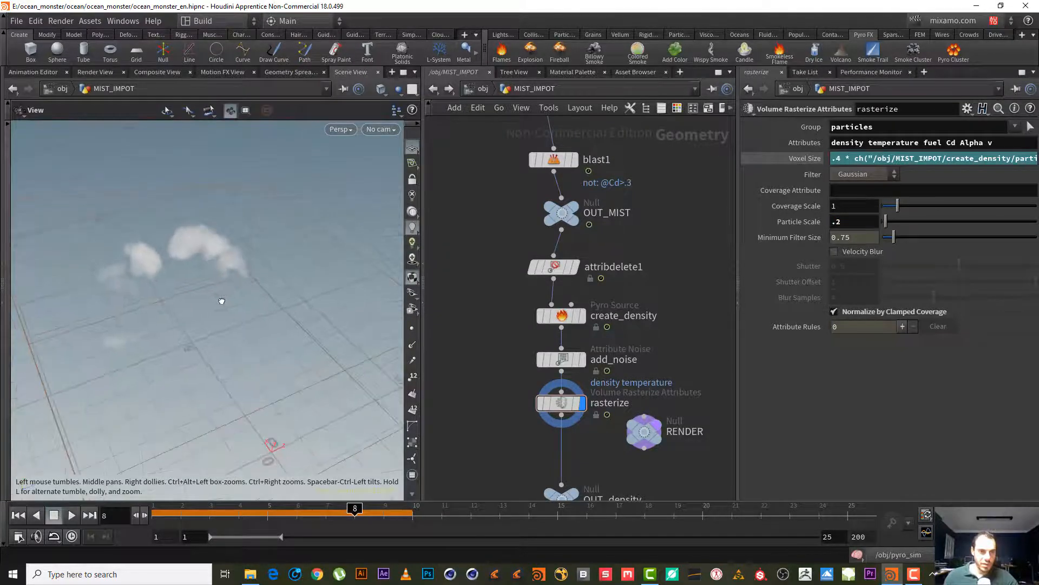
{"action": "mouse_move", "coordinate": [193, 267]}
{"action": "right_mouse_down"}
{"action": "mouse_move", "coordinate": [262, 249]}
{"action": "mouse_move", "coordinate": [211, 262]}
{"action": "right_mouse_up"}
{"action": "mouse_move", "coordinate": [211, 263]}
{"action": "left_mouse_down"}
{"action": "mouse_move", "coordinate": [218, 249]}
{"action": "mouse_move", "coordinate": [225, 262]}
{"action": "left_mouse_up"}
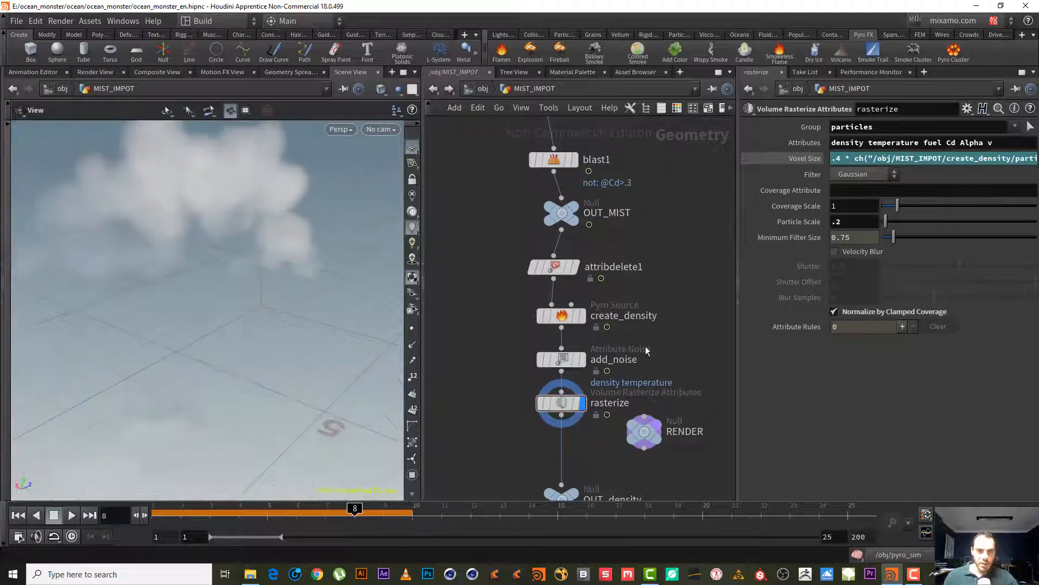
{"action": "middle_click_drag", "start_coordinate": [613, 187], "coordinate": [627, 208]}
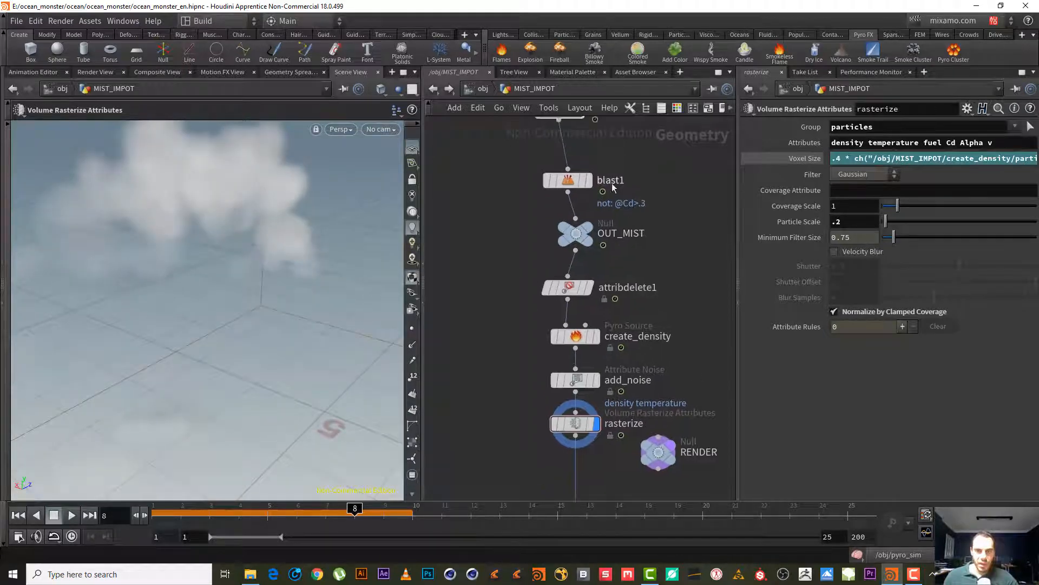
{"action": "left_click", "coordinate": [590, 177]}
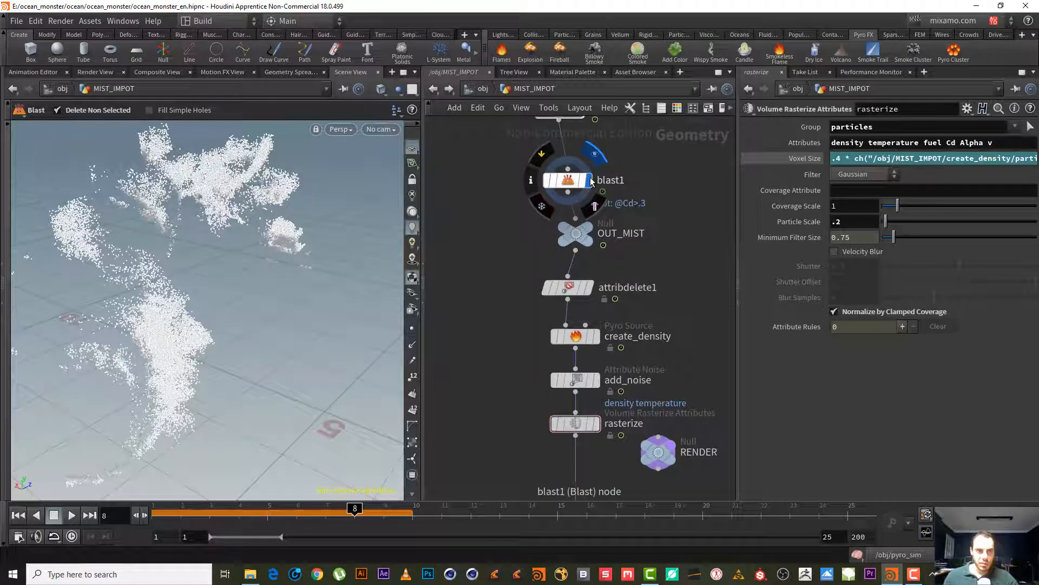
{"action": "left_click", "coordinate": [599, 383]}
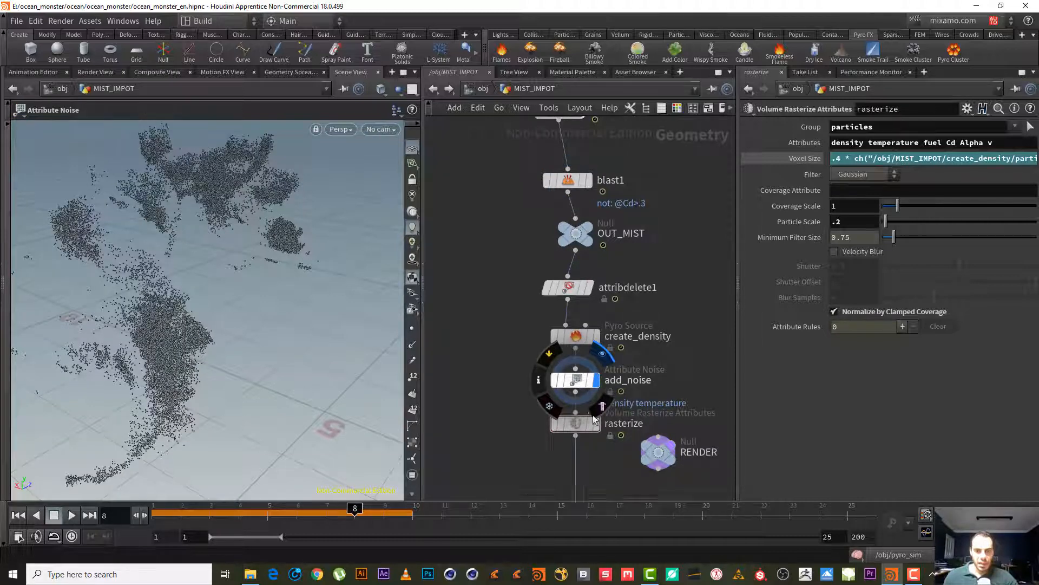
{"action": "left_click", "coordinate": [598, 431]}
{"action": "left_click", "coordinate": [601, 379]}
{"action": "left_click", "coordinate": [597, 424]}
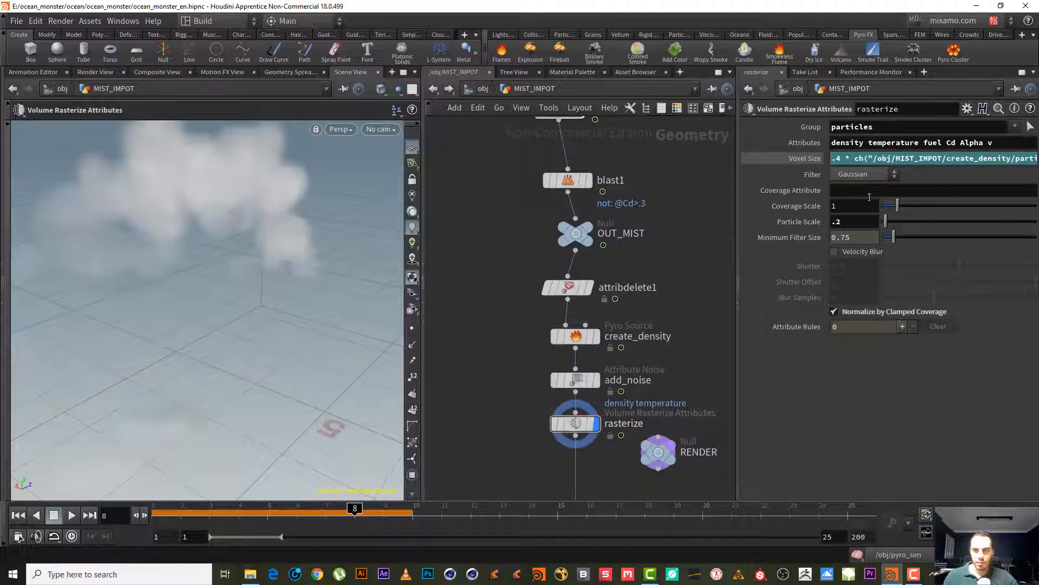
- Set rasterize's Particle Scale to .1 and examine the resulting volume in the viewport
{"action": "double_click", "coordinate": [876, 221]}
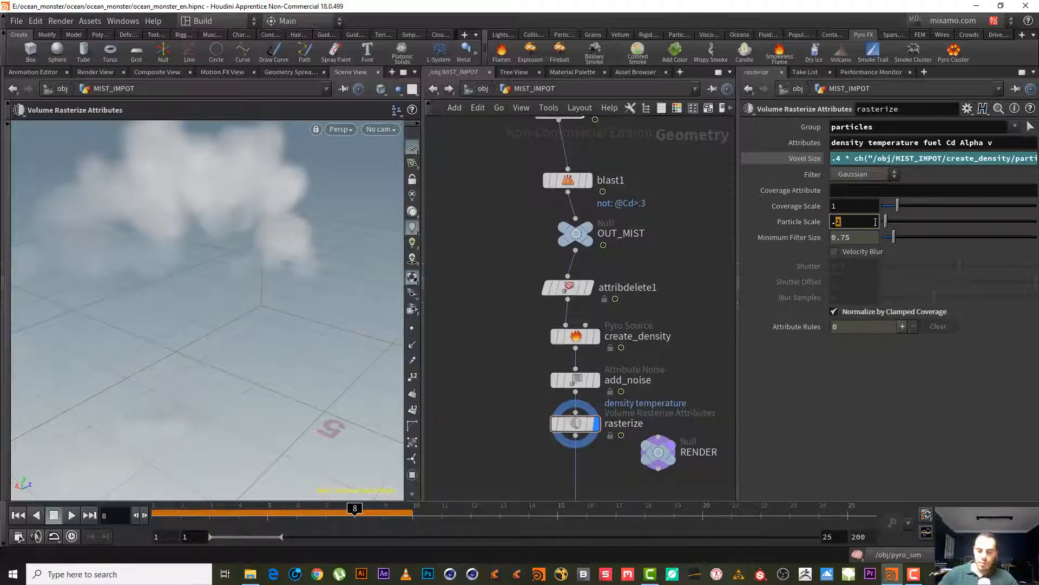
{"action": "type", "text": ".1"}
{"action": "key", "text": "Return"}
{"action": "right_click_drag", "start_coordinate": [244, 299], "coordinate": [171, 339], "text": "alt"}
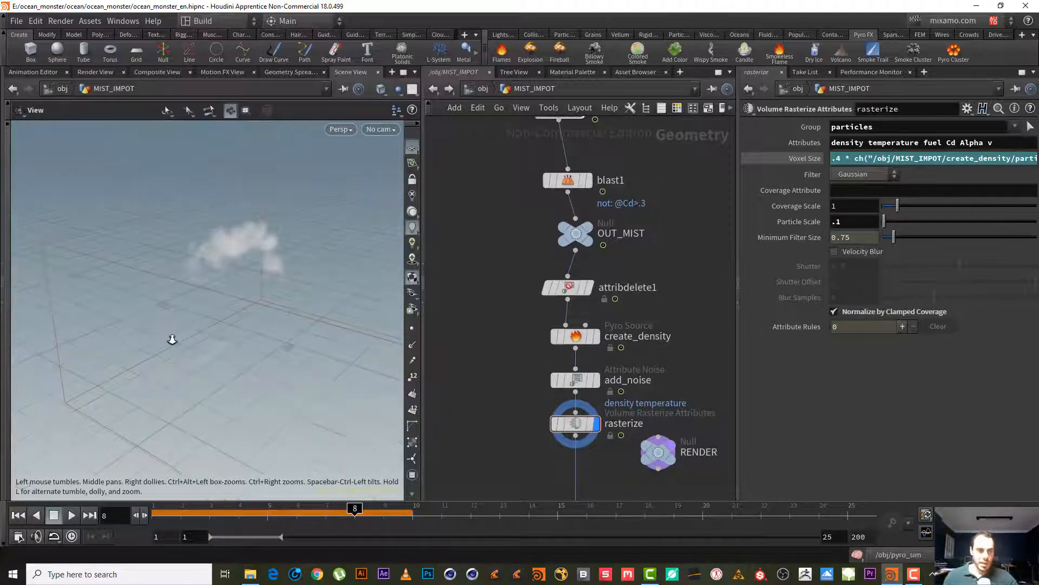
{"action": "left_click_drag", "start_coordinate": [171, 339], "coordinate": [193, 325], "text": "alt"}
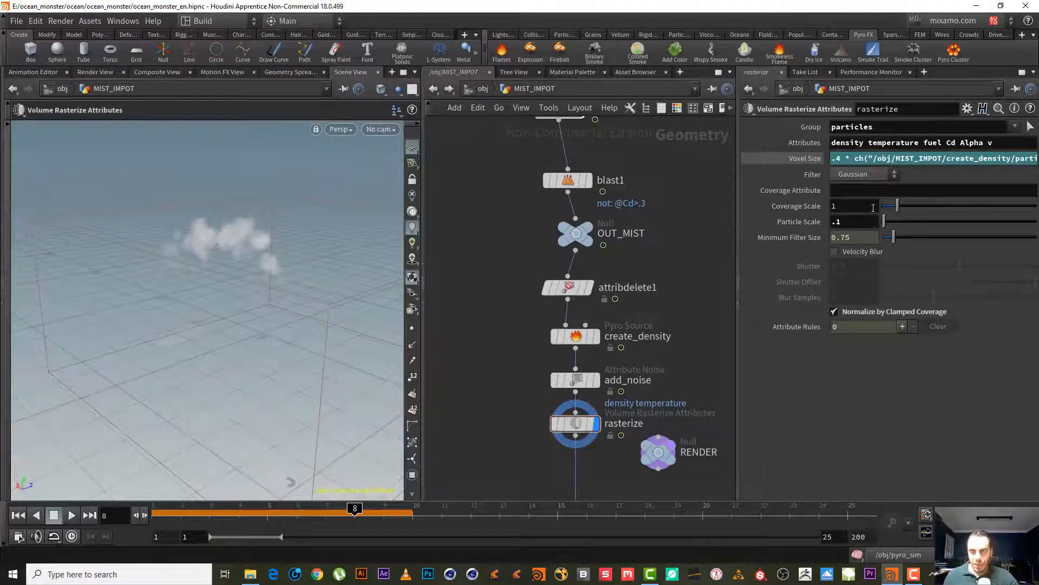
- Display the OUT_density node and return the timeline to frame 1
{"action": "middle_click_drag", "start_coordinate": [677, 341], "coordinate": [662, 213]}
{"action": "mouse_move", "coordinate": [572, 387]}
{"action": "left_click", "coordinate": [587, 366]}
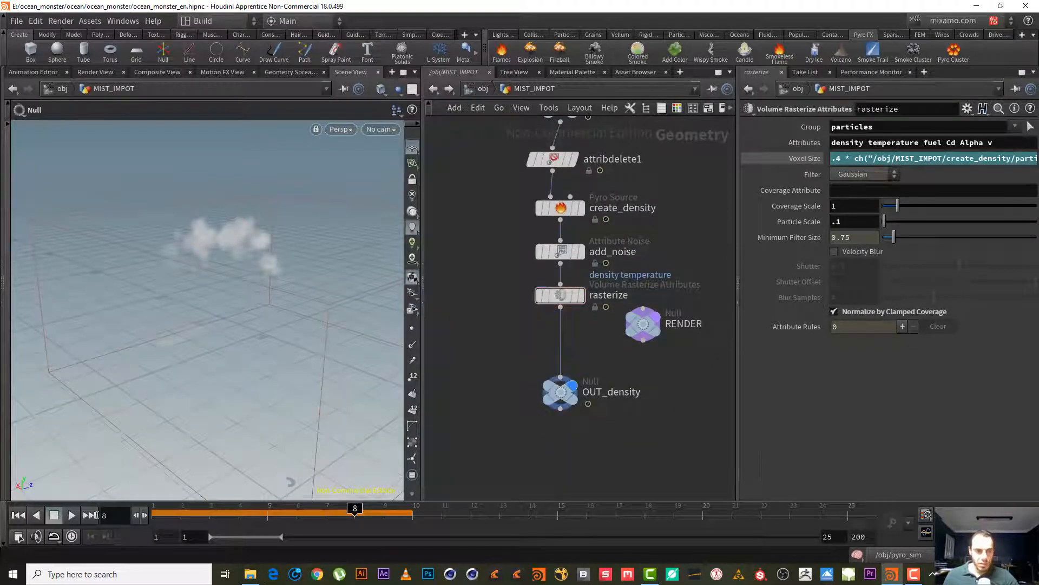
{"action": "left_click", "coordinate": [14, 517]}
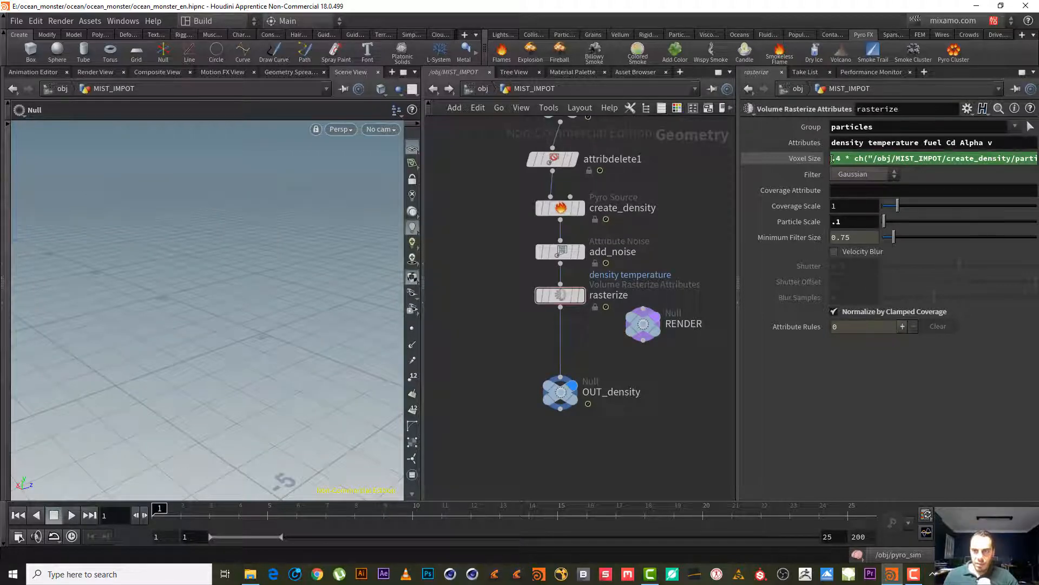
- Change the multiplier in rasterize's Voxel Size expression to .3
{"action": "left_click", "coordinate": [842, 159]}
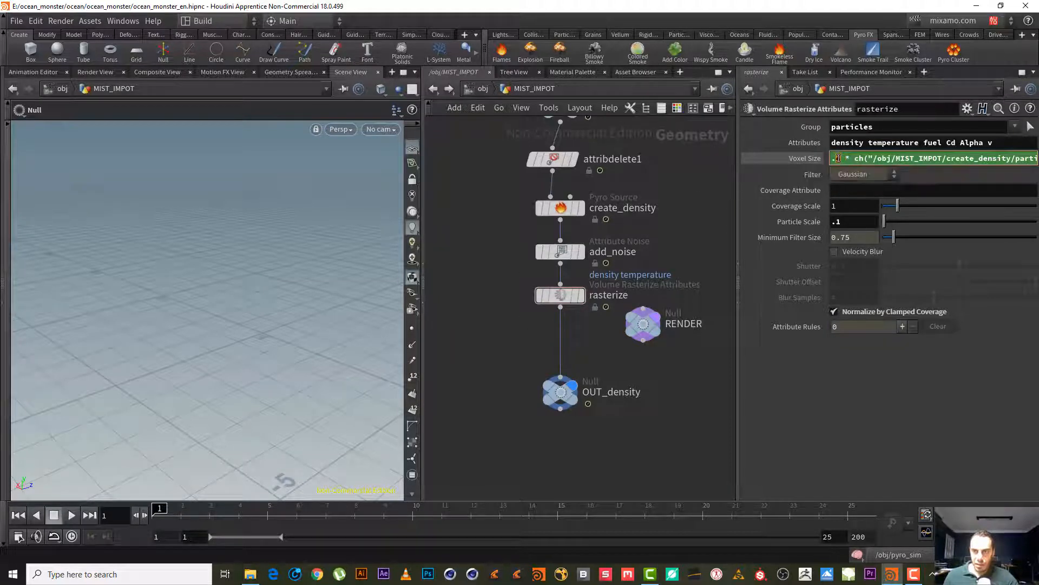
{"action": "type", "text": "3"}
{"action": "key", "text": "Return"}
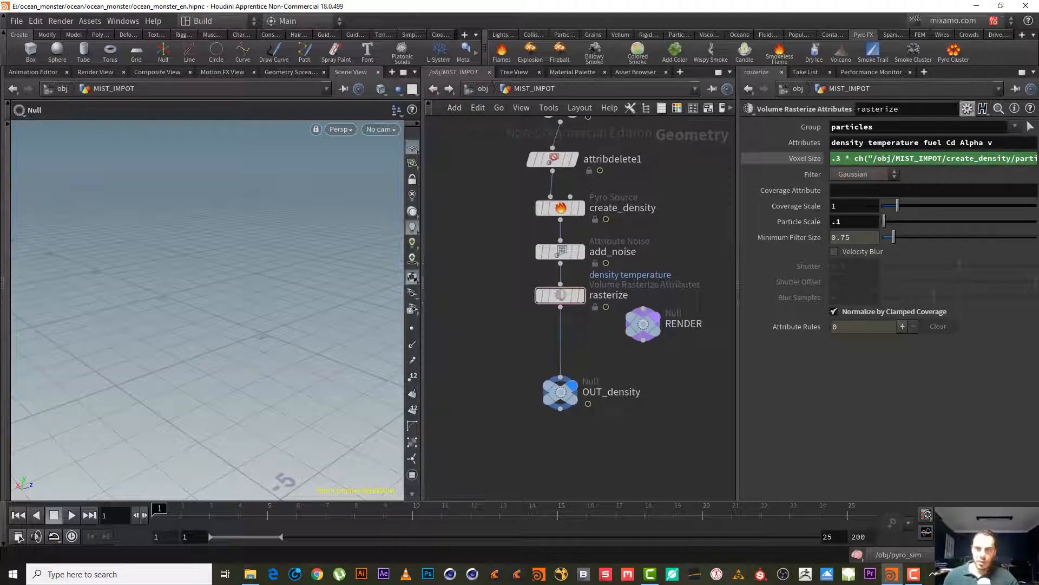
- Go up to the object level and rename the pyro_sim DOP network to MIST_sim
{"action": "left_click", "coordinate": [434, 88]}
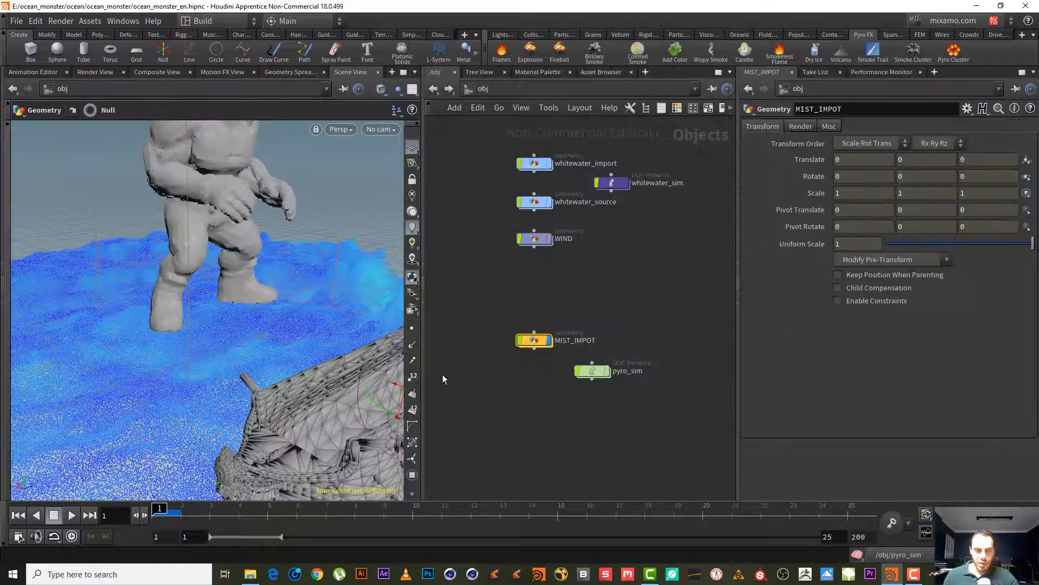
{"action": "scroll", "coordinate": [636, 342], "scroll_direction": "up", "scroll_amount": 3}
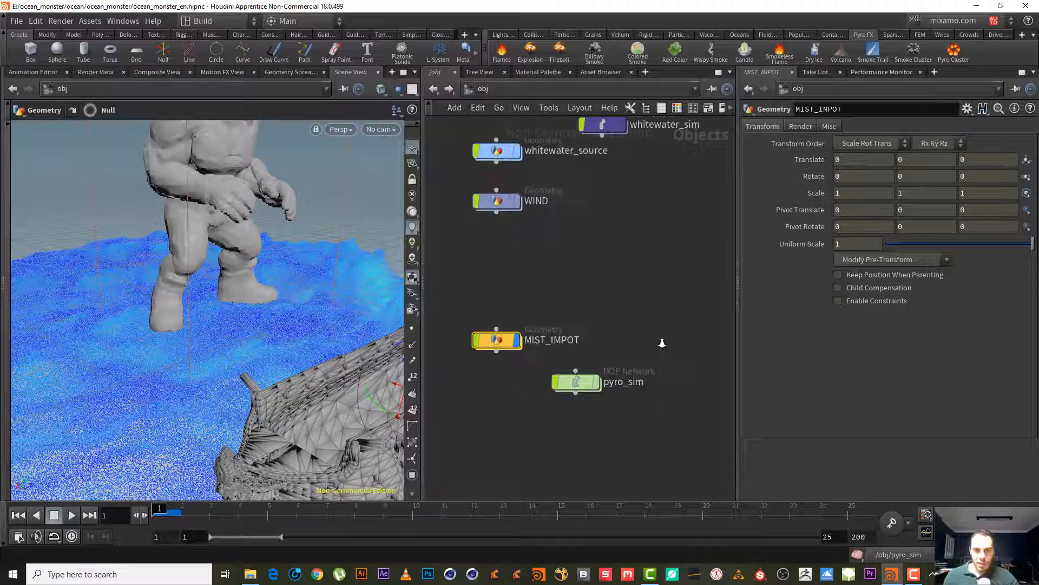
{"action": "double_click", "coordinate": [631, 382]}
{"action": "left_click_drag", "start_coordinate": [621, 386], "coordinate": [566, 379]}
{"action": "left_click", "coordinate": [622, 384]}
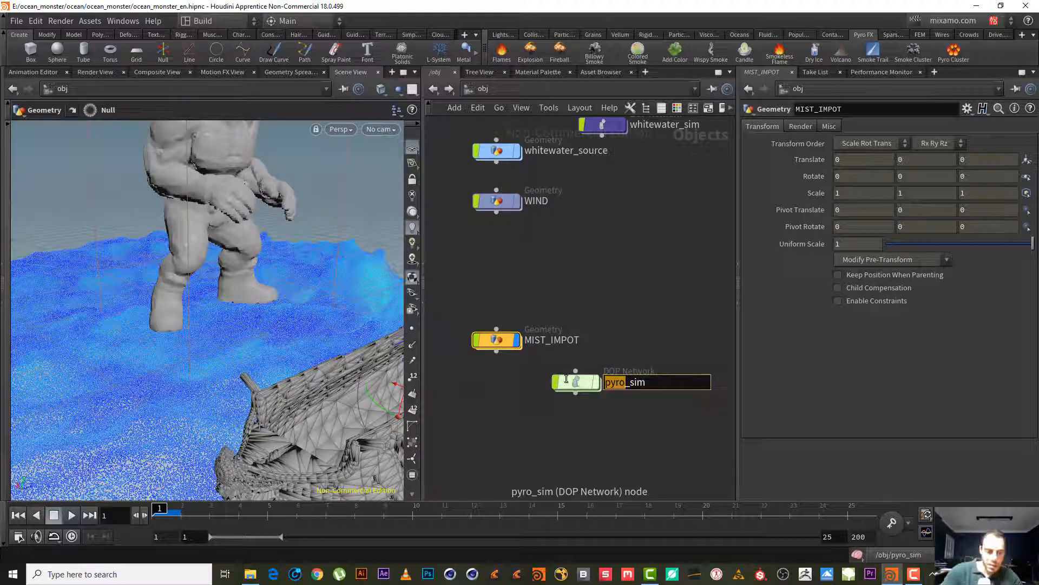
{"action": "type", "text": "MIST"}
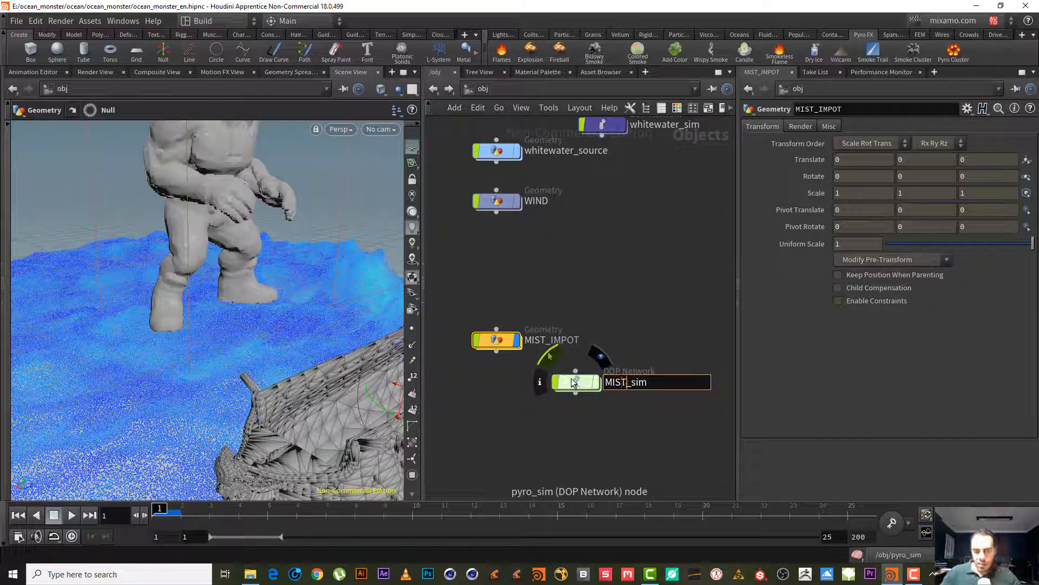
{"action": "key", "text": "Return"}
- Color the MIST_sim node brown in the object network
{"action": "left_click_drag", "start_coordinate": [661, 418], "coordinate": [581, 372]}
{"action": "key", "text": "shift+c"}
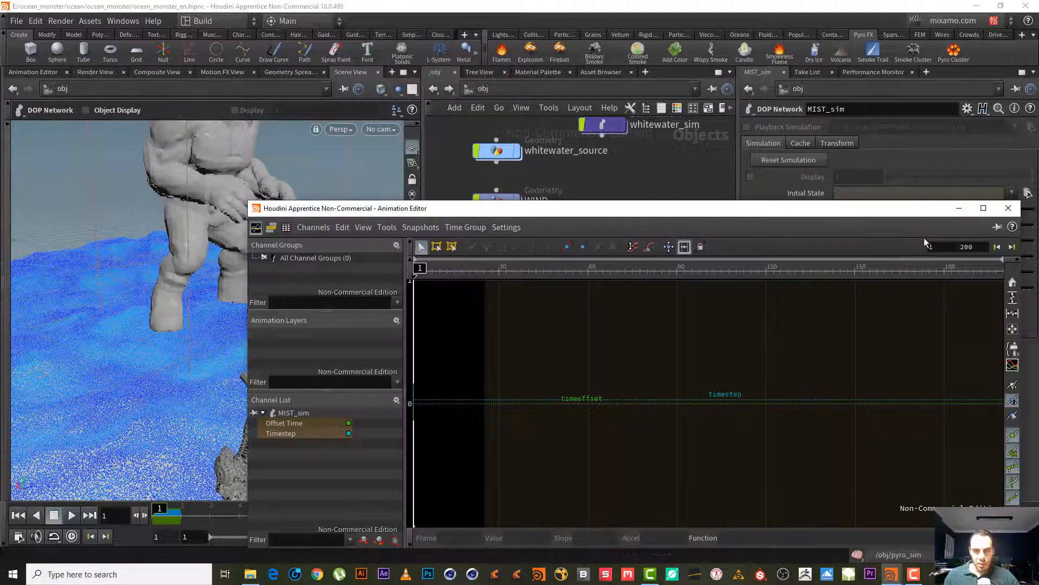
{"action": "left_click", "coordinate": [1008, 208]}
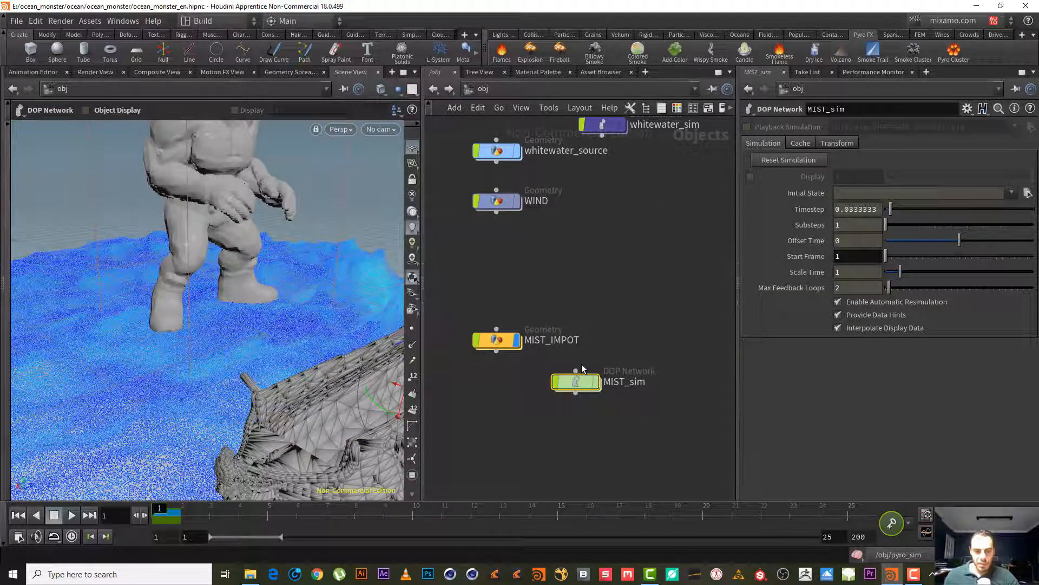
{"action": "key", "text": "c"}
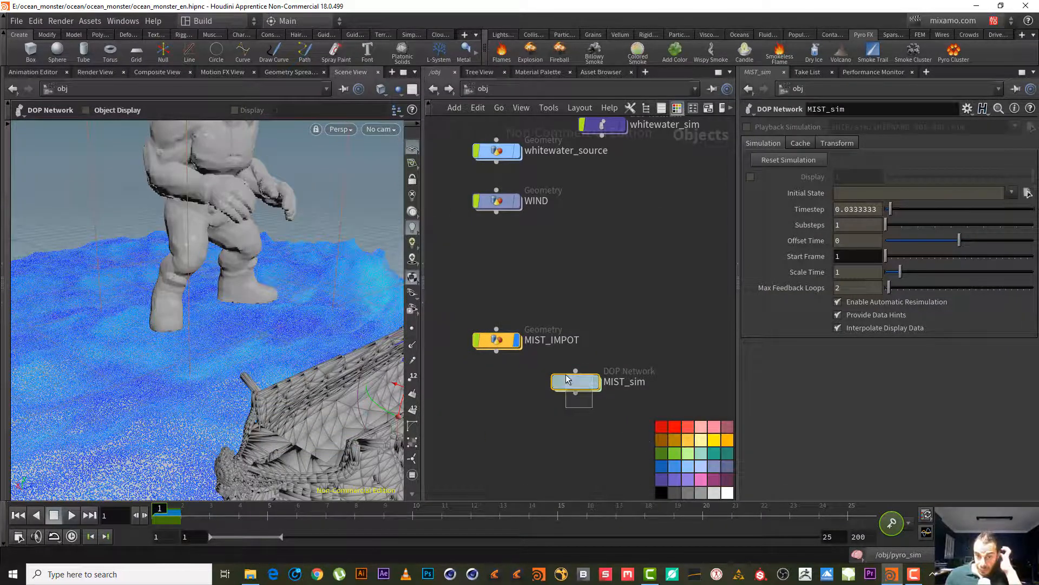
{"action": "left_click", "coordinate": [661, 442]}
{"action": "left_click", "coordinate": [661, 441]}
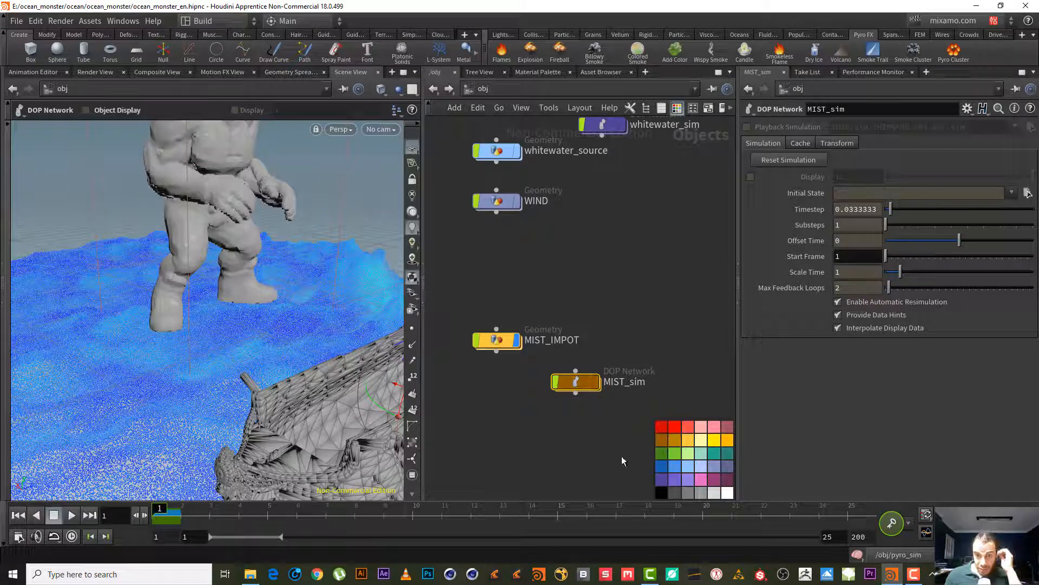
- Close the color palette, enter the MIST_sim network and check the simulation at frame 4
{"action": "key", "text": "c"}
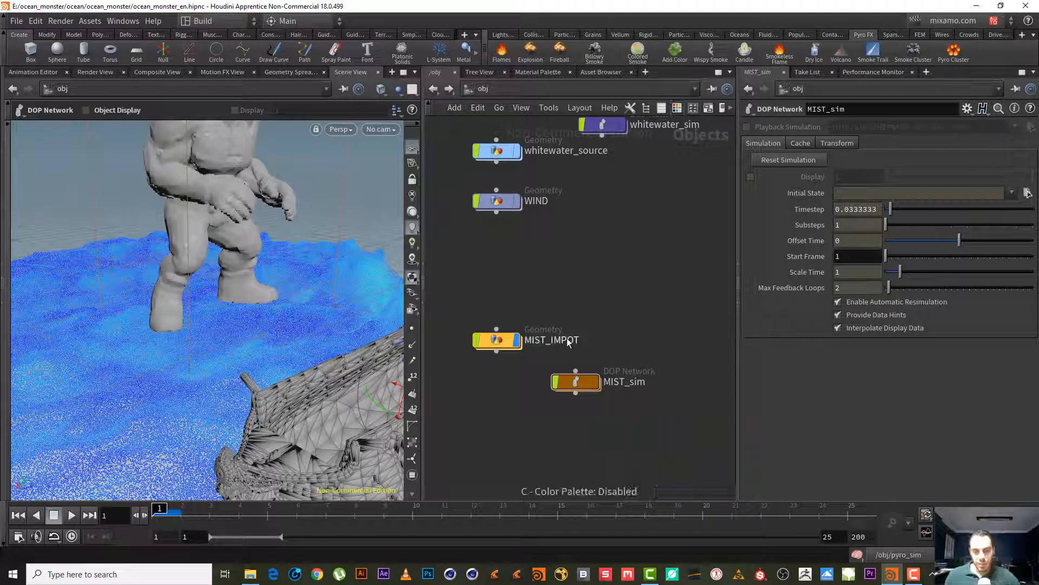
{"action": "double_click", "coordinate": [575, 382]}
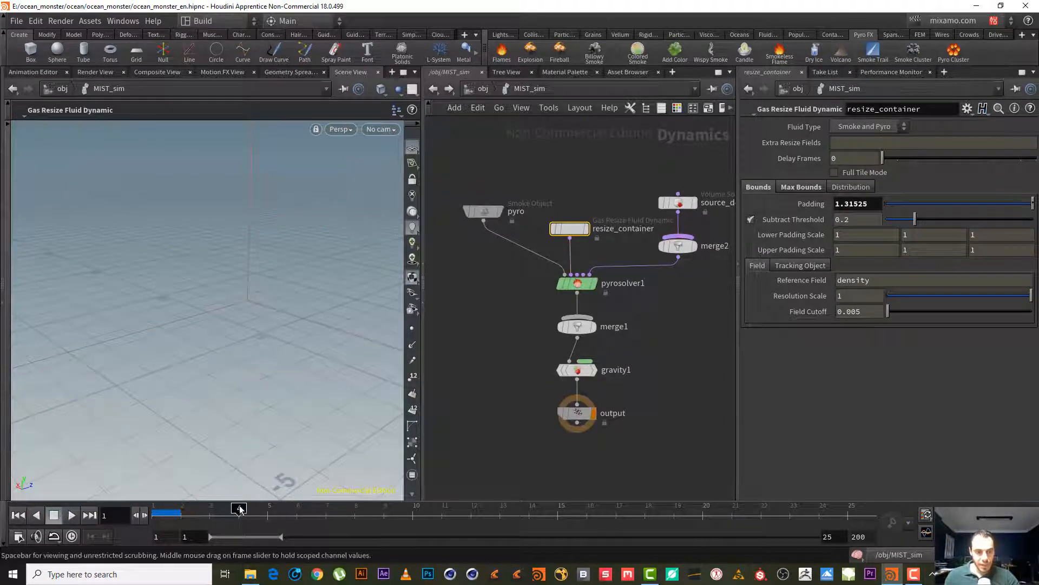
{"action": "left_click", "coordinate": [249, 518]}
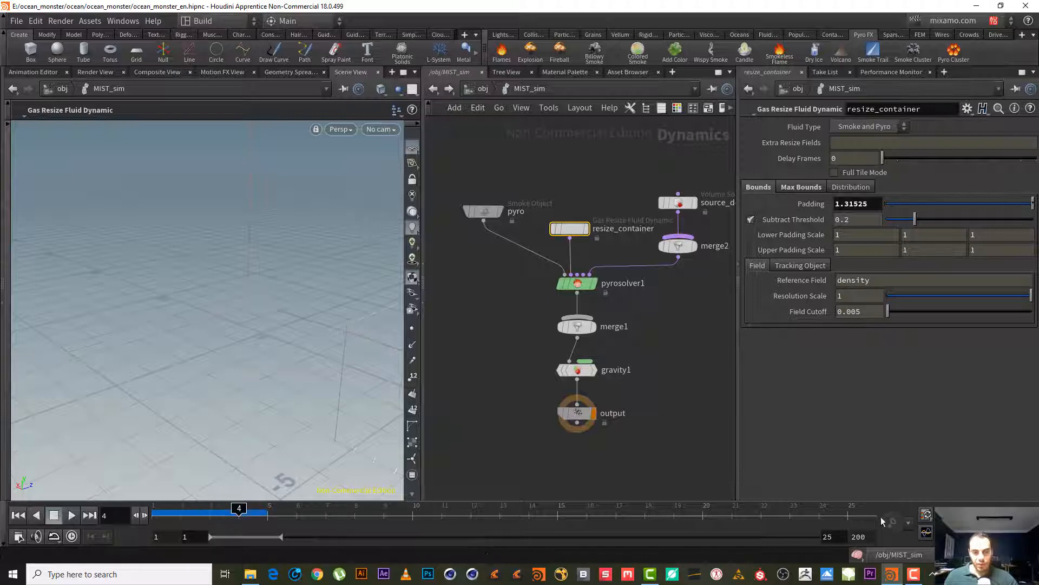
{"action": "left_click", "coordinate": [913, 573]}
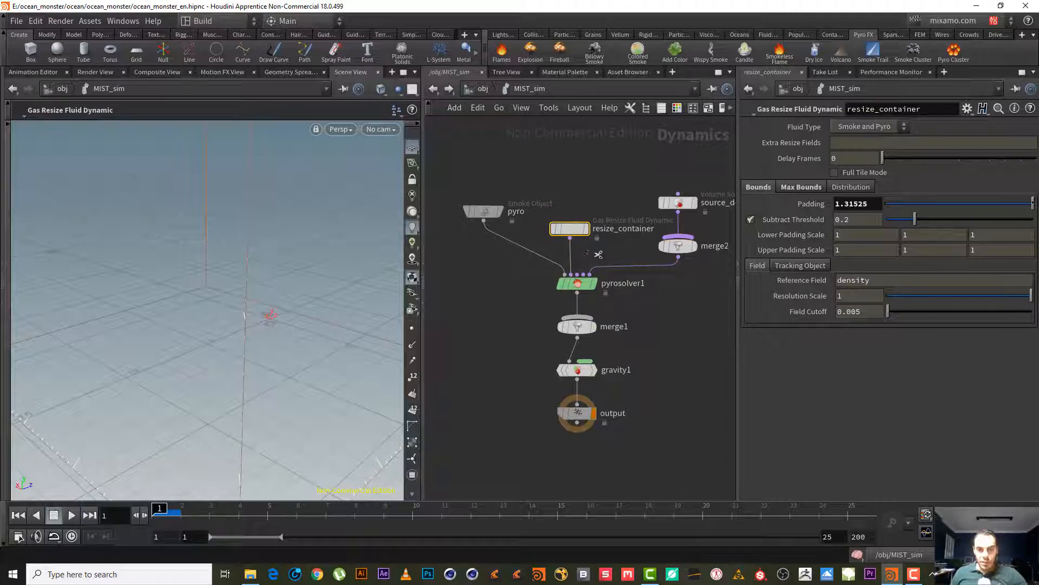
- Disconnect resize_container from pyrosolver1 and play the simulation from frame 1 to frame 15
{"action": "key", "text": "y"}
{"action": "left_click_drag", "start_coordinate": [586, 250], "coordinate": [566, 254]}
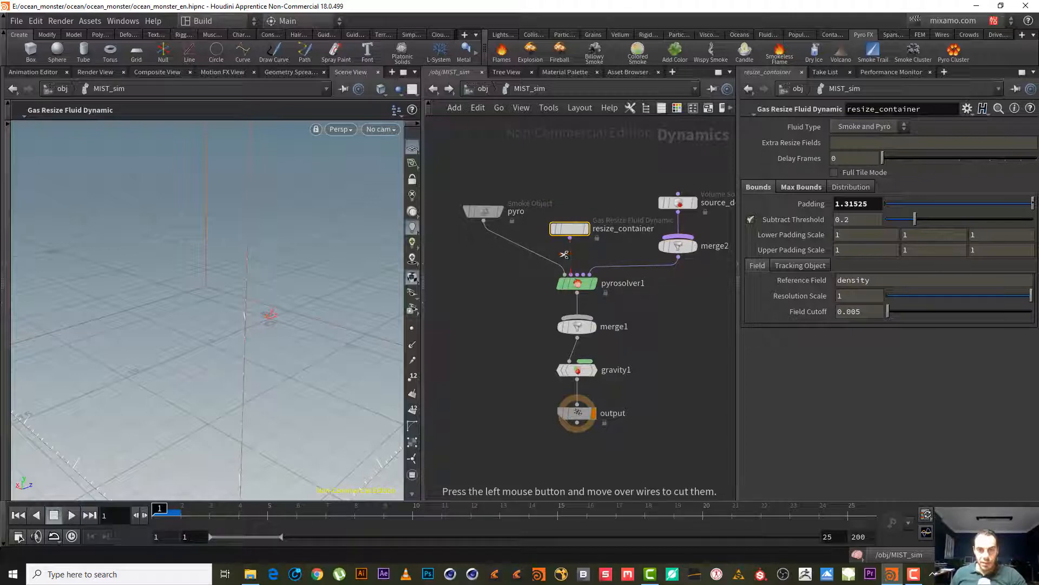
{"action": "left_click", "coordinate": [71, 515]}
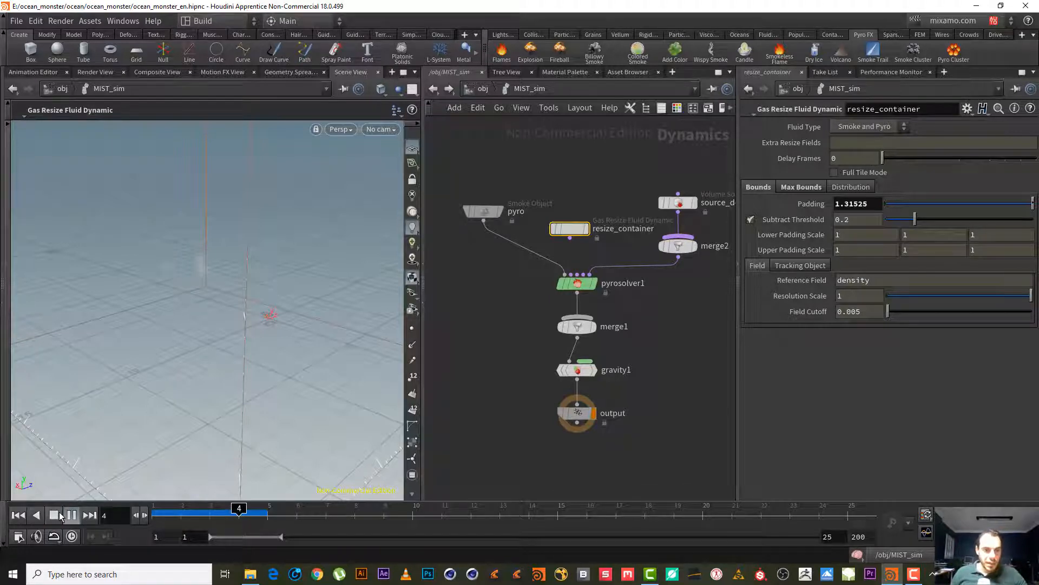
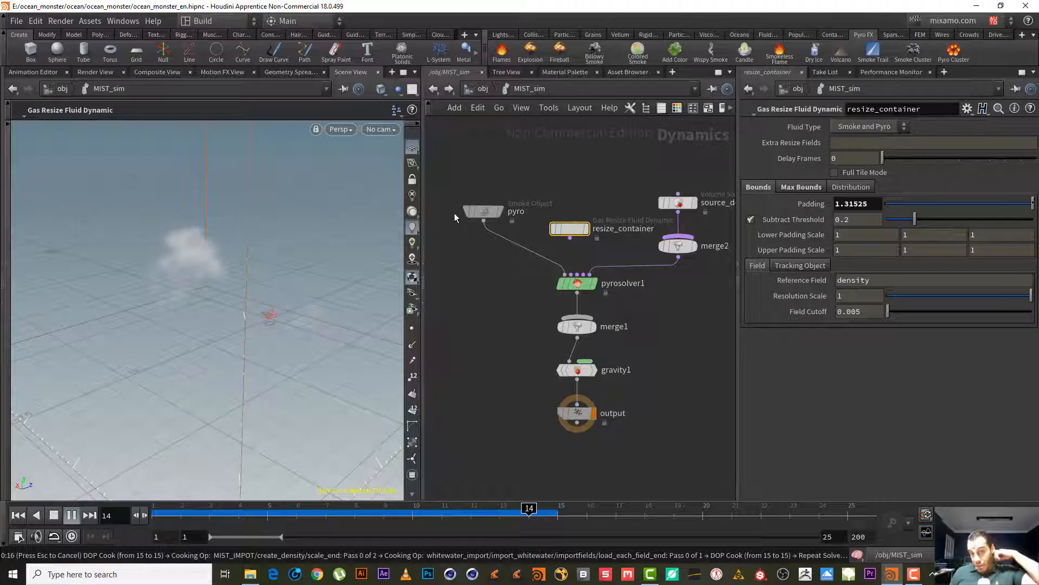
{"action": "left_click", "coordinate": [77, 523]}
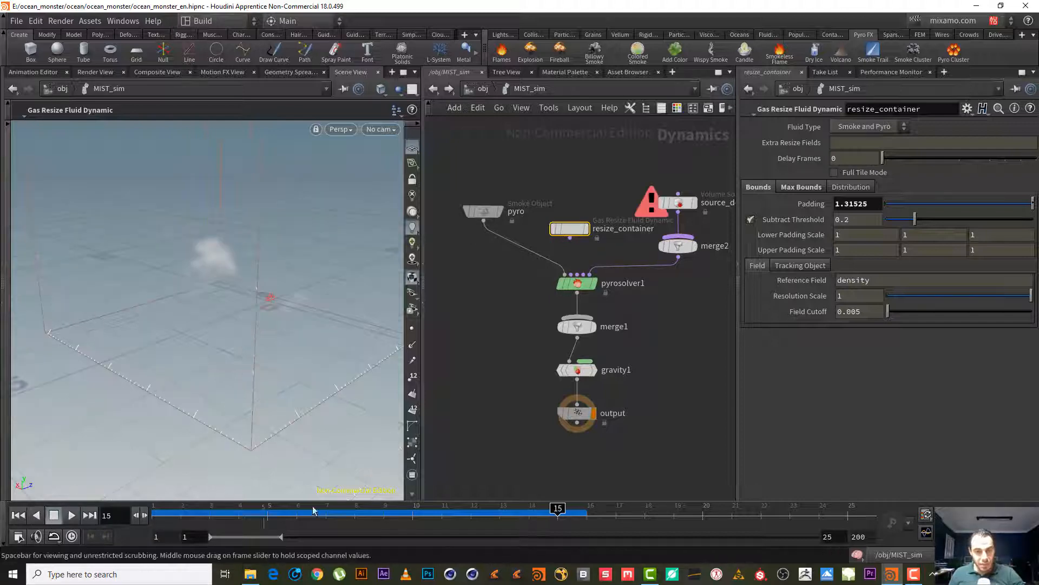
- Scrub the cached simulation to frame 9 and examine the smoke inside its container from several angles
{"action": "left_click", "coordinate": [15, 516]}
{"action": "left_click", "coordinate": [216, 509]}
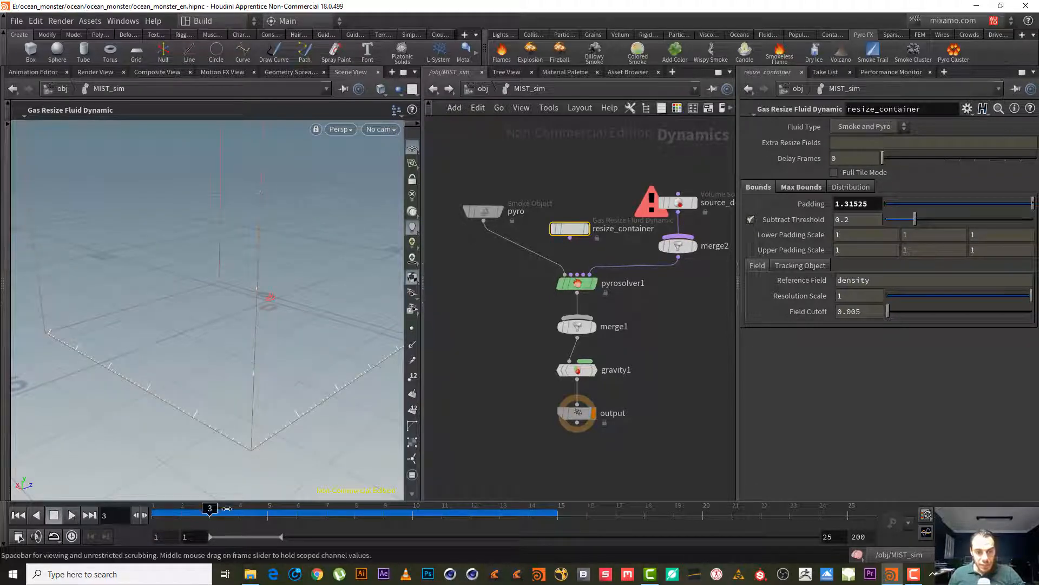
{"action": "left_click_drag", "start_coordinate": [227, 508], "coordinate": [384, 508]}
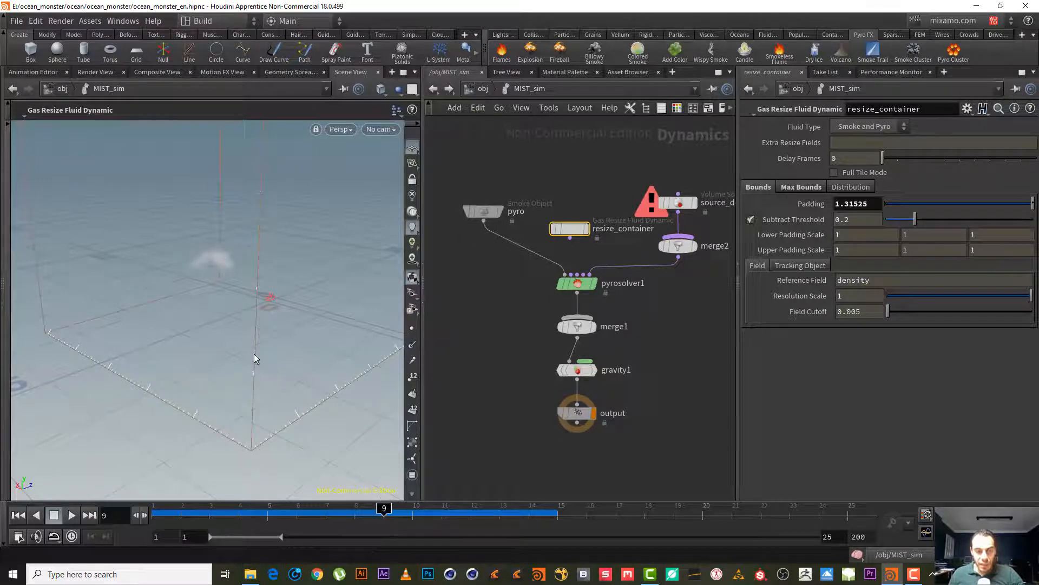
{"action": "right_click_drag", "start_coordinate": [254, 354], "coordinate": [297, 307], "text": "alt"}
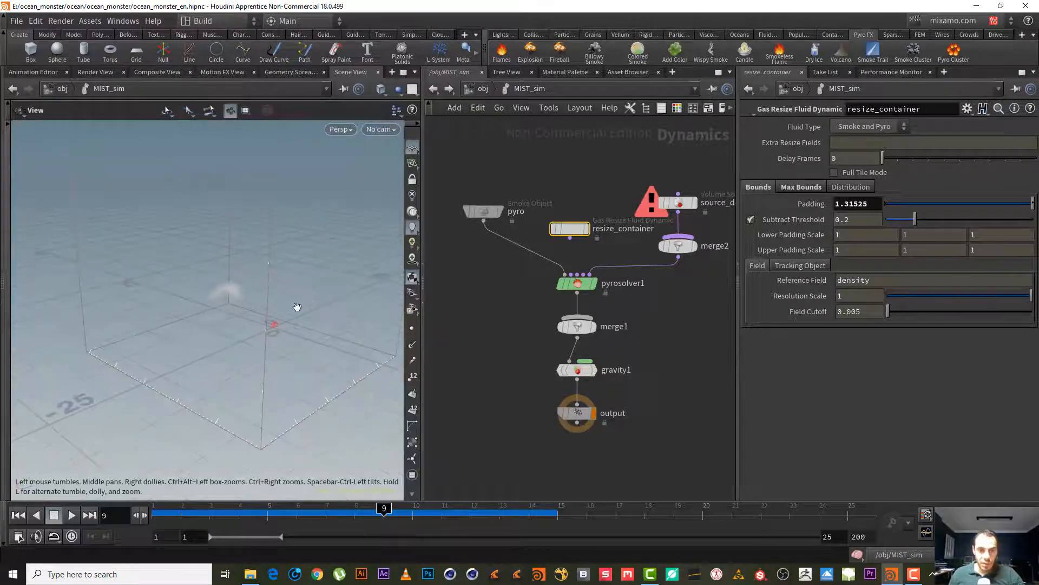
{"action": "left_click_drag", "start_coordinate": [297, 307], "coordinate": [290, 299], "text": "alt"}
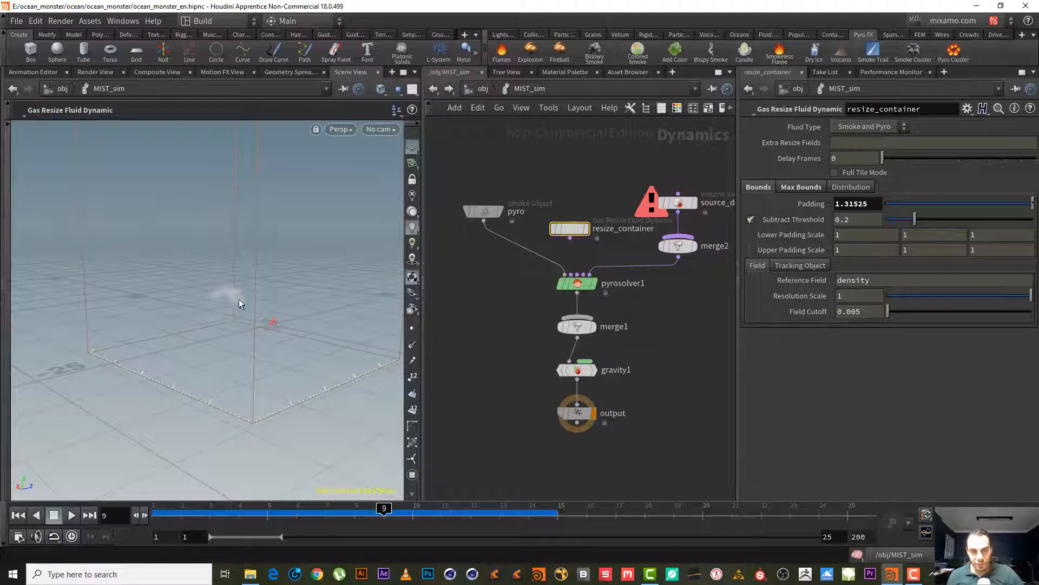
{"action": "left_click_drag", "start_coordinate": [238, 299], "coordinate": [279, 295], "text": "alt"}
{"action": "right_click_drag", "start_coordinate": [278, 295], "coordinate": [248, 304], "text": "alt"}
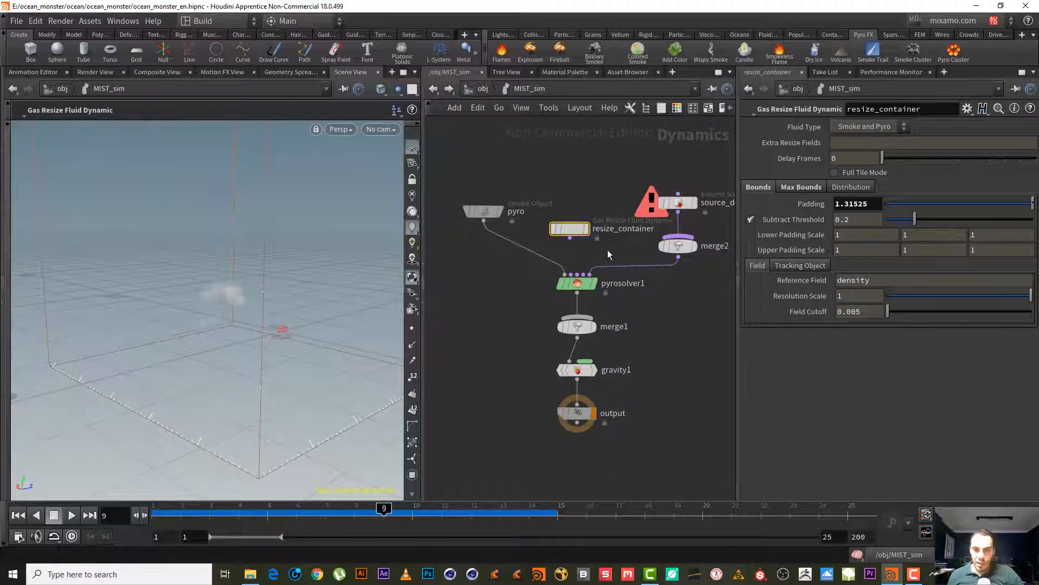
{"action": "mouse_move", "coordinate": [578, 280]}
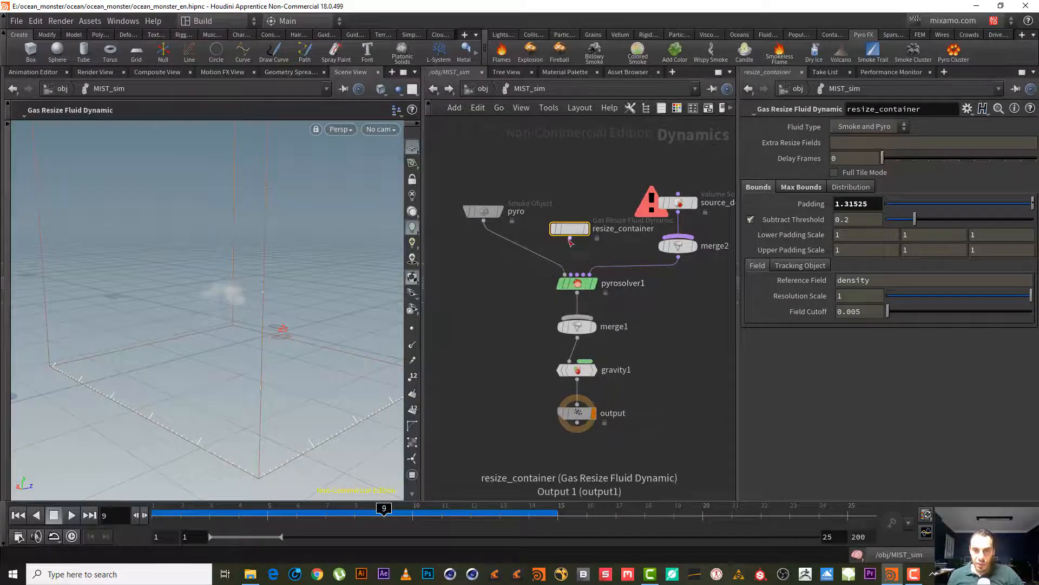
{"action": "left_click", "coordinate": [914, 574]}
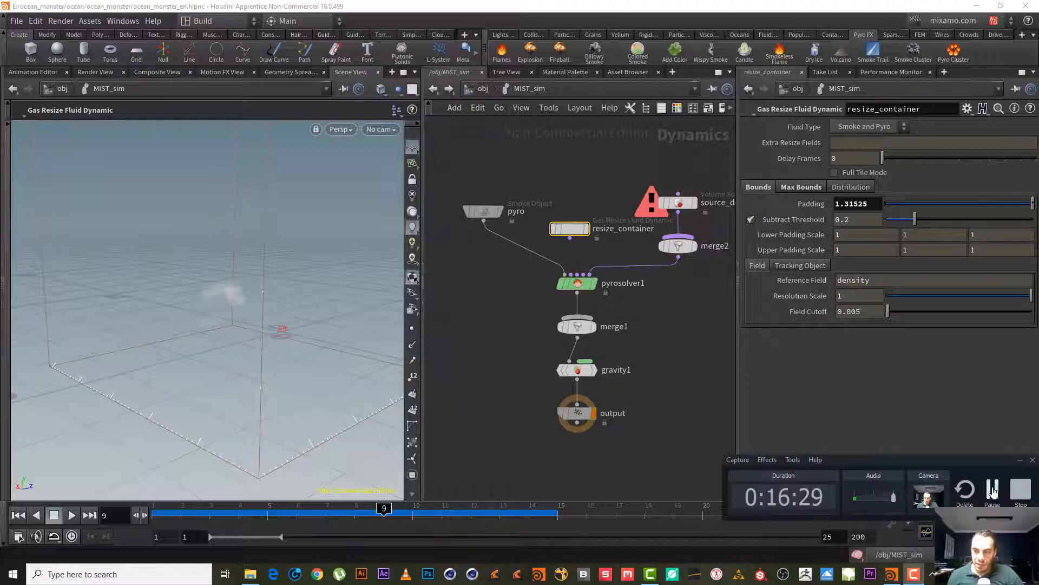
{"action": "left_click", "coordinate": [992, 490]}
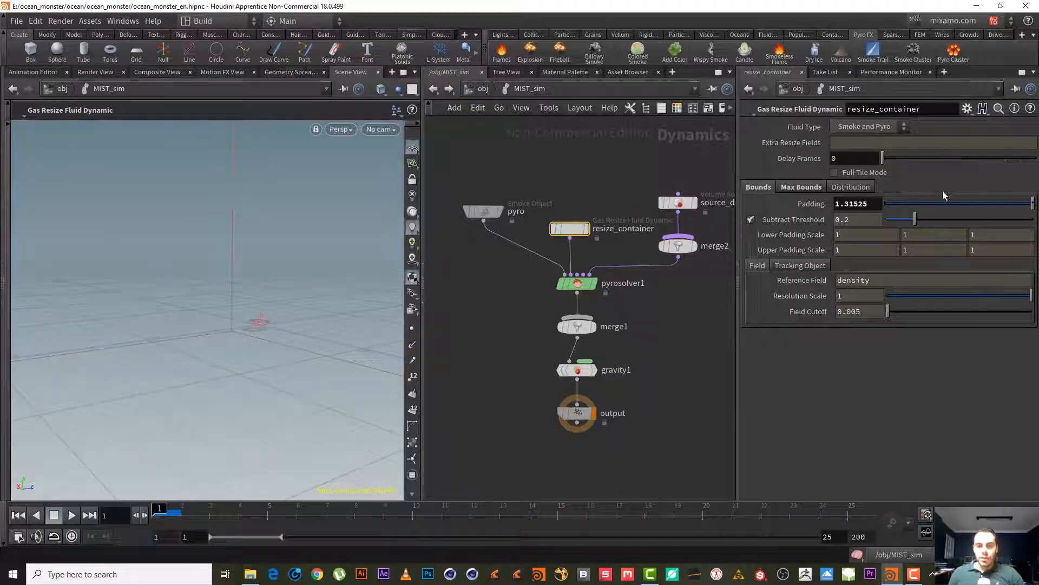
- Return to the object level, enter MIST_IMPOT and delete the bound1 node
{"action": "left_click", "coordinate": [436, 92]}
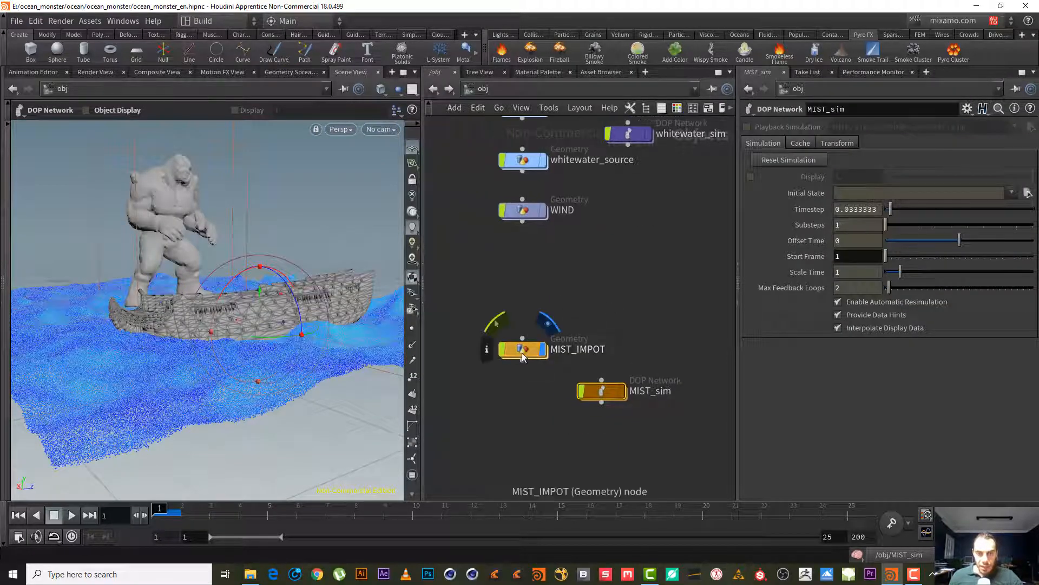
{"action": "double_click", "coordinate": [521, 349]}
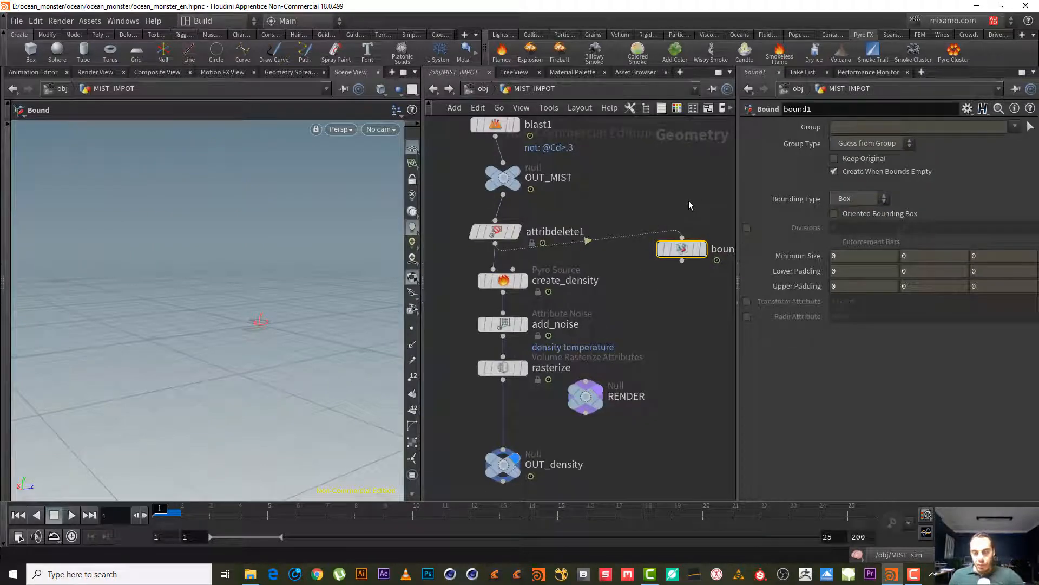
{"action": "key", "text": "Delete"}
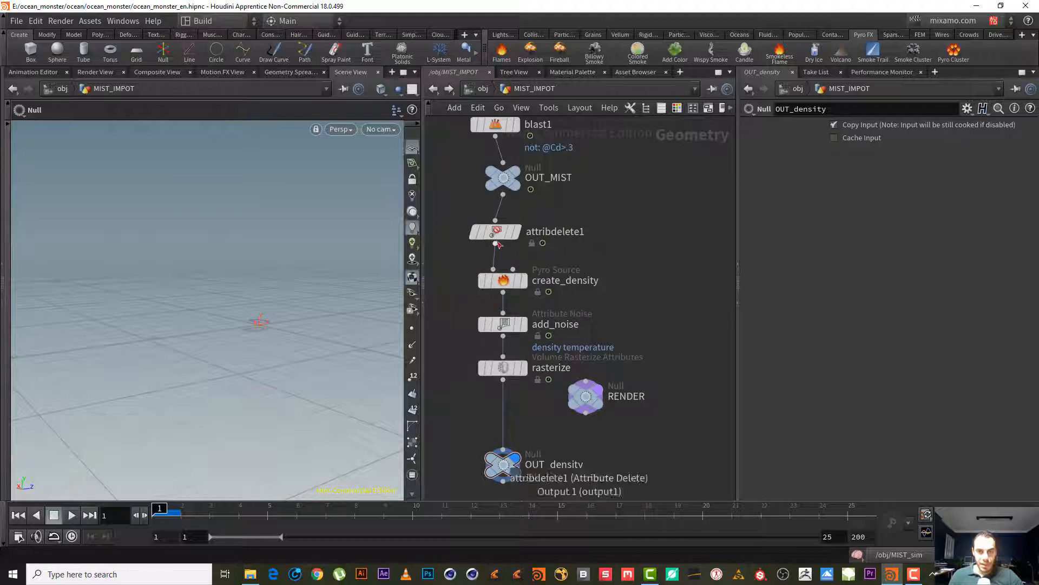
- Display attribdelete1, branch a Bound node from its output and display the new bounding box
{"action": "left_click", "coordinate": [516, 239]}
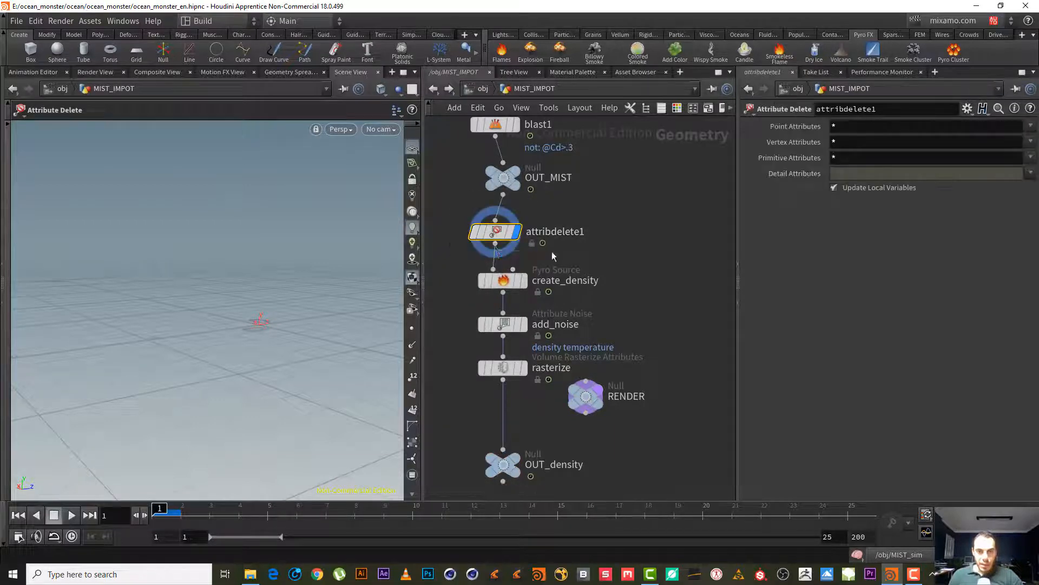
{"action": "left_click", "coordinate": [495, 244]}
{"action": "key", "text": "Tab"}
{"action": "type", "text": "bound"}
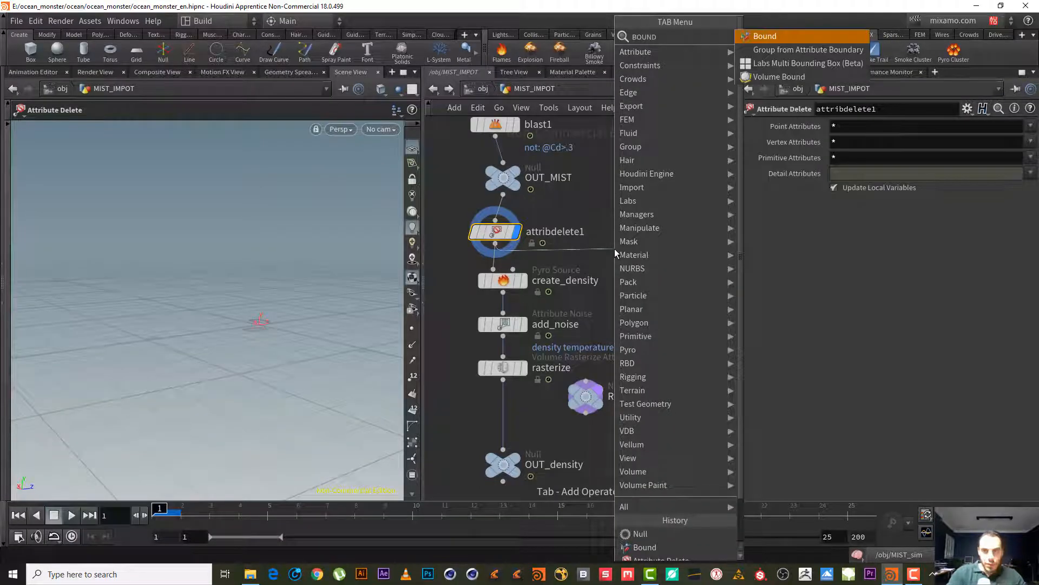
{"action": "key", "text": "Return"}
{"action": "left_click", "coordinate": [615, 249]}
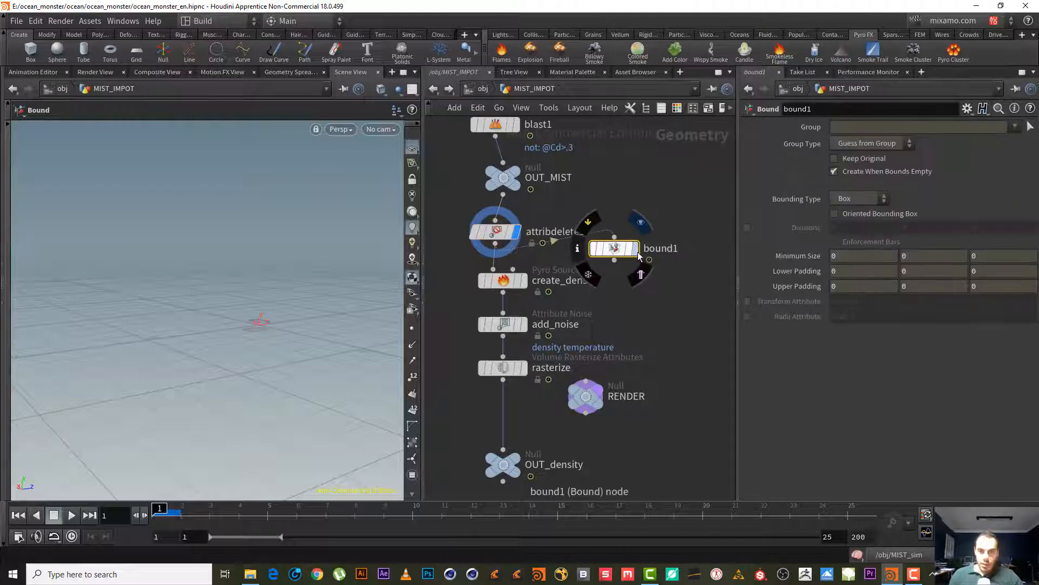
{"action": "left_click_drag", "start_coordinate": [624, 250], "coordinate": [651, 262]}
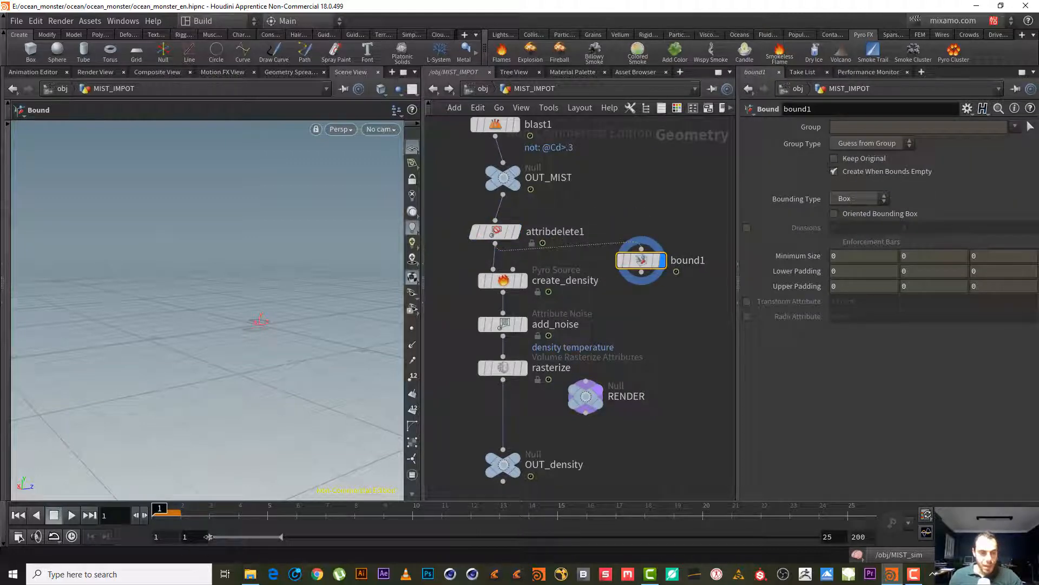
- Compare the bounding box at frames 1 and 2, and delete the Bound node
{"action": "left_click_drag", "start_coordinate": [172, 509], "coordinate": [183, 509]}
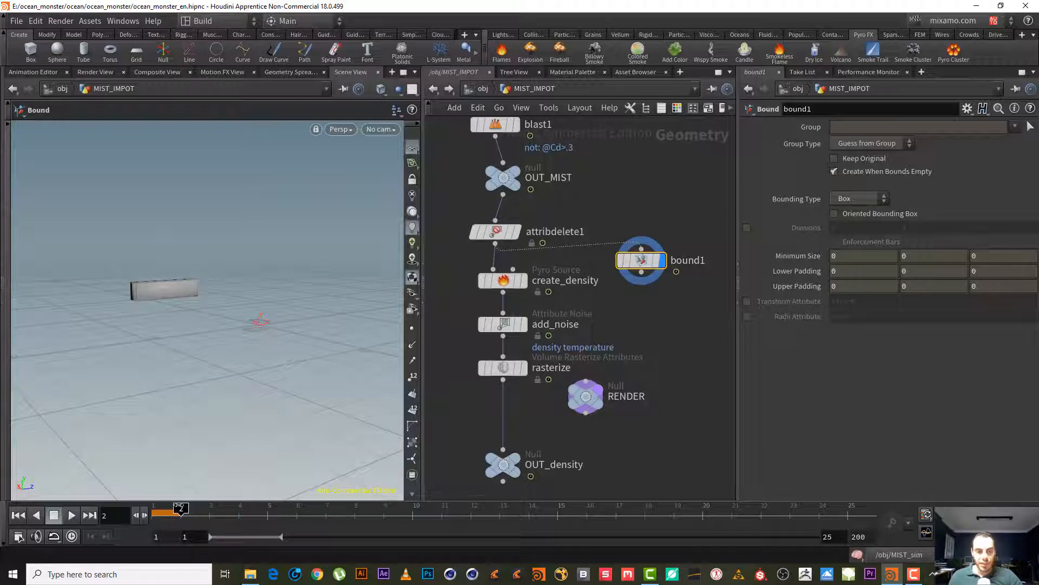
{"action": "left_click_drag", "start_coordinate": [180, 508], "coordinate": [139, 508]}
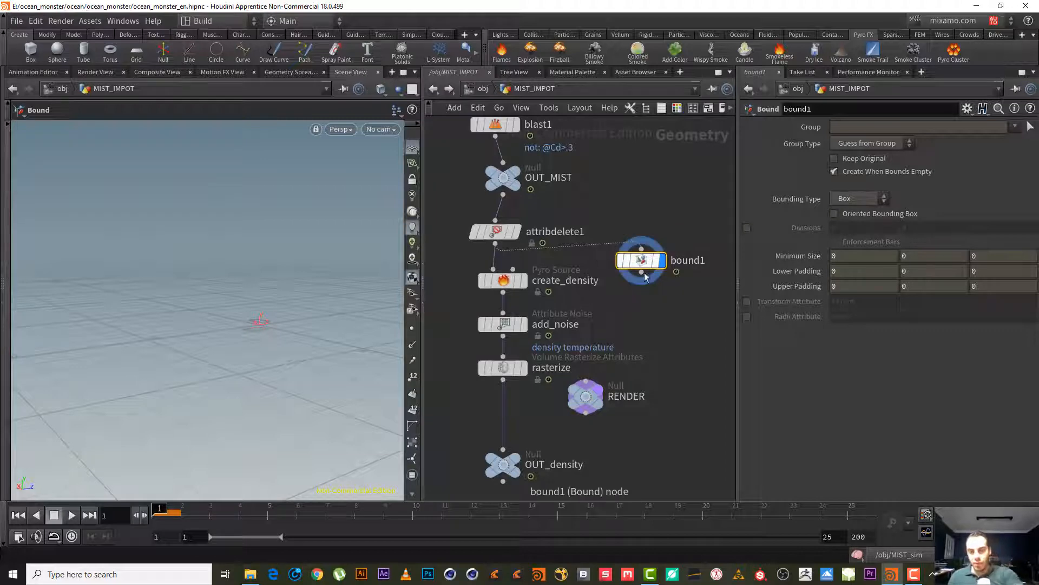
{"action": "key", "text": "Delete"}
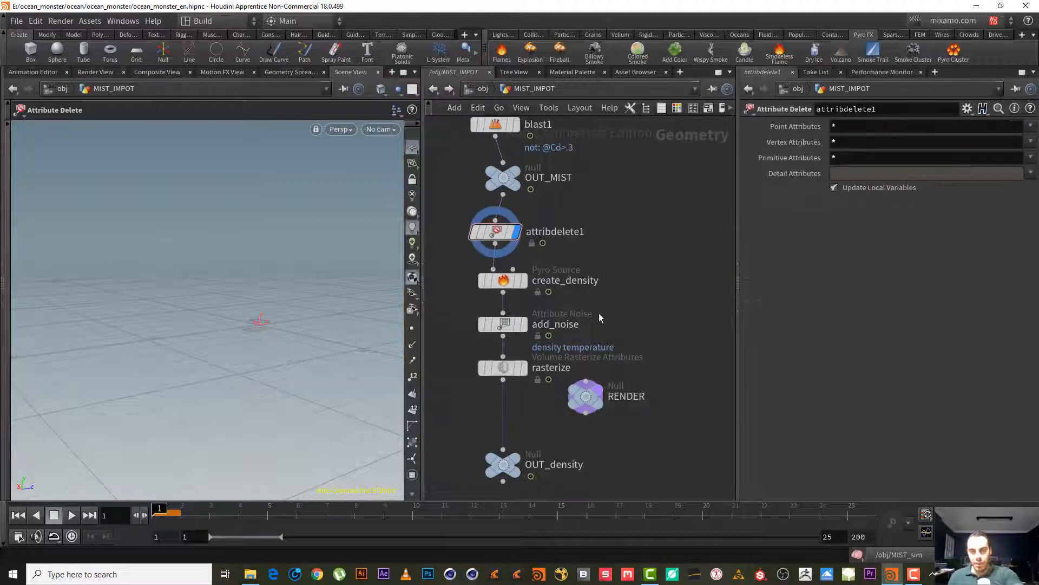
- Display OUT_density, play its density source to frame 4 and return the timeline to frame 1
{"action": "left_click", "coordinate": [506, 466]}
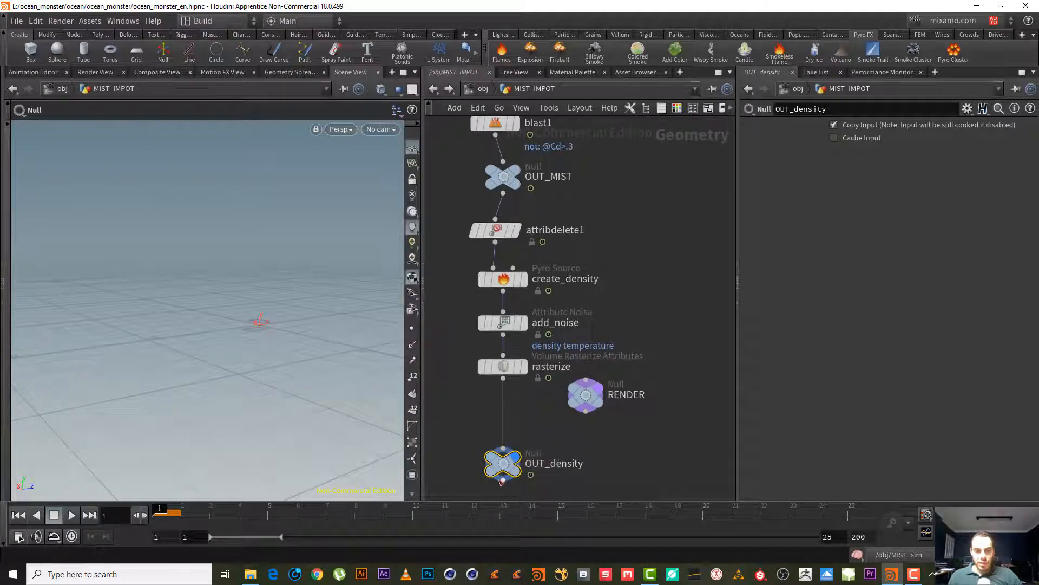
{"action": "left_click", "coordinate": [72, 517]}
{"action": "left_click", "coordinate": [57, 517]}
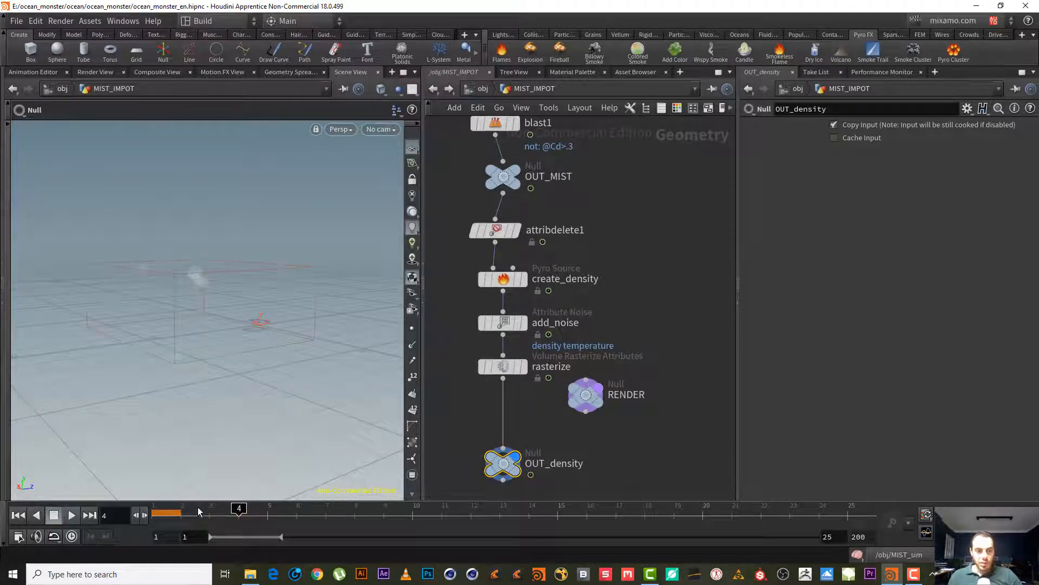
{"action": "left_click_drag", "start_coordinate": [268, 511], "coordinate": [152, 514]}
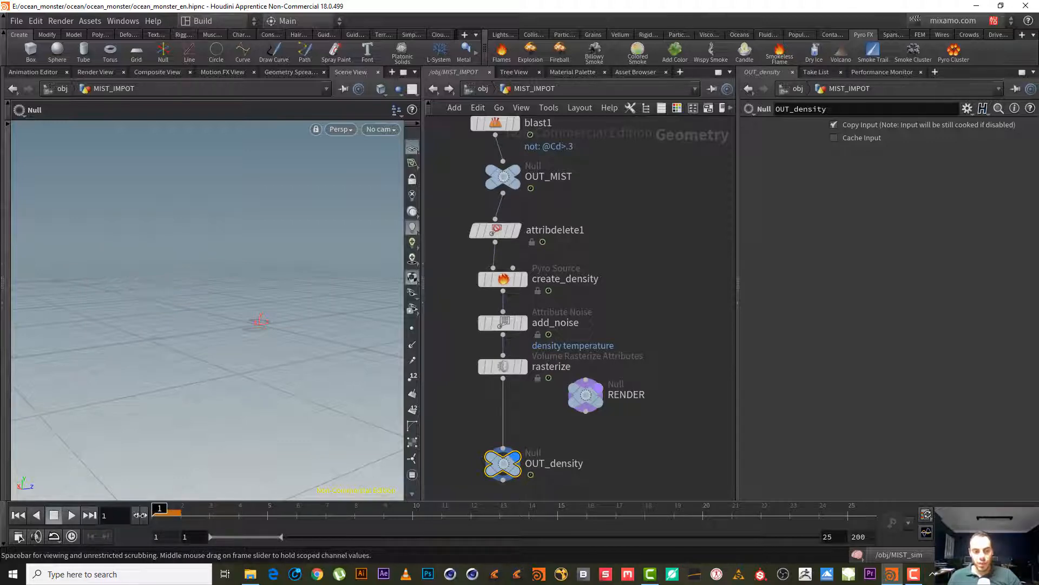
- Return to the MIST_sim network and set resize_container's Delay Frames to 1
{"action": "left_click", "coordinate": [433, 88]}
{"action": "double_click", "coordinate": [596, 390]}
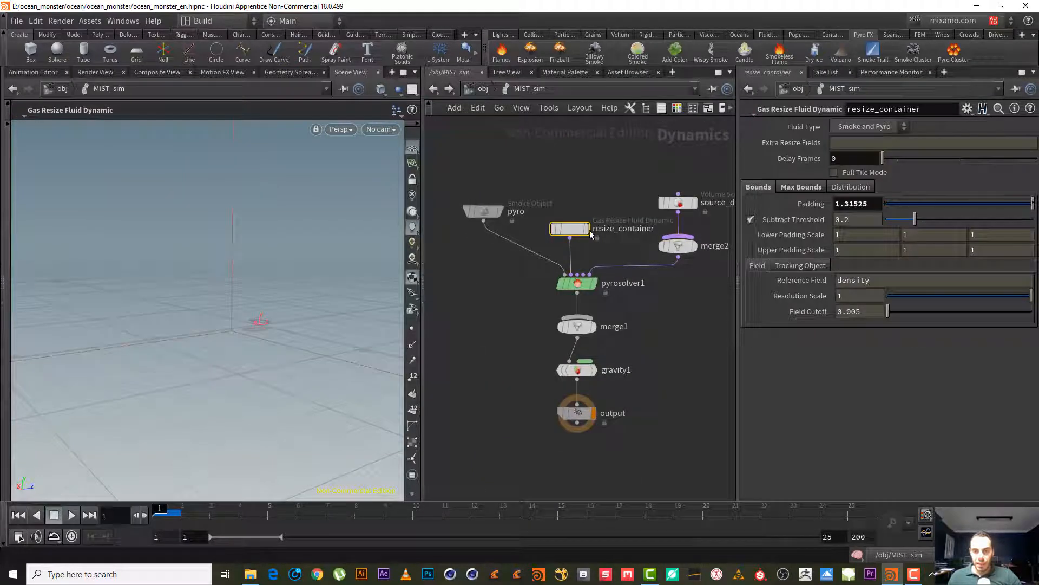
{"action": "left_click_drag", "start_coordinate": [842, 158], "coordinate": [740, 147]}
{"action": "type", "text": "1"}
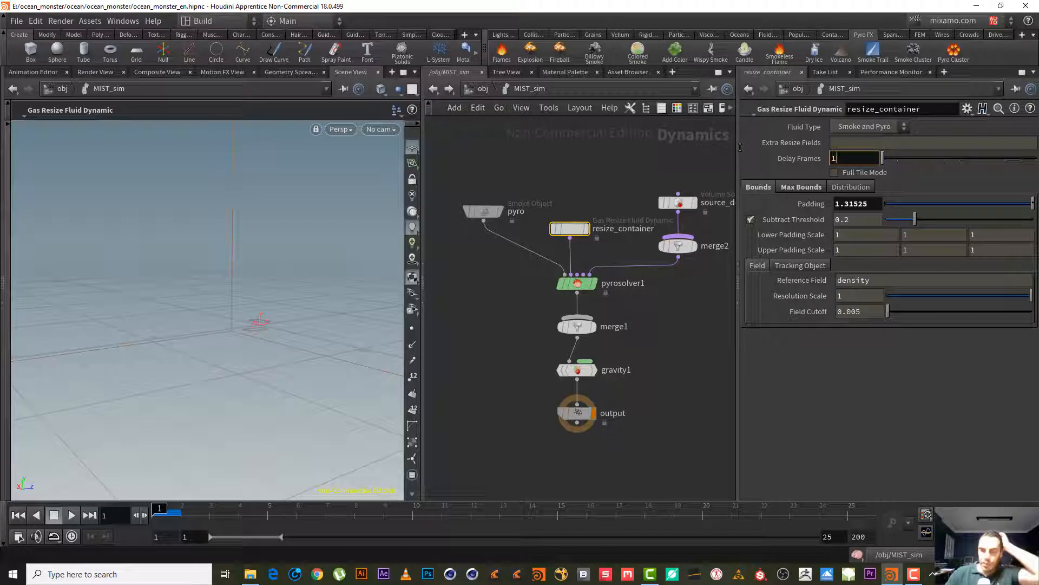
{"action": "key", "text": "Return"}
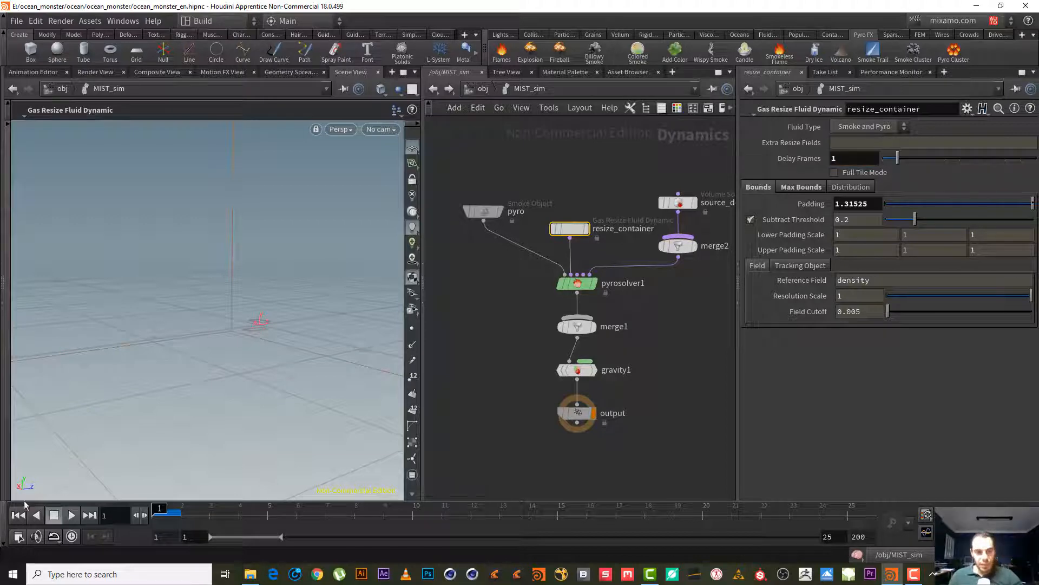
- Play the mist simulation to frame 11 and examine how the container follows the smoke
{"action": "left_click", "coordinate": [67, 515]}
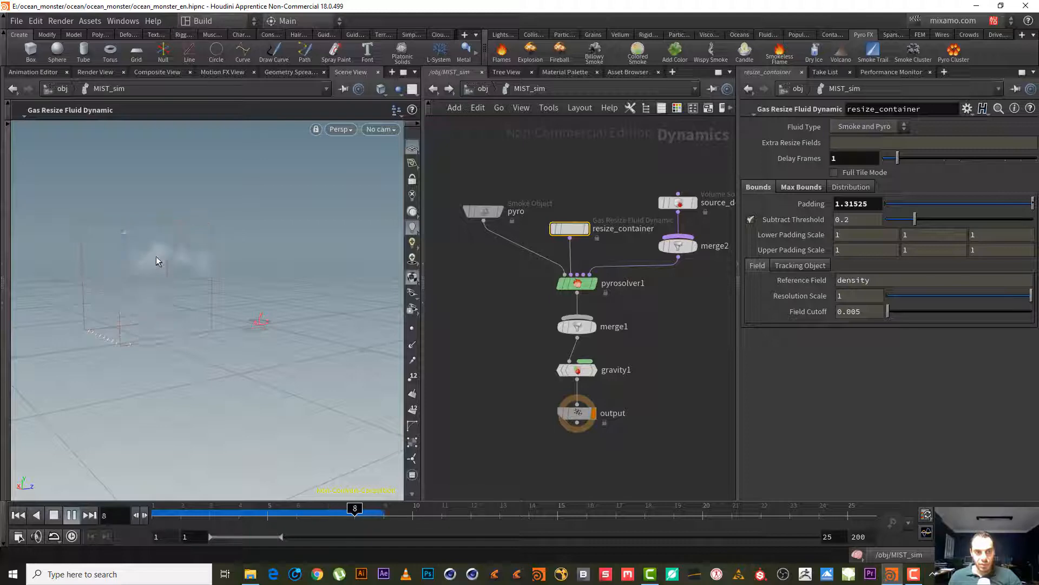
{"action": "left_click", "coordinate": [53, 516]}
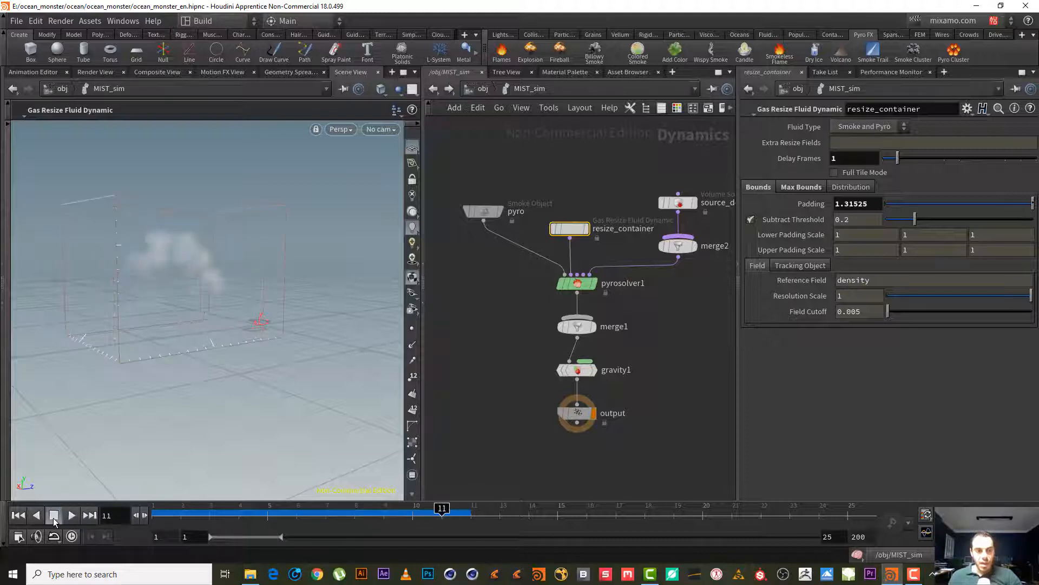
{"action": "left_click_drag", "start_coordinate": [160, 255], "coordinate": [160, 276], "text": "alt"}
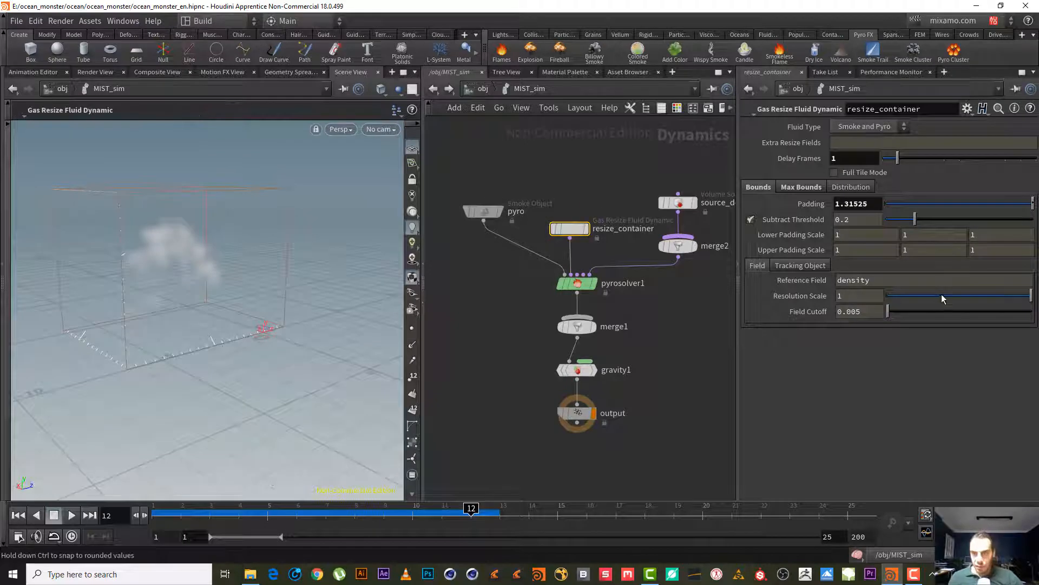
- Set pyrosolver1's Buoyancy Dir to -1, 0, 0 and its Buoyancy Lift to 15
{"action": "left_click", "coordinate": [574, 281]}
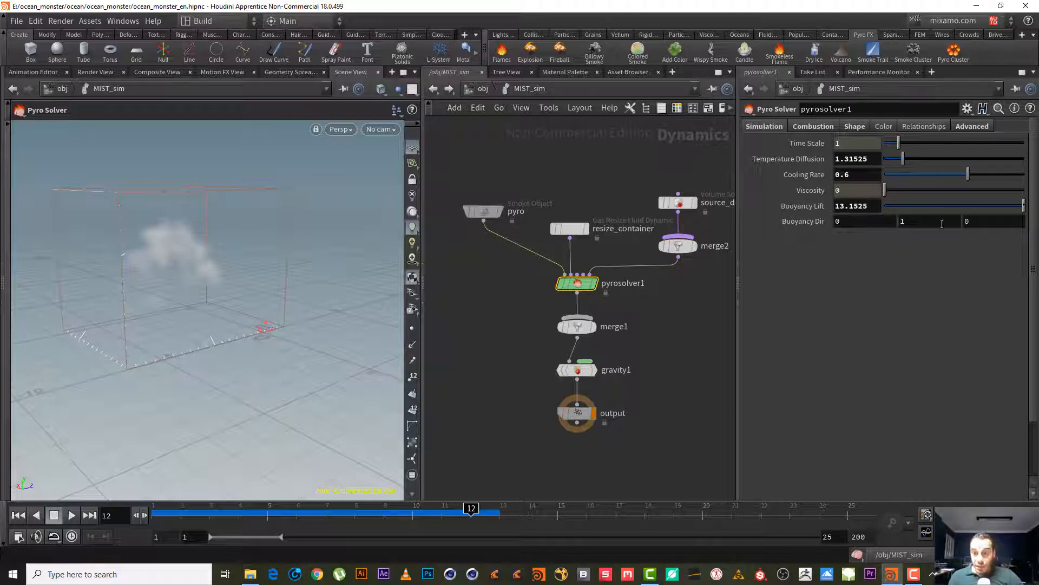
{"action": "mouse_move", "coordinate": [255, 282]}
{"action": "left_mouse_down", "text": "alt"}
{"action": "mouse_move", "coordinate": [172, 249]}
{"action": "mouse_move", "coordinate": [243, 266]}
{"action": "left_mouse_up", "text": "alt"}
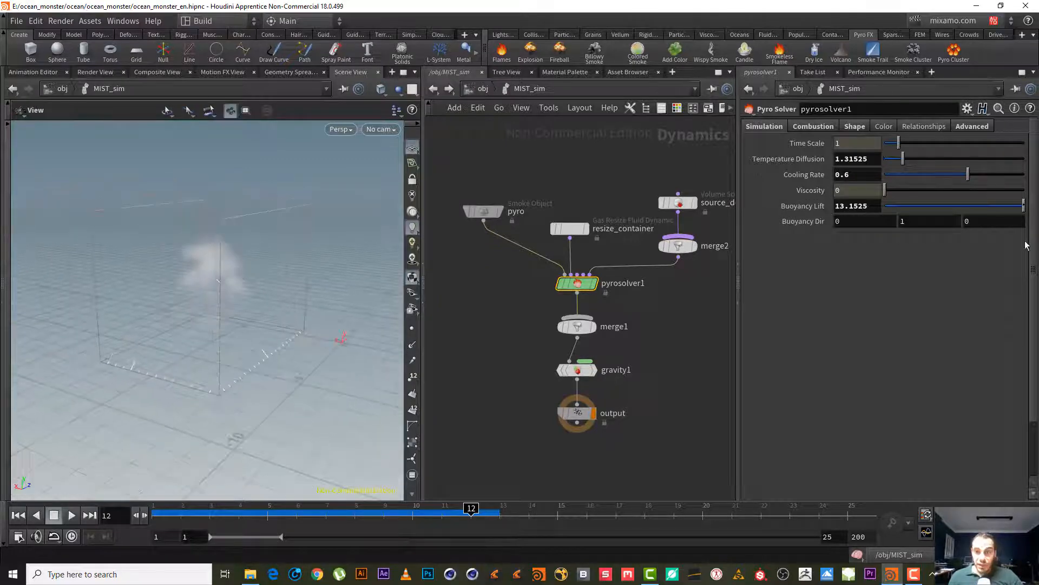
{"action": "left_click", "coordinate": [902, 221]}
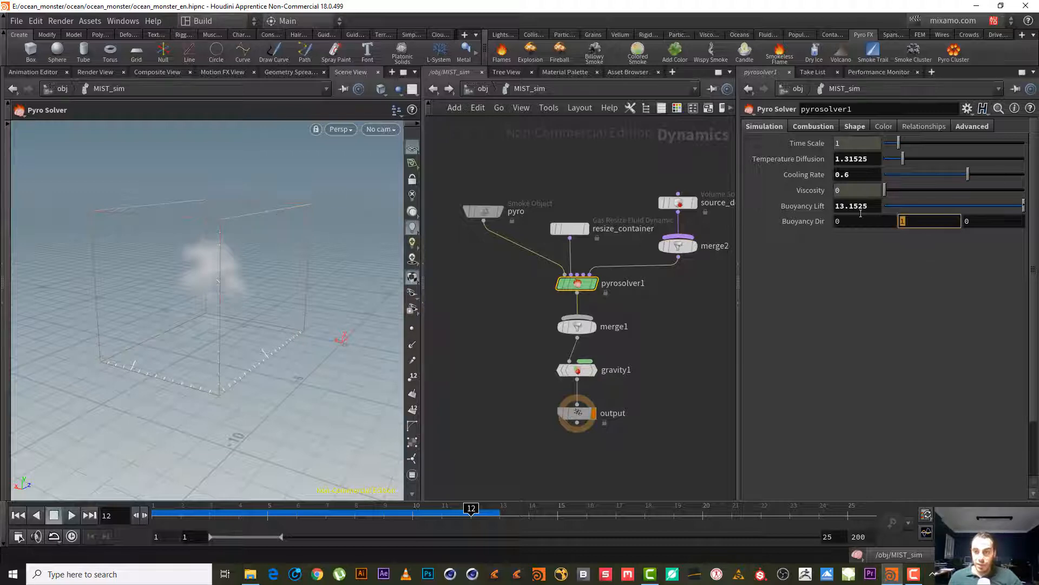
{"action": "type", "text": "0"}
{"action": "key", "text": "Return"}
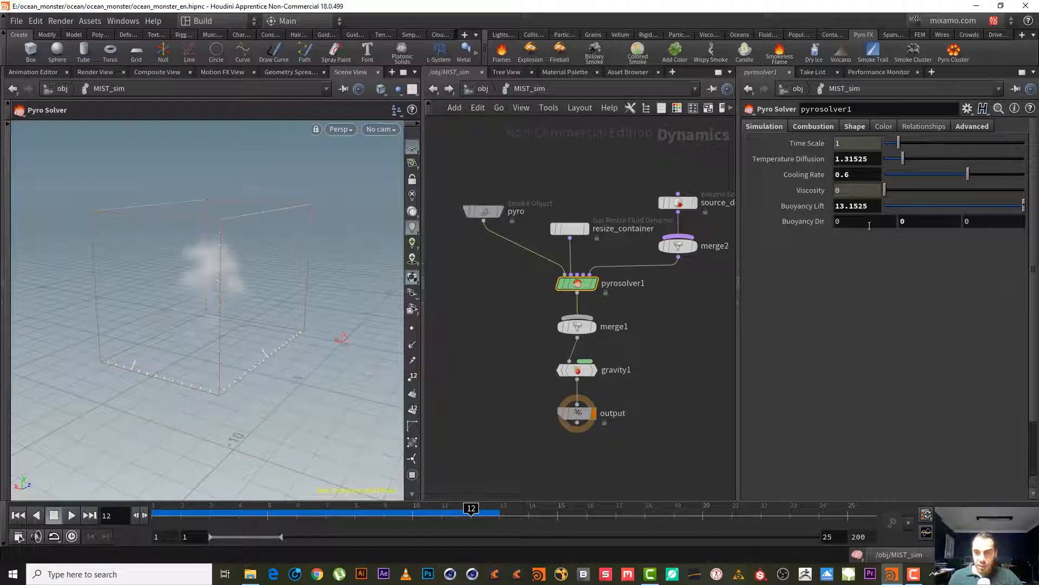
{"action": "left_click_drag", "start_coordinate": [866, 222], "coordinate": [782, 225]}
{"action": "type", "text": "-1"}
{"action": "key", "text": "Return"}
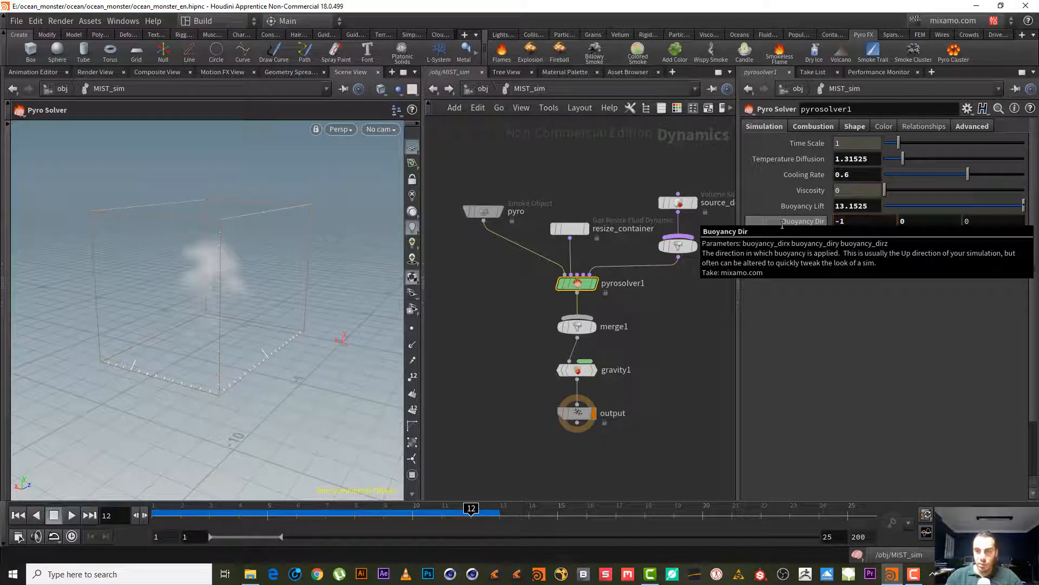
{"action": "left_click", "coordinate": [874, 207]}
{"action": "type", "text": "15"}
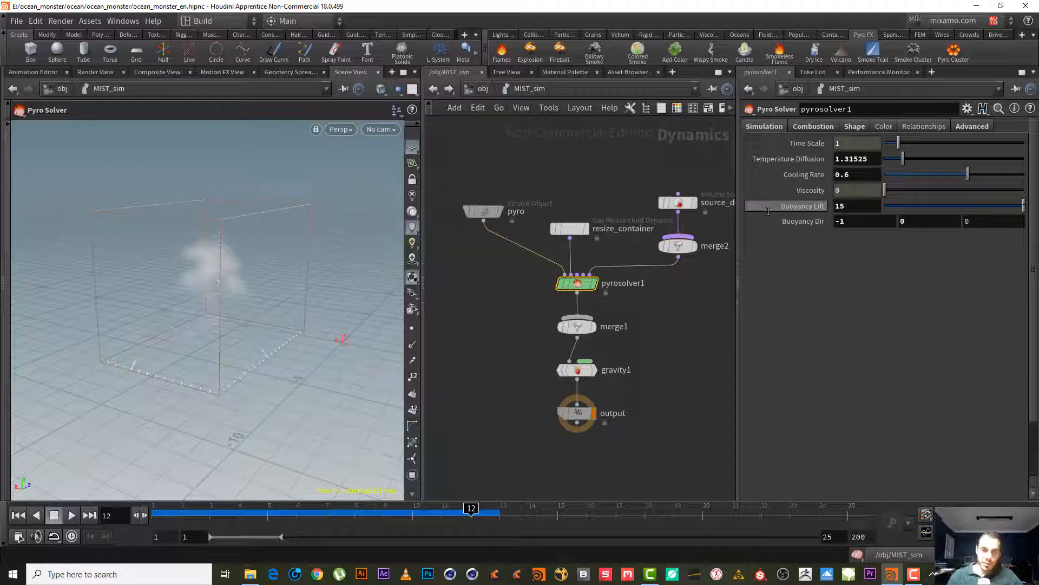
{"action": "key", "text": "Return"}
- Replay the mist simulation from the start to frame 14 to check the smoke's drift, and stop the playback
{"action": "mouse_move", "coordinate": [184, 514]}
{"action": "left_mouse_down"}
{"action": "mouse_move", "coordinate": [336, 518]}
{"action": "mouse_move", "coordinate": [488, 504]}
{"action": "mouse_move", "coordinate": [2, 179]}
{"action": "left_mouse_up"}
{"action": "left_click_drag", "start_coordinate": [241, 511], "coordinate": [442, 509]}
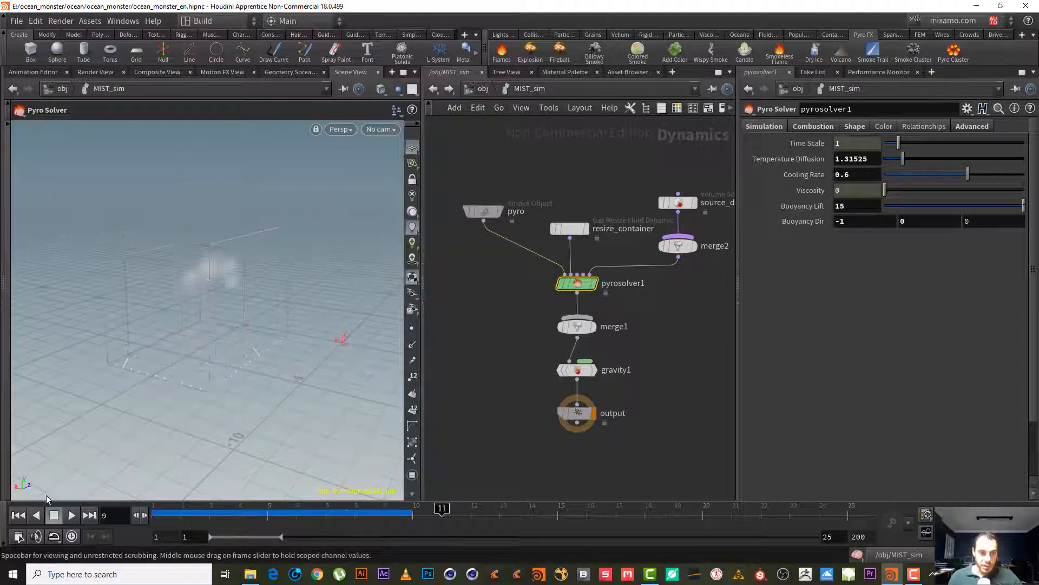
{"action": "left_click", "coordinate": [72, 515]}
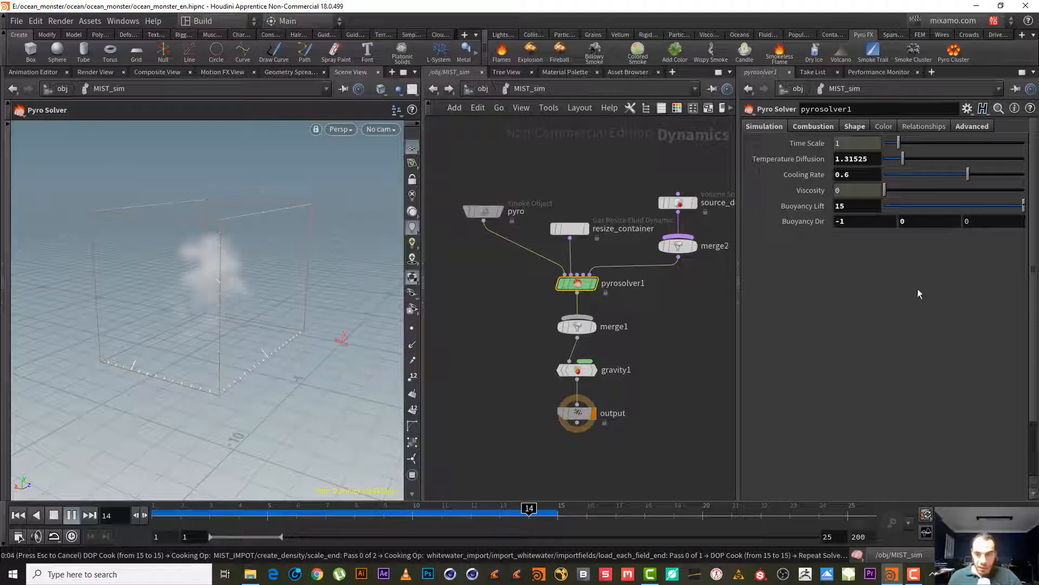
{"action": "left_click", "coordinate": [53, 515]}
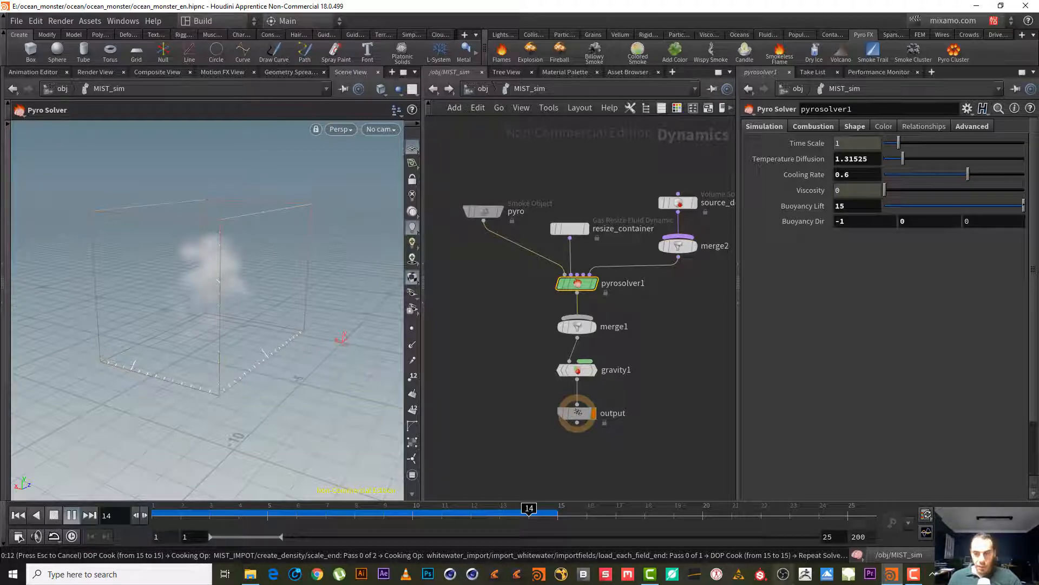
{"action": "left_click", "coordinate": [914, 574]}
{"action": "left_click", "coordinate": [992, 487]}
{"action": "left_click", "coordinate": [993, 488]}
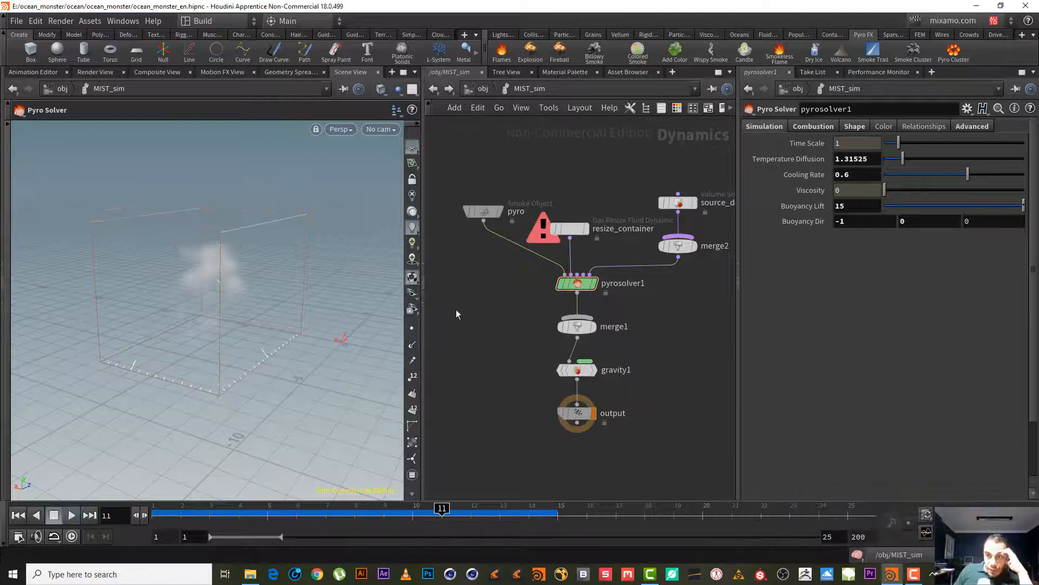
- Raise pyrosolver1's Buoyancy Lift to 50 and set the X component of Buoyancy Dir to -2
{"action": "left_click_drag", "start_coordinate": [849, 205], "coordinate": [781, 201]}
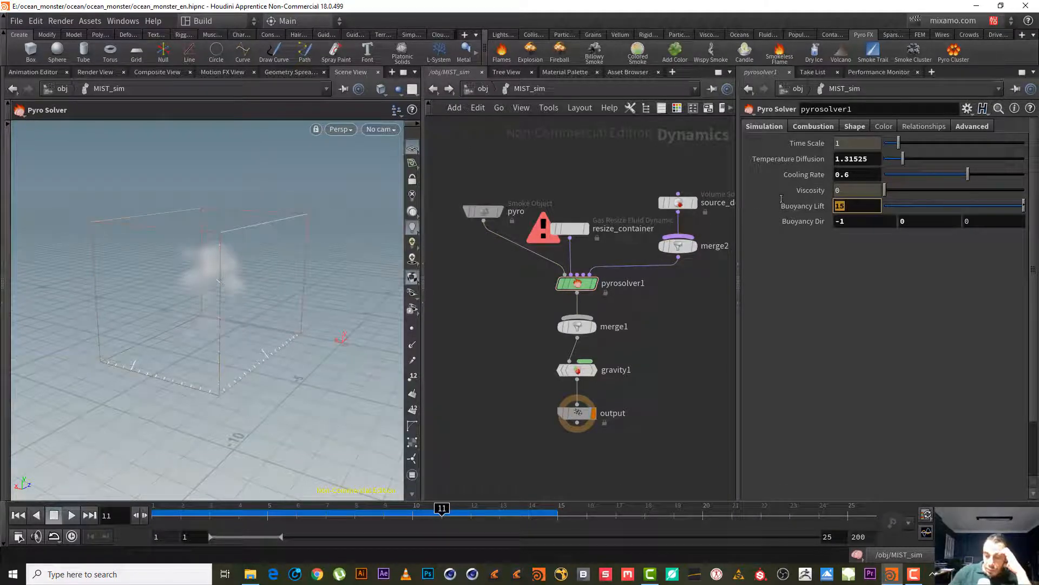
{"action": "type", "text": "50"}
{"action": "key", "text": "Return"}
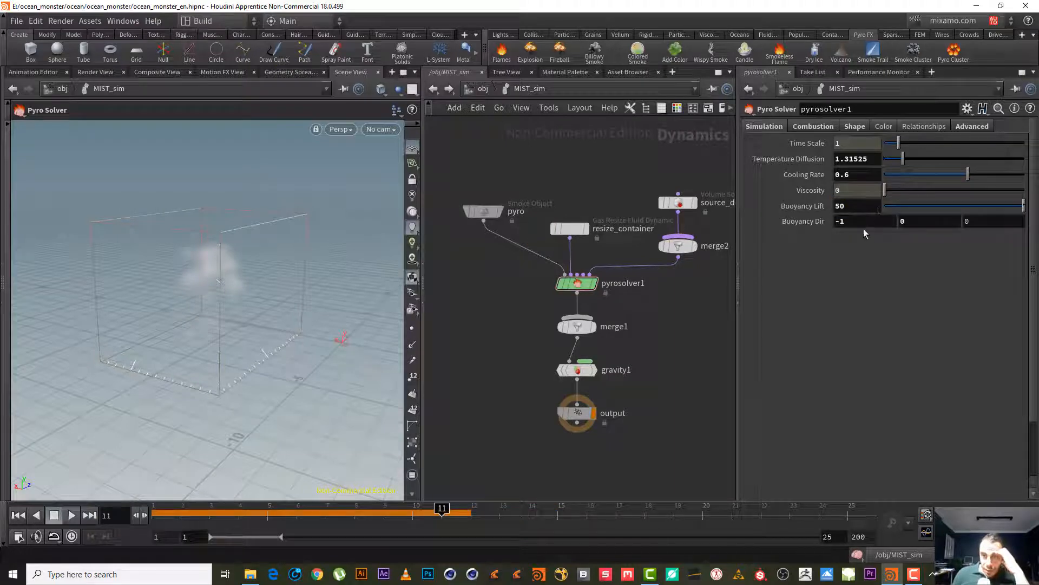
{"action": "left_click_drag", "start_coordinate": [851, 221], "coordinate": [798, 222]}
{"action": "type", "text": "-2"}
{"action": "key", "text": "Return"}
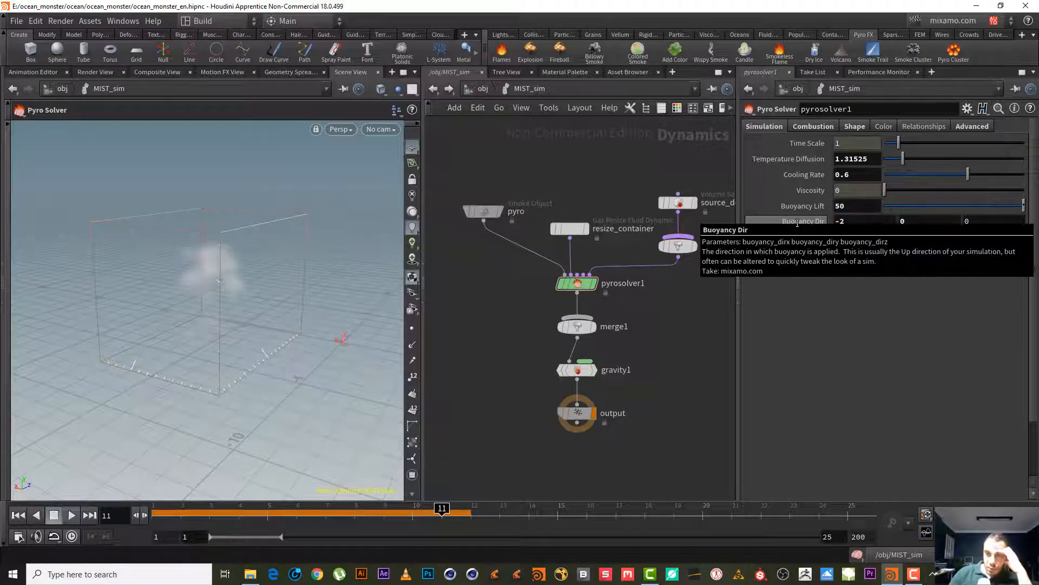
- Play the simulation to frame 14 to check the stronger buoyancy, and return the timeline to frame 1
{"action": "left_click", "coordinate": [71, 536]}
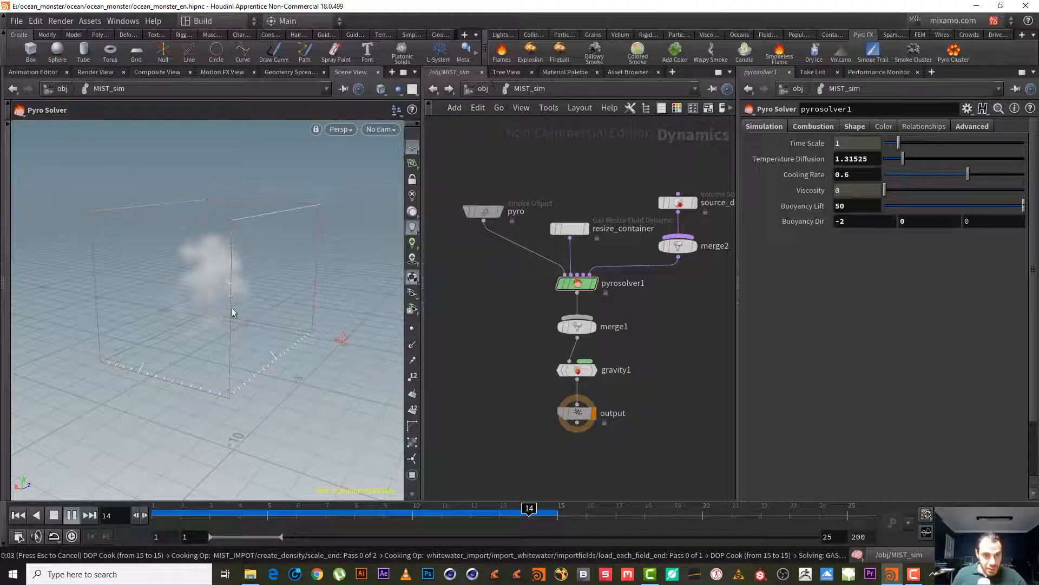
{"action": "left_click", "coordinate": [57, 515]}
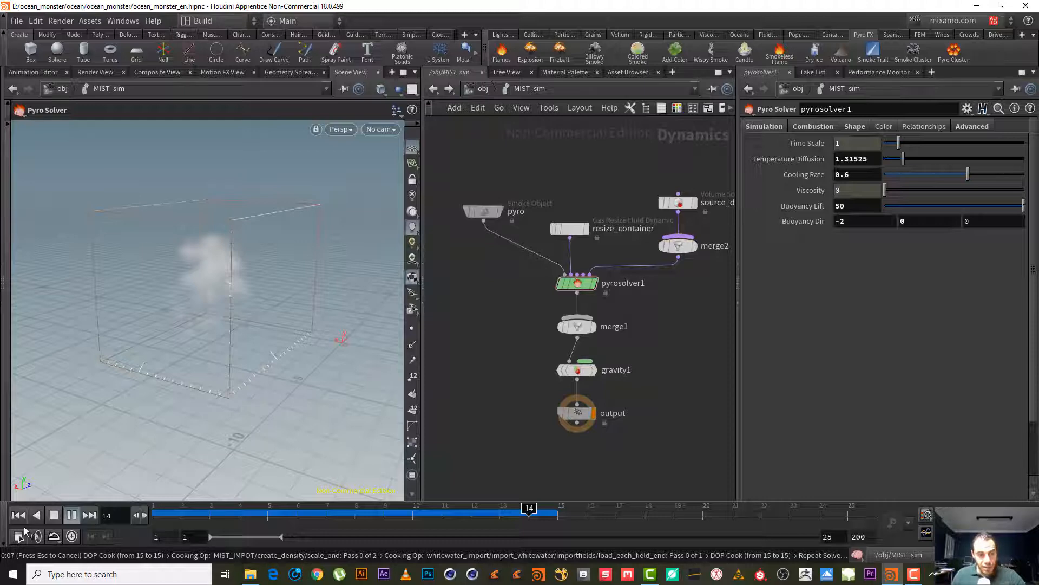
{"action": "left_click", "coordinate": [18, 515]}
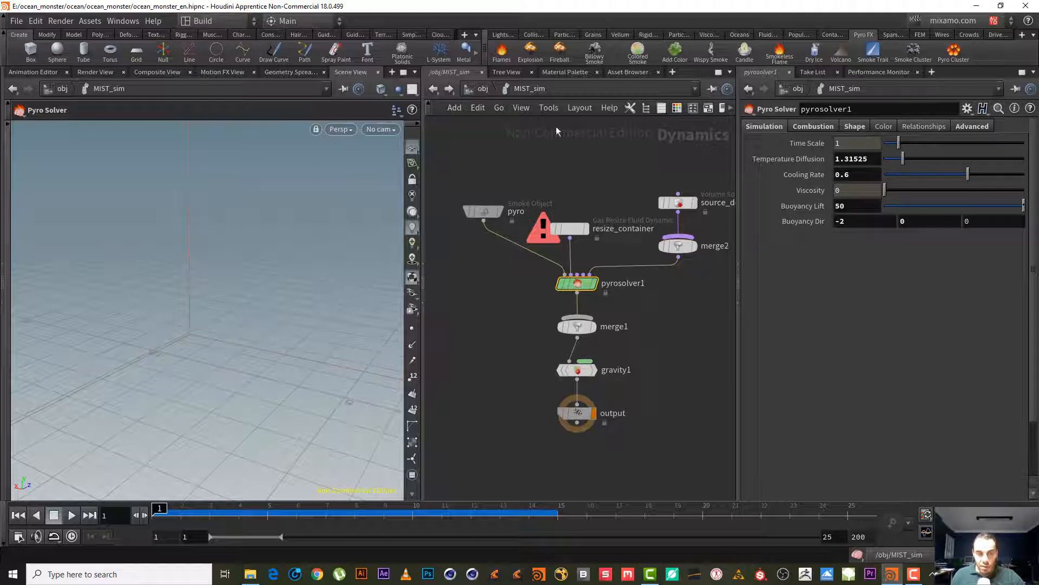
- Set the Dissipation in pyrosolver1's Shape settings to 0.1
{"action": "left_click", "coordinate": [809, 126]}
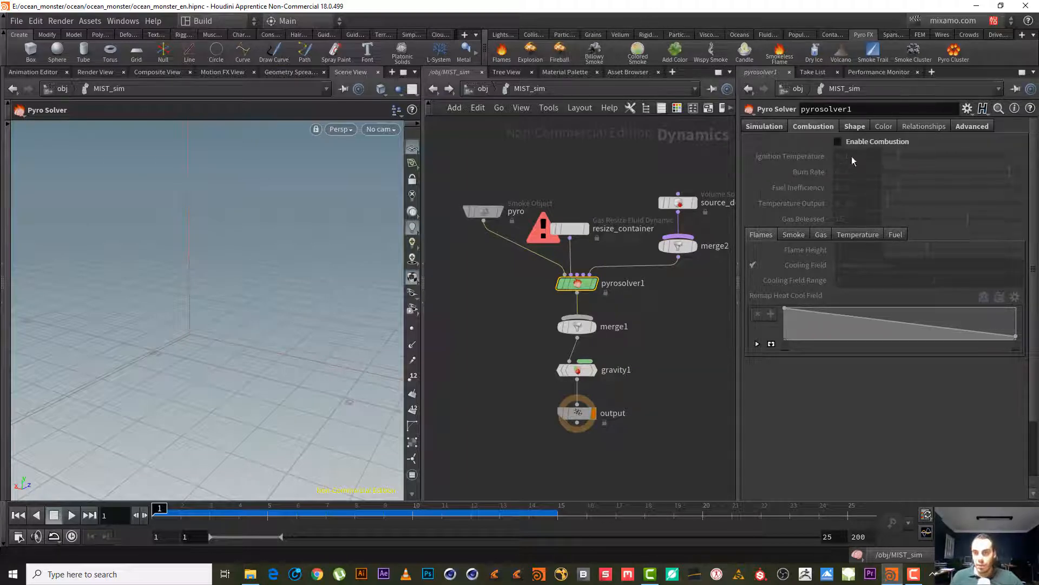
{"action": "left_click", "coordinate": [853, 126]}
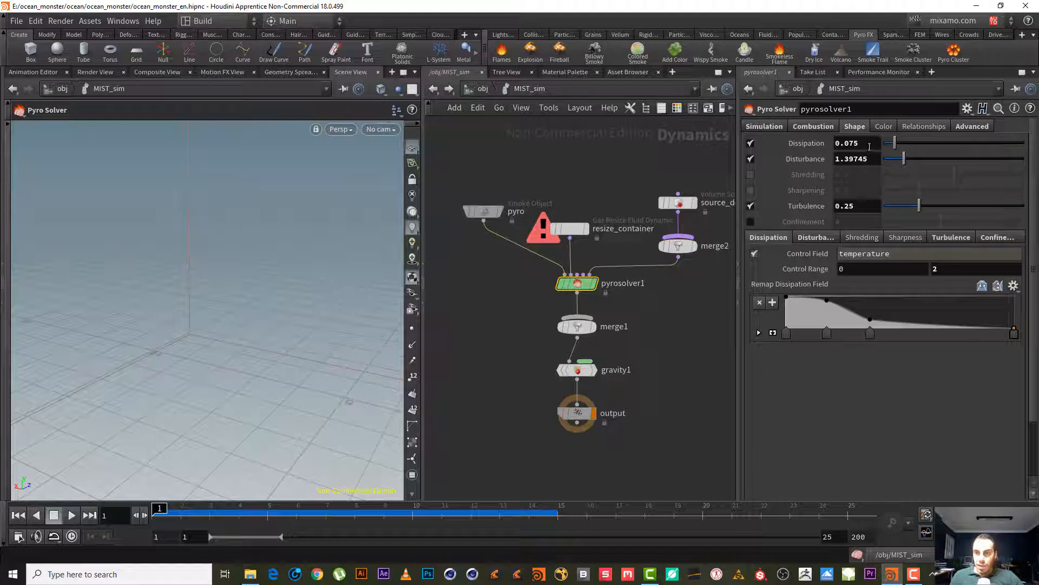
{"action": "left_click", "coordinate": [869, 147]}
{"action": "type", "text": ".1"}
{"action": "key", "text": "Return"}
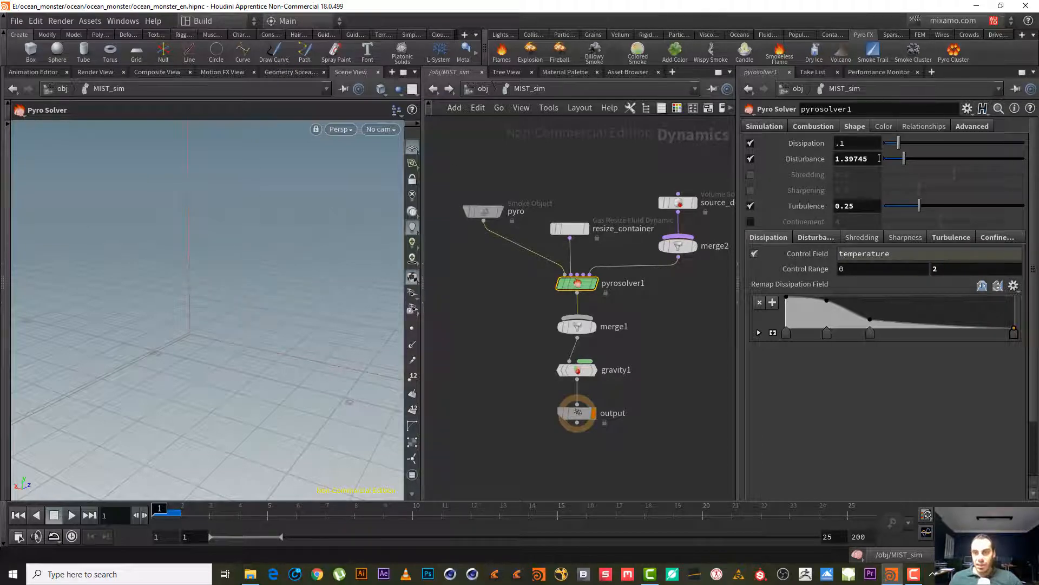
{"action": "double_click", "coordinate": [852, 159]}
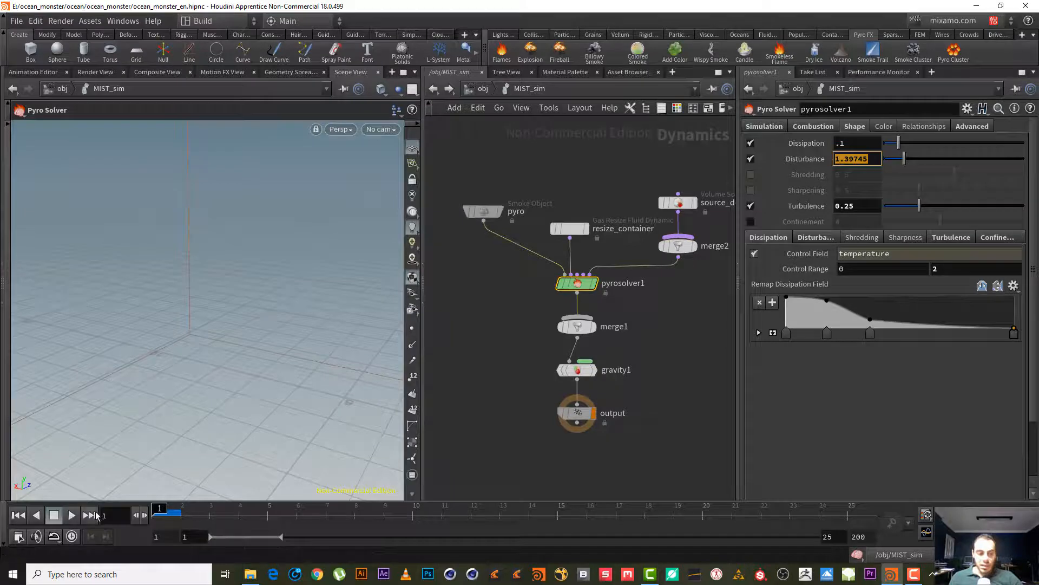
- Play the mist simulation to frame 12 and examine the smoke's shape up close from several angles
{"action": "left_click", "coordinate": [70, 515]}
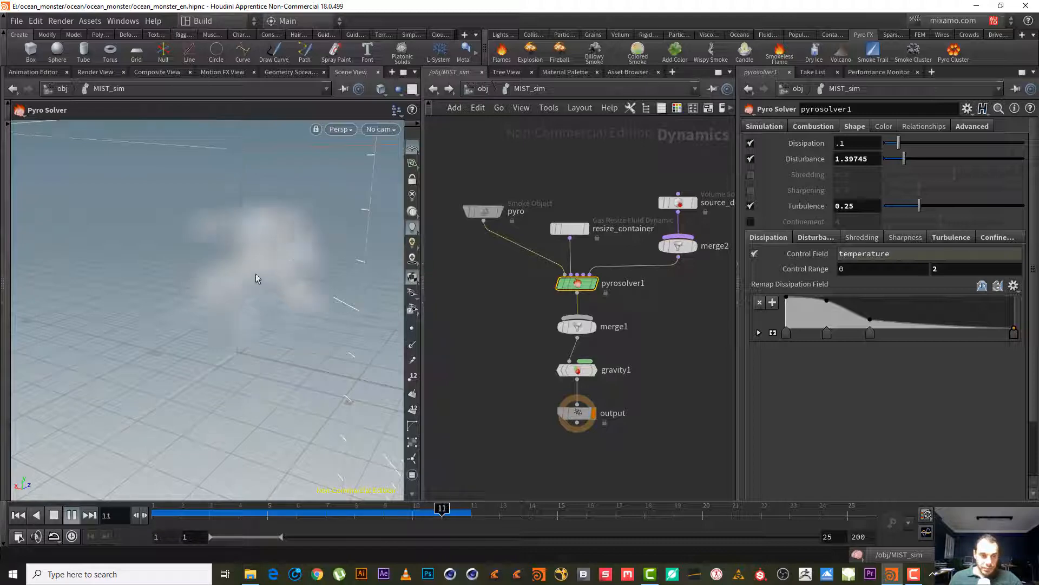
{"action": "key", "text": "Escape"}
{"action": "key", "text": "Return"}
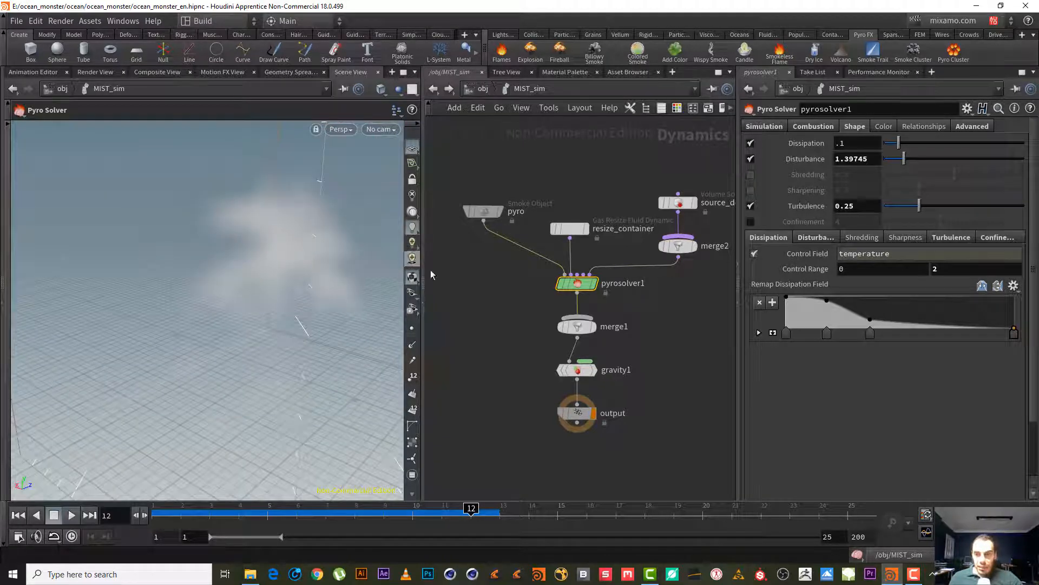
{"action": "left_click_drag", "start_coordinate": [288, 251], "coordinate": [187, 255]}
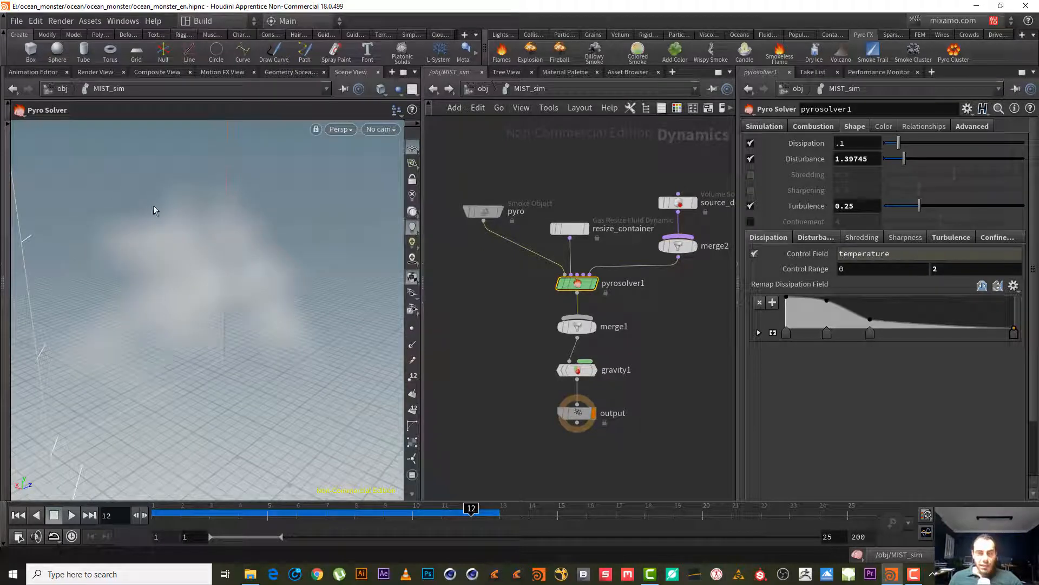
{"action": "key", "text": "Escape"}
{"action": "left_click_drag", "start_coordinate": [183, 269], "coordinate": [151, 288]}
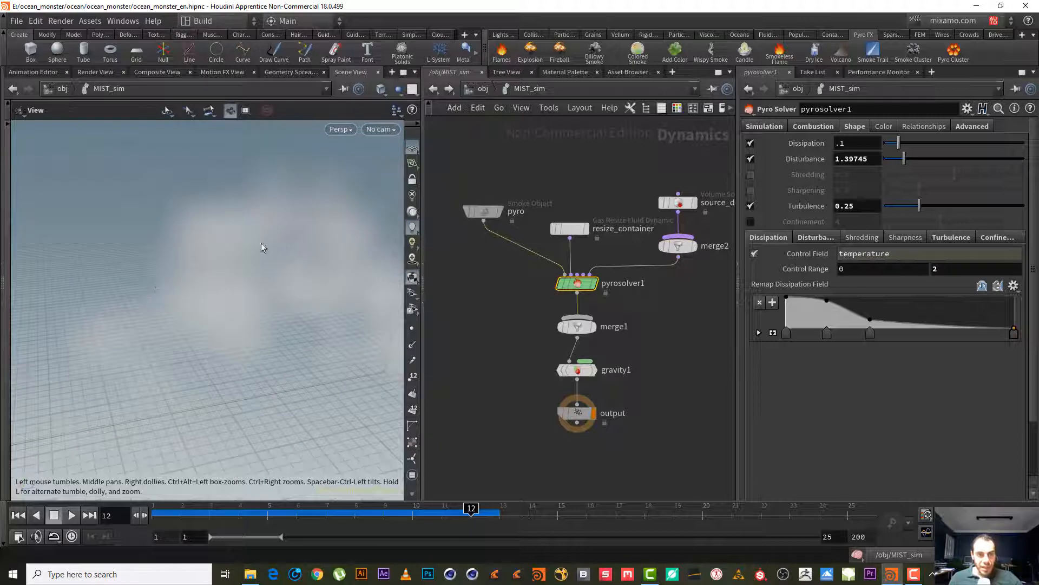
{"action": "left_click_drag", "start_coordinate": [250, 265], "coordinate": [236, 240]}
- Set pyrosolver1's Disturbance to 20 and Turbulence to 1
{"action": "left_click", "coordinate": [866, 159]}
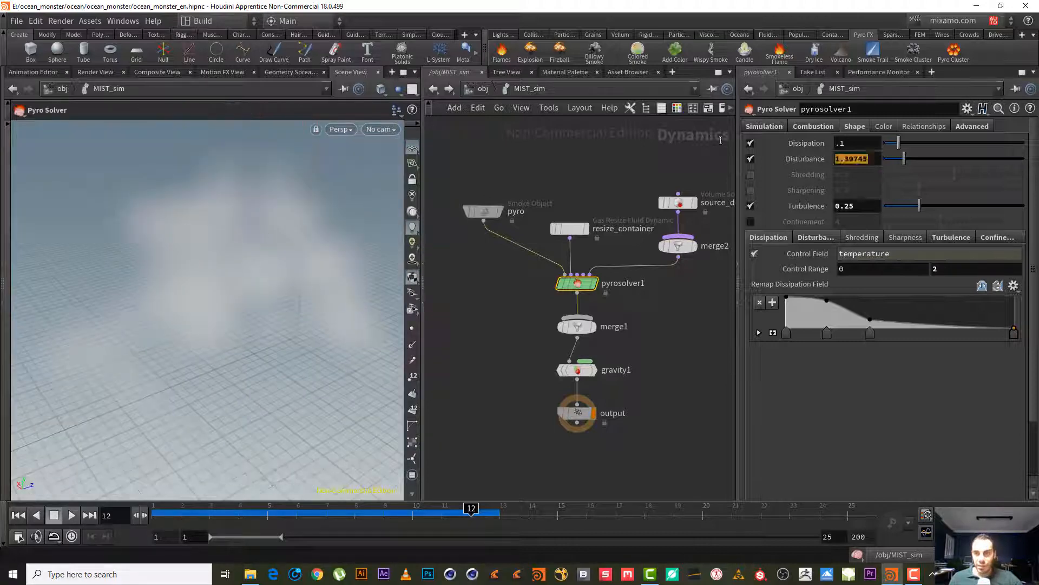
{"action": "type", "text": "20"}
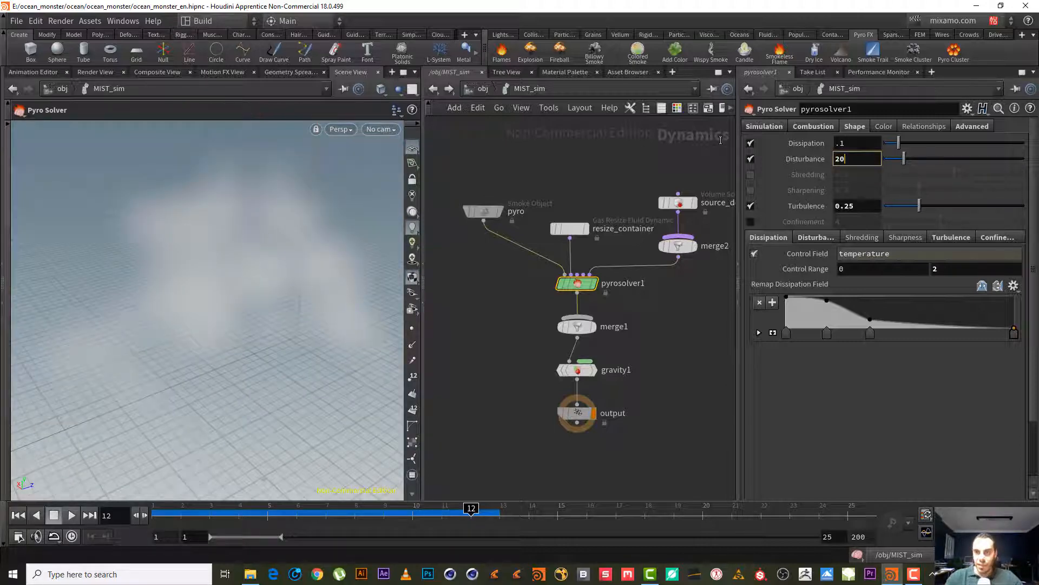
{"action": "key", "text": "Return"}
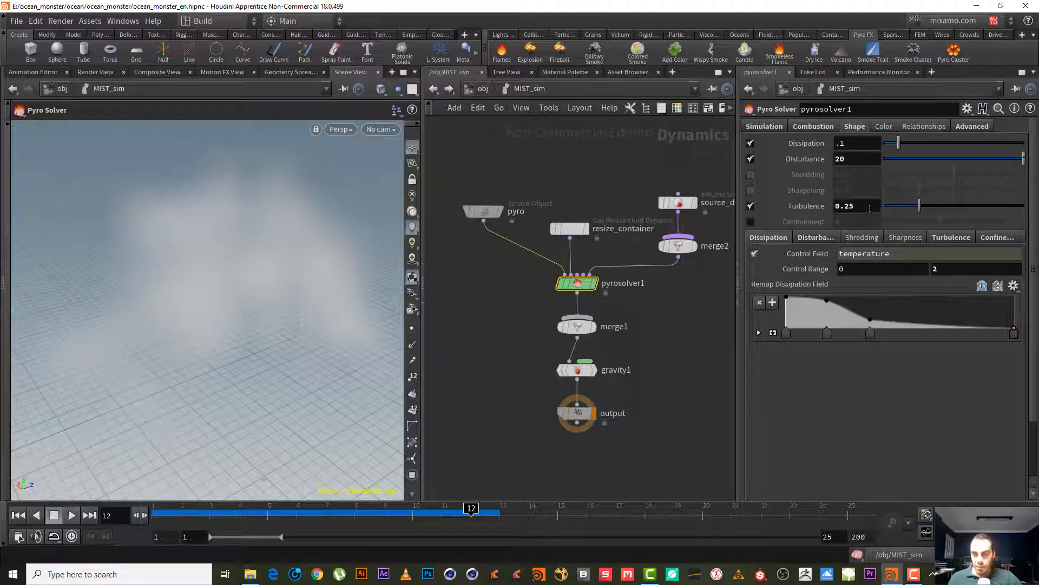
{"action": "mouse_move", "coordinate": [794, 193]}
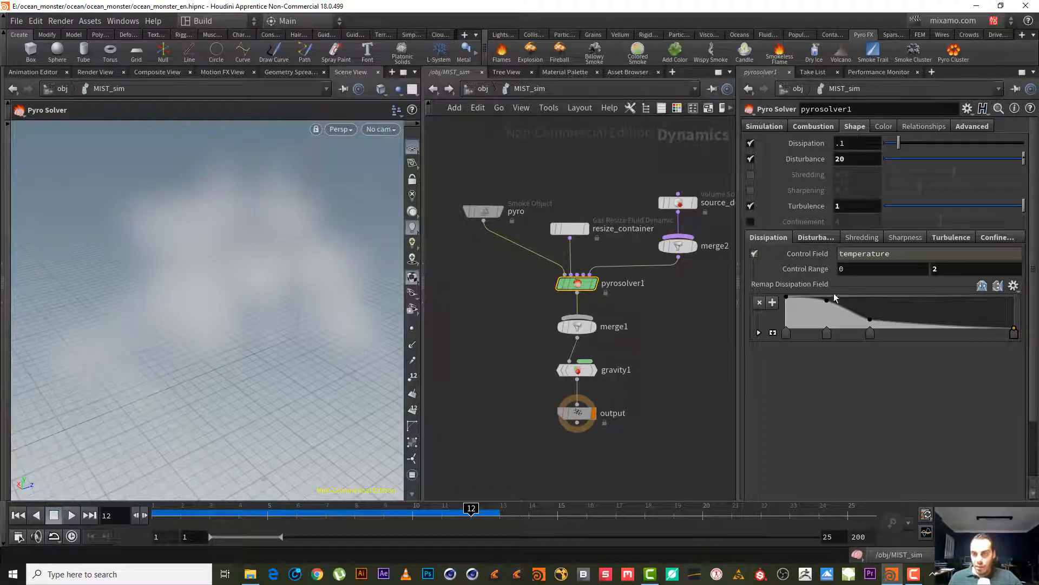
- Show the pyro smoke object's properties, view the whole container and return the timeline to frame 1
{"action": "left_click_drag", "start_coordinate": [501, 164], "coordinate": [460, 241]}
{"action": "right_click_drag", "start_coordinate": [245, 288], "coordinate": [191, 336], "text": "alt"}
{"action": "left_click_drag", "start_coordinate": [192, 336], "coordinate": [249, 359]}
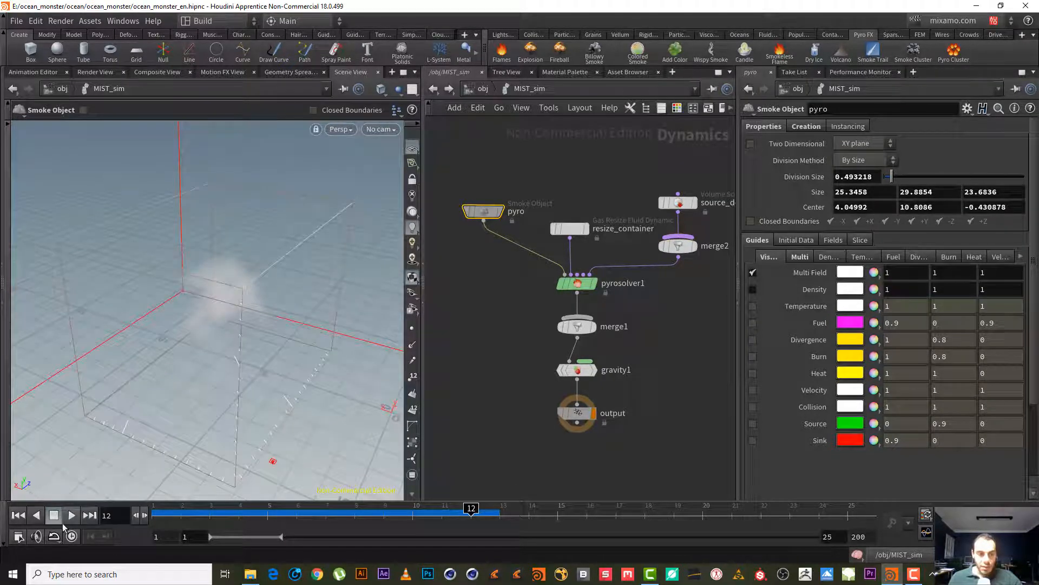
{"action": "left_click", "coordinate": [19, 515]}
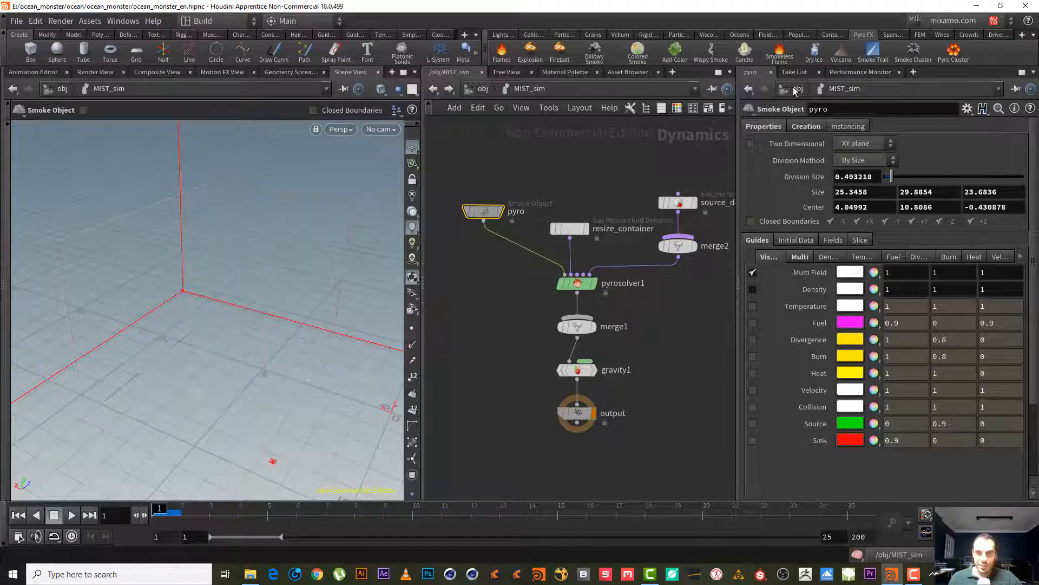
- Go to the MIST_IMPOT network and set the Density attribute's Scale in create_density to 2
{"action": "left_click", "coordinate": [482, 90]}
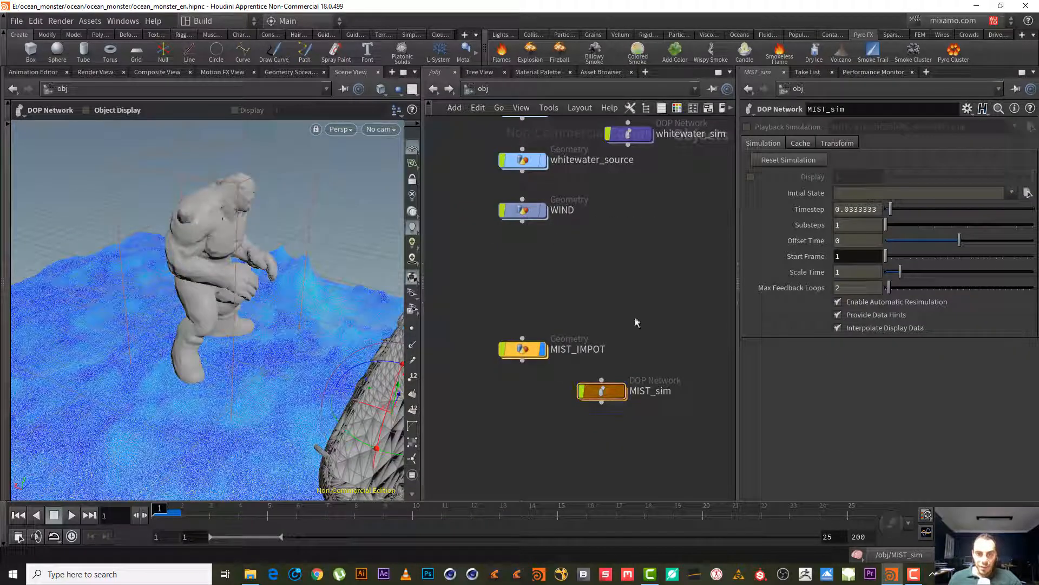
{"action": "double_click", "coordinate": [524, 346]}
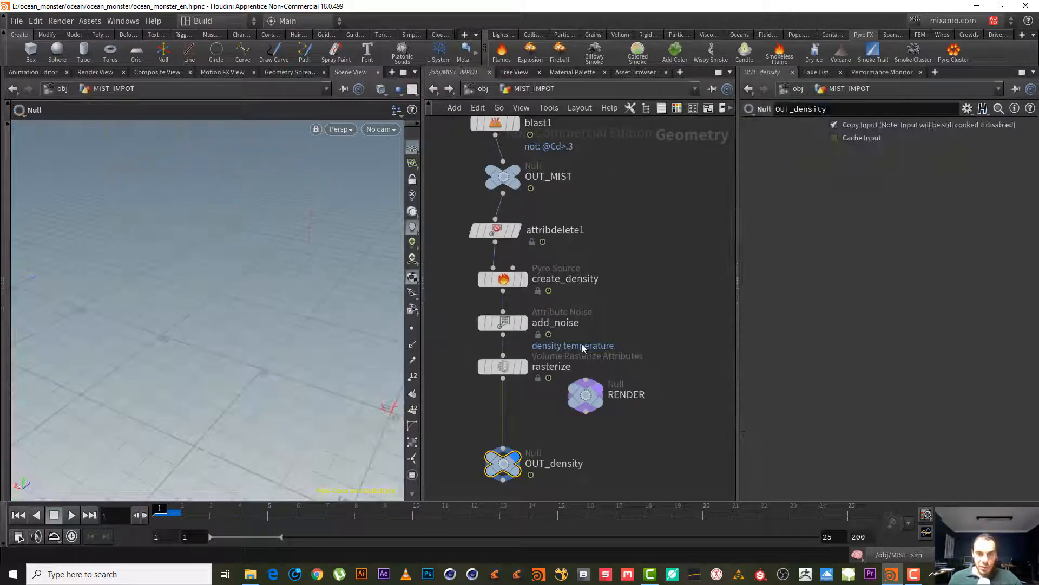
{"action": "left_click_drag", "start_coordinate": [582, 343], "coordinate": [479, 385]}
{"action": "left_click", "coordinate": [565, 325]}
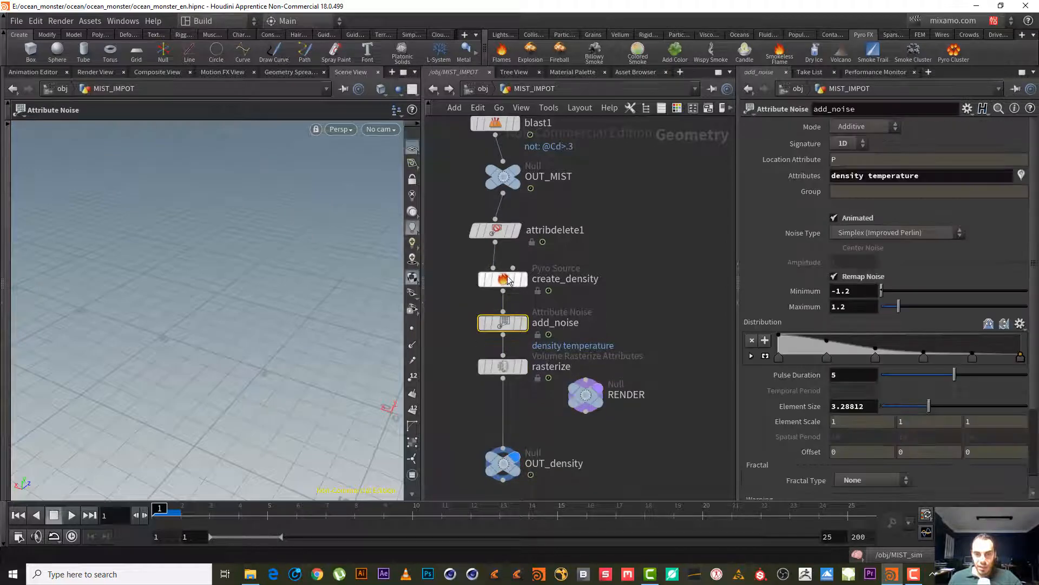
{"action": "left_click_drag", "start_coordinate": [563, 261], "coordinate": [441, 294]}
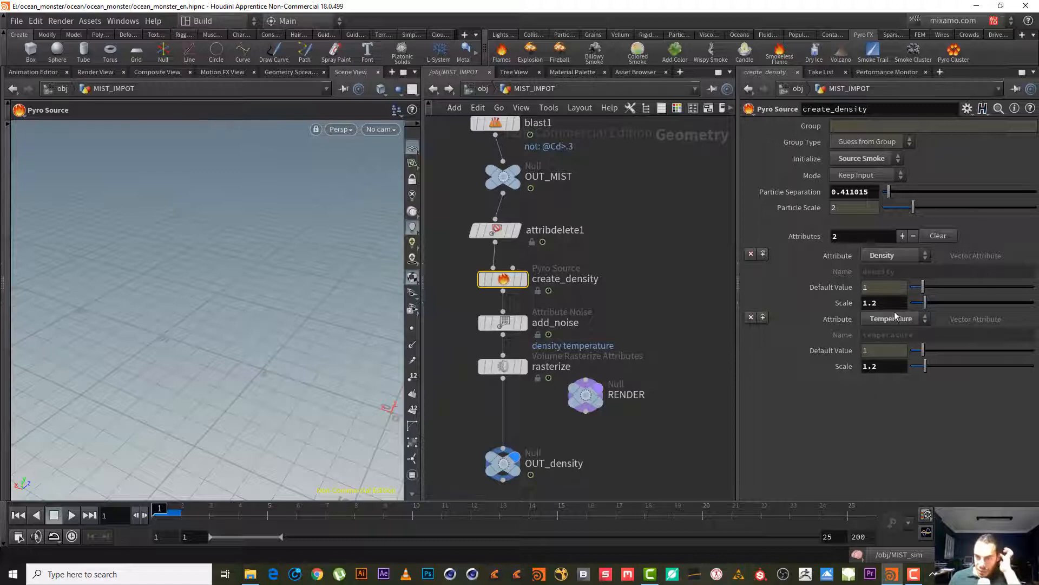
{"action": "left_click_drag", "start_coordinate": [882, 303], "coordinate": [854, 303]}
{"action": "type", "text": "2"}
{"action": "key", "text": "Return"}
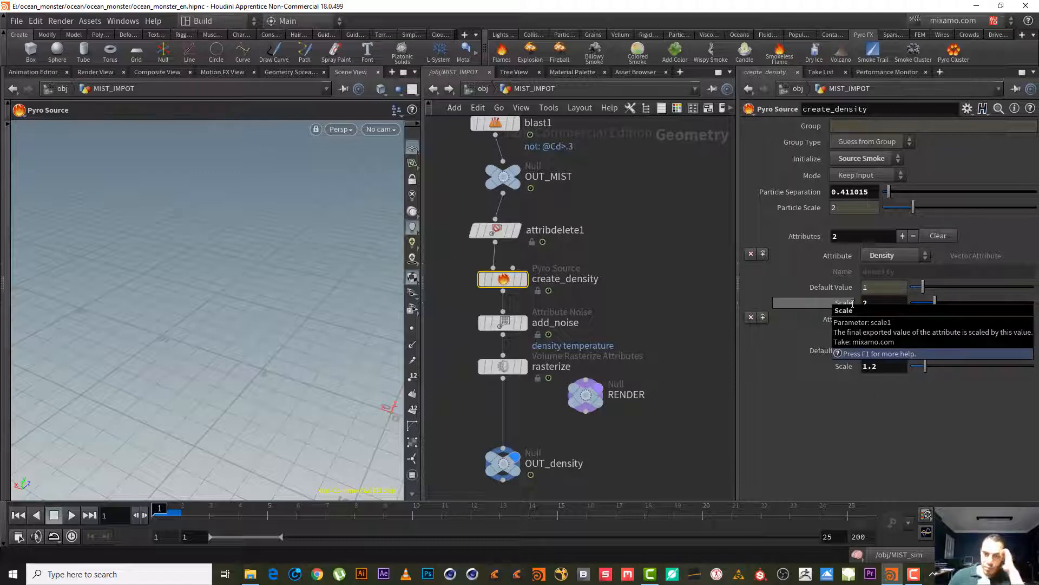
- In the rasterize node, set the Voxel Size multiplier to .2 and the Particle Scale to .5
{"action": "left_click", "coordinate": [504, 323]}
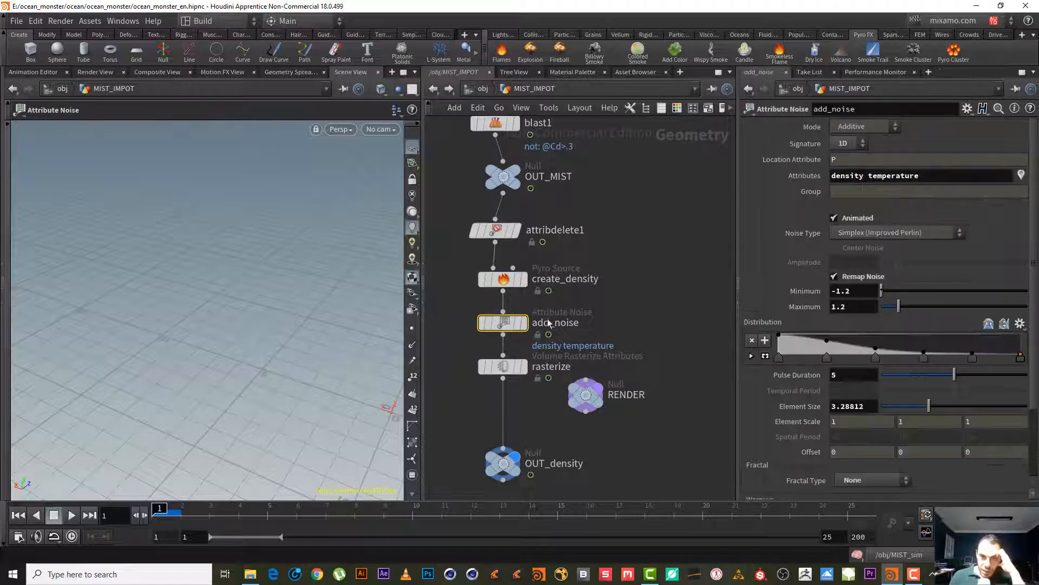
{"action": "left_click", "coordinate": [508, 368]}
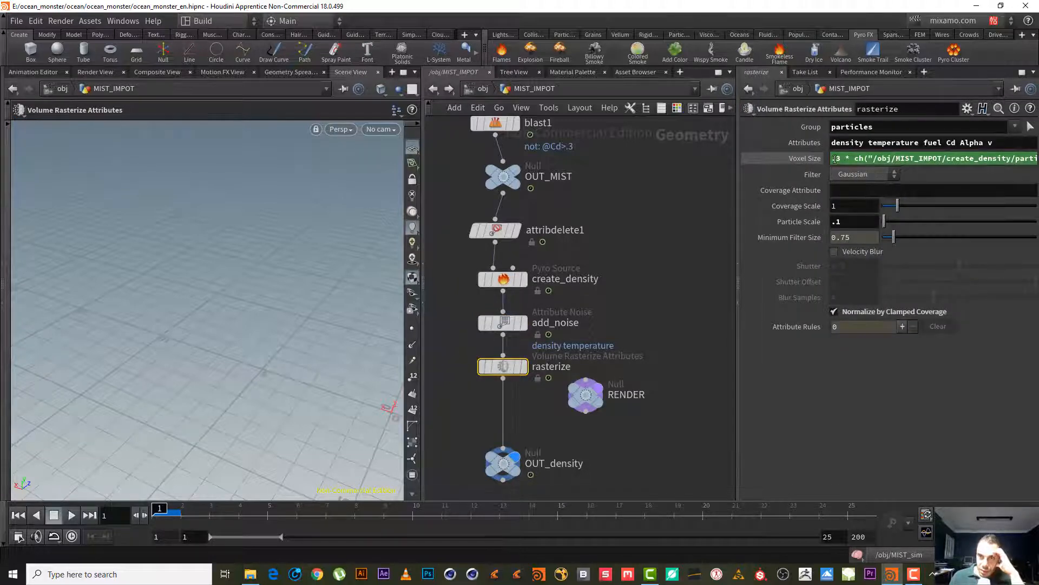
{"action": "left_click_drag", "start_coordinate": [836, 159], "coordinate": [842, 158]}
{"action": "type", "text": "2"}
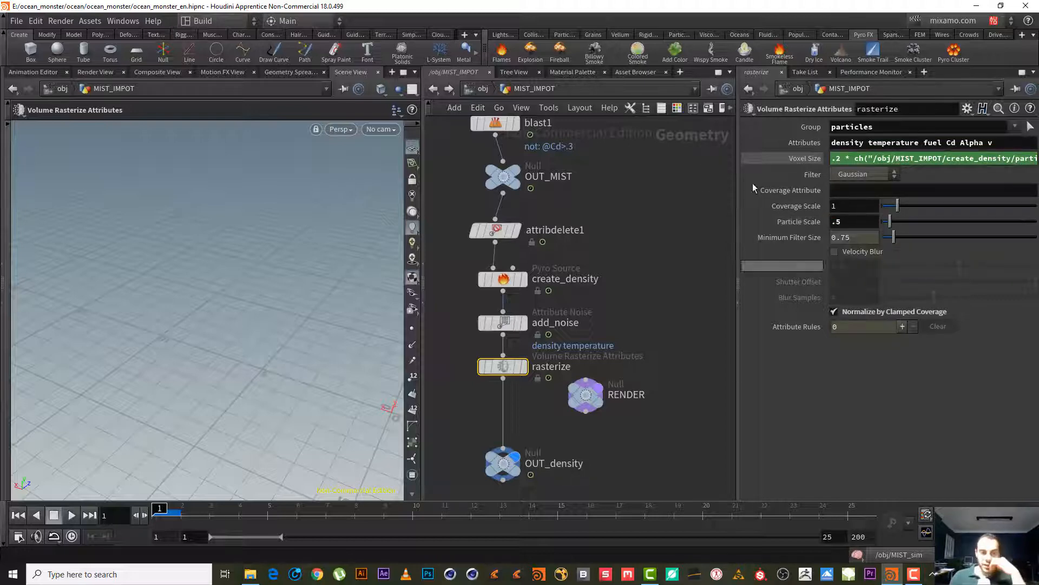
- Return to the MIST_sim network, play the simulation to frame 13 and examine the smoke from another angle
{"action": "left_click", "coordinate": [433, 89]}
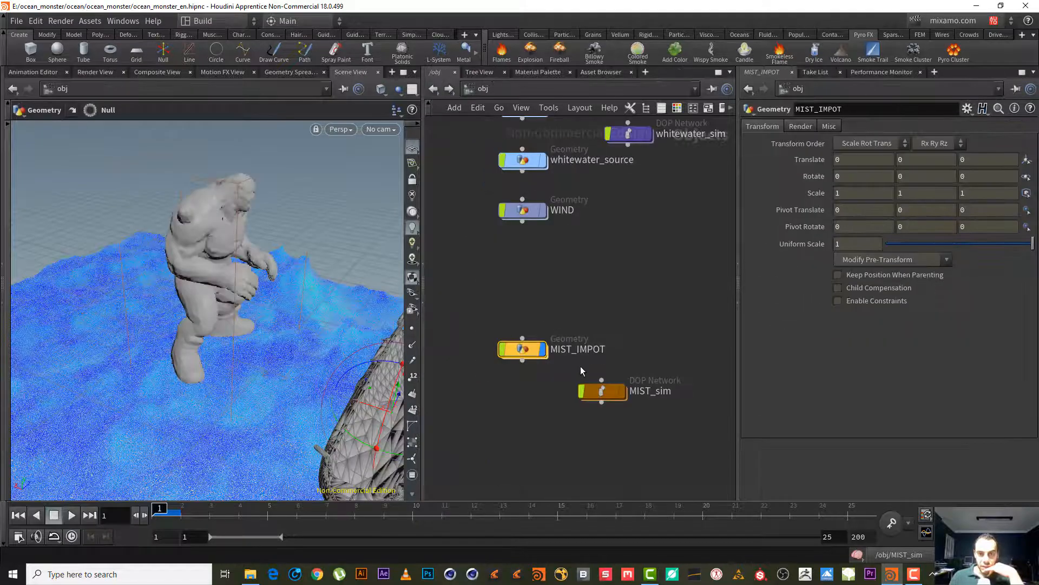
{"action": "double_click", "coordinate": [602, 390]}
{"action": "left_click", "coordinate": [76, 514]}
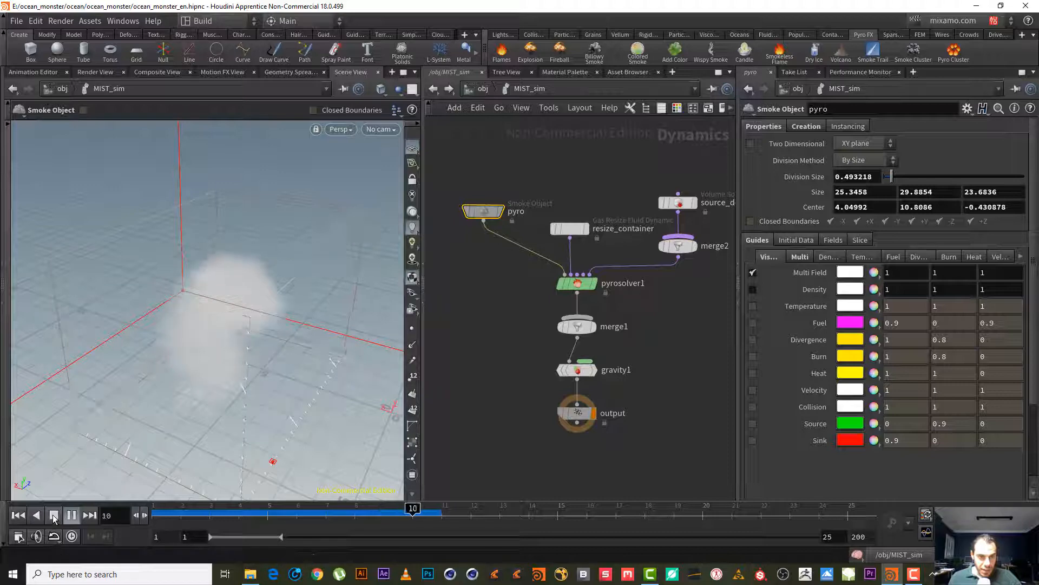
{"action": "left_click", "coordinate": [53, 515]}
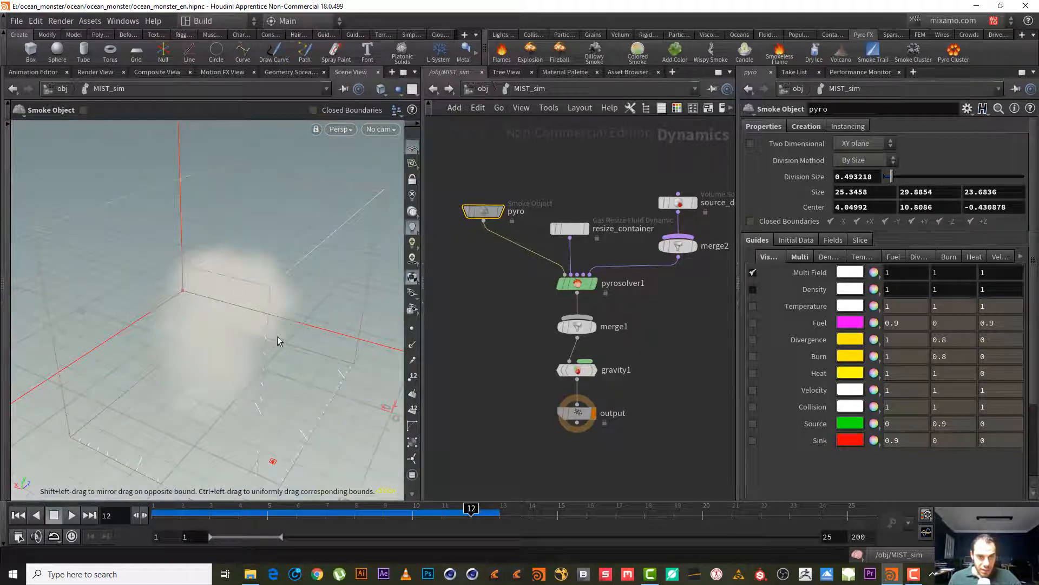
{"action": "left_click_drag", "start_coordinate": [293, 365], "coordinate": [246, 301], "text": "alt"}
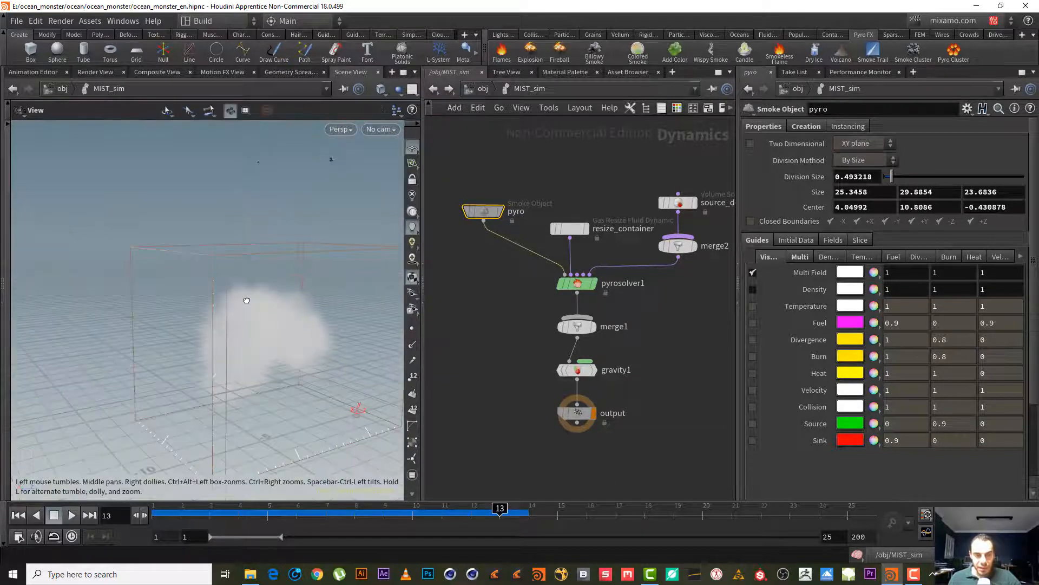
- Show pyrosolver1's Simulation parameters and view the smoke from above
{"action": "left_click_drag", "start_coordinate": [517, 177], "coordinate": [460, 223]}
{"action": "left_click_drag", "start_coordinate": [605, 195], "coordinate": [547, 241]}
{"action": "left_click_drag", "start_coordinate": [656, 310], "coordinate": [556, 266]}
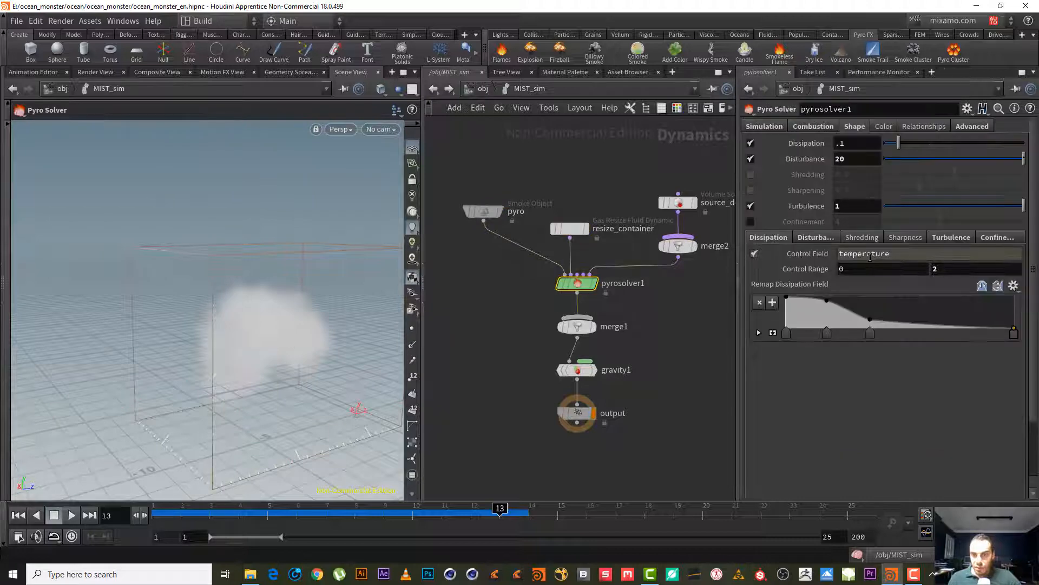
{"action": "left_click", "coordinate": [765, 127]}
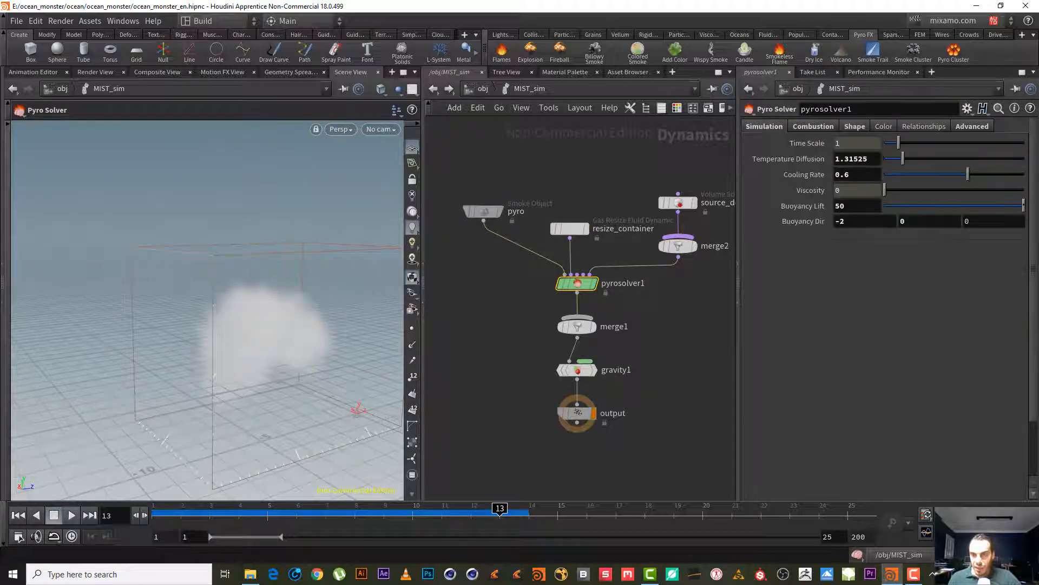
{"action": "left_click_drag", "start_coordinate": [173, 274], "coordinate": [222, 284]}
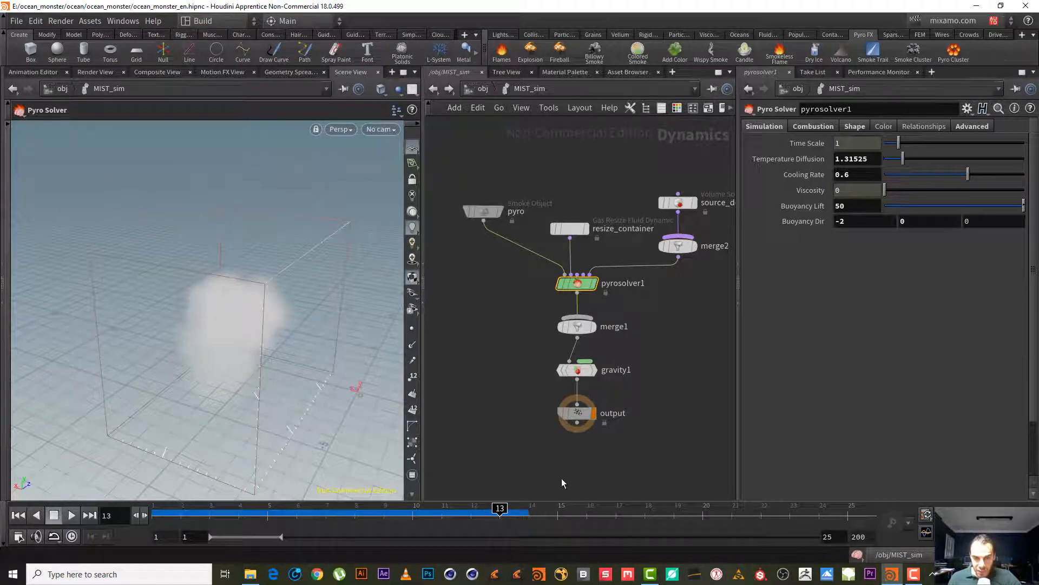
- Add a Volume Source node beside source_density_from_MIST_IMPOT and connect its output to merge2
{"action": "mouse_move", "coordinate": [579, 279]}
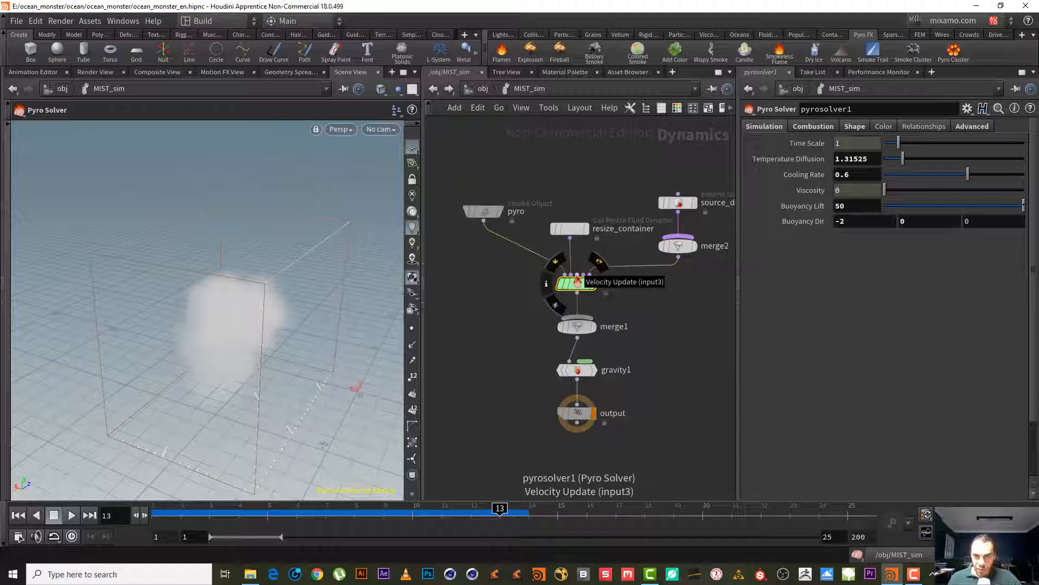
{"action": "middle_click_drag", "start_coordinate": [665, 146], "coordinate": [610, 181]}
{"action": "left_click", "coordinate": [619, 229]}
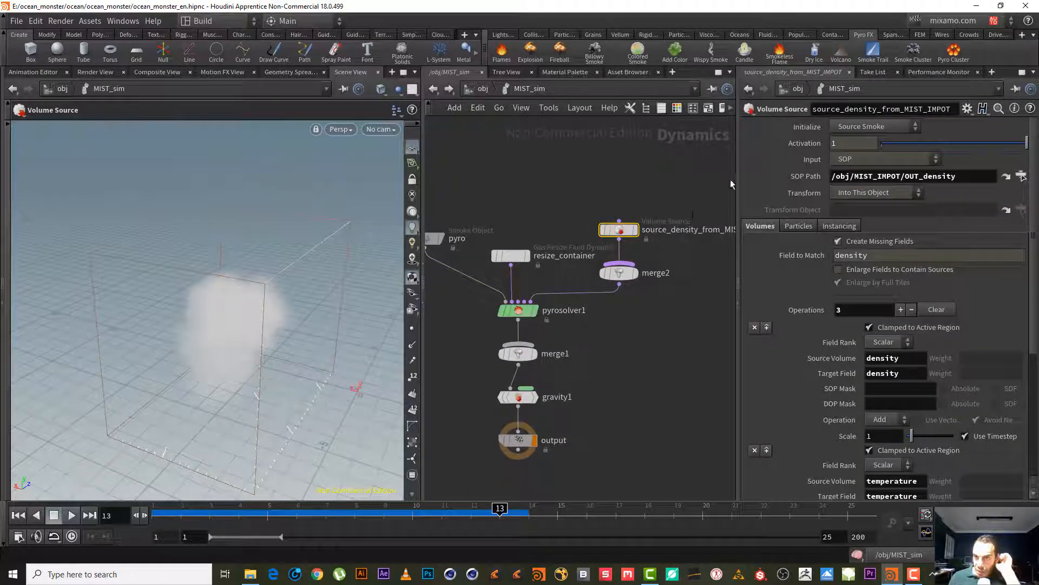
{"action": "middle_click_drag", "start_coordinate": [664, 187], "coordinate": [598, 174]}
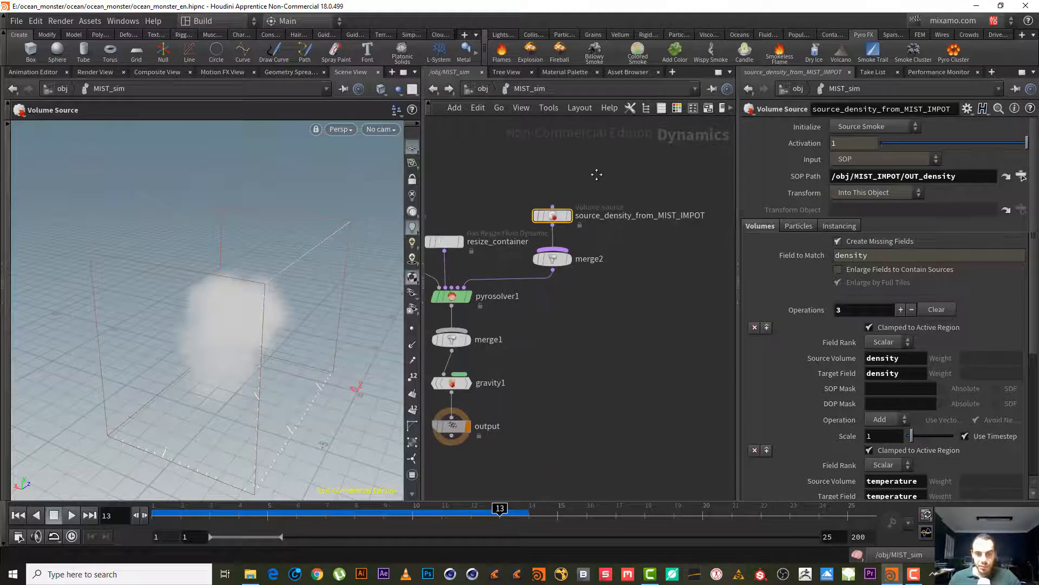
{"action": "key", "text": "Tab"}
{"action": "type", "text": "volumso"}
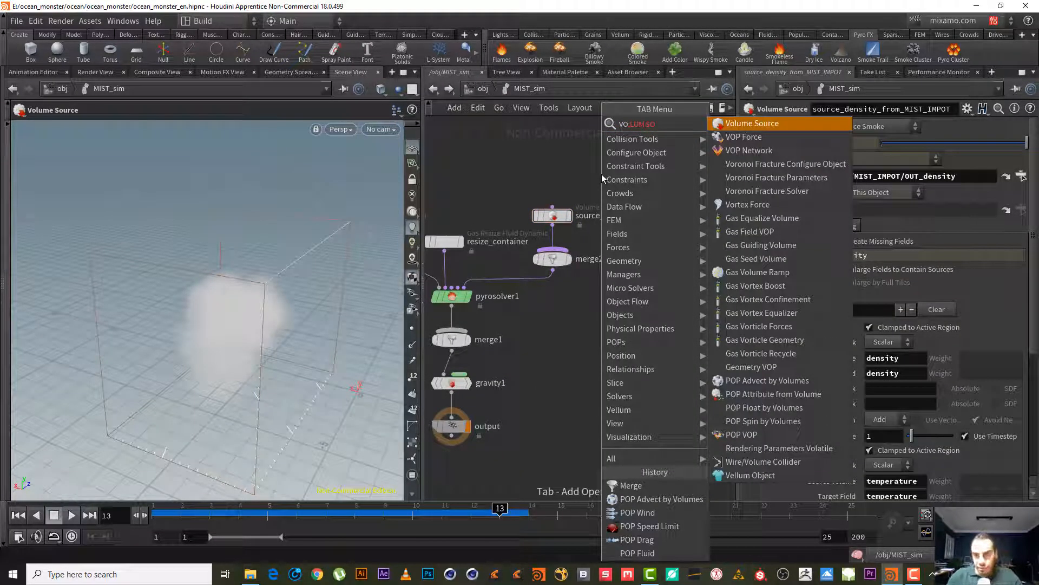
{"action": "key", "text": "Return"}
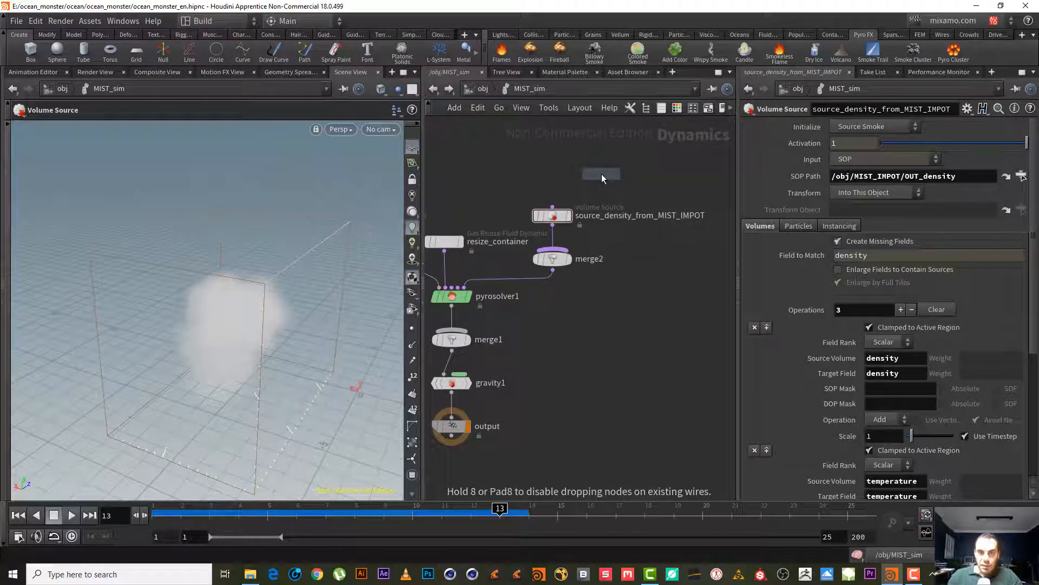
{"action": "left_click", "coordinate": [656, 229]}
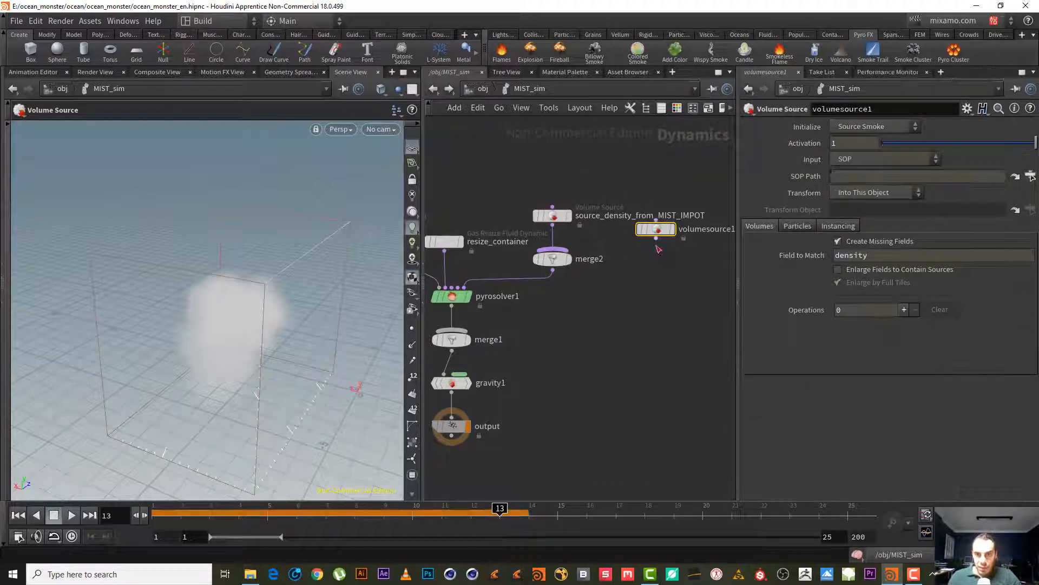
{"action": "left_click_drag", "start_coordinate": [656, 238], "coordinate": [563, 249]}
- Initialize volumesource1 as Pump and set its SOP Path to /obj/WIND/OUT_WIND
{"action": "left_click", "coordinate": [861, 128]}
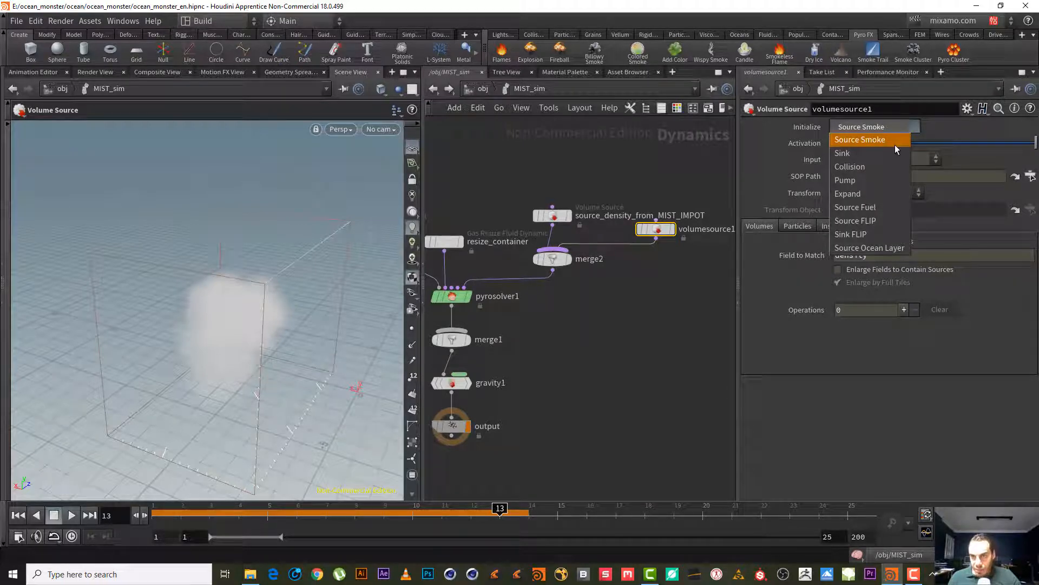
{"action": "left_click", "coordinate": [890, 180]}
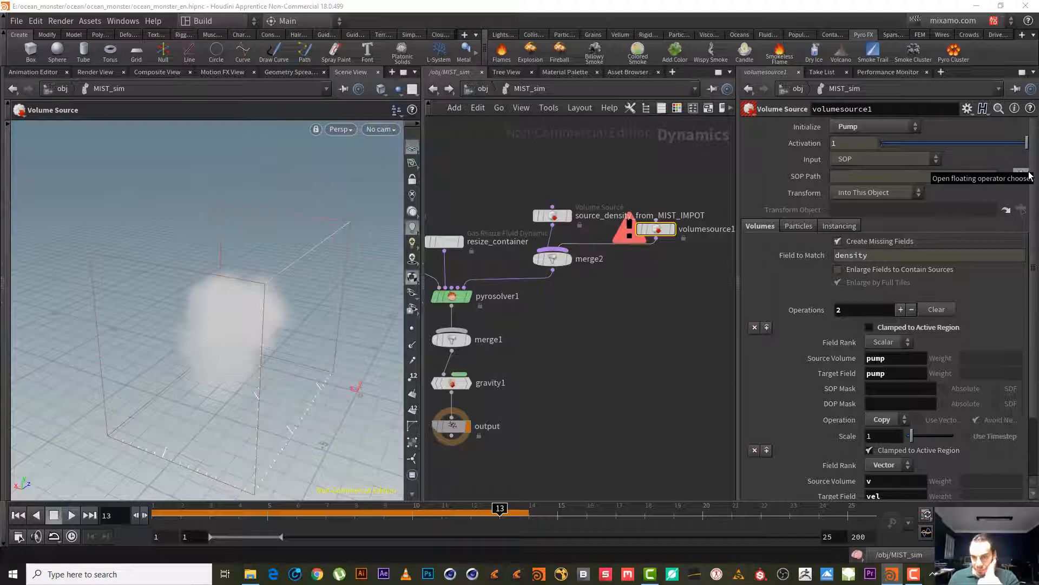
{"action": "left_click", "coordinate": [1028, 176]}
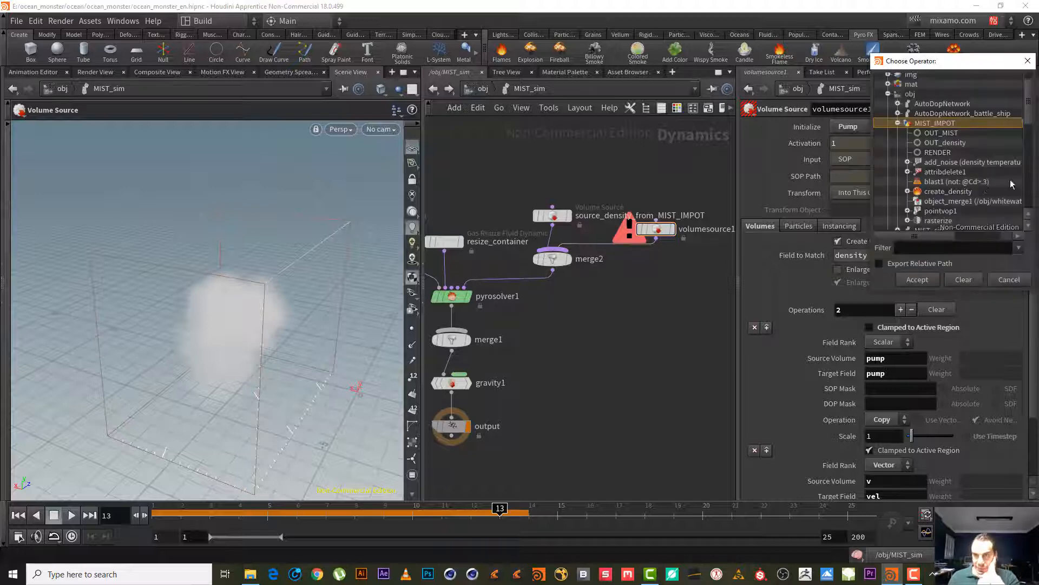
{"action": "left_click", "coordinate": [899, 123]}
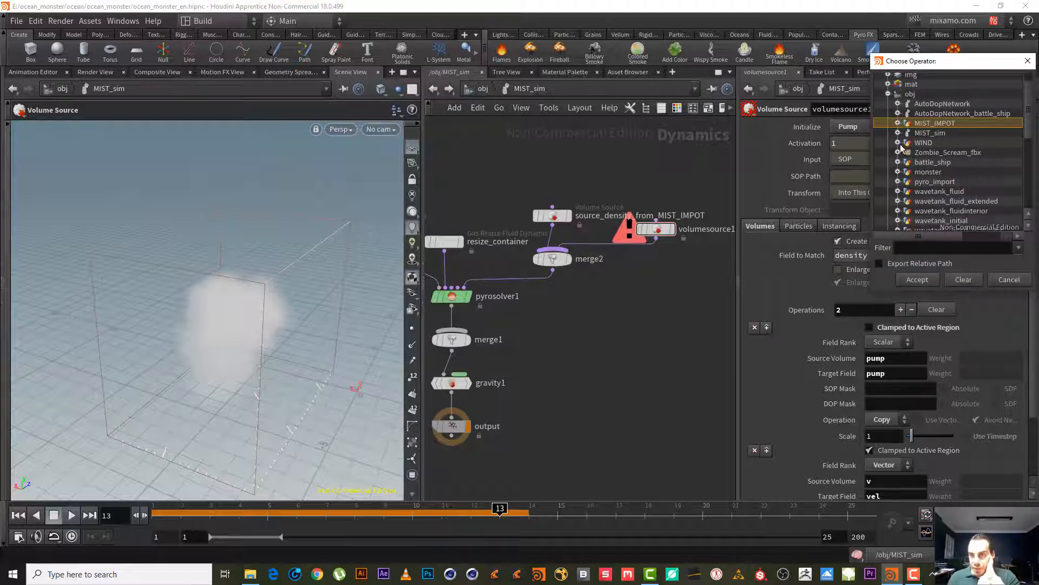
{"action": "left_click", "coordinate": [898, 143]}
{"action": "left_click", "coordinate": [964, 154]}
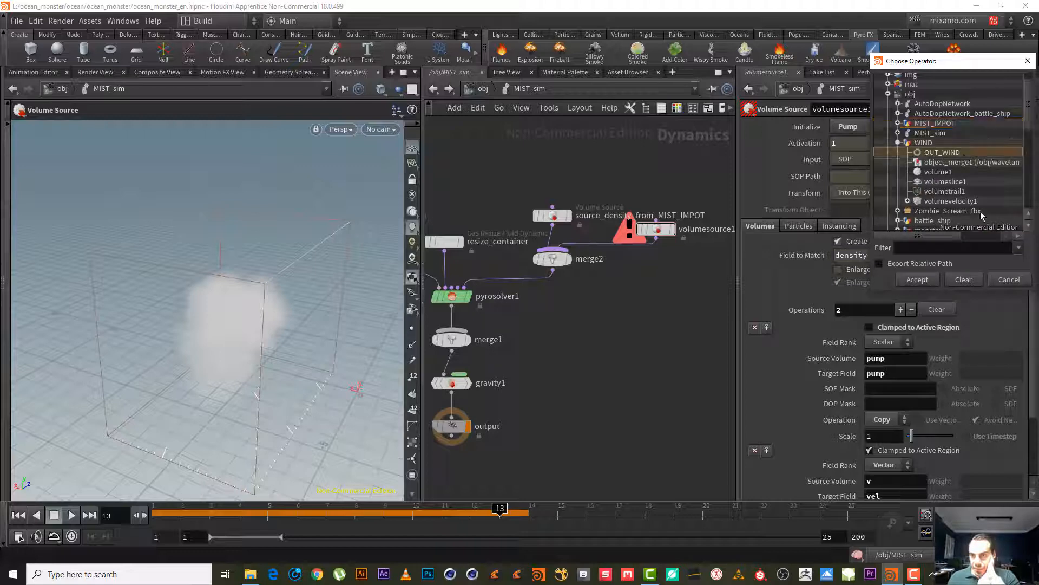
{"action": "left_click", "coordinate": [937, 278]}
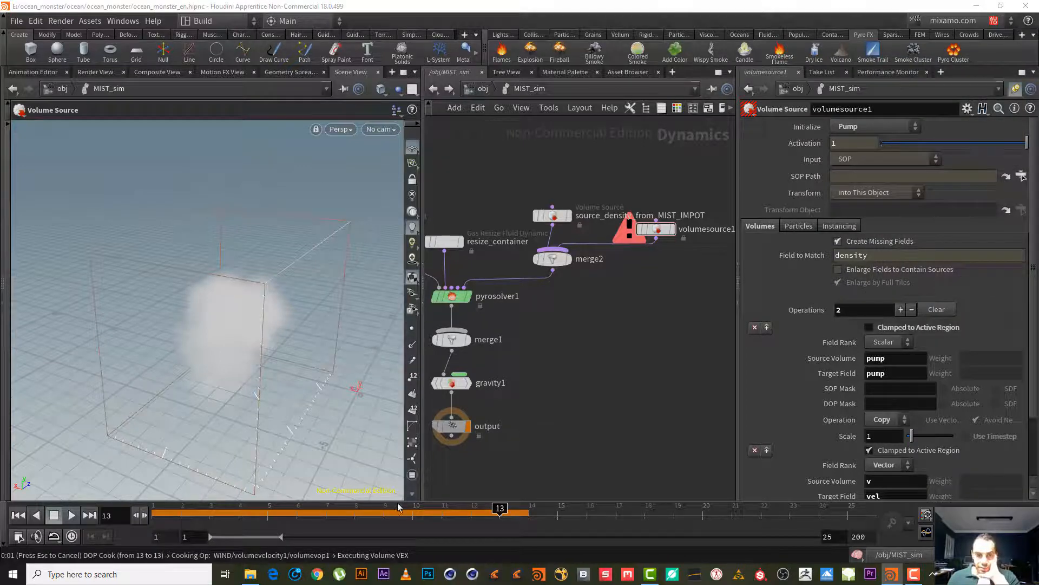
- Go to frame 7 and set the Scale of volumesource1's pump operation to 3
{"action": "left_click", "coordinate": [343, 518]}
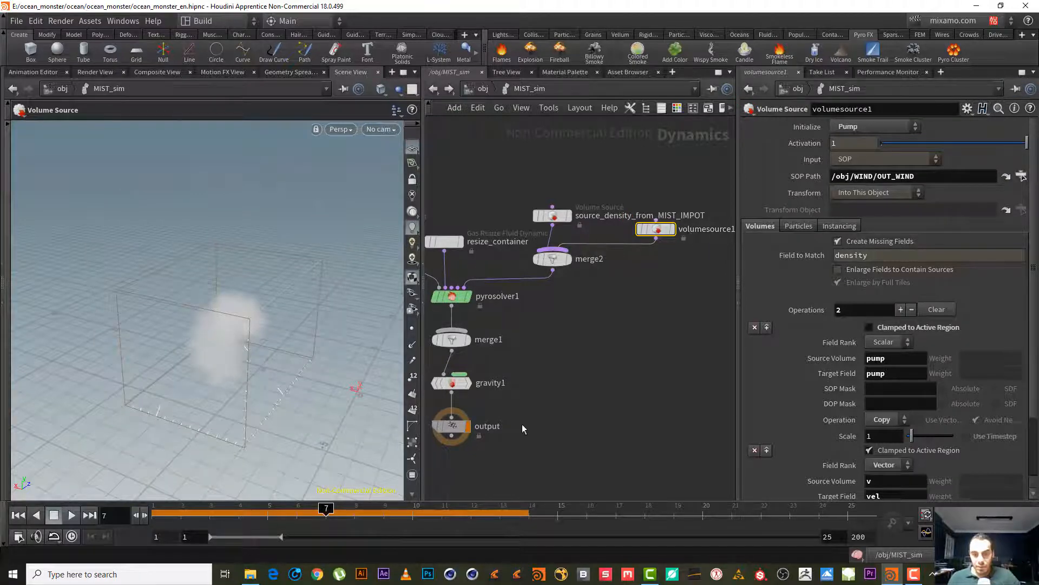
{"action": "scroll", "coordinate": [1031, 322], "scroll_direction": "down", "scroll_amount": 3}
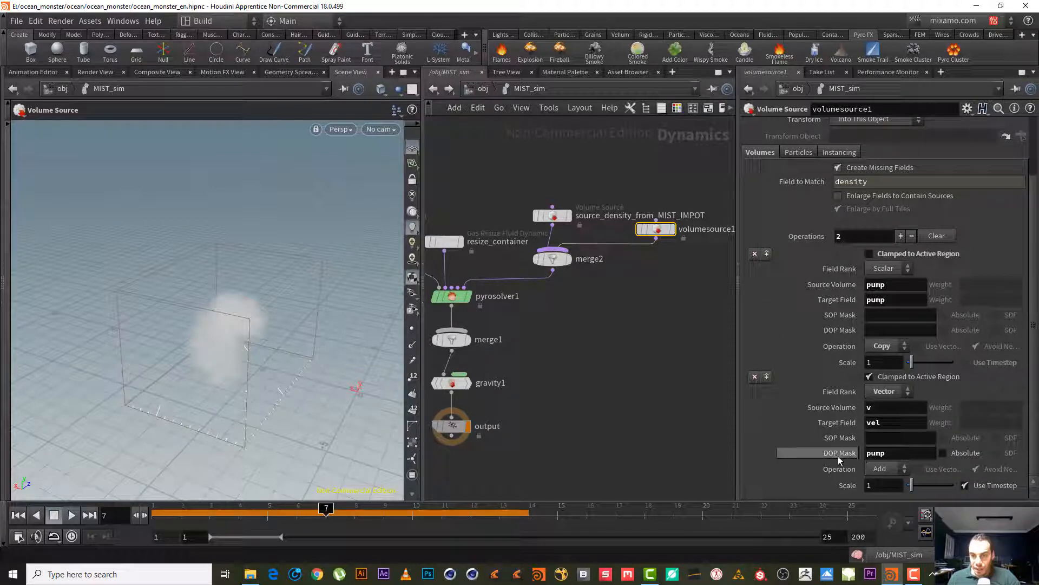
{"action": "left_click_drag", "start_coordinate": [278, 383], "coordinate": [283, 344]}
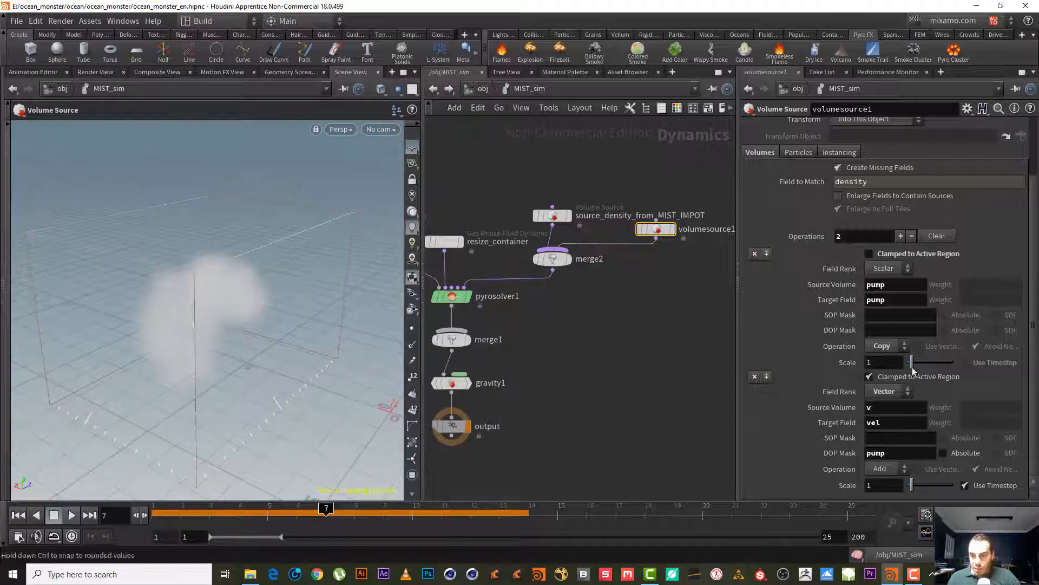
{"action": "left_click_drag", "start_coordinate": [874, 362], "coordinate": [839, 360]}
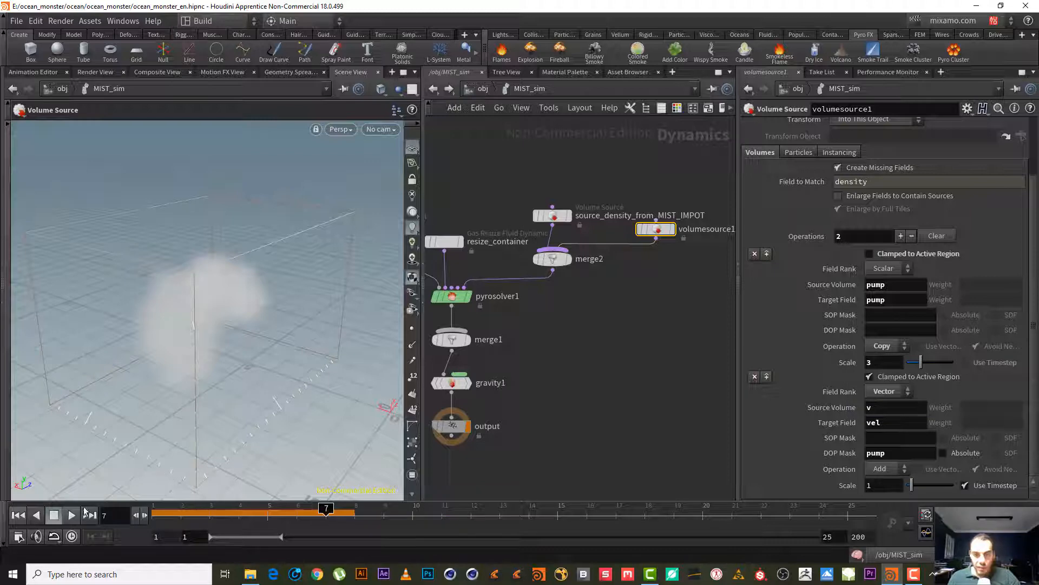
- Replay the simulation from frame 1 to frame 9 and display the pyro object's Velocity guide instead of Multi Field
{"action": "left_click", "coordinate": [20, 519]}
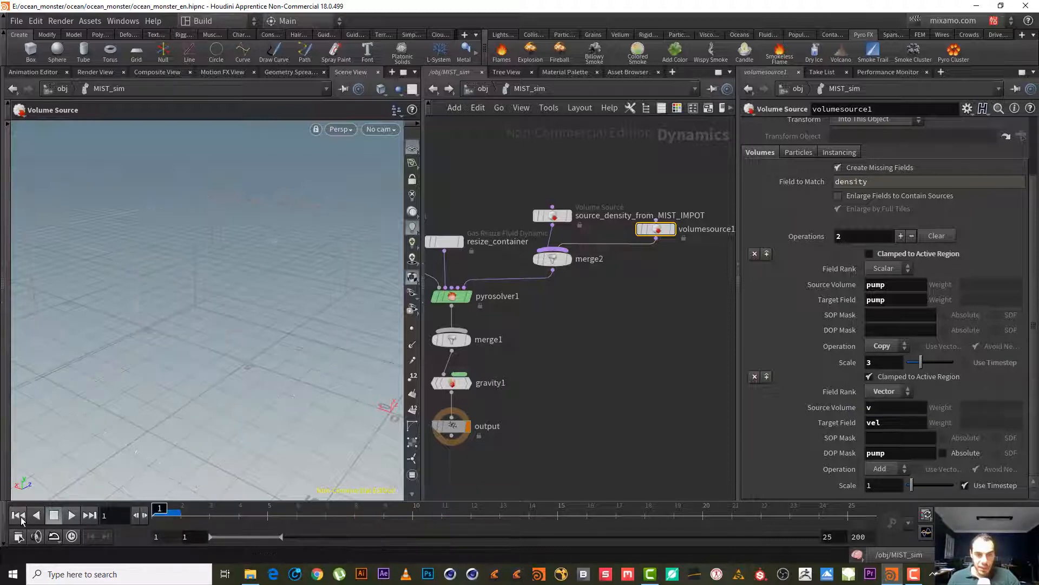
{"action": "left_click", "coordinate": [72, 515]}
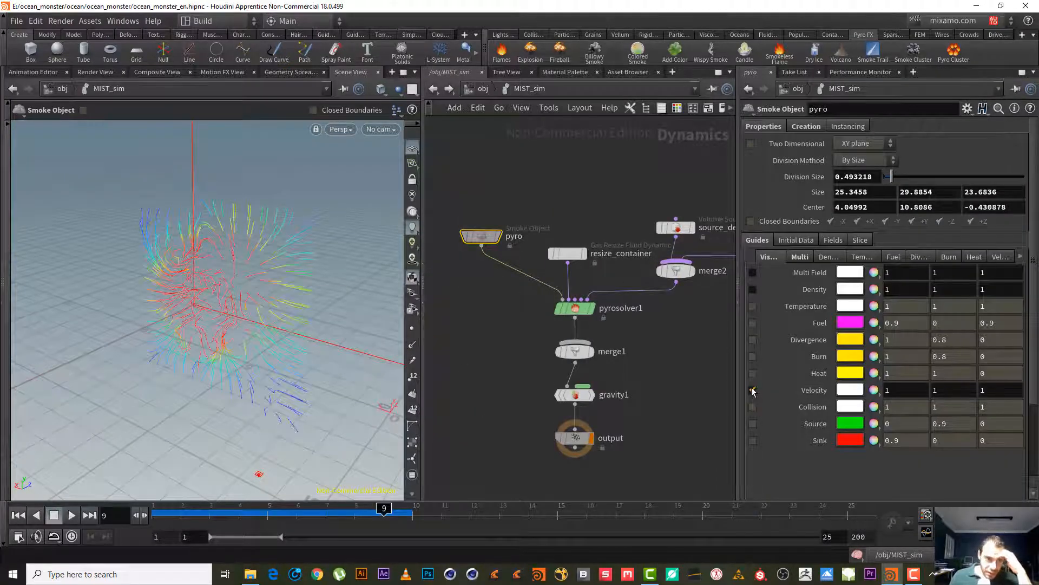
{"action": "left_click_drag", "start_coordinate": [247, 329], "coordinate": [207, 275], "text": "alt"}
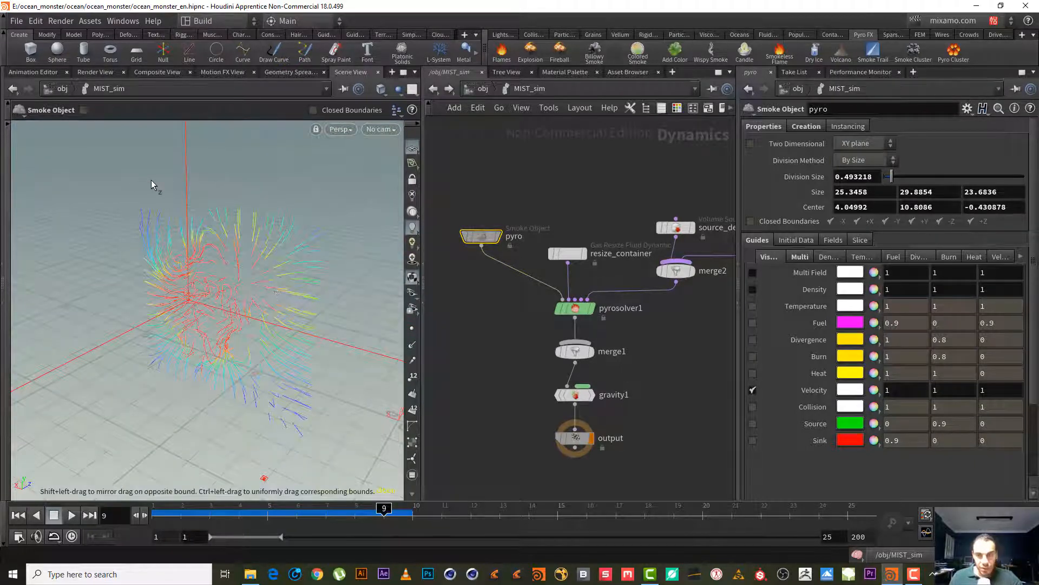
- Inspect volumesource1's pump and velocity operations and follow its SOP Path to OUT_WIND, returning to MIST_sim
{"action": "middle_click_drag", "start_coordinate": [648, 303], "coordinate": [511, 348]}
{"action": "left_click", "coordinate": [642, 285]}
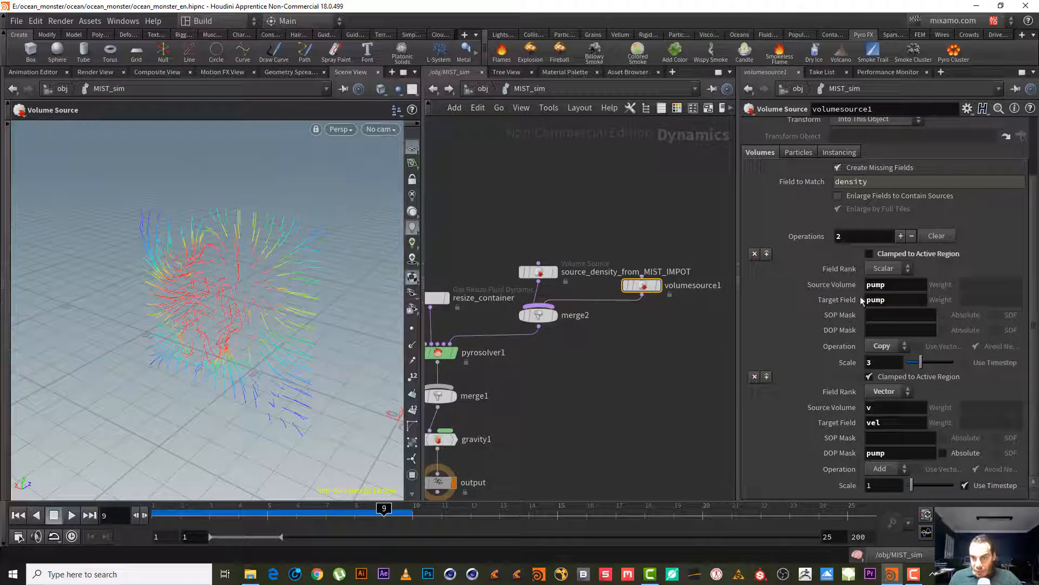
{"action": "left_click_drag", "start_coordinate": [889, 299], "coordinate": [806, 292]}
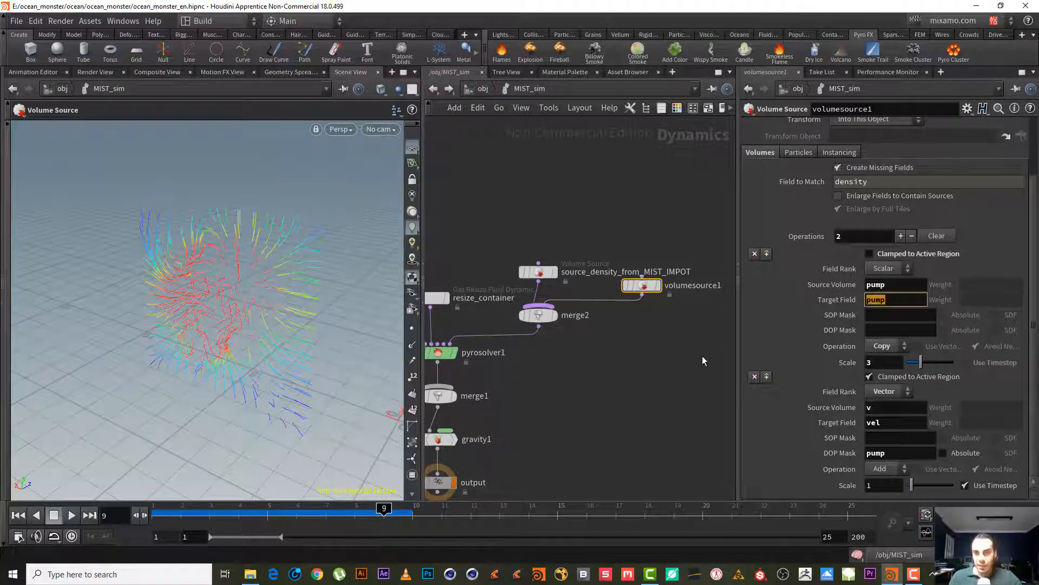
{"action": "middle_click", "coordinate": [645, 285]}
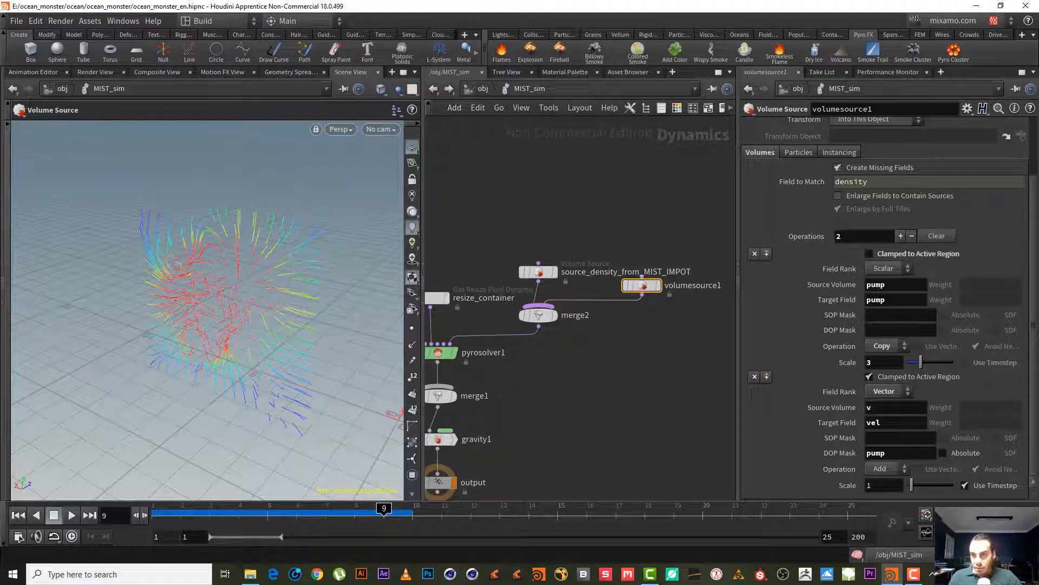
{"action": "scroll", "coordinate": [1034, 226], "scroll_direction": "up", "scroll_amount": 3}
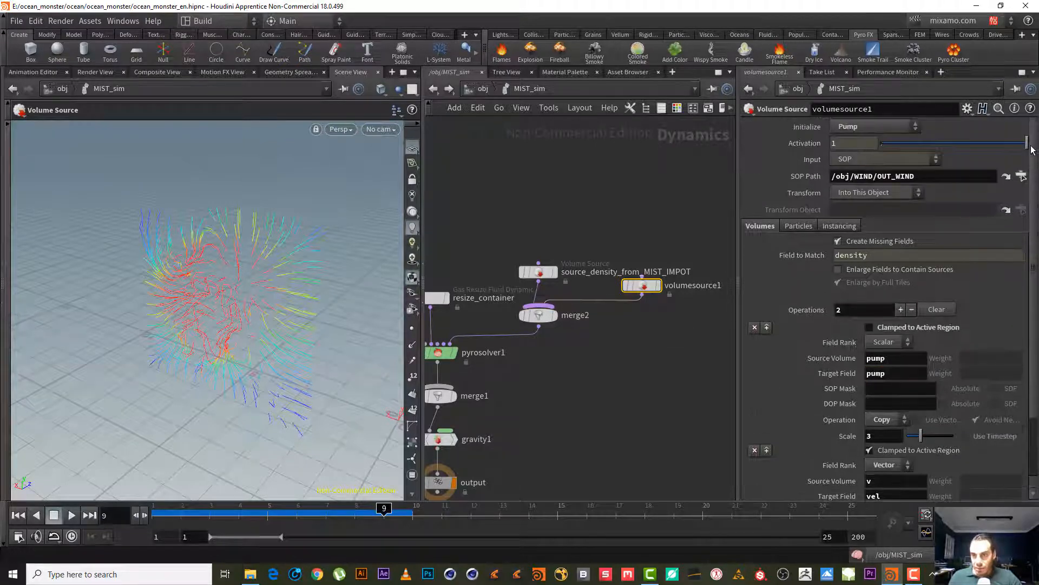
{"action": "left_click", "coordinate": [1006, 177]}
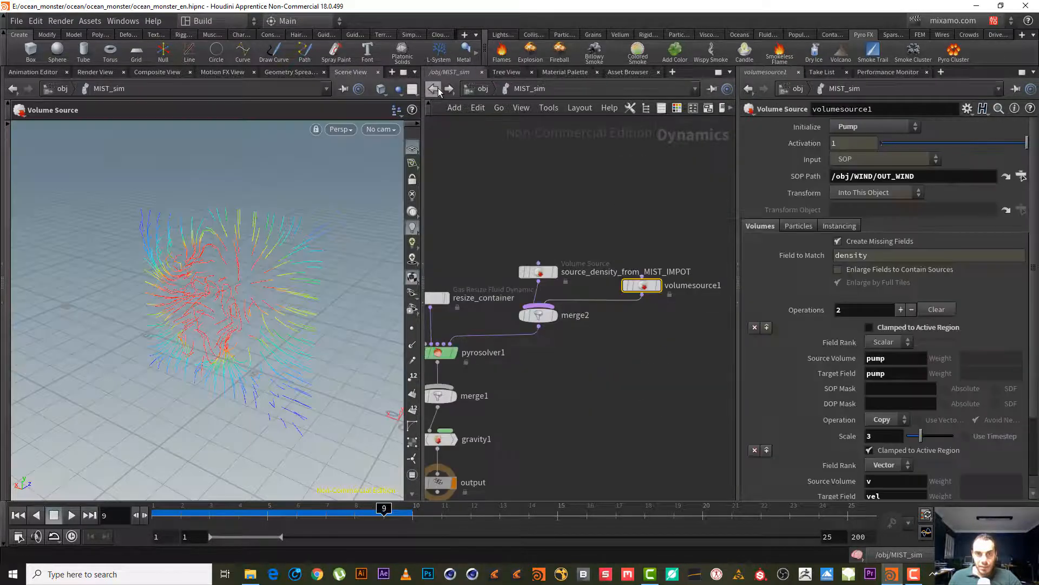
{"action": "left_click", "coordinate": [433, 88]}
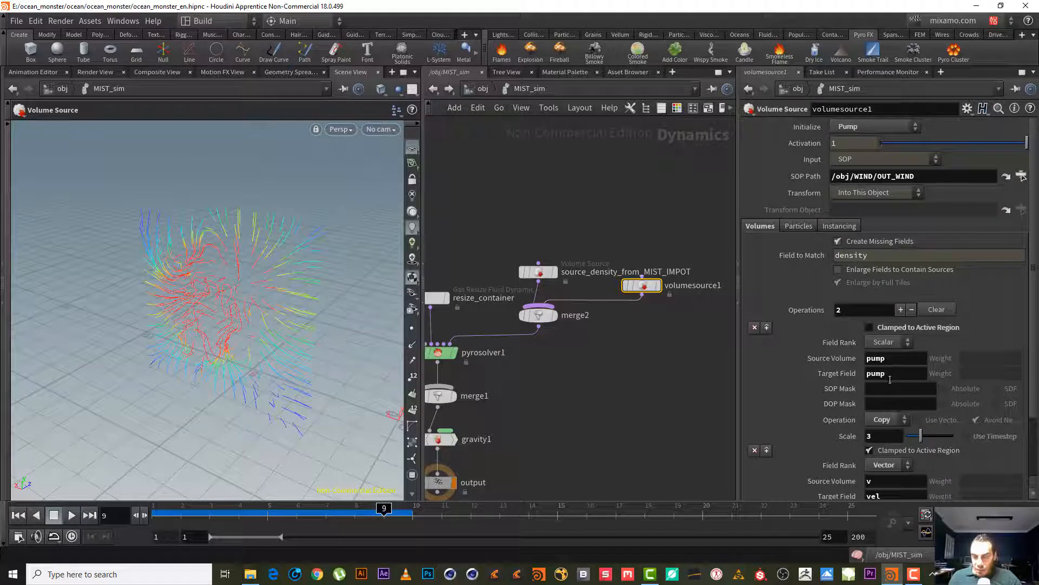
- Try VEL as the Target Field of volumesource1's pump operation and rewind the simulation to frame 2
{"action": "scroll", "coordinate": [1035, 335], "scroll_direction": "down", "scroll_amount": 2}
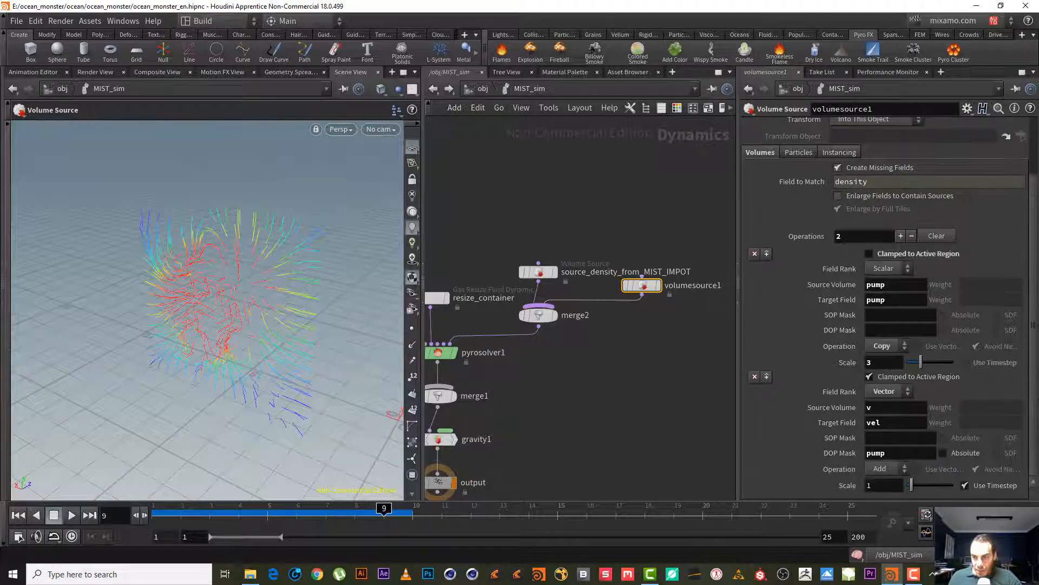
{"action": "scroll", "coordinate": [883, 325], "scroll_direction": "up", "scroll_amount": 2}
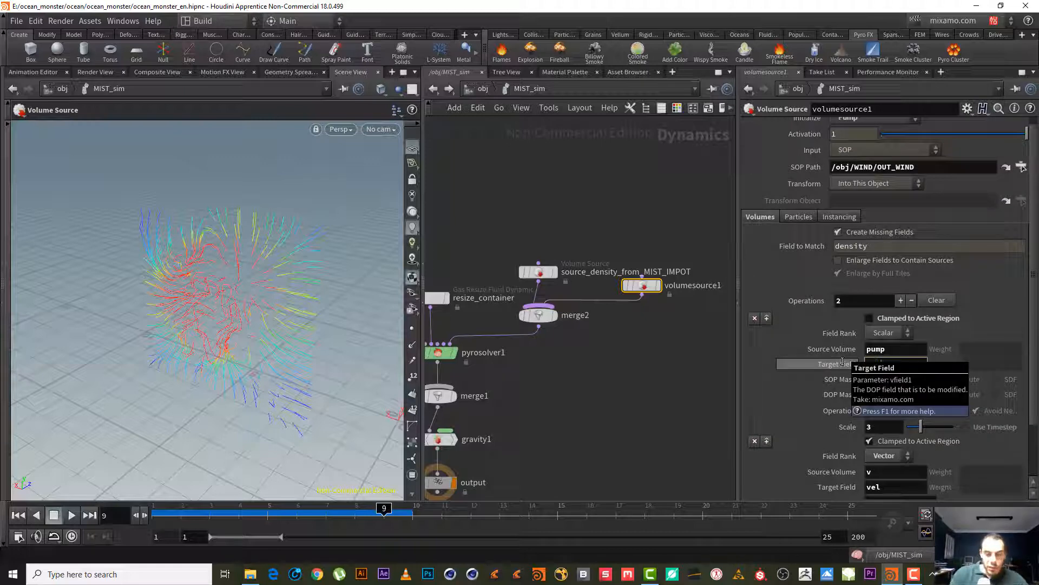
{"action": "key", "text": "Return"}
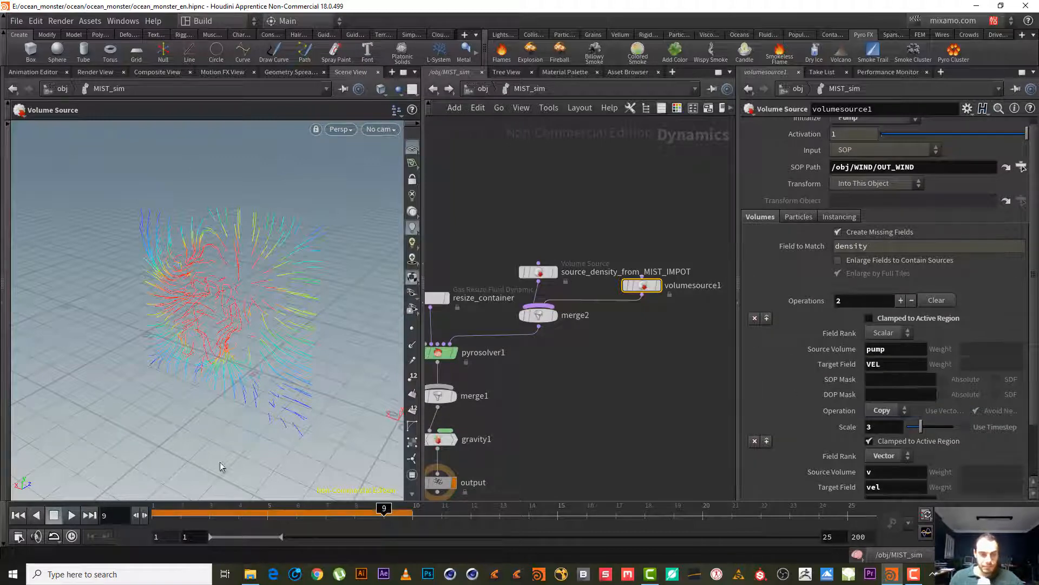
{"action": "left_click_drag", "start_coordinate": [297, 511], "coordinate": [181, 512]}
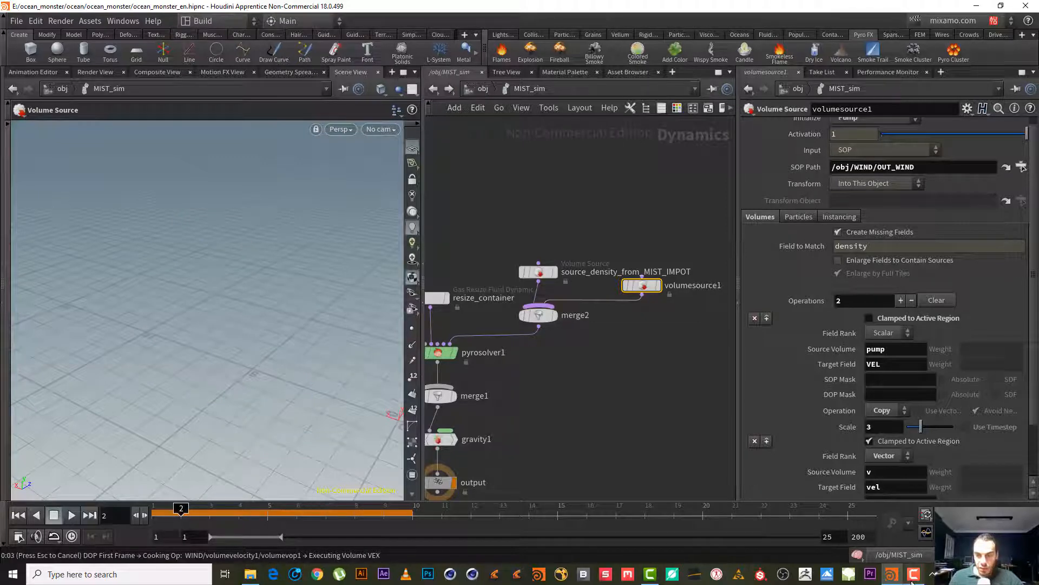
{"action": "left_click", "coordinate": [998, 488]}
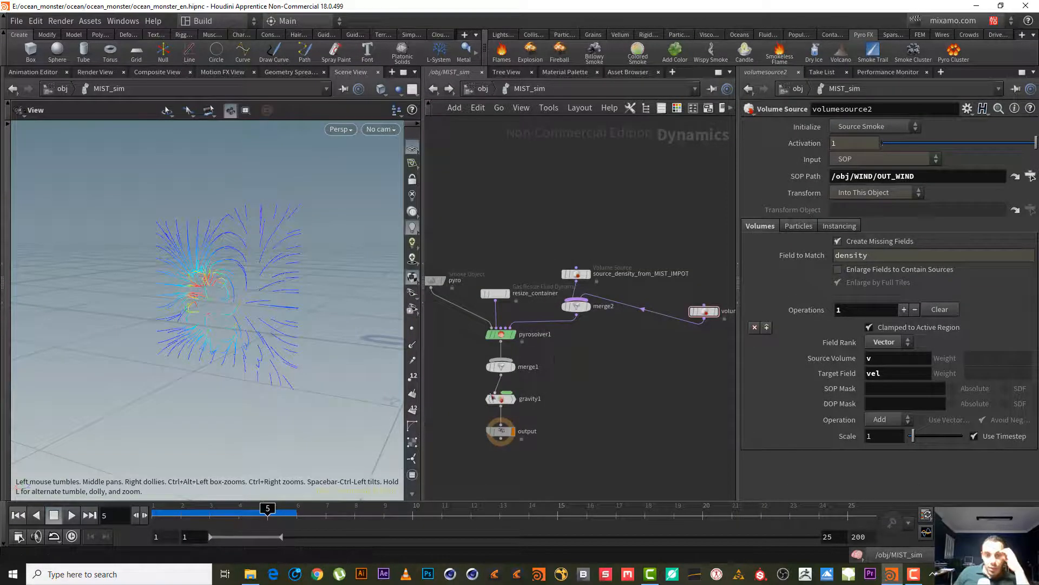
- Display the pyro object's Density guide instead of its Velocity guide
{"action": "left_click", "coordinate": [499, 431]}
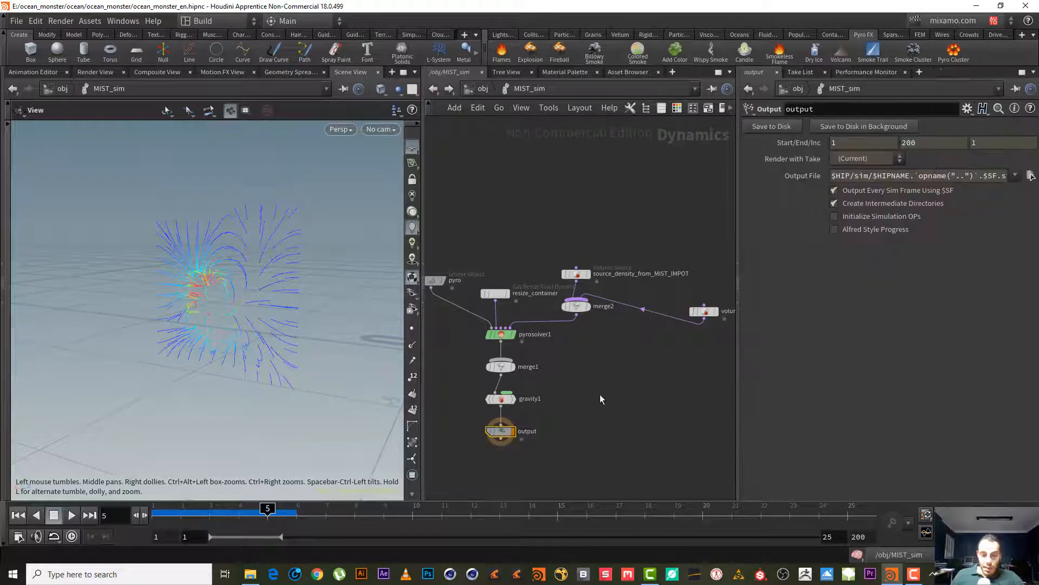
{"action": "scroll", "coordinate": [600, 400], "scroll_direction": "up", "scroll_amount": 4}
{"action": "middle_click_drag", "start_coordinate": [617, 406], "coordinate": [712, 379]}
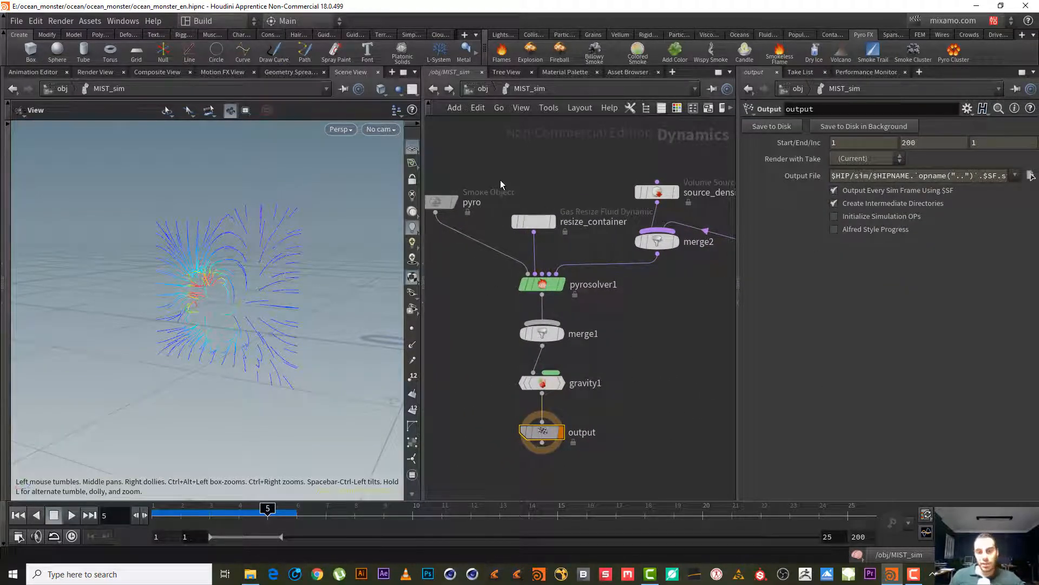
{"action": "middle_click_drag", "start_coordinate": [473, 156], "coordinate": [512, 179]}
{"action": "left_click", "coordinate": [479, 224]}
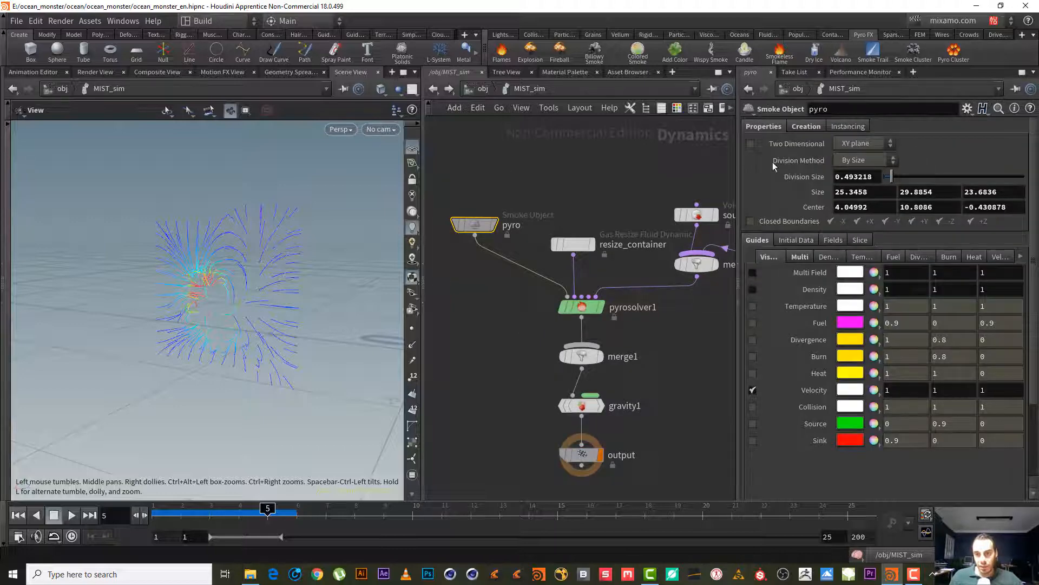
{"action": "left_click", "coordinate": [752, 390]}
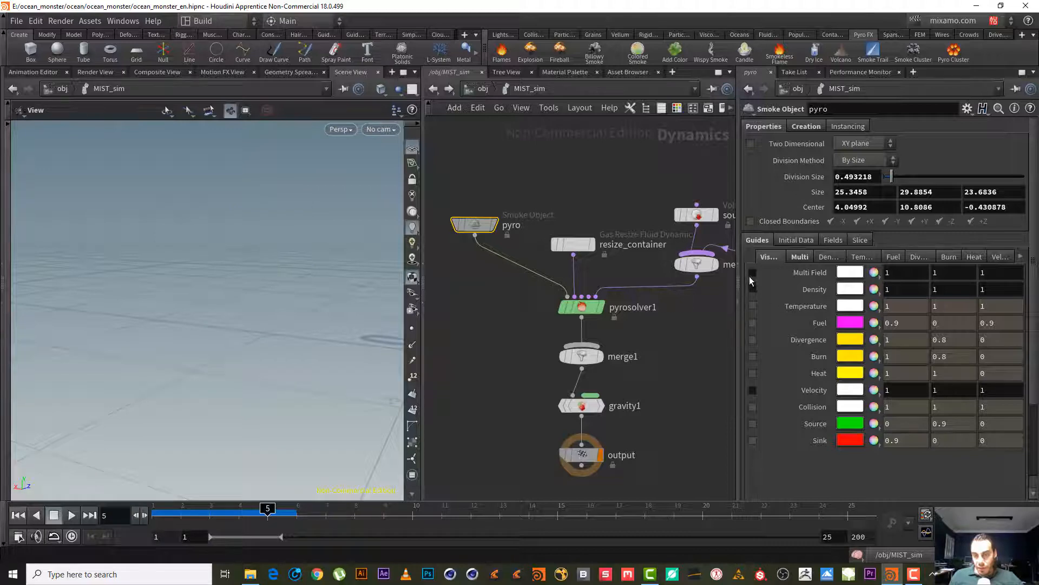
{"action": "left_click", "coordinate": [752, 274]}
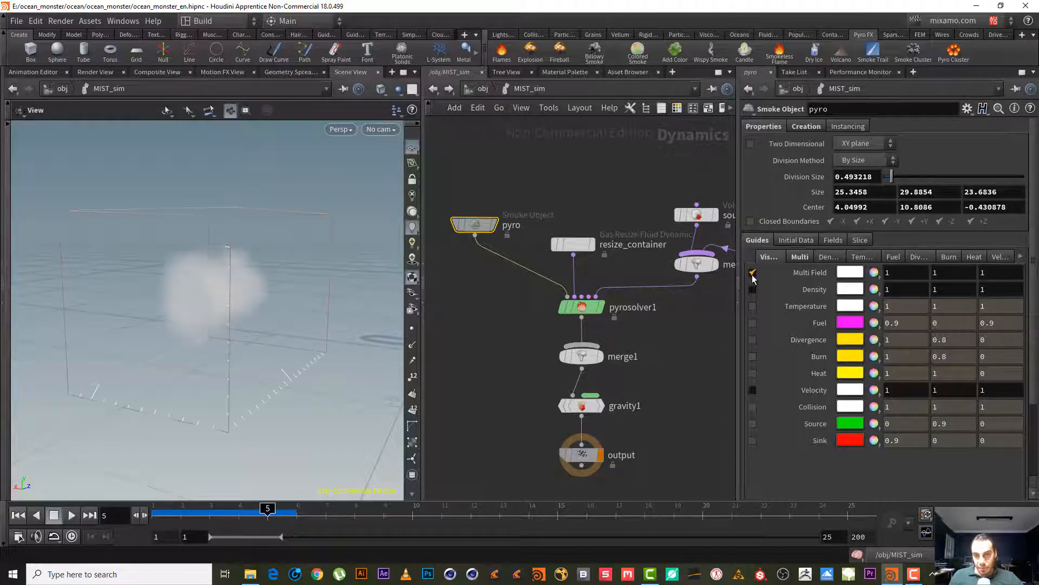
{"action": "left_click", "coordinate": [751, 273]}
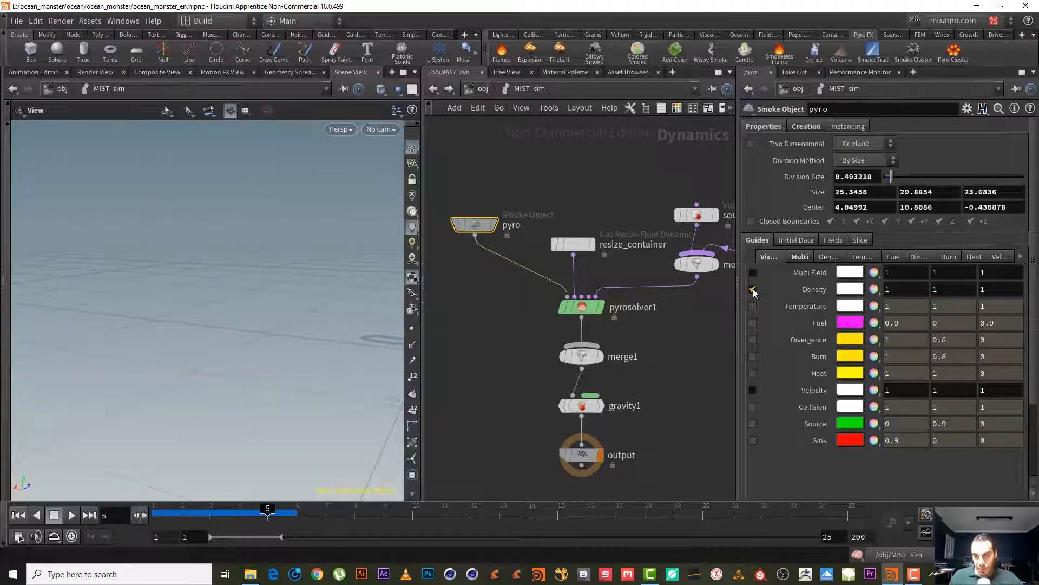
{"action": "left_click", "coordinate": [753, 290]}
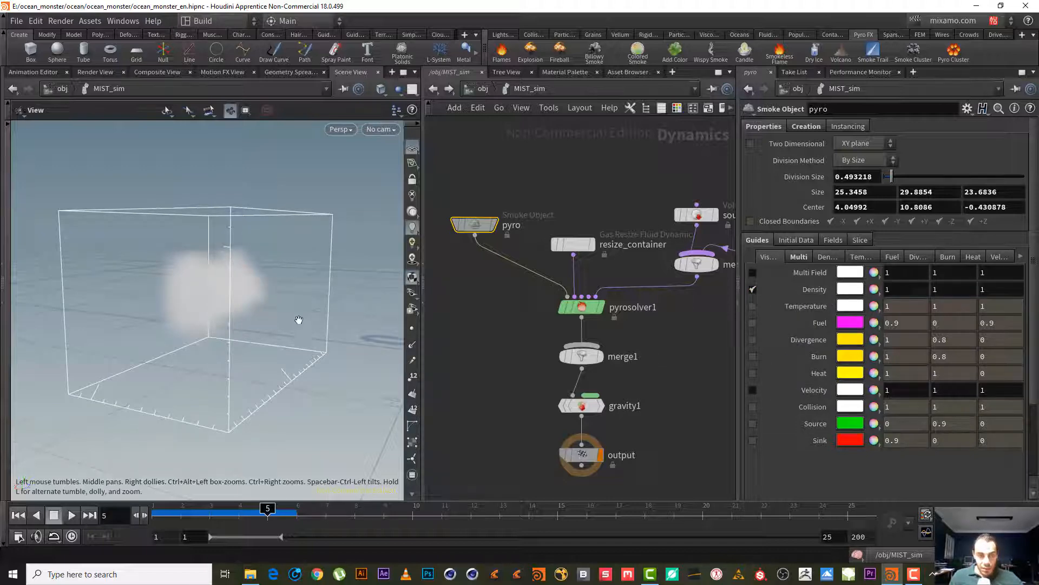
- Advance the mist simulation to frame 6 and examine the shape of the density from another angle
{"action": "left_click_drag", "start_coordinate": [299, 320], "coordinate": [265, 470]}
{"action": "left_click_drag", "start_coordinate": [220, 512], "coordinate": [281, 512]}
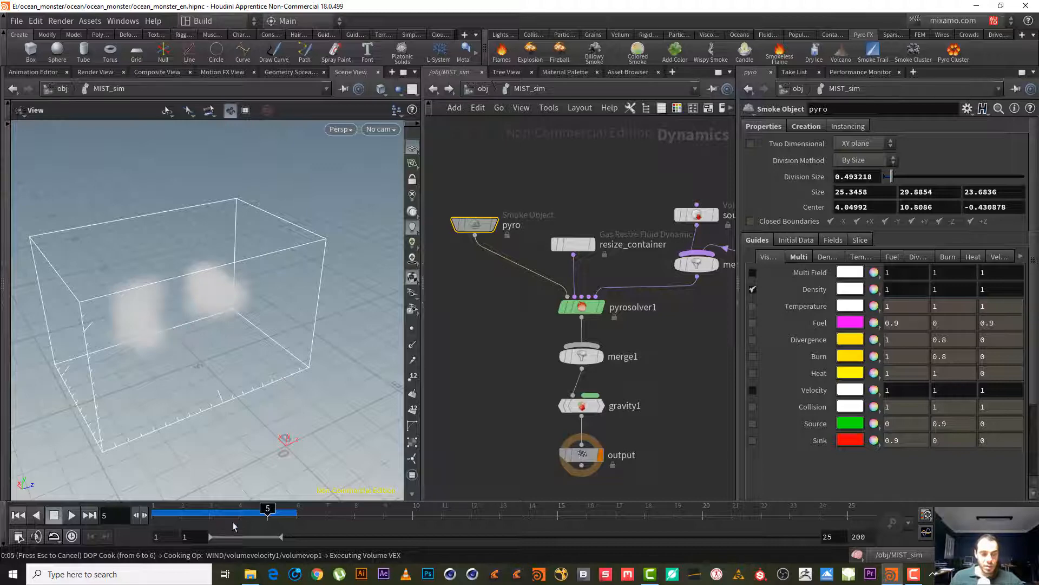
{"action": "left_click_drag", "start_coordinate": [170, 326], "coordinate": [219, 314]}
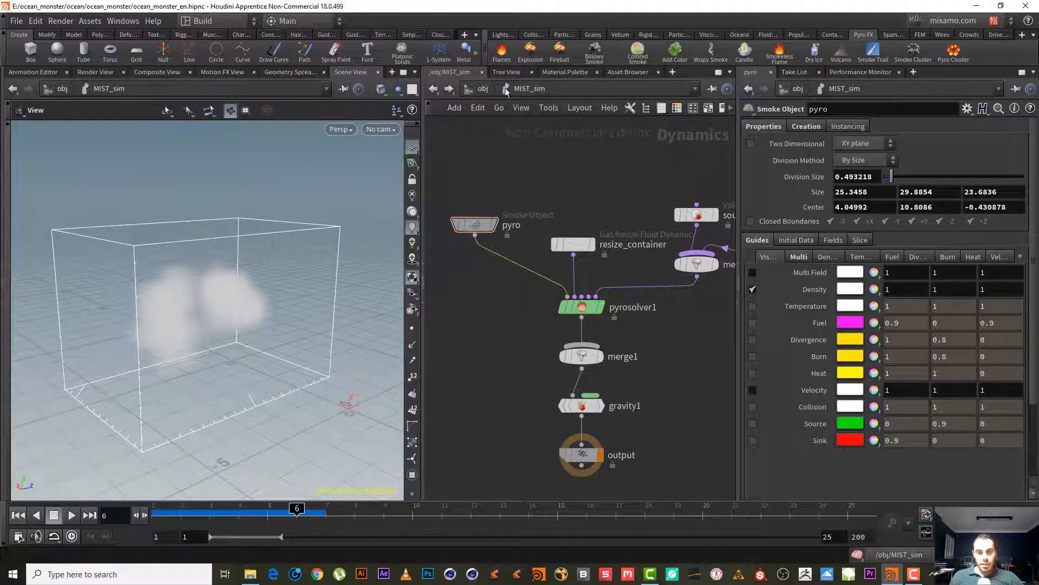
- Return to the object level, rewind to frame 1 and inspect the settings of MIST_IMPOT and MIST_sim
{"action": "left_click", "coordinate": [482, 89]}
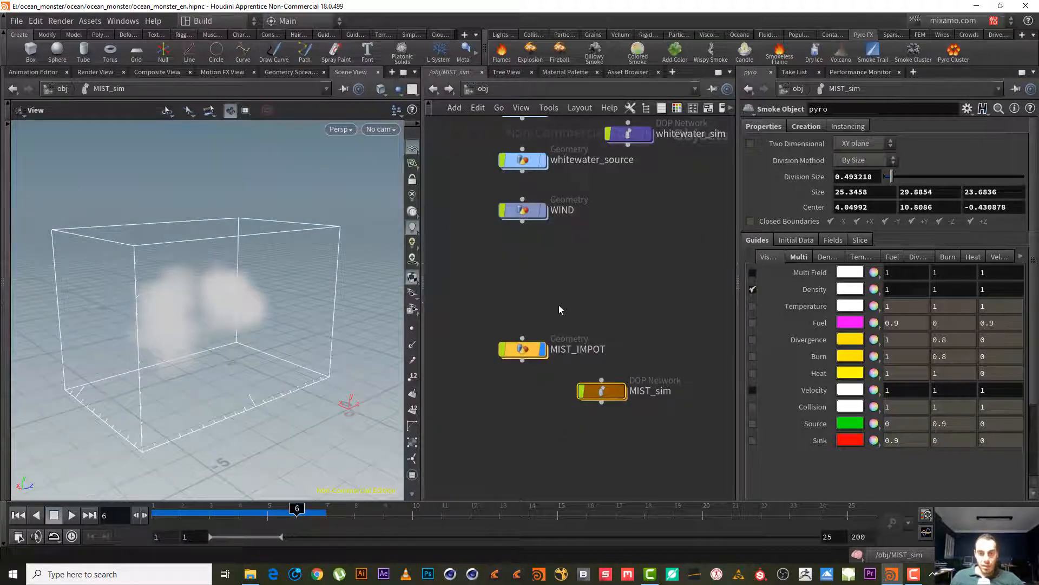
{"action": "left_click", "coordinate": [523, 348]}
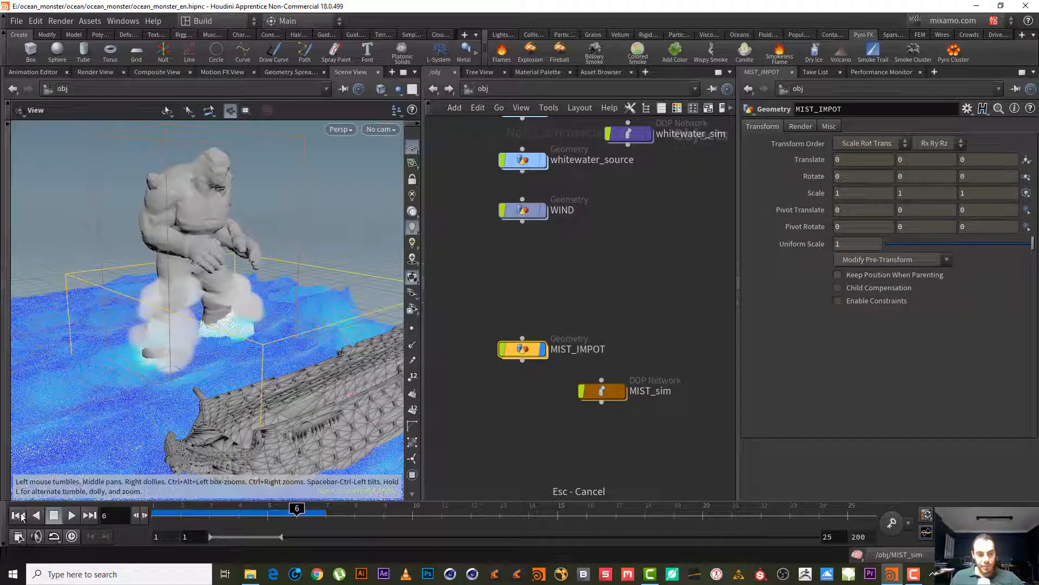
{"action": "key", "text": "ctrl+Left"}
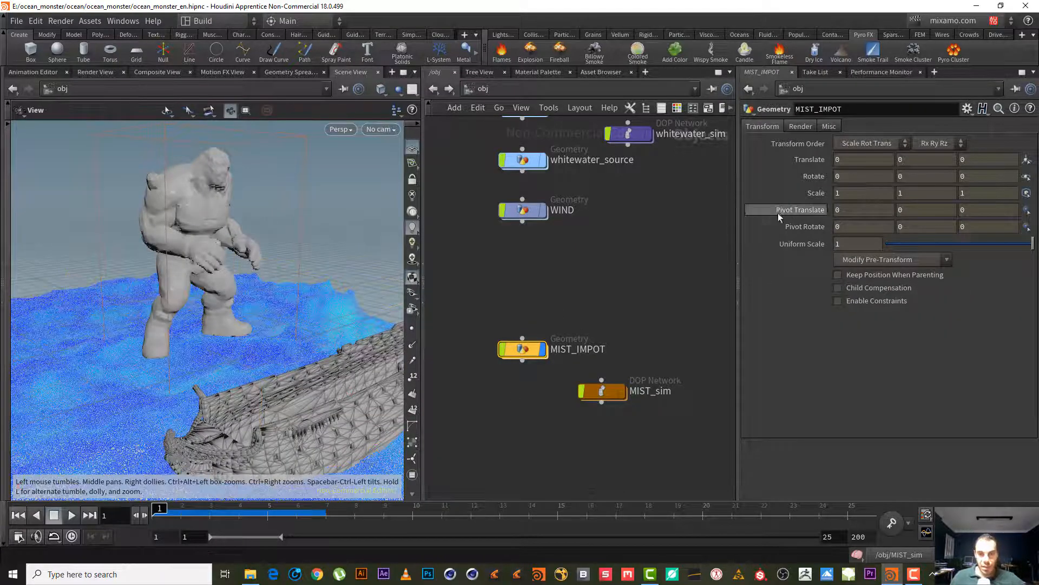
{"action": "left_click", "coordinate": [801, 126]}
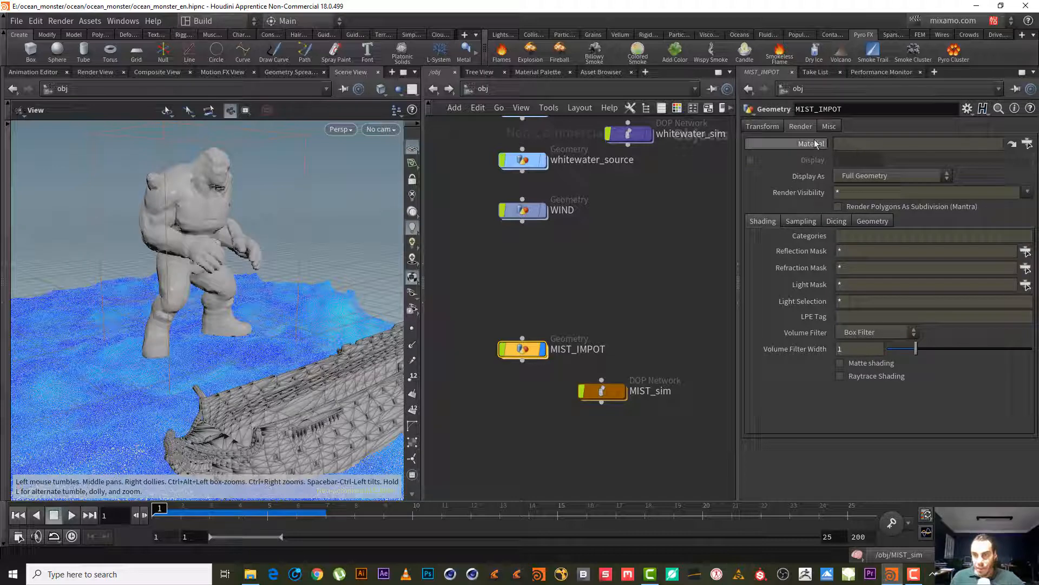
{"action": "left_click", "coordinate": [598, 391]}
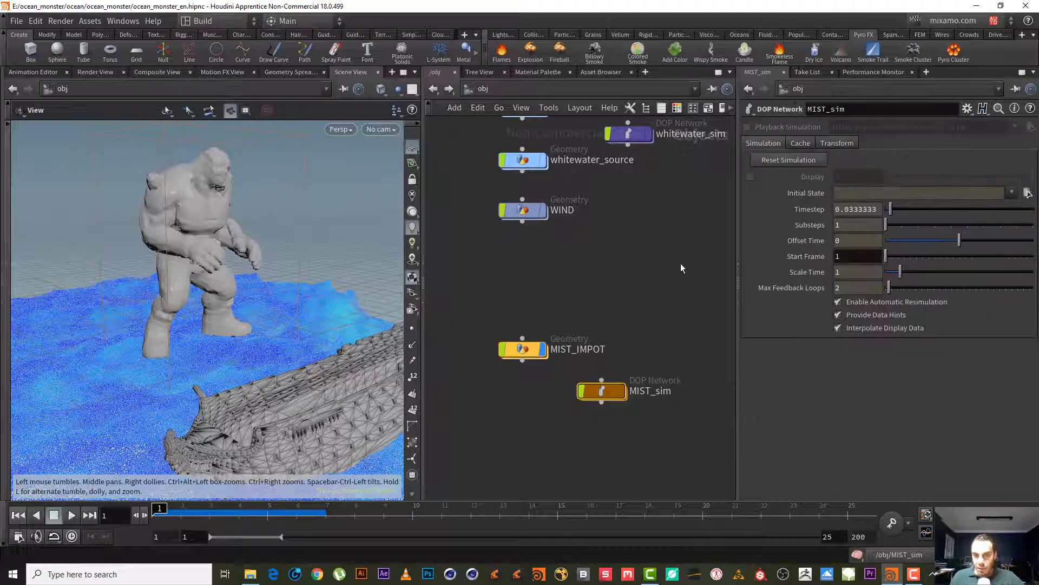
- Find the pyro_import geometry node among the upper objects and place it directly below MIST_IMPOT, beside MIST_sim
{"action": "scroll", "coordinate": [625, 360], "scroll_direction": "down", "scroll_amount": 5}
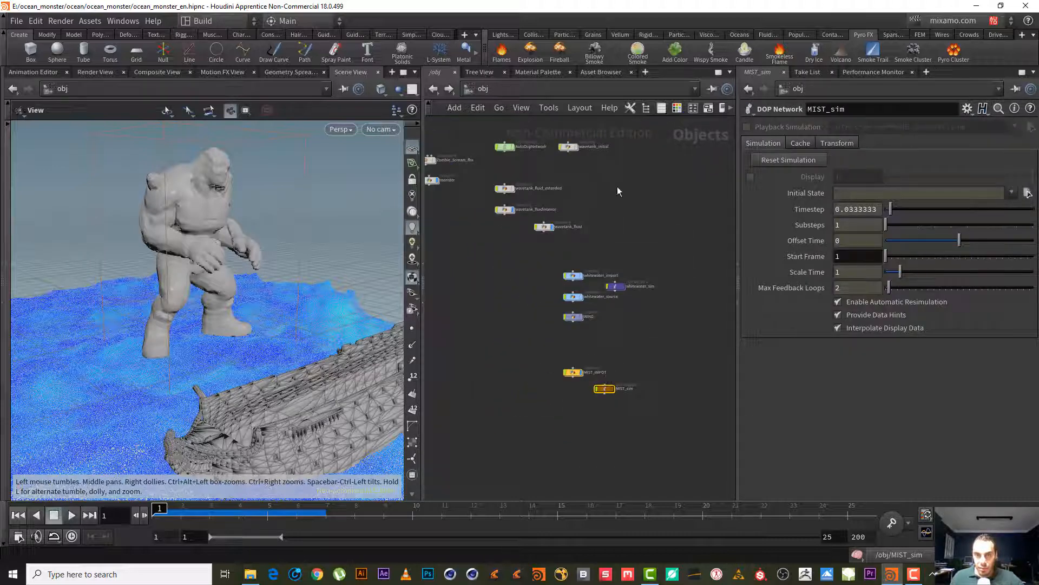
{"action": "middle_click_drag", "start_coordinate": [588, 183], "coordinate": [654, 312]}
{"action": "right_click_drag", "start_coordinate": [655, 311], "coordinate": [692, 347]}
{"action": "middle_click_drag", "start_coordinate": [636, 299], "coordinate": [644, 411]}
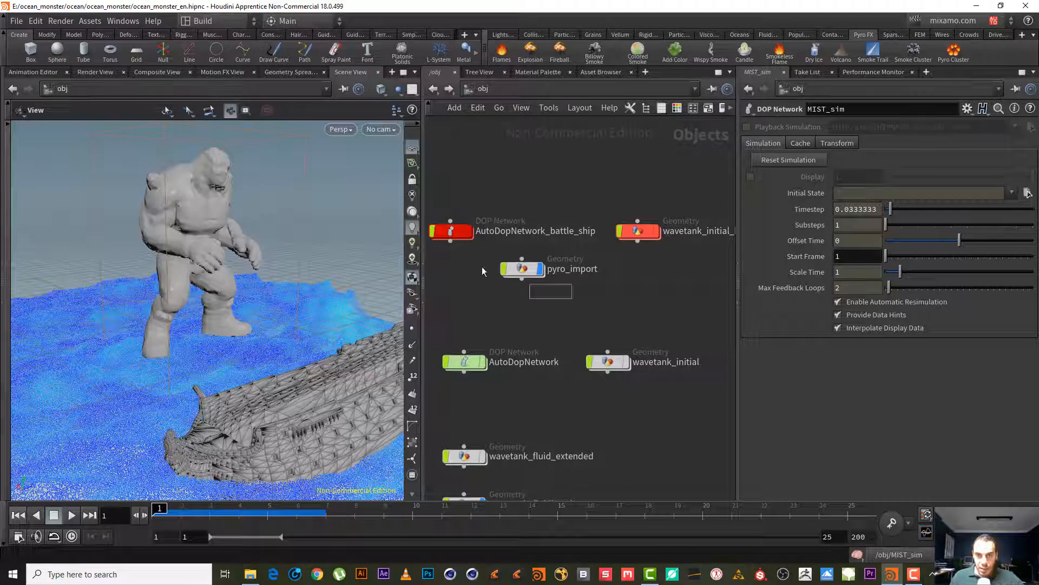
{"action": "left_click", "coordinate": [534, 273]}
{"action": "middle_click_drag", "start_coordinate": [541, 283], "coordinate": [588, 148]}
{"action": "left_click_drag", "start_coordinate": [565, 135], "coordinate": [554, 471]}
{"action": "middle_click_drag", "start_coordinate": [652, 429], "coordinate": [630, 273]}
{"action": "right_click_drag", "start_coordinate": [631, 272], "coordinate": [615, 325]}
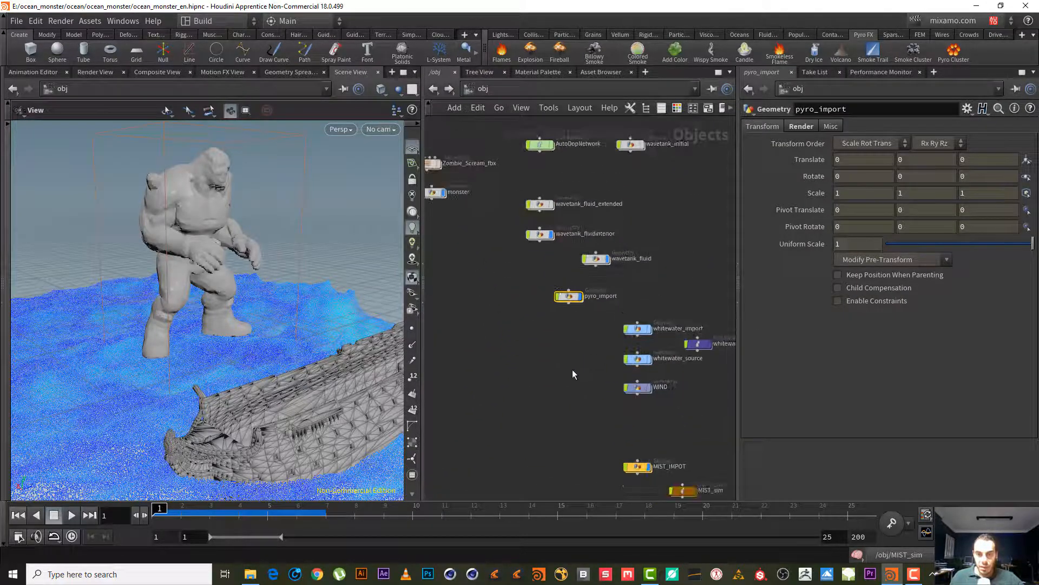
{"action": "middle_click_drag", "start_coordinate": [577, 362], "coordinate": [517, 255]}
{"action": "left_click_drag", "start_coordinate": [507, 191], "coordinate": [577, 407]}
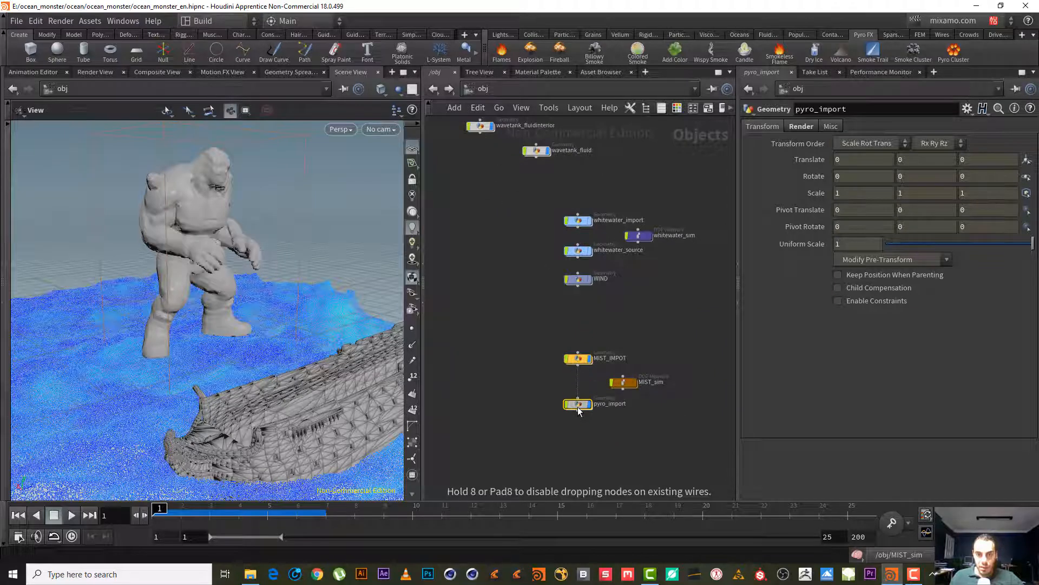
- Rename pyro_import as mist_import and give the node the same orange-yellow colour as MIST_IMPOT
{"action": "scroll", "coordinate": [642, 426], "scroll_direction": "up", "scroll_amount": 3}
{"action": "double_click", "coordinate": [586, 388]}
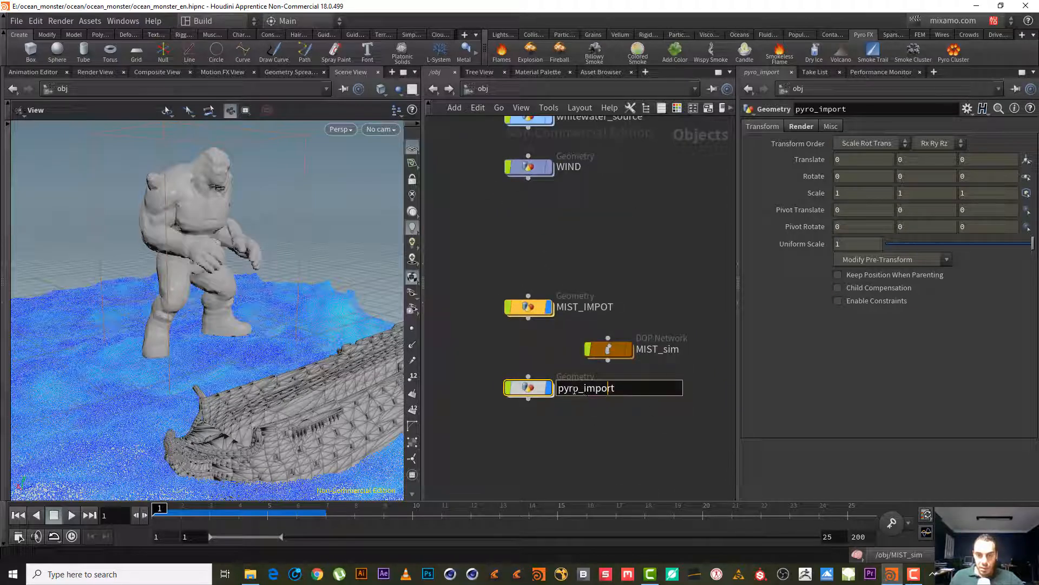
{"action": "left_click_drag", "start_coordinate": [576, 390], "coordinate": [558, 388]}
{"action": "type", "text": "mist"}
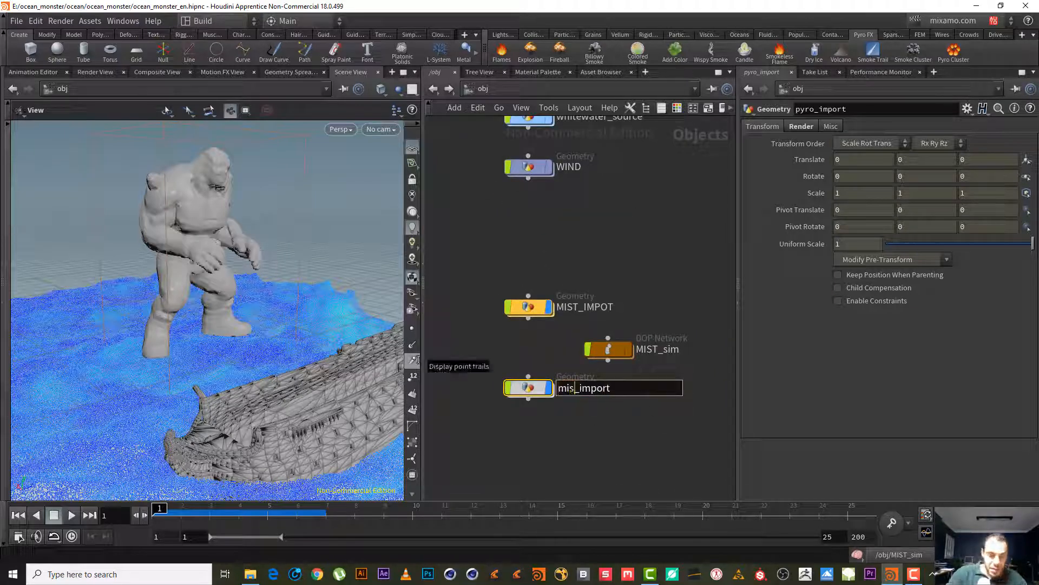
{"action": "key", "text": "Return"}
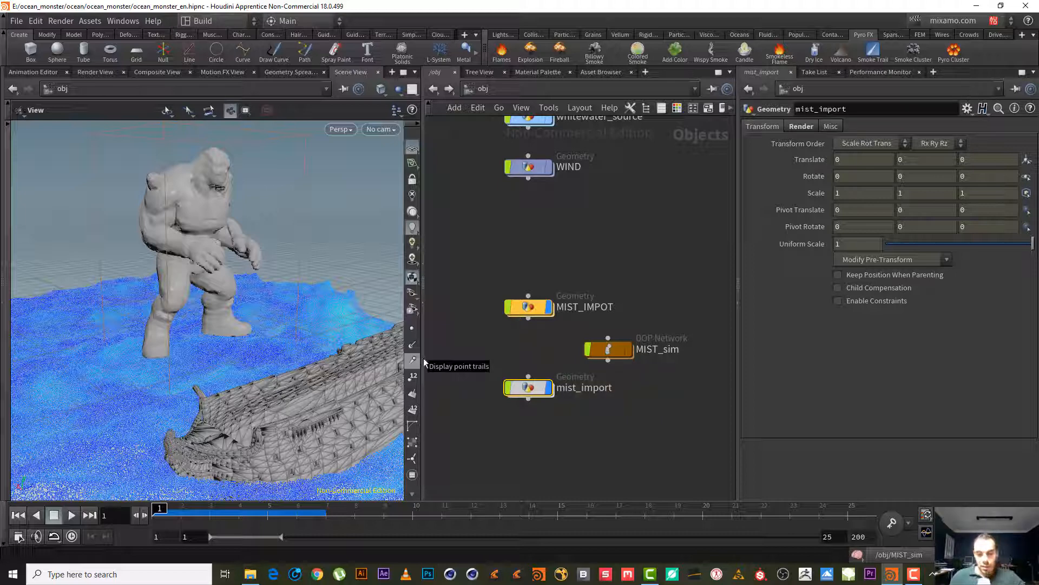
{"action": "key", "text": "c"}
{"action": "key", "text": "c"}
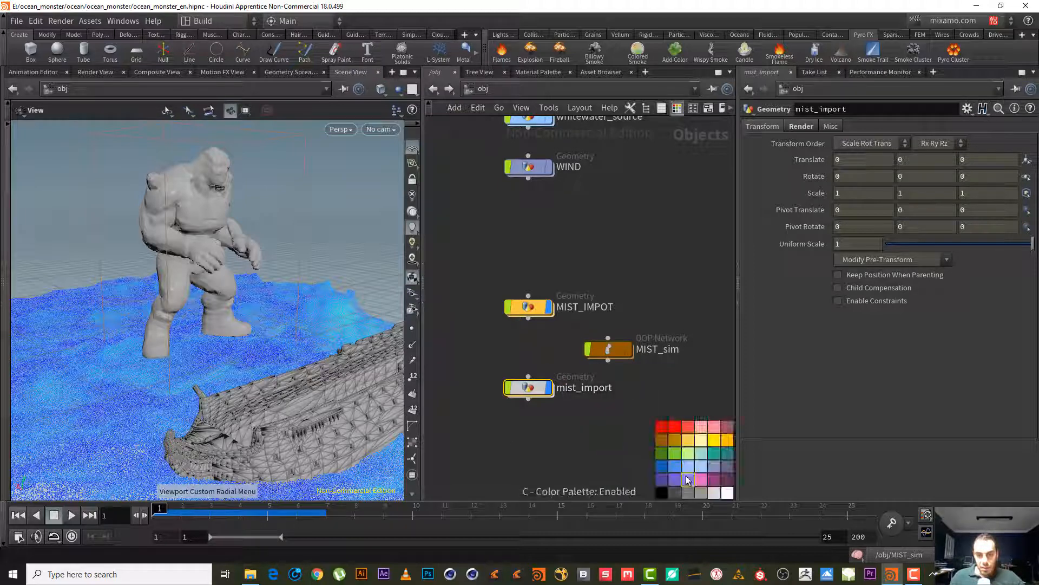
{"action": "left_click_drag", "start_coordinate": [566, 439], "coordinate": [501, 357]}
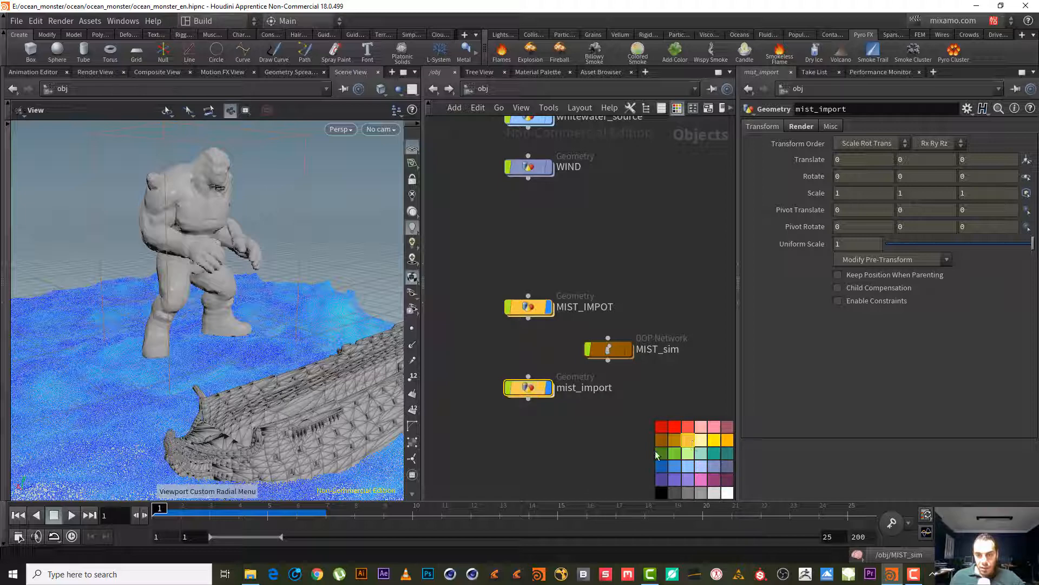
{"action": "key", "text": "c"}
- Inside mist_import, remove the Cd, fuel, heat, temperature, rest2 and rest fields from import_pyrofields, keeping only density and vel
{"action": "left_click", "coordinate": [803, 128]}
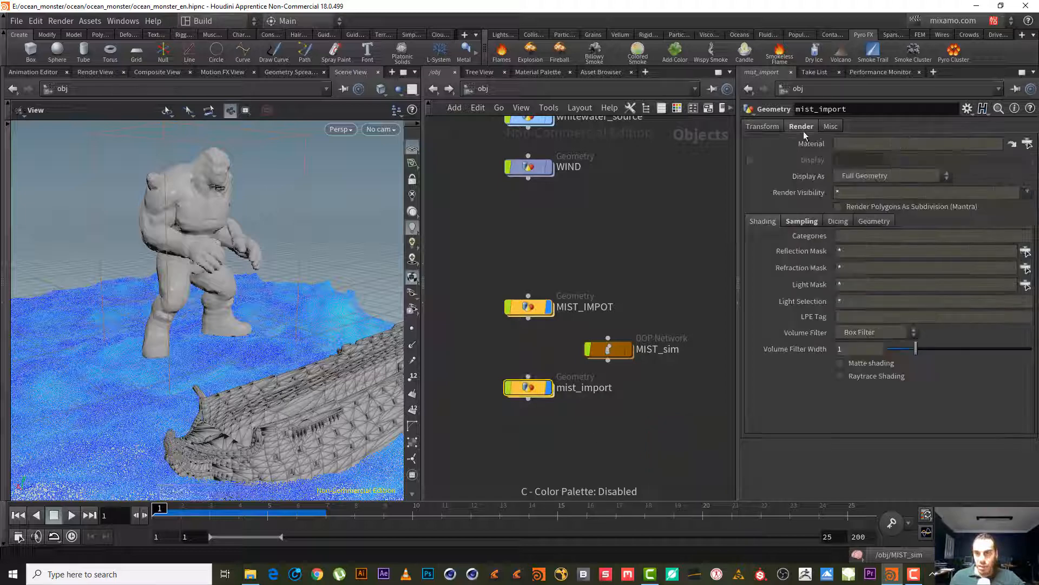
{"action": "double_click", "coordinate": [534, 387]}
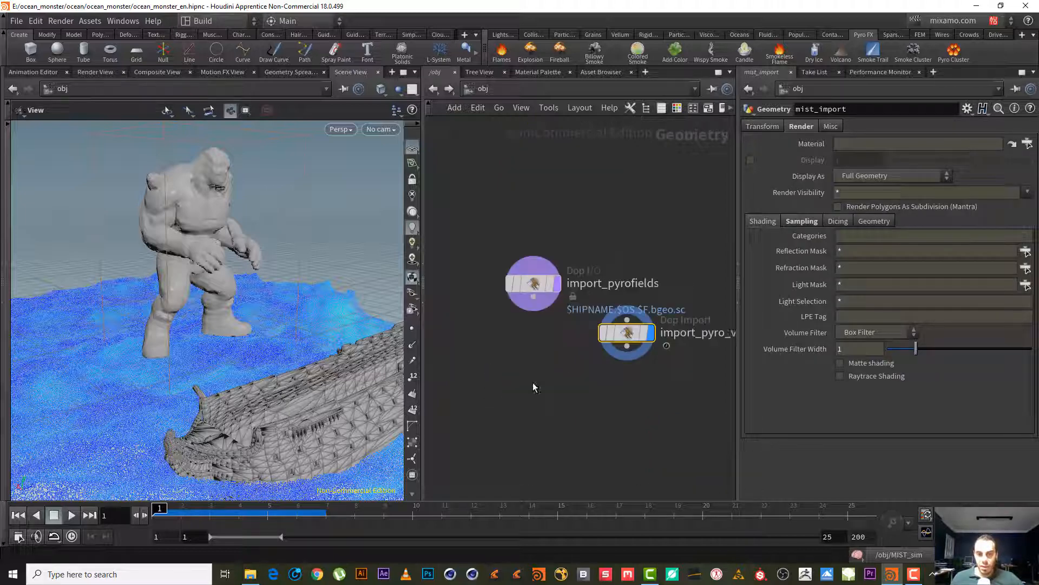
{"action": "left_click_drag", "start_coordinate": [538, 192], "coordinate": [489, 343]}
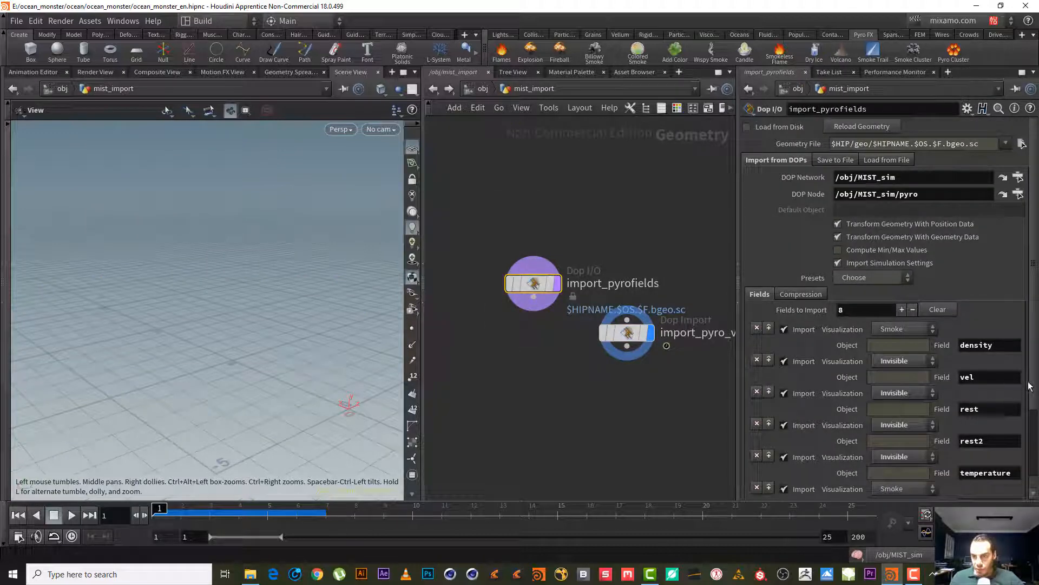
{"action": "scroll", "coordinate": [1033, 388], "scroll_direction": "down", "scroll_amount": 3}
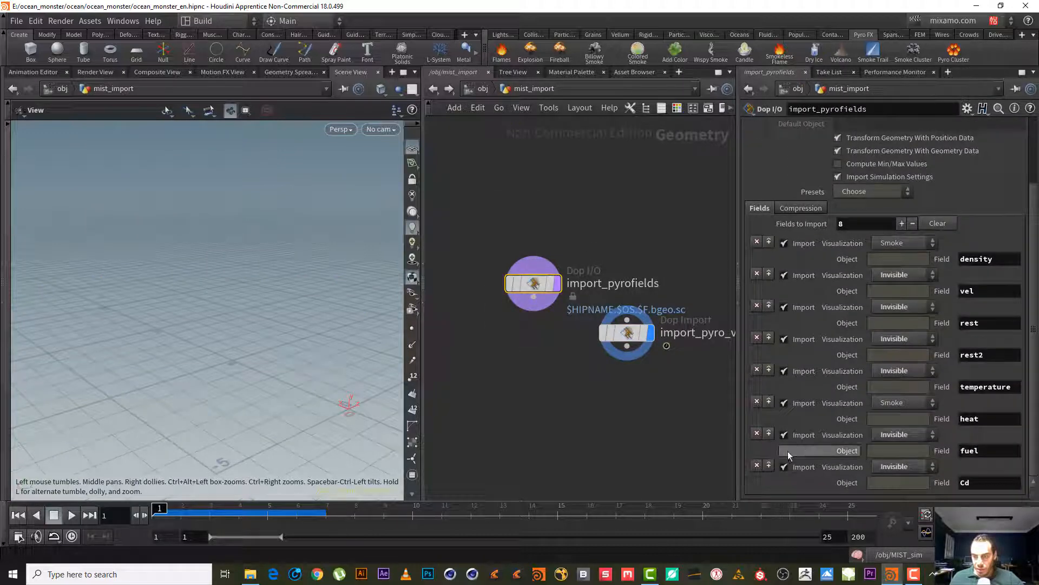
{"action": "left_click", "coordinate": [757, 466]}
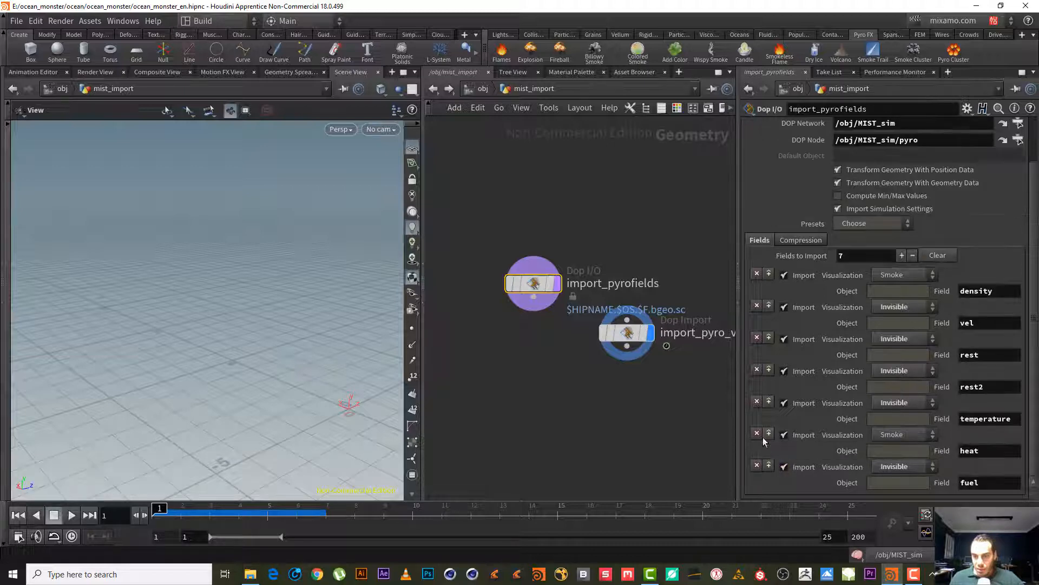
{"action": "left_click", "coordinate": [757, 465]}
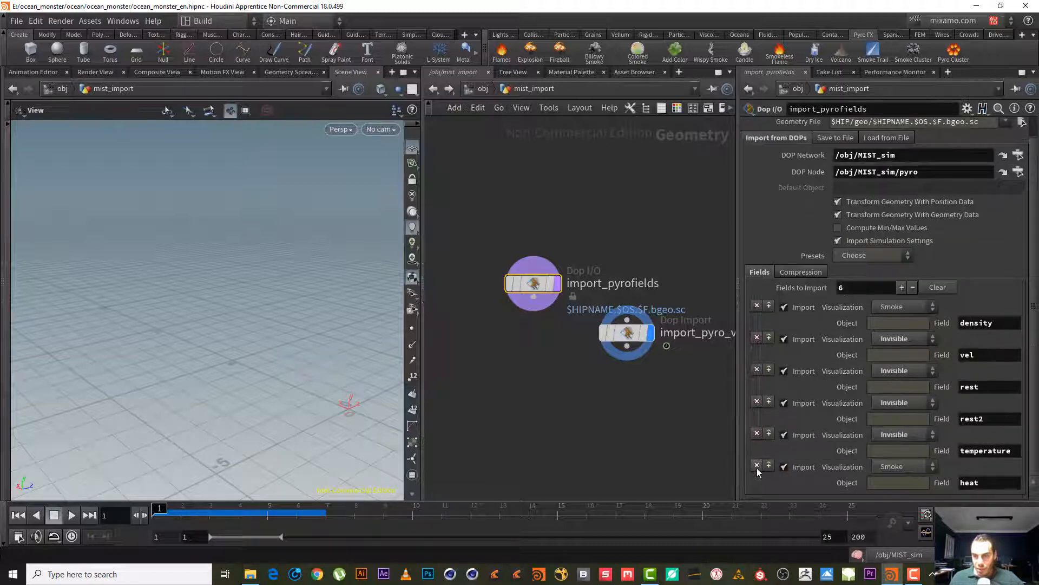
{"action": "left_click", "coordinate": [756, 467]}
{"action": "left_click", "coordinate": [757, 457]}
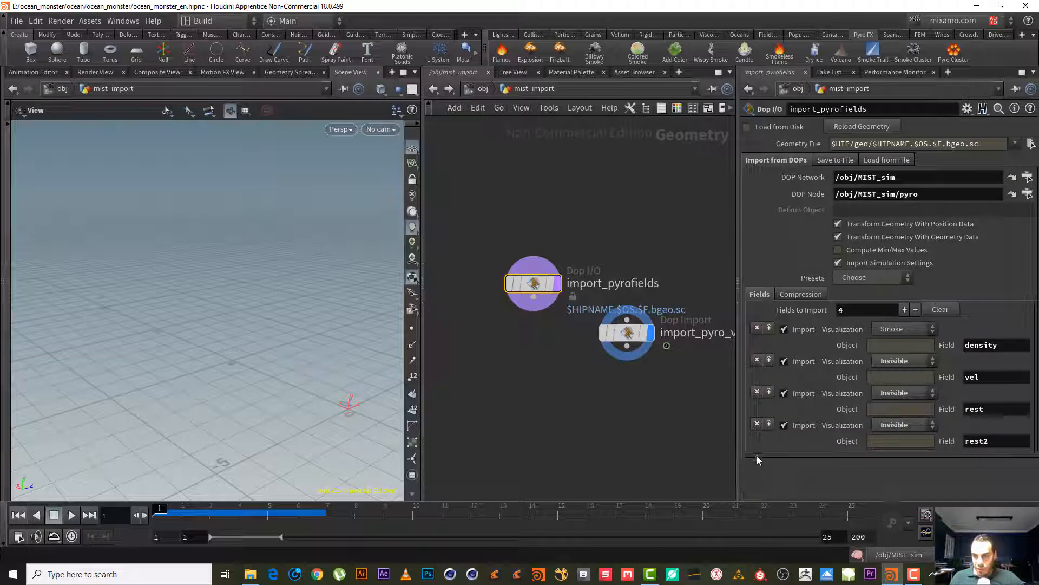
{"action": "left_click", "coordinate": [757, 423]}
{"action": "left_click", "coordinate": [757, 392]}
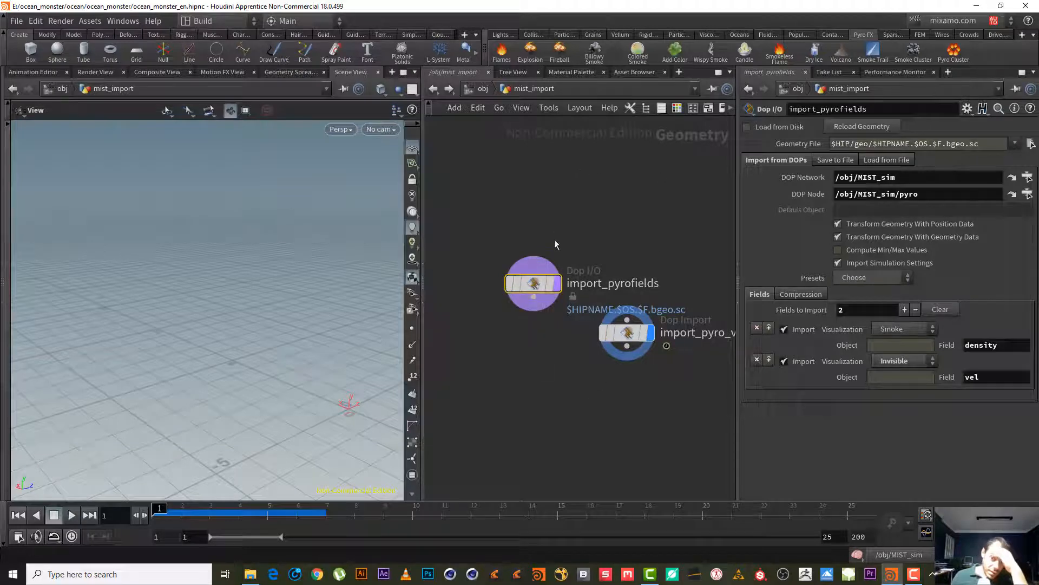
- Inspect the import_pyro_visualization settings and return to the object level to view the mist and whitewater nodes
{"action": "left_click", "coordinate": [616, 331]}
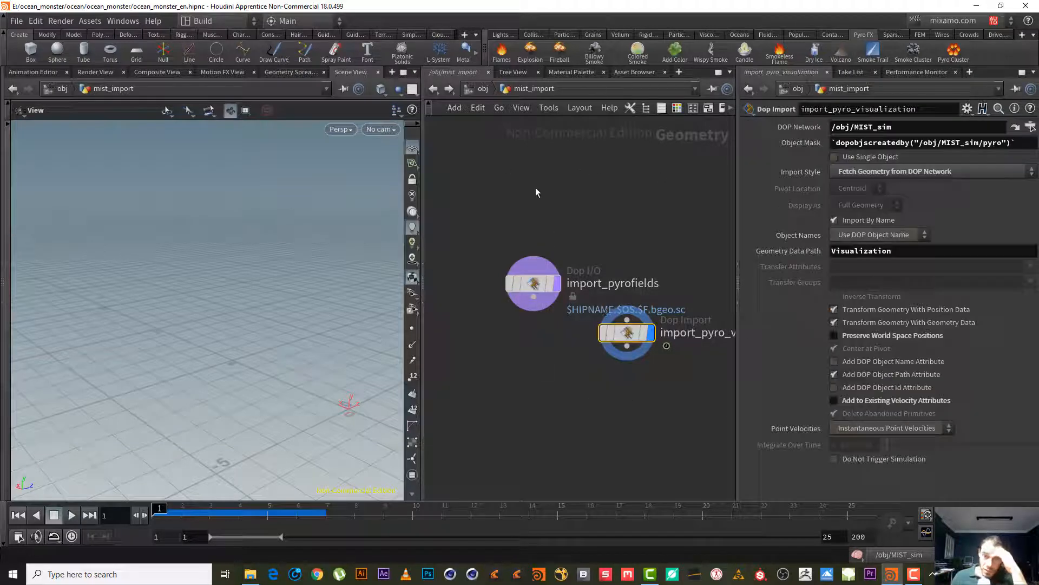
{"action": "left_click", "coordinate": [433, 88]}
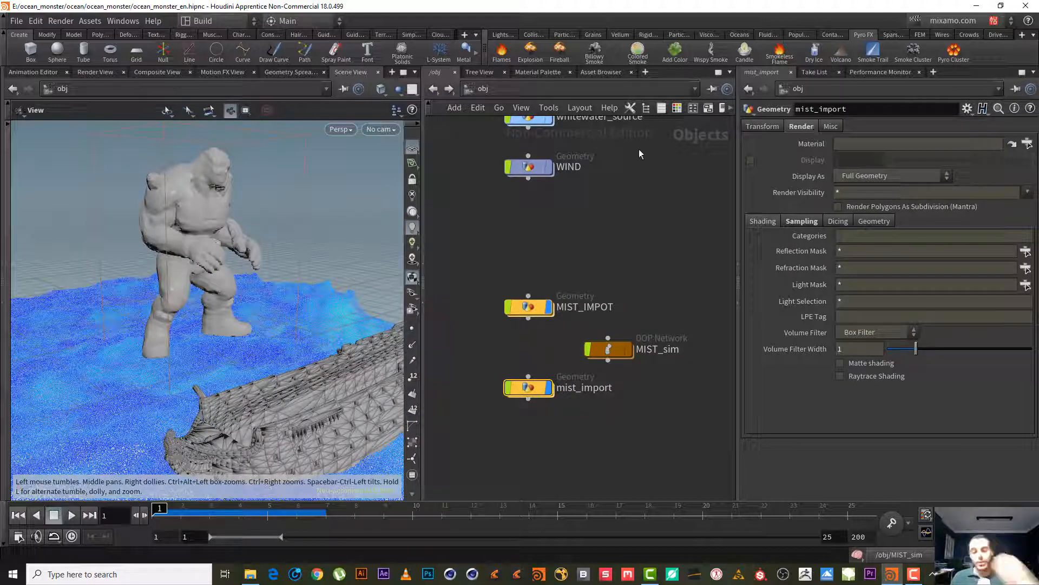
{"action": "key", "text": "h"}
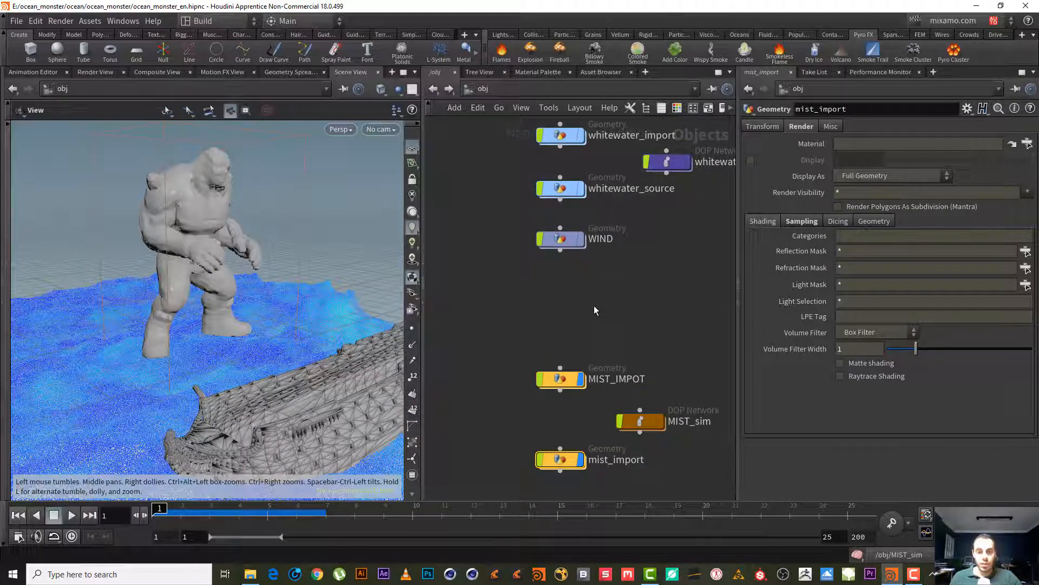
{"action": "scroll", "coordinate": [594, 310], "scroll_direction": "down", "scroll_amount": 2}
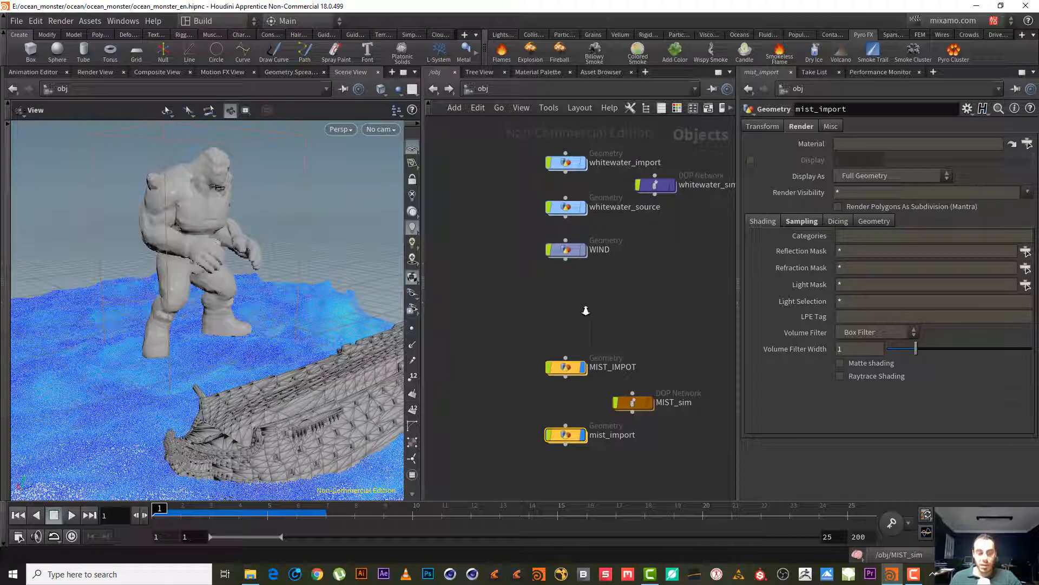